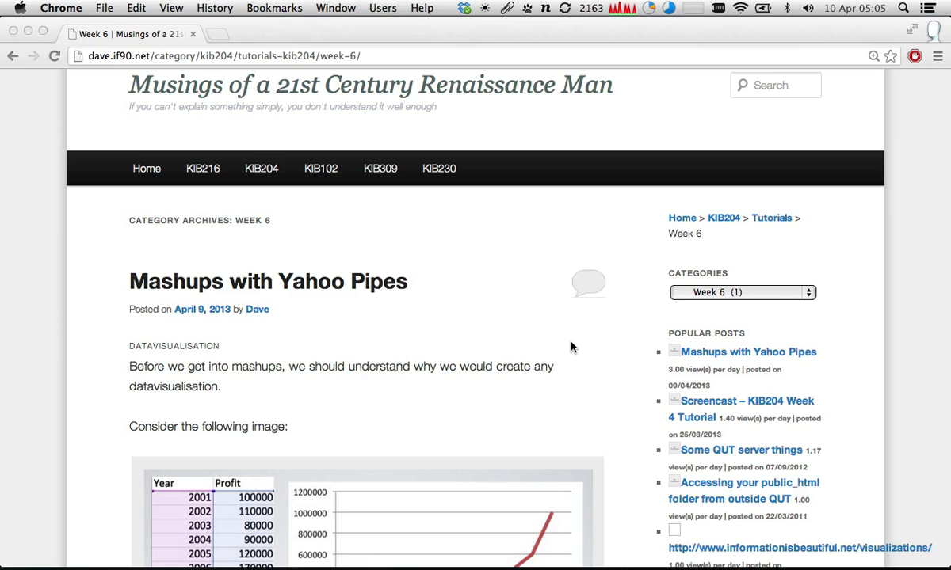
- Enlarge the yearly profit table and line graph image in the Datavisualisation section, and close the enlarged view
{"action": "scroll", "coordinate": [572, 347], "scroll_direction": "down", "scroll_amount": 2}
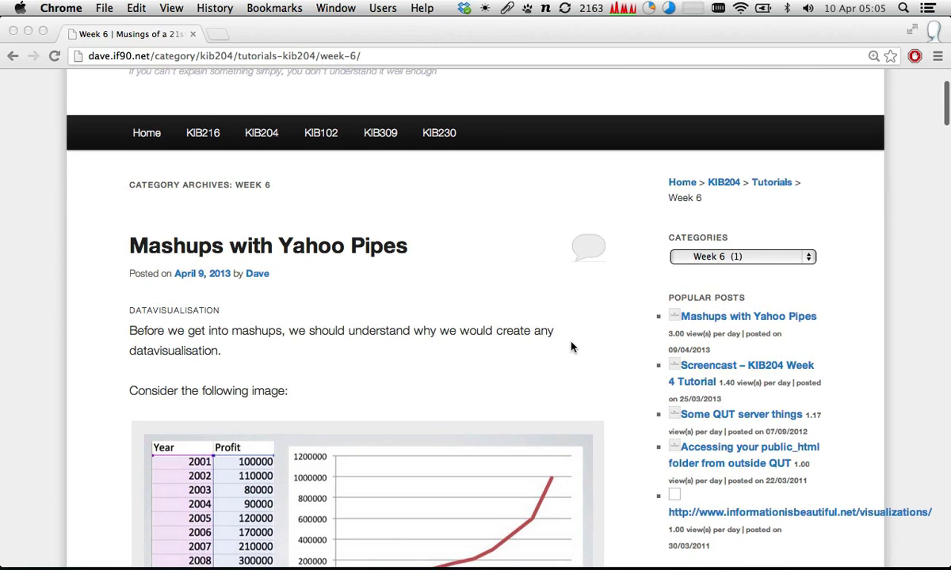
{"action": "scroll", "coordinate": [572, 347], "scroll_direction": "down", "scroll_amount": 2}
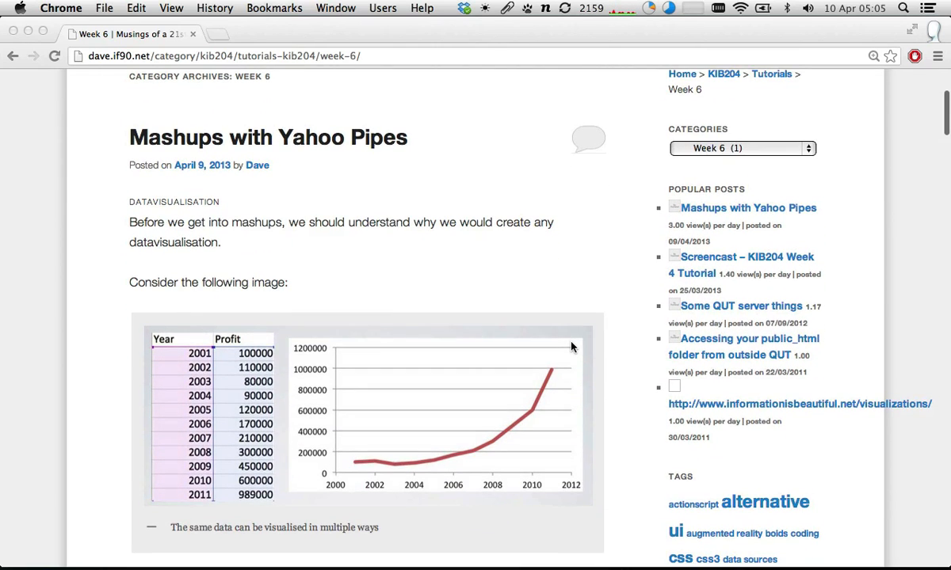
{"action": "scroll", "coordinate": [572, 347], "scroll_direction": "down", "scroll_amount": 1}
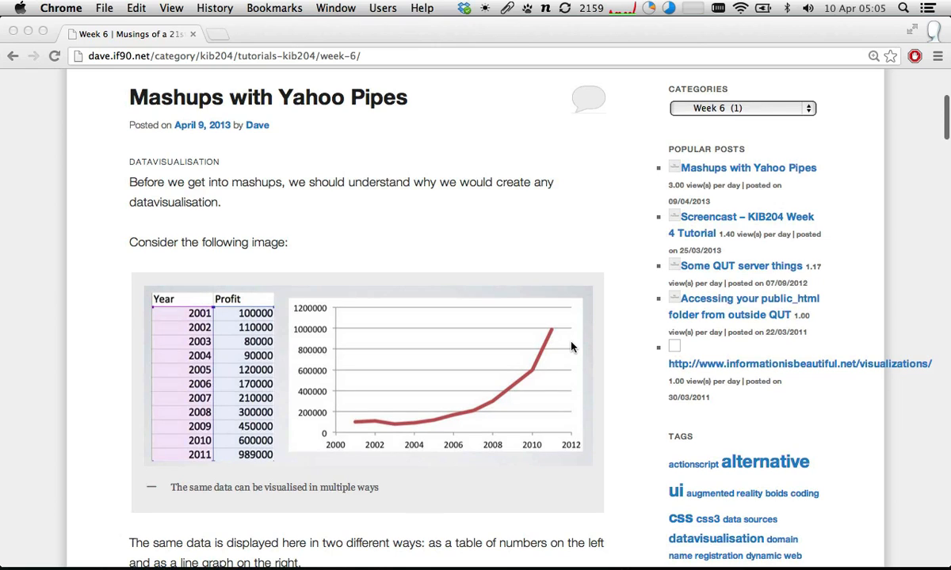
{"action": "scroll", "coordinate": [572, 347], "scroll_direction": "down", "scroll_amount": 2}
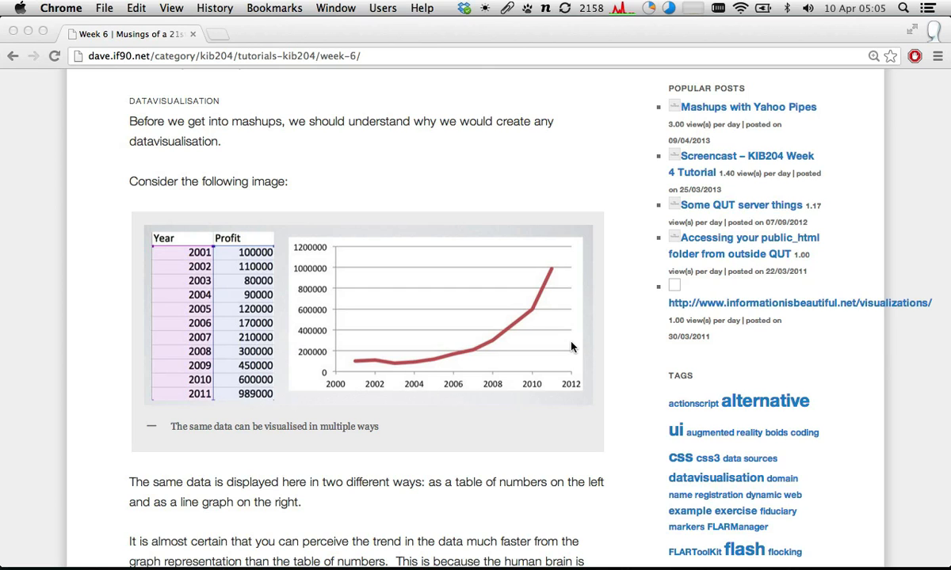
{"action": "scroll", "coordinate": [571, 346], "scroll_direction": "down", "scroll_amount": 3}
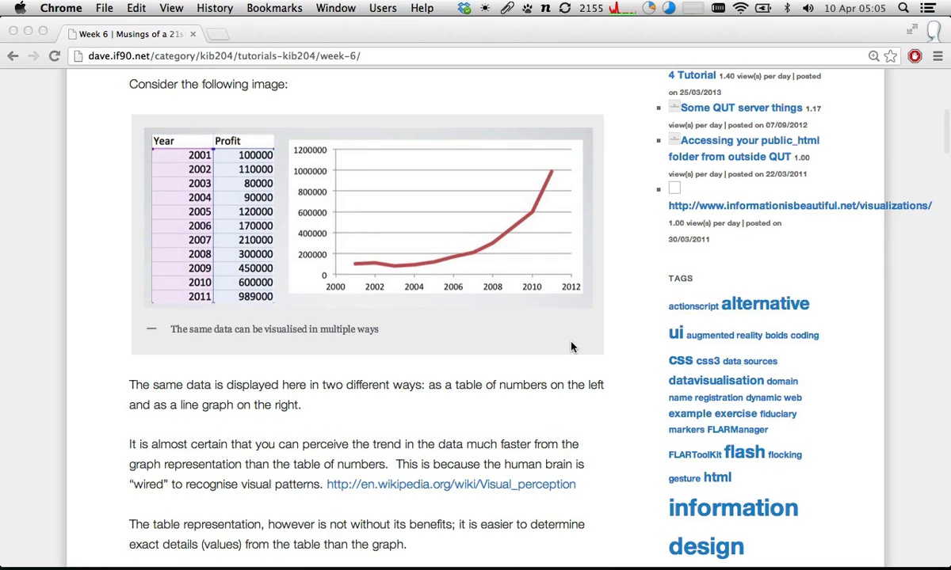
{"action": "left_click", "coordinate": [530, 269]}
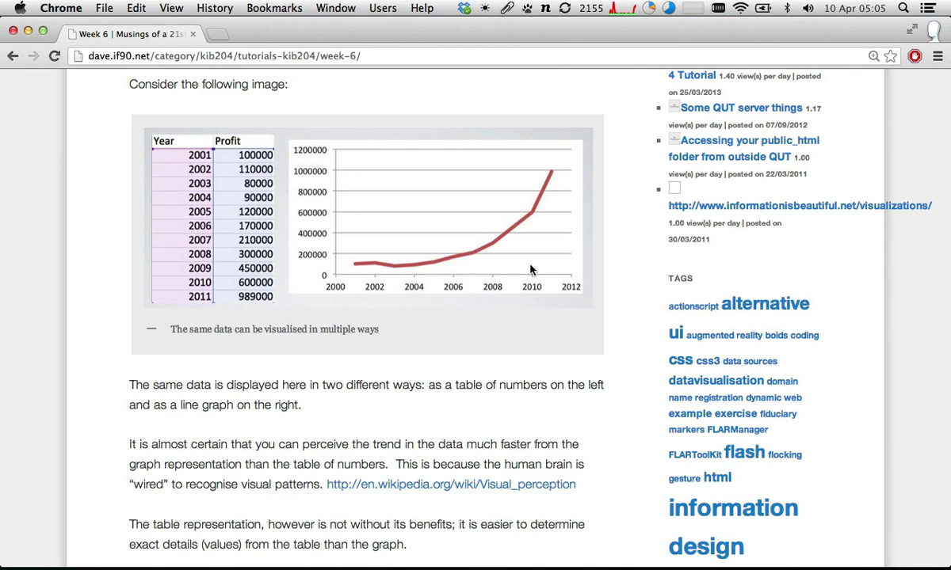
{"action": "left_click", "coordinate": [539, 269]}
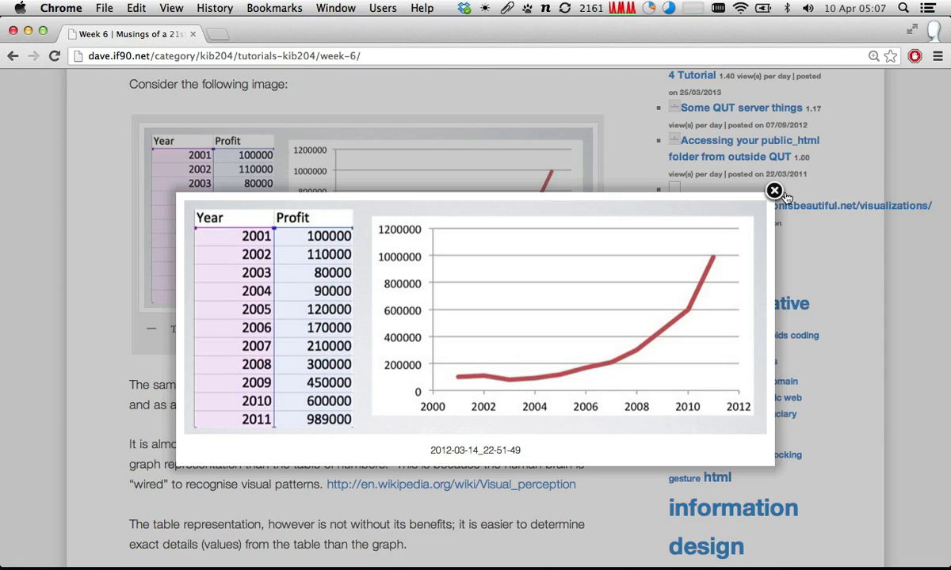
{"action": "left_click", "coordinate": [772, 192]}
- Read the comparison of table and graph representations and examine the less-to-more abstract image below it
{"action": "scroll", "coordinate": [614, 156], "scroll_direction": "down", "scroll_amount": 3}
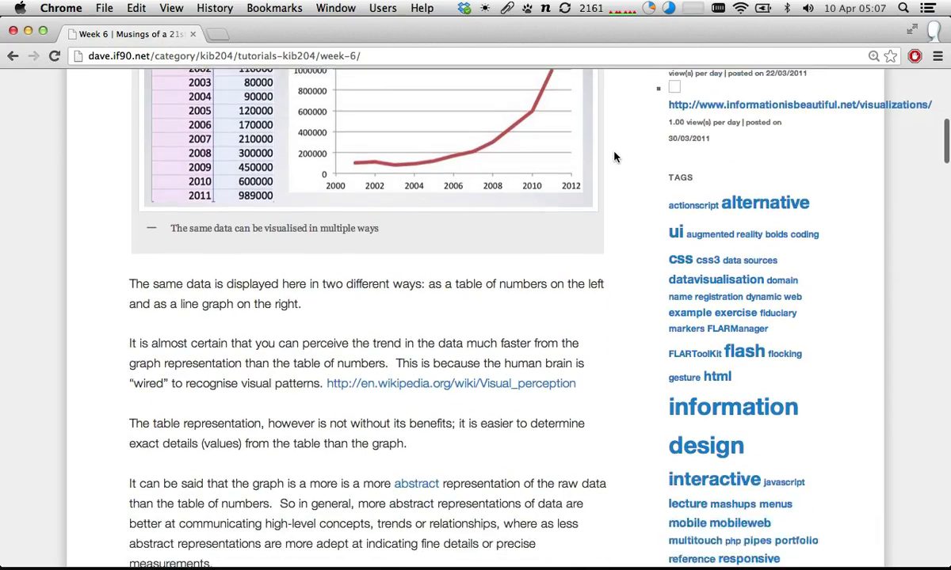
{"action": "scroll", "coordinate": [614, 157], "scroll_direction": "down", "scroll_amount": 5}
{"action": "scroll", "coordinate": [614, 157], "scroll_direction": "up", "scroll_amount": 8}
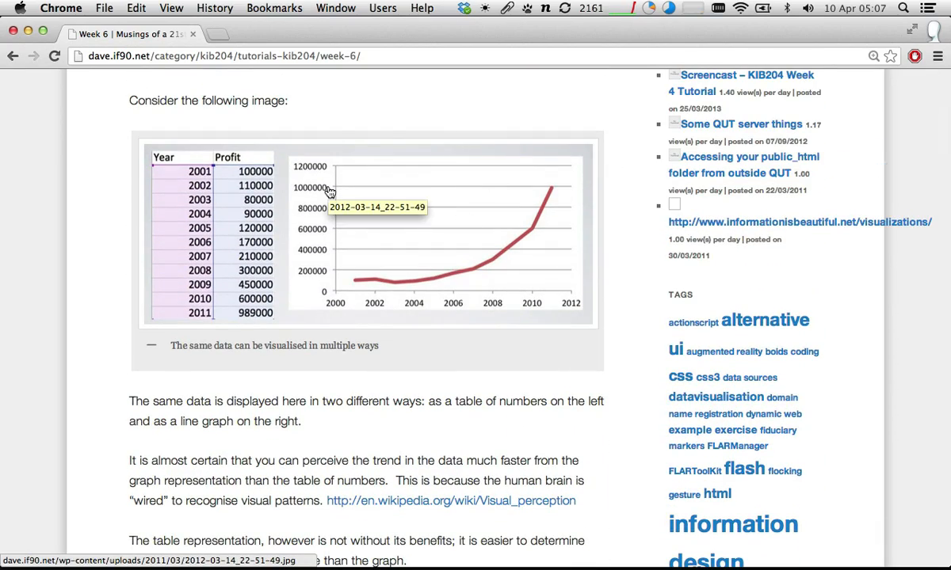
{"action": "scroll", "coordinate": [329, 192], "scroll_direction": "down", "scroll_amount": 5}
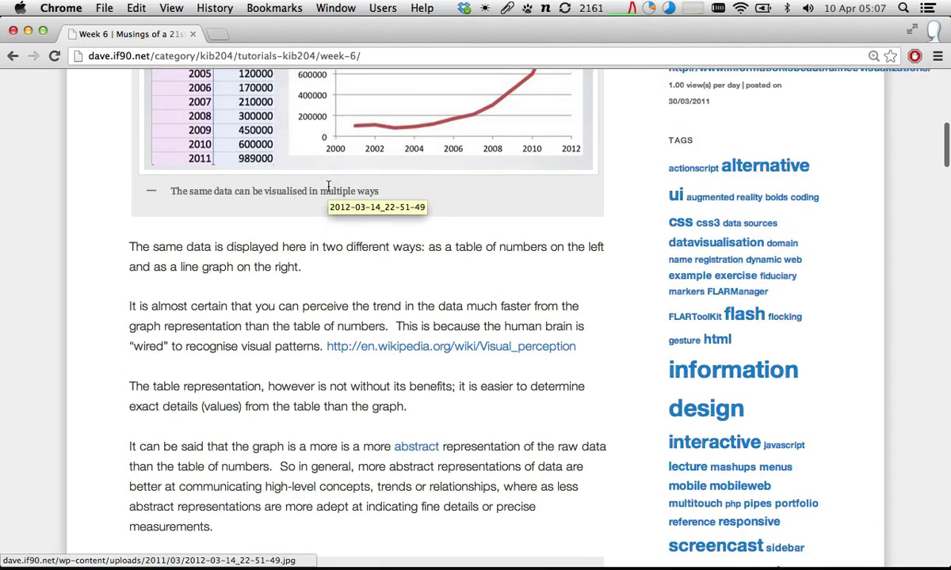
{"action": "scroll", "coordinate": [329, 186], "scroll_direction": "down", "scroll_amount": 3}
{"action": "scroll", "coordinate": [329, 192], "scroll_direction": "down", "scroll_amount": 3}
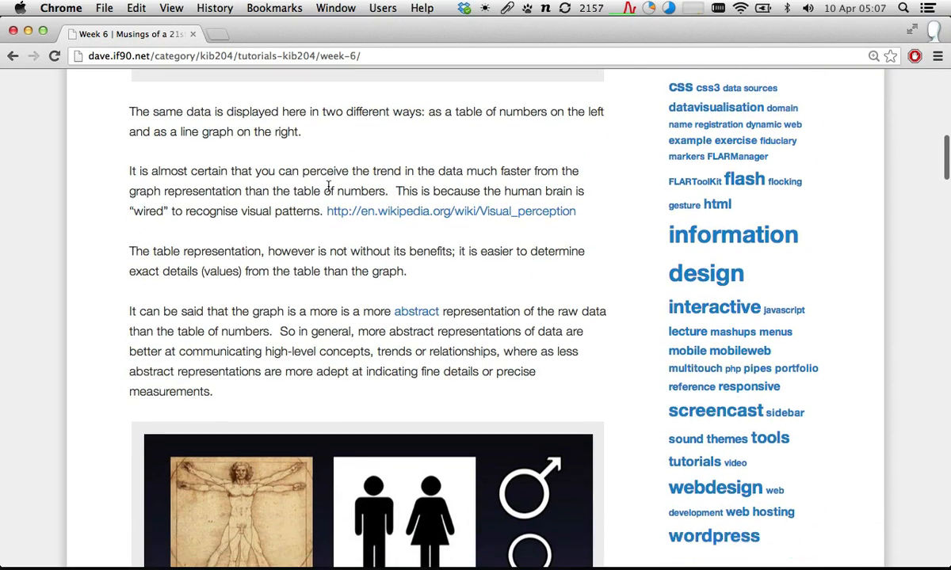
{"action": "scroll", "coordinate": [328, 362], "scroll_direction": "down", "scroll_amount": 3}
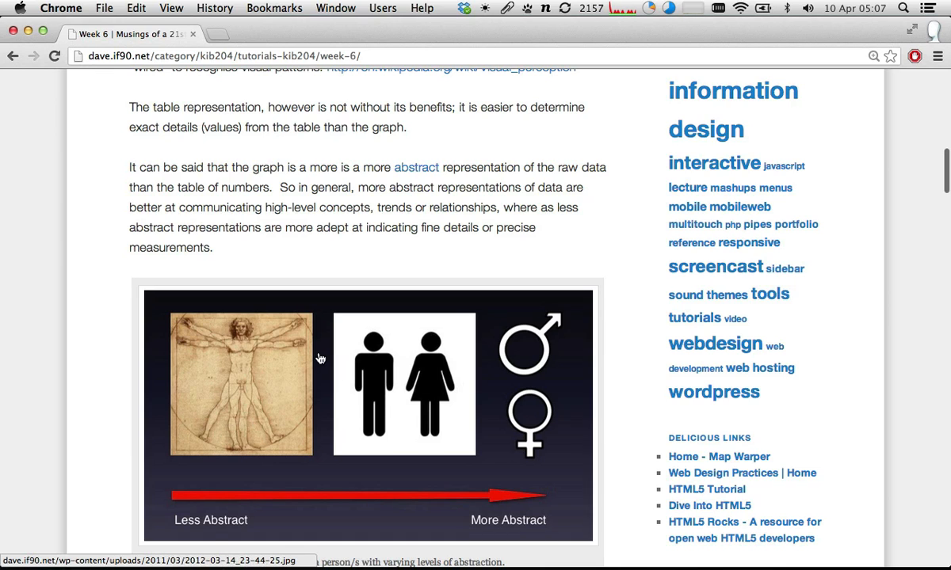
{"action": "scroll", "coordinate": [318, 357], "scroll_direction": "down", "scroll_amount": 2}
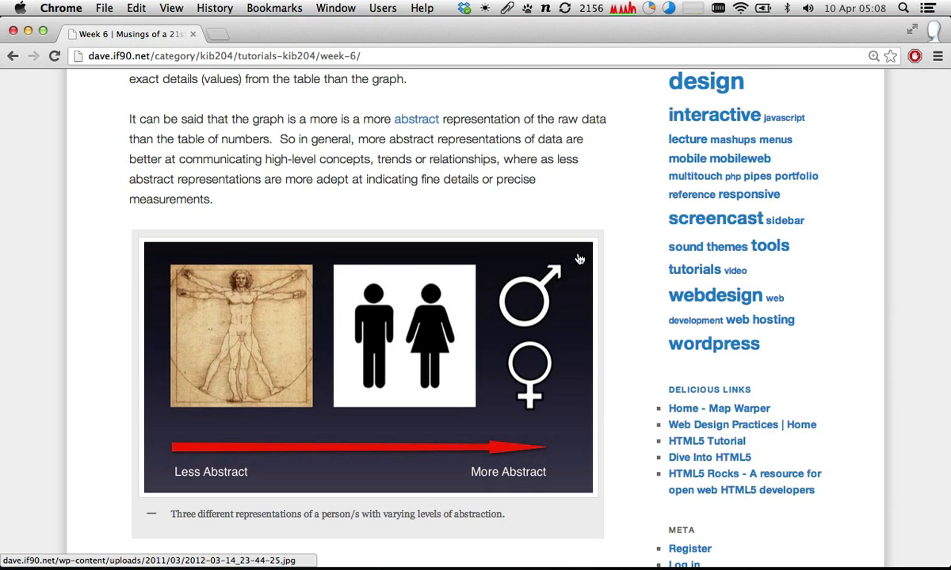
{"action": "scroll", "coordinate": [579, 259], "scroll_direction": "up", "scroll_amount": 5}
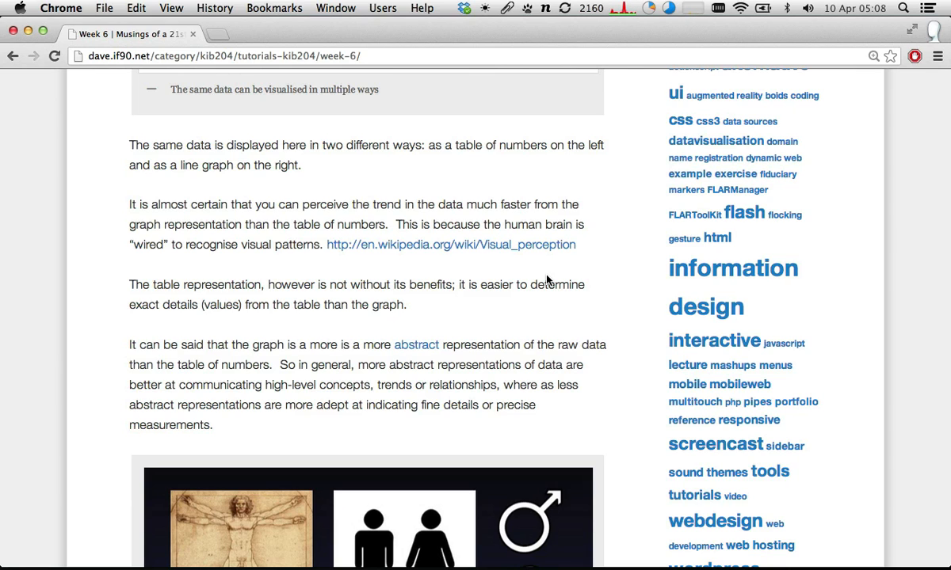
- Review the inspiration links and the mashup definition, and enlarge the Google Maps example image
{"action": "scroll", "coordinate": [546, 279], "scroll_direction": "down", "scroll_amount": 2}
{"action": "scroll", "coordinate": [546, 279], "scroll_direction": "down", "scroll_amount": 10}
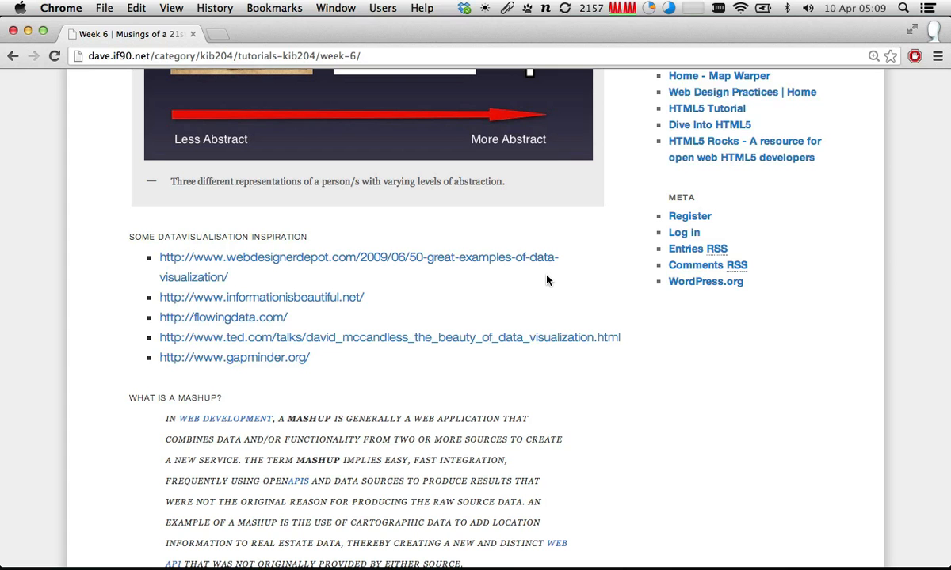
{"action": "scroll", "coordinate": [546, 280], "scroll_direction": "down", "scroll_amount": 2}
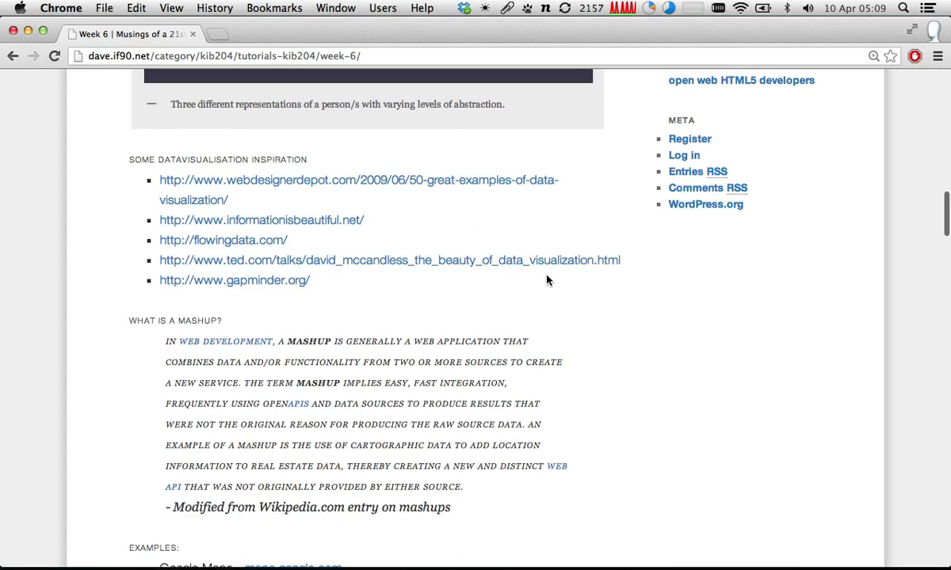
{"action": "scroll", "coordinate": [546, 280], "scroll_direction": "down", "scroll_amount": 5}
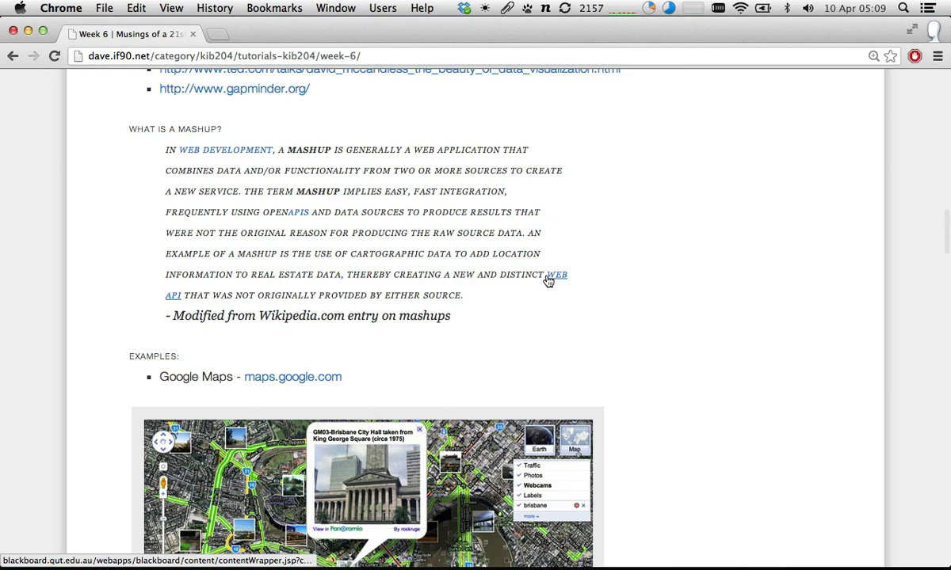
{"action": "scroll", "coordinate": [546, 280], "scroll_direction": "down", "scroll_amount": 1}
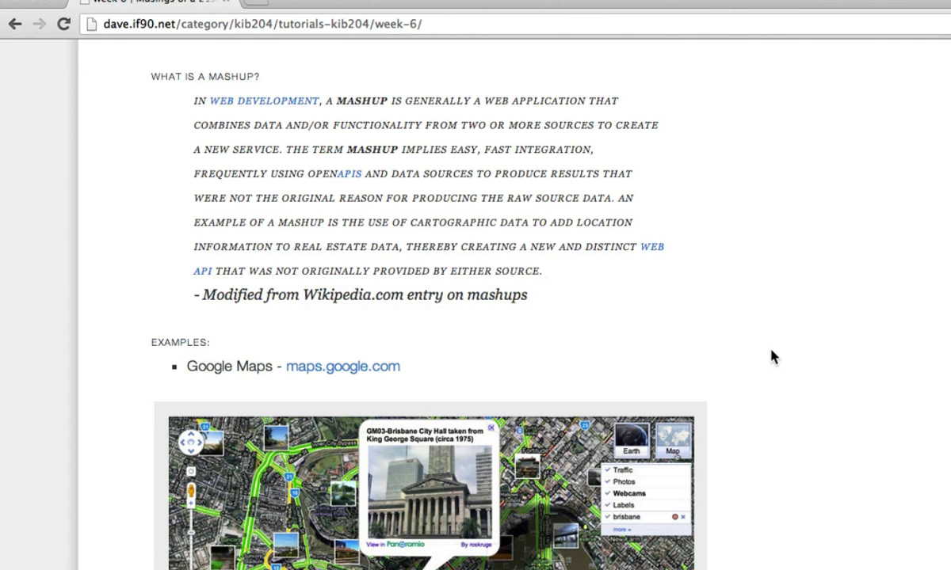
{"action": "scroll", "coordinate": [772, 357], "scroll_direction": "down", "scroll_amount": 5}
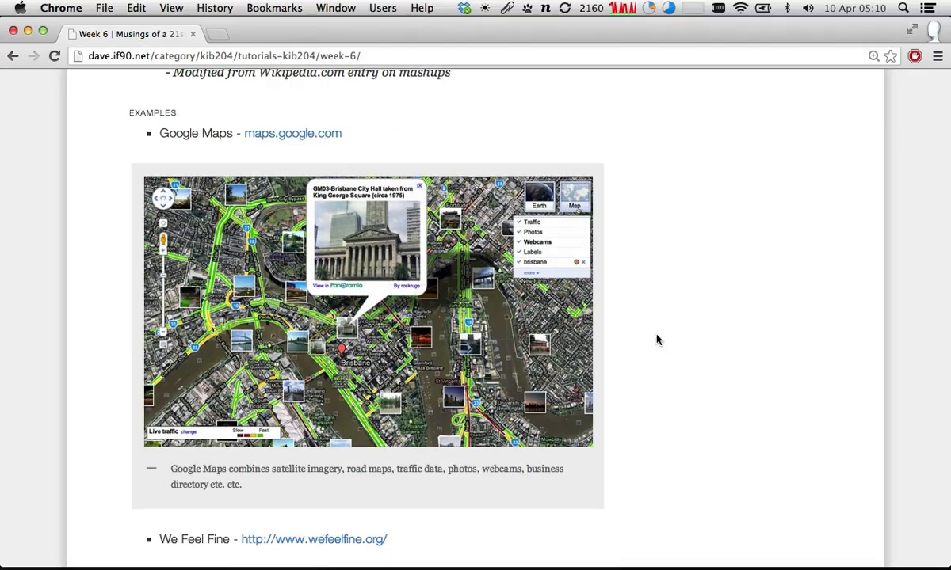
{"action": "left_click", "coordinate": [623, 371]}
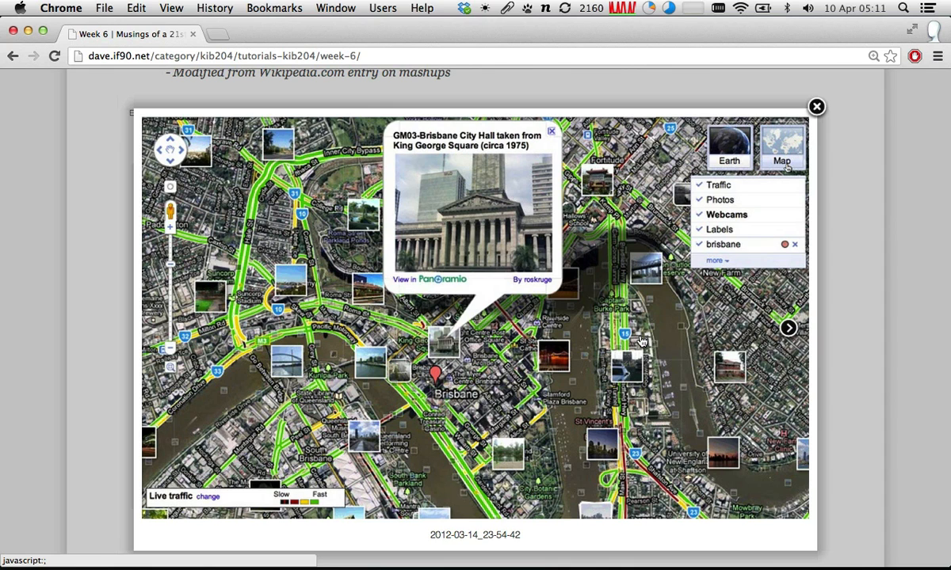
- Advance the enlarged image view to the We Feel Fine example, examine it and close the view
{"action": "left_click", "coordinate": [651, 338]}
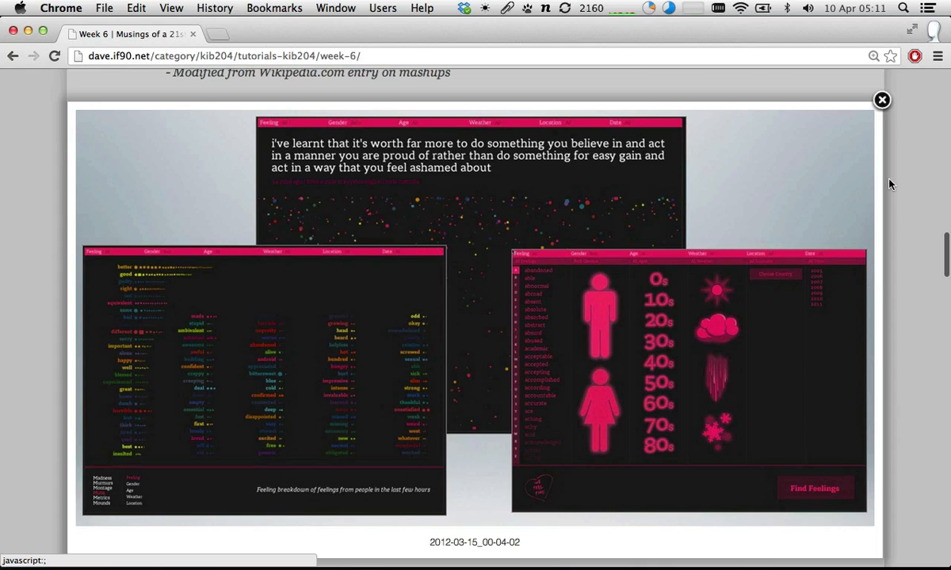
{"action": "mouse_move", "coordinate": [854, 252]}
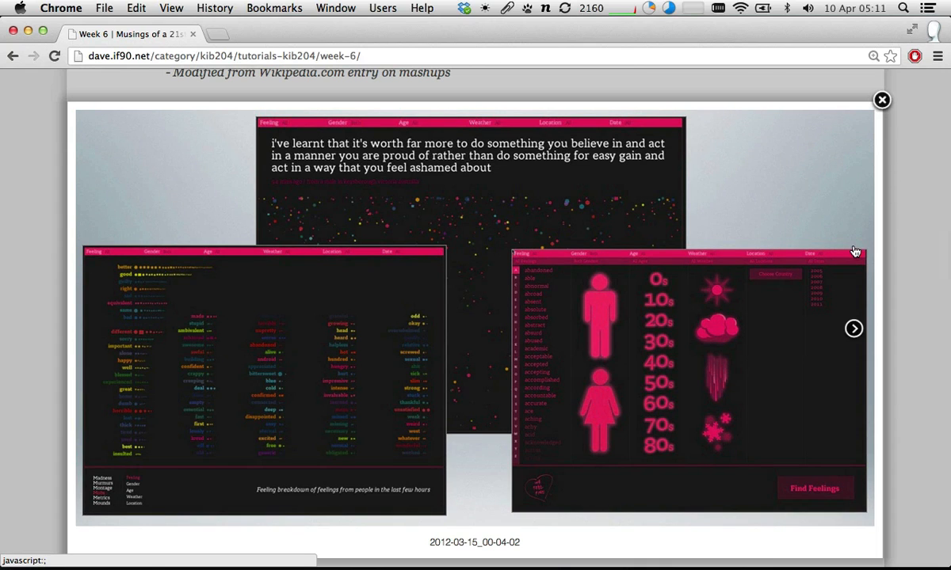
{"action": "scroll", "coordinate": [827, 286], "scroll_direction": "down", "scroll_amount": 2}
{"action": "scroll", "coordinate": [871, 261], "scroll_direction": "up", "scroll_amount": 1}
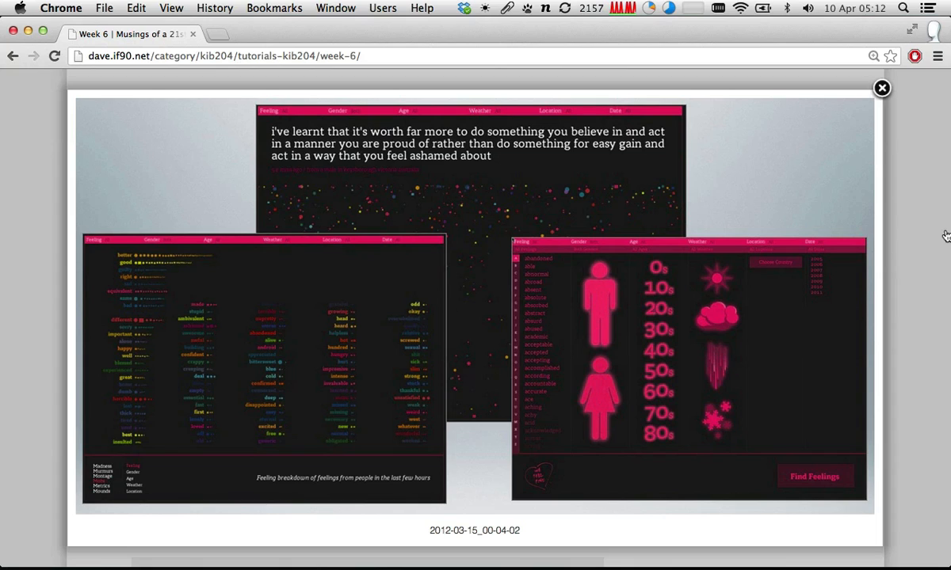
{"action": "left_click", "coordinate": [882, 89]}
- Enlarge the sensor photos image in the Tangible Mashups section, and close the enlarged view
{"action": "scroll", "coordinate": [675, 255], "scroll_direction": "down", "scroll_amount": 5}
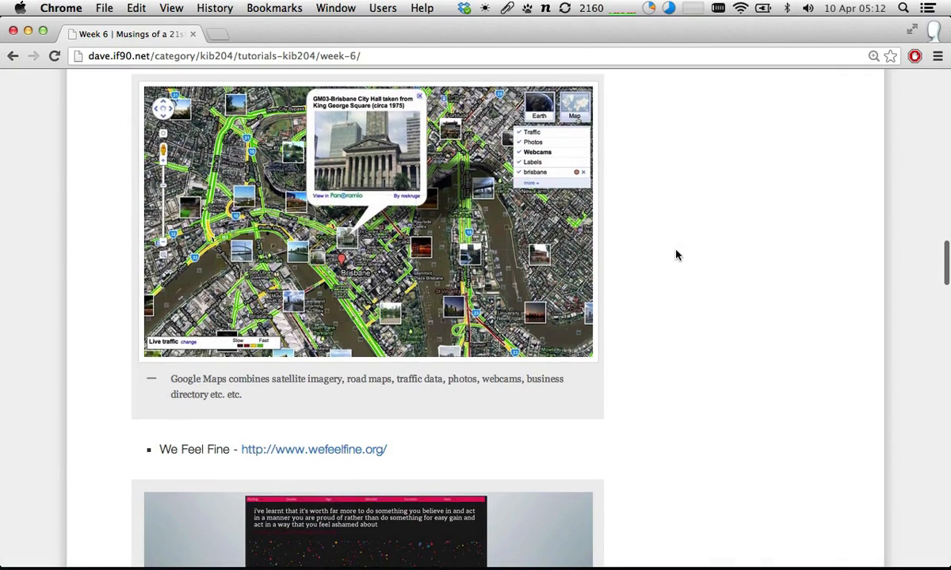
{"action": "scroll", "coordinate": [675, 255], "scroll_direction": "down", "scroll_amount": 5}
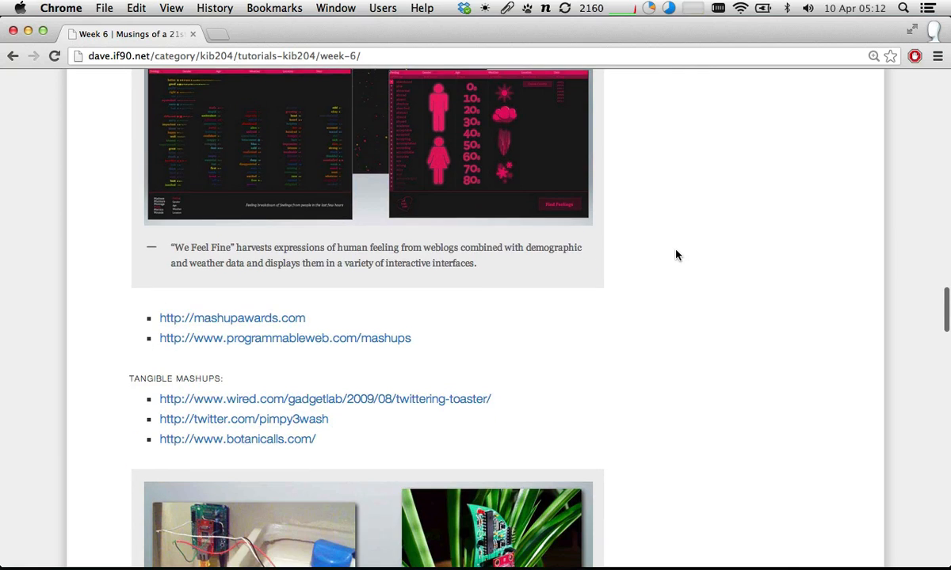
{"action": "scroll", "coordinate": [675, 255], "scroll_direction": "down", "scroll_amount": 2}
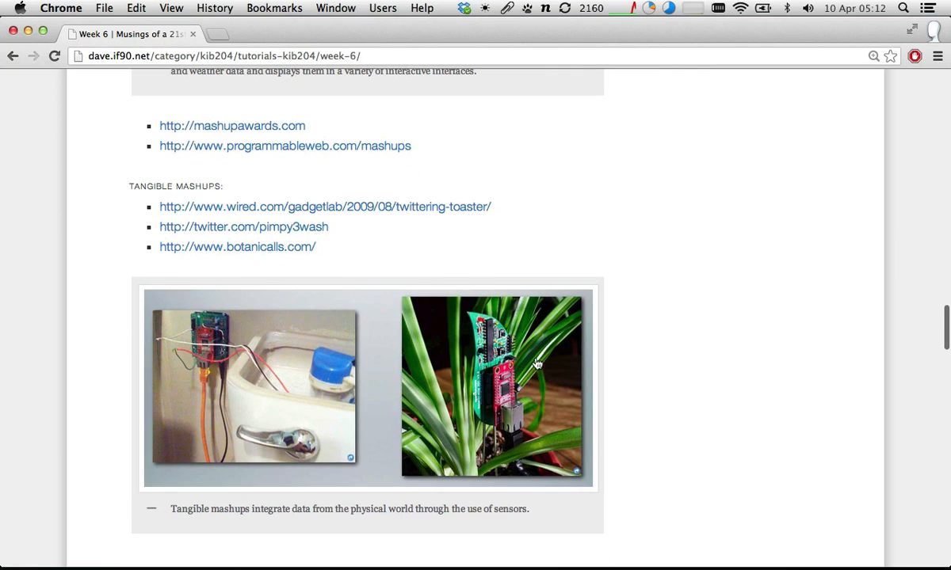
{"action": "left_click", "coordinate": [478, 355]}
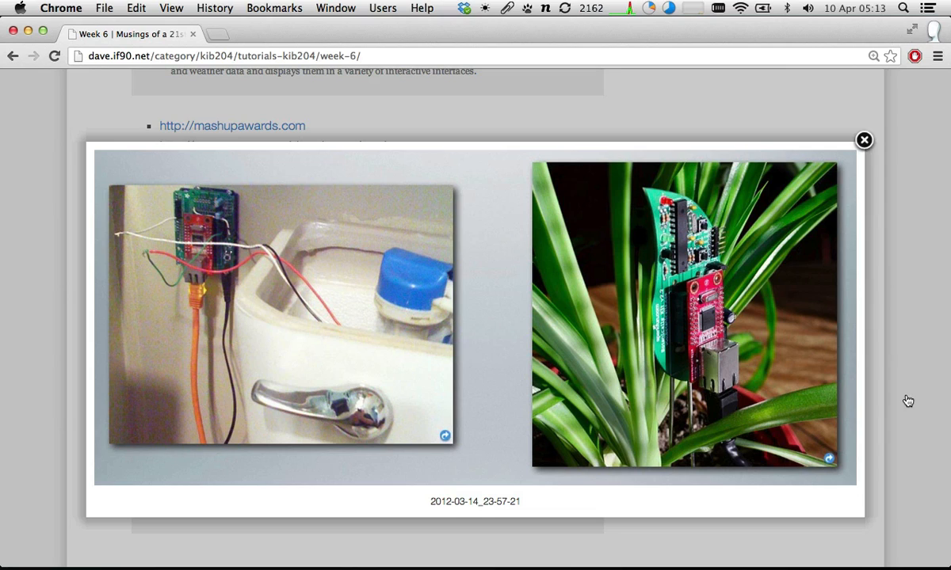
{"action": "left_click", "coordinate": [864, 140]}
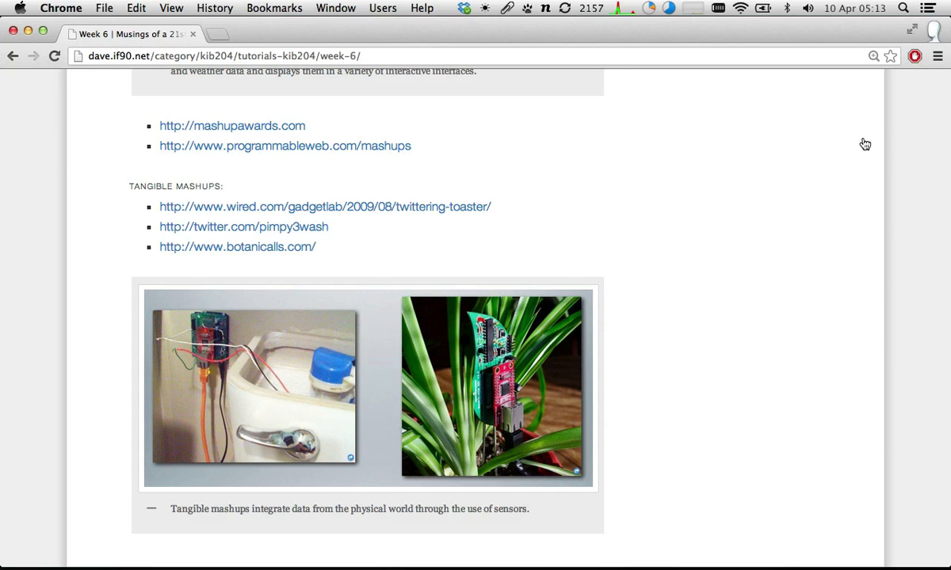
- Try to open the mashupawards.com criteria link in the What Makes a Good Mashup section
{"action": "scroll", "coordinate": [462, 360], "scroll_direction": "down", "scroll_amount": 4}
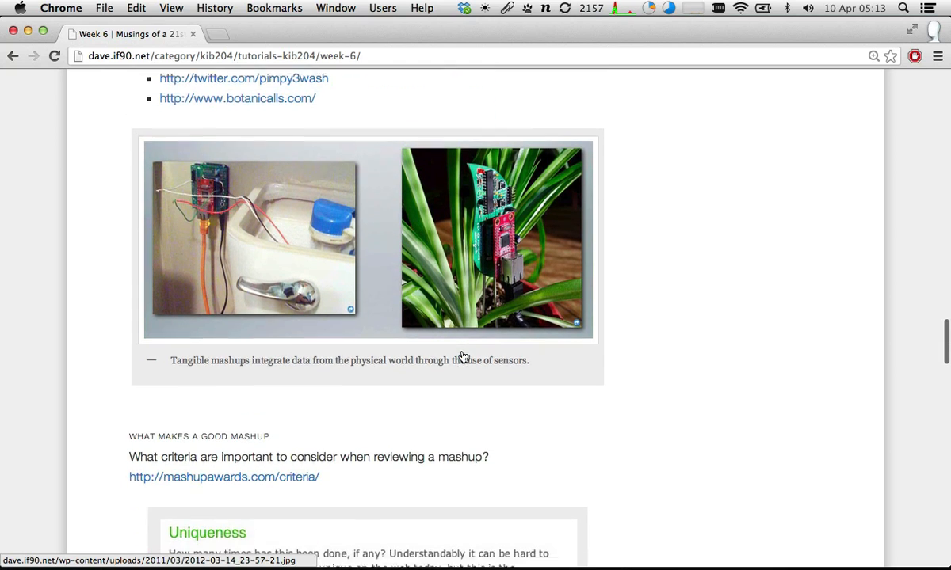
{"action": "scroll", "coordinate": [463, 358], "scroll_direction": "down", "scroll_amount": 7}
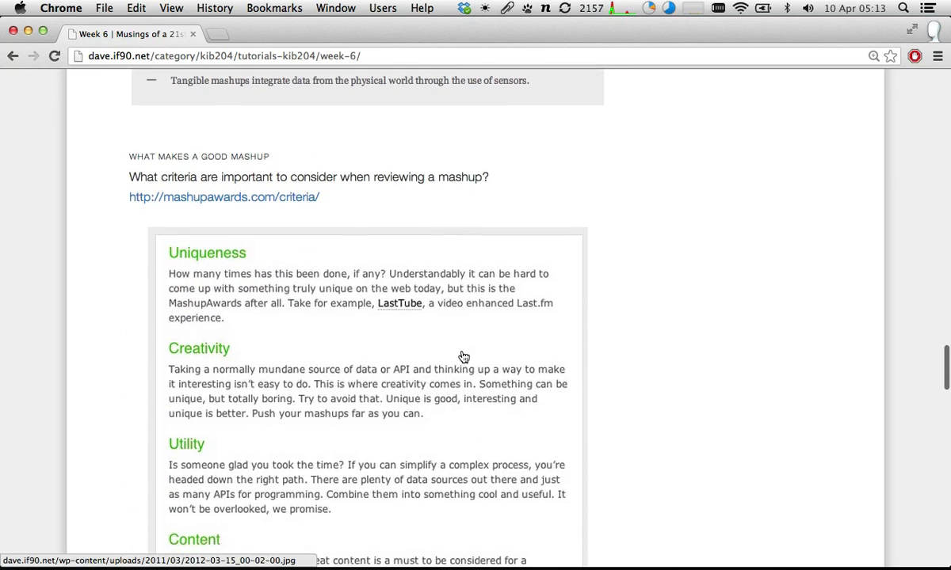
{"action": "scroll", "coordinate": [463, 357], "scroll_direction": "down", "scroll_amount": 2}
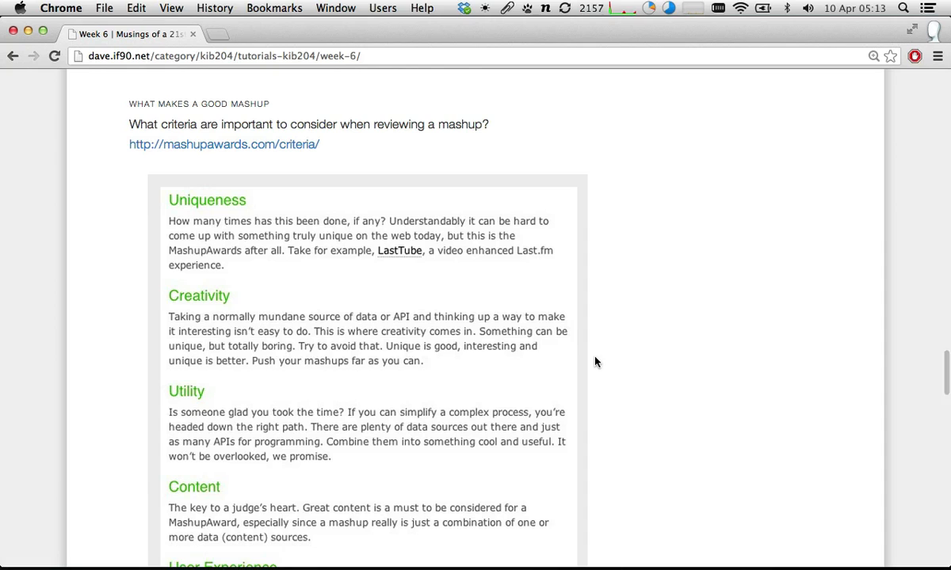
{"action": "left_click", "coordinate": [263, 152]}
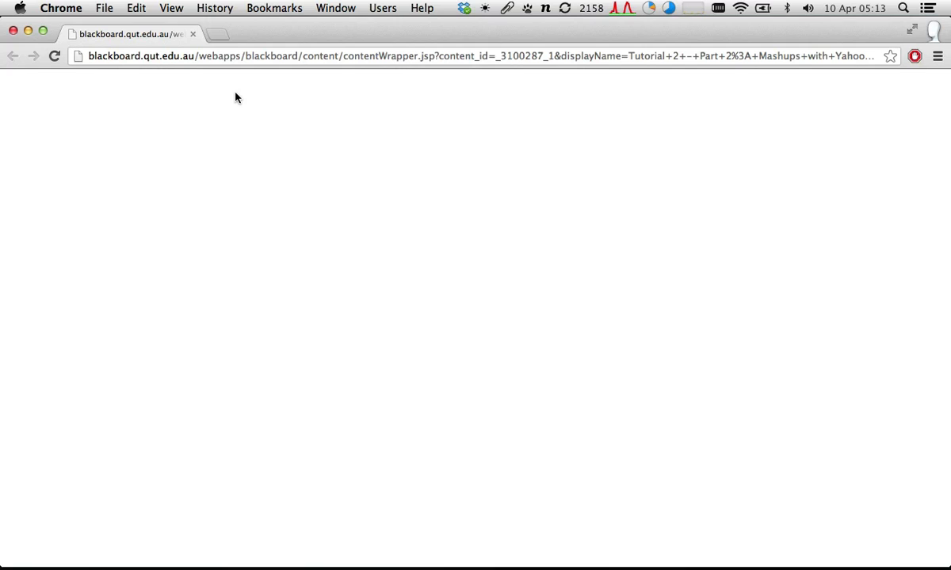
- Go to the Mashup Awards site at mashupawards.com
{"action": "left_click", "coordinate": [233, 64]}
{"action": "type", "text": "m"}
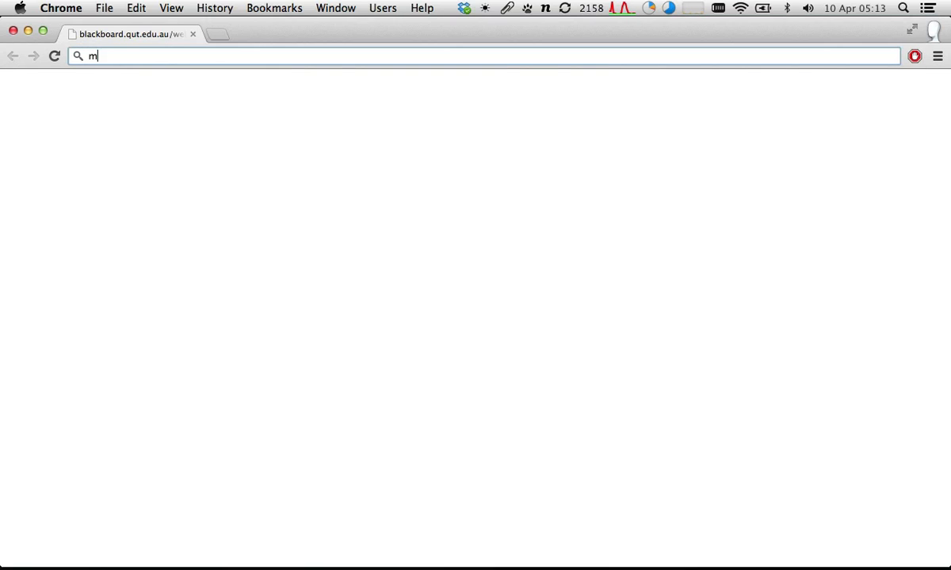
{"action": "type", "text": "ashupawards.com"}
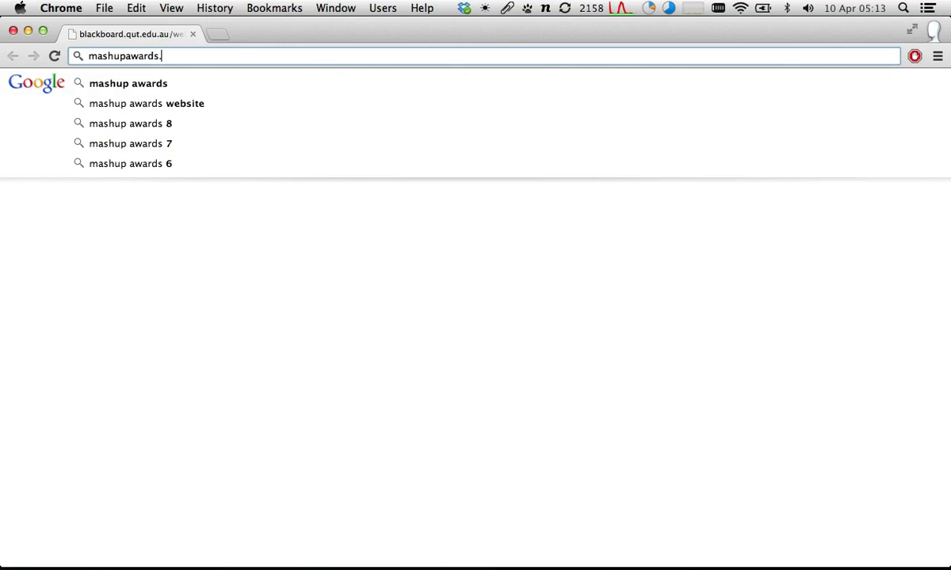
{"action": "key", "text": "Return"}
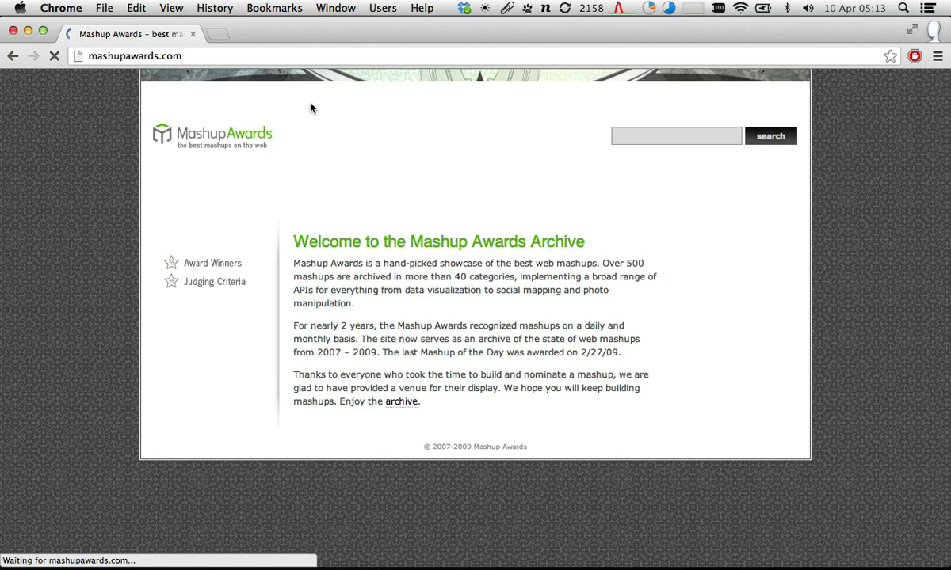
- Open the Award Winners page of the Mashup Awards site and look through the listed mashups
{"action": "left_click", "coordinate": [214, 264]}
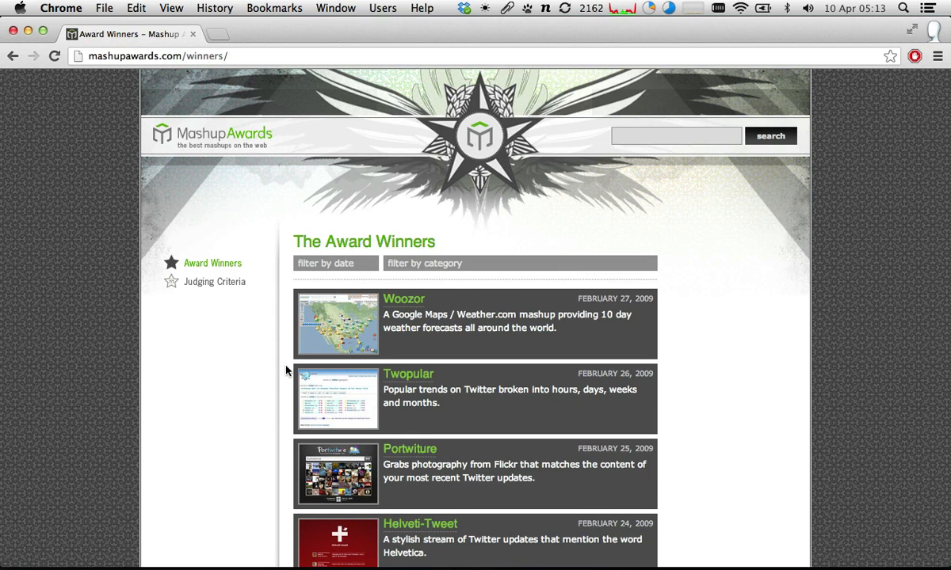
{"action": "scroll", "coordinate": [286, 370], "scroll_direction": "down", "scroll_amount": 4}
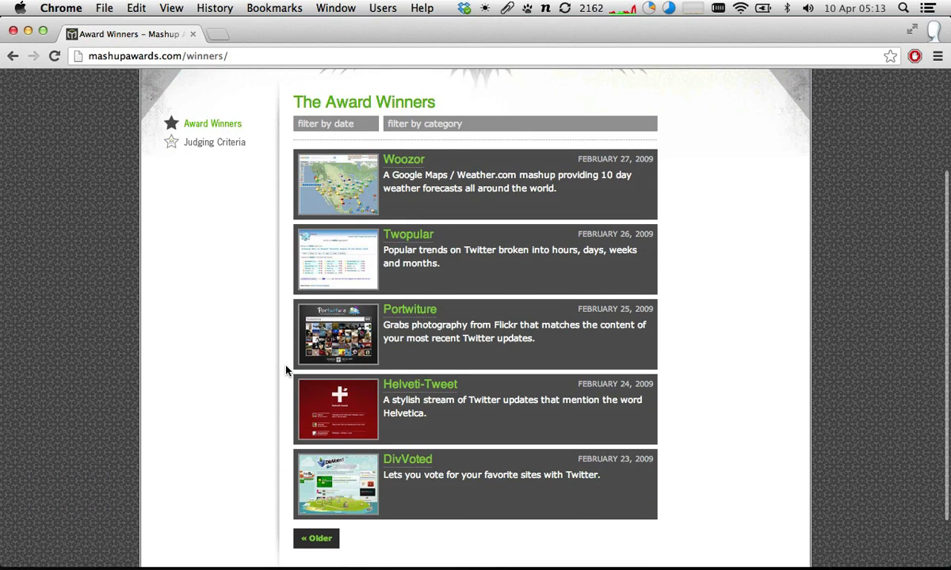
{"action": "scroll", "coordinate": [286, 370], "scroll_direction": "down", "scroll_amount": 1}
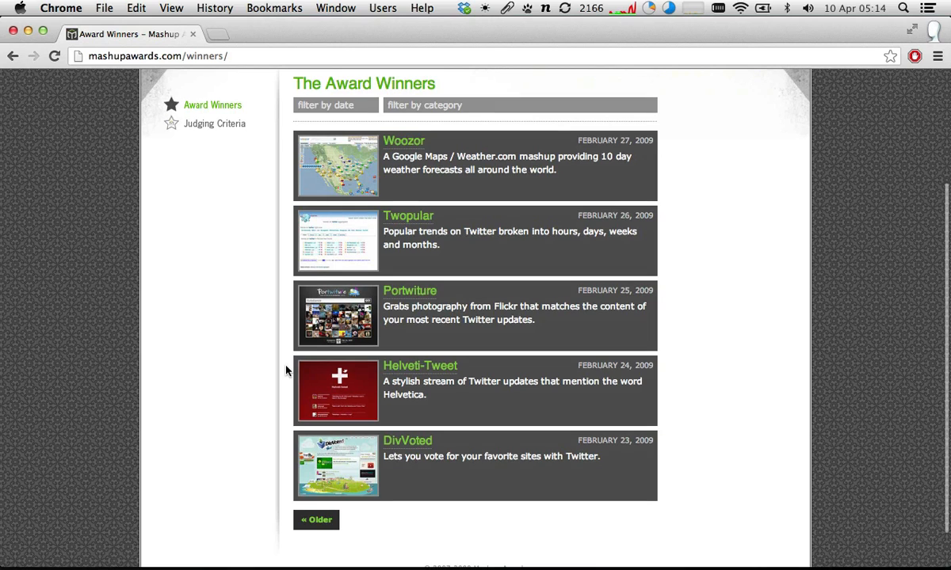
{"action": "scroll", "coordinate": [286, 370], "scroll_direction": "down", "scroll_amount": 1}
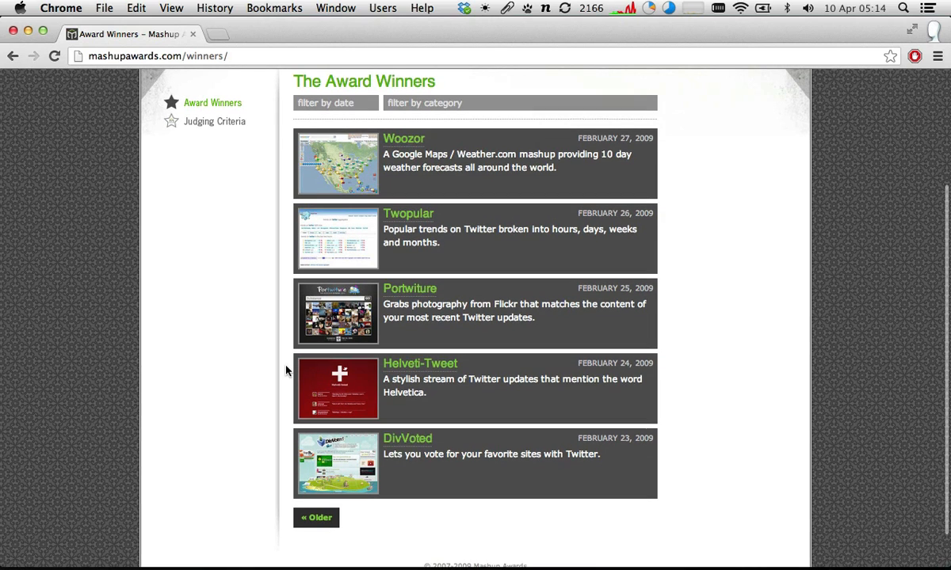
{"action": "scroll", "coordinate": [286, 370], "scroll_direction": "down", "scroll_amount": 1}
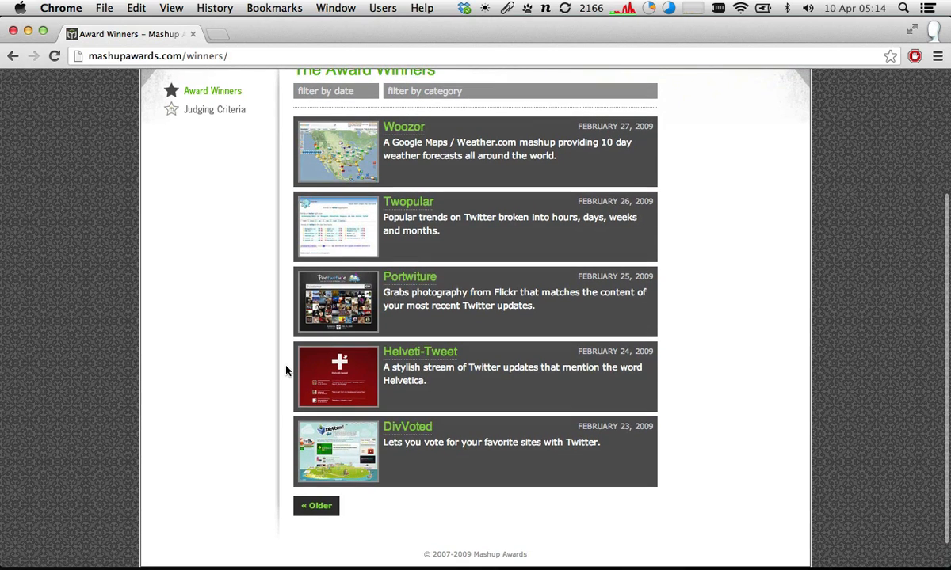
{"action": "scroll", "coordinate": [286, 370], "scroll_direction": "up", "scroll_amount": 5}
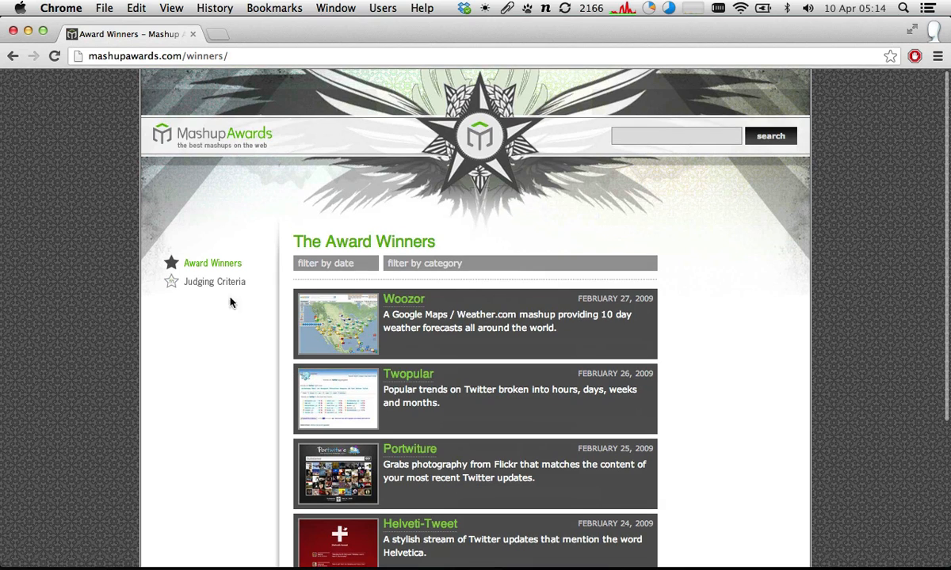
- Open the Judging Criteria page and read through the criteria from Uniqueness to User Experience
{"action": "left_click", "coordinate": [206, 290]}
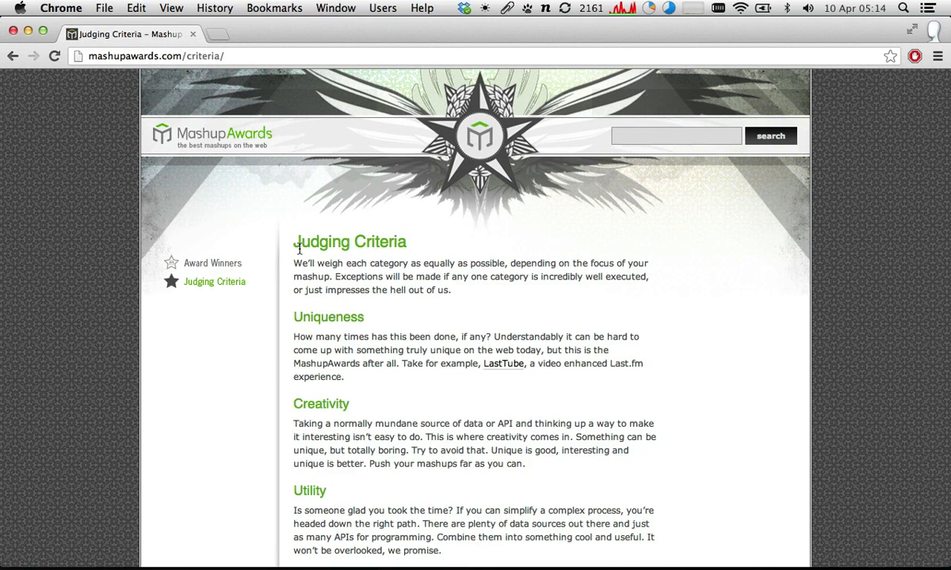
{"action": "scroll", "coordinate": [298, 248], "scroll_direction": "down", "scroll_amount": 3}
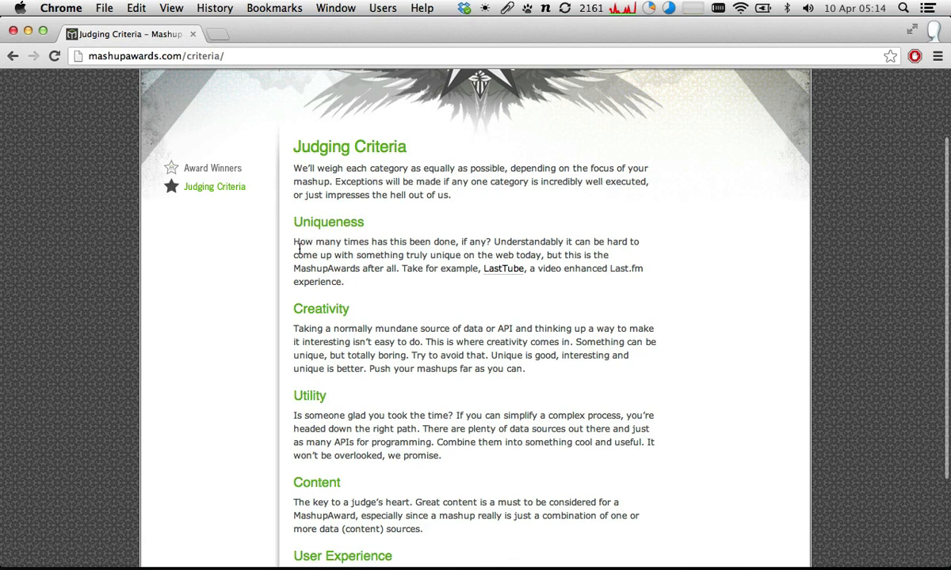
{"action": "scroll", "coordinate": [298, 248], "scroll_direction": "down", "scroll_amount": 1}
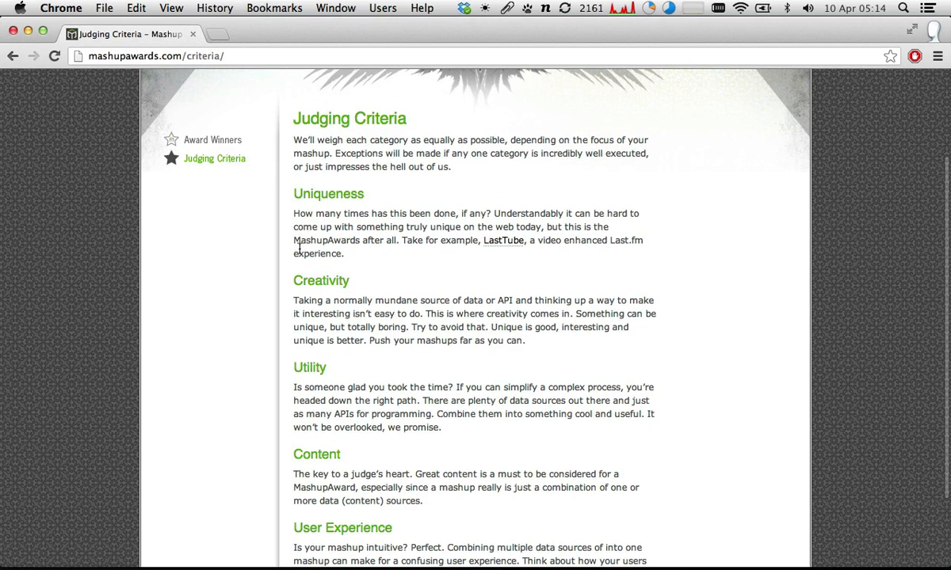
{"action": "scroll", "coordinate": [299, 248], "scroll_direction": "down", "scroll_amount": 1}
{"action": "scroll", "coordinate": [299, 247], "scroll_direction": "down", "scroll_amount": 1}
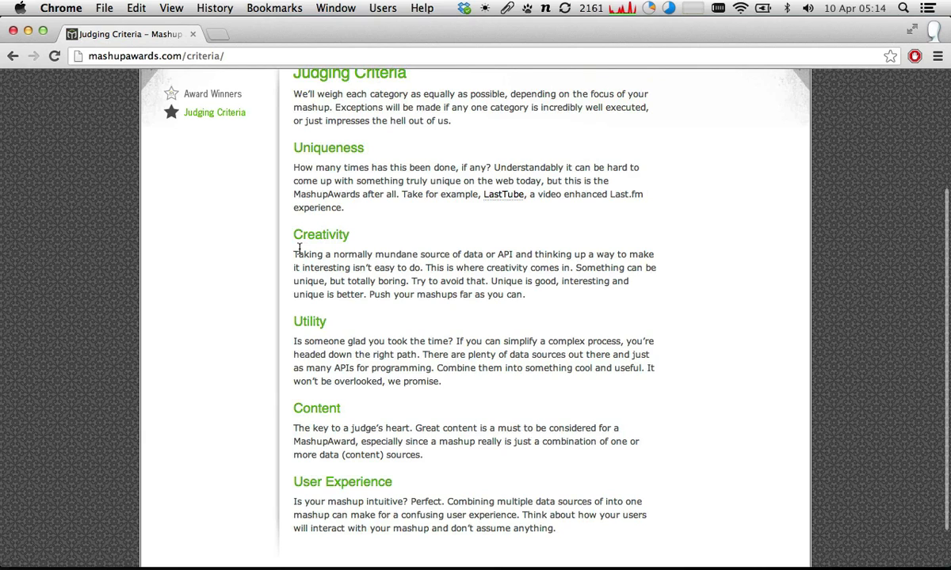
{"action": "scroll", "coordinate": [298, 248], "scroll_direction": "down", "scroll_amount": 1}
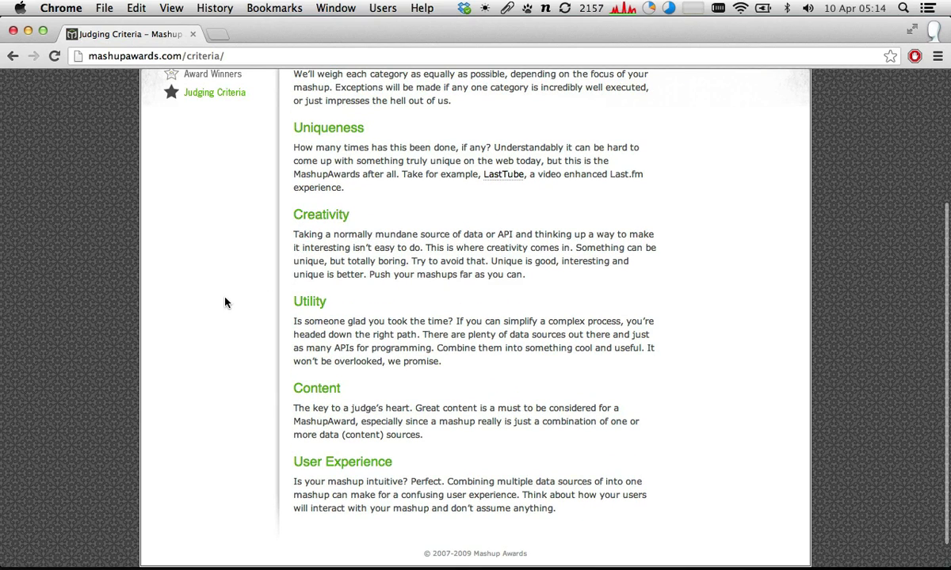
- Return to the Week 6 tutorial post and read the Finding Suitable Data Sources for Mashups section
{"action": "key", "text": "super+Left"}
{"action": "scroll", "coordinate": [226, 302], "scroll_direction": "down", "scroll_amount": 10}
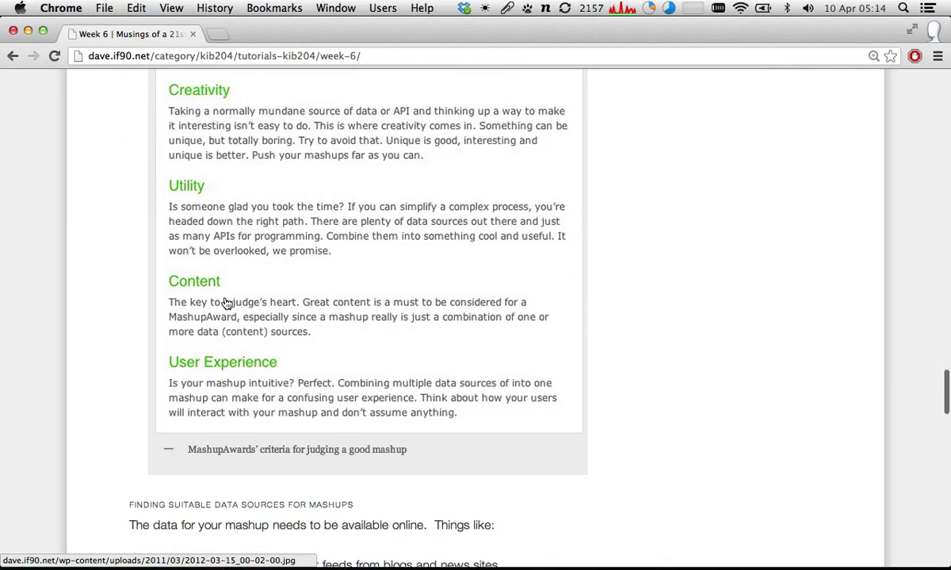
{"action": "scroll", "coordinate": [225, 302], "scroll_direction": "down", "scroll_amount": 4}
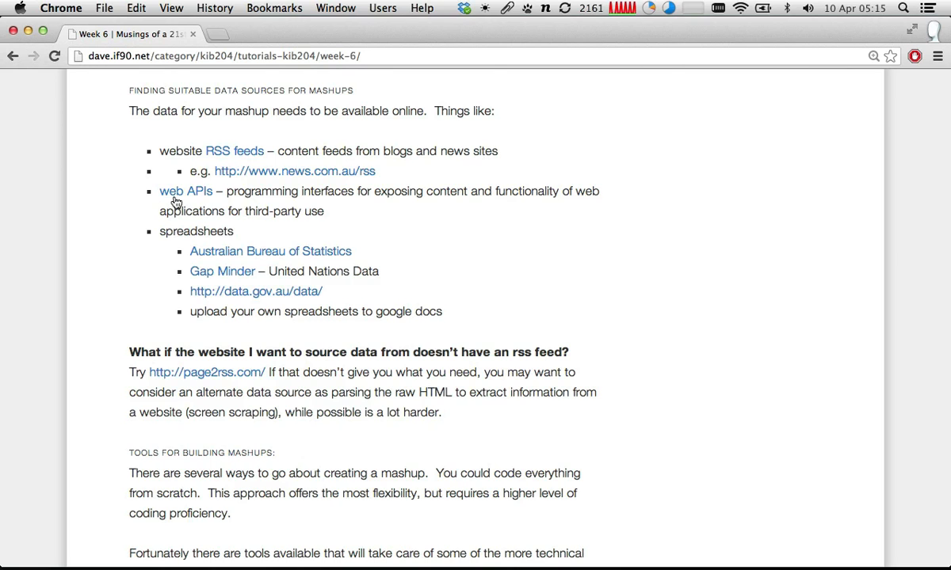
- Examine the popularity-sorted API directory behind the web APIs link and return to the Week 6 post
{"action": "left_click", "coordinate": [177, 199]}
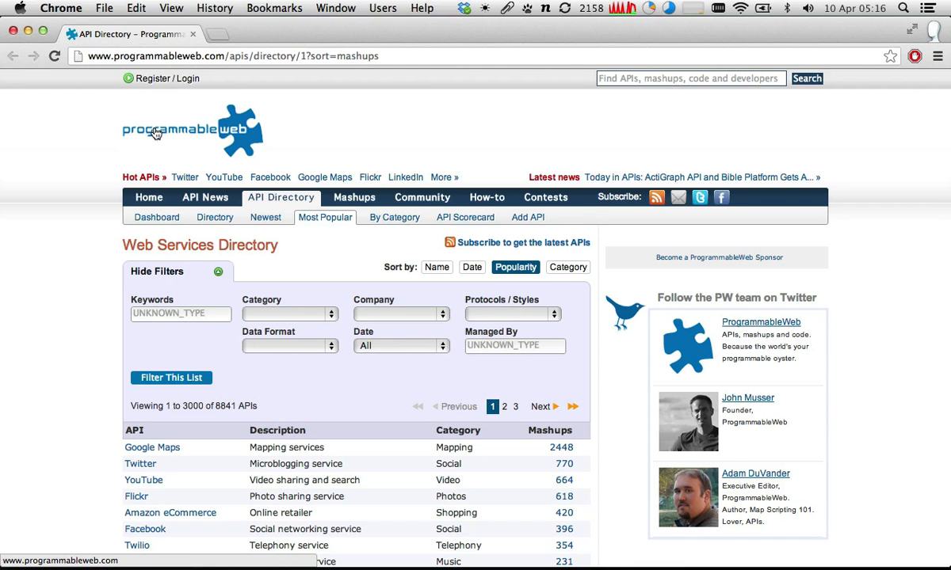
{"action": "scroll", "coordinate": [156, 133], "scroll_direction": "down", "scroll_amount": 5}
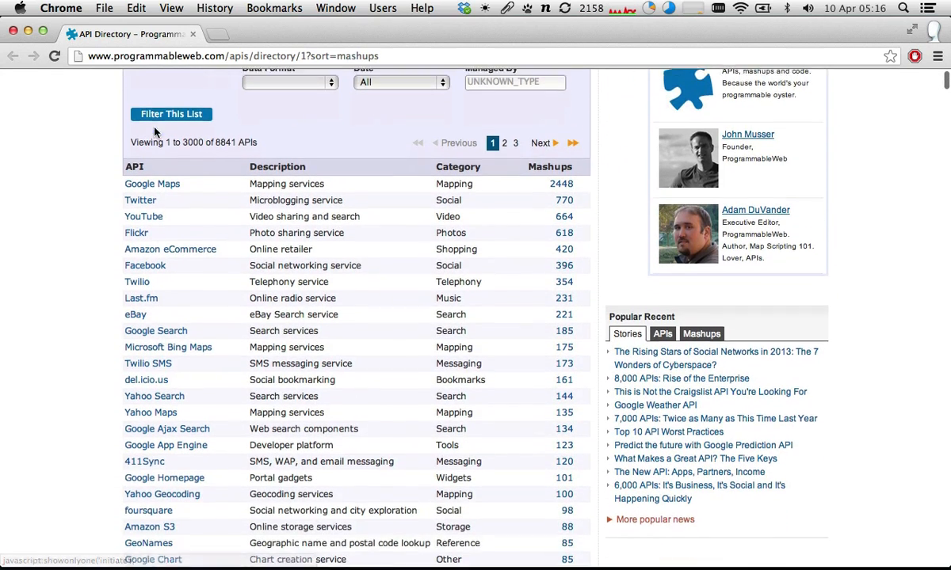
{"action": "scroll", "coordinate": [155, 133], "scroll_direction": "down", "scroll_amount": 1}
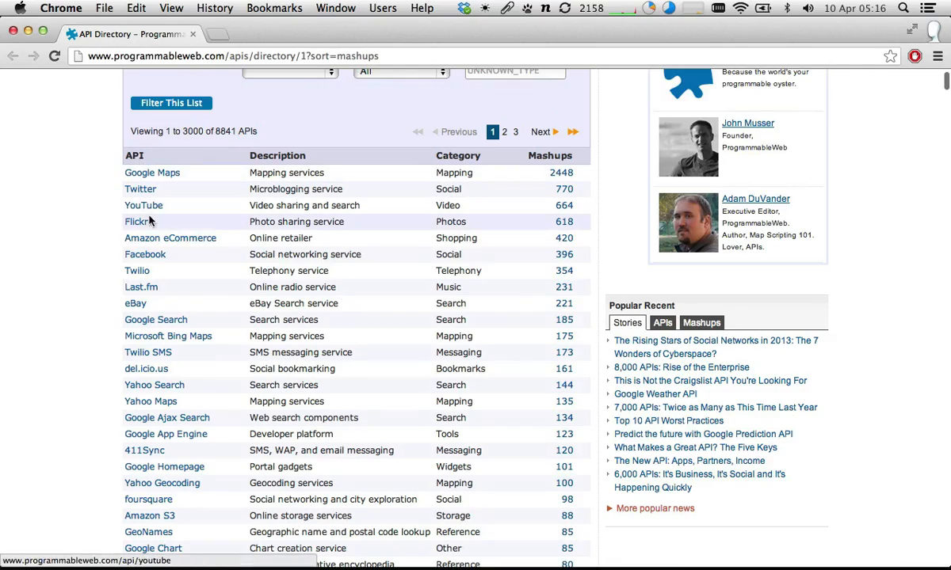
{"action": "scroll", "coordinate": [147, 256], "scroll_direction": "down", "scroll_amount": 2}
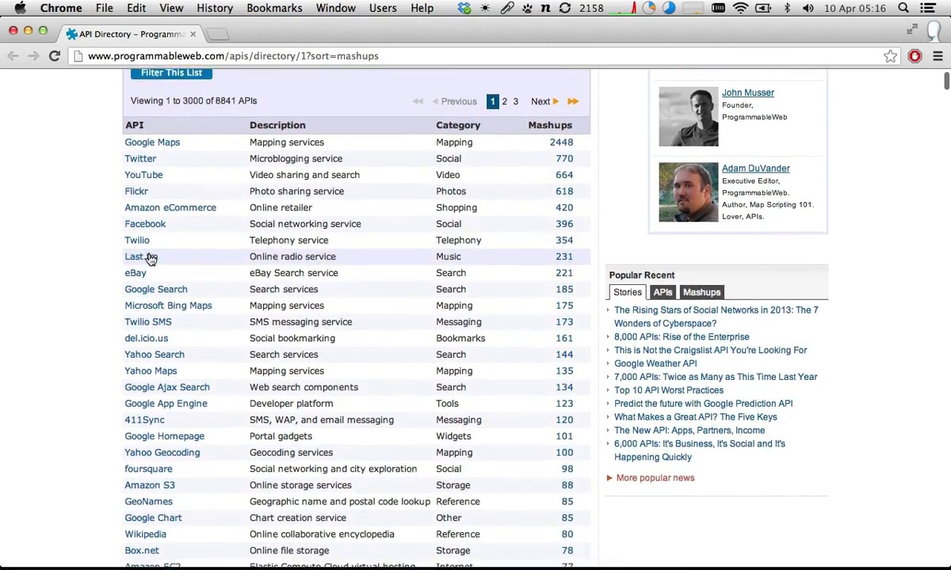
{"action": "scroll", "coordinate": [151, 258], "scroll_direction": "down", "scroll_amount": 3}
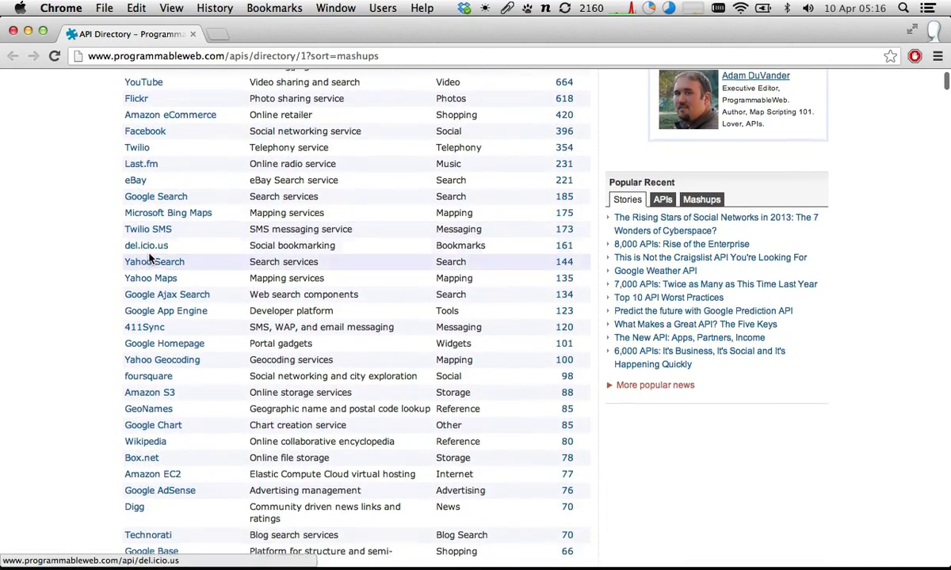
{"action": "scroll", "coordinate": [150, 258], "scroll_direction": "down", "scroll_amount": 3}
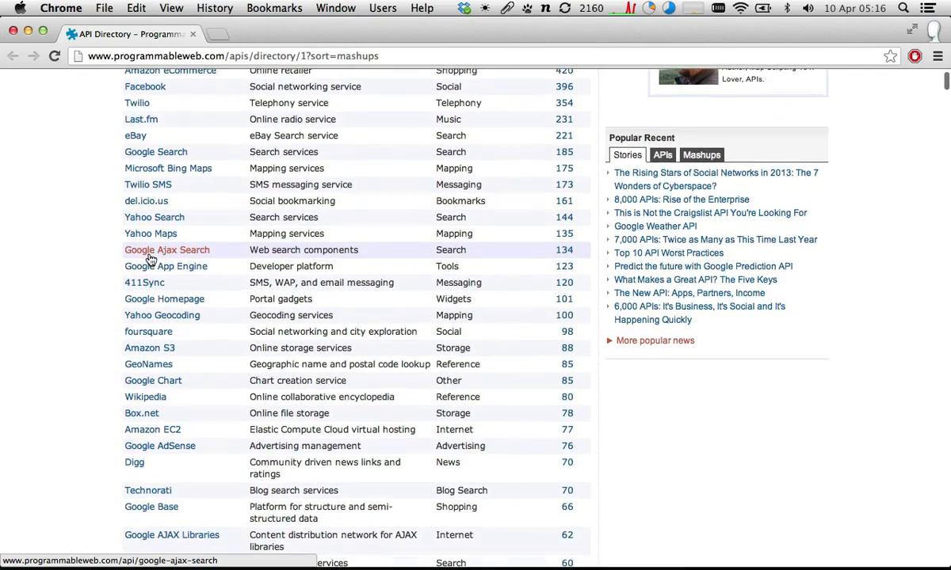
{"action": "scroll", "coordinate": [150, 258], "scroll_direction": "down", "scroll_amount": 10}
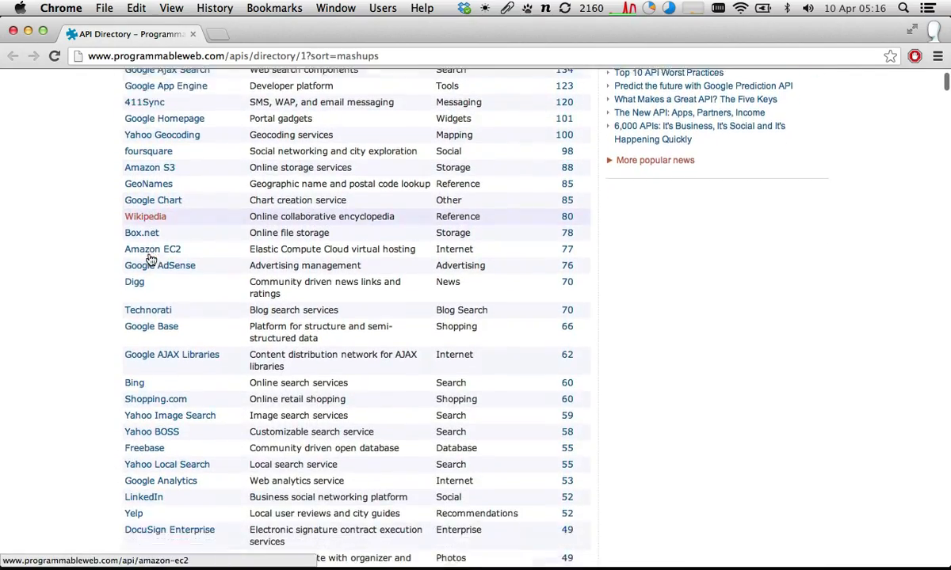
{"action": "scroll", "coordinate": [150, 258], "scroll_direction": "down", "scroll_amount": 15}
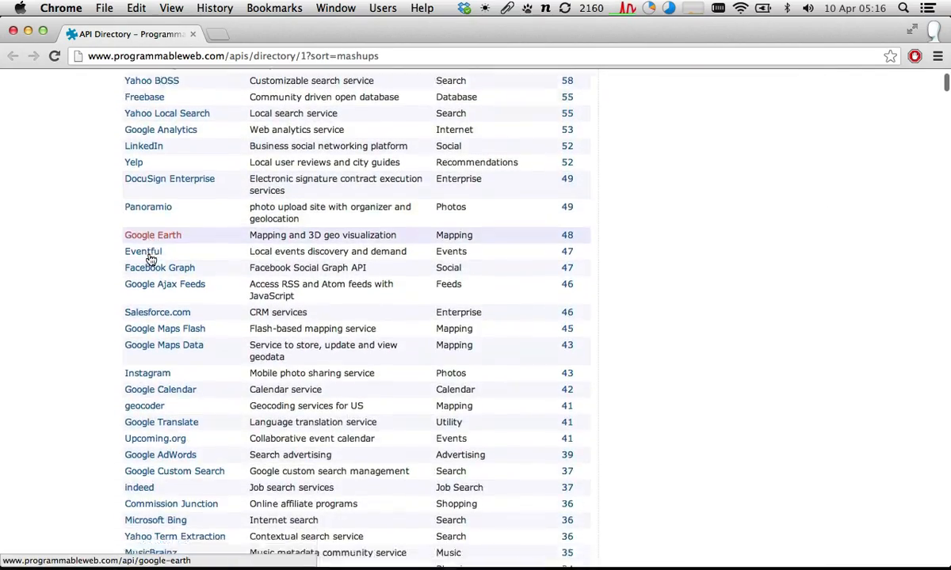
{"action": "scroll", "coordinate": [151, 258], "scroll_direction": "down", "scroll_amount": 20}
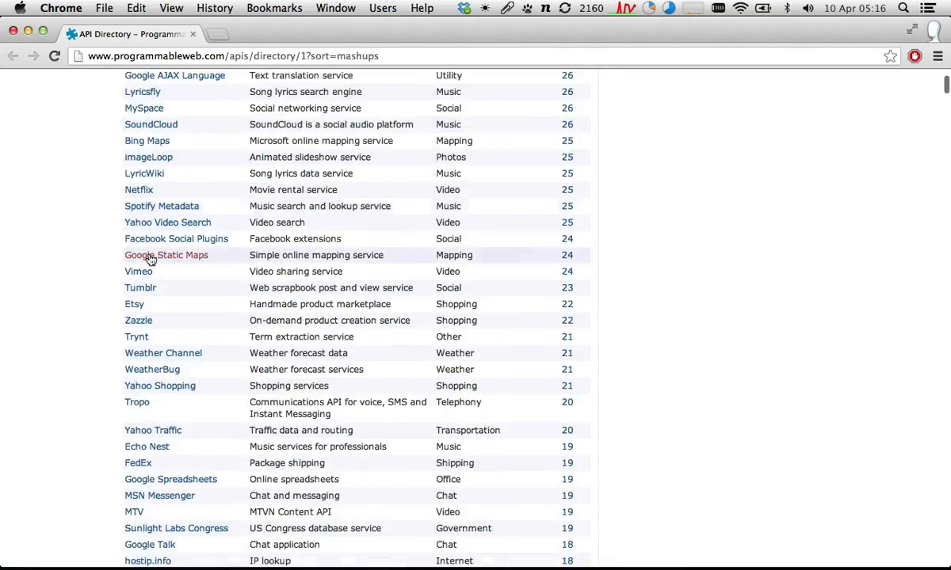
{"action": "scroll", "coordinate": [150, 258], "scroll_direction": "down", "scroll_amount": 20}
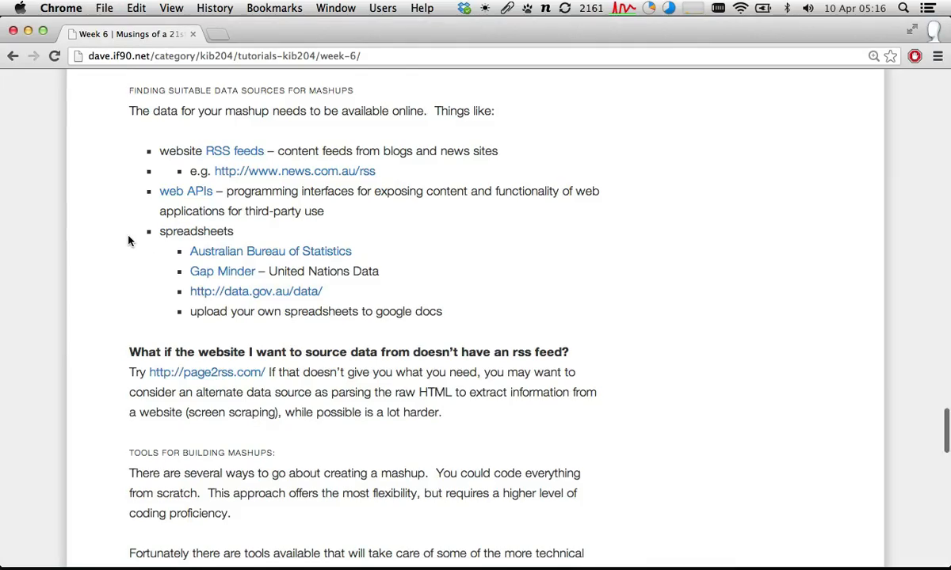
{"action": "scroll", "coordinate": [128, 238], "scroll_direction": "down", "scroll_amount": 3}
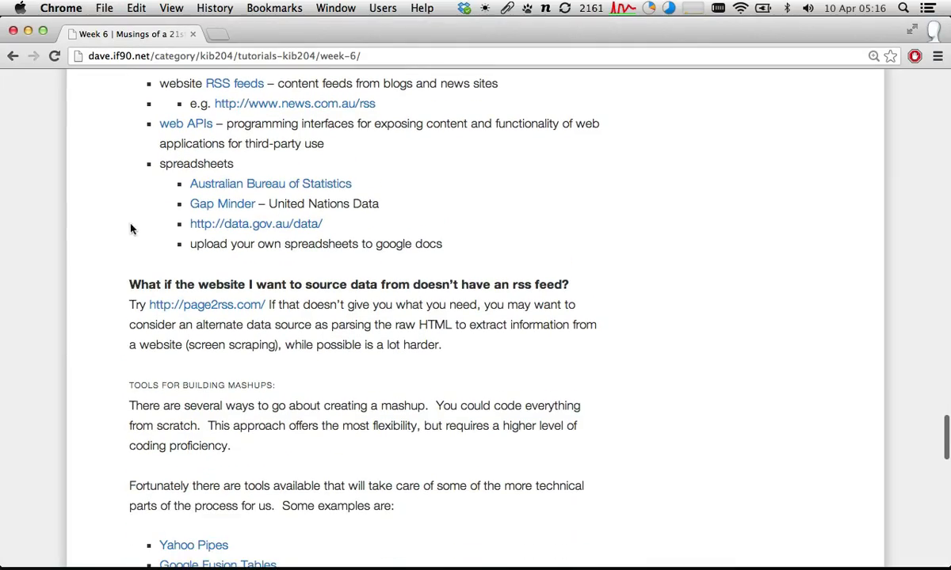
- Open the Gap Minder link among the spreadsheet sources, look through its indicators table and close that page
{"action": "left_click_drag", "start_coordinate": [158, 163], "coordinate": [467, 253]}
{"action": "left_click", "coordinate": [466, 253]}
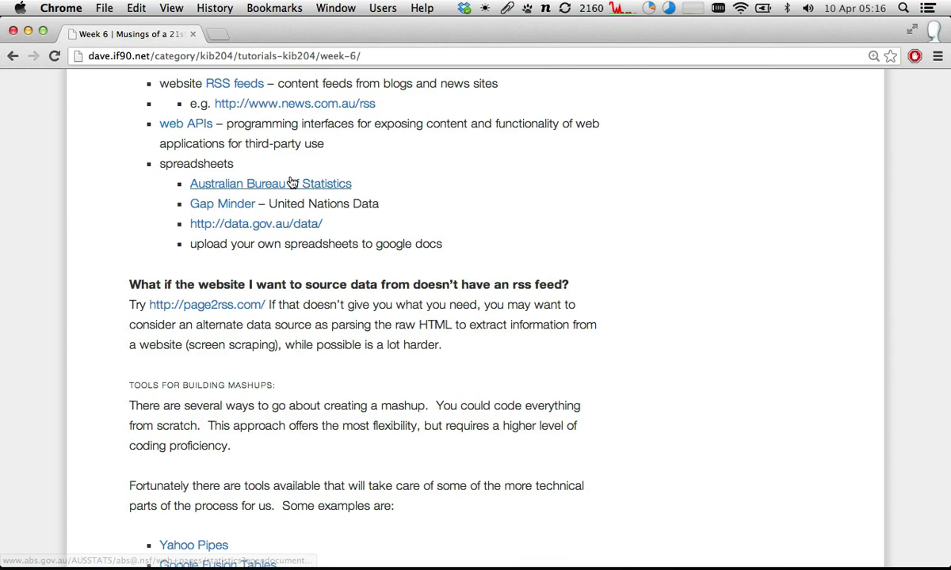
{"action": "left_click", "coordinate": [225, 208]}
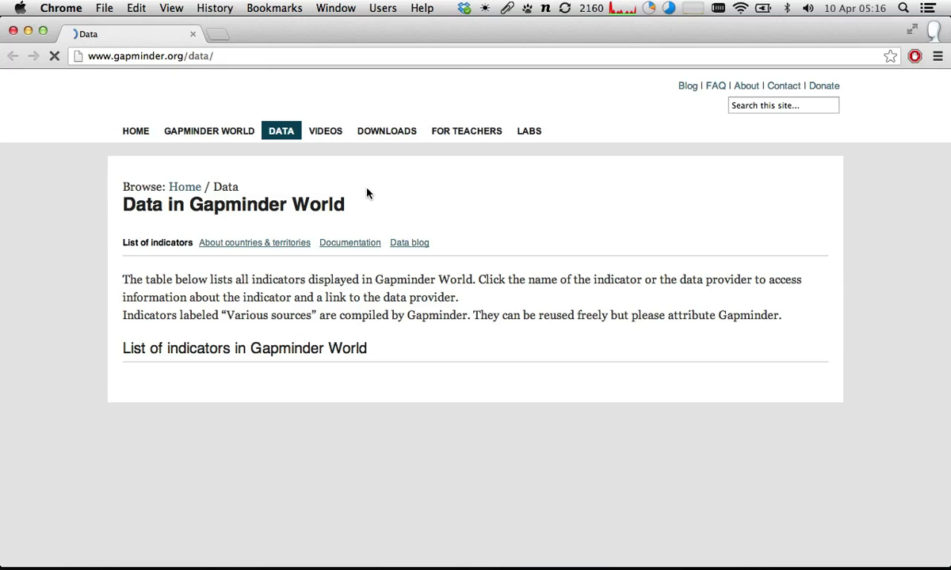
{"action": "scroll", "coordinate": [367, 192], "scroll_direction": "down", "scroll_amount": 5}
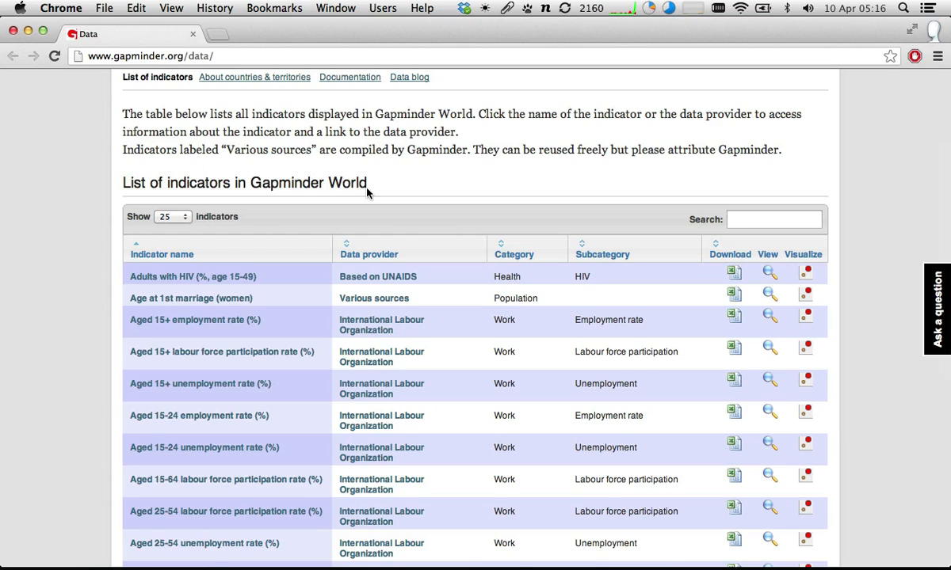
{"action": "scroll", "coordinate": [367, 192], "scroll_direction": "down", "scroll_amount": 2}
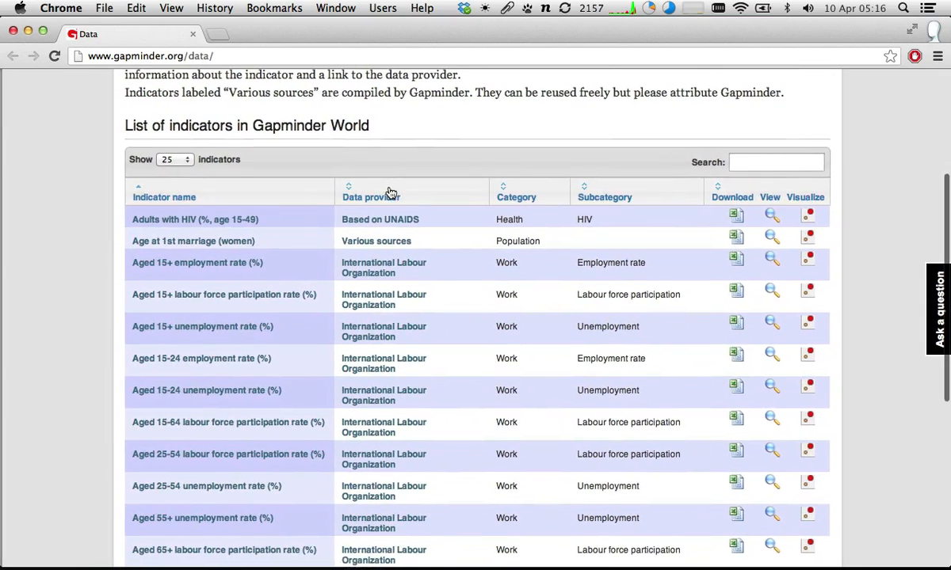
{"action": "scroll", "coordinate": [390, 193], "scroll_direction": "down", "scroll_amount": 10}
{"action": "key", "text": "super+w"}
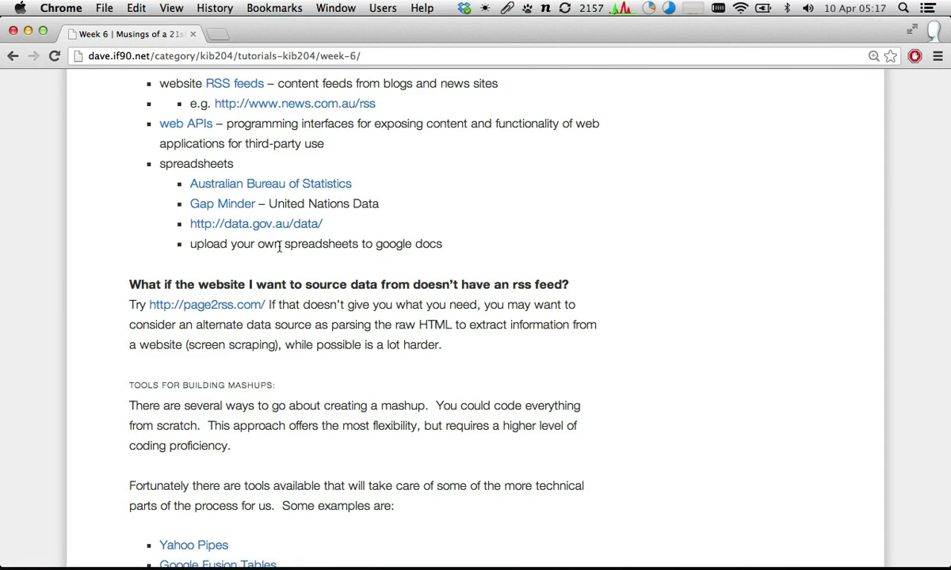
- Review the data source list and the advice for sites without an RSS feed, and continue to Tools for Building Mashups
{"action": "scroll", "coordinate": [440, 259], "scroll_direction": "up", "scroll_amount": 4}
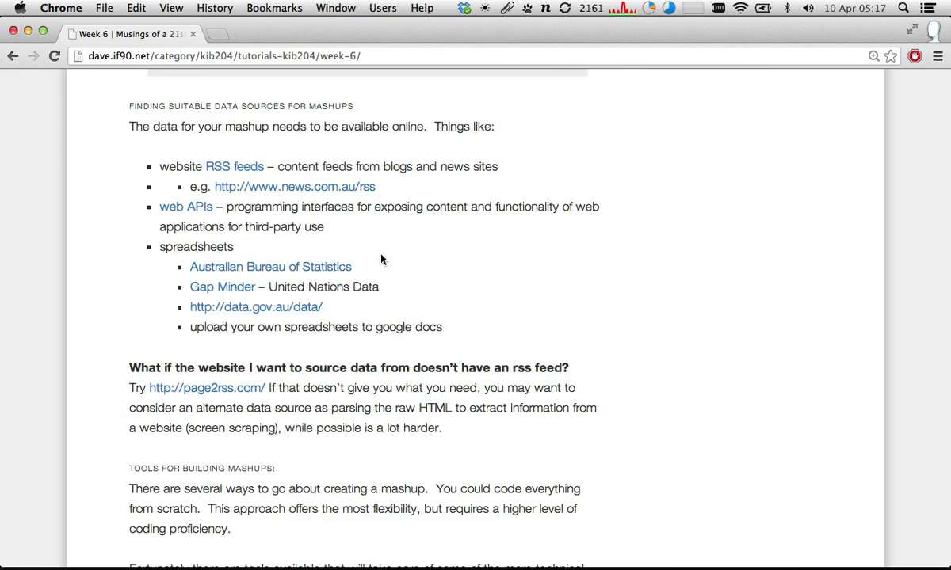
{"action": "scroll", "coordinate": [396, 238], "scroll_direction": "down", "scroll_amount": 2}
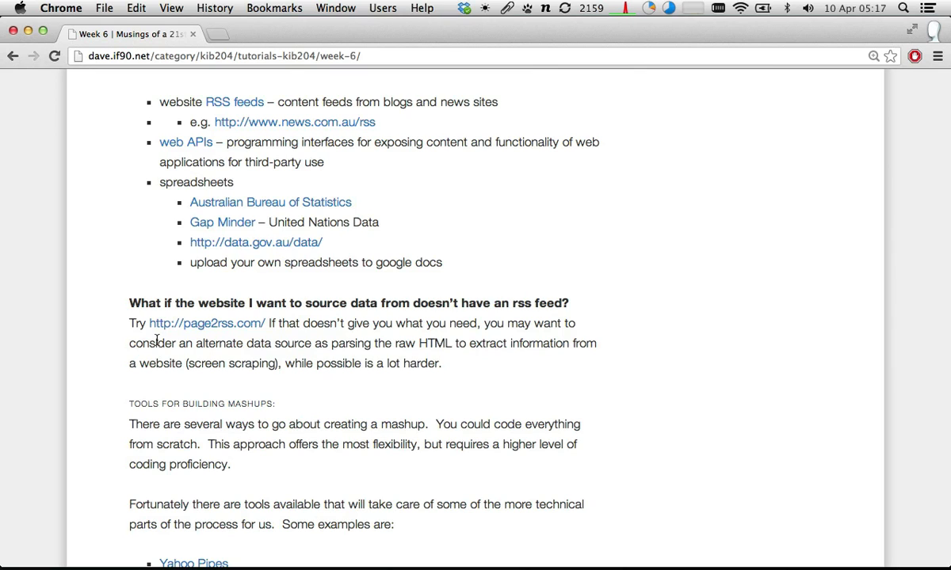
{"action": "scroll", "coordinate": [157, 342], "scroll_direction": "down", "scroll_amount": 1}
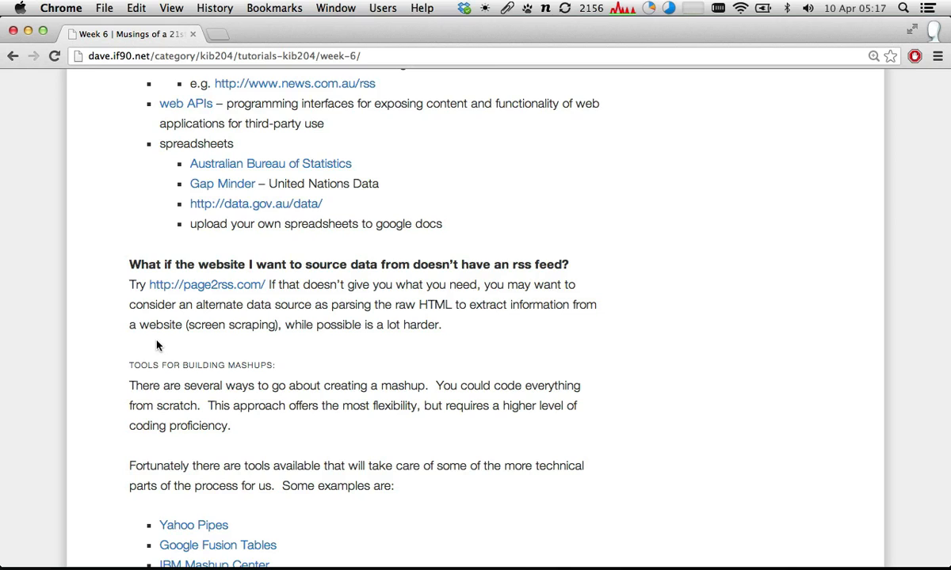
{"action": "scroll", "coordinate": [156, 345], "scroll_direction": "up", "scroll_amount": 3}
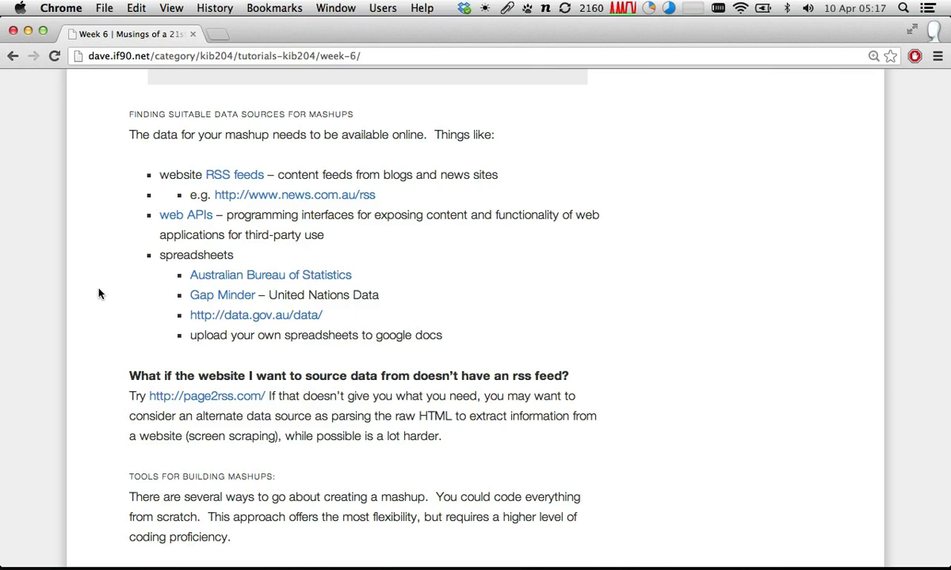
{"action": "scroll", "coordinate": [192, 192], "scroll_direction": "down", "scroll_amount": 1}
{"action": "scroll", "coordinate": [191, 196], "scroll_direction": "down", "scroll_amount": 5}
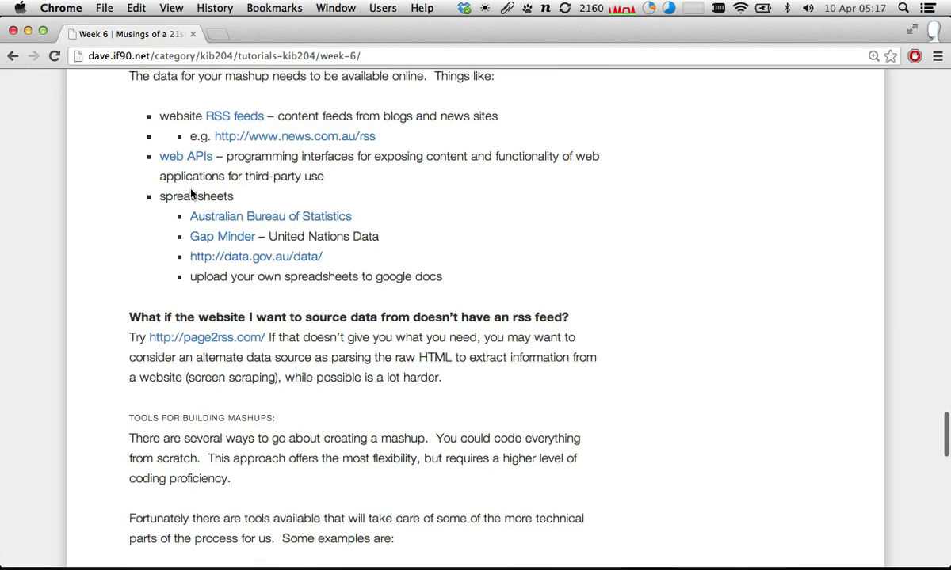
{"action": "scroll", "coordinate": [192, 194], "scroll_direction": "down", "scroll_amount": 10}
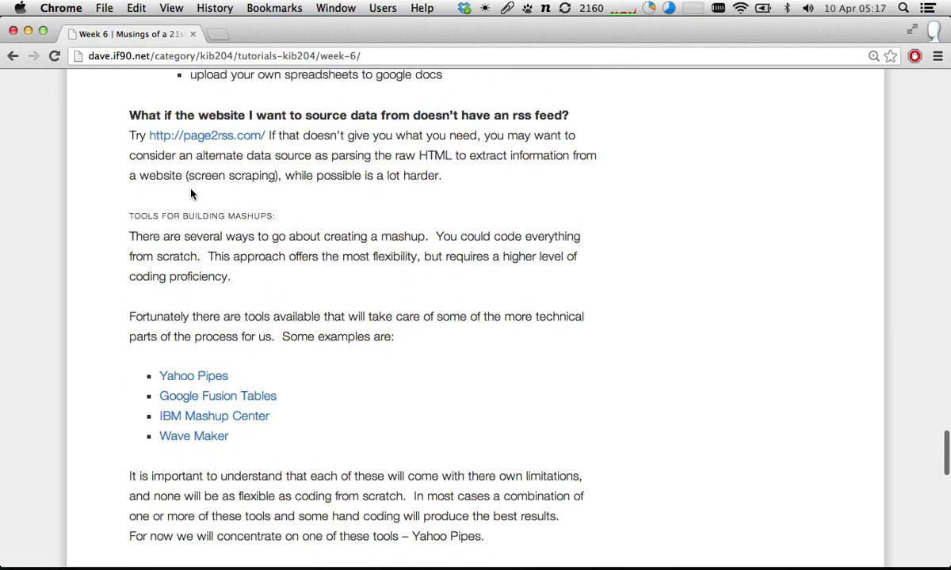
- Read the Tools for Building Mashups section of the Week 6 post, highlighting Yahoo Pipes in the list of example tools
{"action": "scroll", "coordinate": [190, 193], "scroll_direction": "down", "scroll_amount": 1}
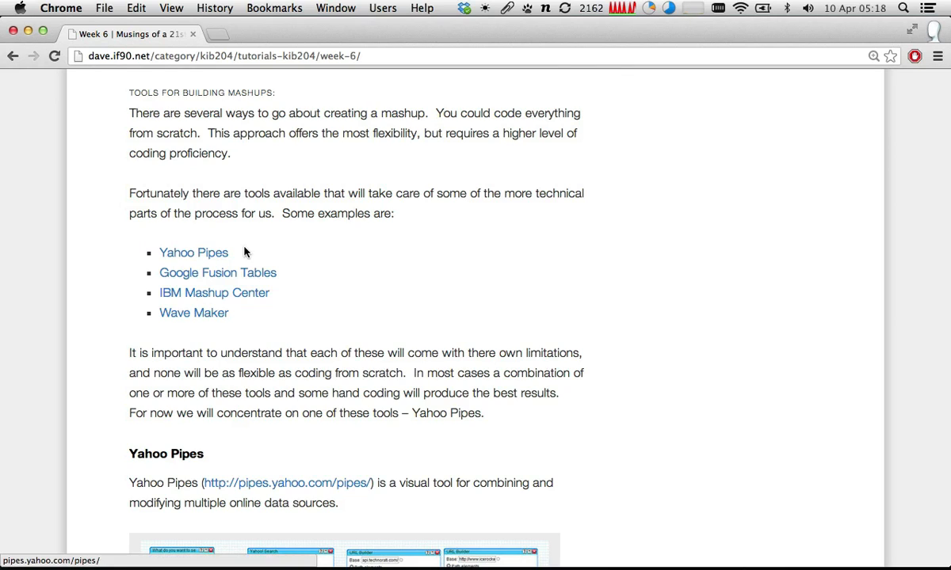
{"action": "left_click_drag", "start_coordinate": [303, 249], "coordinate": [137, 247]}
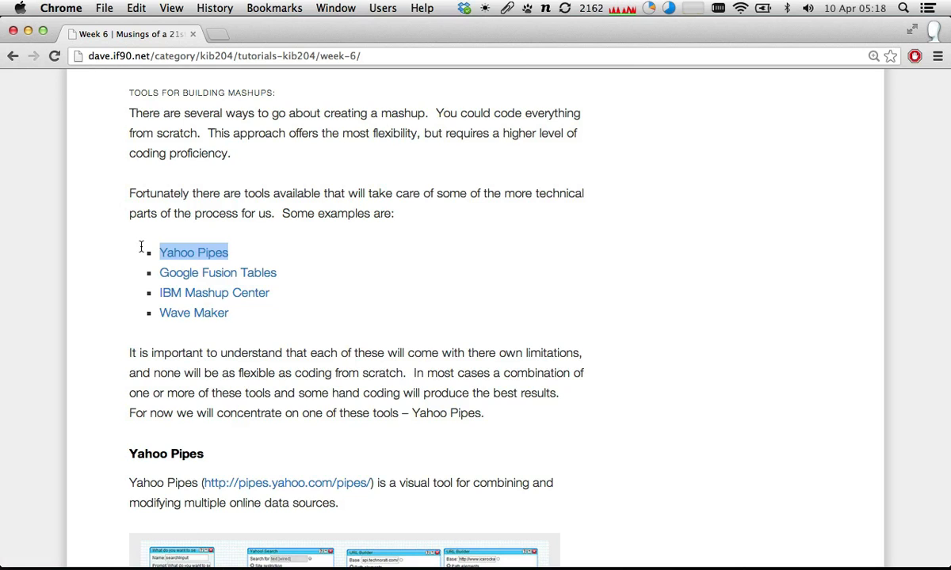
{"action": "left_click", "coordinate": [232, 252]}
{"action": "scroll", "coordinate": [232, 252], "scroll_direction": "down", "scroll_amount": 1}
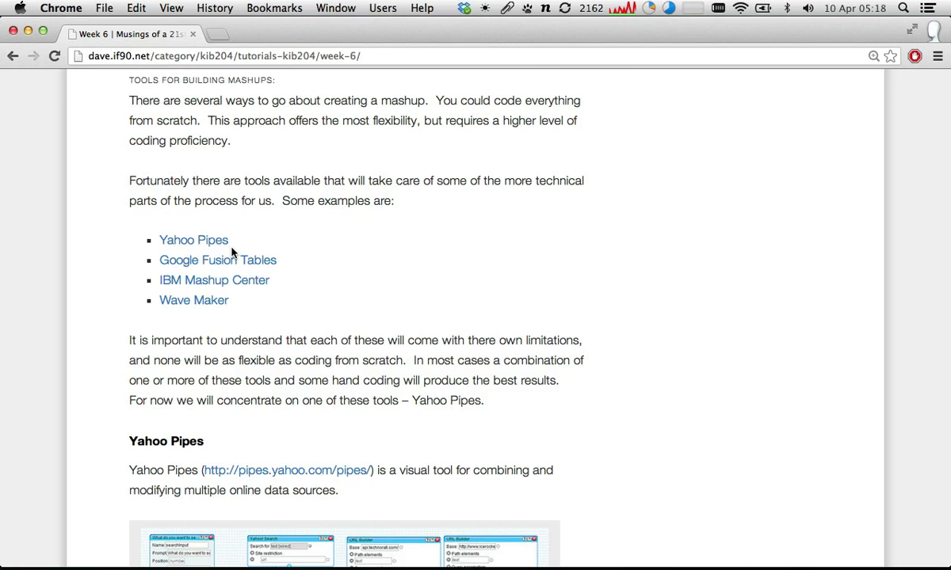
{"action": "scroll", "coordinate": [238, 253], "scroll_direction": "down", "scroll_amount": 2}
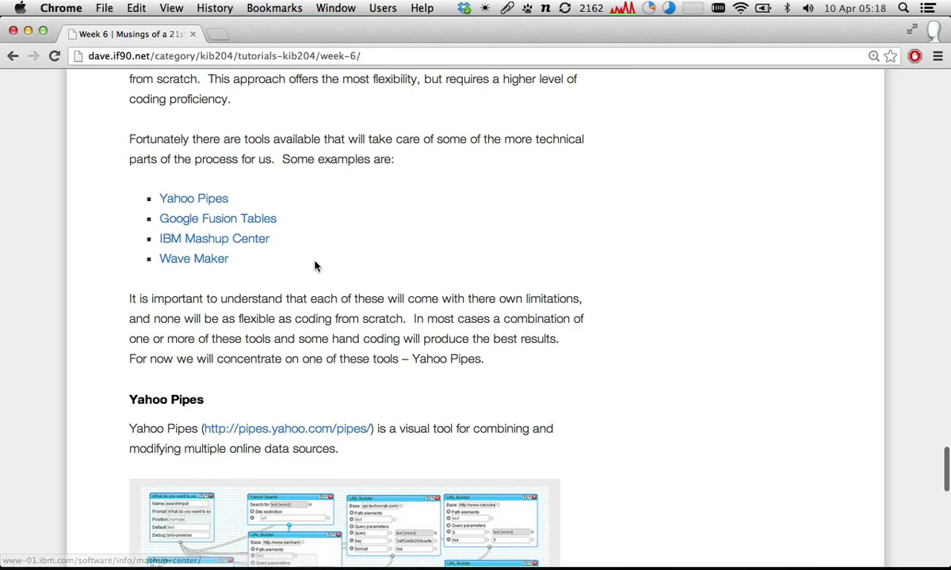
{"action": "scroll", "coordinate": [315, 266], "scroll_direction": "down", "scroll_amount": 2}
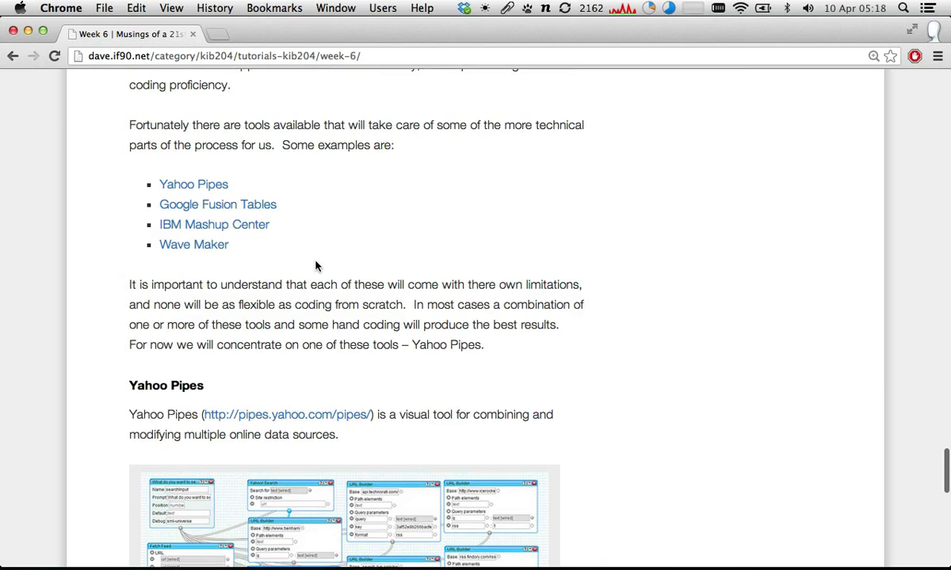
- Review the Yahoo Pipes section through the builder interface picture to the post's end, highlighting the list of guides and documentation links
{"action": "scroll", "coordinate": [315, 261], "scroll_direction": "down", "scroll_amount": 8}
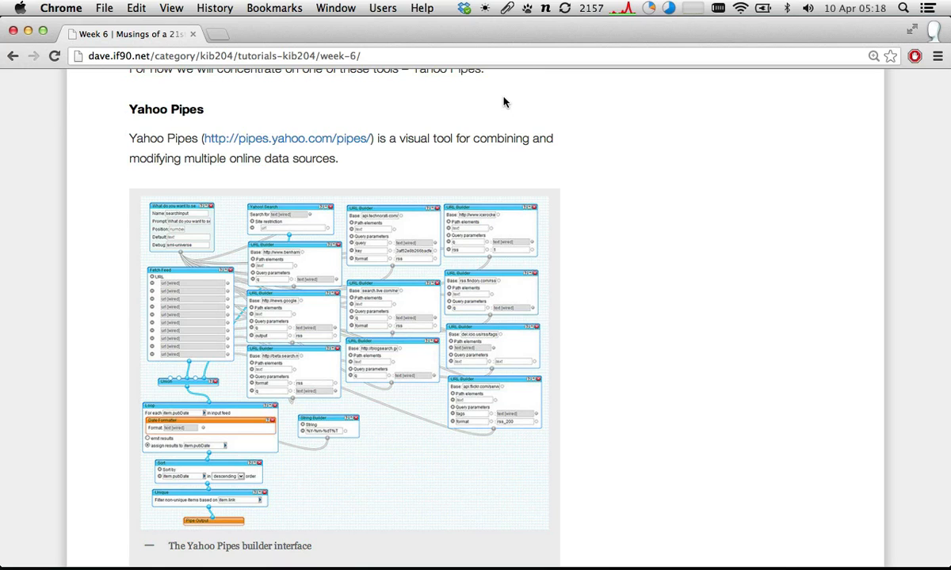
{"action": "scroll", "coordinate": [331, 290], "scroll_direction": "down", "scroll_amount": 3}
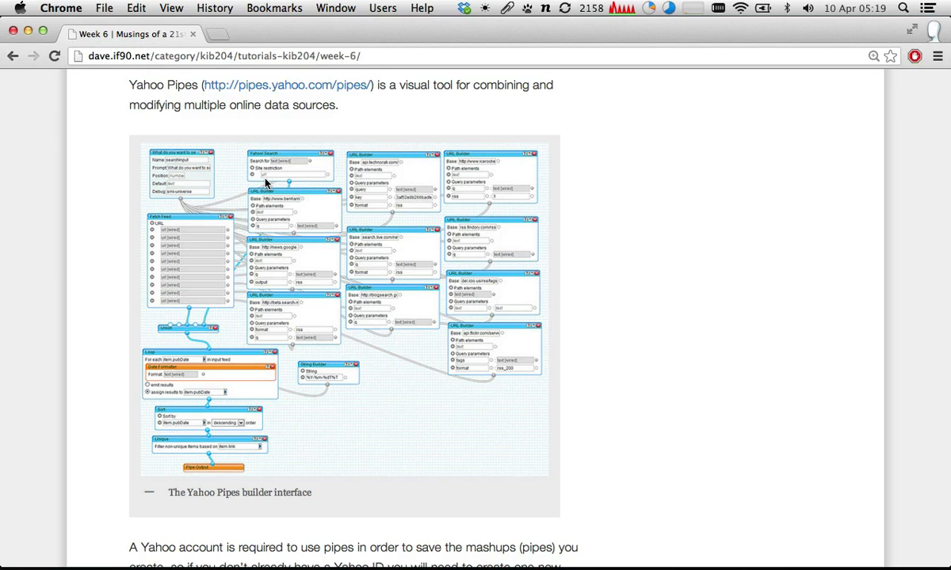
{"action": "scroll", "coordinate": [266, 182], "scroll_direction": "down", "scroll_amount": 2}
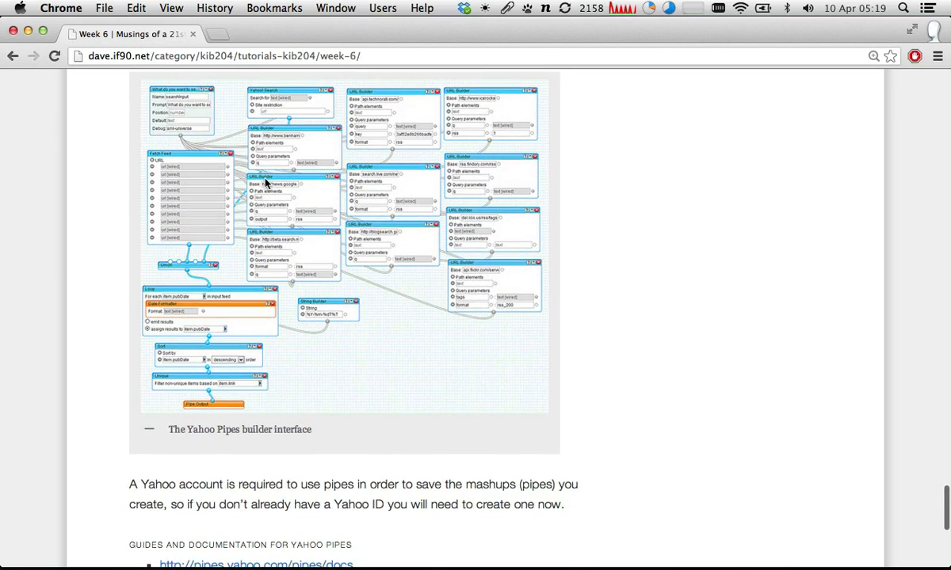
{"action": "scroll", "coordinate": [265, 183], "scroll_direction": "down", "scroll_amount": 5}
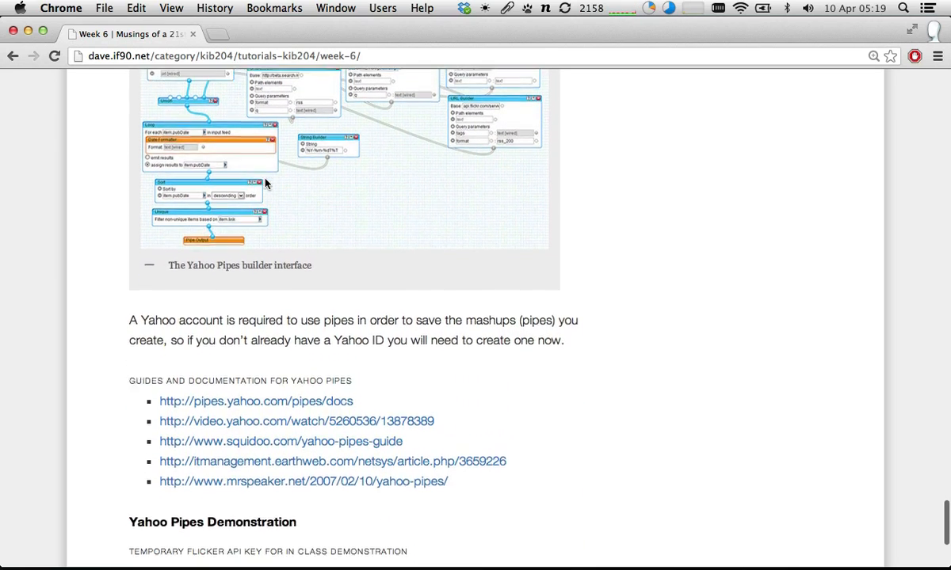
{"action": "scroll", "coordinate": [265, 183], "scroll_direction": "down", "scroll_amount": 4}
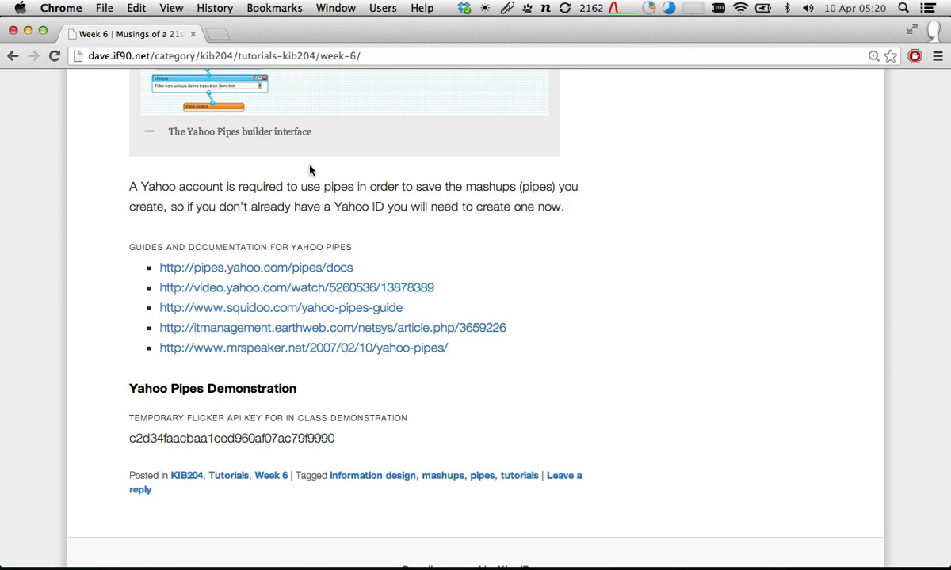
{"action": "scroll", "coordinate": [309, 170], "scroll_direction": "down", "scroll_amount": 1}
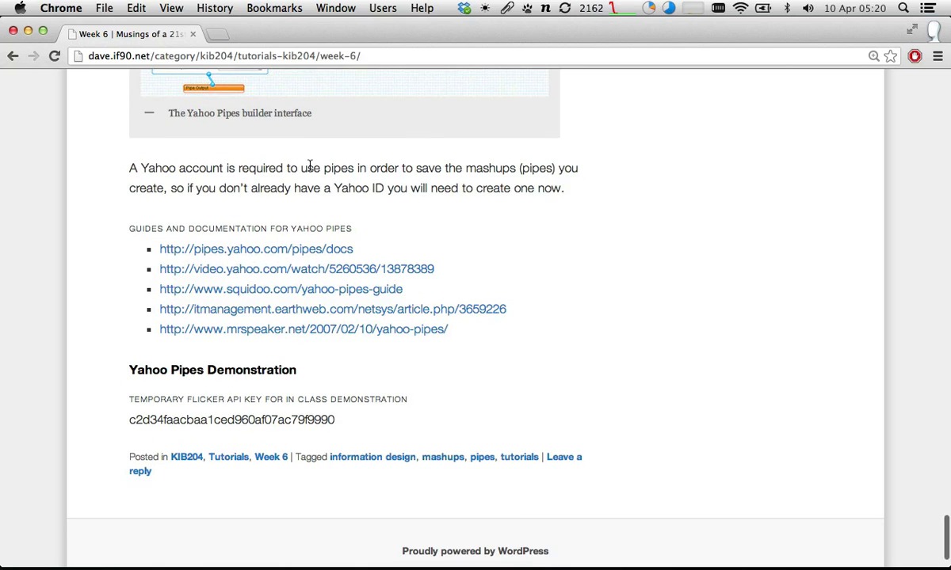
{"action": "scroll", "coordinate": [316, 188], "scroll_direction": "down", "scroll_amount": 1}
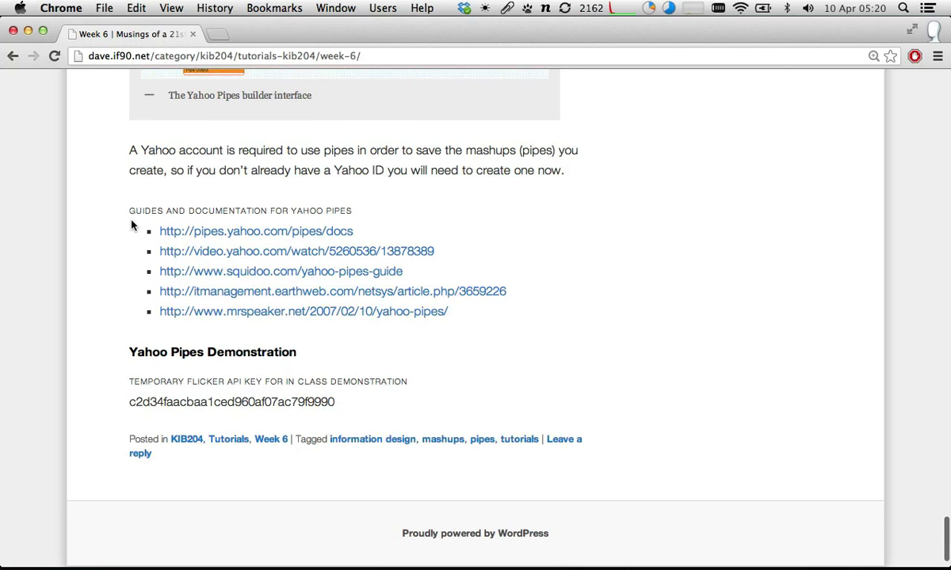
{"action": "left_click_drag", "start_coordinate": [149, 224], "coordinate": [149, 214]}
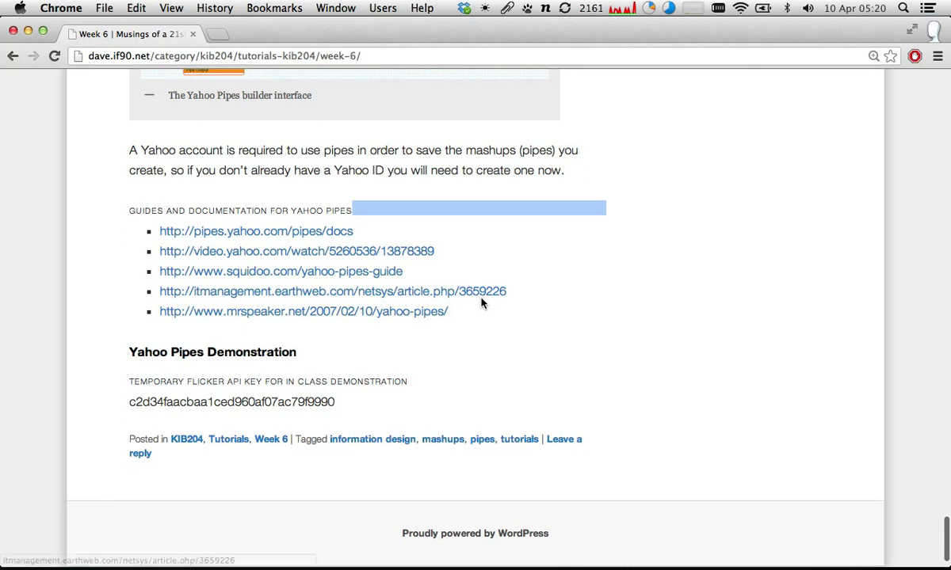
{"action": "left_click_drag", "start_coordinate": [482, 322], "coordinate": [121, 213]}
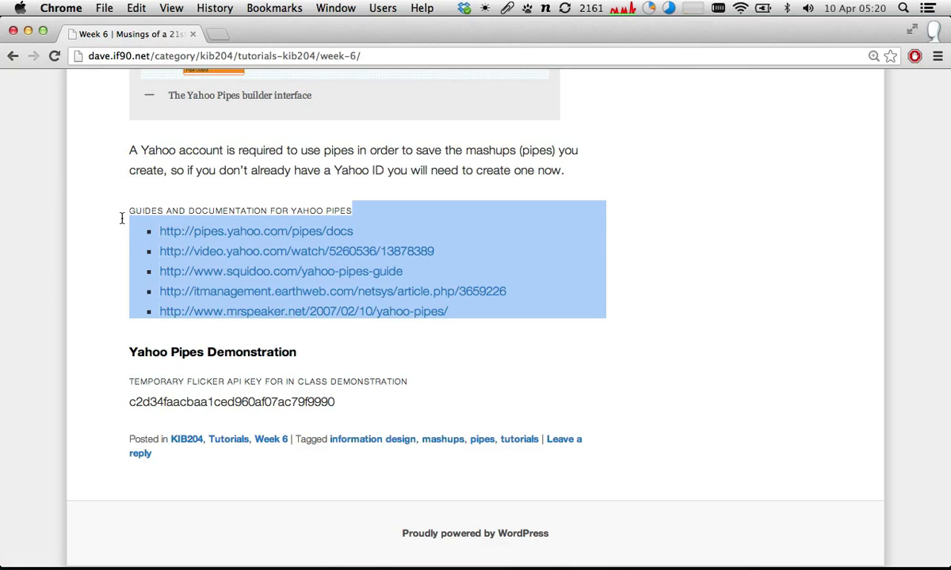
{"action": "left_click", "coordinate": [121, 211]}
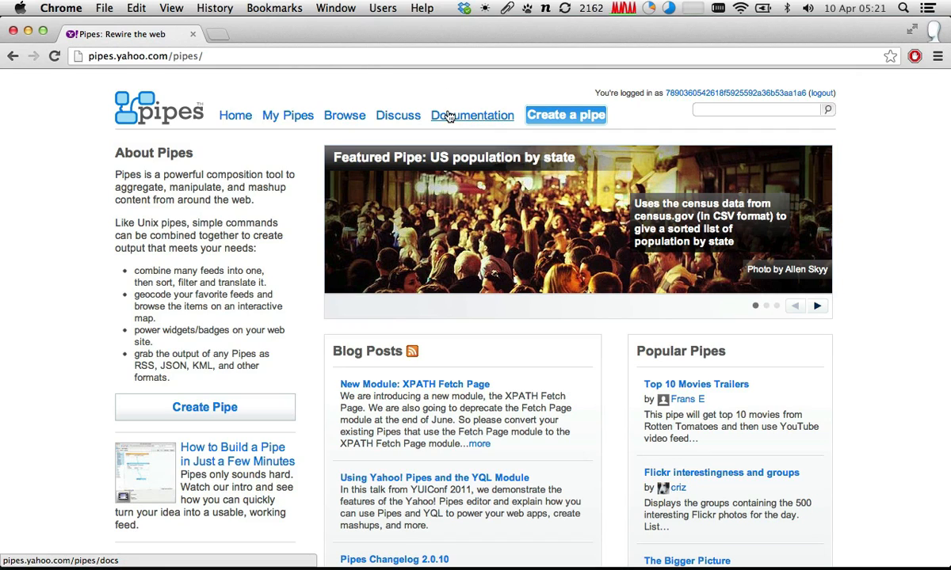
- Open the directory of published pipes on the Yahoo Pipes site and look through the first page of listed pipes
{"action": "left_click", "coordinate": [341, 119]}
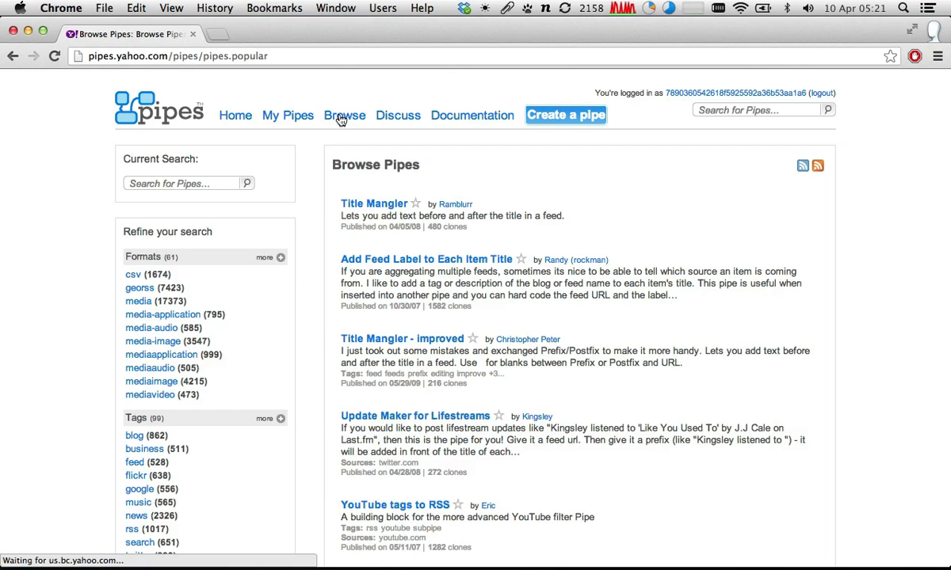
{"action": "scroll", "coordinate": [352, 182], "scroll_direction": "down", "scroll_amount": 1}
{"action": "scroll", "coordinate": [352, 184], "scroll_direction": "down", "scroll_amount": 5}
{"action": "scroll", "coordinate": [352, 184], "scroll_direction": "up", "scroll_amount": 6}
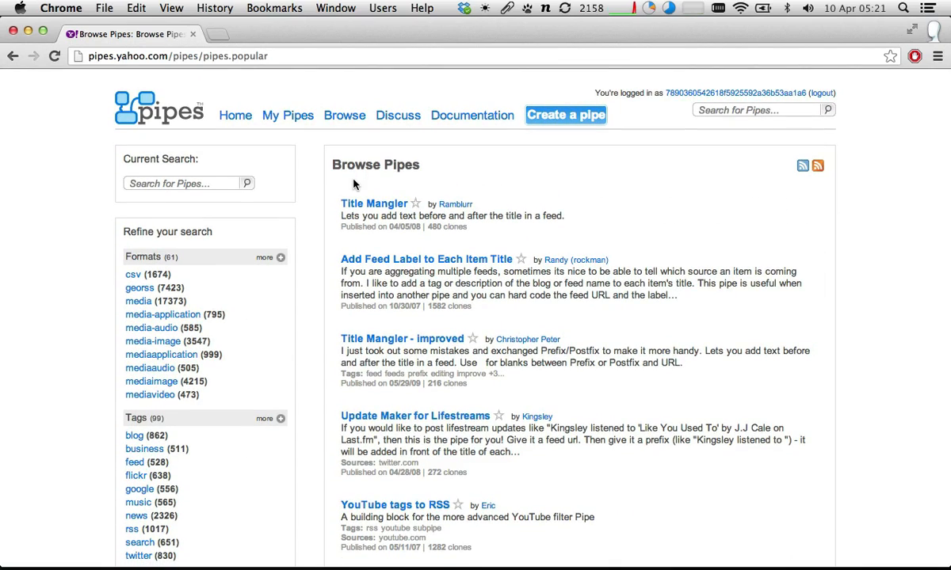
{"action": "scroll", "coordinate": [385, 210], "scroll_direction": "down", "scroll_amount": 4}
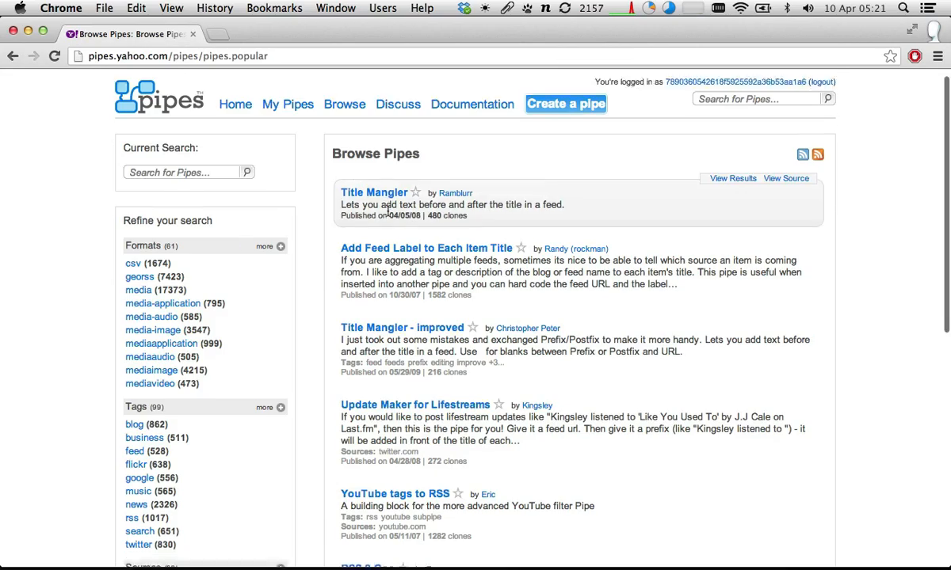
{"action": "scroll", "coordinate": [389, 215], "scroll_direction": "down", "scroll_amount": 3}
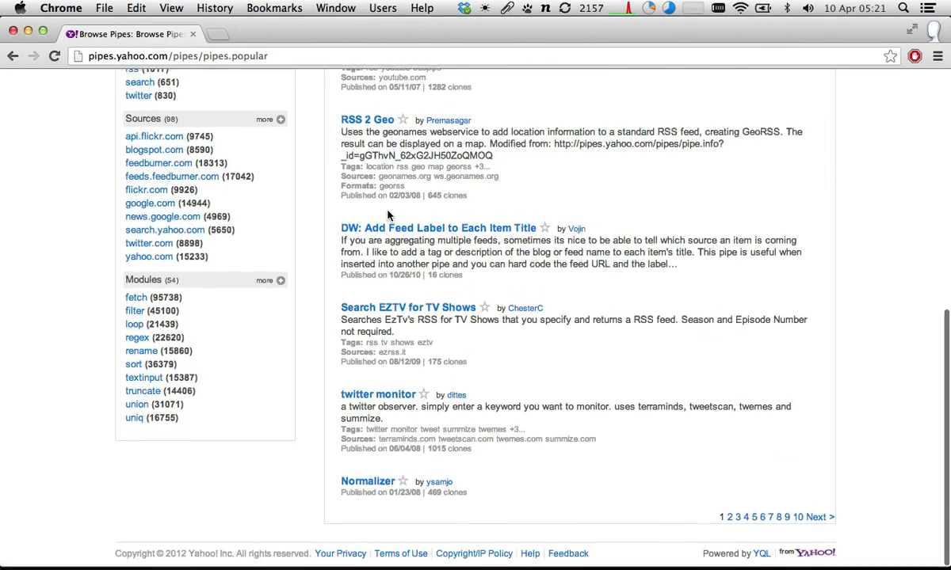
{"action": "scroll", "coordinate": [388, 210], "scroll_direction": "up", "scroll_amount": 5}
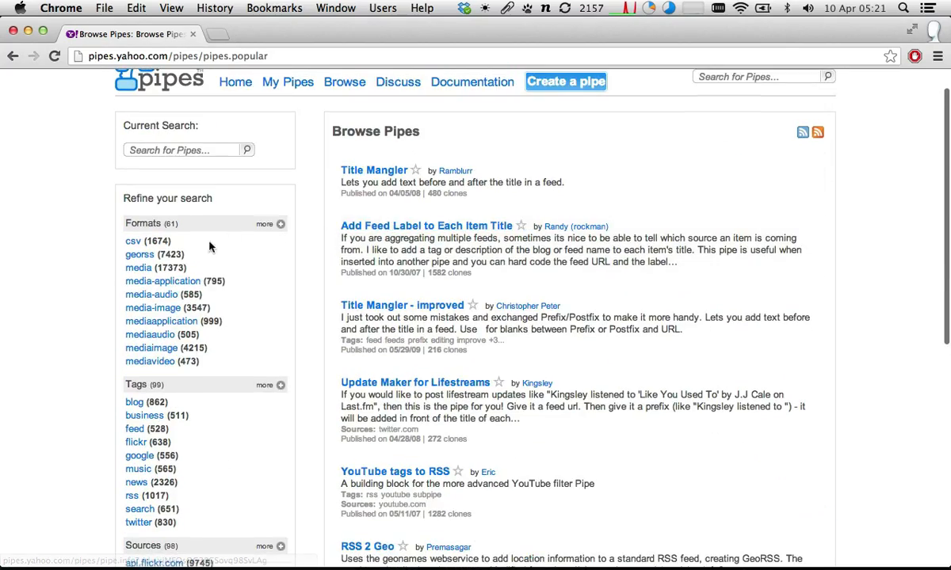
- Examine the Formats, Tags, Sources and Modules filters for refining the pipe directory and return to the Pipes home page
{"action": "scroll", "coordinate": [129, 227], "scroll_direction": "down", "scroll_amount": 1}
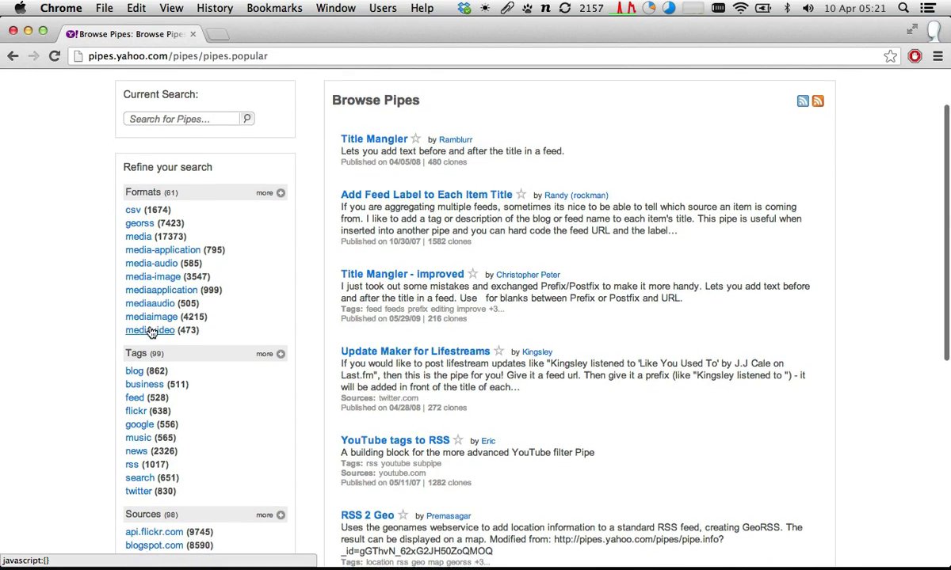
{"action": "scroll", "coordinate": [139, 329], "scroll_direction": "down", "scroll_amount": 5}
{"action": "scroll", "coordinate": [150, 333], "scroll_direction": "down", "scroll_amount": 1}
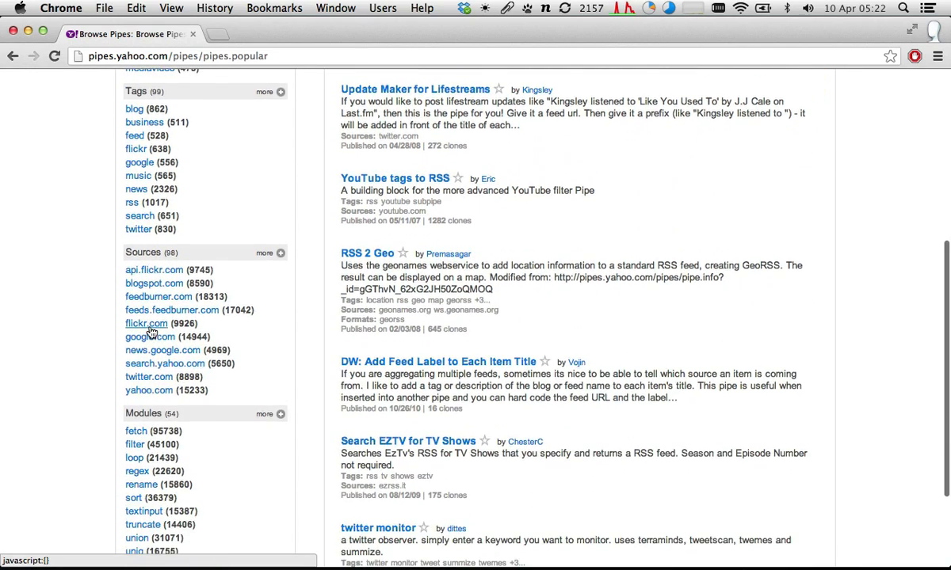
{"action": "scroll", "coordinate": [150, 333], "scroll_direction": "down", "scroll_amount": 1}
{"action": "scroll", "coordinate": [150, 332], "scroll_direction": "down", "scroll_amount": 1}
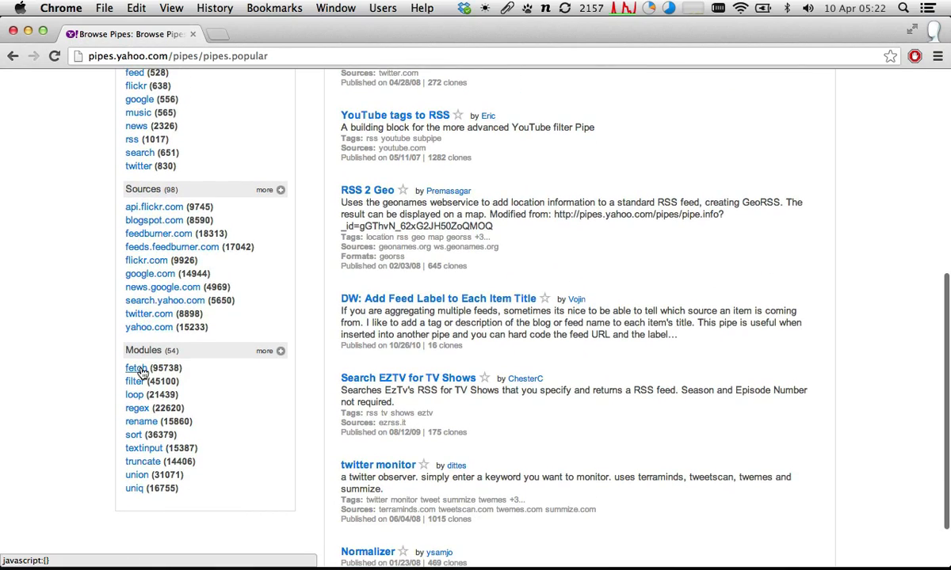
{"action": "scroll", "coordinate": [166, 513], "scroll_direction": "up", "scroll_amount": 10}
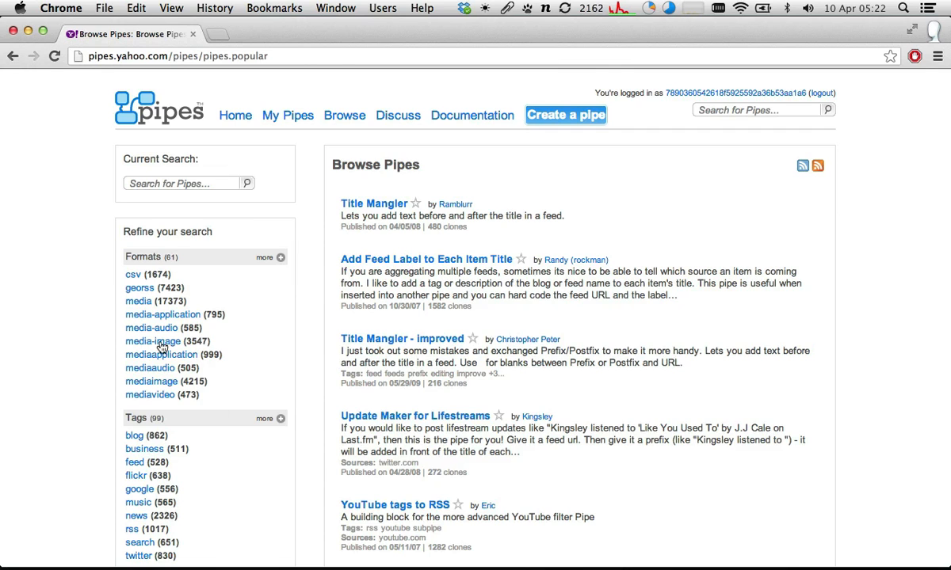
{"action": "scroll", "coordinate": [92, 290], "scroll_direction": "left", "scroll_amount": 5}
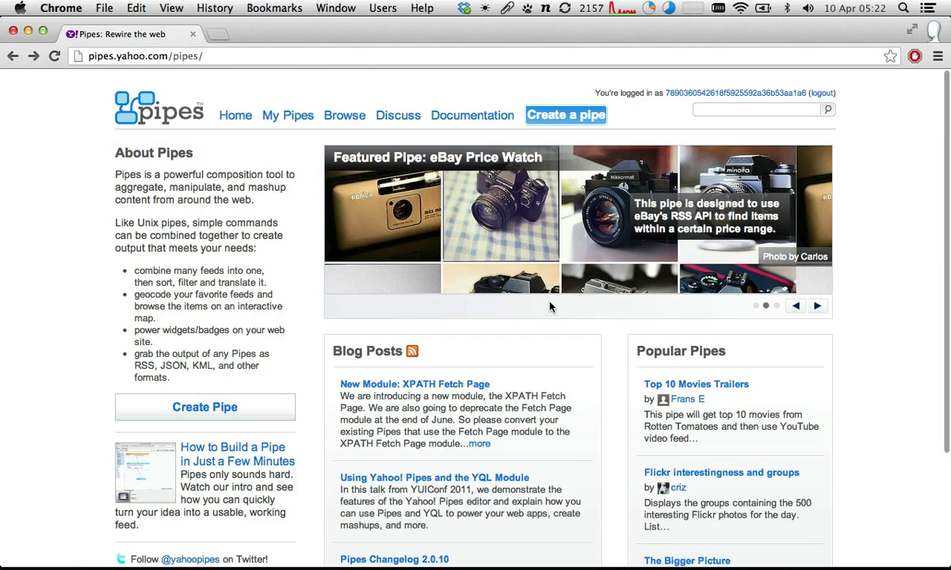
- Try running the featured eBay Price Watch pipe with the search term iphone, close its page and reload the Pipes home page
{"action": "left_click", "coordinate": [458, 157]}
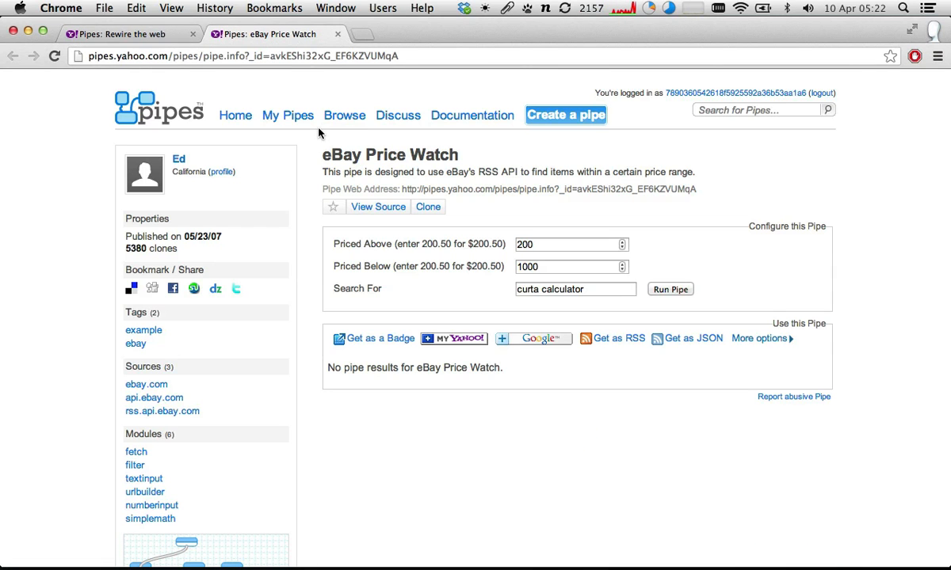
{"action": "left_click_drag", "start_coordinate": [598, 288], "coordinate": [453, 288]}
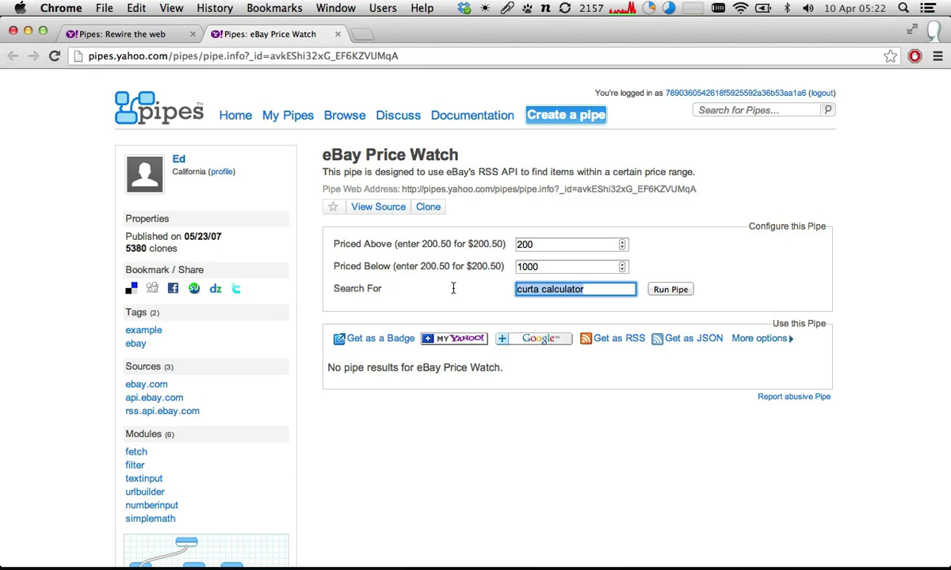
{"action": "type", "text": "iphone"}
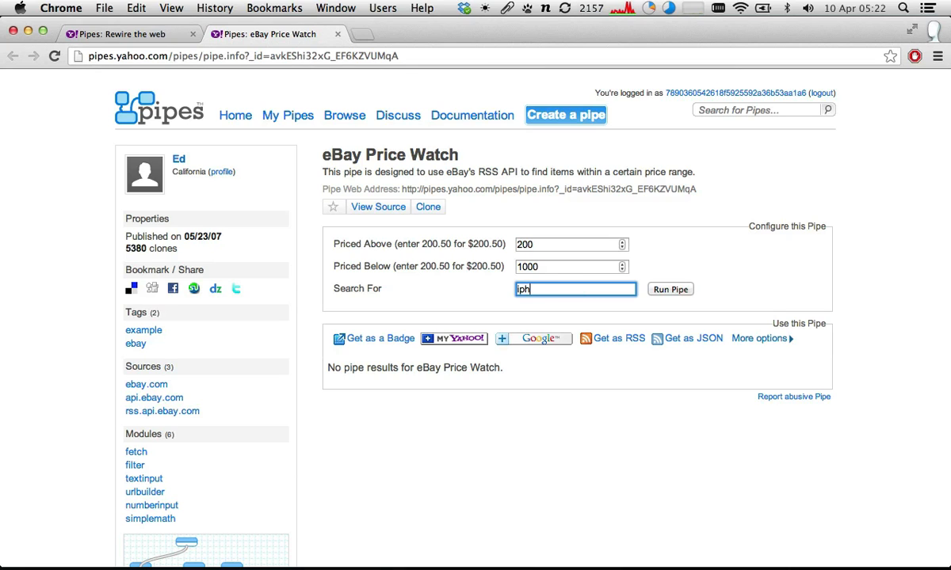
{"action": "left_click", "coordinate": [665, 293]}
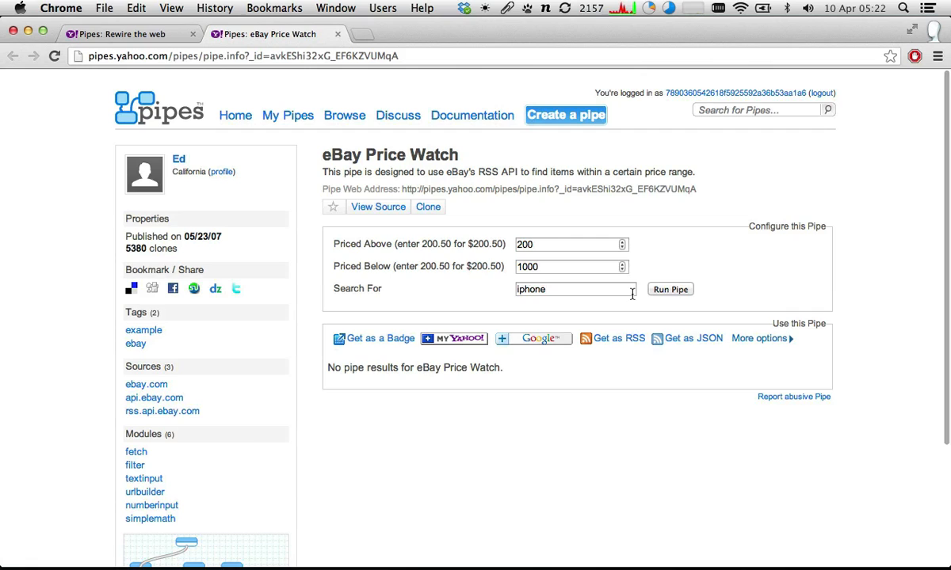
{"action": "key", "text": "super+w"}
{"action": "key", "text": "super+r"}
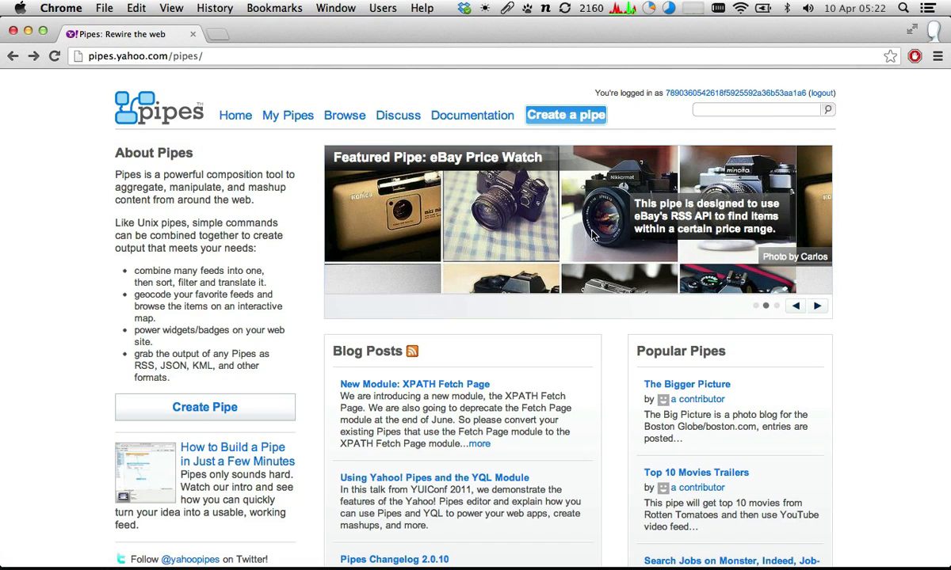
- Open the featured eBay Price Watch pipe and set its search term to iphone
{"action": "scroll", "coordinate": [592, 242], "scroll_direction": "down", "scroll_amount": 1}
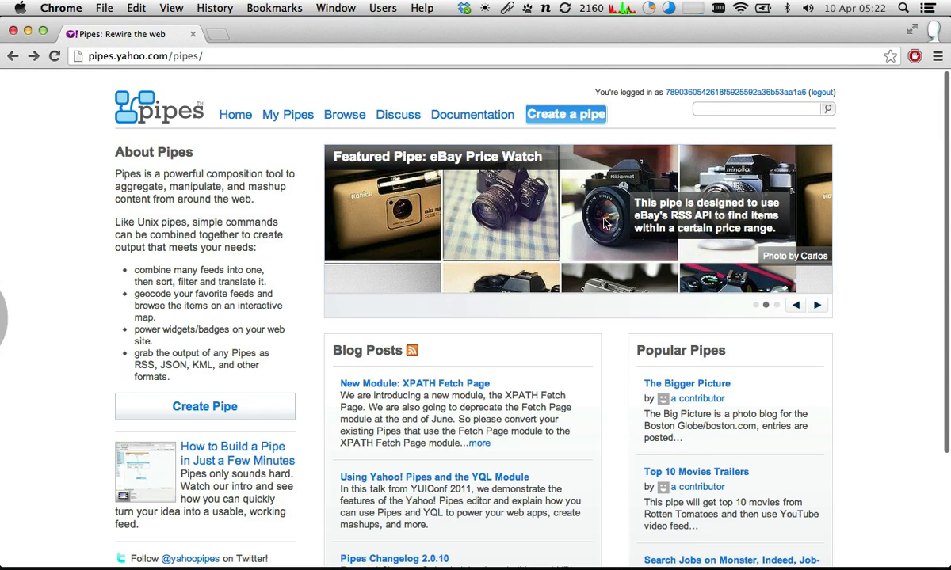
{"action": "left_click", "coordinate": [479, 153]}
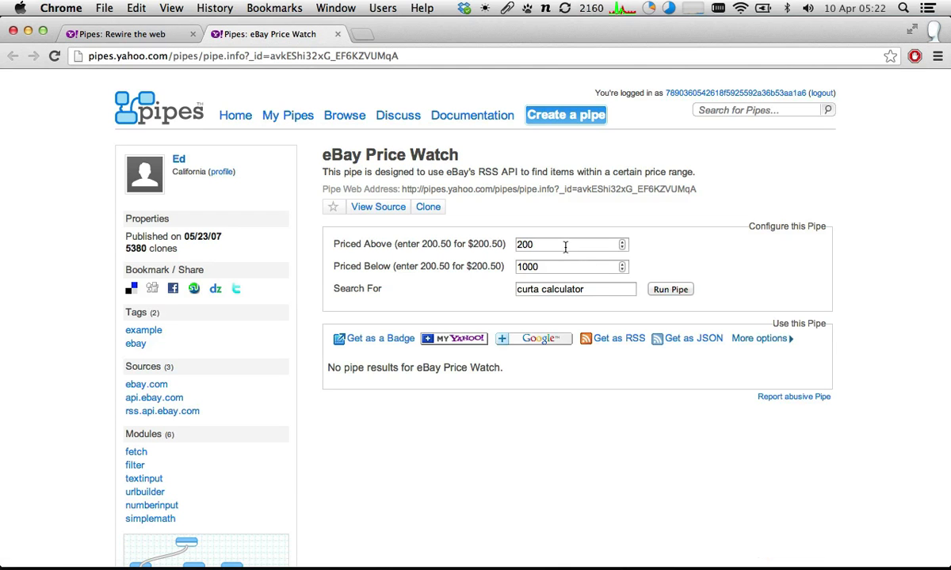
{"action": "double_click", "coordinate": [564, 247]}
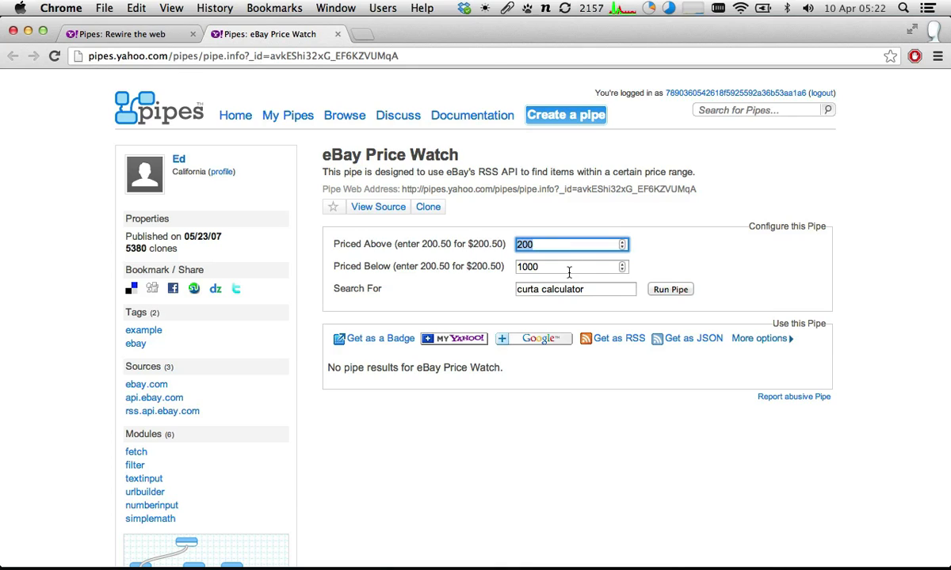
{"action": "left_click", "coordinate": [573, 305]}
{"action": "triple_click", "coordinate": [575, 290]}
{"action": "type", "text": "ip"}
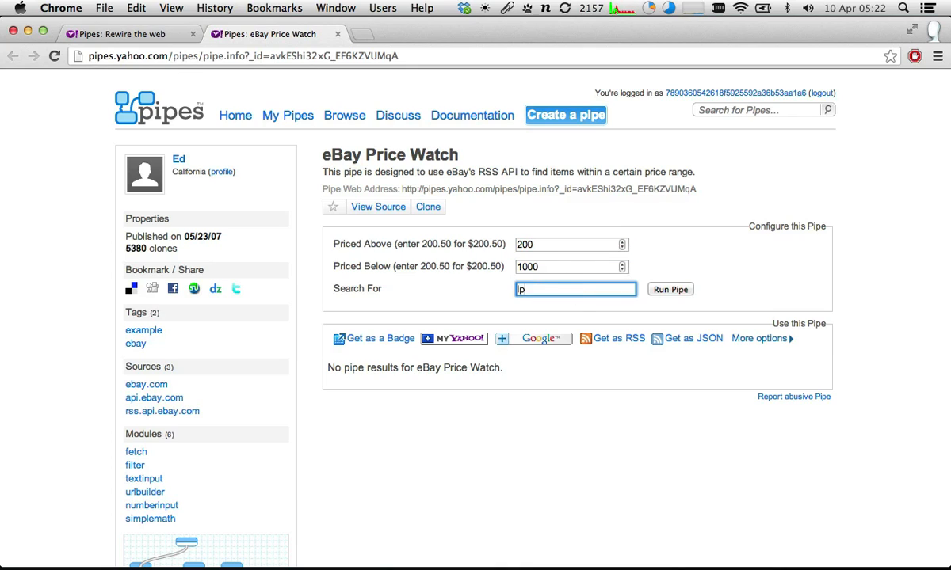
{"action": "type", "text": "hone"}
- Run the eBay Price Watch pipe with a lower price limit of 1, check the results and close its page
{"action": "double_click", "coordinate": [573, 244]}
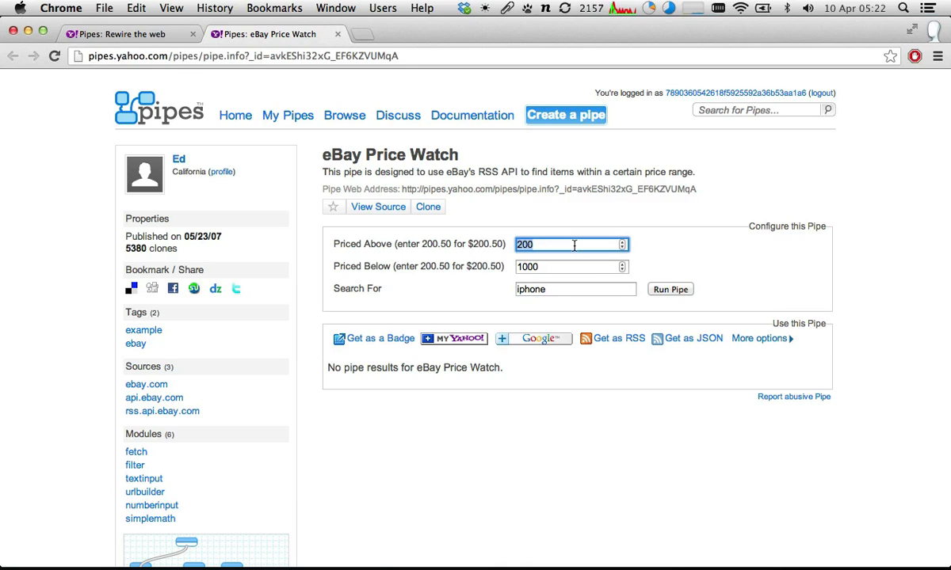
{"action": "type", "text": "1"}
{"action": "left_click", "coordinate": [668, 290]}
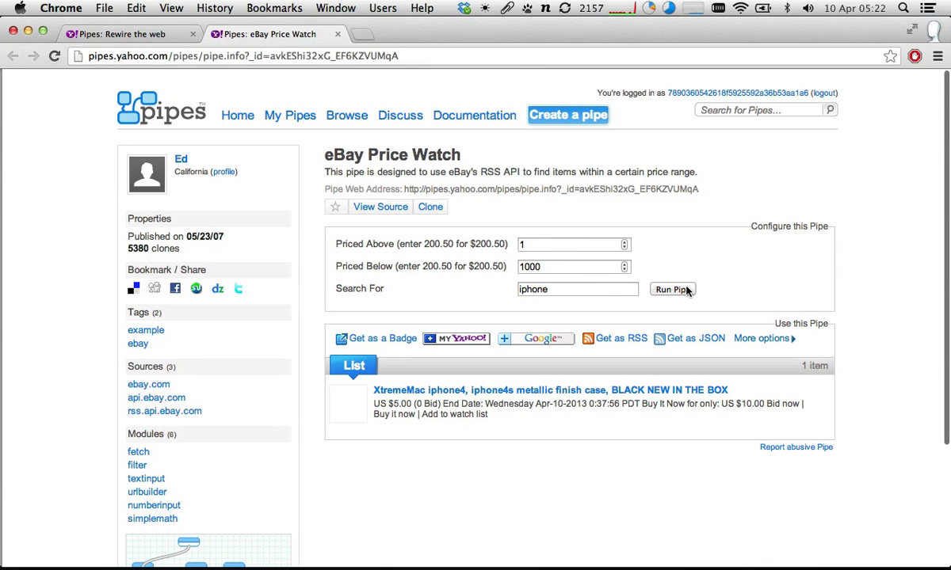
{"action": "scroll", "coordinate": [674, 295], "scroll_direction": "down", "scroll_amount": 4}
{"action": "scroll", "coordinate": [674, 295], "scroll_direction": "up", "scroll_amount": 4}
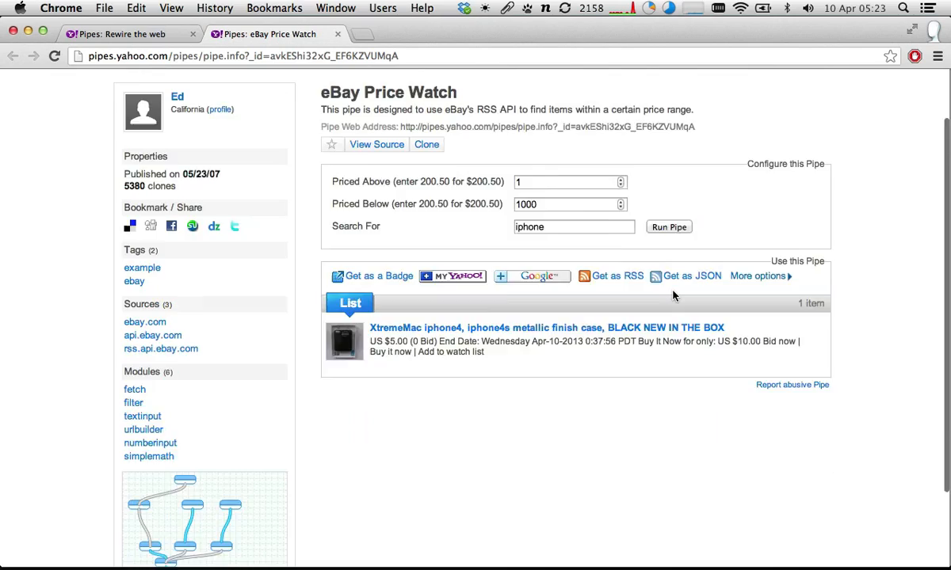
{"action": "key", "text": "super+w"}
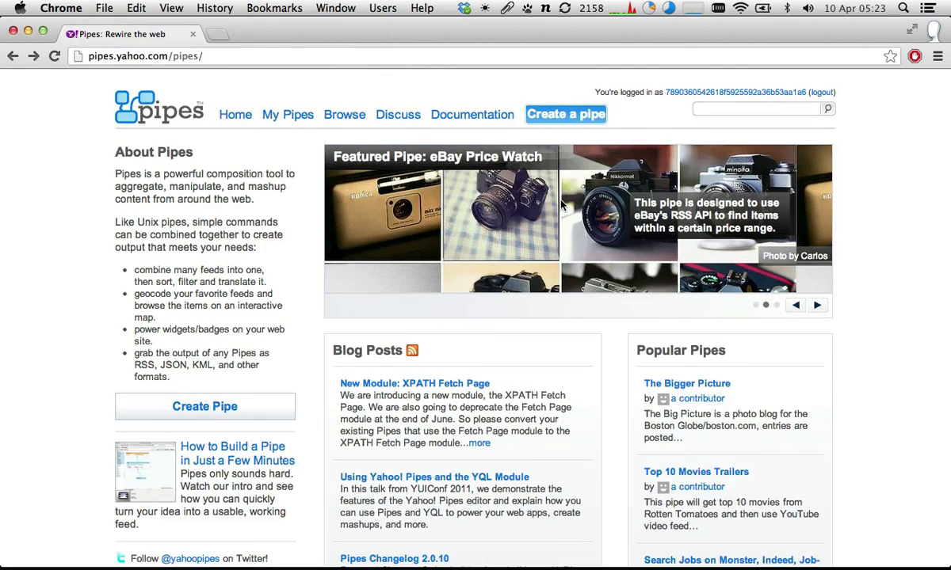
- Look over the Pipes home page and open the directory of published pipes
{"action": "scroll", "coordinate": [560, 205], "scroll_direction": "down", "scroll_amount": 4}
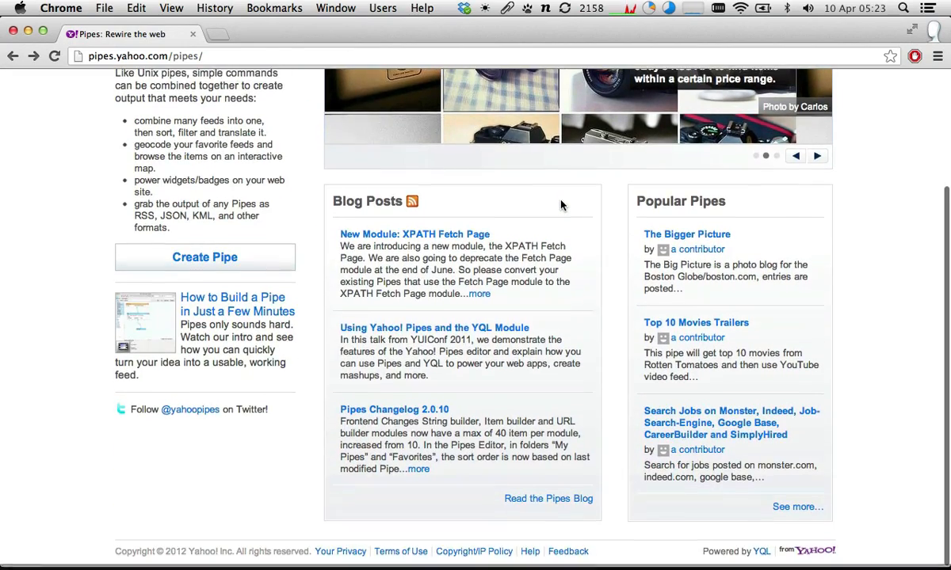
{"action": "scroll", "coordinate": [560, 205], "scroll_direction": "up", "scroll_amount": 1}
{"action": "scroll", "coordinate": [560, 205], "scroll_direction": "up", "scroll_amount": 4}
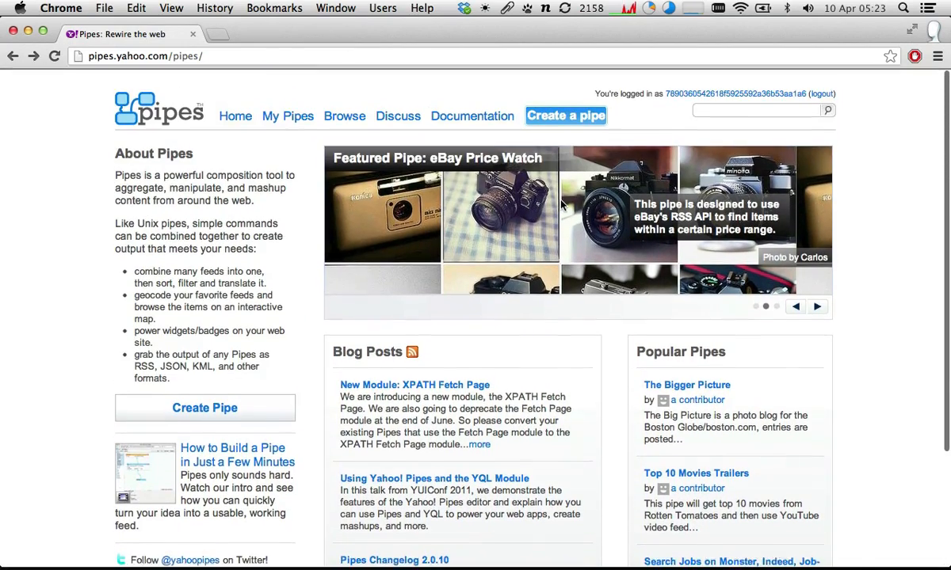
{"action": "left_click", "coordinate": [701, 108]}
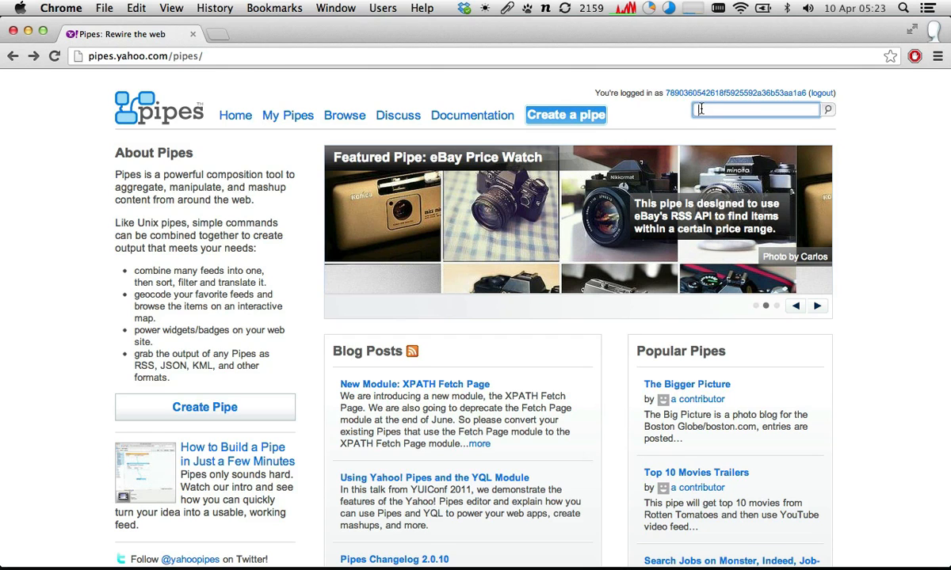
{"action": "left_click", "coordinate": [331, 115]}
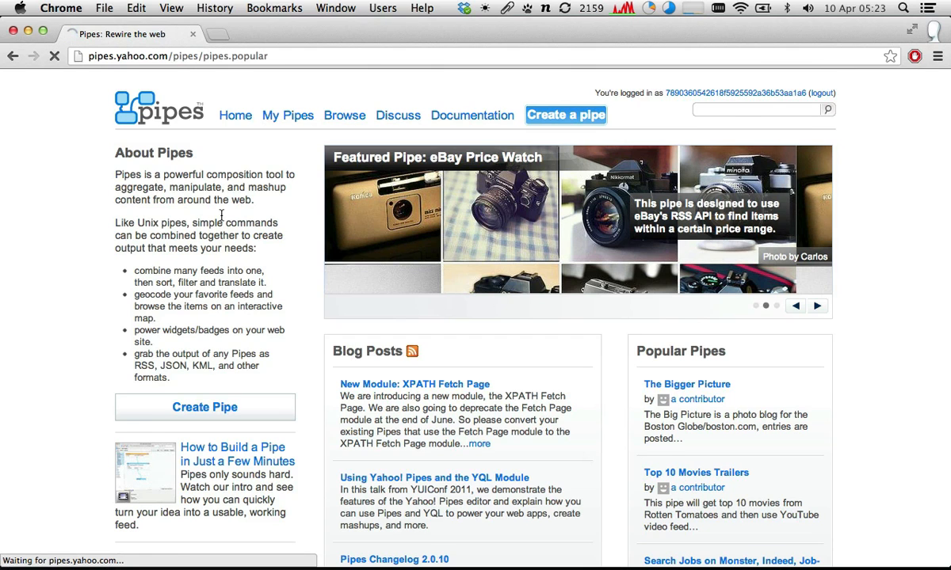
{"action": "scroll", "coordinate": [174, 128], "scroll_direction": "down", "scroll_amount": 2}
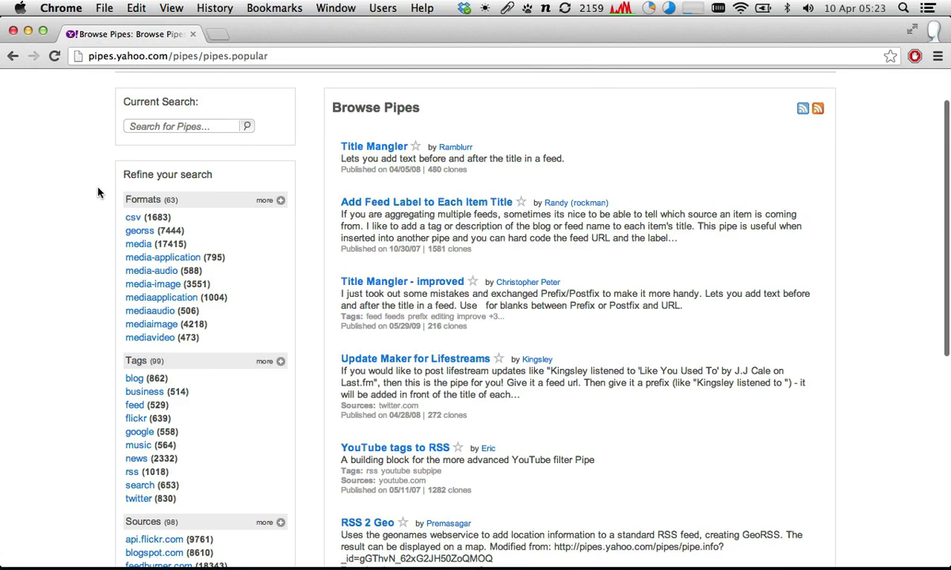
{"action": "scroll", "coordinate": [98, 193], "scroll_direction": "down", "scroll_amount": 1}
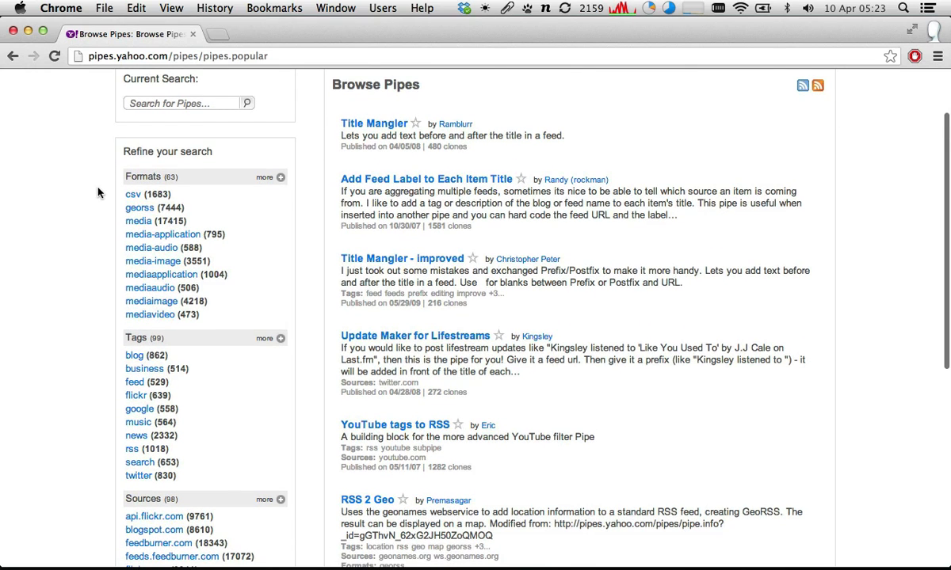
- Filter the pipe directory to the georss format and look through the listed pipes and refinement options
{"action": "left_click", "coordinate": [136, 209]}
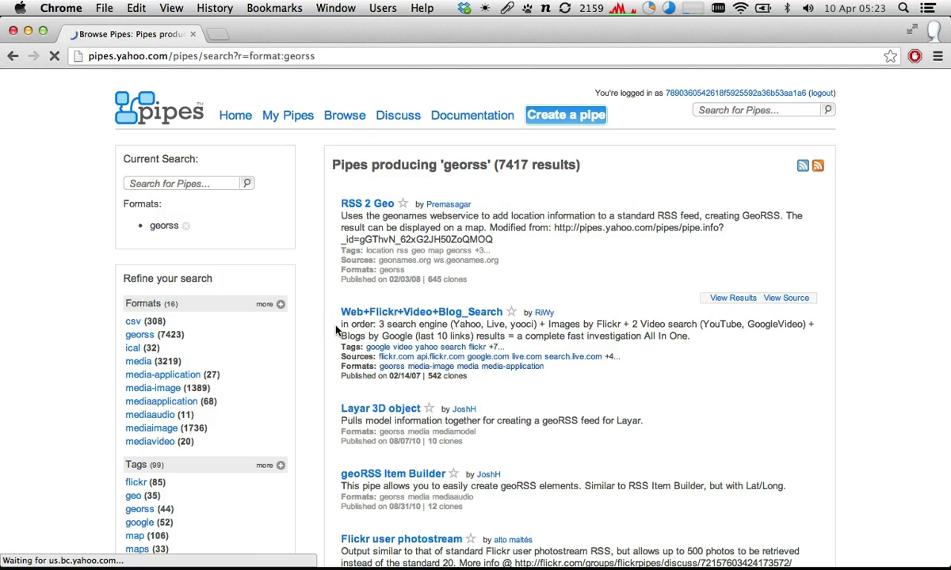
{"action": "scroll", "coordinate": [269, 289], "scroll_direction": "down", "scroll_amount": 4}
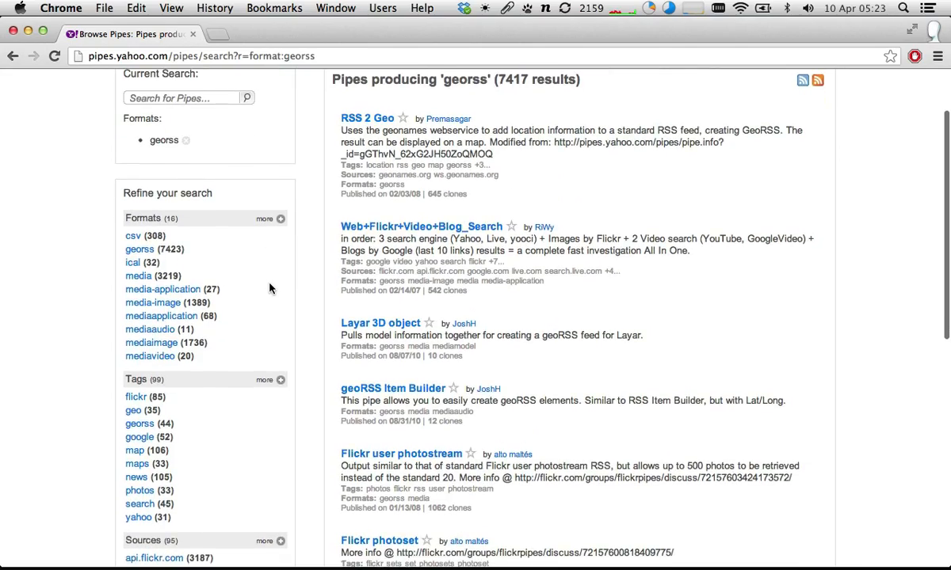
{"action": "scroll", "coordinate": [269, 290], "scroll_direction": "down", "scroll_amount": 4}
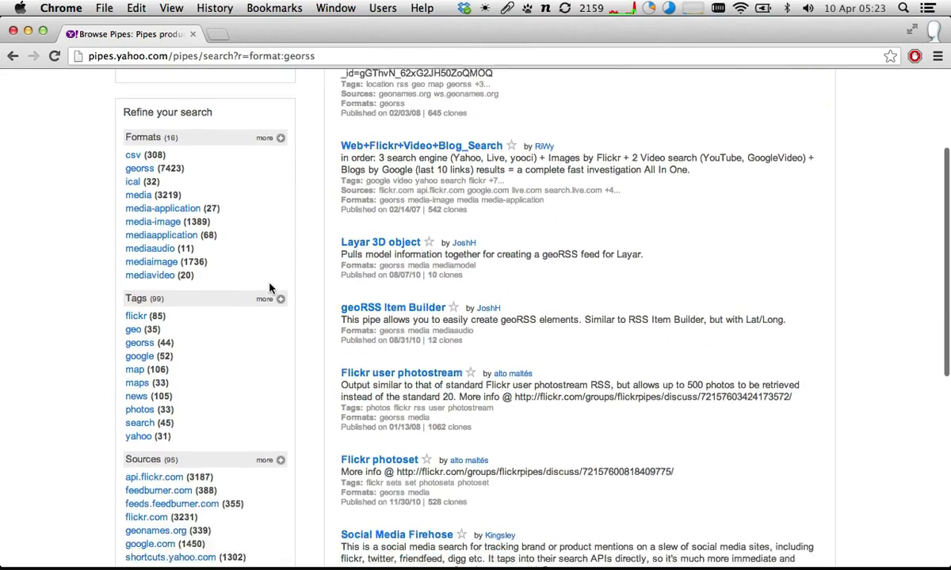
{"action": "scroll", "coordinate": [269, 289], "scroll_direction": "down", "scroll_amount": 12}
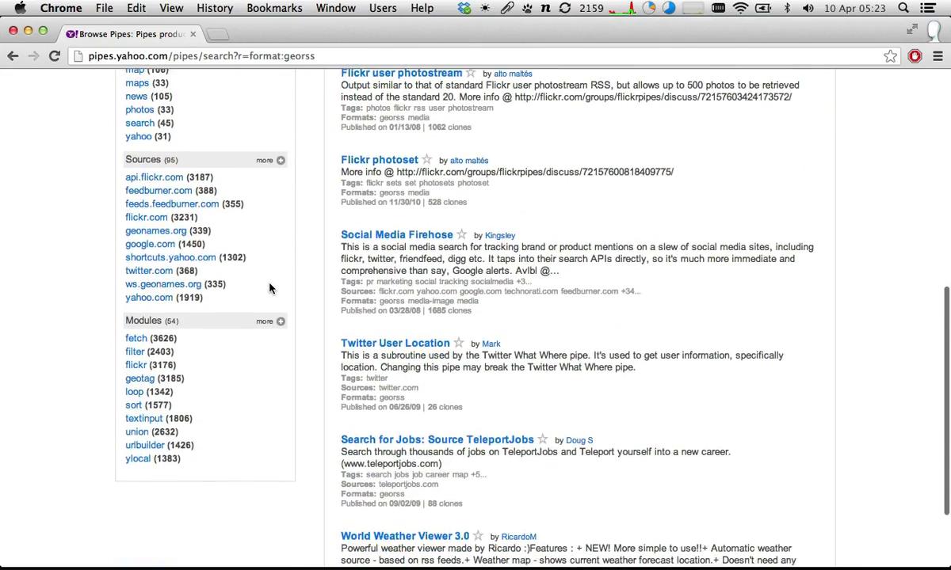
- Search the published pipes for us census
{"action": "scroll", "coordinate": [269, 287], "scroll_direction": "up", "scroll_amount": 15}
{"action": "left_click", "coordinate": [757, 110]}
{"action": "type", "text": "us"}
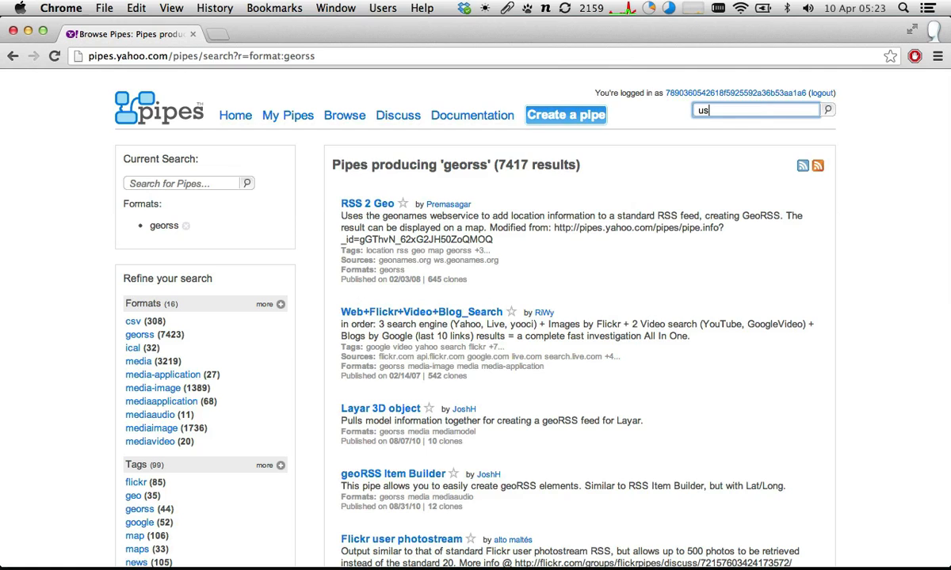
{"action": "type", "text": " census"}
{"action": "key", "text": "Return"}
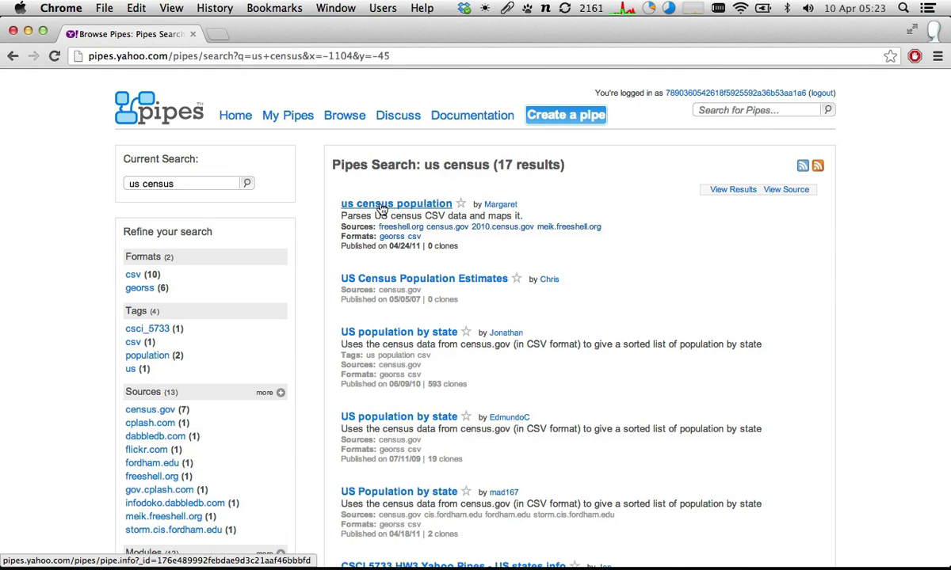
- Check the us census population pipe, return to the search results and open the US population by state pipe with 593 clones
{"action": "left_click", "coordinate": [382, 207]}
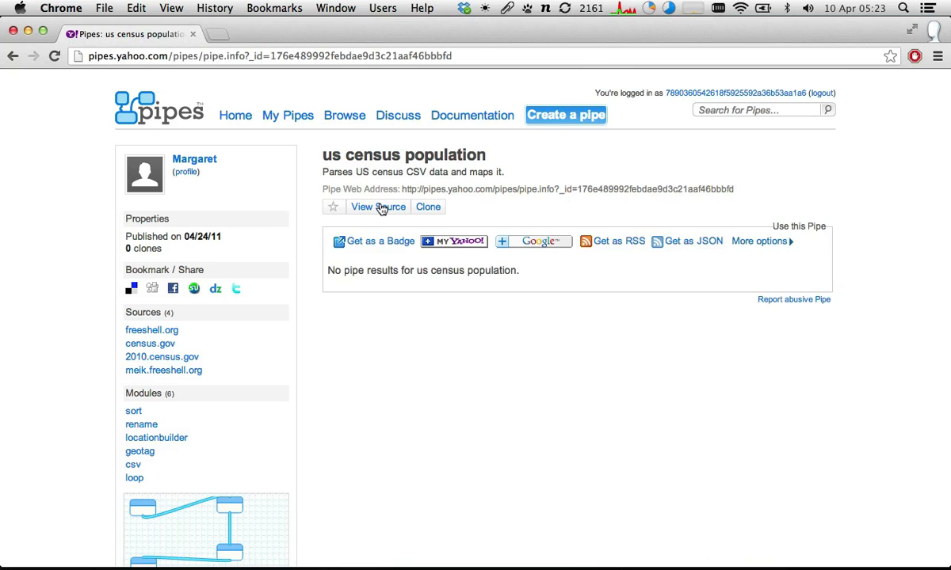
{"action": "scroll", "coordinate": [382, 207], "scroll_direction": "left", "scroll_amount": 5}
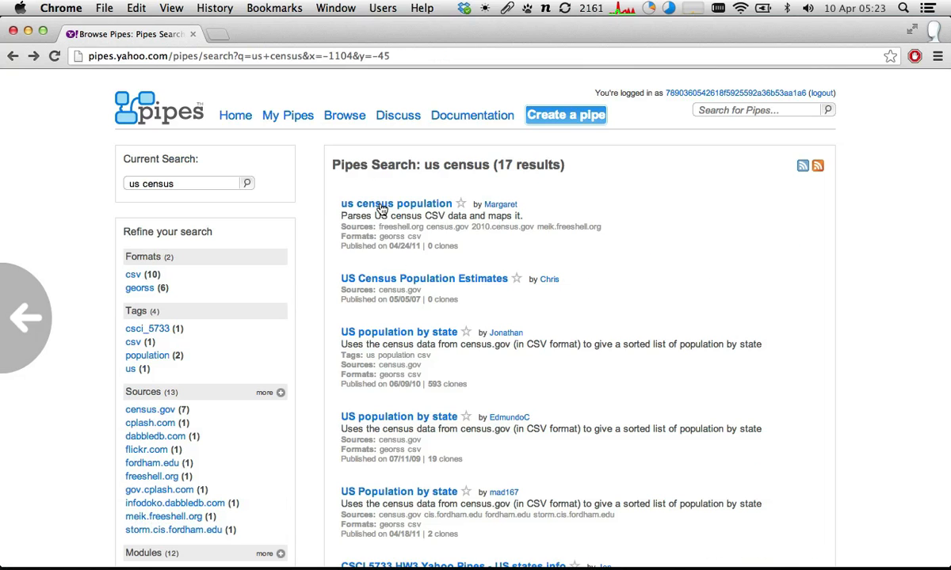
{"action": "left_click", "coordinate": [377, 334]}
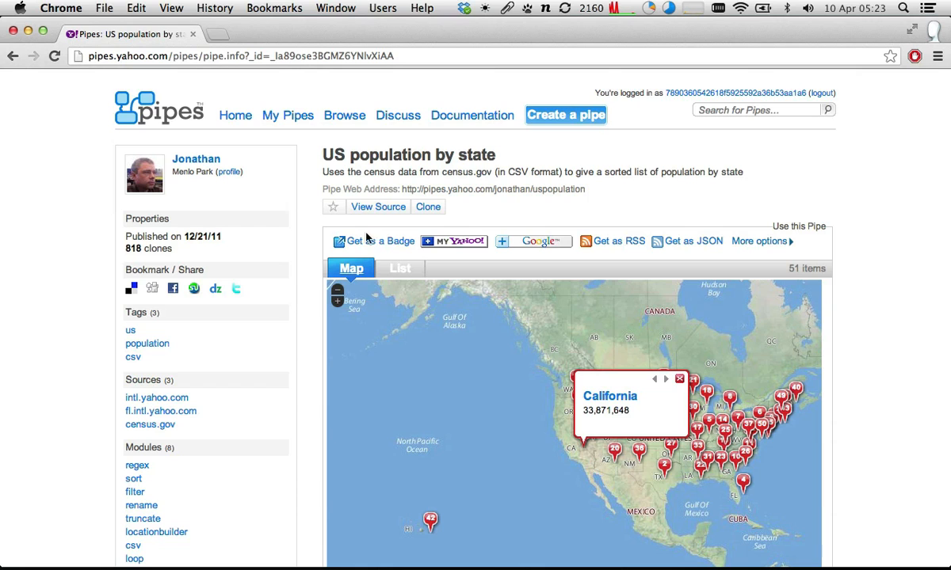
- Disable the Flux screen dimming utility for an hour
{"action": "left_click", "coordinate": [485, 8]}
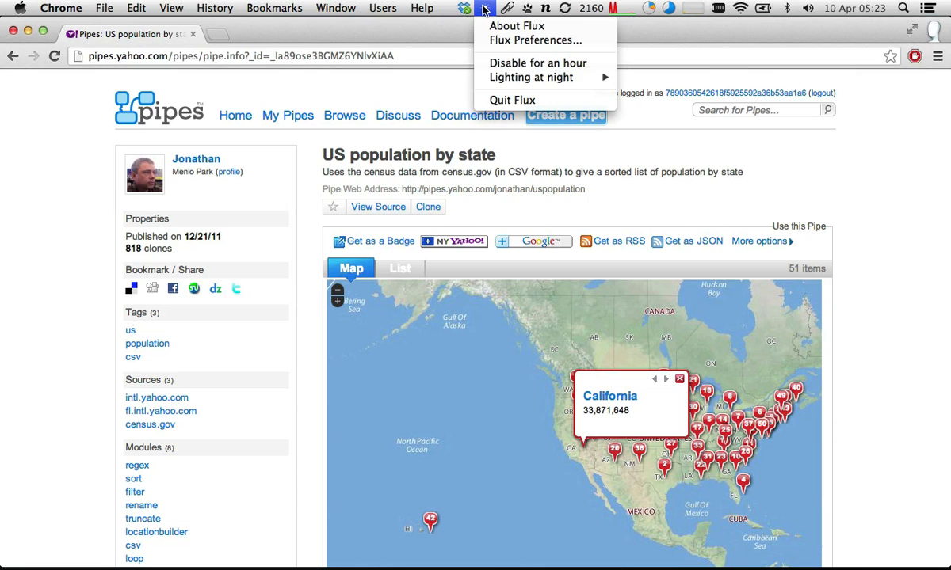
{"action": "left_click", "coordinate": [501, 63]}
- Examine the US population by state map, closing the California balloon, reopening it from its marker and closing it again
{"action": "scroll", "coordinate": [847, 148], "scroll_direction": "down", "scroll_amount": 3}
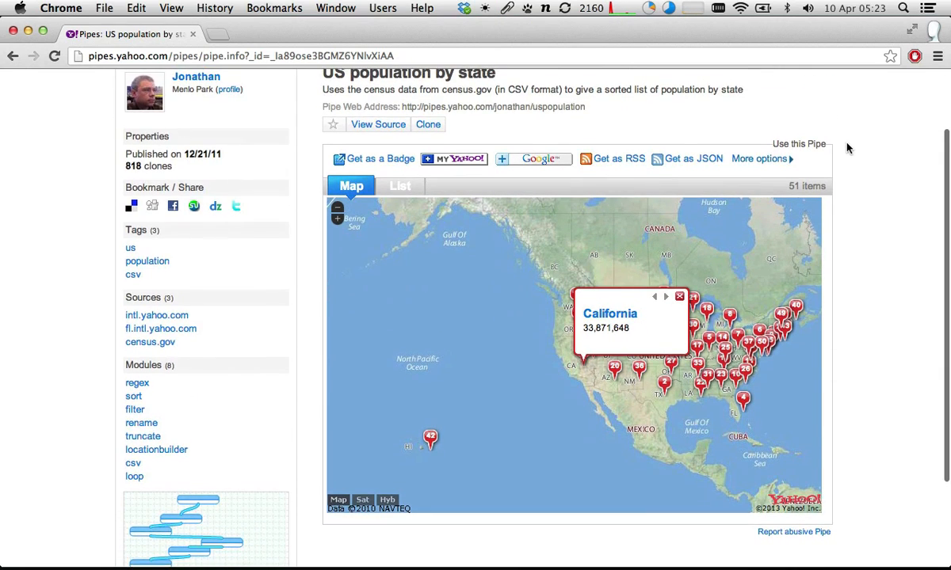
{"action": "scroll", "coordinate": [846, 142], "scroll_direction": "up", "scroll_amount": 3}
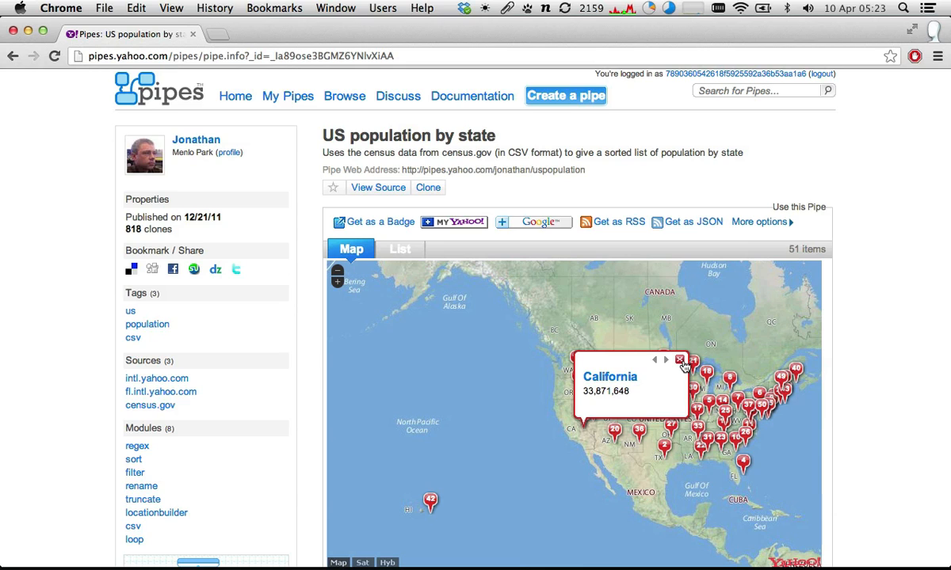
{"action": "left_click", "coordinate": [680, 361]}
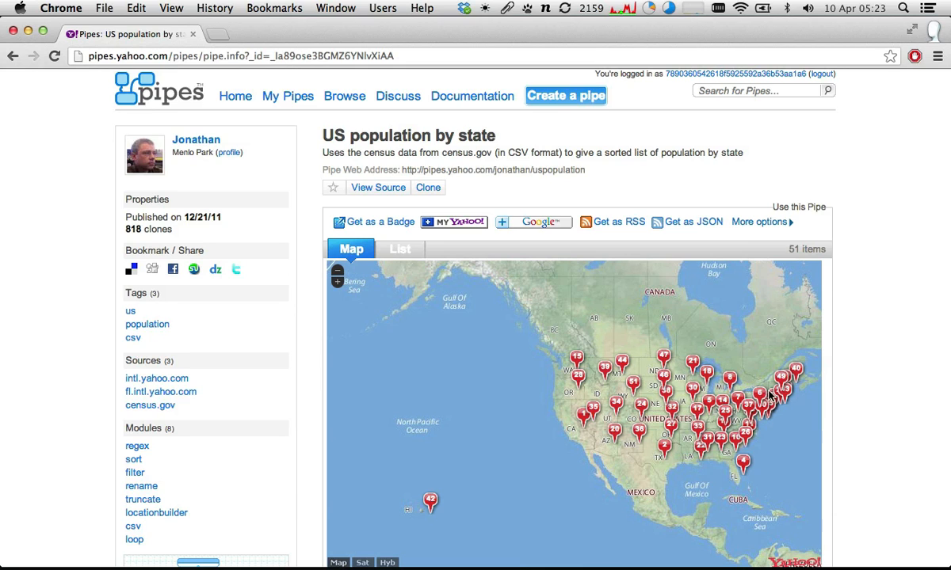
{"action": "scroll", "coordinate": [587, 413], "scroll_direction": "down", "scroll_amount": 1}
{"action": "left_click", "coordinate": [585, 414]}
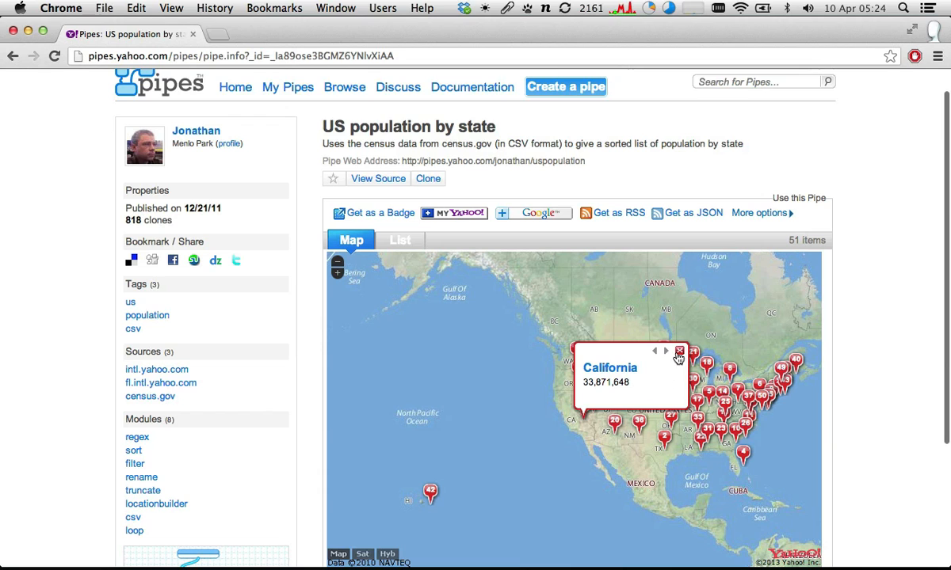
{"action": "left_click", "coordinate": [679, 353]}
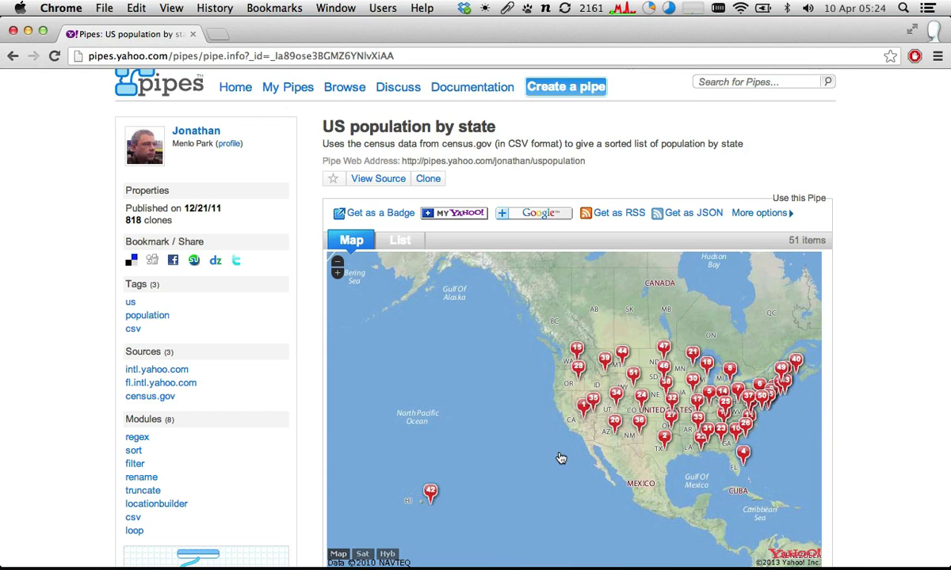
{"action": "scroll", "coordinate": [560, 458], "scroll_direction": "down", "scroll_amount": 2}
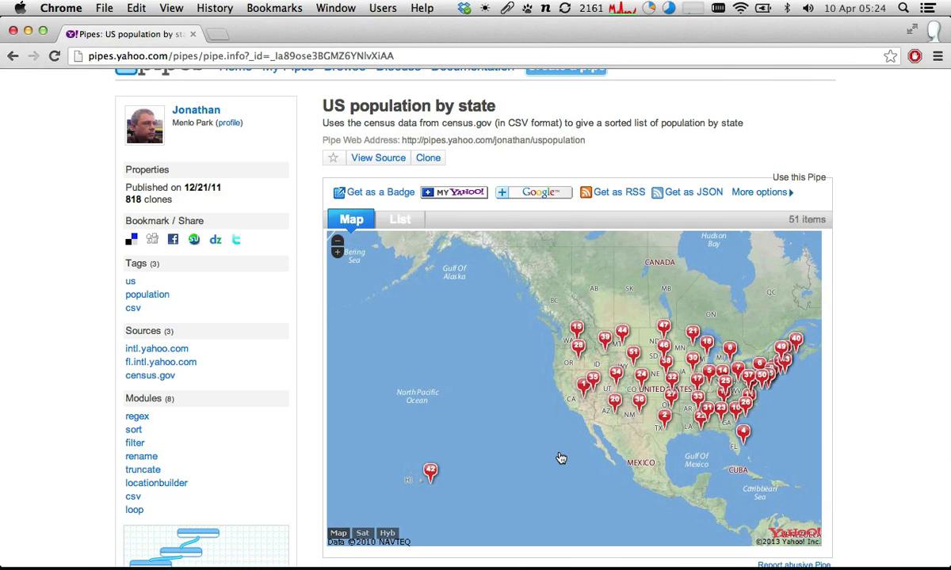
{"action": "scroll", "coordinate": [560, 458], "scroll_direction": "up", "scroll_amount": 3}
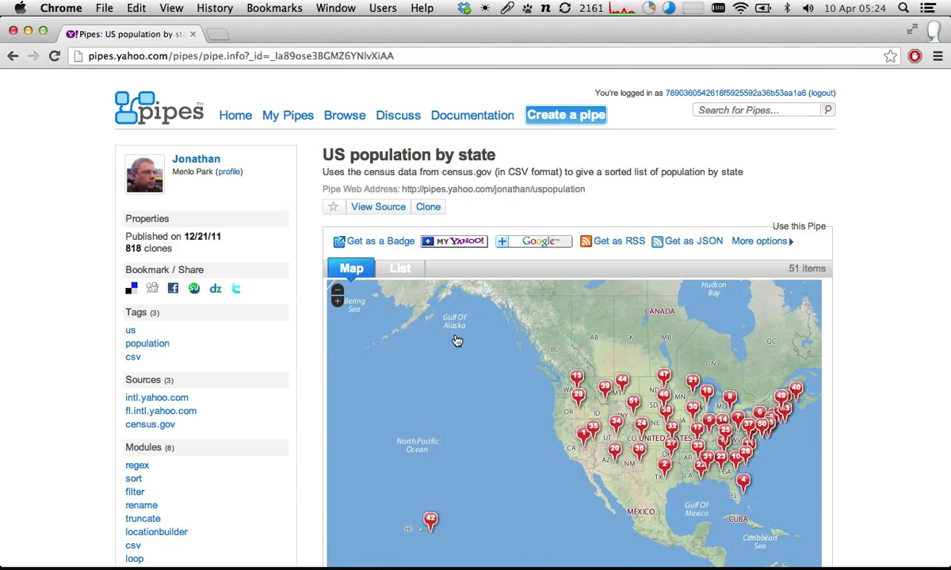
- Compare the list and map views of the population pipe, ending on the list and looking through the states
{"action": "scroll", "coordinate": [379, 266], "scroll_direction": "down", "scroll_amount": 3}
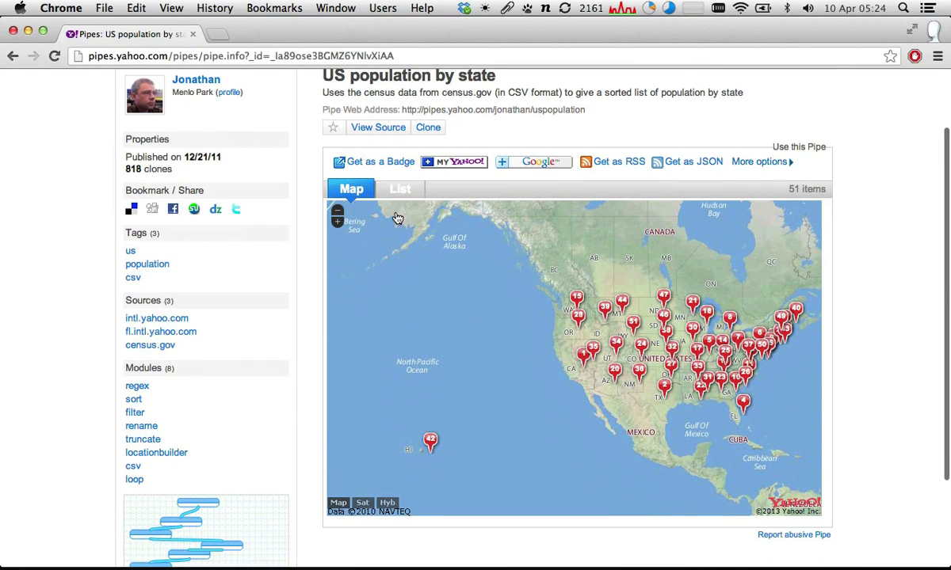
{"action": "left_click", "coordinate": [395, 190]}
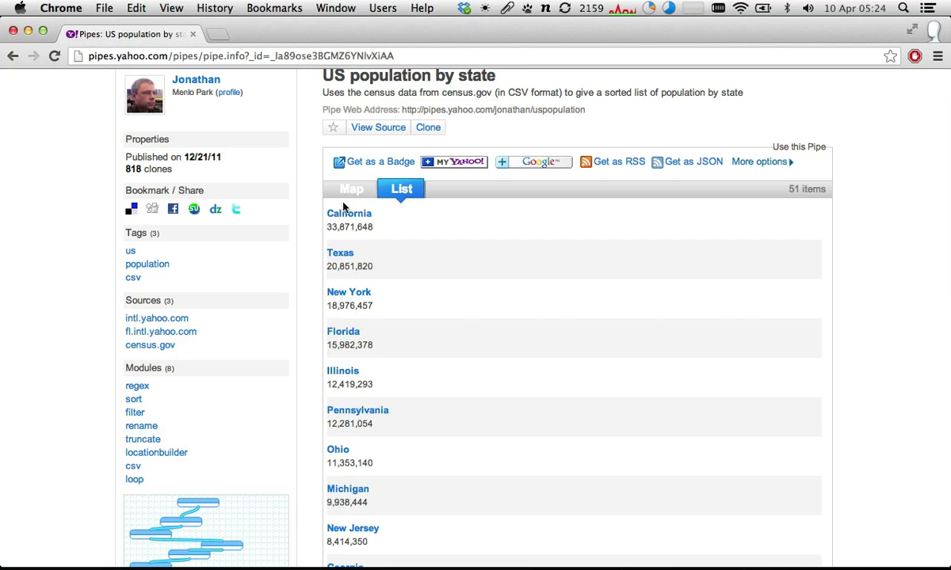
{"action": "left_click", "coordinate": [345, 192]}
{"action": "left_click", "coordinate": [397, 191]}
{"action": "left_click", "coordinate": [344, 193]}
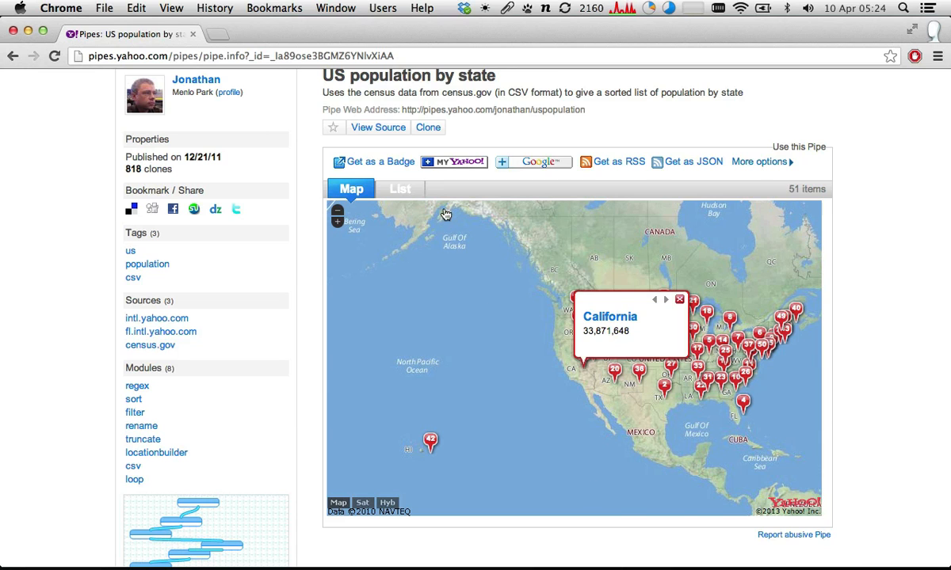
{"action": "left_click", "coordinate": [395, 189]}
{"action": "scroll", "coordinate": [443, 243], "scroll_direction": "down", "scroll_amount": 10}
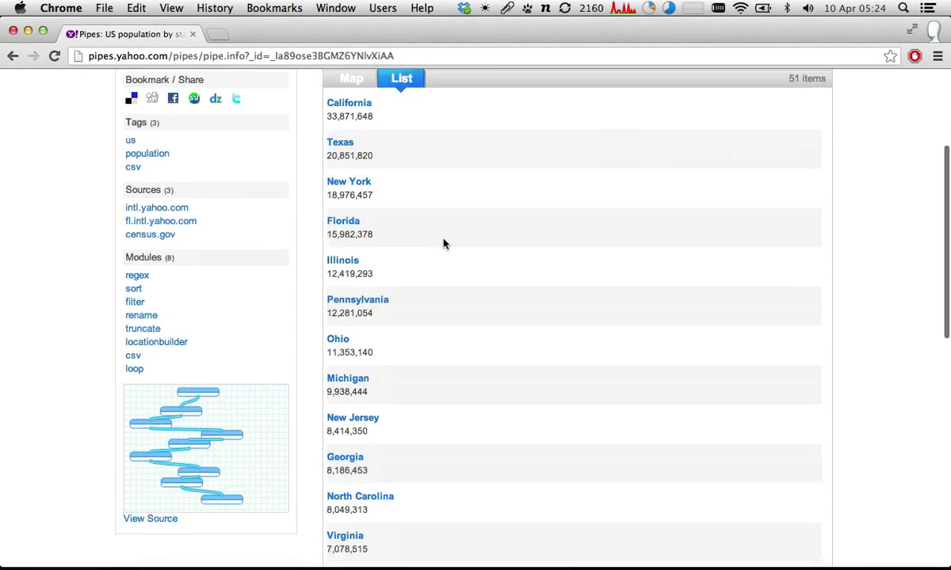
- Check a state's link in the population list, close the page it opens and return to the map view
{"action": "scroll", "coordinate": [441, 242], "scroll_direction": "up", "scroll_amount": 15}
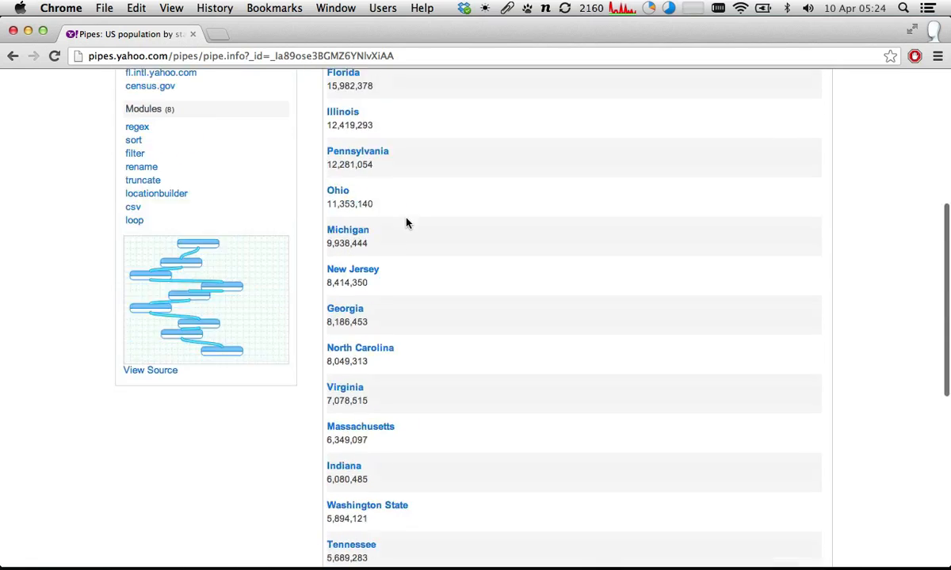
{"action": "left_click", "coordinate": [354, 300]}
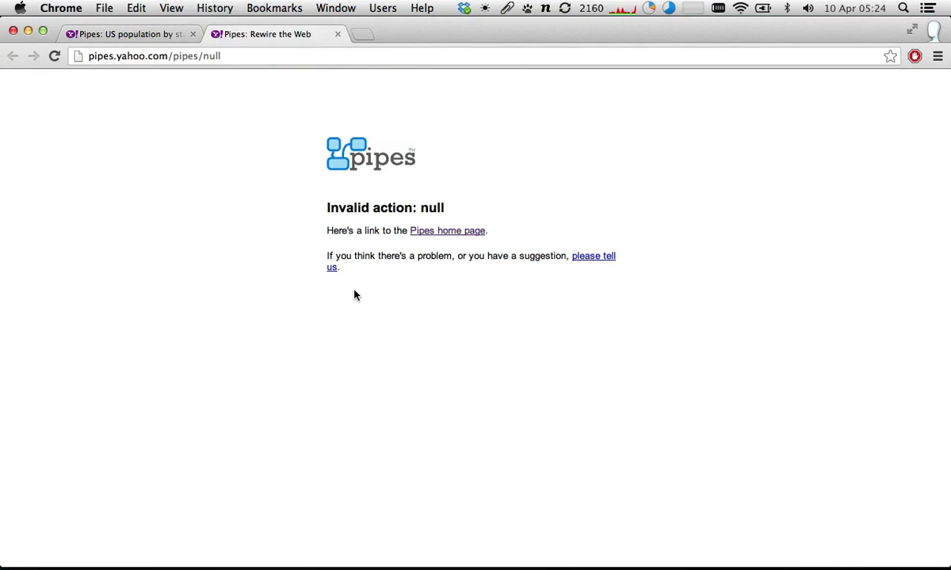
{"action": "key", "text": "super+w"}
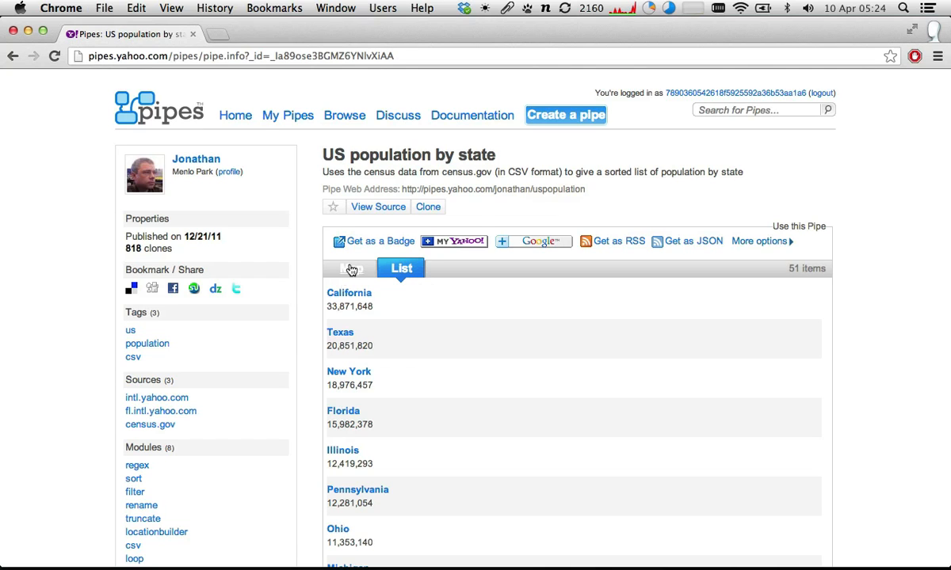
{"action": "left_click", "coordinate": [411, 270]}
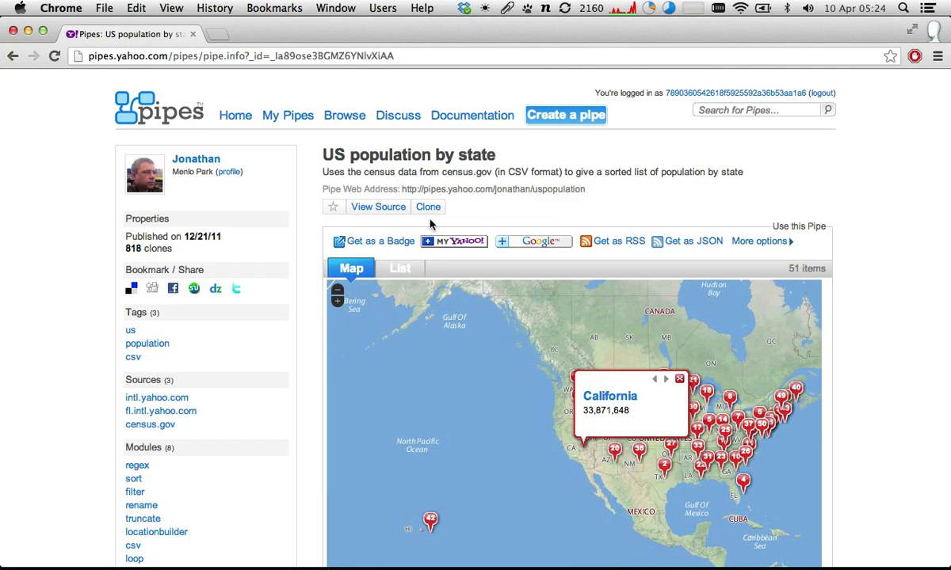
- Open the source of the US population by state pipe and look through its chain of modules
{"action": "left_click", "coordinate": [382, 212]}
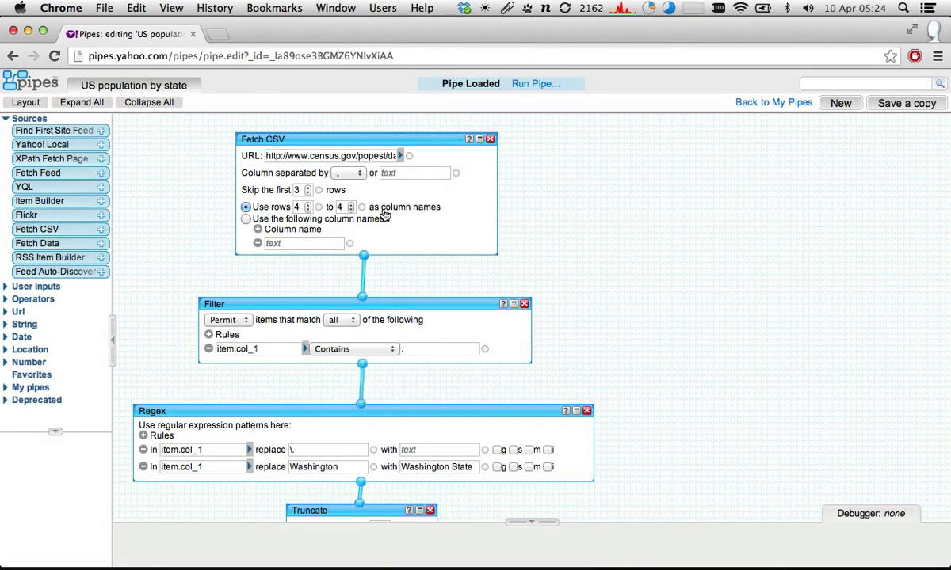
{"action": "scroll", "coordinate": [383, 214], "scroll_direction": "down", "scroll_amount": 5}
{"action": "scroll", "coordinate": [385, 214], "scroll_direction": "down", "scroll_amount": 8}
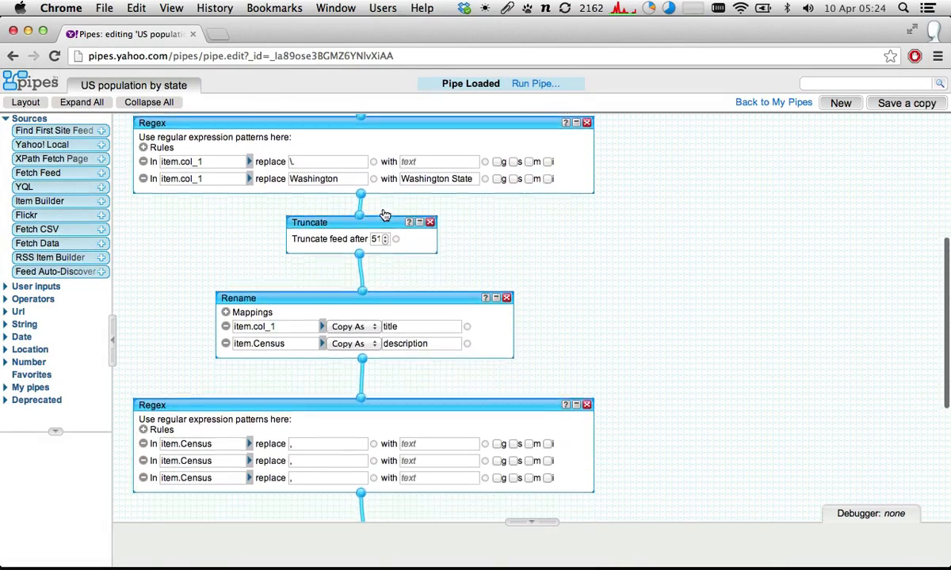
{"action": "scroll", "coordinate": [385, 213], "scroll_direction": "down", "scroll_amount": 2}
{"action": "scroll", "coordinate": [385, 214], "scroll_direction": "up", "scroll_amount": 10}
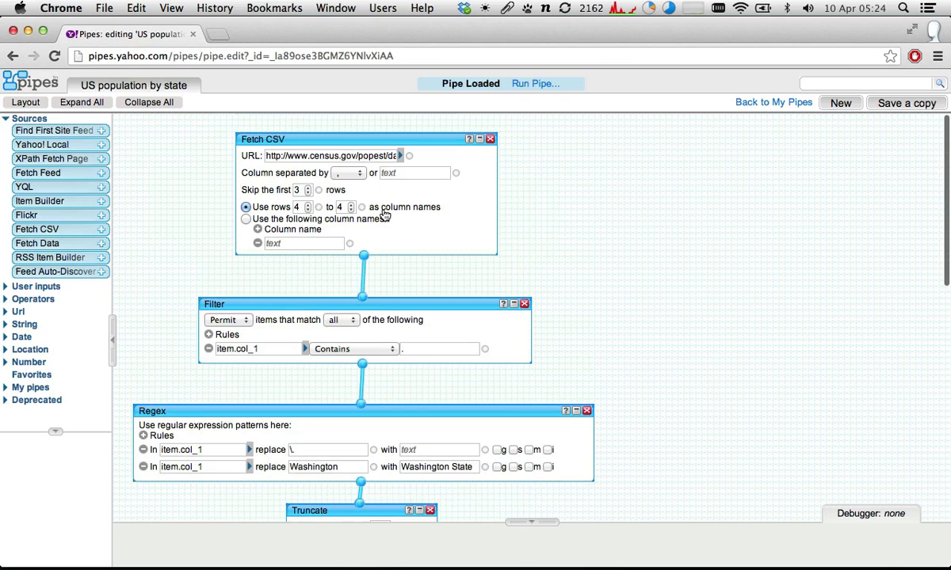
{"action": "scroll", "coordinate": [384, 214], "scroll_direction": "up", "scroll_amount": 1}
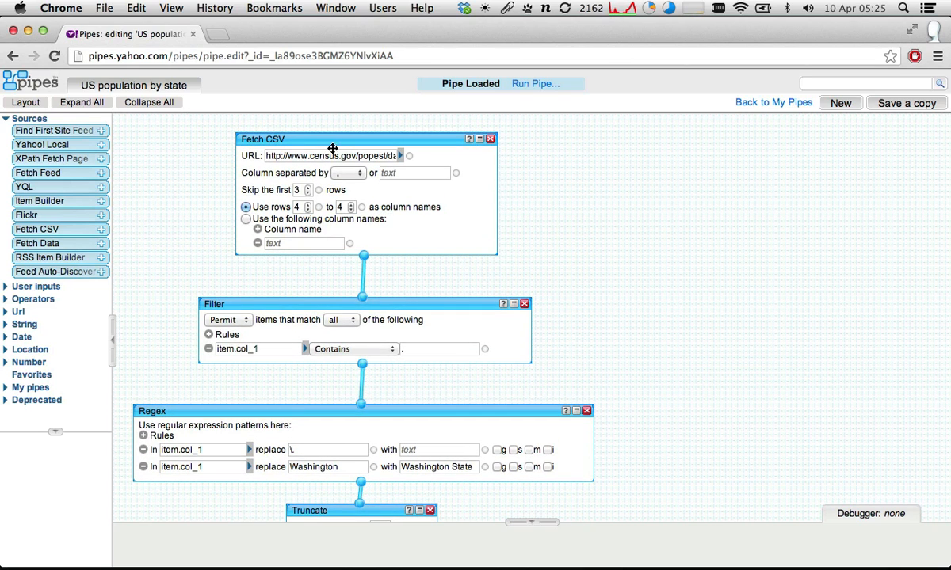
- Examine the pipe's modules from the Fetch CSV URL onward, inspecting the debugger data for Pipe Output and Sort
{"action": "left_click_drag", "start_coordinate": [339, 156], "coordinate": [424, 157]}
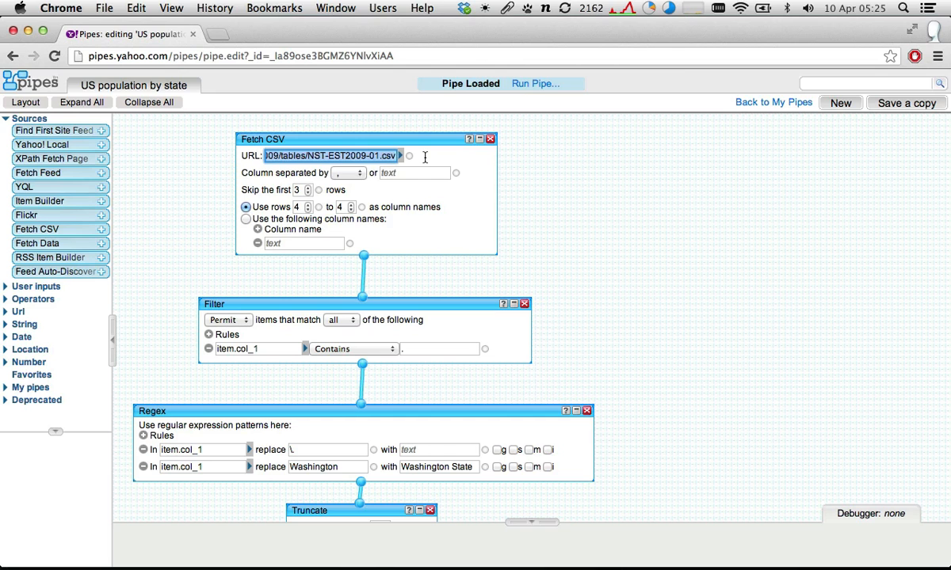
{"action": "scroll", "coordinate": [388, 221], "scroll_direction": "down", "scroll_amount": 4}
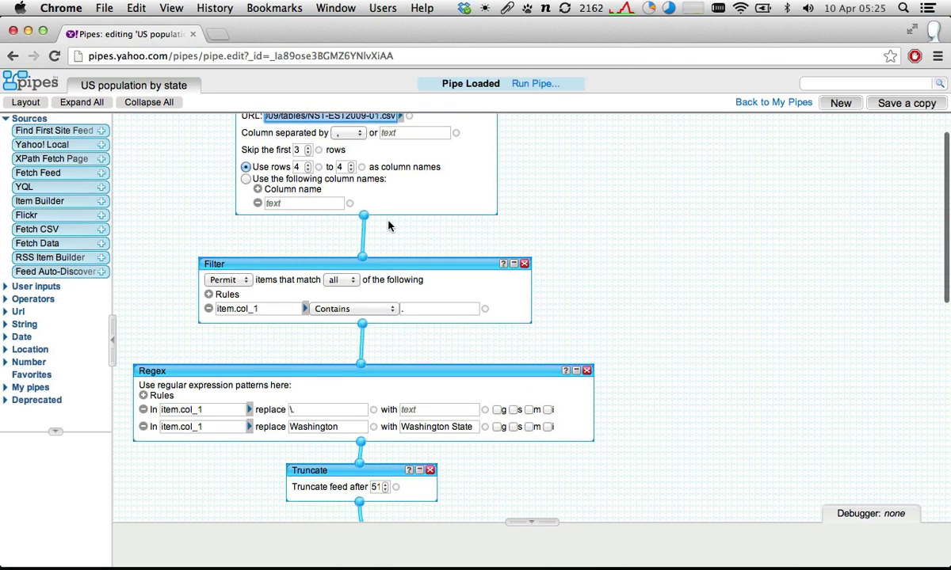
{"action": "scroll", "coordinate": [388, 224], "scroll_direction": "down", "scroll_amount": 10}
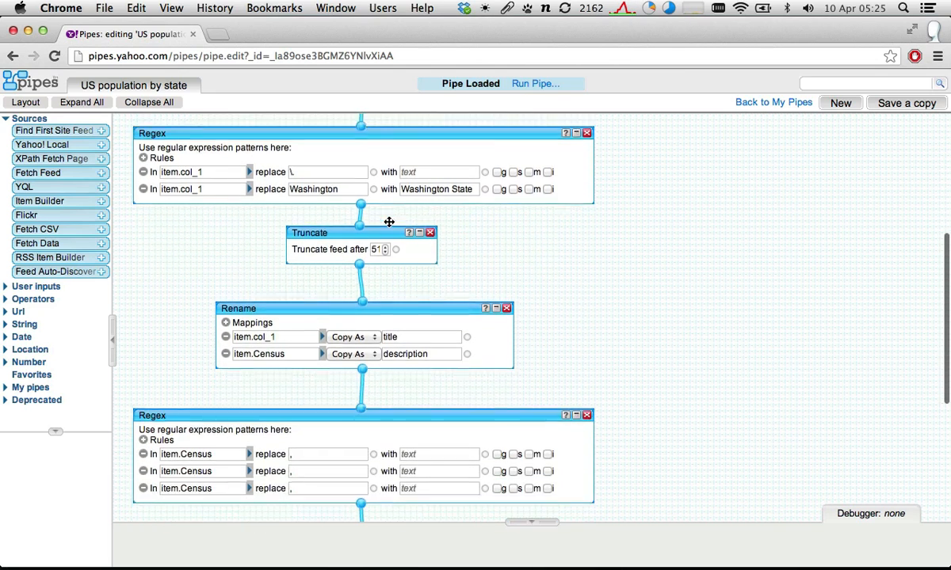
{"action": "scroll", "coordinate": [389, 222], "scroll_direction": "down", "scroll_amount": 12}
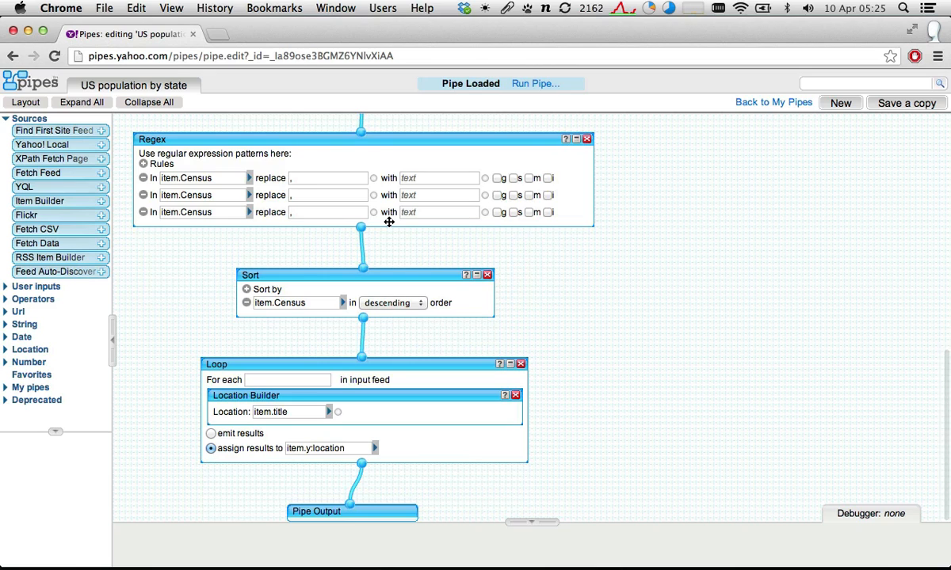
{"action": "left_click", "coordinate": [314, 516]}
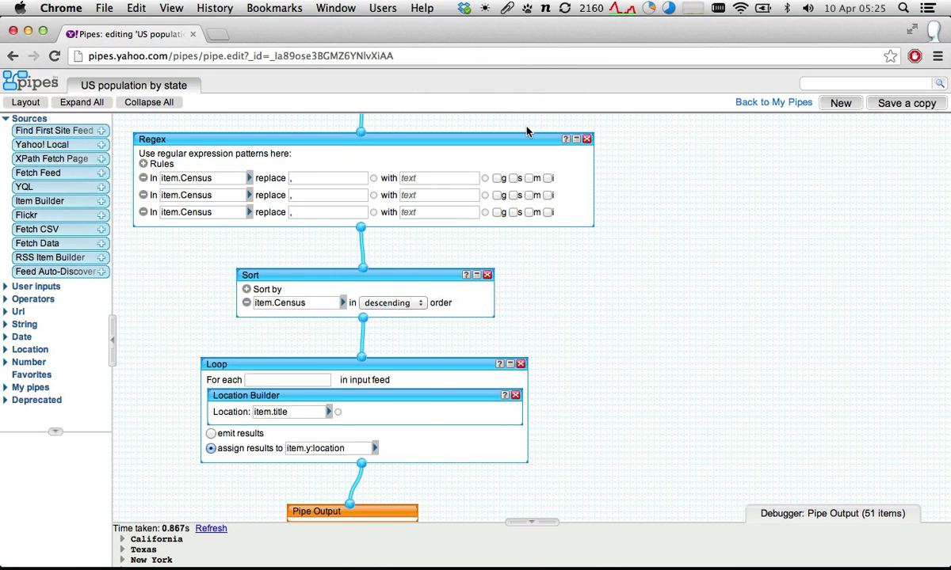
{"action": "scroll", "coordinate": [456, 176], "scroll_direction": "up", "scroll_amount": 1}
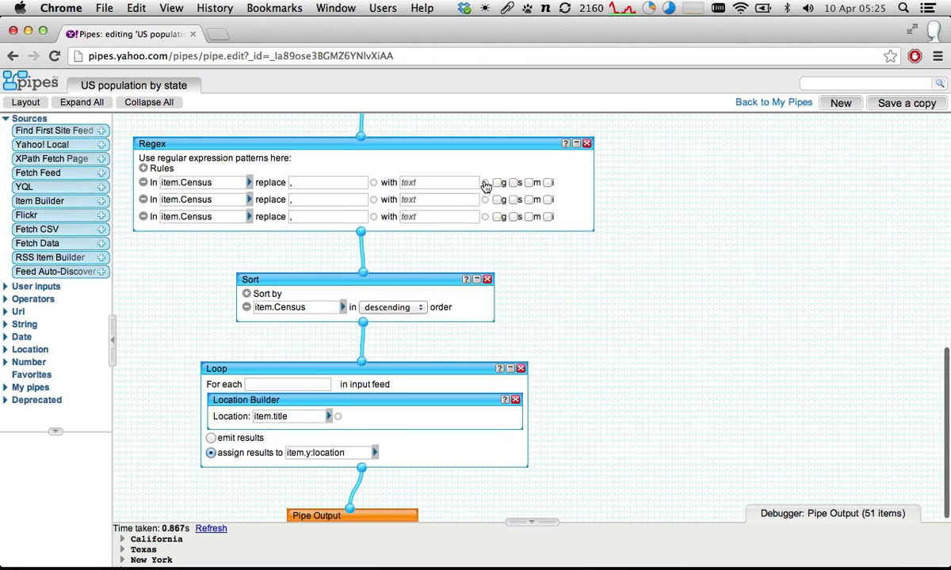
{"action": "left_click", "coordinate": [393, 277]}
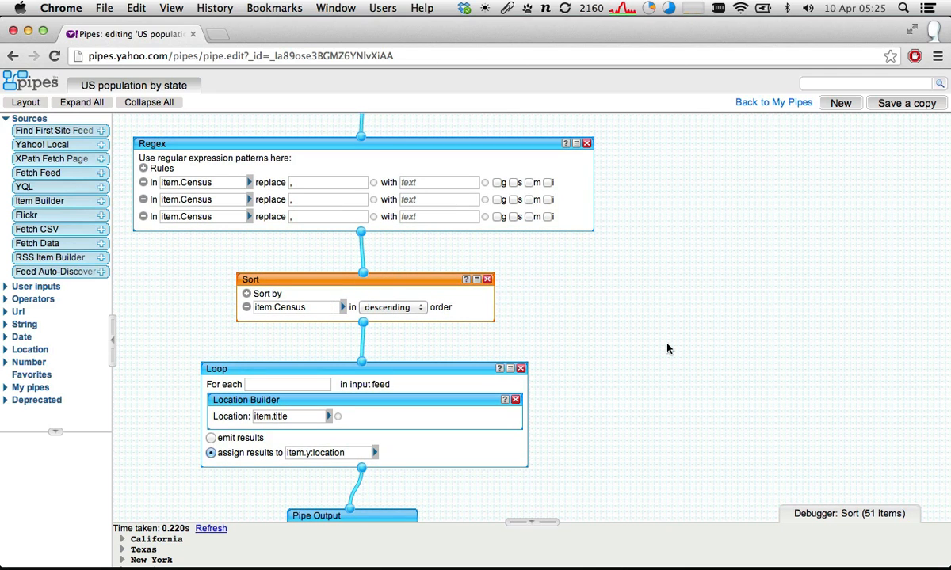
- Return past the pipe's page to the us census search results and open the personal list of pipes
{"action": "scroll", "coordinate": [667, 349], "scroll_direction": "up", "scroll_amount": 10}
{"action": "scroll", "coordinate": [667, 349], "scroll_direction": "left", "scroll_amount": 5}
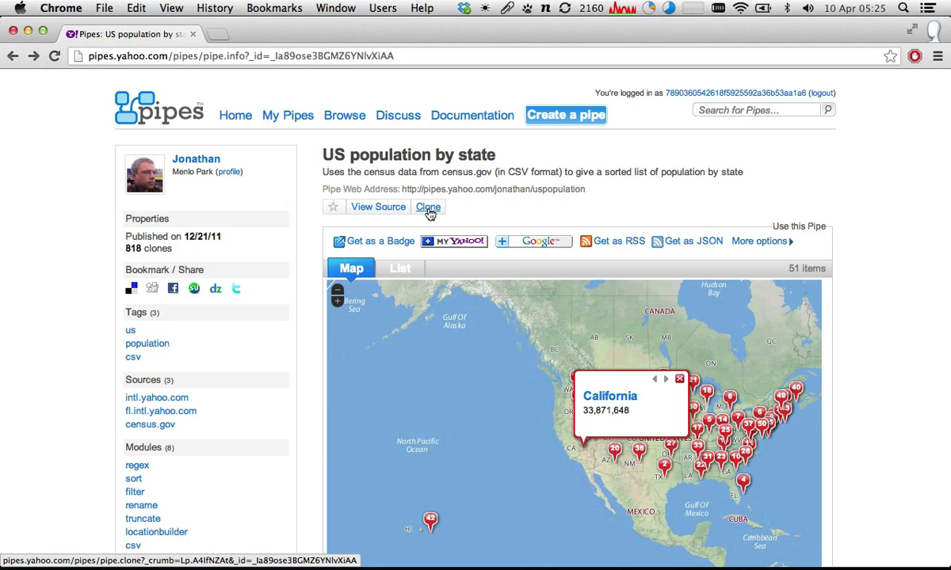
{"action": "scroll", "coordinate": [430, 214], "scroll_direction": "down", "scroll_amount": 1}
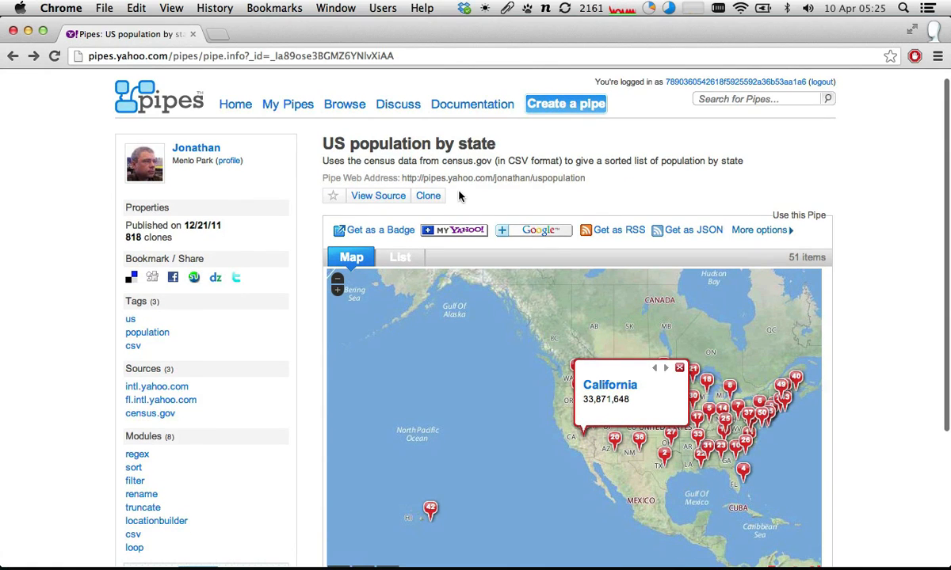
{"action": "scroll", "coordinate": [460, 197], "scroll_direction": "left", "scroll_amount": 5}
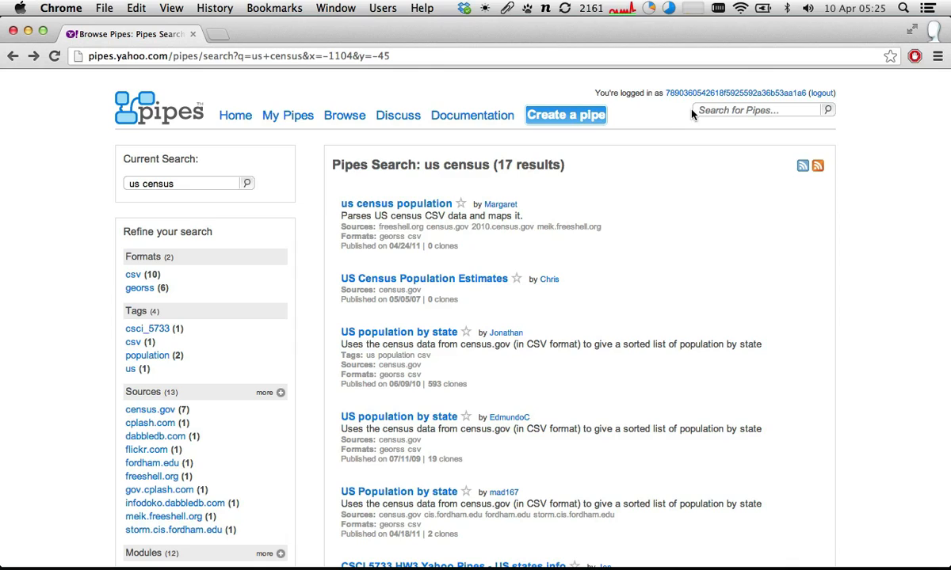
{"action": "mouse_move", "coordinate": [624, 233]}
{"action": "left_click", "coordinate": [299, 120]}
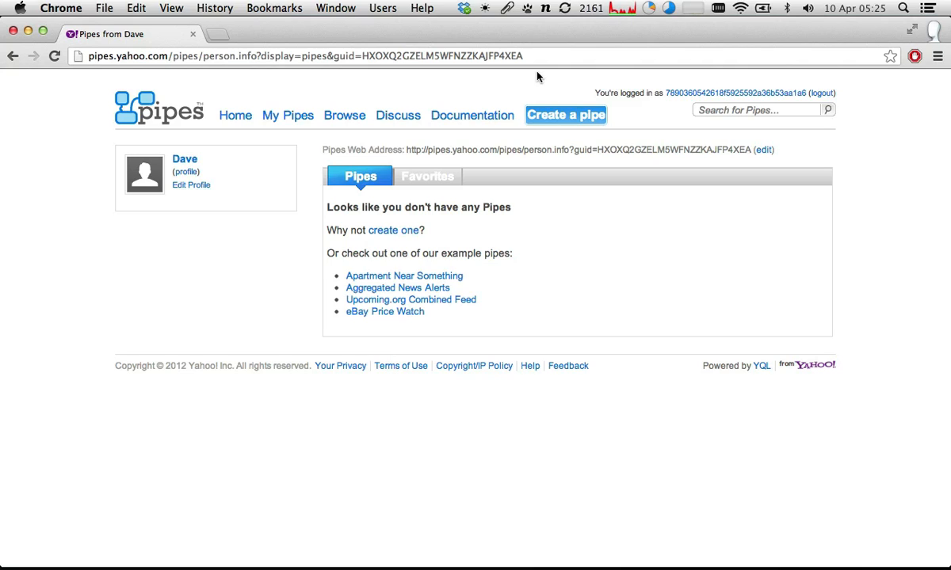
- Create a new pipe and dismiss the Welcome to the Pipes editor dialog
{"action": "left_click", "coordinate": [549, 118]}
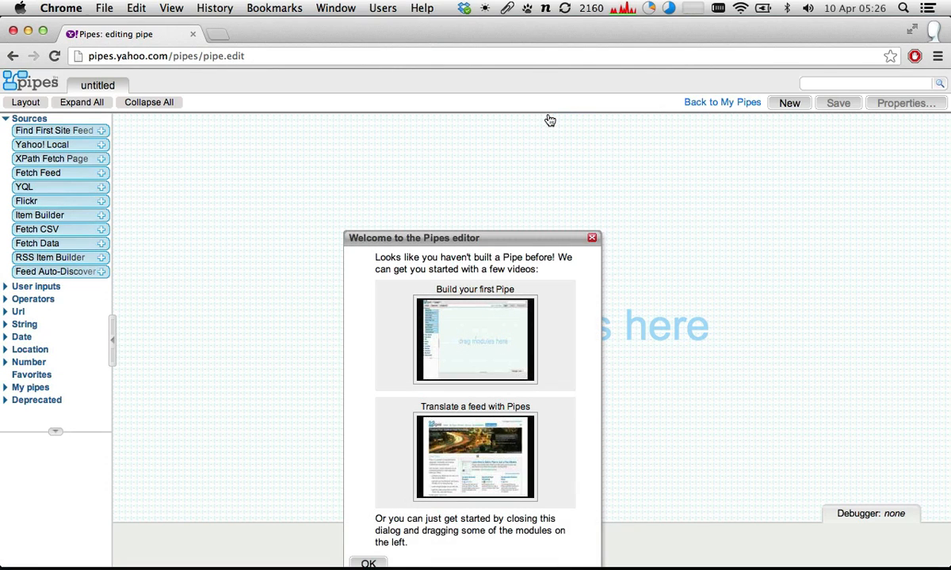
{"action": "left_click_drag", "start_coordinate": [472, 234], "coordinate": [503, 141]}
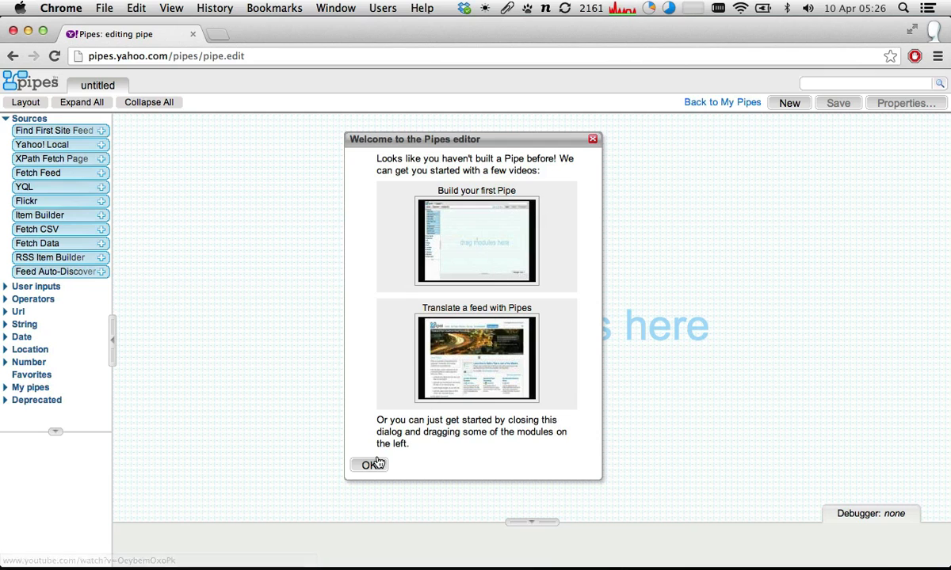
{"action": "left_click", "coordinate": [592, 140]}
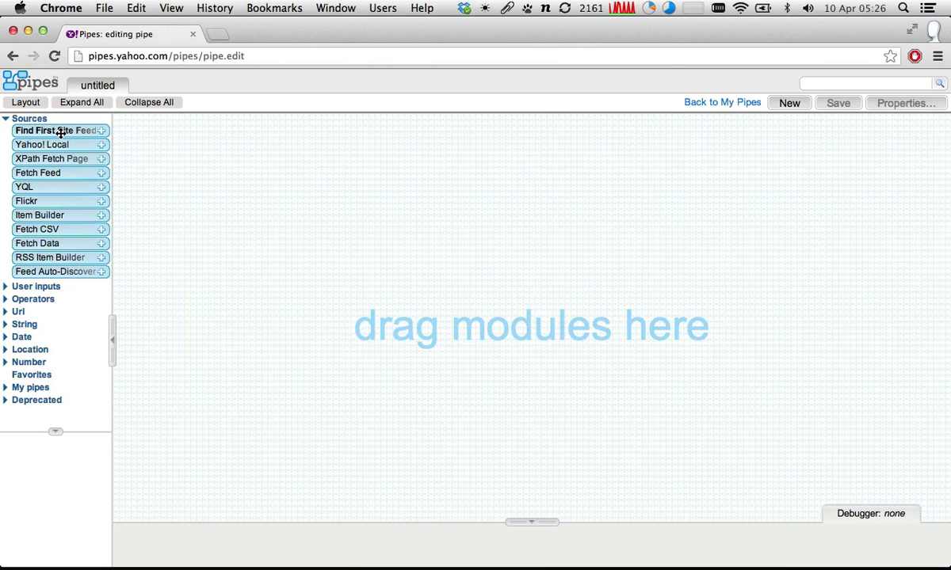
- Collapse and re-expand the Sources modules, then try out a Fetch Feed module on the canvas and delete it
{"action": "left_click", "coordinate": [4, 118]}
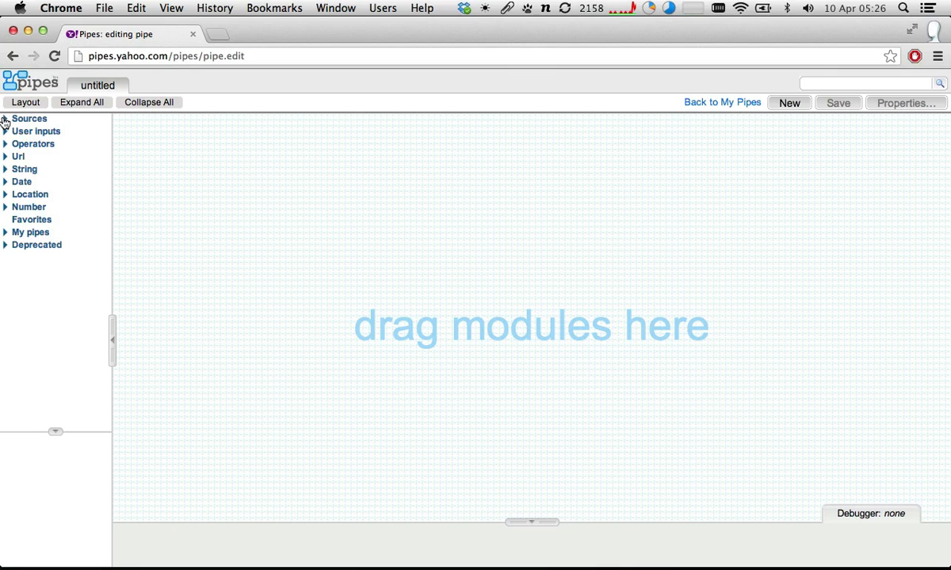
{"action": "left_click", "coordinate": [6, 120]}
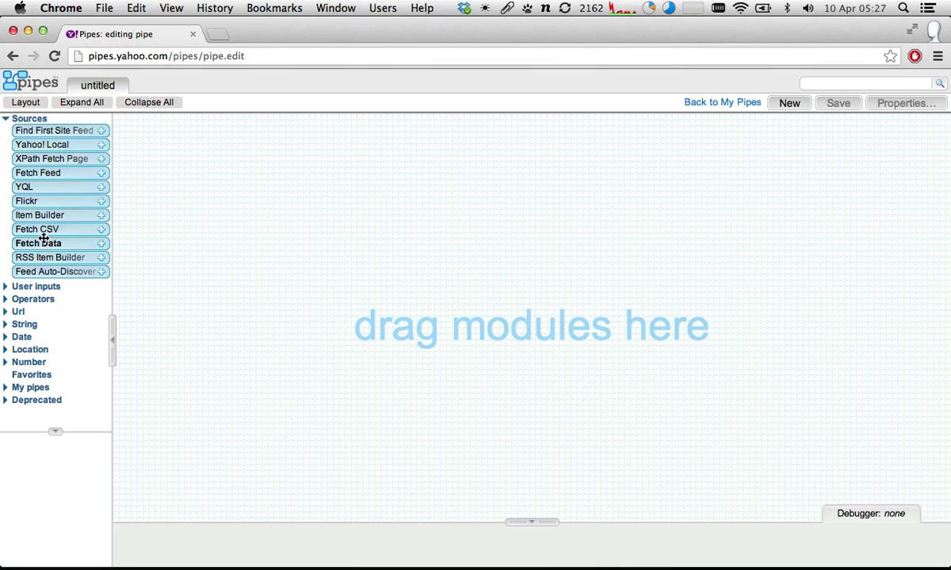
{"action": "left_click_drag", "start_coordinate": [44, 173], "coordinate": [397, 161]}
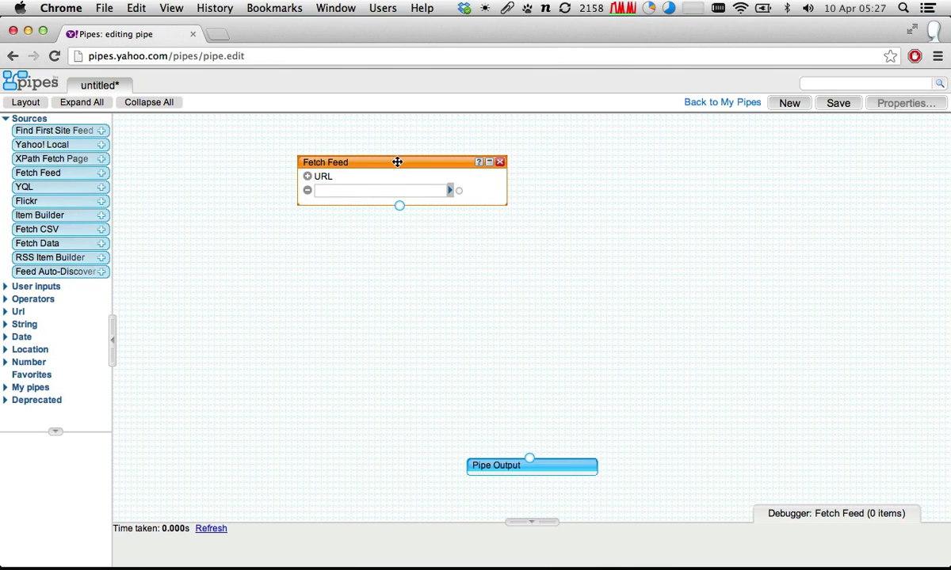
{"action": "left_click", "coordinate": [370, 191]}
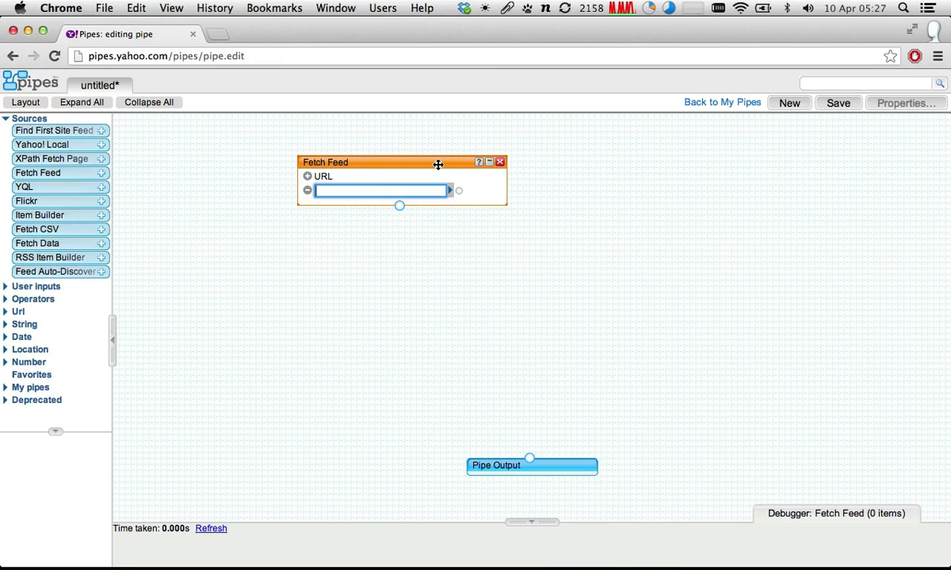
{"action": "left_click", "coordinate": [499, 162]}
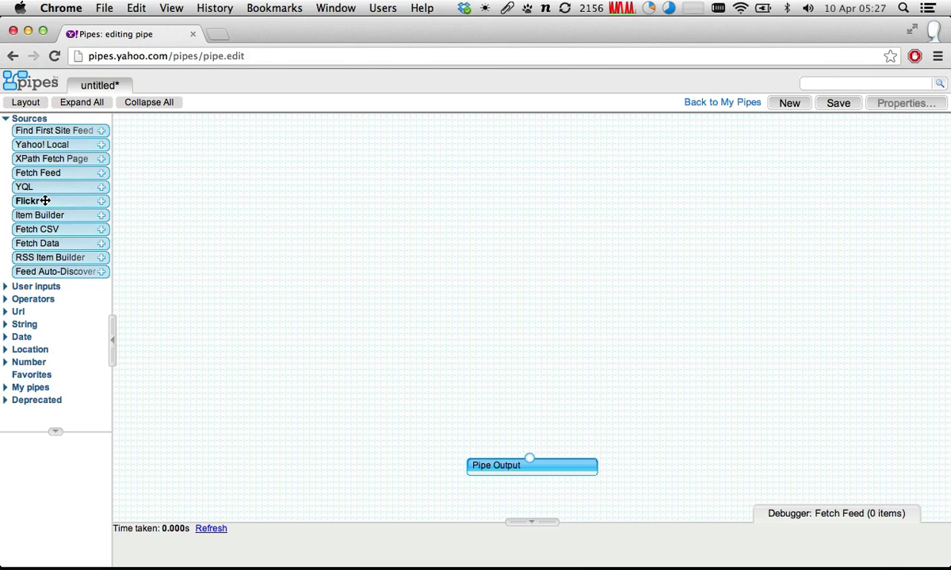
- Add a Flickr source module near the top of the canvas and activate its API key field
{"action": "left_click_drag", "start_coordinate": [45, 200], "coordinate": [437, 175]}
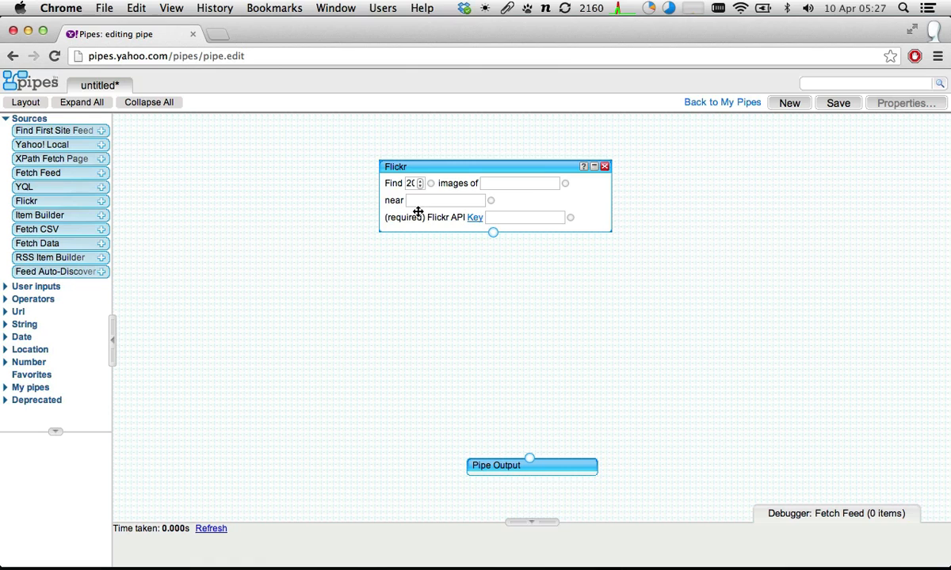
{"action": "left_click_drag", "start_coordinate": [546, 166], "coordinate": [530, 166]}
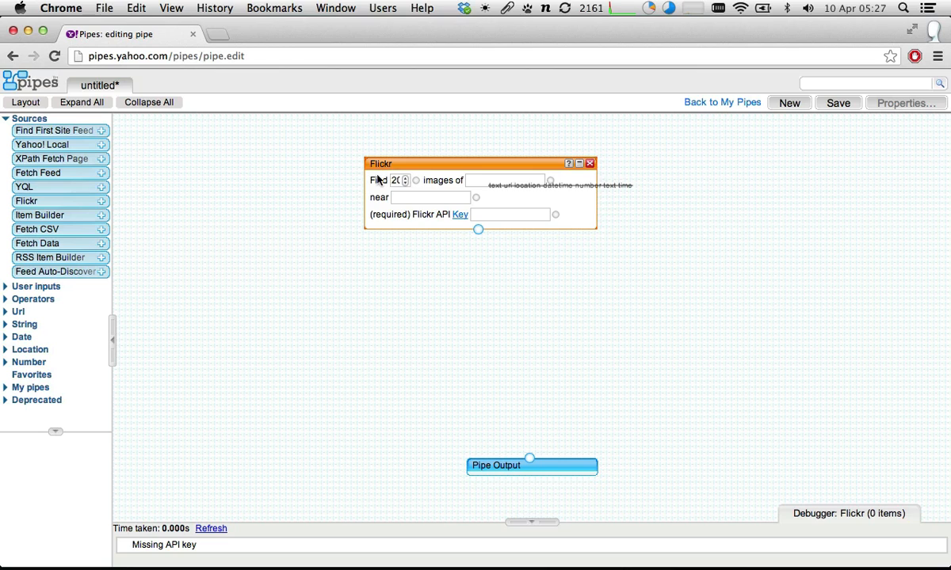
{"action": "left_click", "coordinate": [519, 214]}
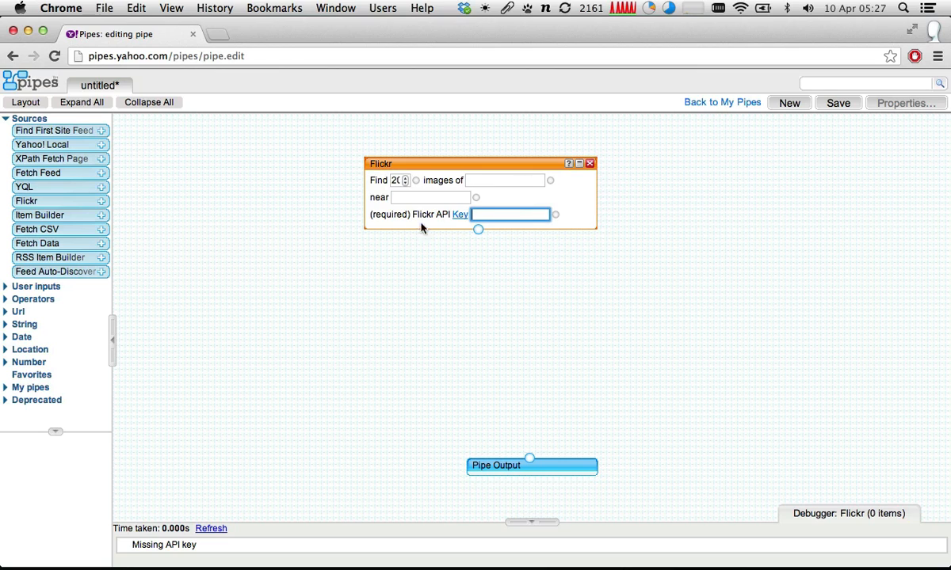
- Move Pipe Output up beneath the Flickr module and wire the Flickr output to it
{"action": "left_click_drag", "start_coordinate": [478, 230], "coordinate": [495, 292]}
{"action": "mouse_move", "coordinate": [477, 232]}
{"action": "left_mouse_down"}
{"action": "mouse_move", "coordinate": [490, 362]}
{"action": "mouse_move", "coordinate": [471, 245]}
{"action": "left_mouse_up"}
{"action": "left_click_drag", "start_coordinate": [573, 459], "coordinate": [514, 384]}
{"action": "left_click_drag", "start_coordinate": [477, 231], "coordinate": [478, 378]}
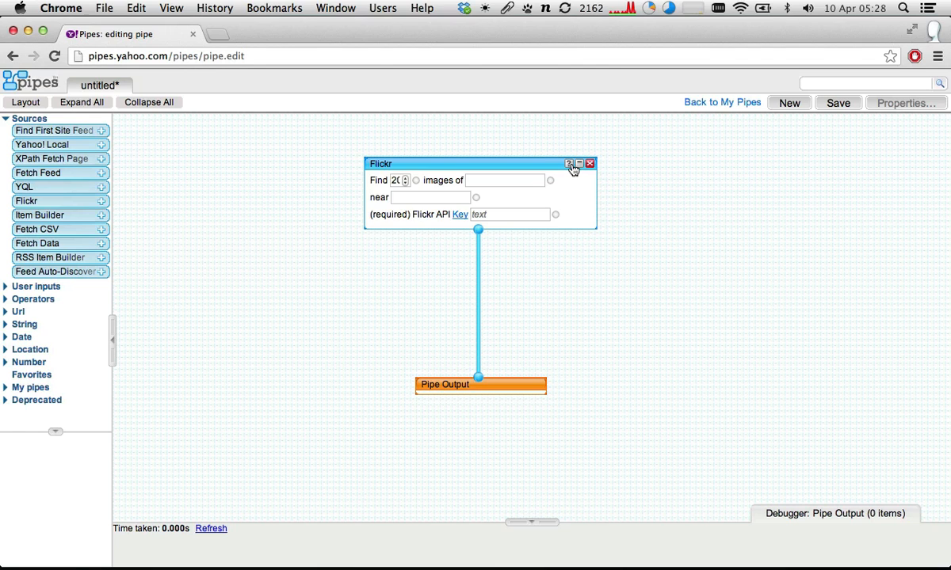
- Show the Flickr module's help, check the Using the Flickr Module example and open the module's documentation
{"action": "left_click", "coordinate": [570, 165]}
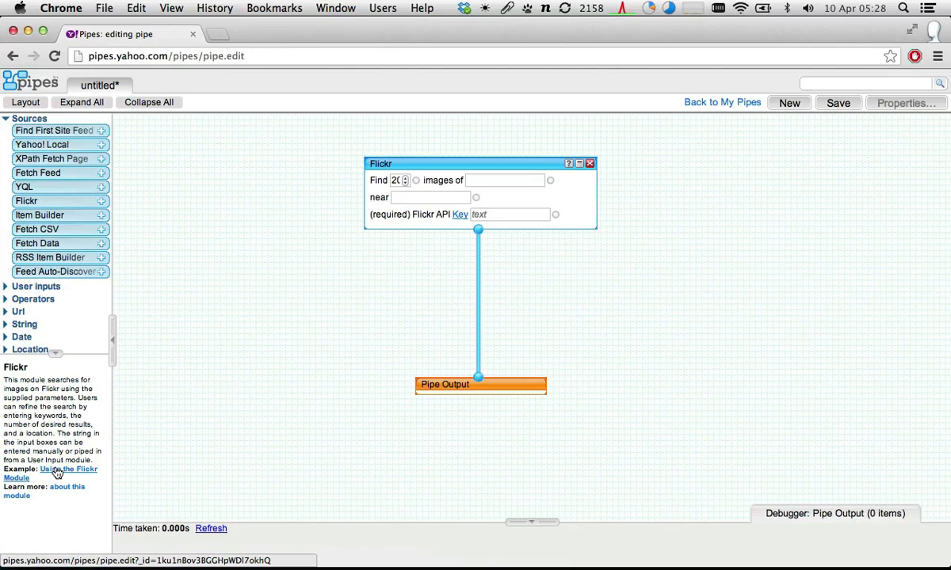
{"action": "left_click", "coordinate": [57, 473]}
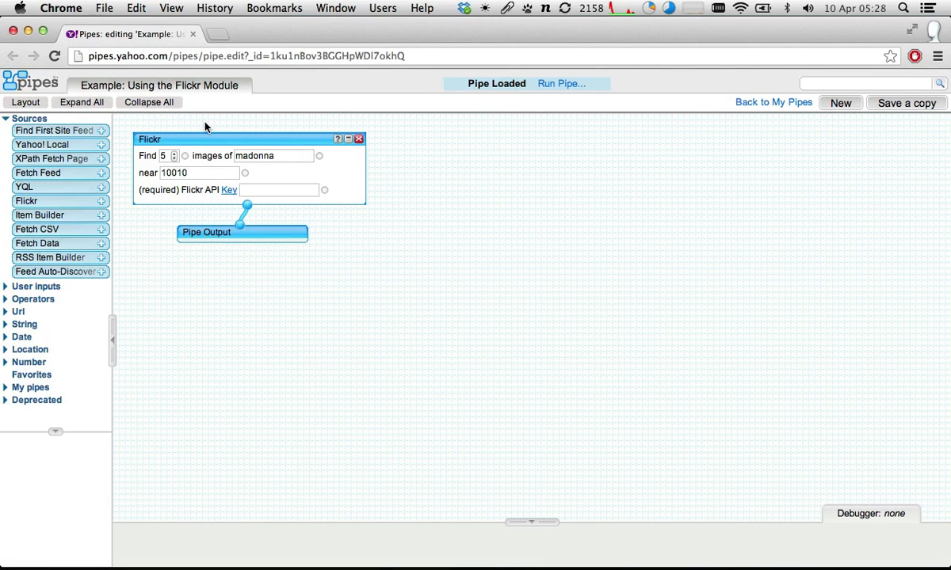
{"action": "key", "text": "super+w"}
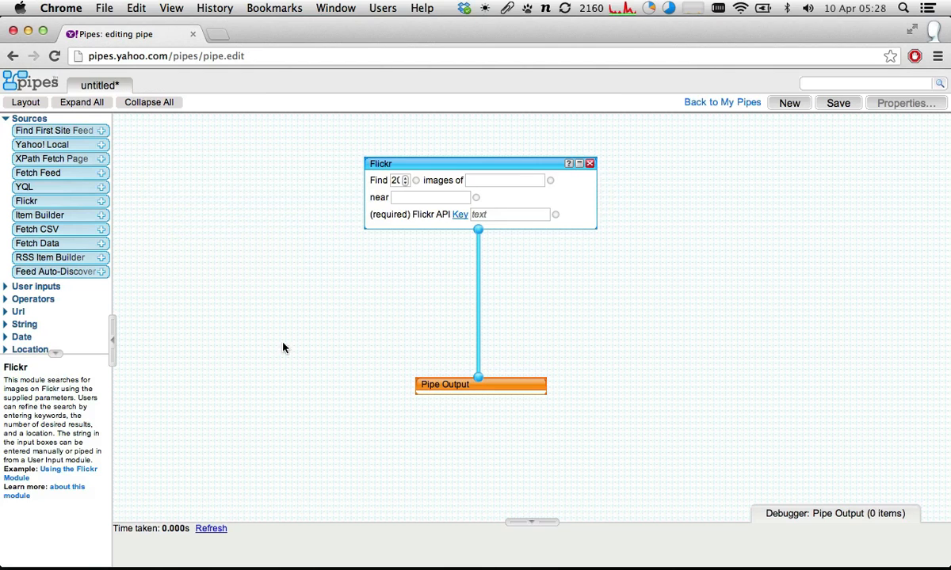
{"action": "left_click", "coordinate": [68, 487]}
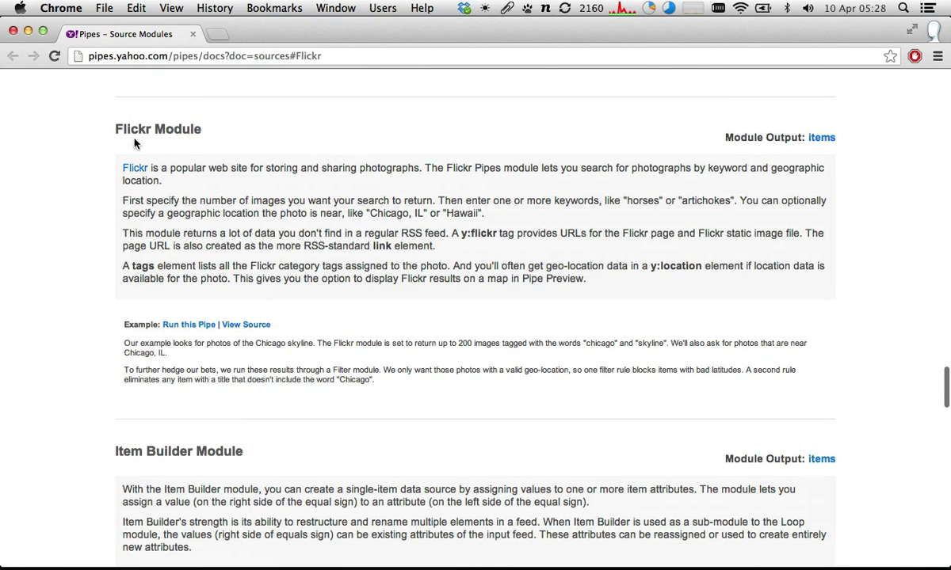
- Read the Flickr Module section of the documentation, close it, and check the debugger for the Flickr and Pipe Output modules
{"action": "left_click_drag", "start_coordinate": [116, 125], "coordinate": [567, 385]}
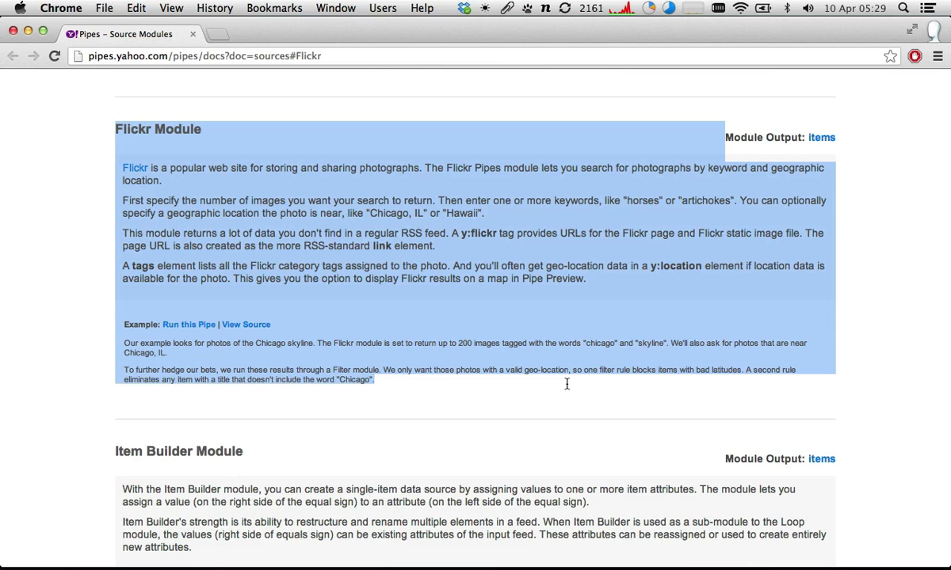
{"action": "key", "text": "super+w"}
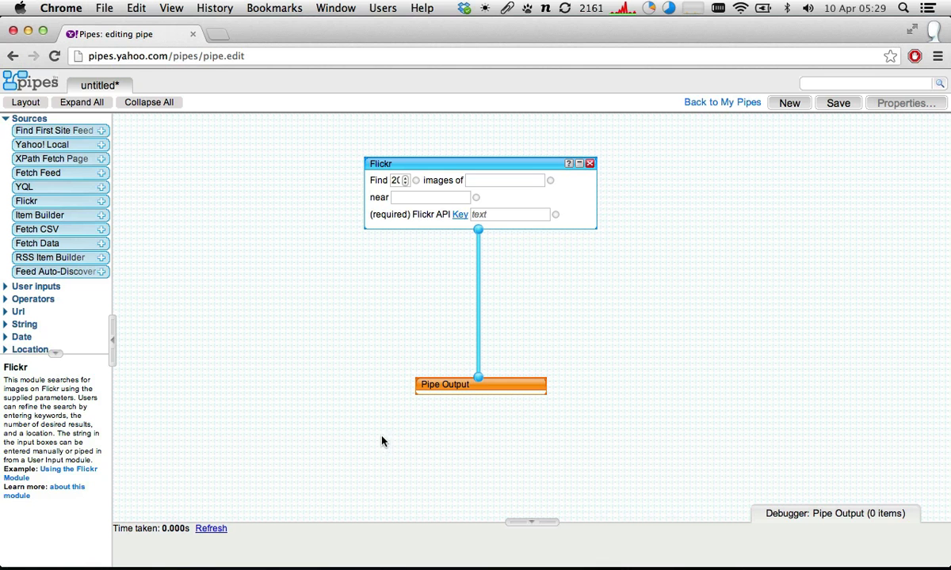
{"action": "left_click", "coordinate": [498, 163]}
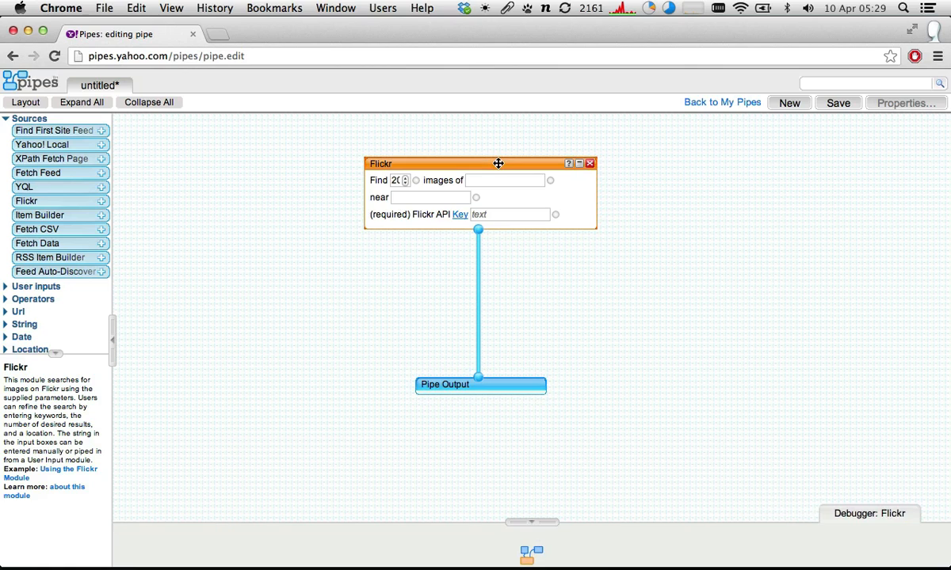
{"action": "left_click", "coordinate": [510, 382]}
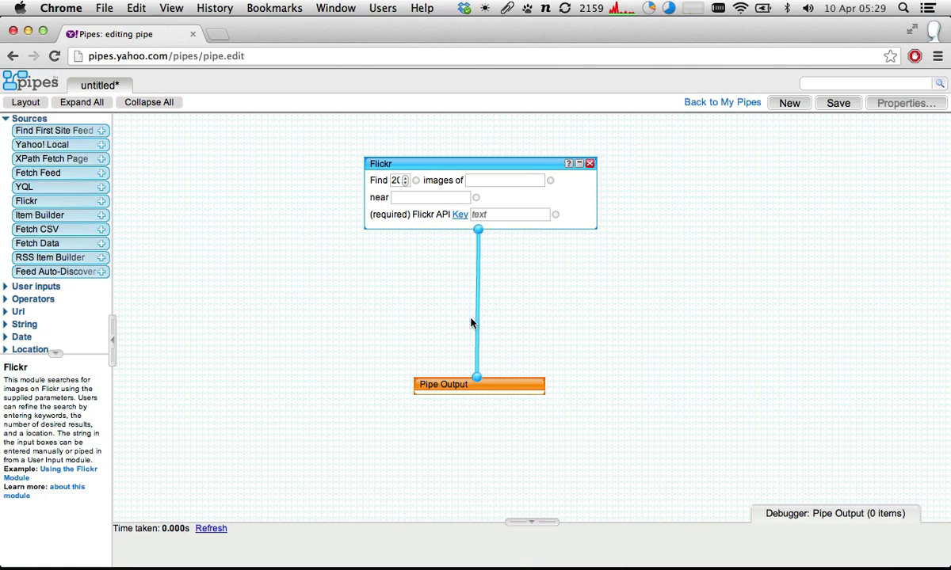
- Shift the Flickr module slightly up and to the left on the canvas and go through its image count, keyword, location and API key fields
{"action": "left_click", "coordinate": [412, 163]}
{"action": "left_click_drag", "start_coordinate": [413, 163], "coordinate": [387, 154]}
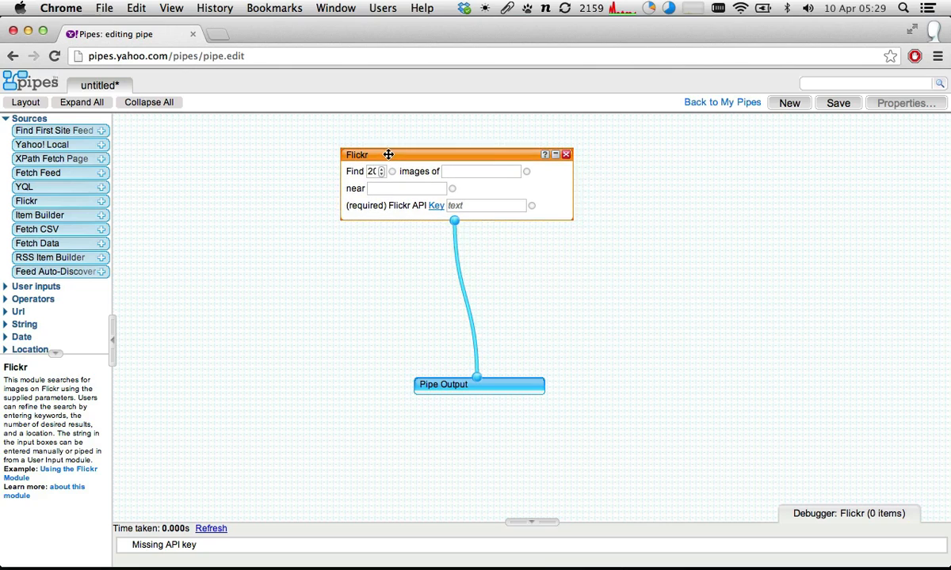
{"action": "left_click", "coordinate": [368, 169]}
{"action": "double_click", "coordinate": [367, 169]}
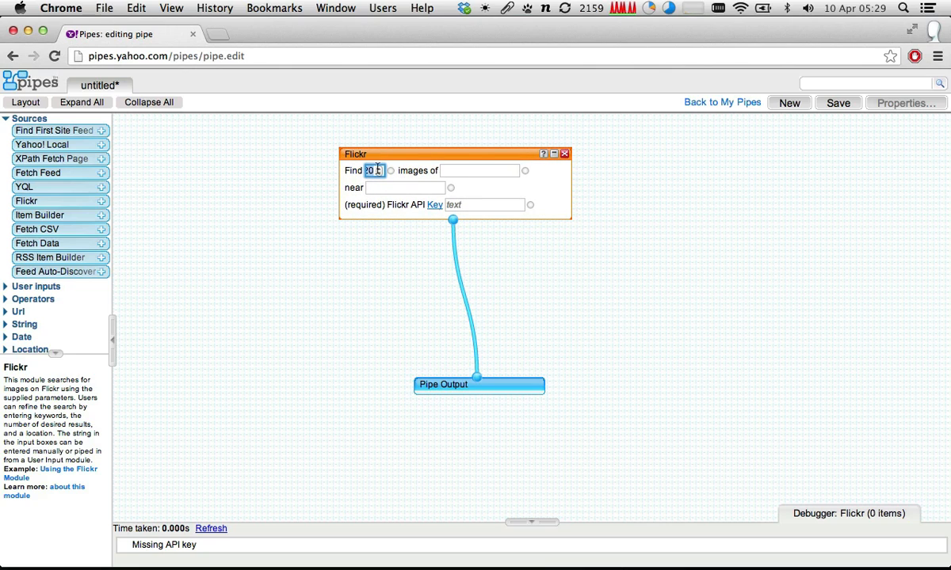
{"action": "left_click", "coordinate": [469, 170]}
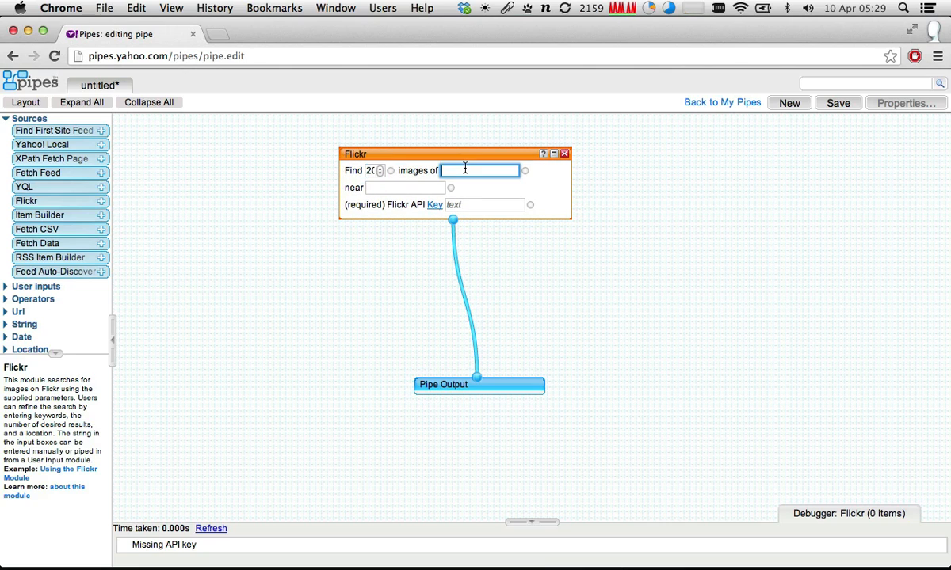
{"action": "left_click", "coordinate": [365, 170]}
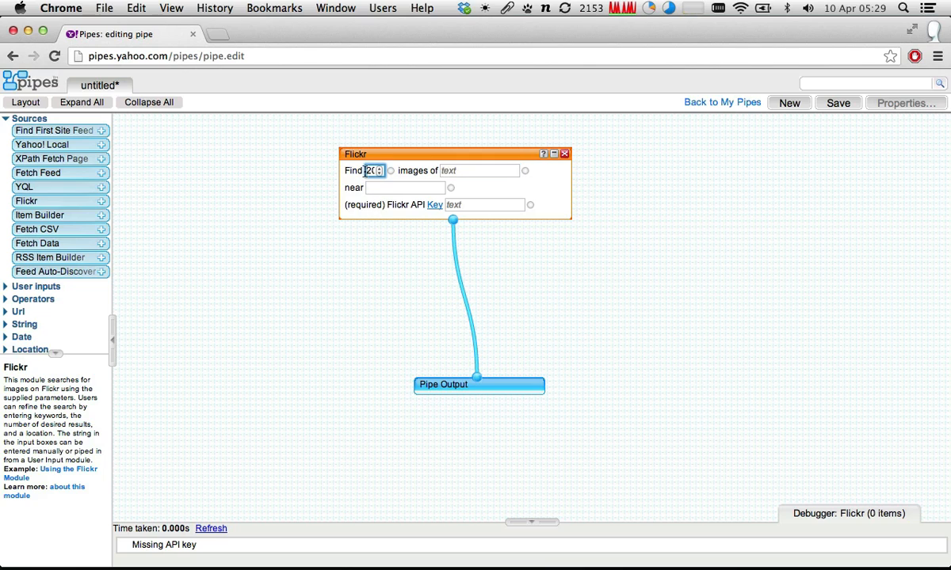
{"action": "left_click", "coordinate": [411, 186]}
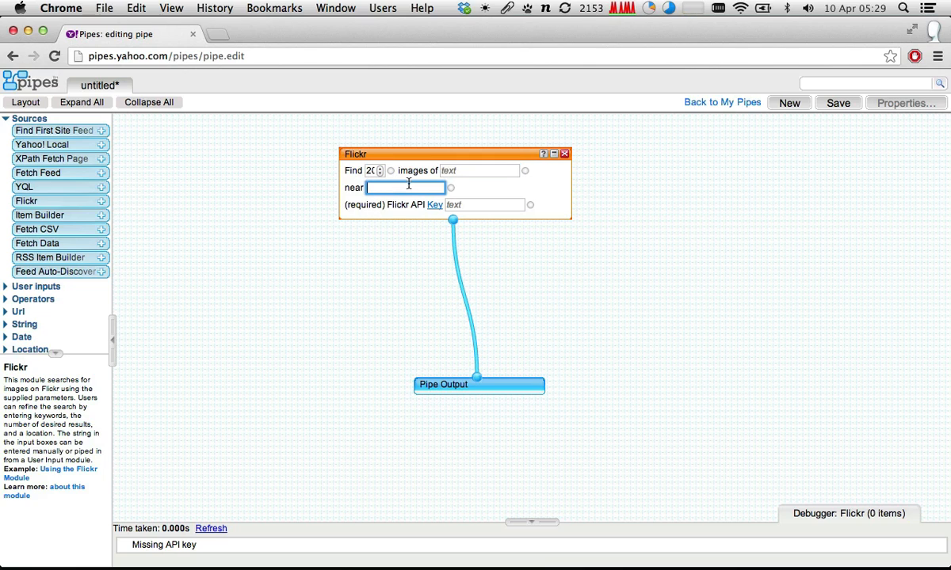
{"action": "left_click", "coordinate": [472, 204]}
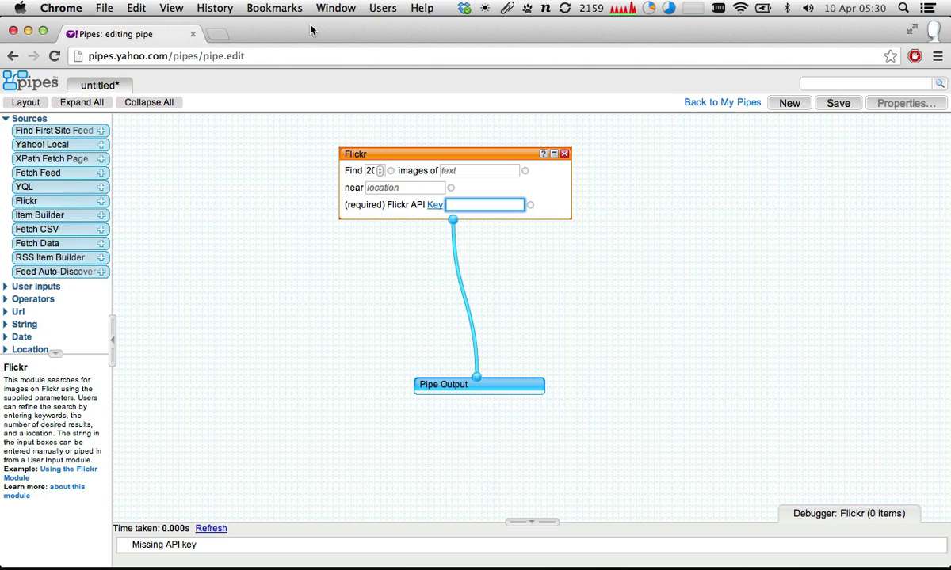
- Search Google for "flickr api key" in a new window and open Flickr's API Keys page and its online key application
{"action": "key", "text": "super+l"}
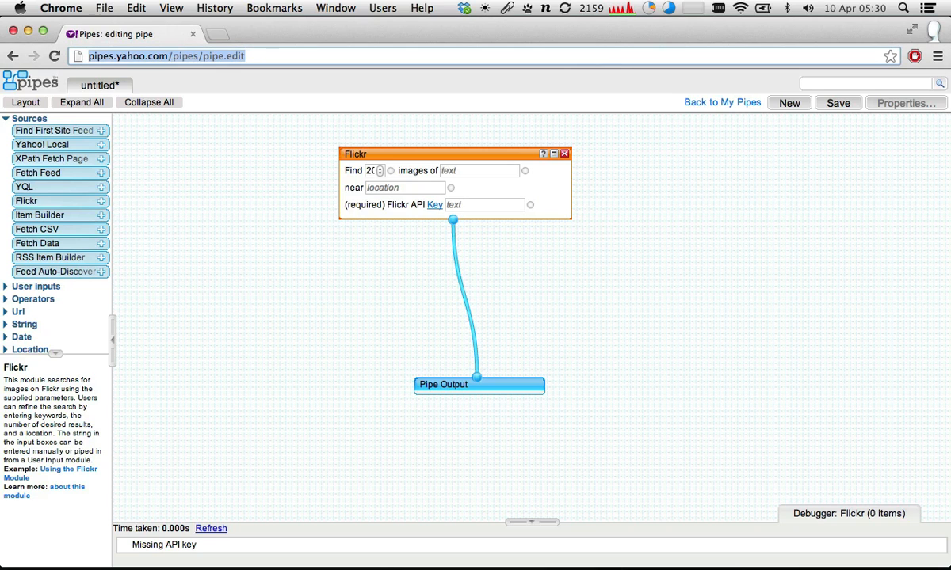
{"action": "key", "text": "super+n"}
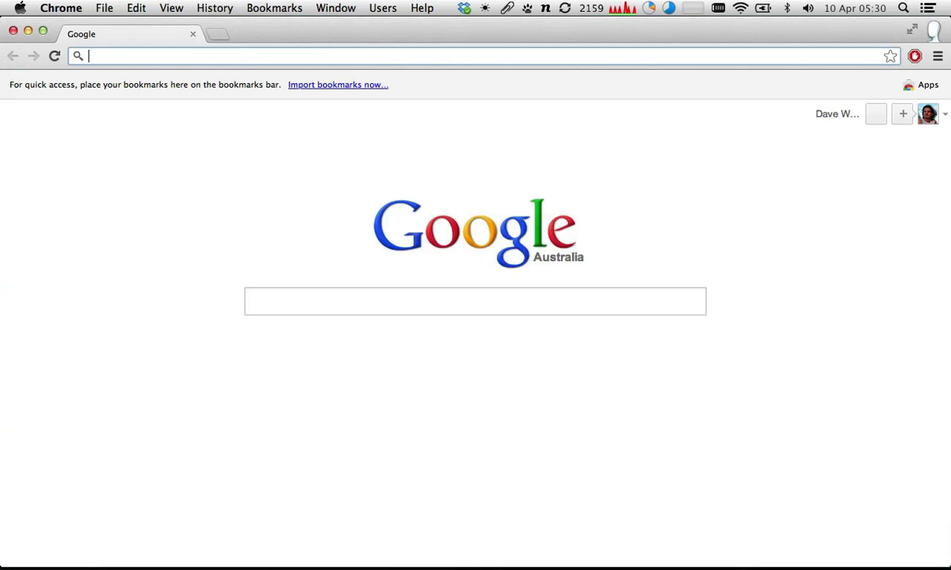
{"action": "type", "text": "flickr api key"}
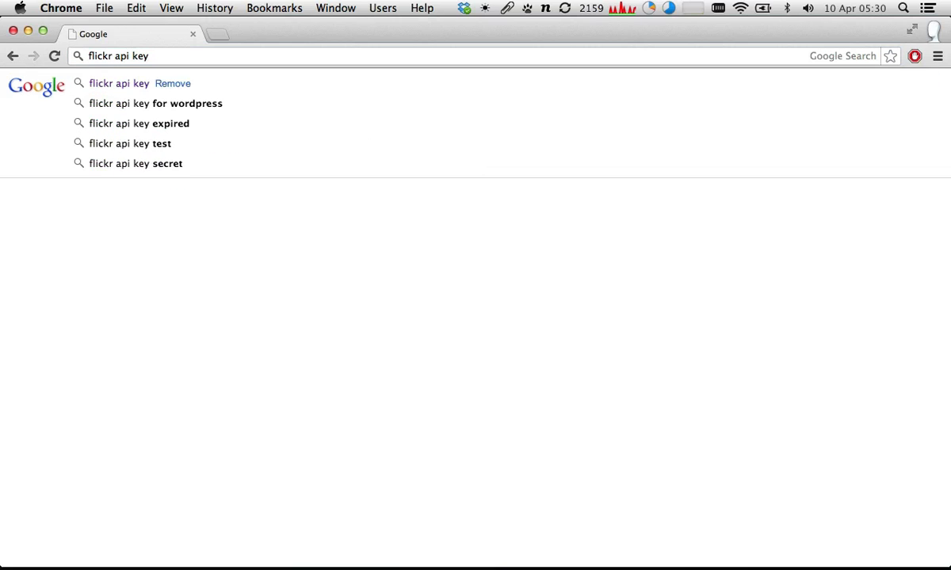
{"action": "key", "text": "Return"}
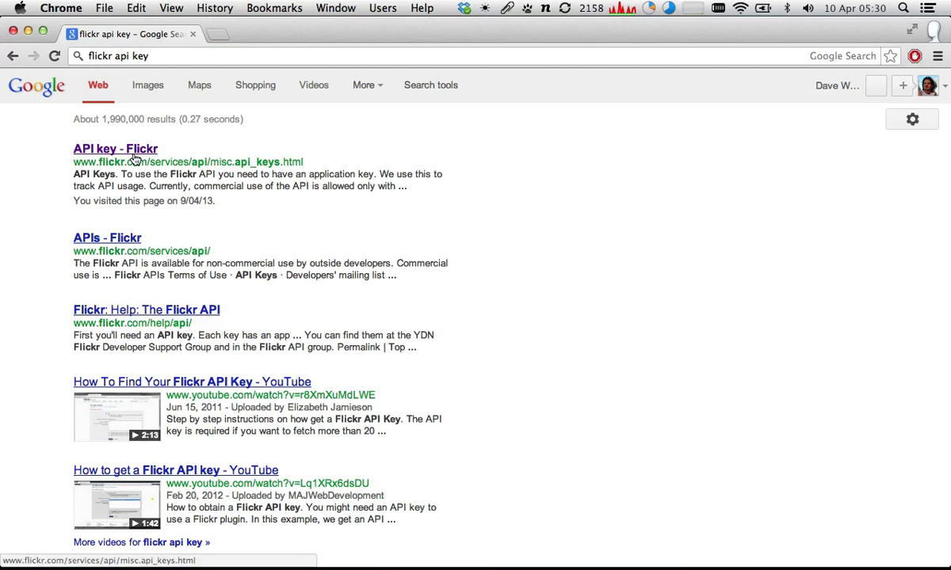
{"action": "left_click", "coordinate": [115, 154]}
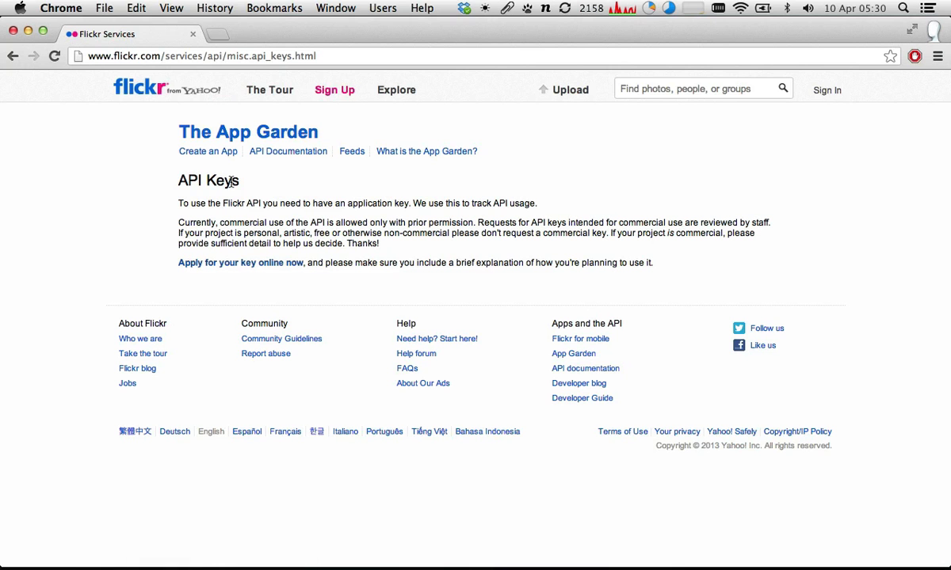
{"action": "left_click", "coordinate": [205, 264]}
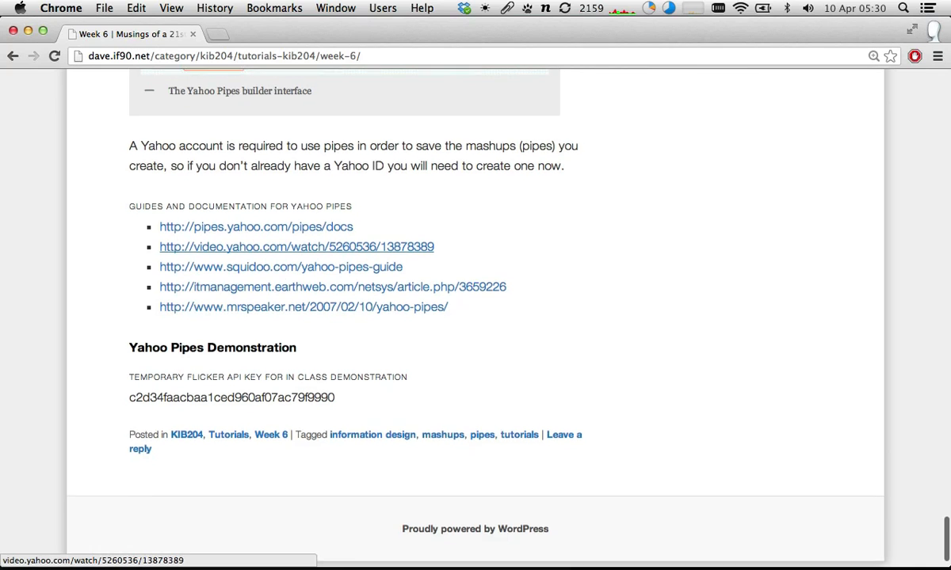
- Copy the temporary Flickr API key from the Week 6 tutorial page and paste it into the Flickr module's API key field
{"action": "scroll", "coordinate": [202, 317], "scroll_direction": "down", "scroll_amount": 1}
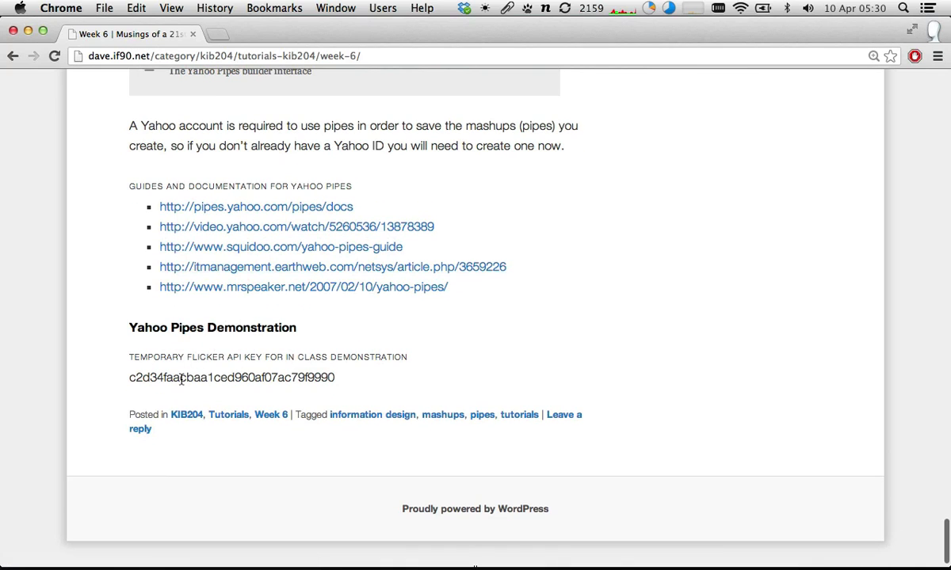
{"action": "double_click", "coordinate": [180, 379]}
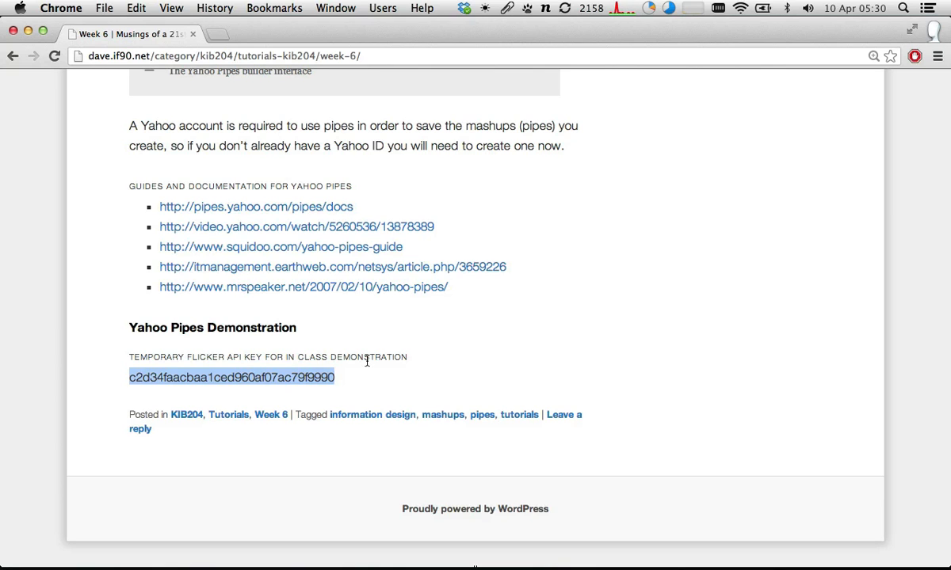
{"action": "key", "text": "super+grave"}
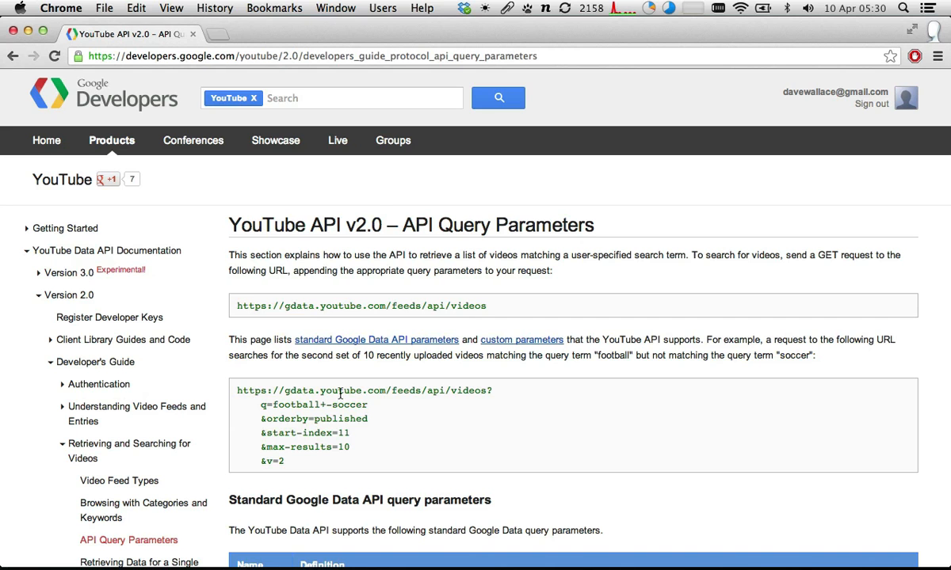
{"action": "key", "text": "super+grave"}
{"action": "left_click", "coordinate": [478, 207]}
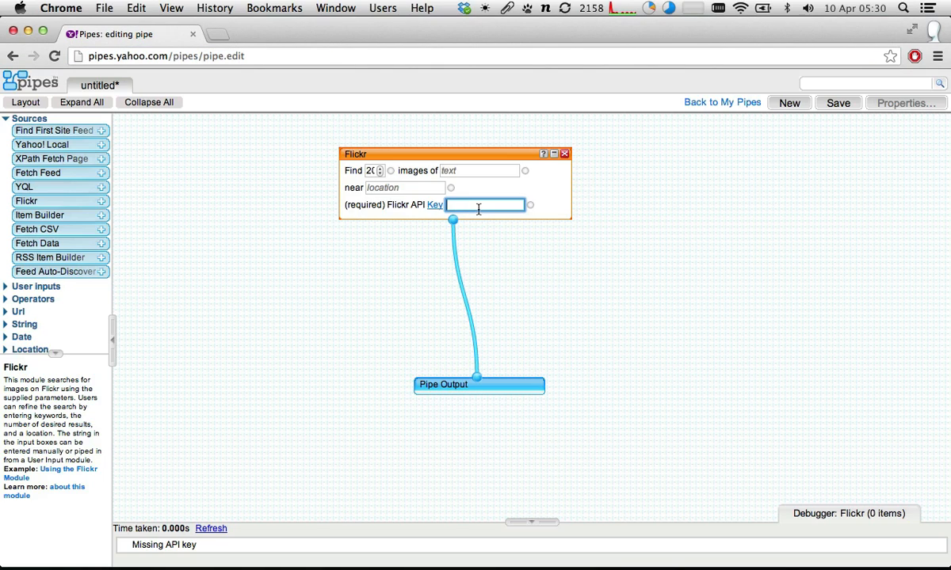
{"action": "key", "text": "super+v"}
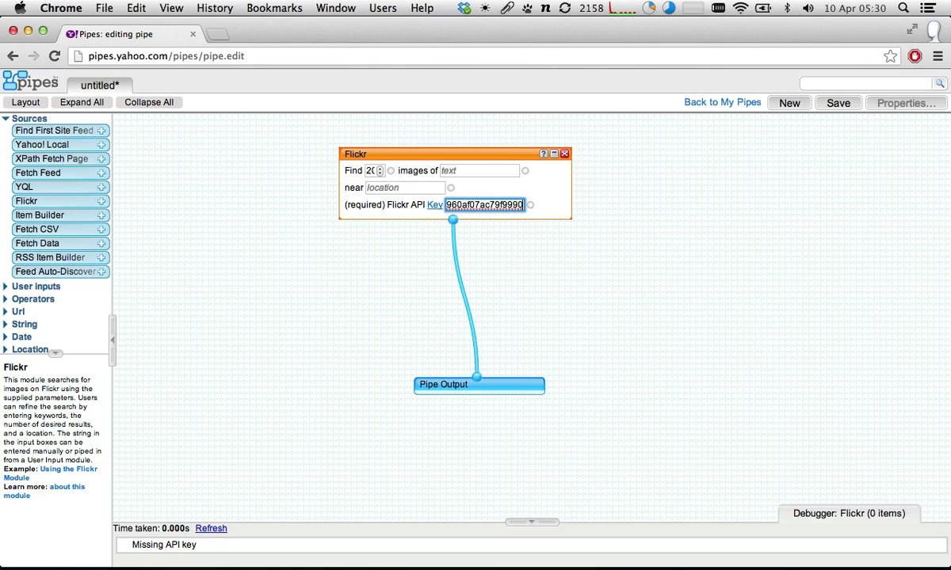
{"action": "left_click", "coordinate": [486, 153]}
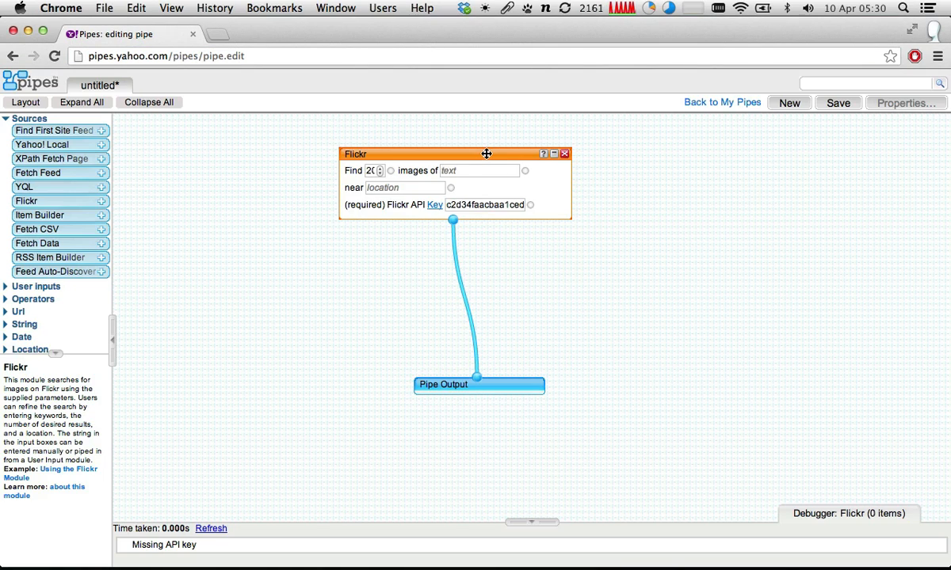
- Set the Flickr module to find images of "birds" near "brisbane, australia"
{"action": "left_click", "coordinate": [466, 171]}
{"action": "type", "text": "birds"}
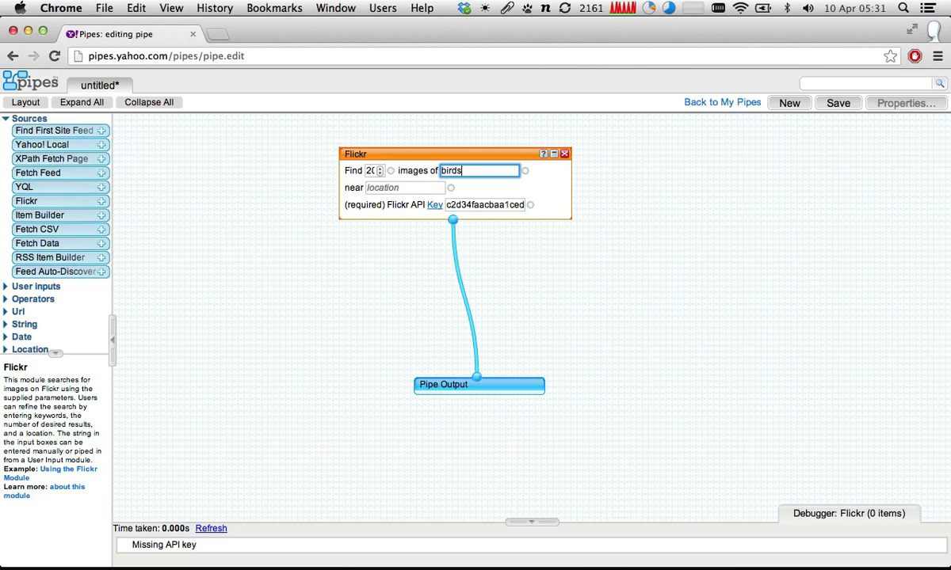
{"action": "key", "text": "Tab"}
{"action": "type", "text": "brib"}
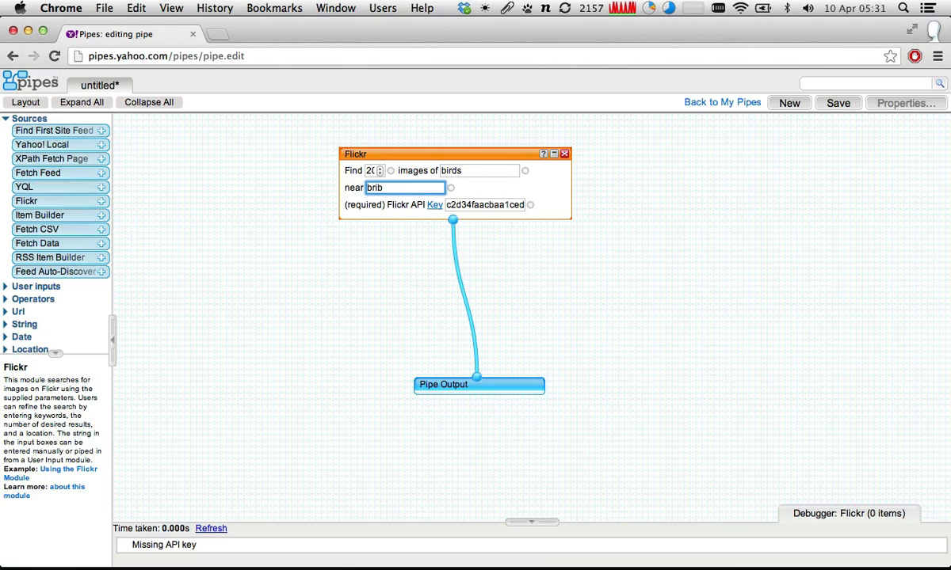
{"action": "key", "text": "BackSpace"}
{"action": "type", "text": "sbane, austra"}
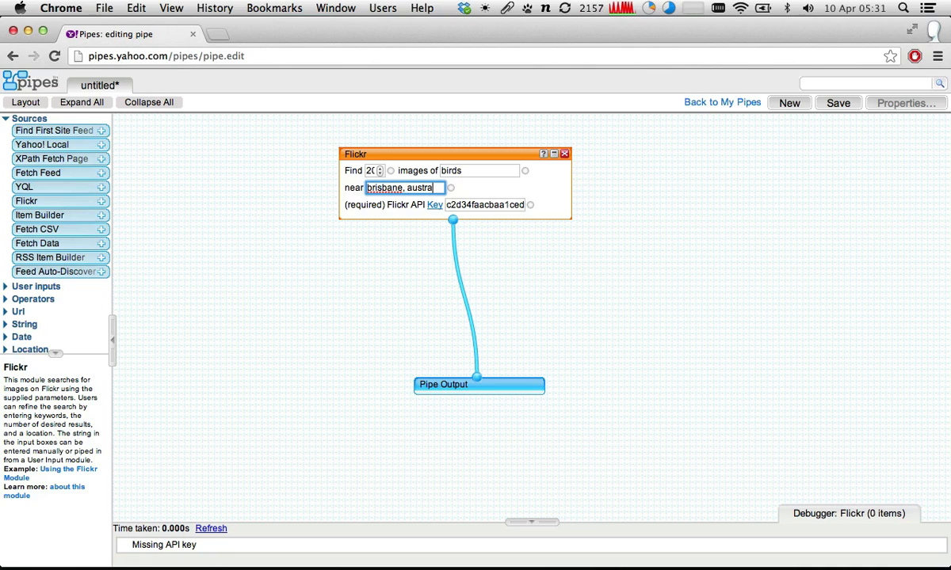
{"action": "type", "text": "lia"}
{"action": "left_click", "coordinate": [477, 155]}
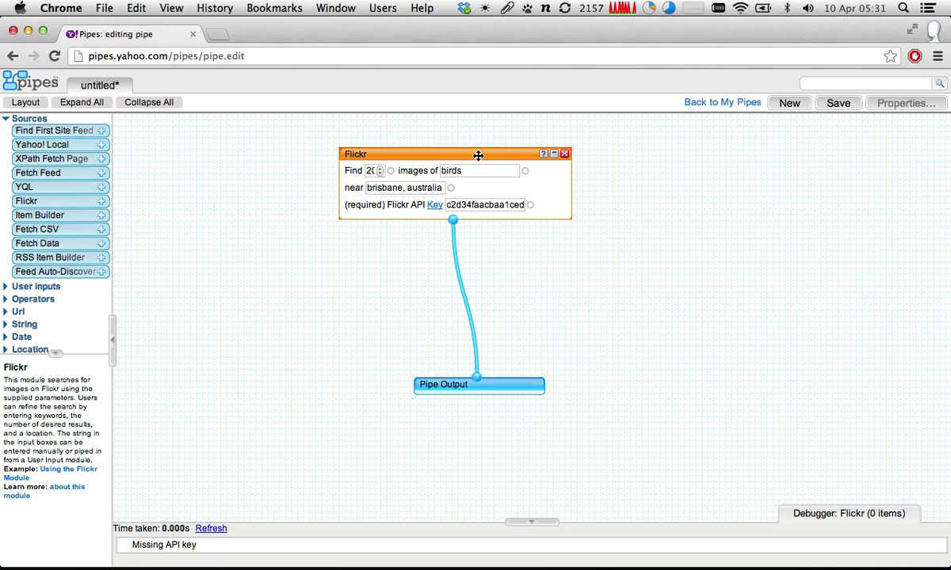
{"action": "left_click_drag", "start_coordinate": [377, 189], "coordinate": [303, 184]}
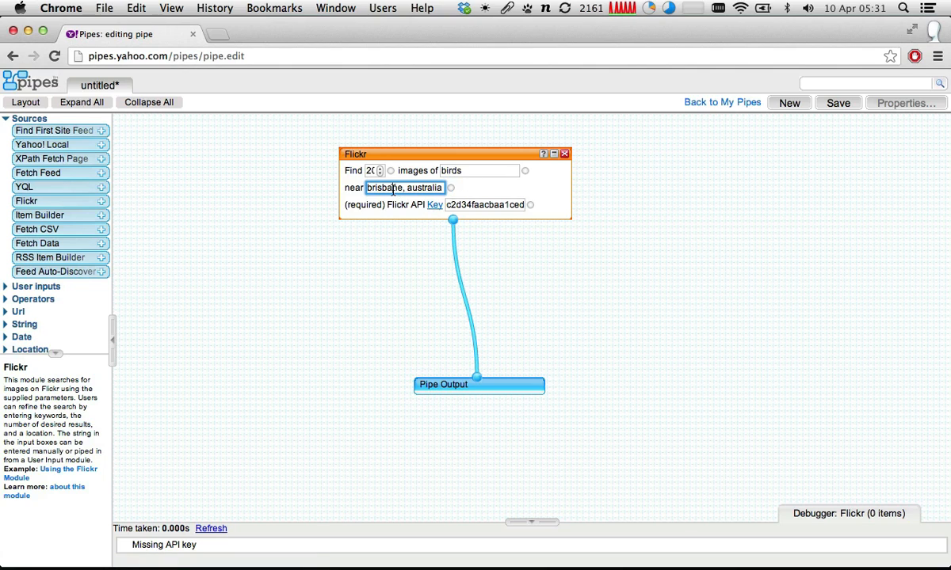
{"action": "left_click", "coordinate": [396, 154]}
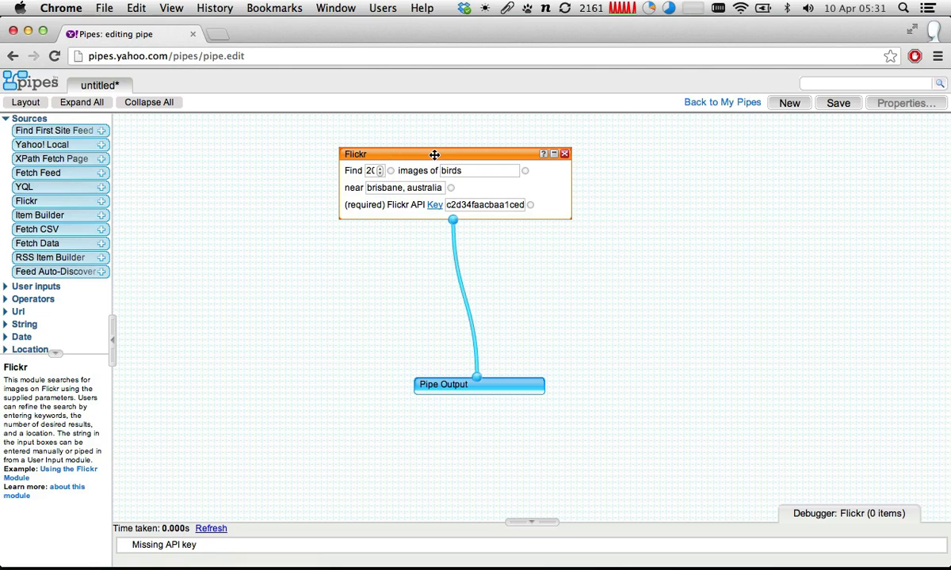
- Nudge the Flickr module slightly to the right and move Pipe Output up to sit closely beneath it
{"action": "left_click_drag", "start_coordinate": [434, 155], "coordinate": [442, 156]}
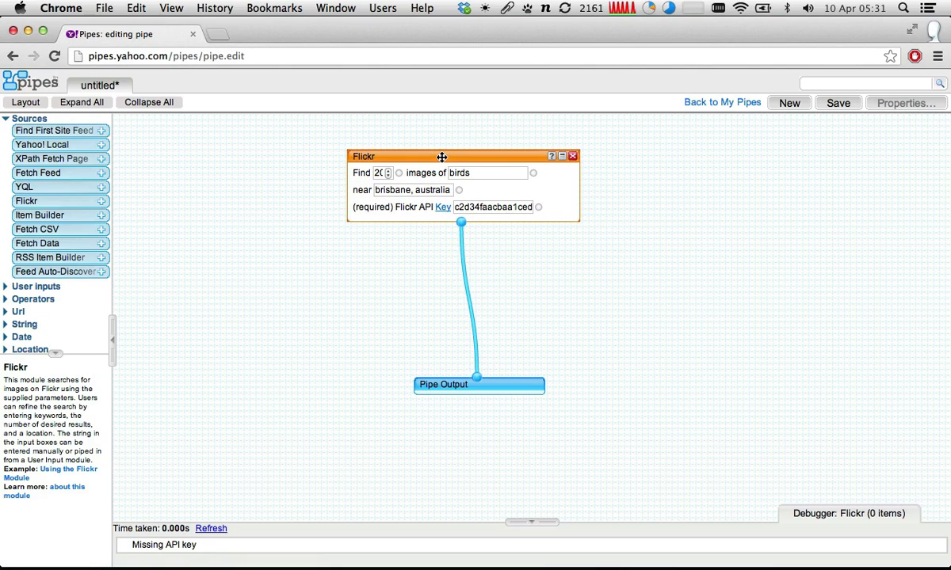
{"action": "left_click", "coordinate": [438, 385]}
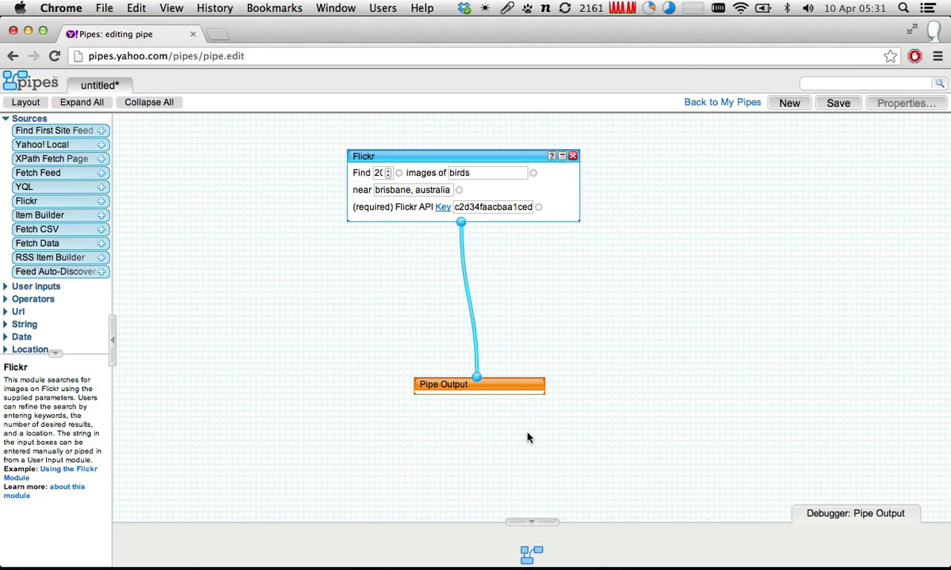
{"action": "left_click_drag", "start_coordinate": [517, 385], "coordinate": [501, 295]}
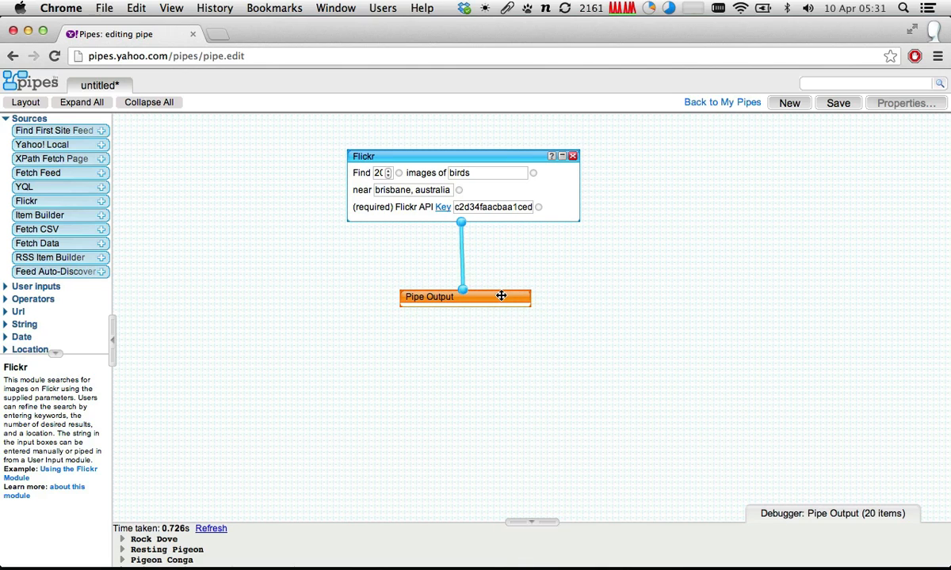
- Enlarge the debugger, compare the results of the Flickr and Pipe Output modules, and expand the details of the Rock Dove item
{"action": "left_click_drag", "start_coordinate": [539, 521], "coordinate": [567, 334]}
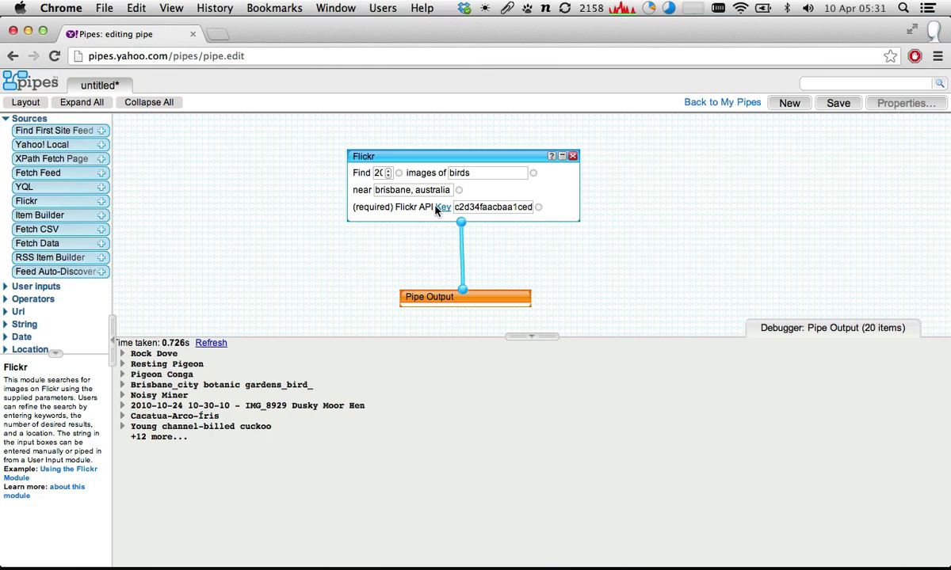
{"action": "left_click", "coordinate": [459, 158]}
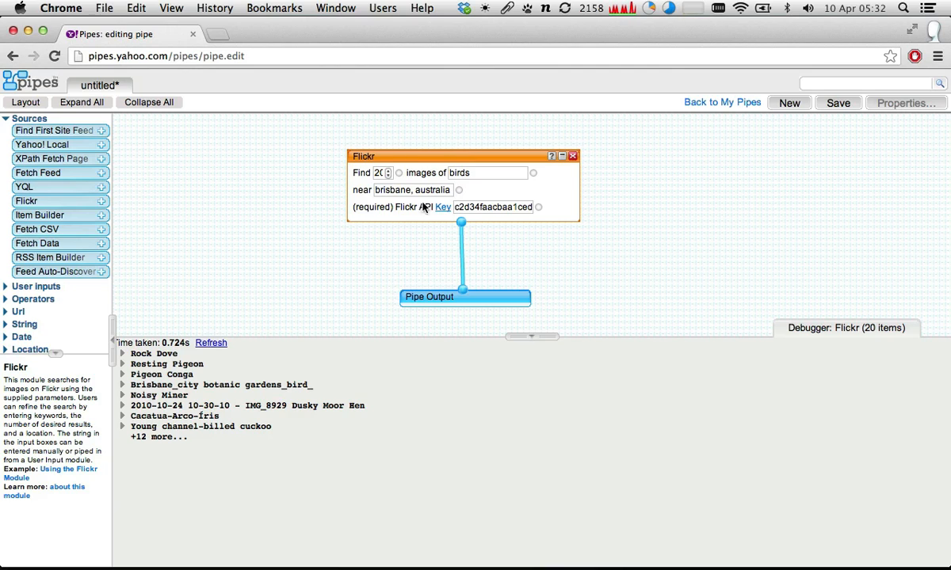
{"action": "left_click", "coordinate": [482, 290]}
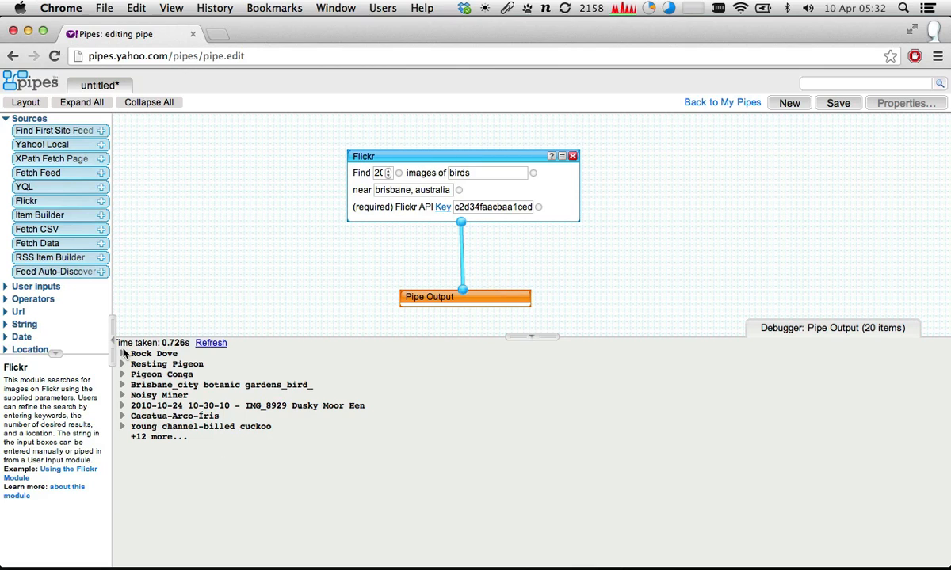
{"action": "left_click", "coordinate": [123, 354]}
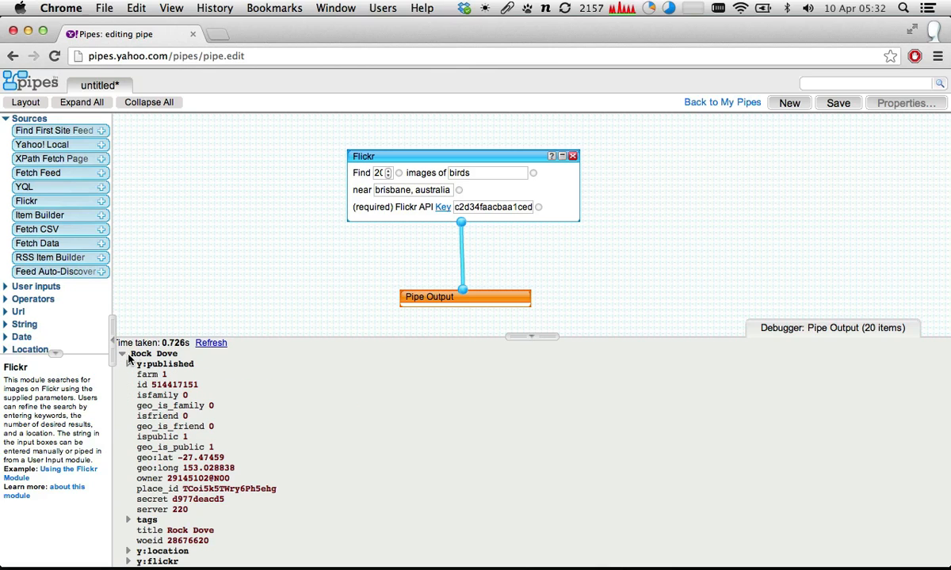
- Collapse the Rock Dove item and shrink the debugger, and save the pipe under the name "Flickr test"
{"action": "left_click", "coordinate": [122, 354]}
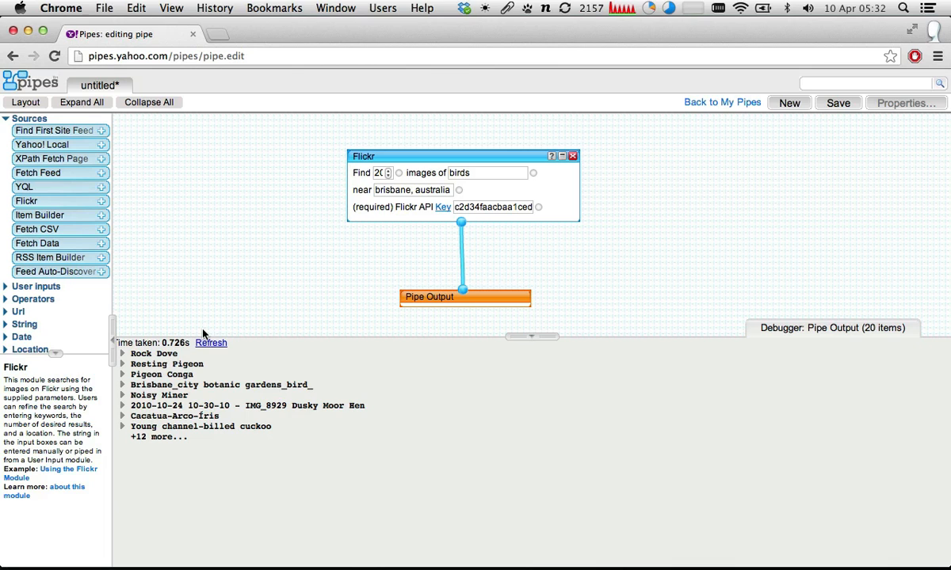
{"action": "left_click_drag", "start_coordinate": [232, 336], "coordinate": [229, 409]}
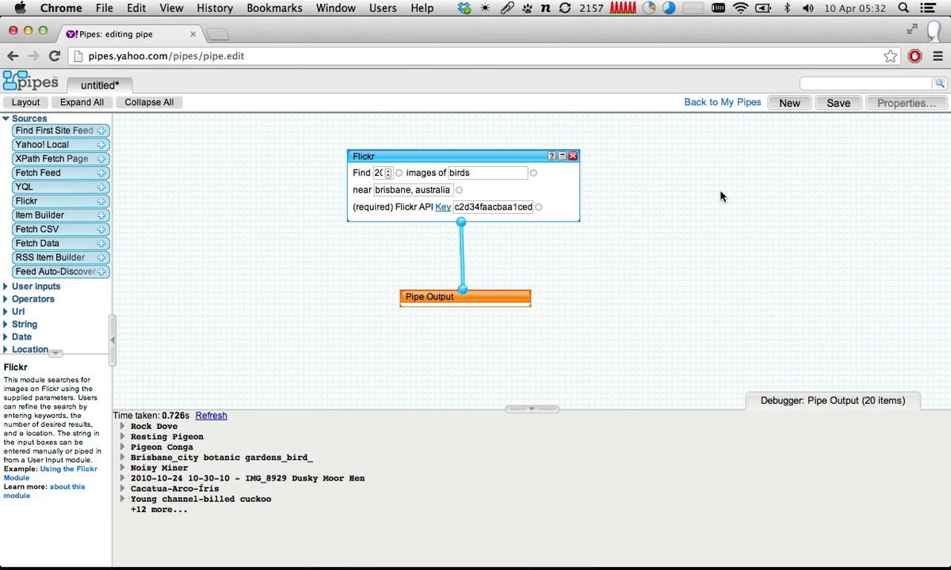
{"action": "left_click", "coordinate": [837, 102]}
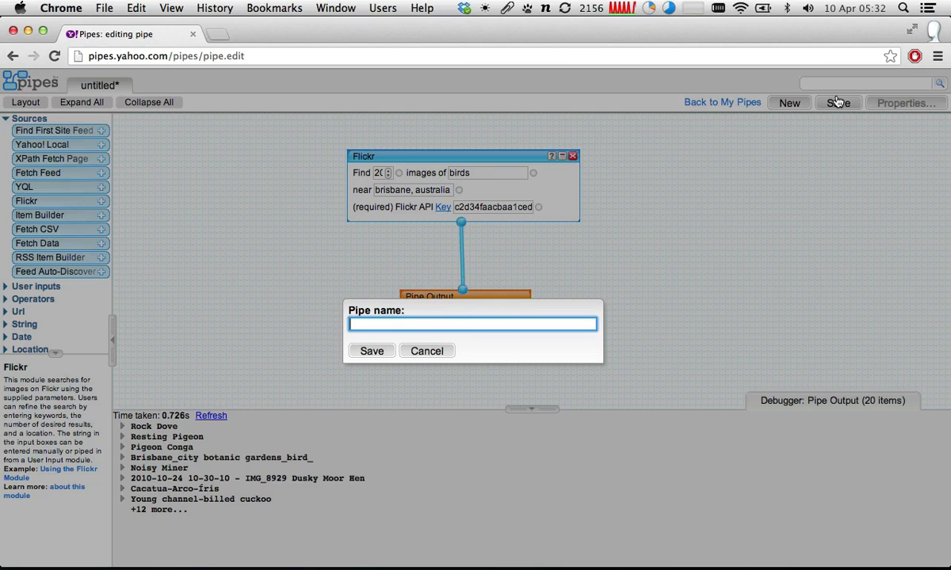
{"action": "type", "text": "Flickr test"}
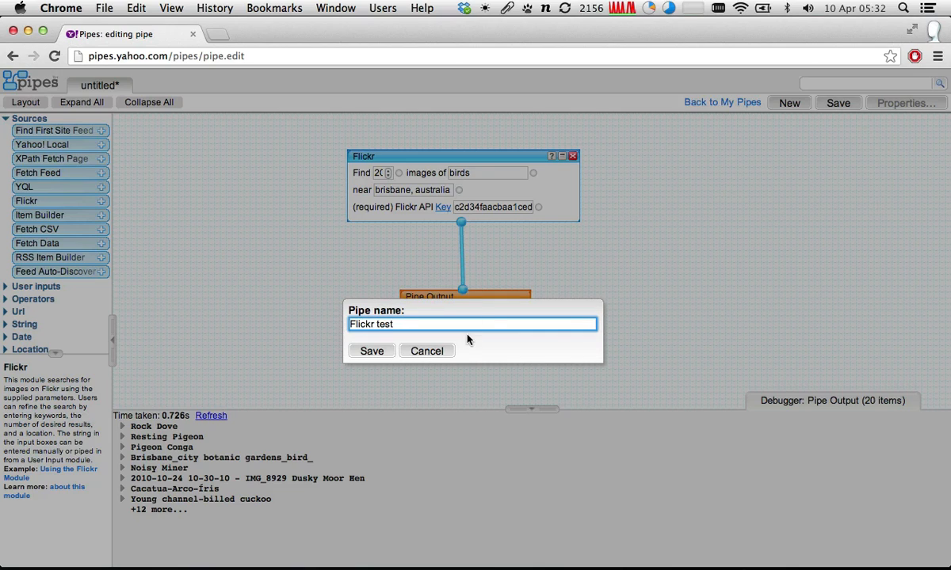
{"action": "left_click", "coordinate": [378, 360]}
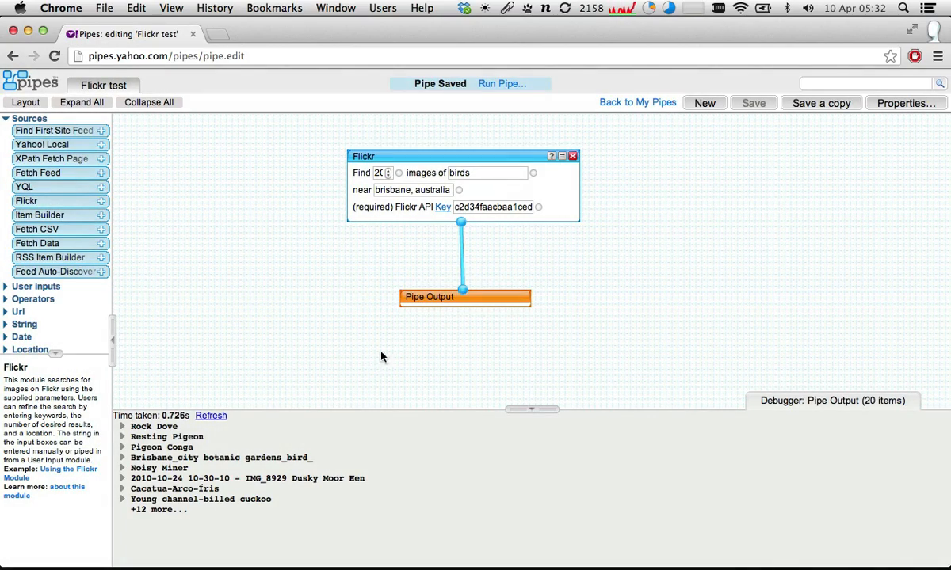
- Run the saved "Flickr test" pipe and view its results on the map
{"action": "left_click", "coordinate": [507, 84]}
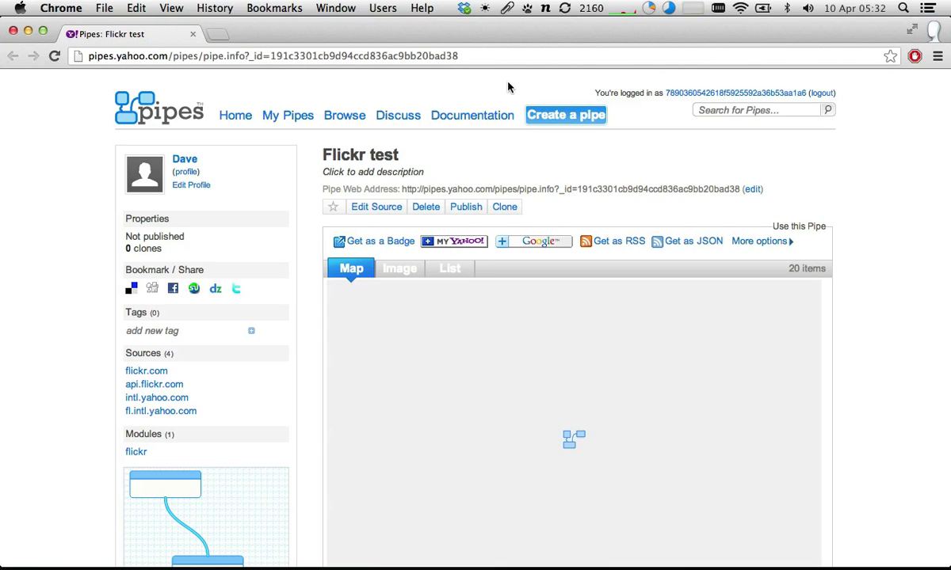
{"action": "scroll", "coordinate": [885, 161], "scroll_direction": "down", "scroll_amount": 2}
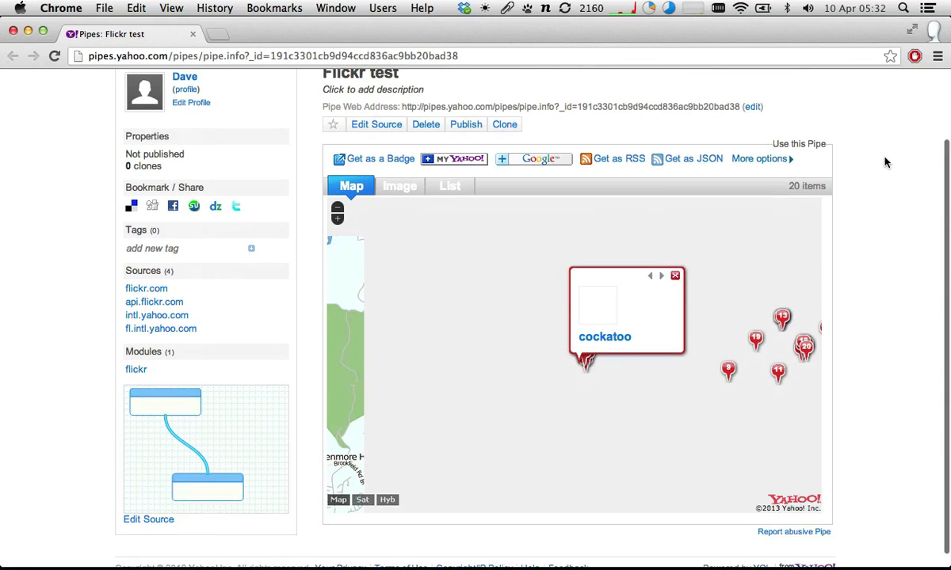
{"action": "scroll", "coordinate": [886, 162], "scroll_direction": "down", "scroll_amount": 1}
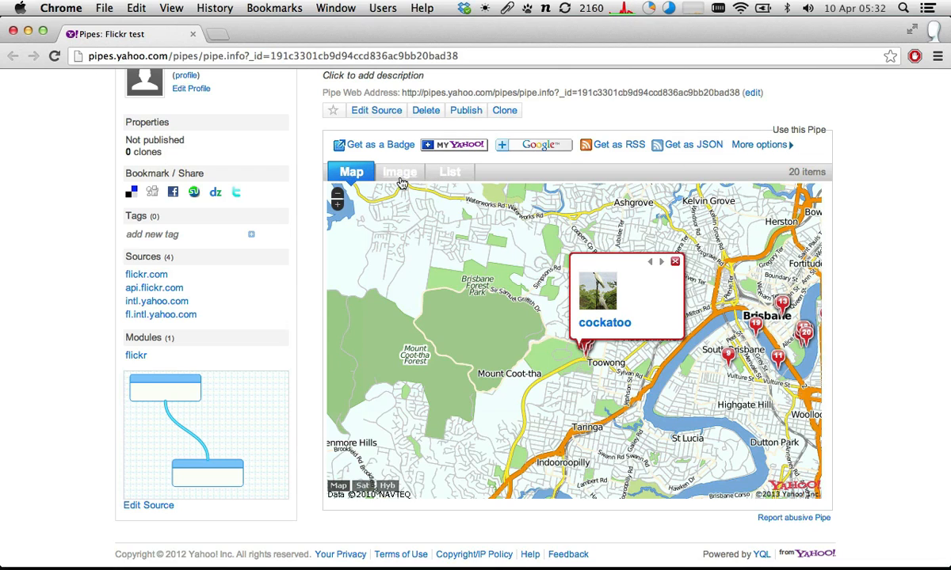
- Show the pipe's results as a list, and view the cockatoo photo's Flickr page before closing it
{"action": "left_click", "coordinate": [447, 174]}
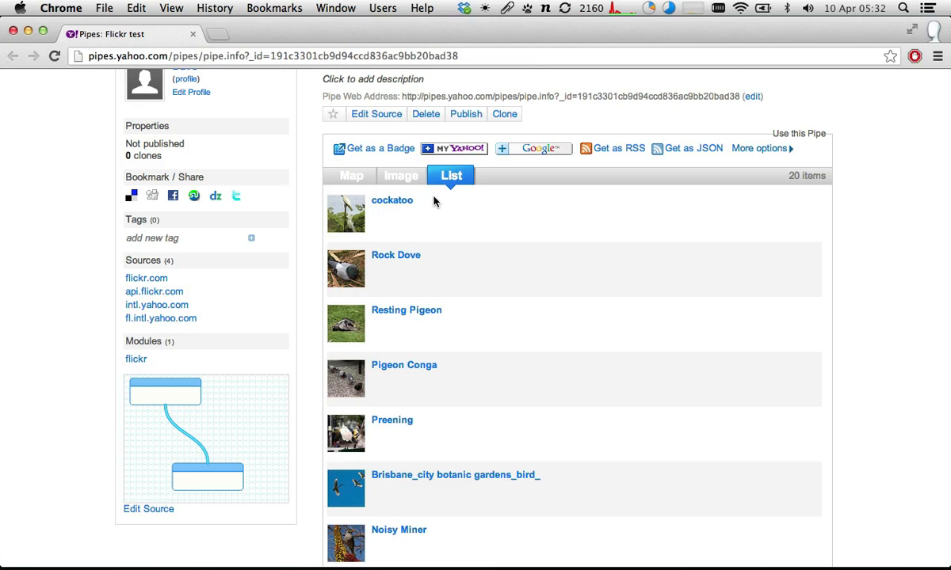
{"action": "scroll", "coordinate": [434, 201], "scroll_direction": "down", "scroll_amount": 5}
{"action": "scroll", "coordinate": [435, 201], "scroll_direction": "up", "scroll_amount": 6}
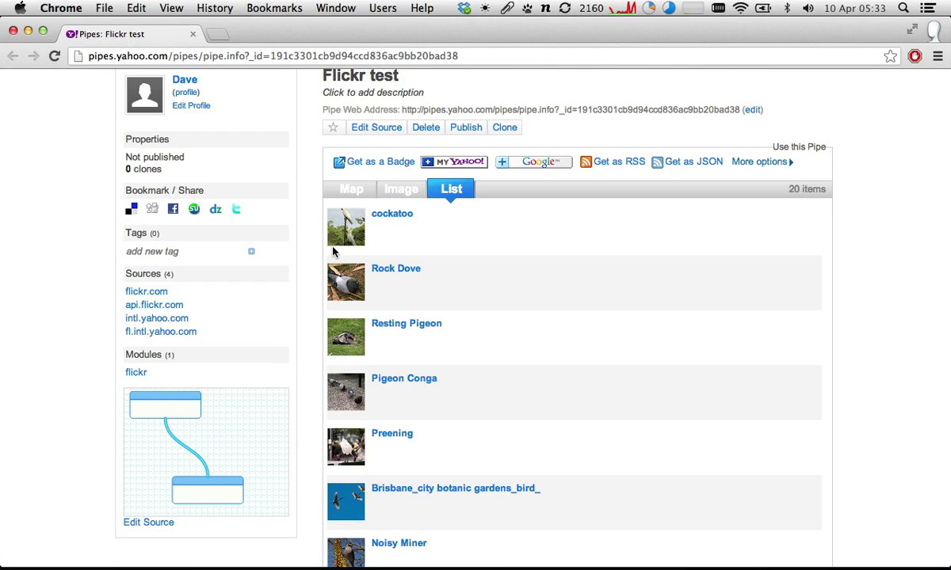
{"action": "left_click", "coordinate": [391, 214]}
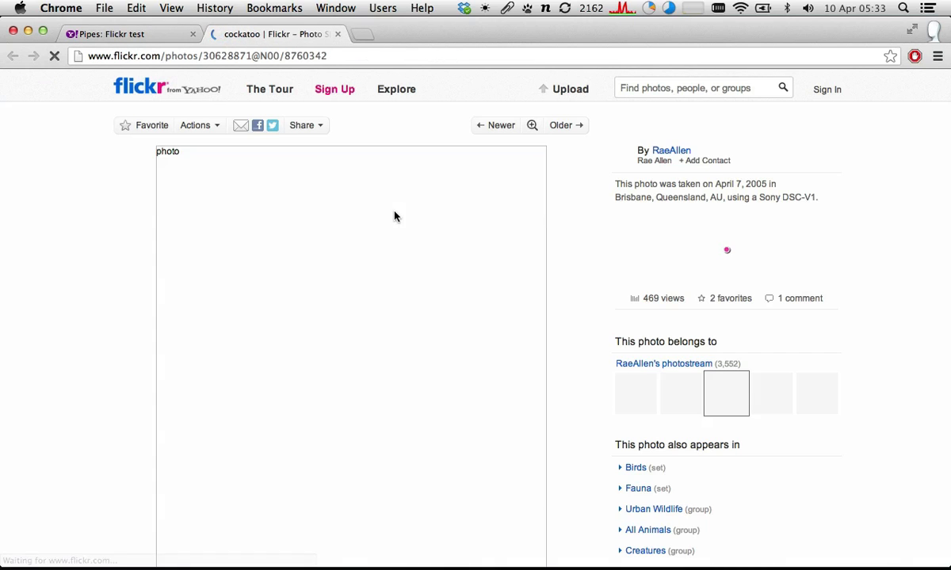
{"action": "scroll", "coordinate": [395, 214], "scroll_direction": "down", "scroll_amount": 2}
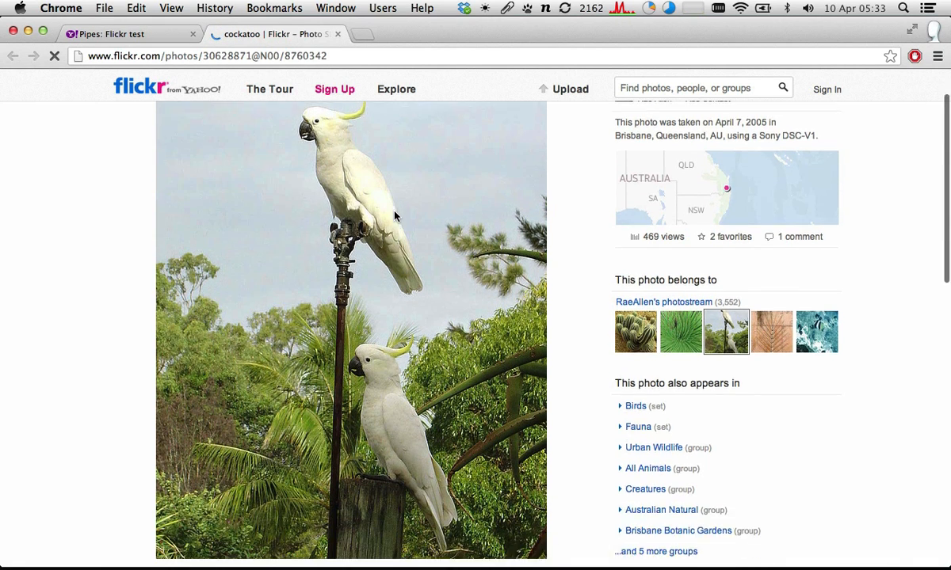
{"action": "scroll", "coordinate": [394, 214], "scroll_direction": "down", "scroll_amount": 5}
{"action": "scroll", "coordinate": [395, 214], "scroll_direction": "up", "scroll_amount": 6}
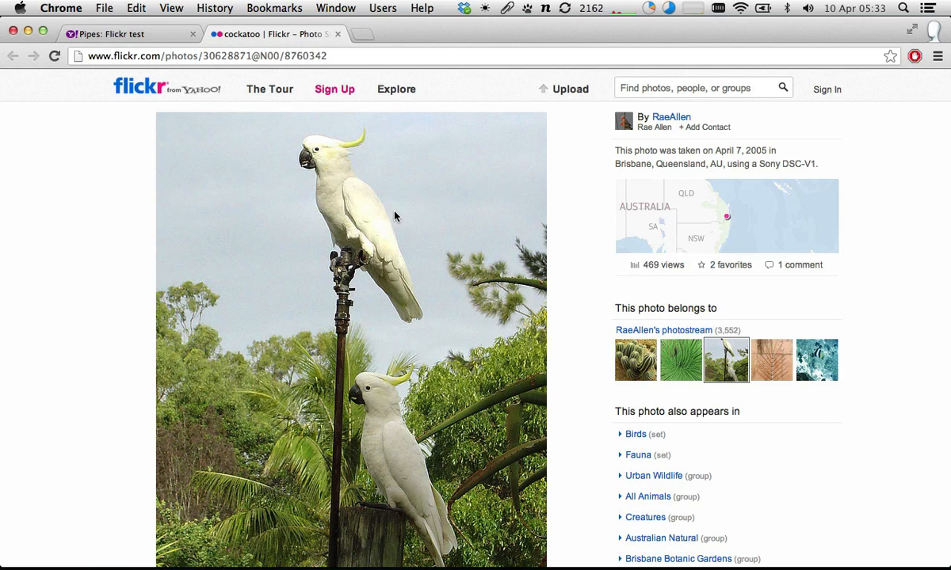
{"action": "key", "text": "super+w"}
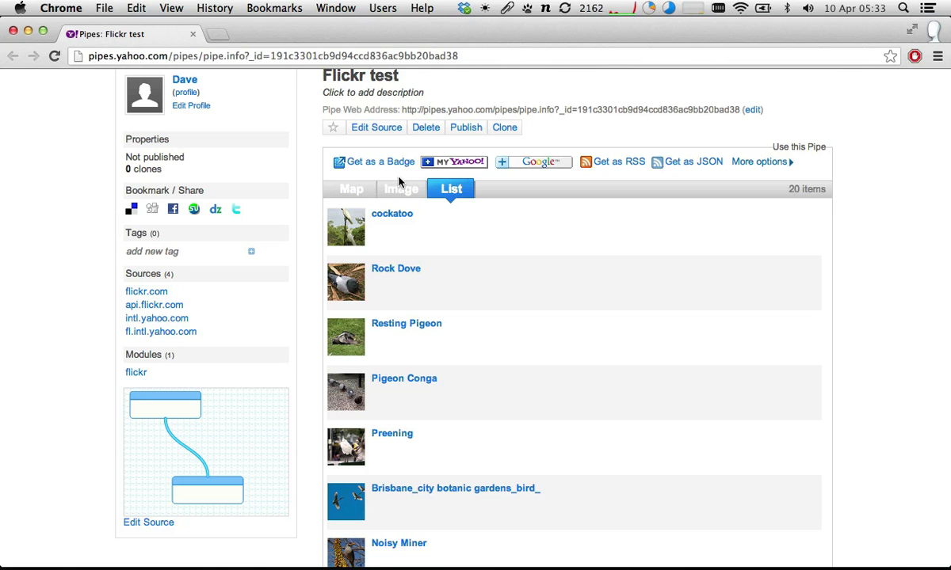
- Browse the results as images from Rock Dove through Preening, and return to the map, panning it to reveal more of eastern Brisbane
{"action": "left_click", "coordinate": [400, 189]}
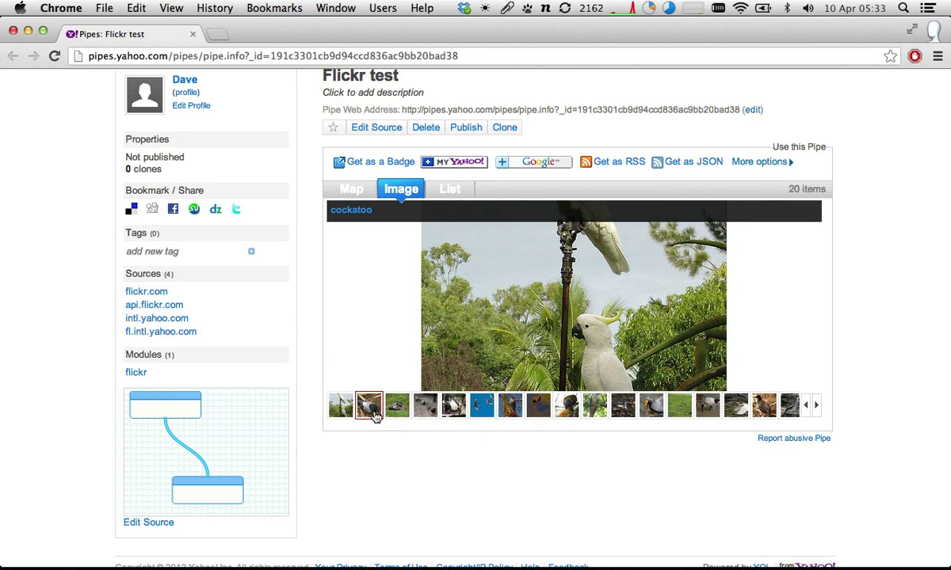
{"action": "left_click", "coordinate": [368, 405]}
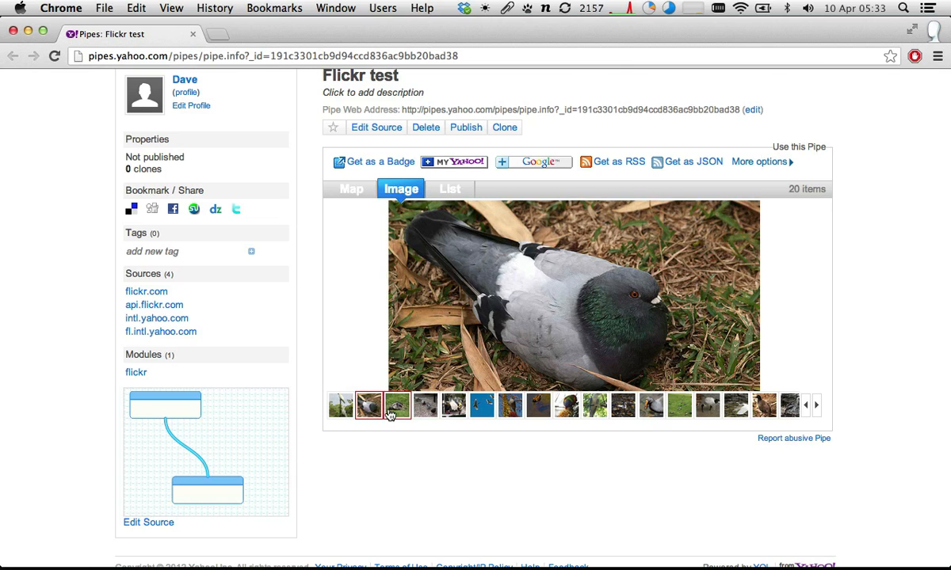
{"action": "left_click", "coordinate": [390, 414]}
{"action": "left_click", "coordinate": [432, 410]}
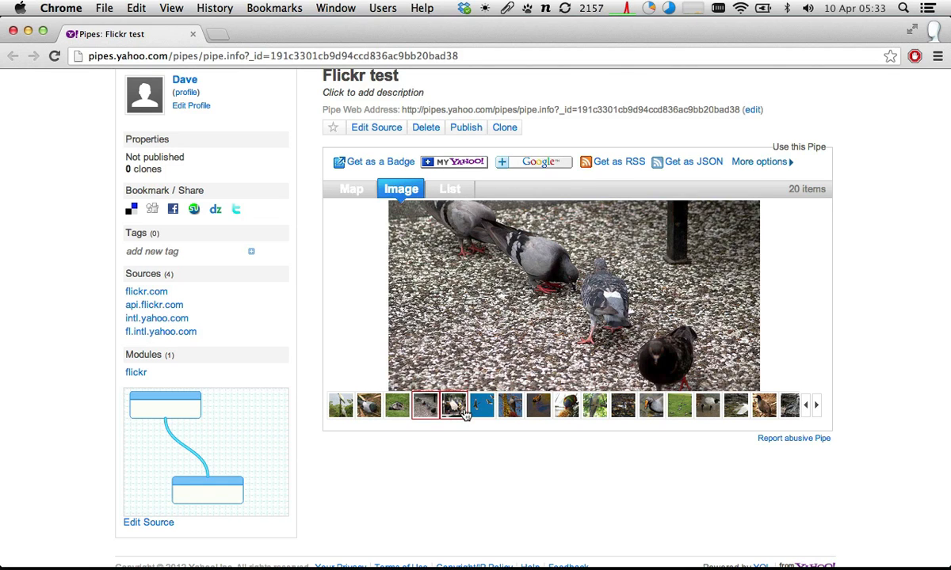
{"action": "left_click", "coordinate": [463, 412]}
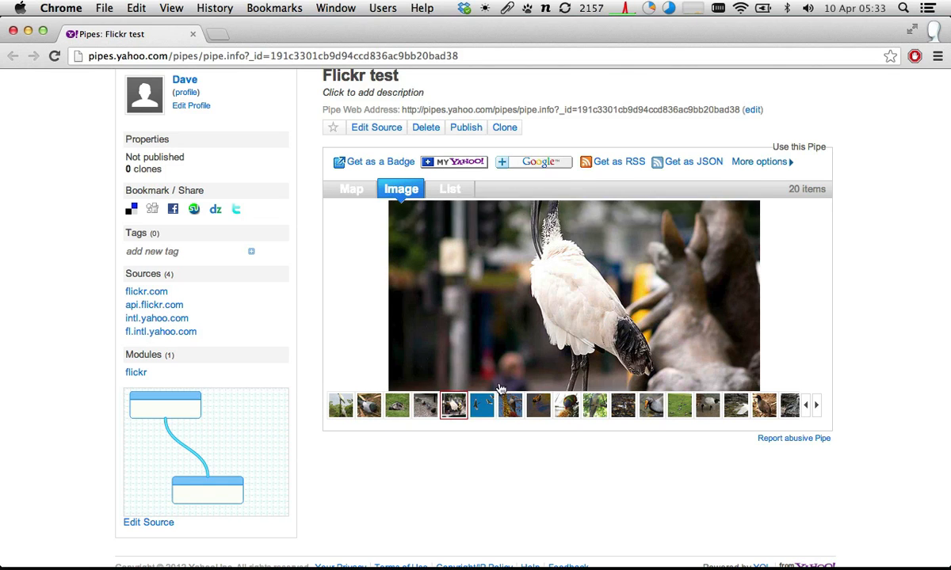
{"action": "left_click", "coordinate": [351, 188]}
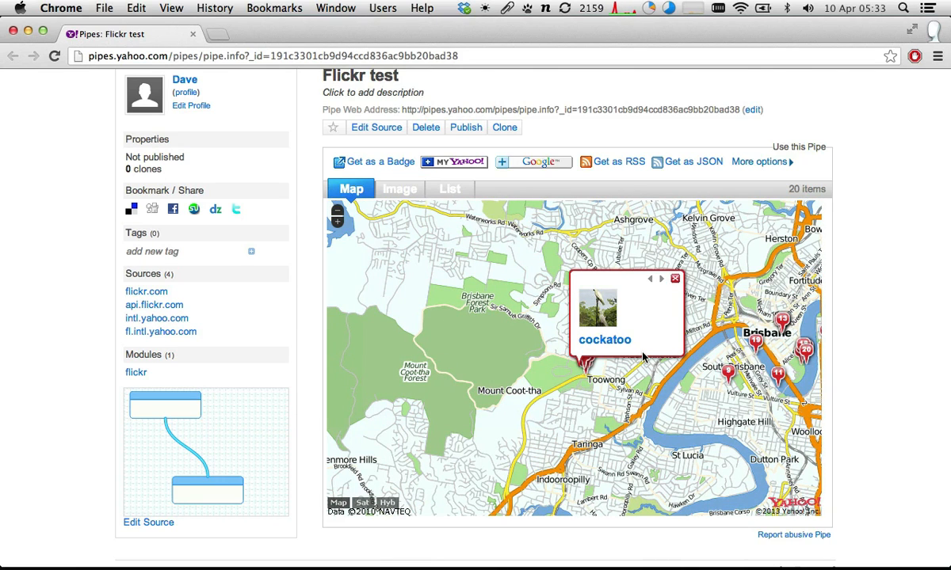
{"action": "left_click_drag", "start_coordinate": [687, 428], "coordinate": [596, 452]}
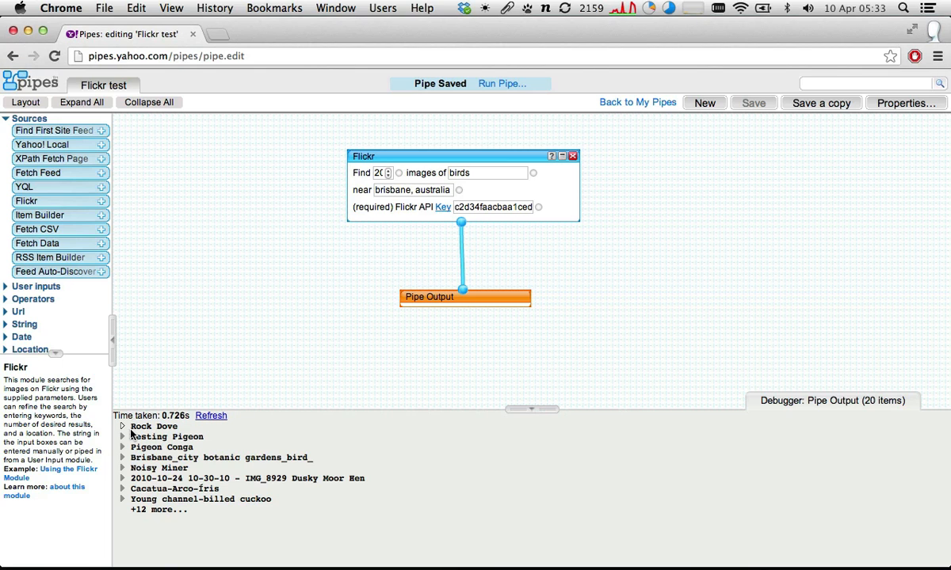
- Switch to the pipe editor and examine the fields of the Rock Dove item in the debugger
{"action": "left_click", "coordinate": [125, 427]}
{"action": "scroll", "coordinate": [182, 478], "scroll_direction": "down", "scroll_amount": 3}
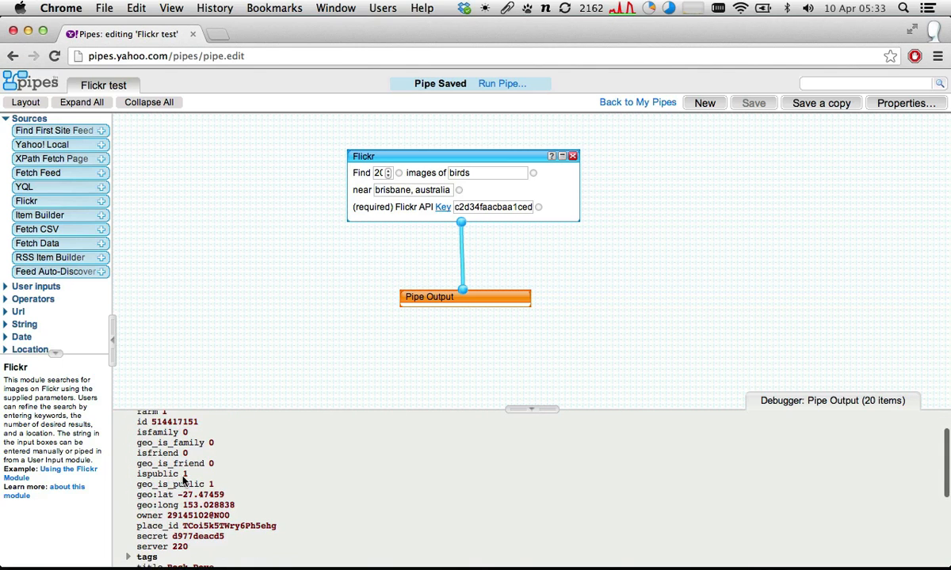
{"action": "scroll", "coordinate": [182, 477], "scroll_direction": "down", "scroll_amount": 2}
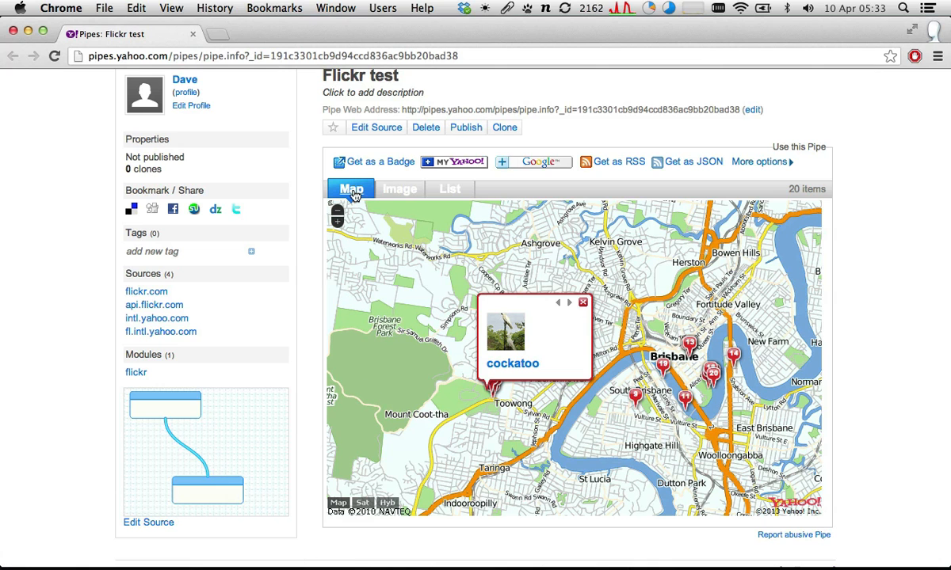
- Compare the image, list and map views on the pipe's results page, and pan the map towards eastern Brisbane
{"action": "left_click", "coordinate": [420, 191]}
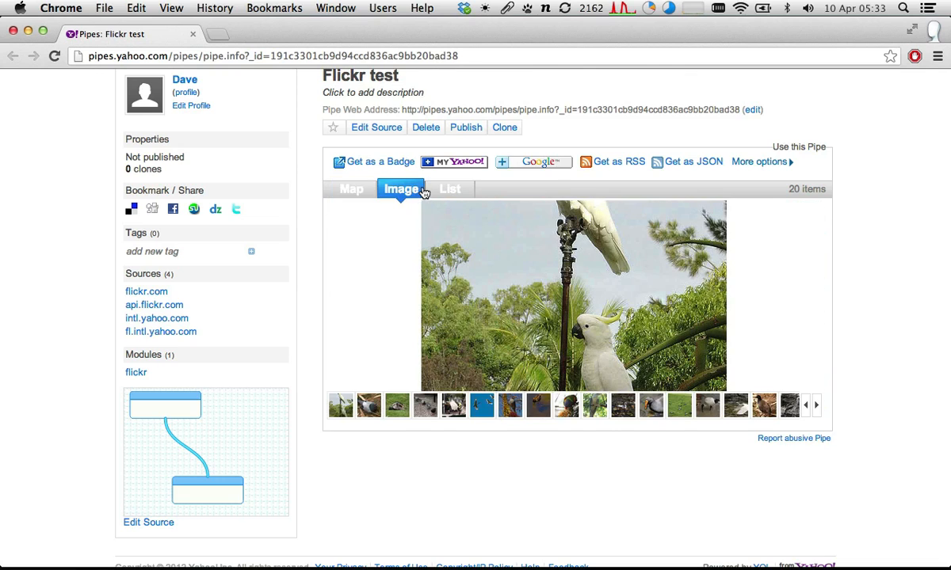
{"action": "left_click", "coordinate": [446, 190]}
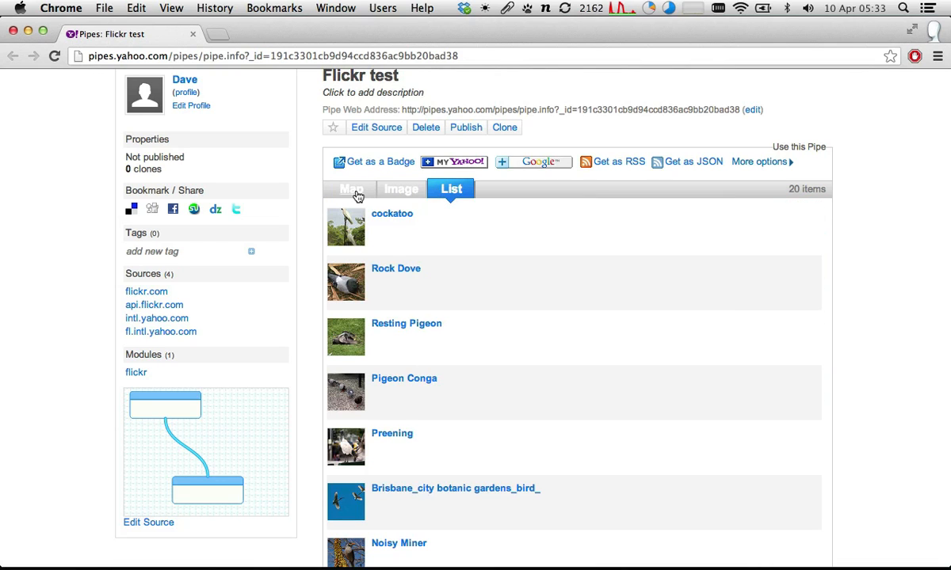
{"action": "left_click", "coordinate": [354, 193]}
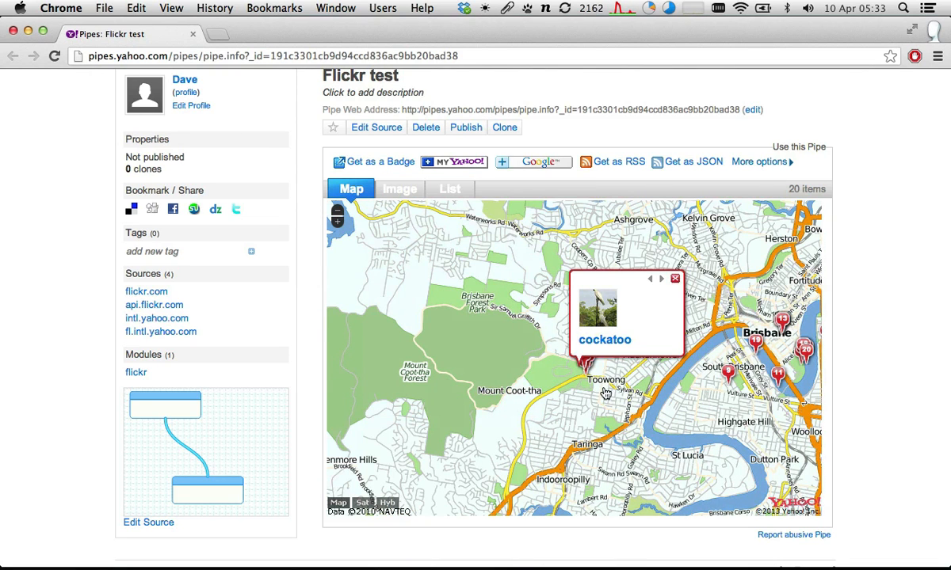
{"action": "scroll", "coordinate": [606, 393], "scroll_direction": "down", "scroll_amount": 1}
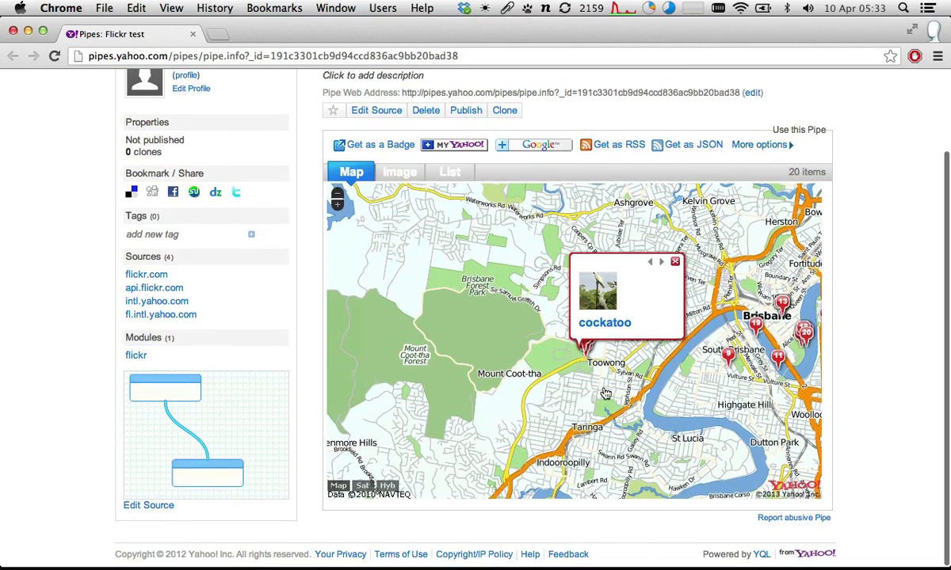
{"action": "left_click_drag", "start_coordinate": [598, 393], "coordinate": [526, 385]}
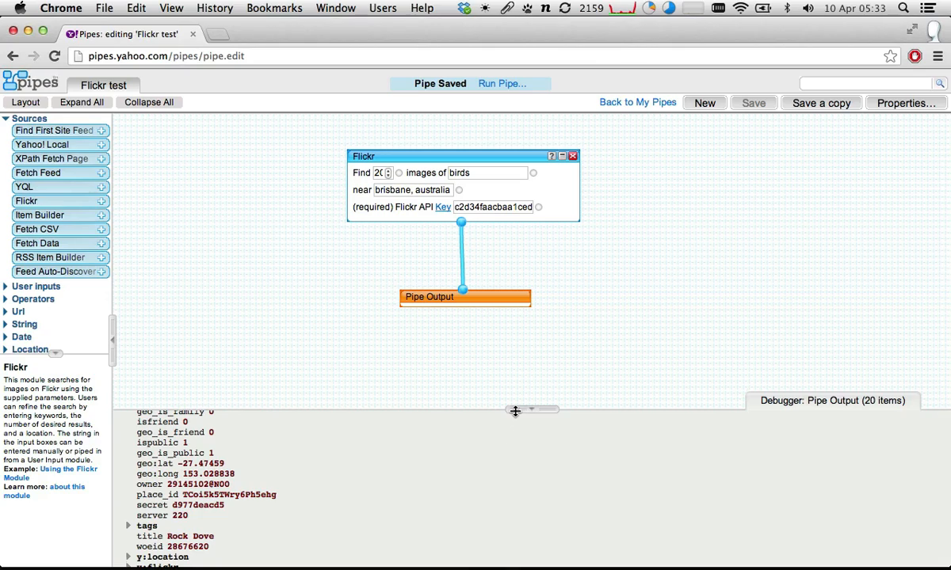
- Enlarge the debugger in the pipe editor, and highlight the cockatoo title in the list view of the pipe's results page
{"action": "left_click_drag", "start_coordinate": [515, 411], "coordinate": [516, 342]}
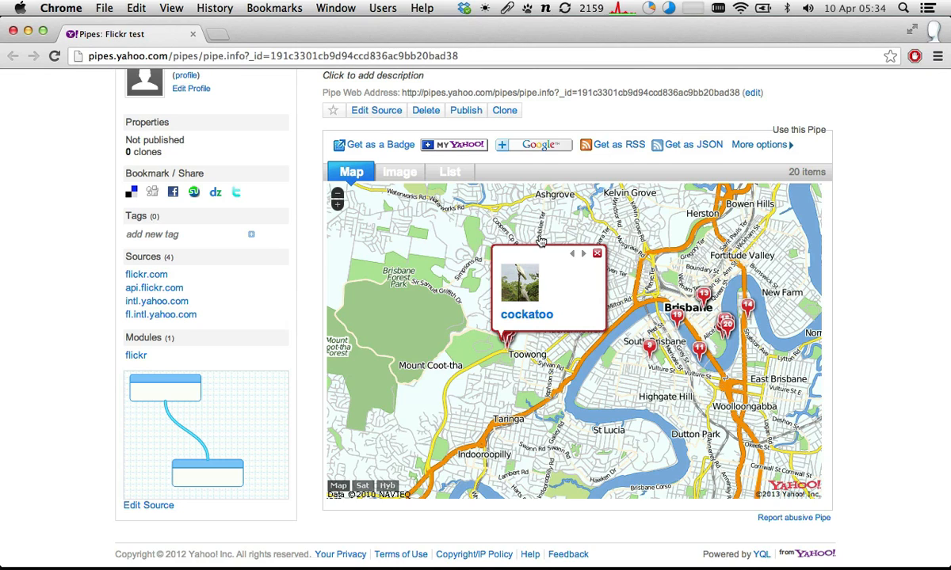
{"action": "left_click", "coordinate": [459, 179]}
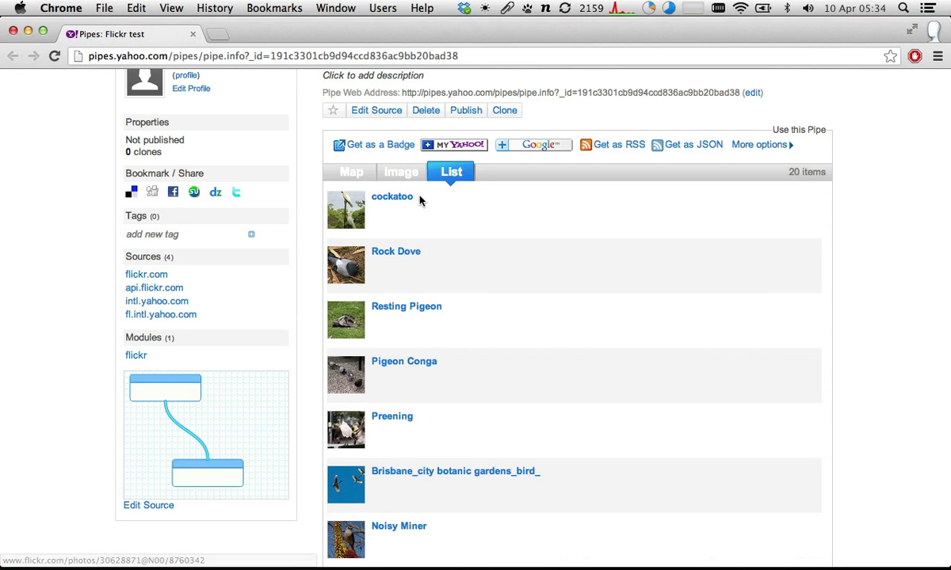
{"action": "left_click_drag", "start_coordinate": [417, 199], "coordinate": [368, 196]}
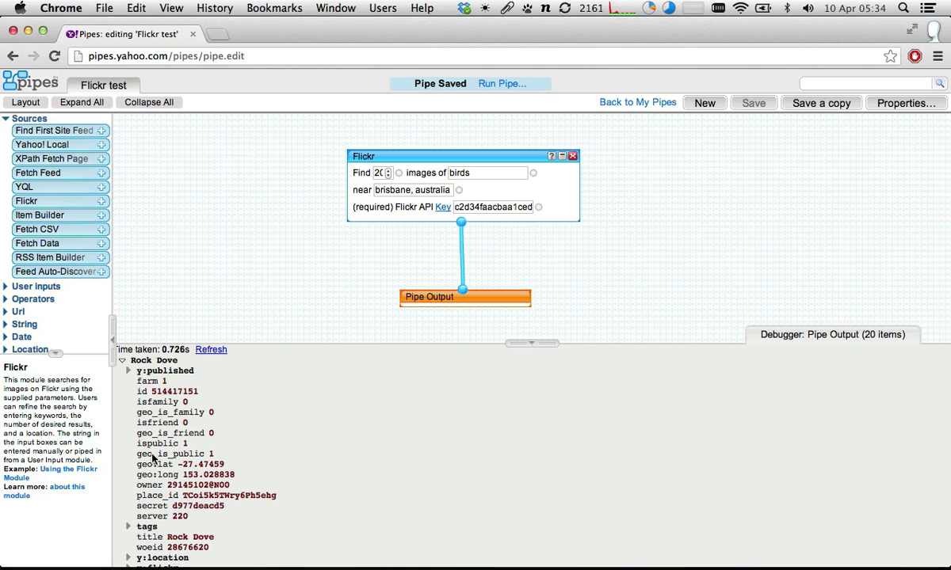
- Highlight the title field of the Rock Dove item in the pipe editor's debugger, and collapse and reopen the item to examine its fields
{"action": "scroll", "coordinate": [143, 474], "scroll_direction": "down", "scroll_amount": 1}
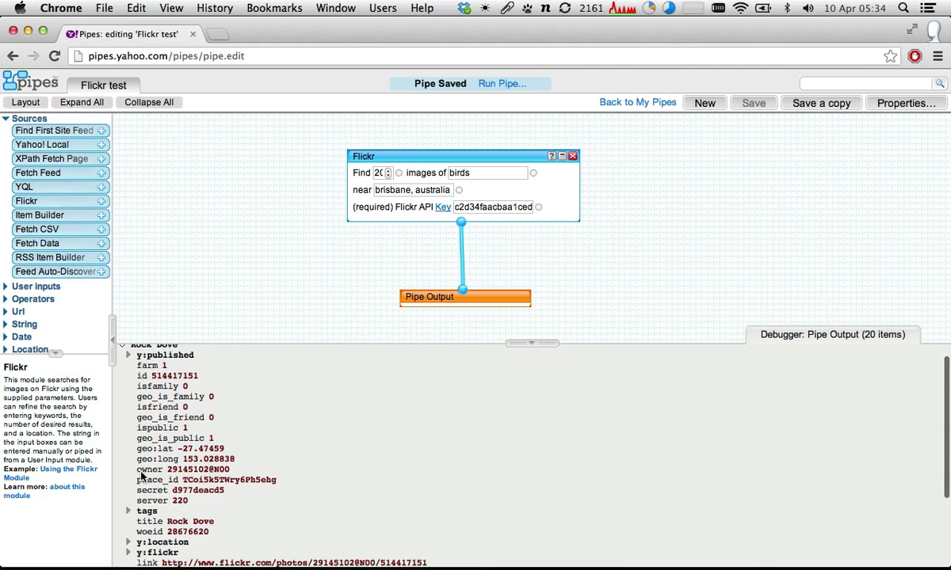
{"action": "scroll", "coordinate": [141, 476], "scroll_direction": "down", "scroll_amount": 5}
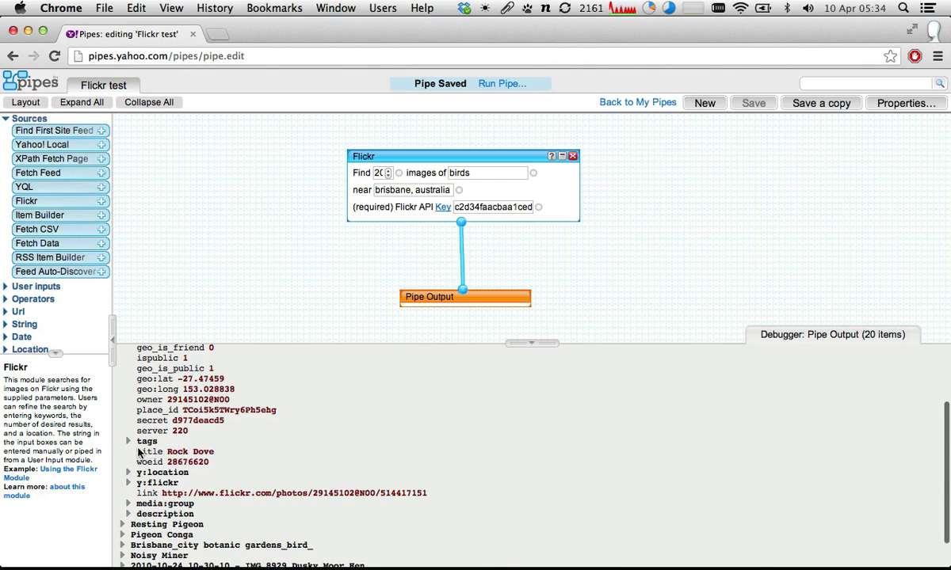
{"action": "left_click_drag", "start_coordinate": [136, 451], "coordinate": [219, 450]}
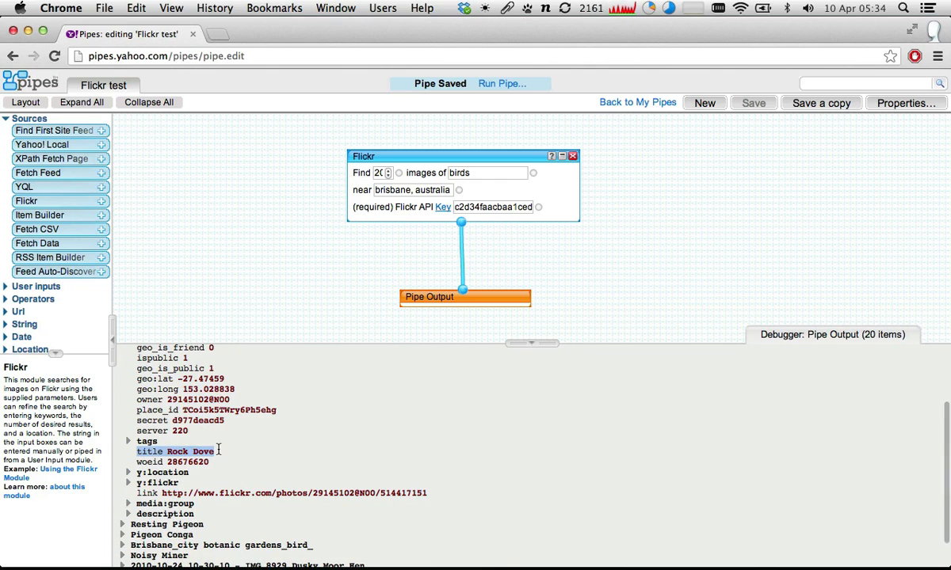
{"action": "scroll", "coordinate": [159, 380], "scroll_direction": "up", "scroll_amount": 6}
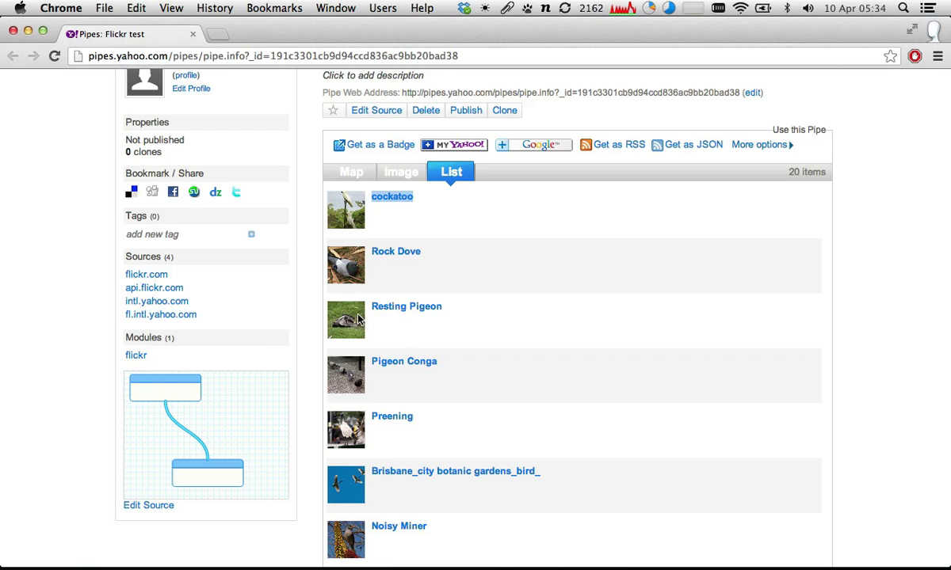
{"action": "scroll", "coordinate": [361, 318], "scroll_direction": "up", "scroll_amount": 2}
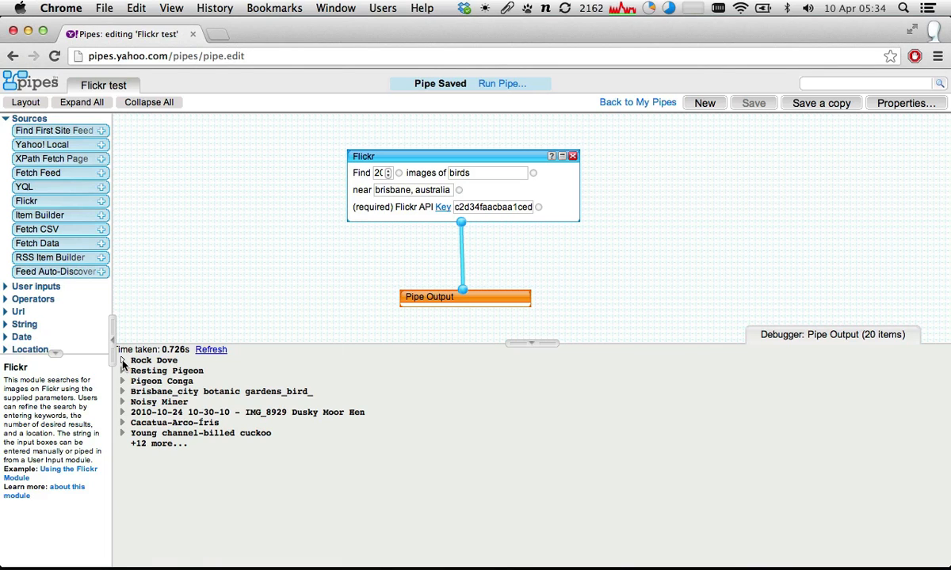
{"action": "left_click", "coordinate": [123, 362]}
{"action": "scroll", "coordinate": [139, 400], "scroll_direction": "down", "scroll_amount": 5}
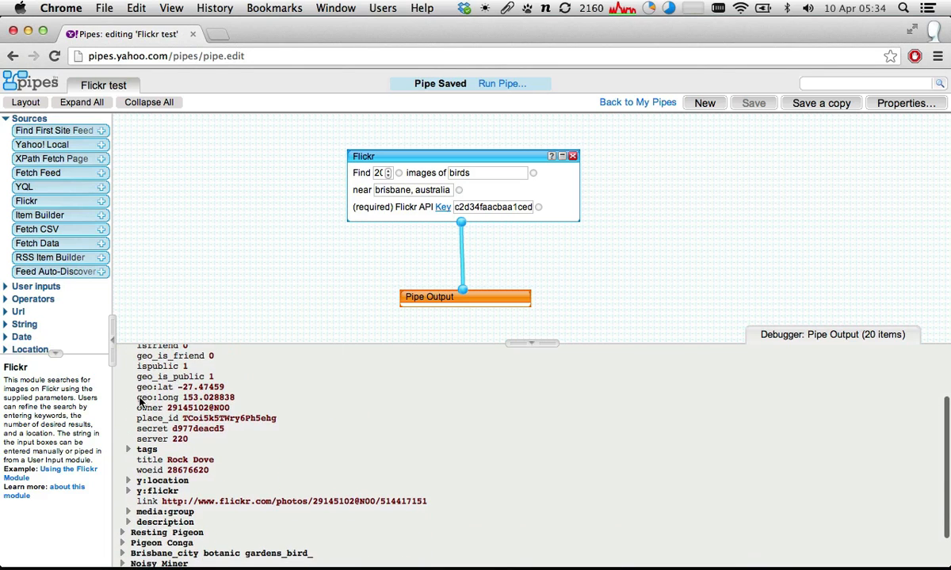
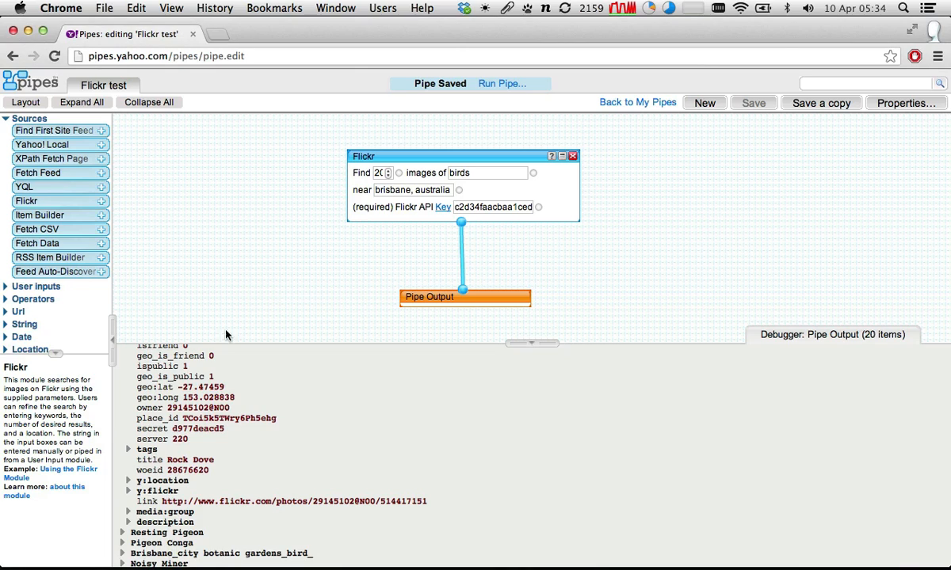
- Expand the description of the Rock Dove item in the debugger and compare its source and HTML views
{"action": "scroll", "coordinate": [132, 488], "scroll_direction": "down", "scroll_amount": 3}
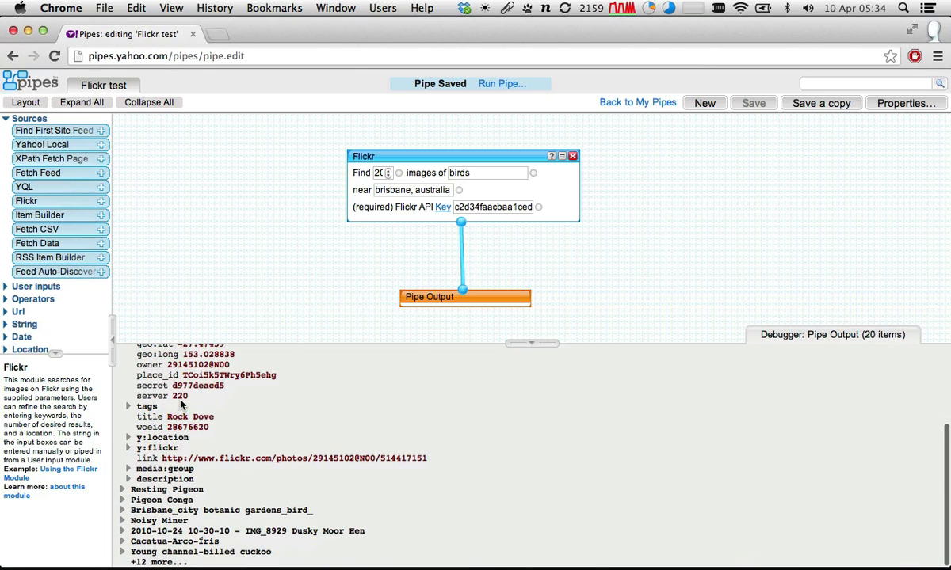
{"action": "left_click", "coordinate": [129, 480]}
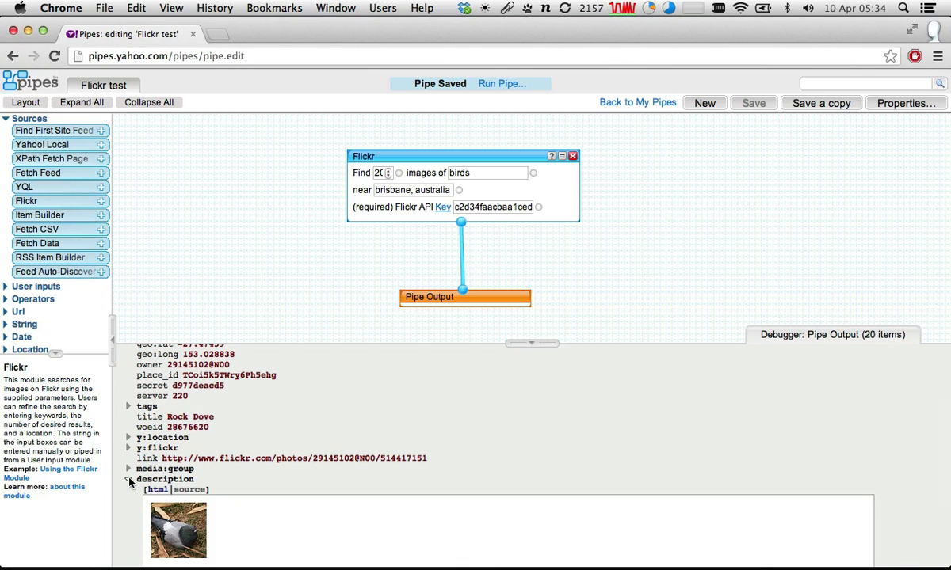
{"action": "scroll", "coordinate": [131, 484], "scroll_direction": "down", "scroll_amount": 5}
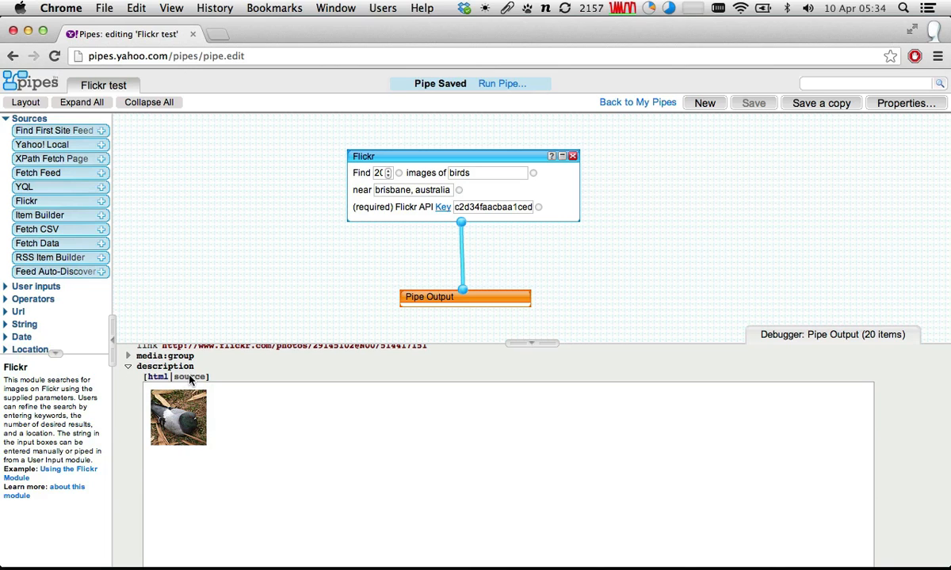
{"action": "left_click", "coordinate": [191, 378]}
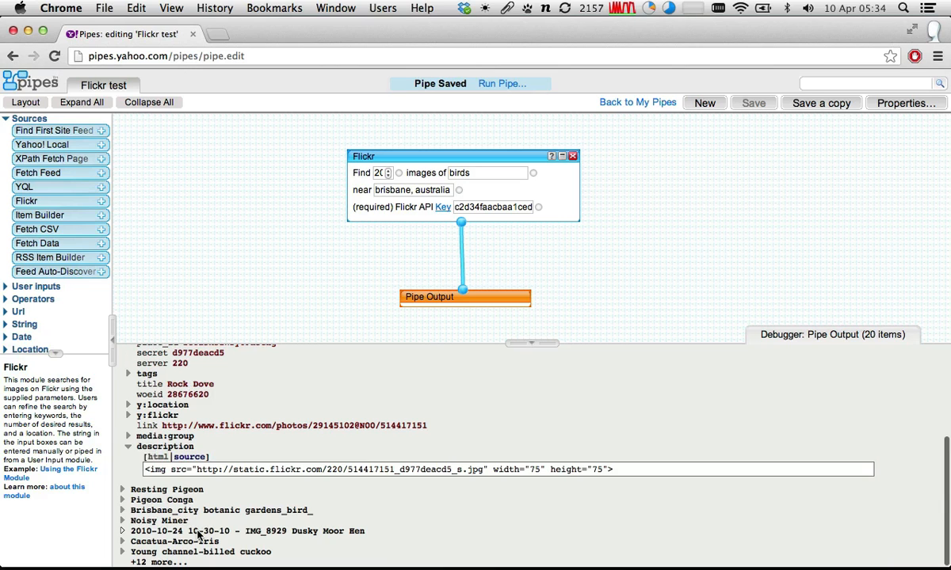
{"action": "left_click", "coordinate": [163, 459]}
- Switch to the pipe's results page and show the photos in the image view
{"action": "key", "text": "super+grave"}
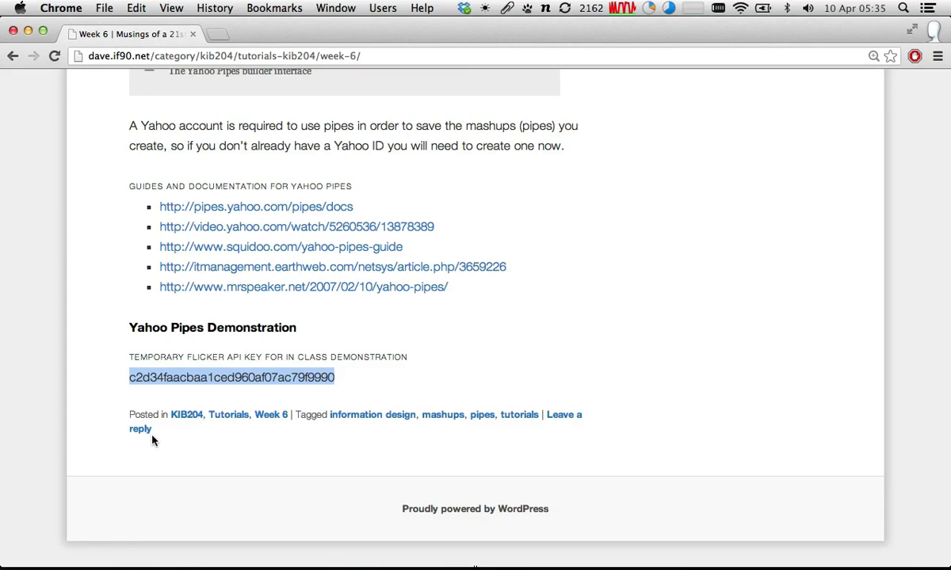
{"action": "key", "text": "super+grave"}
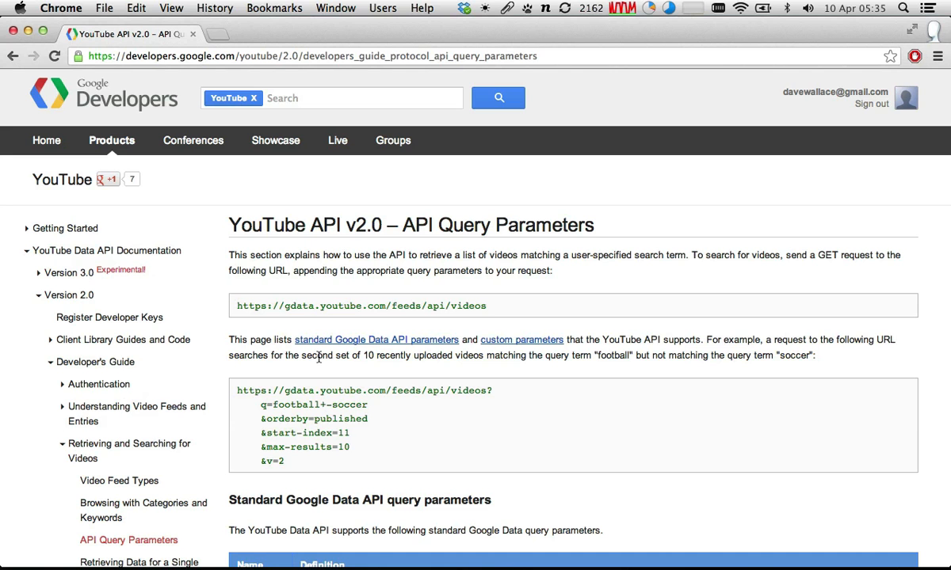
{"action": "key", "text": "super+grave"}
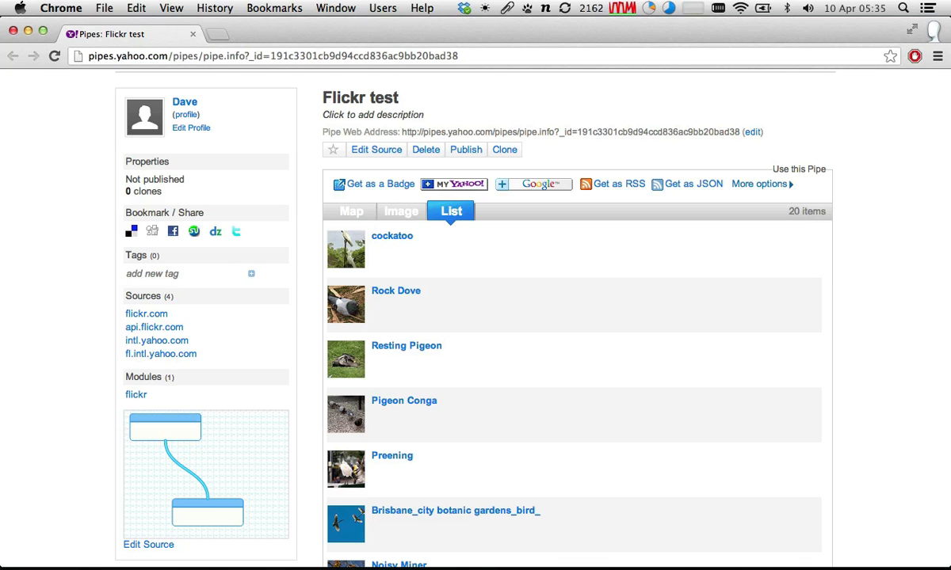
{"action": "left_click", "coordinate": [412, 215]}
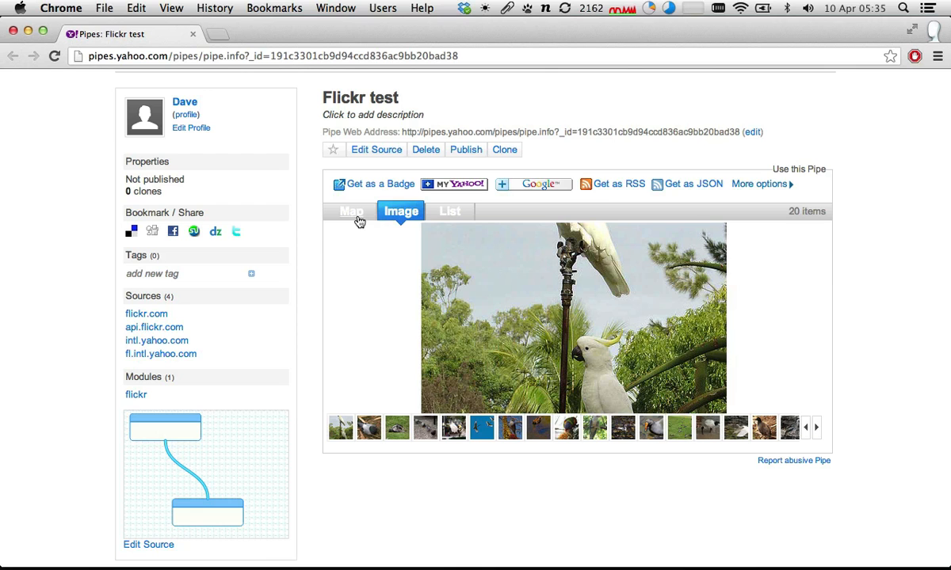
- Return to the pipe editor, collapse the Rock Dove description, and expand media:group down to entry 0 of media:content
{"action": "key", "text": "super+grave"}
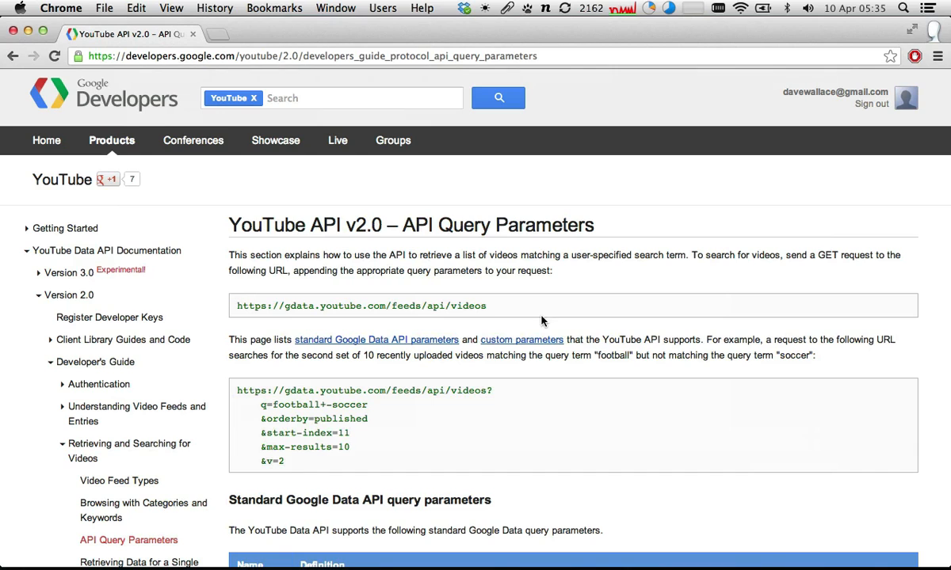
{"action": "key", "text": "super+grave"}
{"action": "key", "text": "super+grave"}
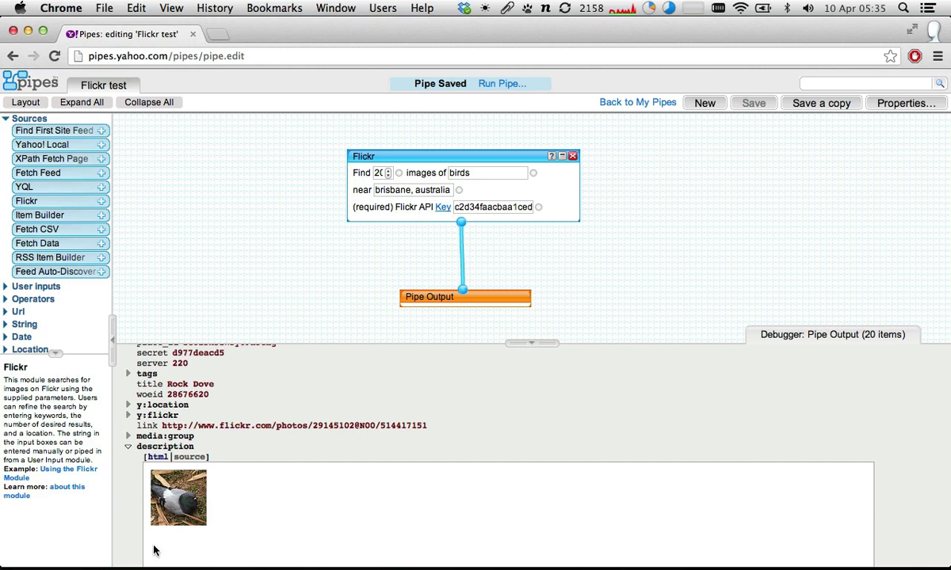
{"action": "left_click", "coordinate": [129, 447]}
{"action": "scroll", "coordinate": [133, 436], "scroll_direction": "up", "scroll_amount": 5}
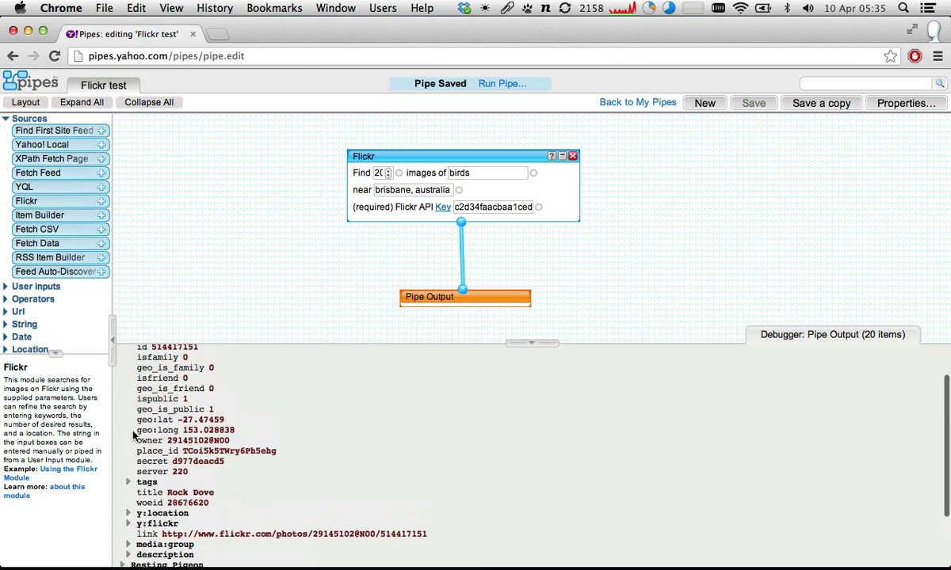
{"action": "scroll", "coordinate": [132, 436], "scroll_direction": "down", "scroll_amount": 5}
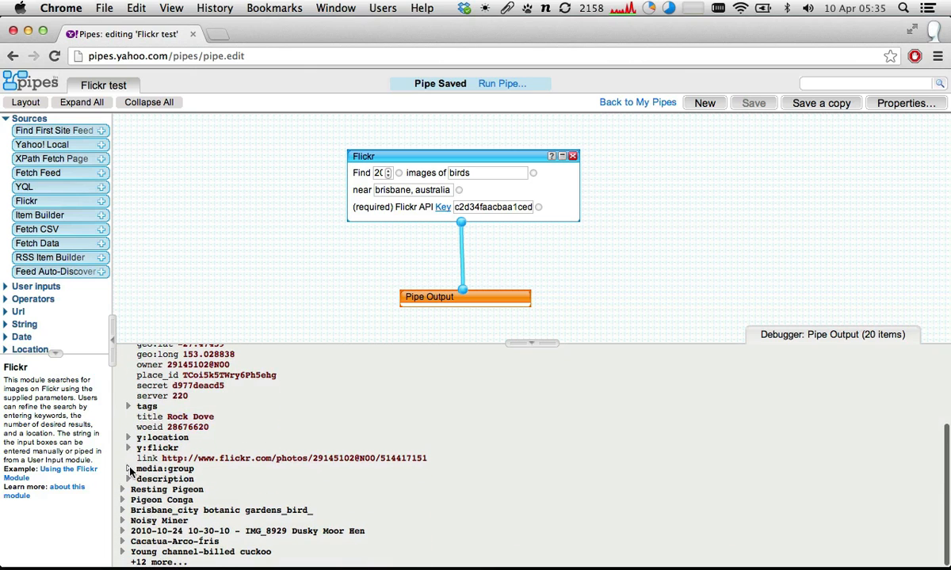
{"action": "left_click", "coordinate": [128, 469]}
{"action": "scroll", "coordinate": [128, 470], "scroll_direction": "down", "scroll_amount": 2}
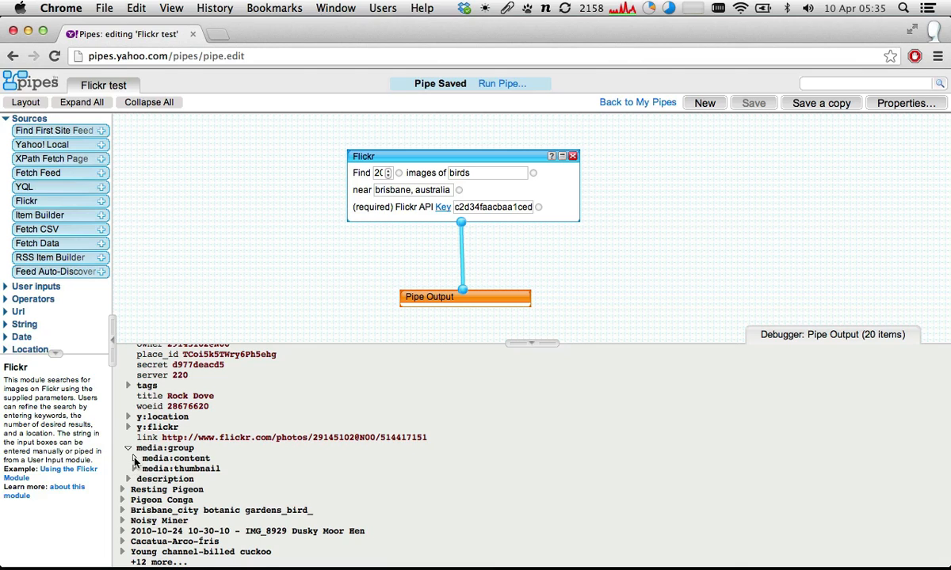
{"action": "left_click", "coordinate": [134, 459]}
{"action": "left_click", "coordinate": [139, 468]}
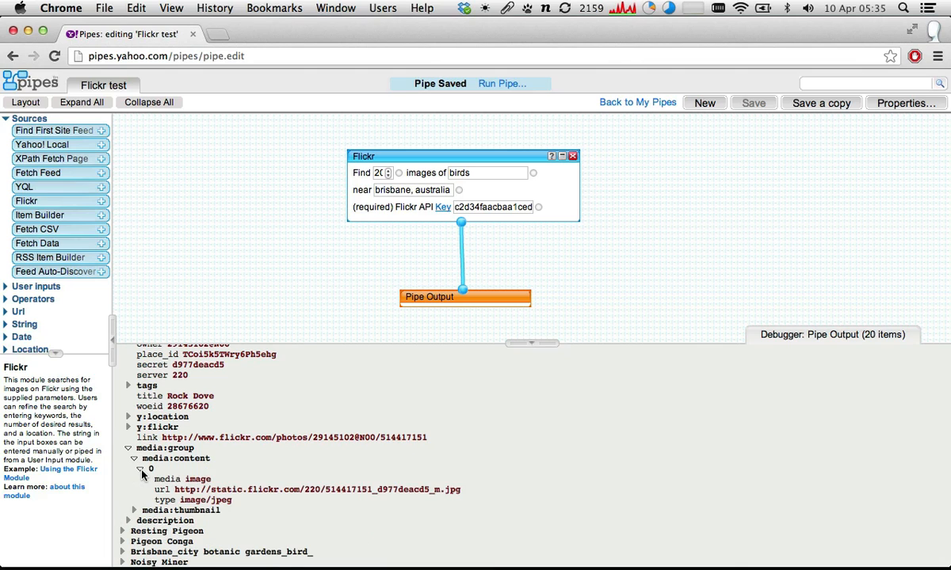
- Copy the media:content image URL to view the photo in a separate browser window, and collapse media:group back in the debugger
{"action": "scroll", "coordinate": [133, 439], "scroll_direction": "down", "scroll_amount": 3}
{"action": "left_click_drag", "start_coordinate": [177, 449], "coordinate": [274, 448]}
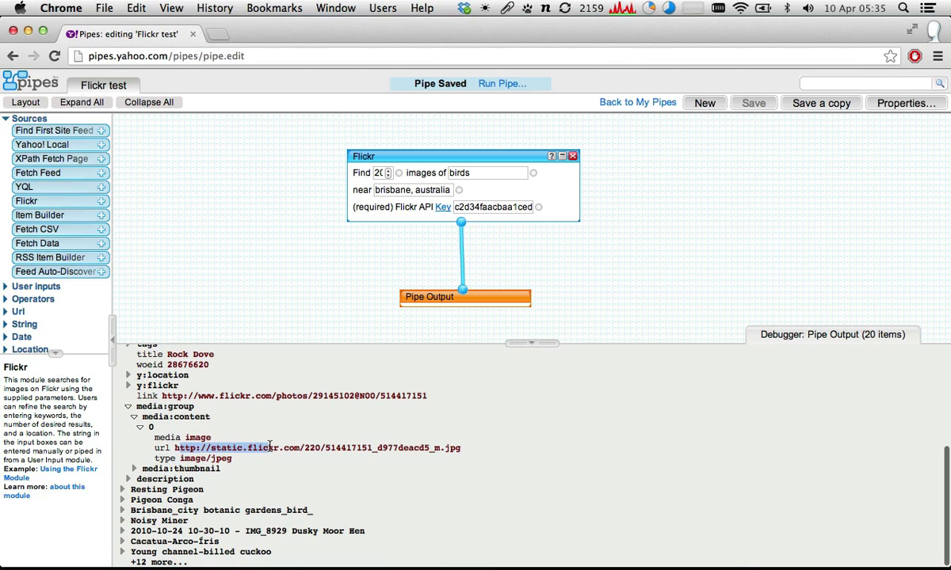
{"action": "left_click_drag", "start_coordinate": [462, 448], "coordinate": [173, 448]}
{"action": "key", "text": "super+c"}
{"action": "key", "text": "super+n"}
{"action": "key", "text": "super+v"}
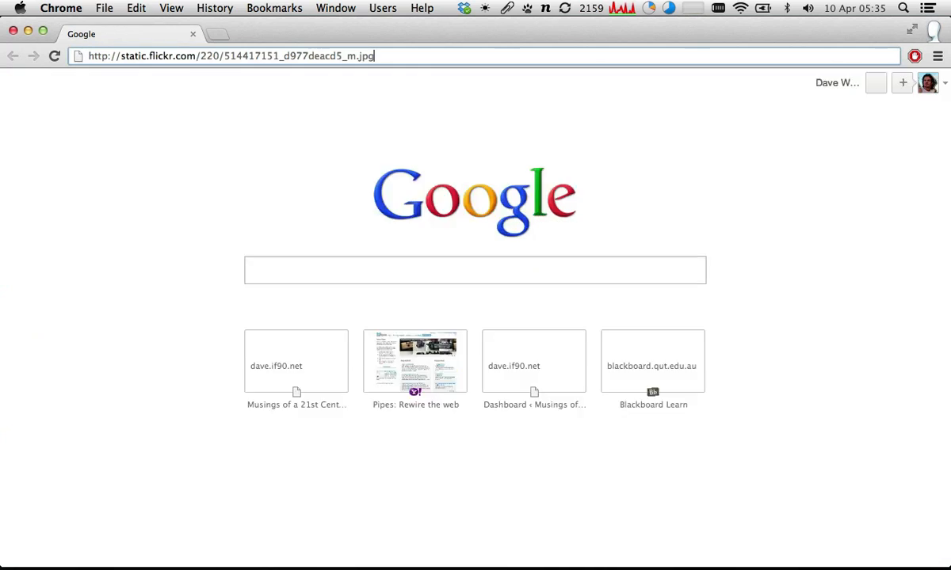
{"action": "key", "text": "Return"}
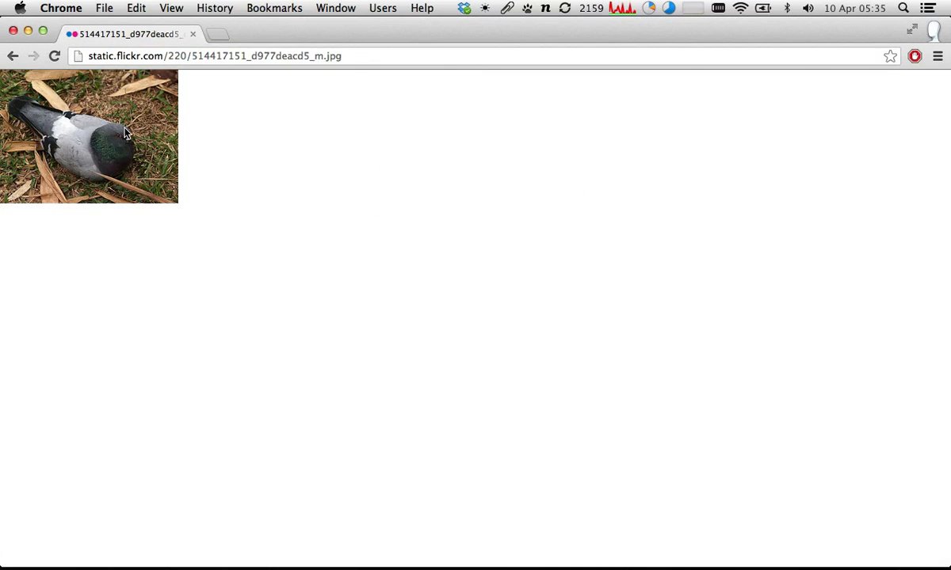
{"action": "key", "text": "super+w"}
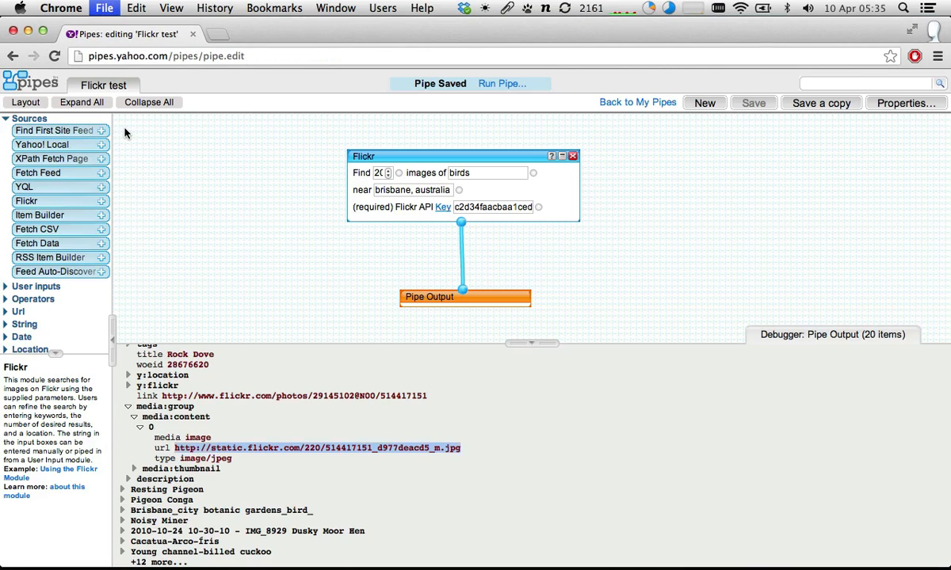
{"action": "scroll", "coordinate": [157, 420], "scroll_direction": "up", "scroll_amount": 2}
{"action": "left_click", "coordinate": [123, 422]}
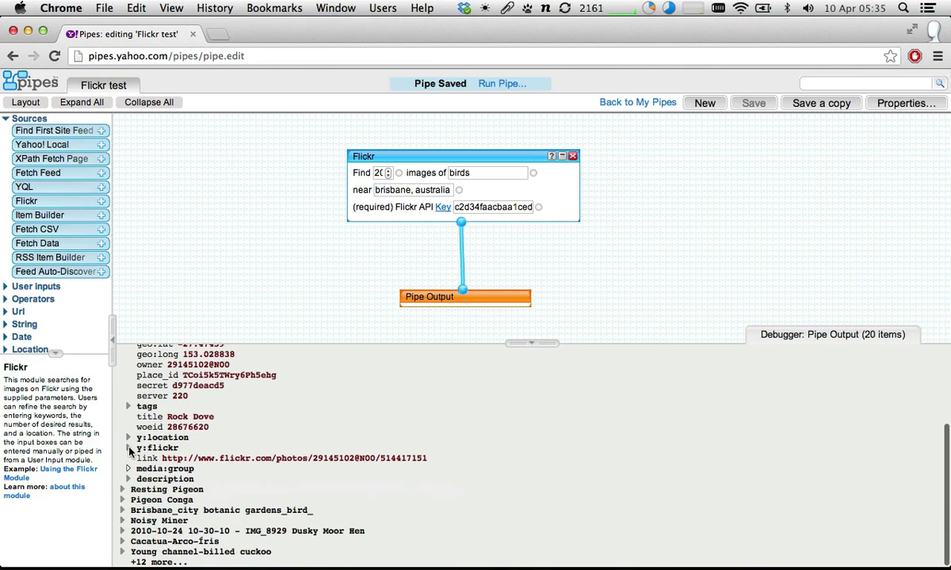
- Show the map view on the pipe's results page, and open and close the details of the South Brisbane marker
{"action": "key", "text": "super+Tab"}
{"action": "key", "text": "super+grave"}
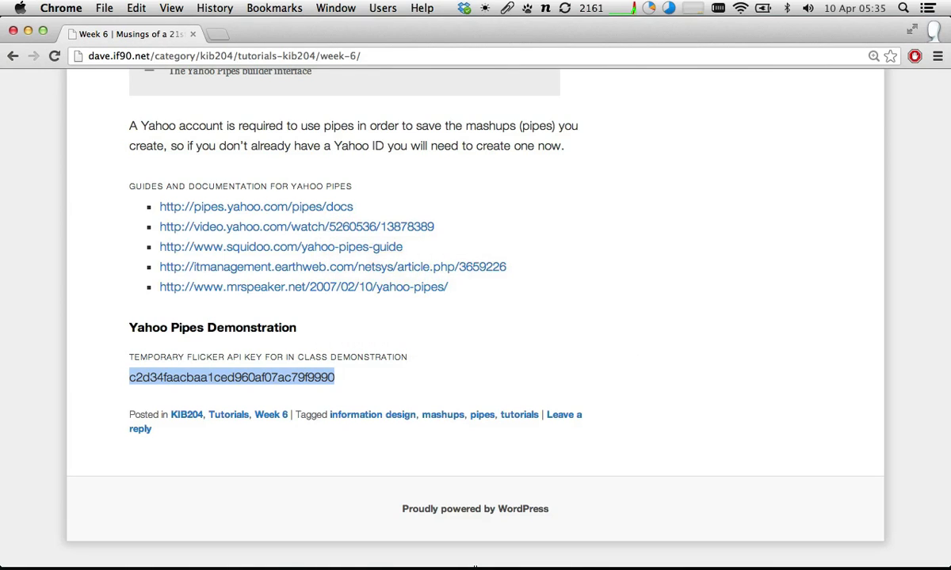
{"action": "key", "text": "super+grave"}
{"action": "key", "text": "super+grave"}
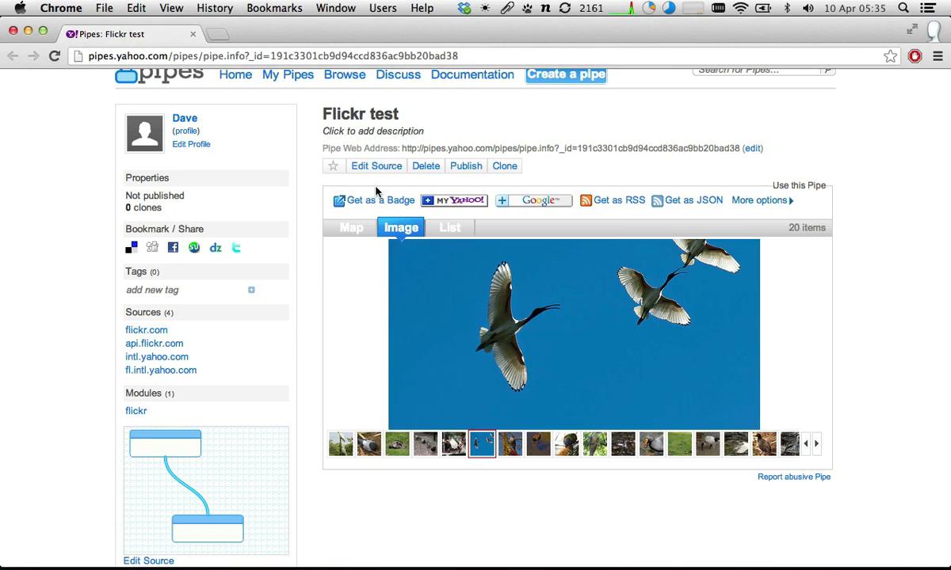
{"action": "left_click", "coordinate": [353, 229]}
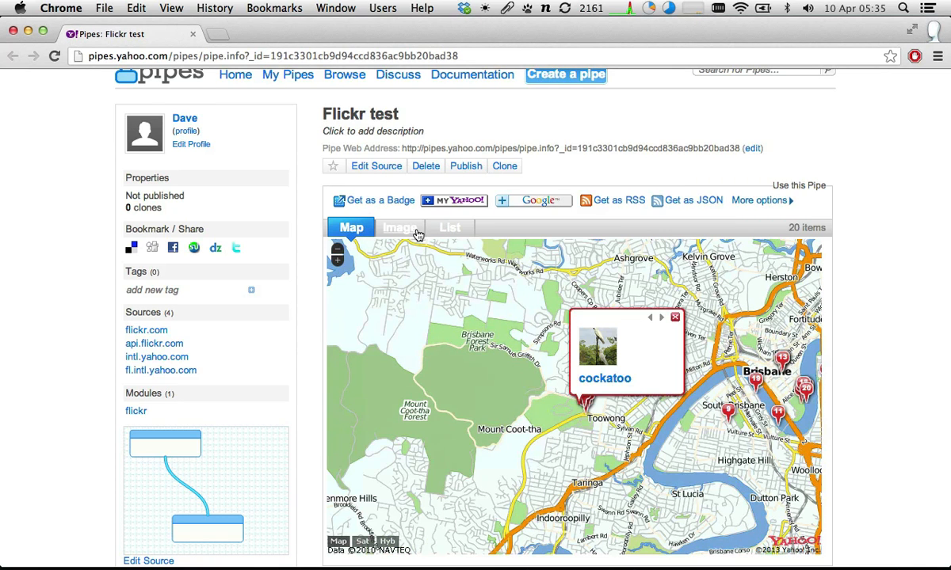
{"action": "left_click", "coordinate": [728, 409]}
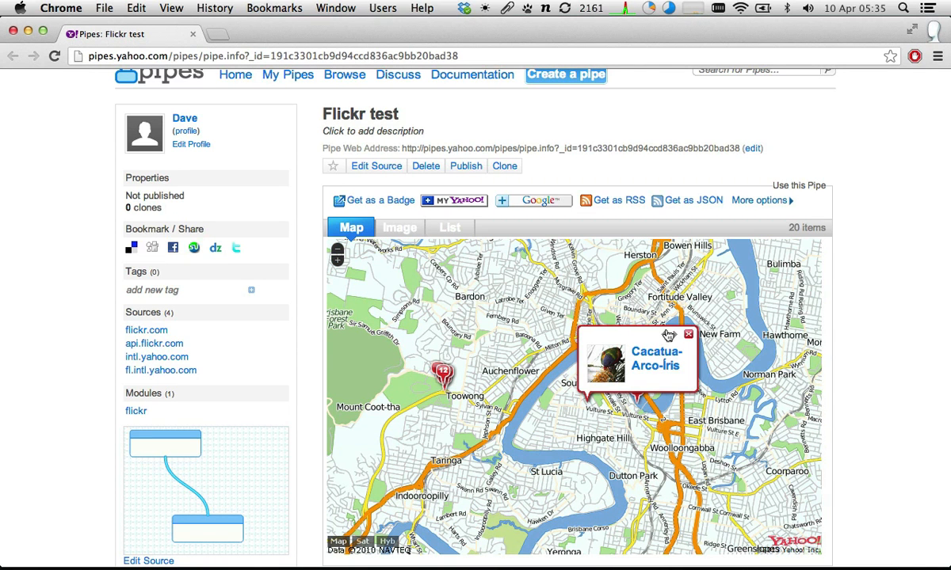
{"action": "left_click", "coordinate": [687, 335]}
- Expand y:location for the Rock Dove item in the pipe editor's debugger, and highlight its lat and lon fields
{"action": "key", "text": "super+grave"}
{"action": "key", "text": "super+grave"}
{"action": "key", "text": "super+grave"}
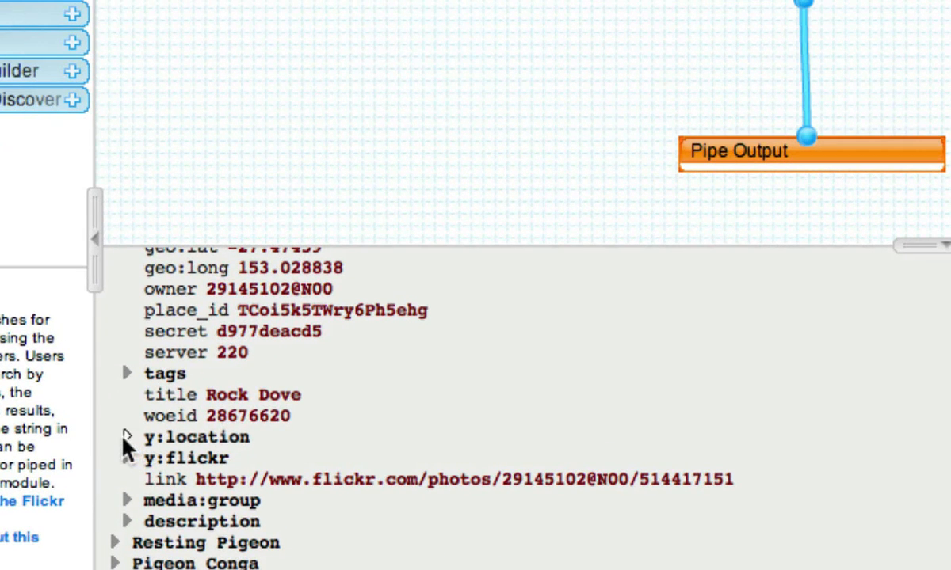
{"action": "left_click", "coordinate": [126, 437]}
{"action": "scroll", "coordinate": [122, 436], "scroll_direction": "down", "scroll_amount": 2}
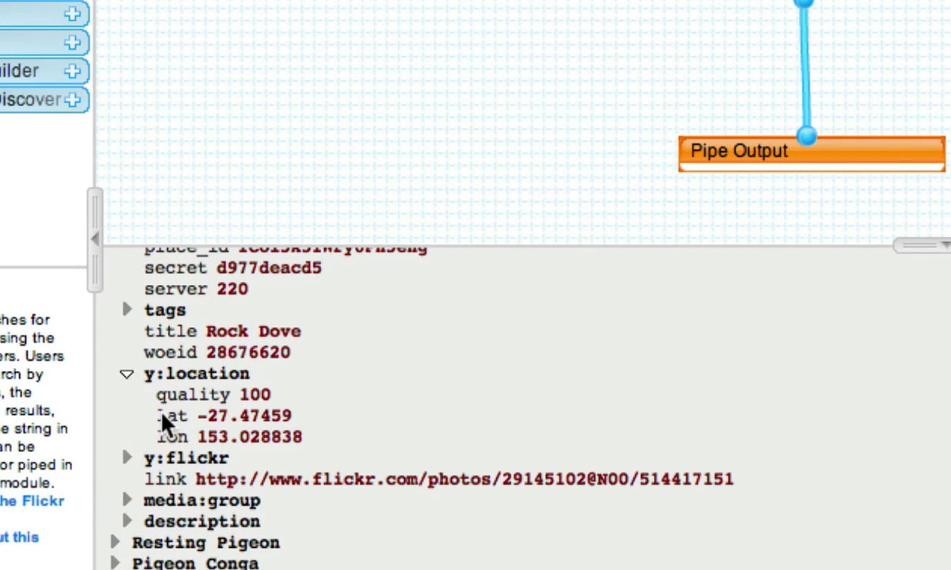
{"action": "double_click", "coordinate": [161, 418]}
{"action": "left_click", "coordinate": [162, 434]}
{"action": "double_click", "coordinate": [161, 438]}
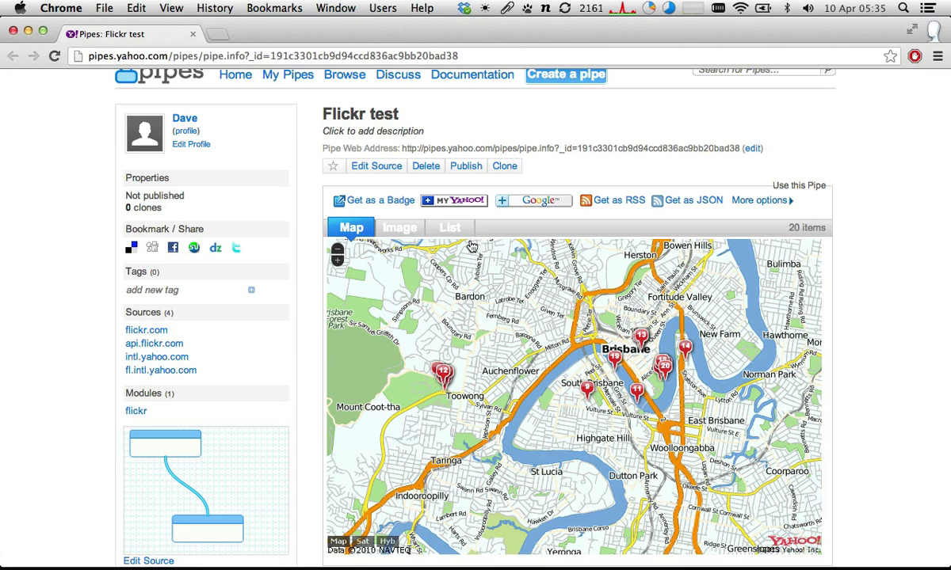
- Cycle through the image, list and map views on the pipe's results page
{"action": "left_click", "coordinate": [401, 227]}
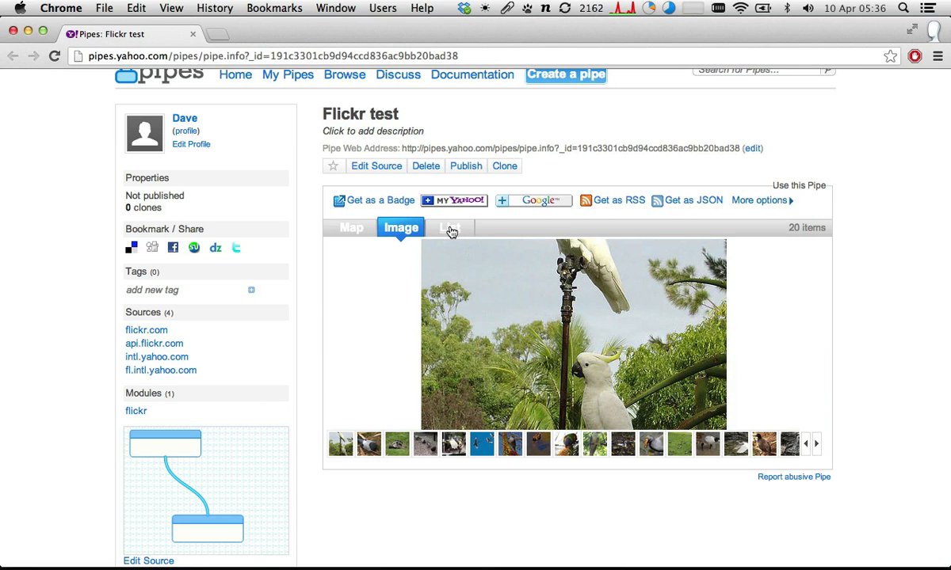
{"action": "left_click", "coordinate": [450, 230]}
{"action": "left_click", "coordinate": [414, 230]}
{"action": "left_click", "coordinate": [355, 229]}
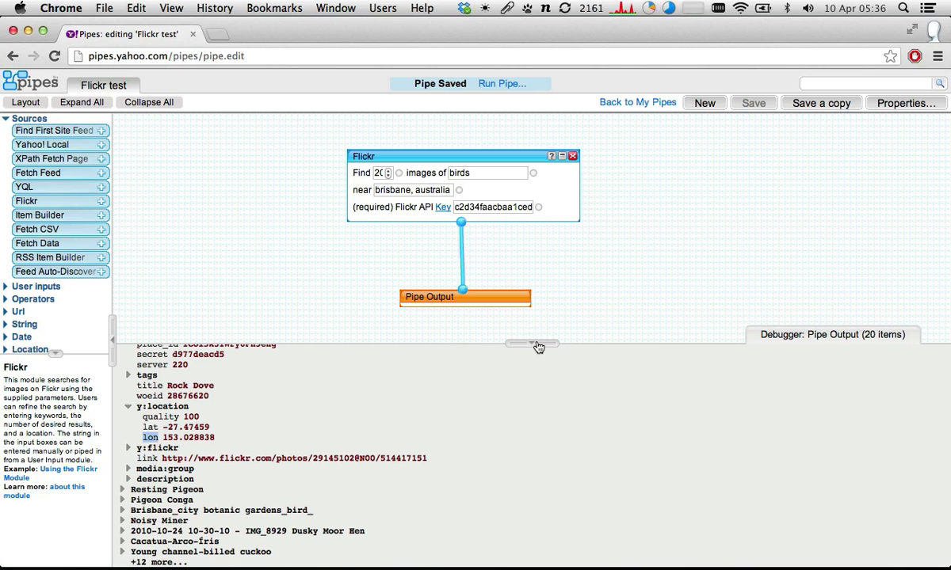
- Shrink the debugger in the pipe editor, and move the Pipe Output and Flickr modules lower on the canvas
{"action": "left_click_drag", "start_coordinate": [538, 346], "coordinate": [437, 484]}
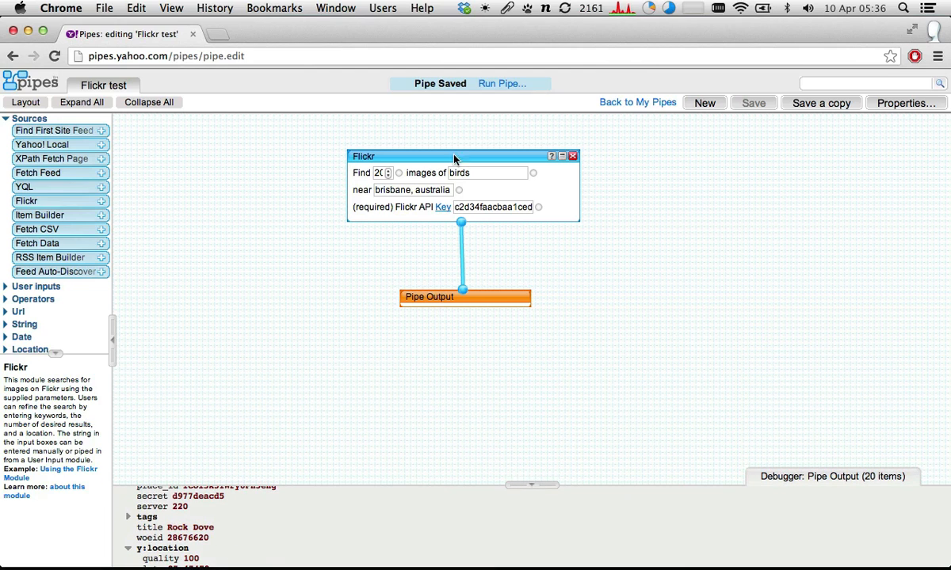
{"action": "left_click_drag", "start_coordinate": [481, 295], "coordinate": [475, 427]}
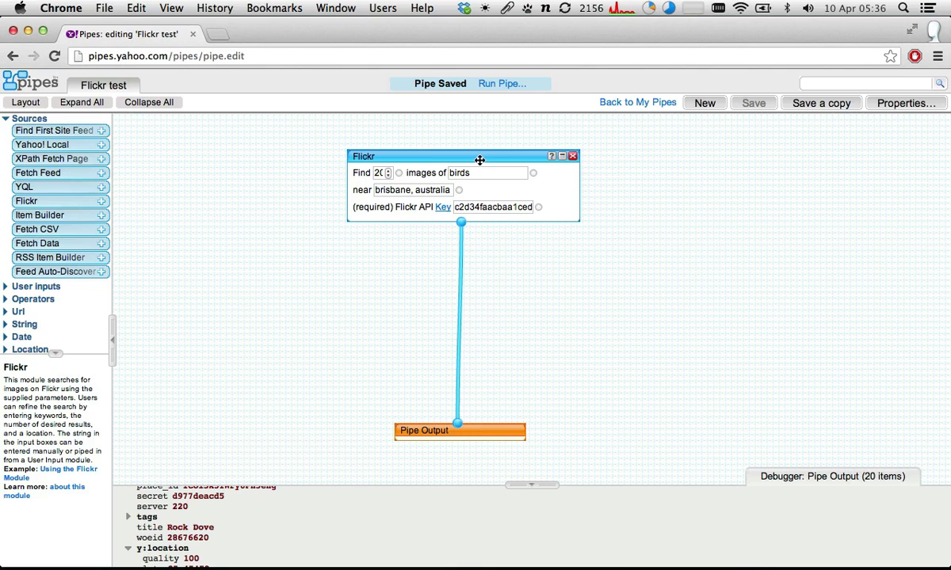
{"action": "left_click_drag", "start_coordinate": [480, 160], "coordinate": [477, 249]}
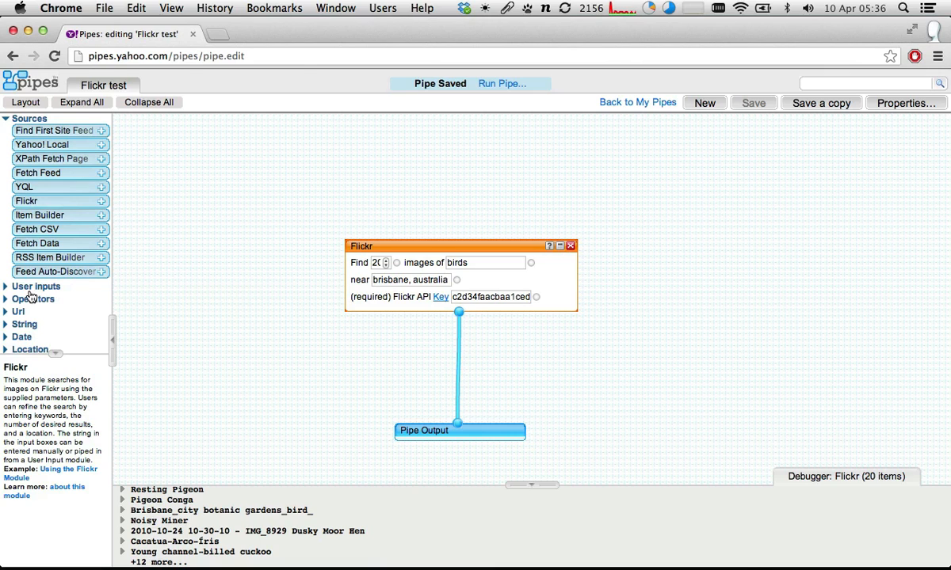
- List the User inputs modules instead of Sources, and highlight the Flickr module's search term, location and image count fields
{"action": "left_click", "coordinate": [5, 119]}
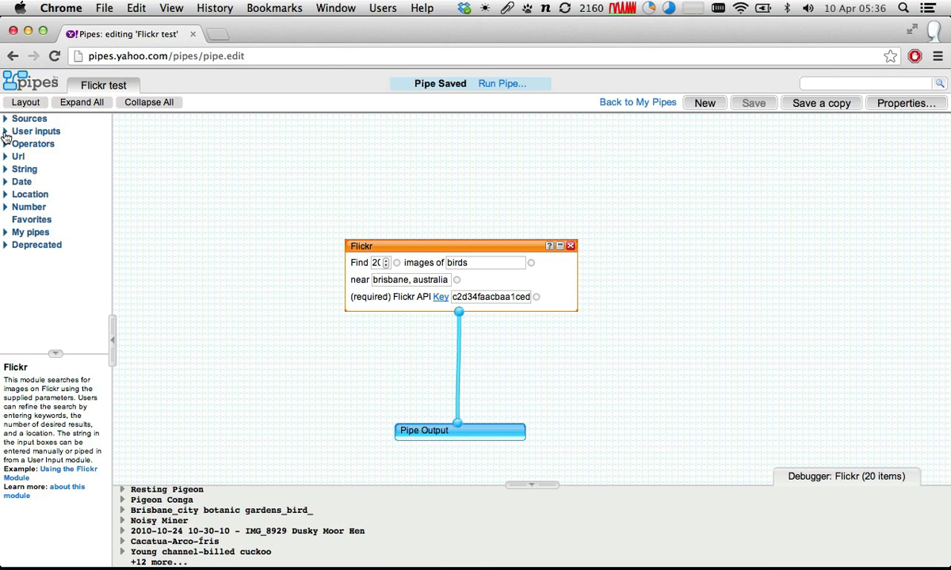
{"action": "left_click", "coordinate": [5, 132]}
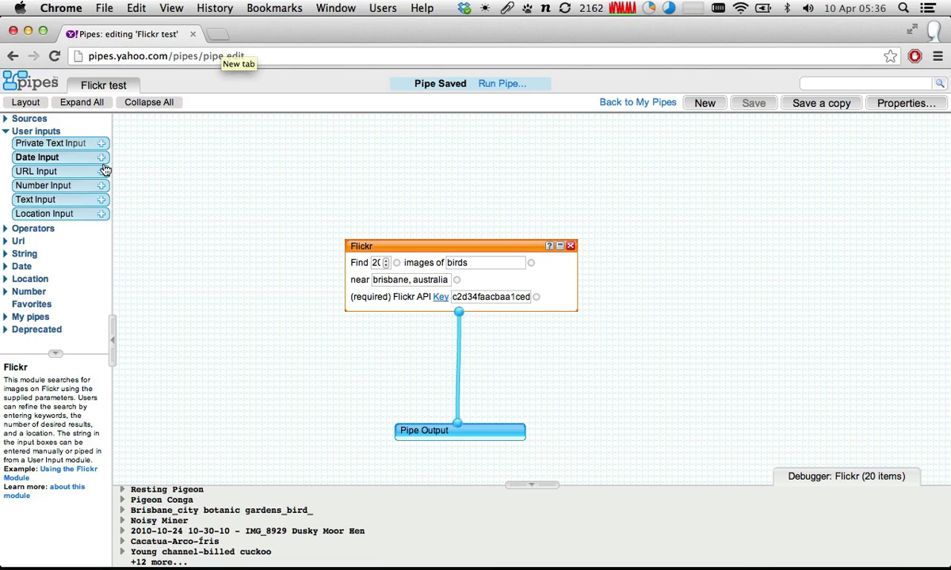
{"action": "double_click", "coordinate": [482, 268]}
{"action": "left_click", "coordinate": [398, 278]}
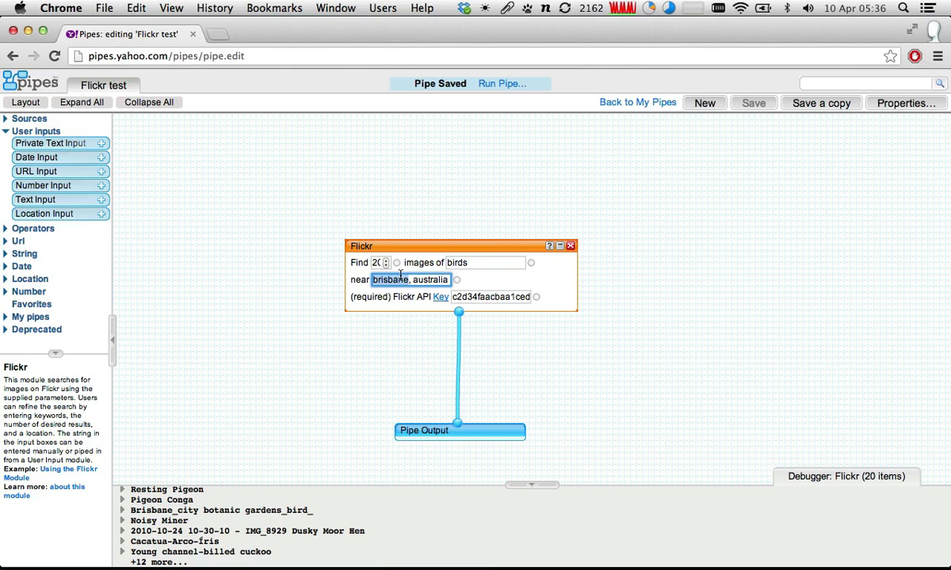
{"action": "left_click", "coordinate": [376, 256]}
{"action": "double_click", "coordinate": [378, 263]}
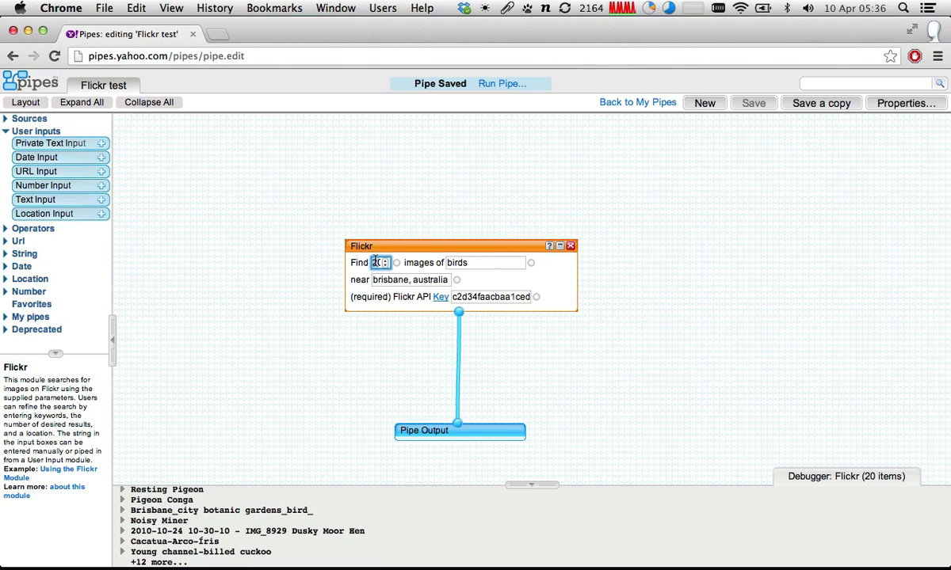
- Add a Number Input module above the Flickr module, and move the Flickr module lower to make room
{"action": "double_click", "coordinate": [483, 263]}
{"action": "left_click", "coordinate": [408, 282]}
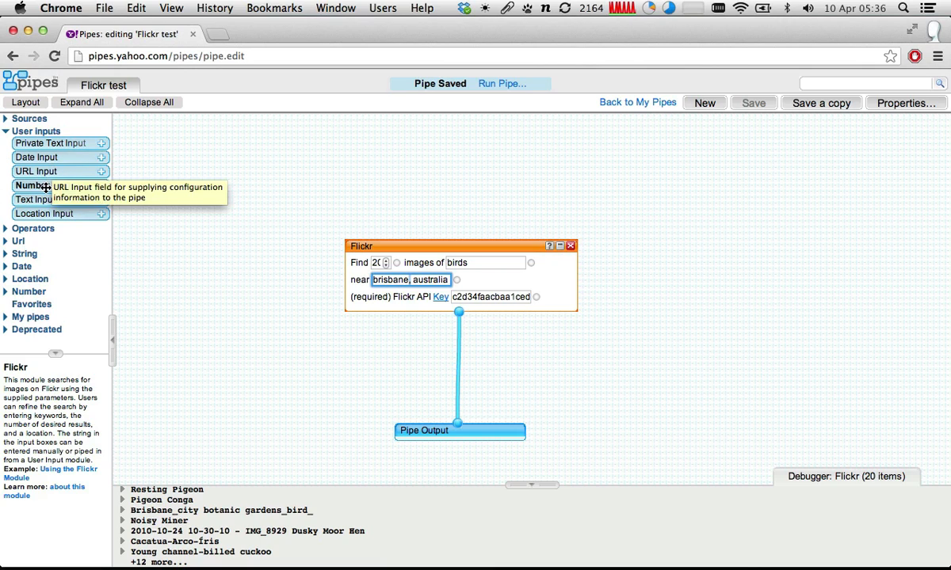
{"action": "left_click_drag", "start_coordinate": [43, 186], "coordinate": [271, 159]}
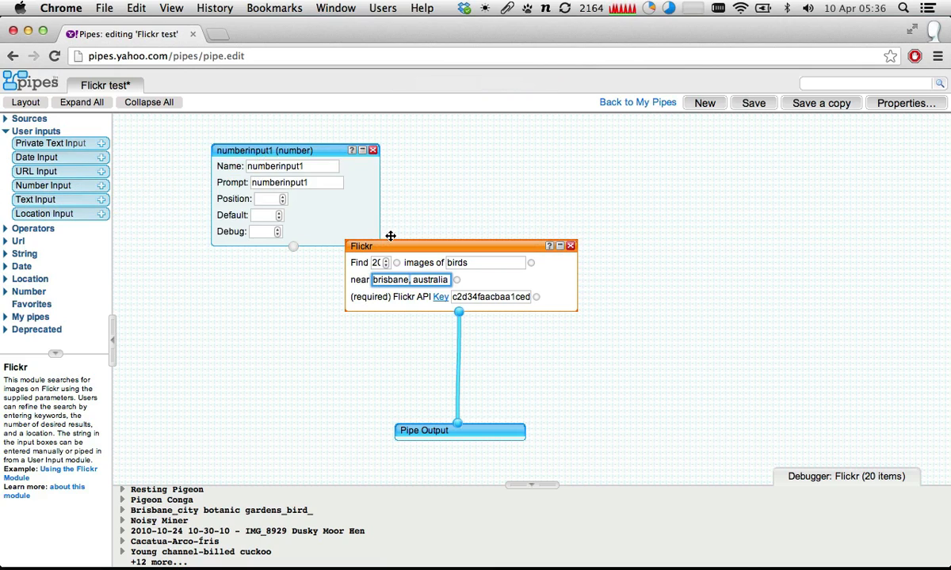
{"action": "left_click_drag", "start_coordinate": [447, 243], "coordinate": [438, 287]}
- Add Text Input and Location Input modules in a row beside the Number Input, and nudge the Number Input slightly up
{"action": "double_click", "coordinate": [462, 307]}
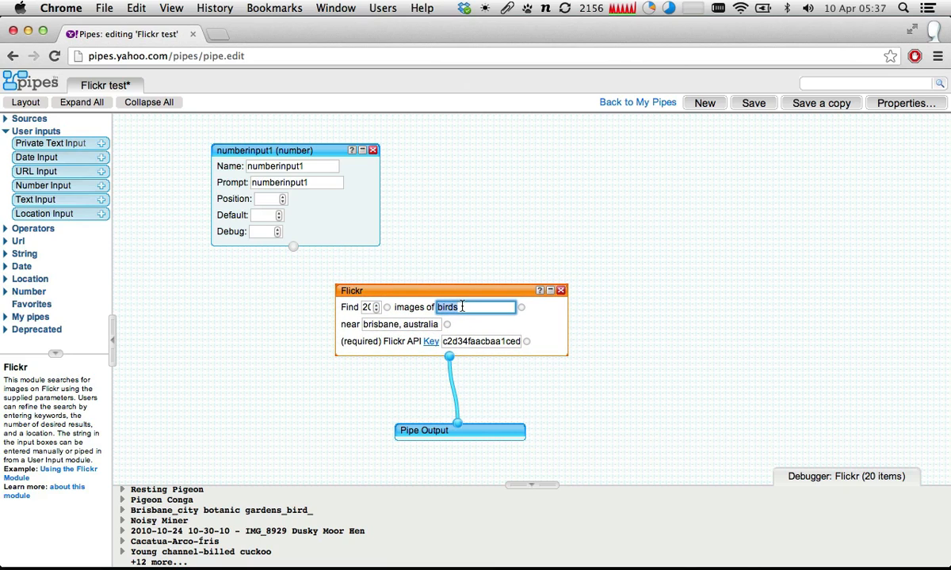
{"action": "left_click_drag", "start_coordinate": [29, 195], "coordinate": [493, 152]}
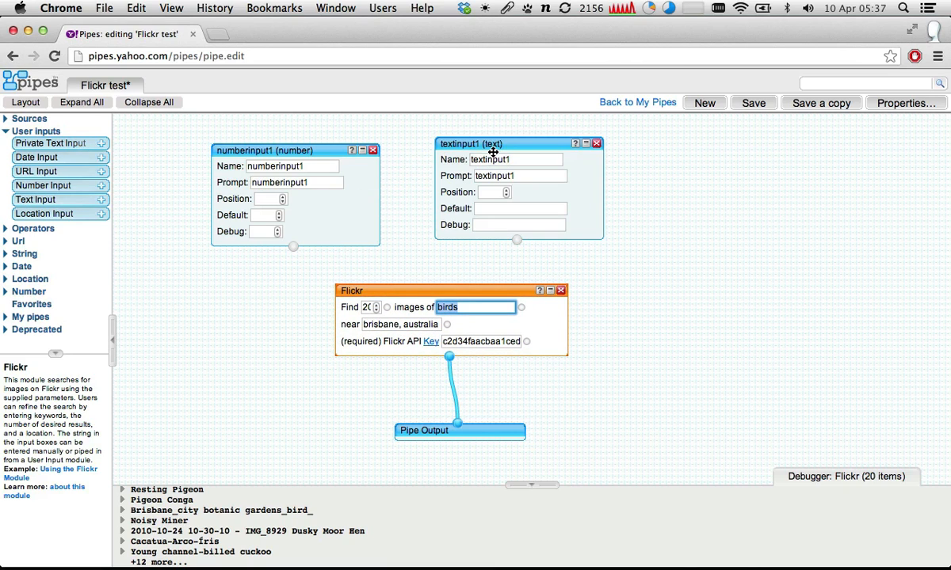
{"action": "double_click", "coordinate": [379, 325]}
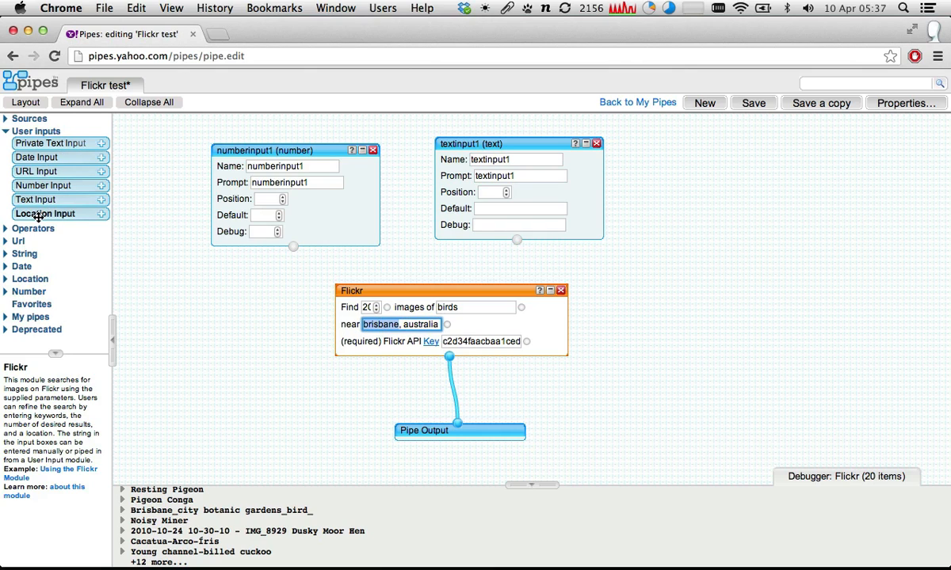
{"action": "left_click_drag", "start_coordinate": [39, 216], "coordinate": [742, 142]}
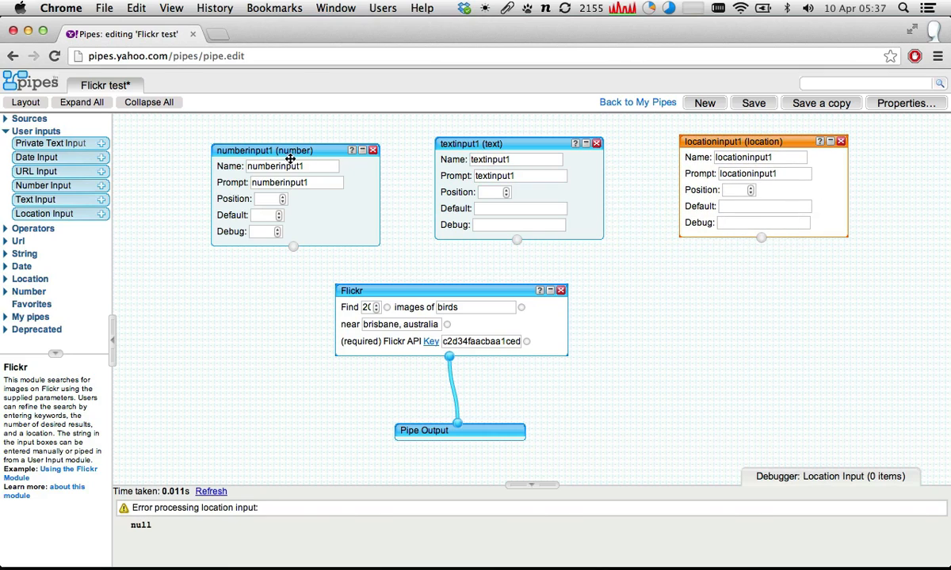
{"action": "left_click_drag", "start_coordinate": [290, 158], "coordinate": [281, 146]}
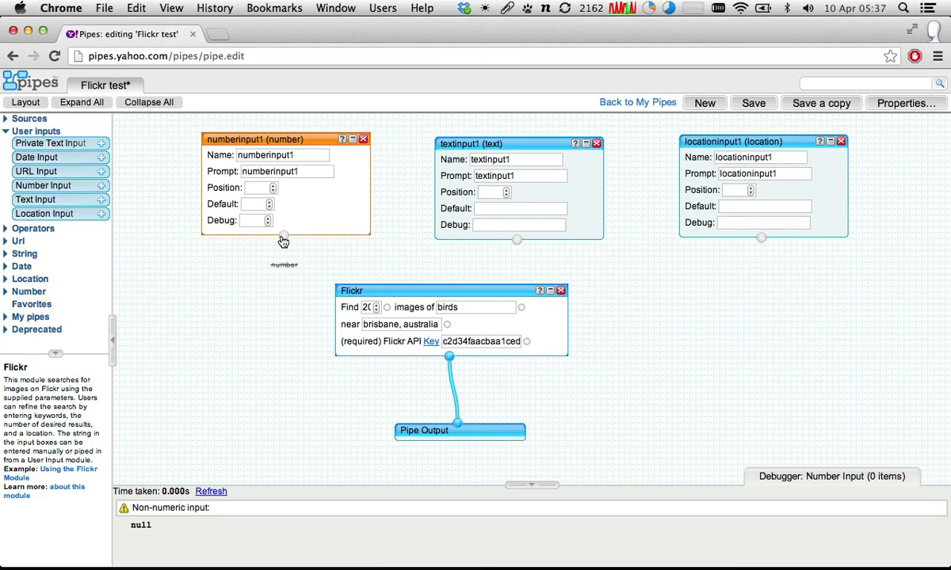
- Wire the number, text and location inputs to the Flickr module's image count, search term and location fields, and save the pipe
{"action": "left_click_drag", "start_coordinate": [283, 240], "coordinate": [314, 266]}
{"action": "left_click_drag", "start_coordinate": [282, 238], "coordinate": [383, 304]}
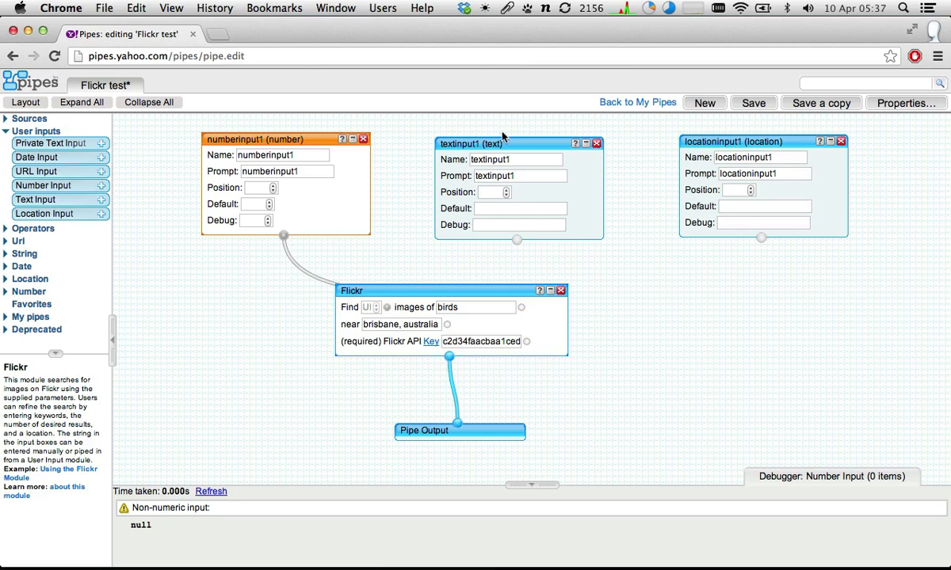
{"action": "left_click_drag", "start_coordinate": [516, 239], "coordinate": [518, 261]}
{"action": "left_click_drag", "start_coordinate": [522, 317], "coordinate": [531, 308]}
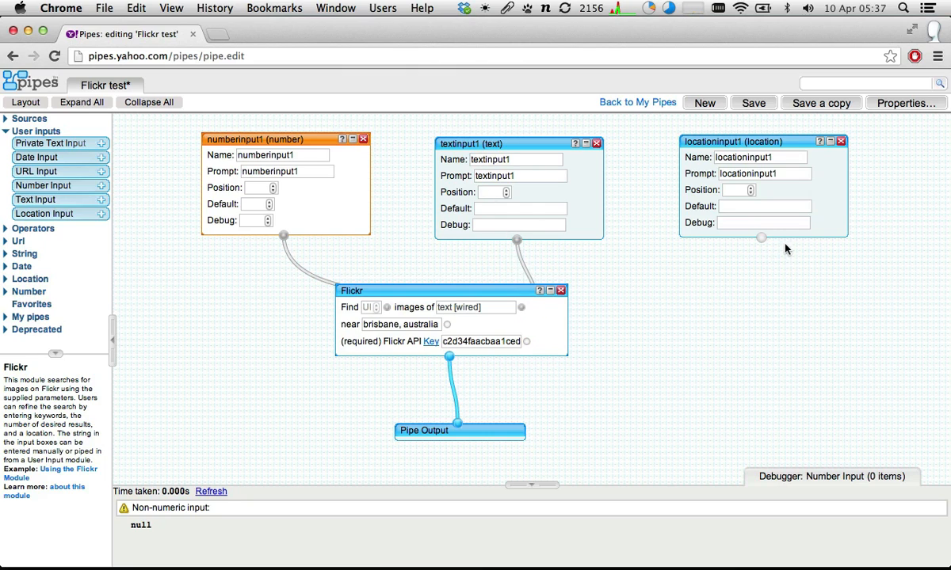
{"action": "left_click_drag", "start_coordinate": [759, 239], "coordinate": [448, 326]}
{"action": "left_click_drag", "start_coordinate": [453, 287], "coordinate": [530, 297]}
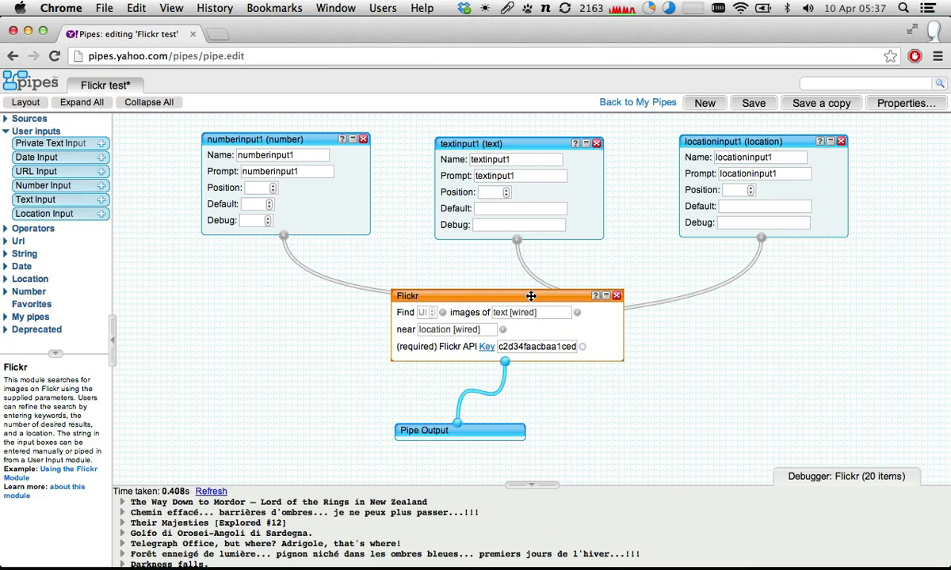
{"action": "left_click", "coordinate": [768, 108]}
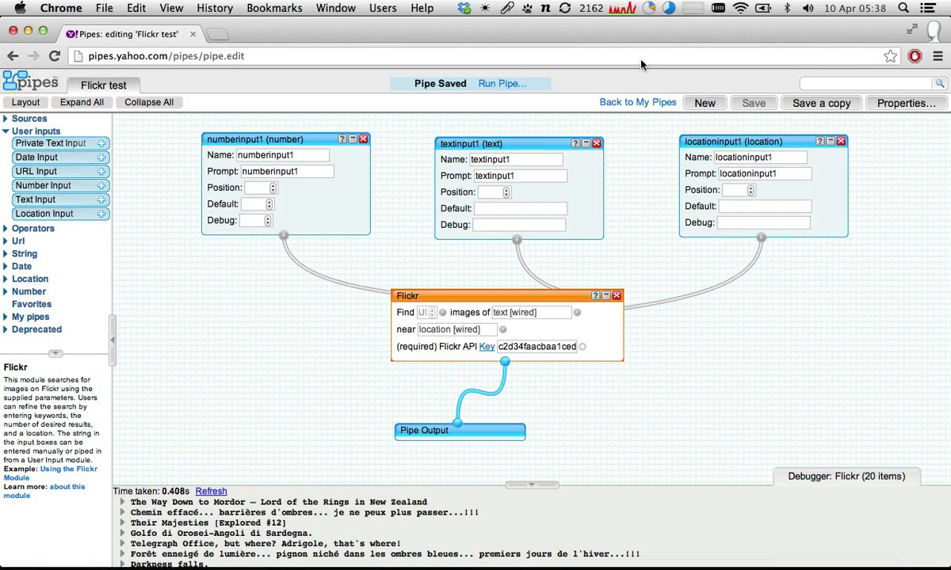
- Run the pipe and highlight the location, text and number input labels in its configuration form
{"action": "left_click", "coordinate": [498, 84]}
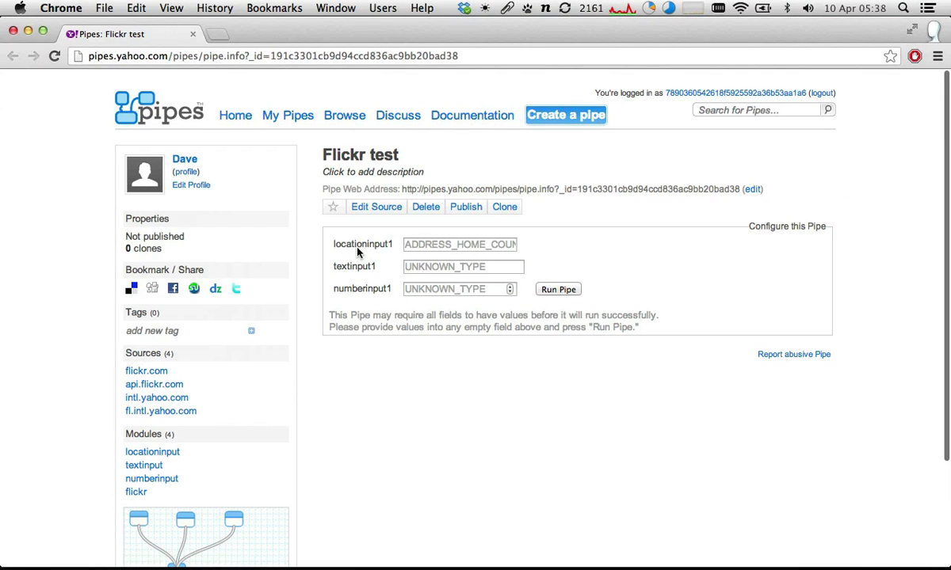
{"action": "double_click", "coordinate": [357, 246]}
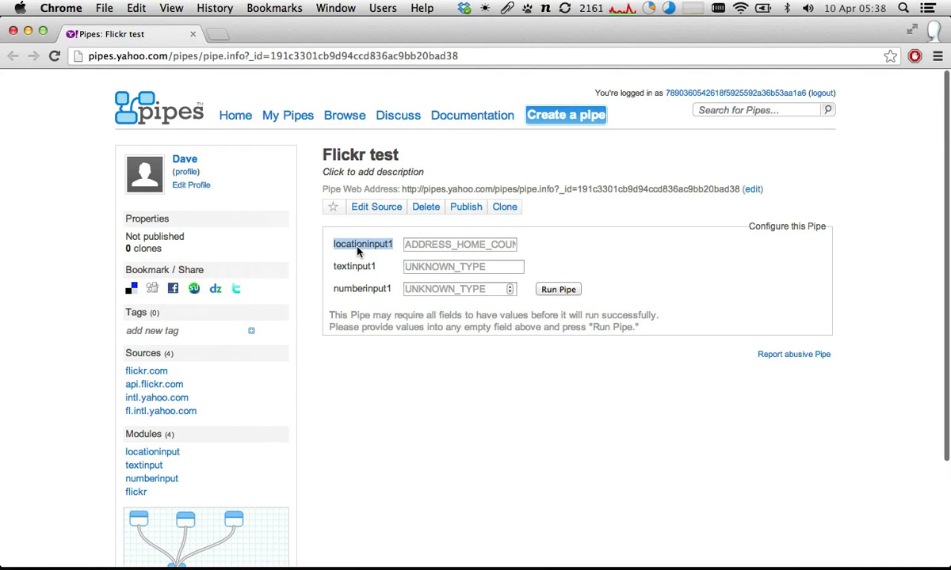
{"action": "double_click", "coordinate": [357, 267]}
{"action": "double_click", "coordinate": [357, 289]}
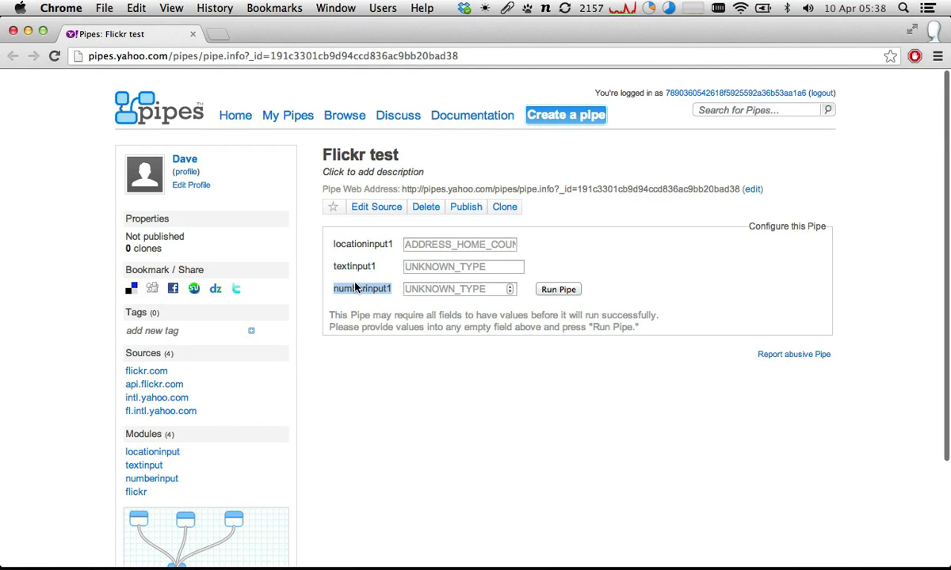
{"action": "double_click", "coordinate": [346, 246]}
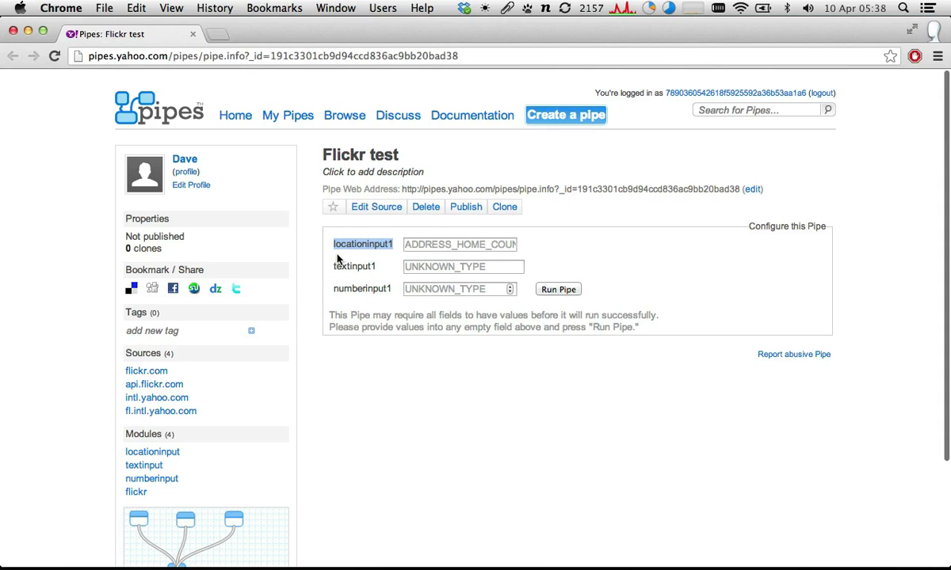
{"action": "left_click", "coordinate": [337, 259]}
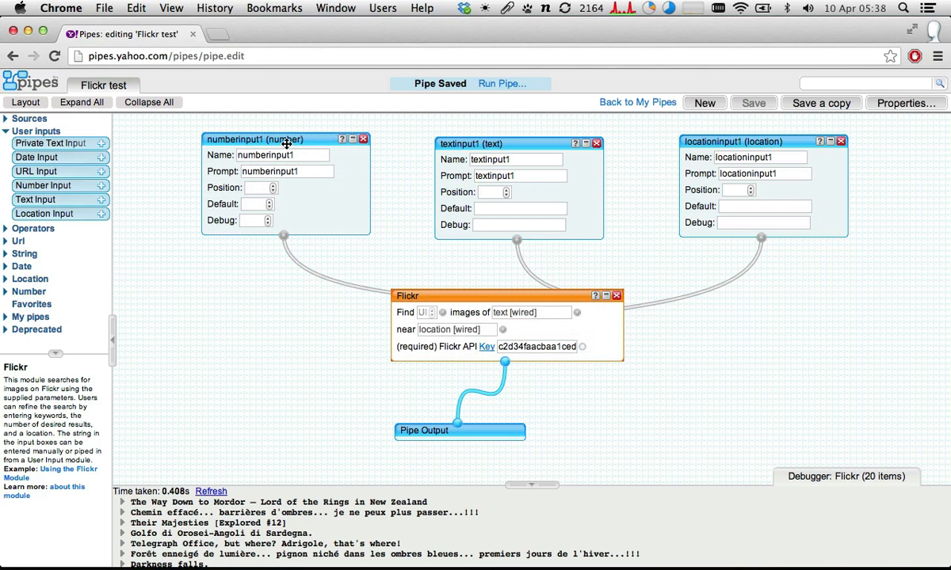
- Set the Number Input module's prompt to "Search for this many" in the pipe editor
{"action": "left_click", "coordinate": [287, 141]}
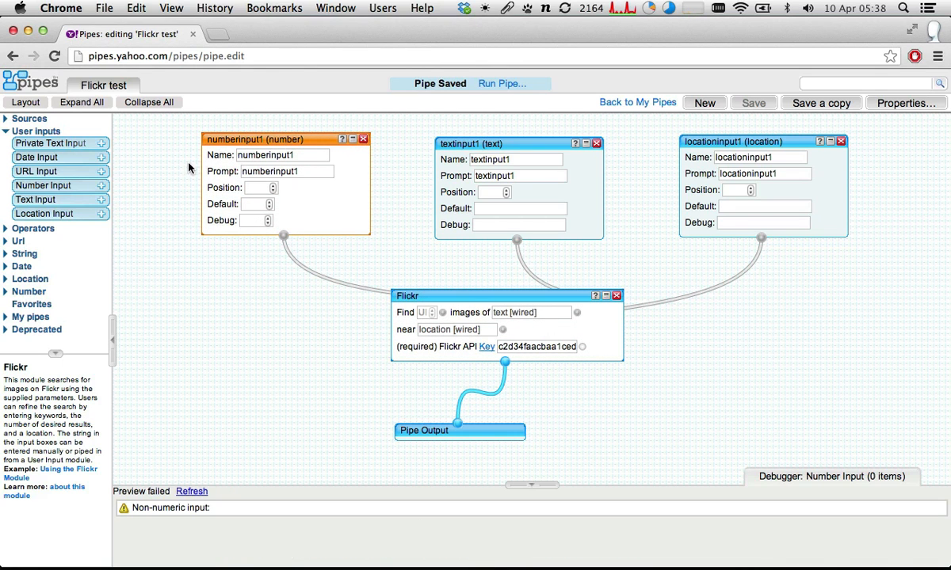
{"action": "left_click", "coordinate": [246, 171]}
{"action": "left_click", "coordinate": [311, 154]}
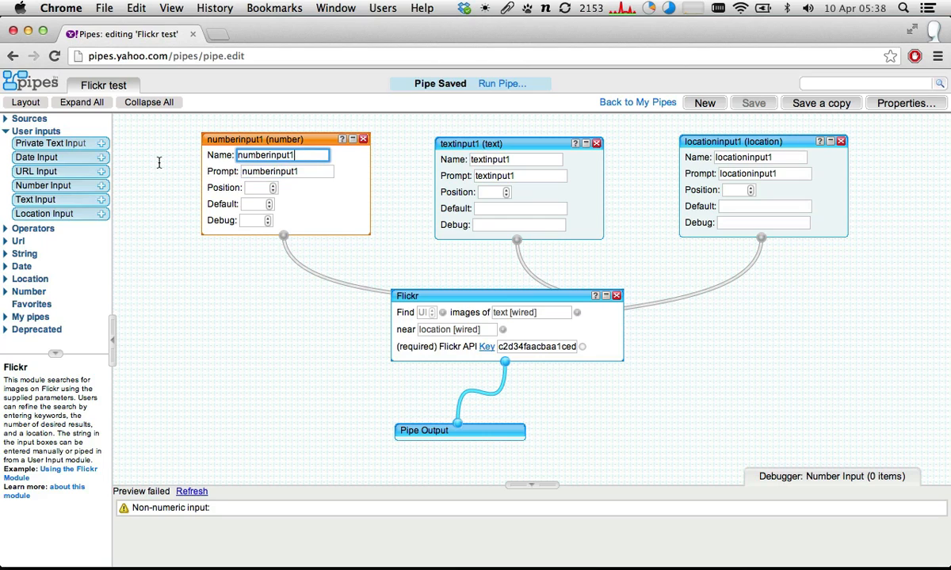
{"action": "double_click", "coordinate": [273, 155]}
{"action": "left_click", "coordinate": [274, 155]}
{"action": "double_click", "coordinate": [271, 155]}
{"action": "left_click", "coordinate": [270, 156]}
{"action": "double_click", "coordinate": [302, 171]}
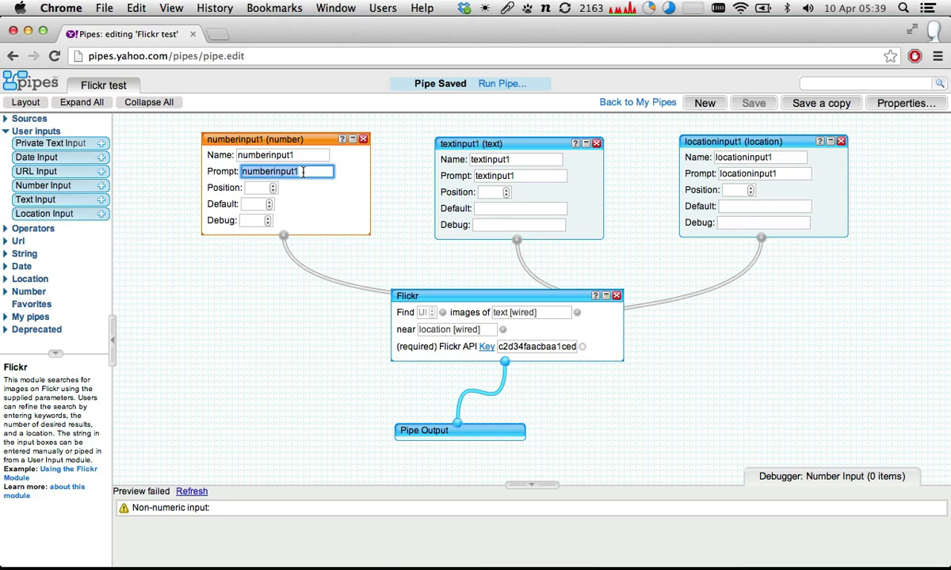
{"action": "type", "text": "Search for "}
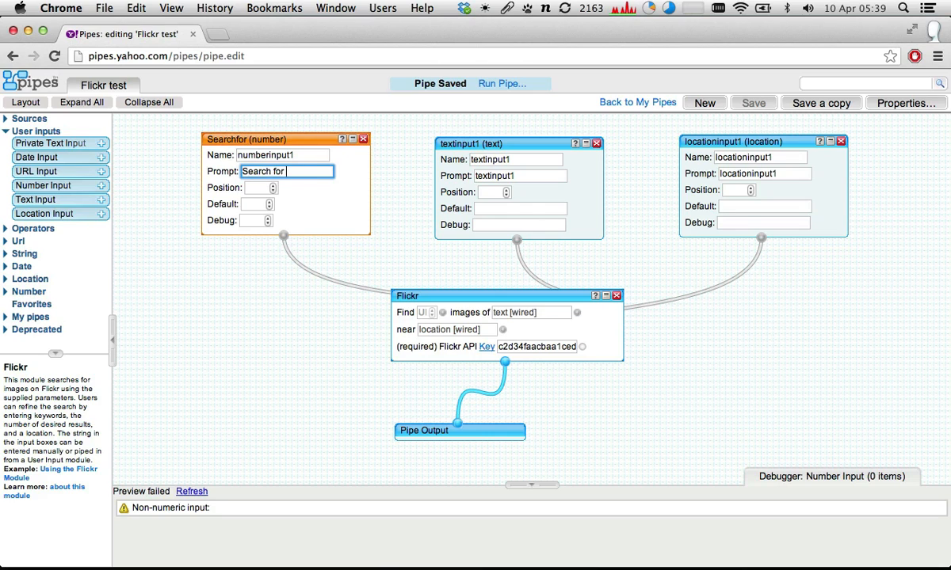
{"action": "type", "text": "this many"}
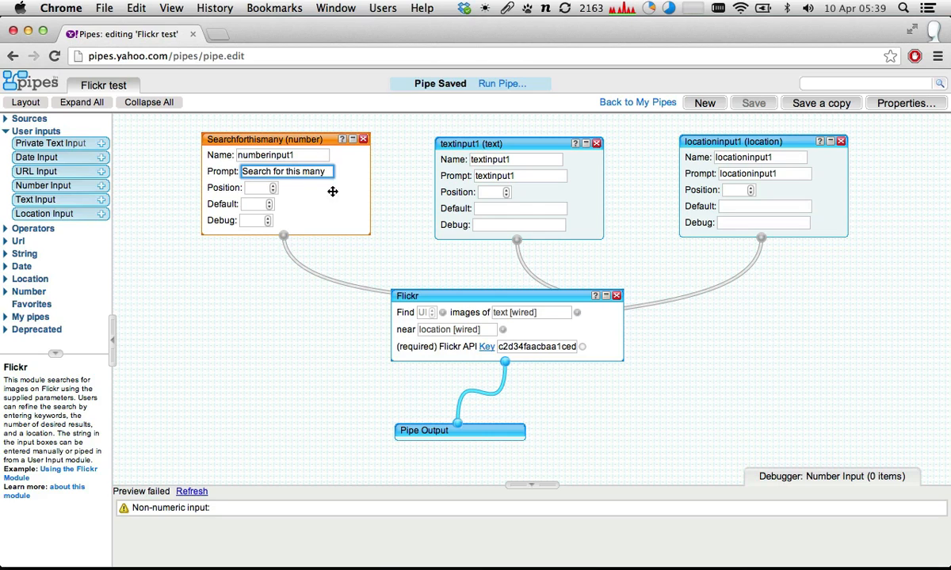
- Set the Text Input's prompt to "Images of" and the Location Input's prompt to "Near"
{"action": "left_click_drag", "start_coordinate": [514, 144], "coordinate": [500, 134]}
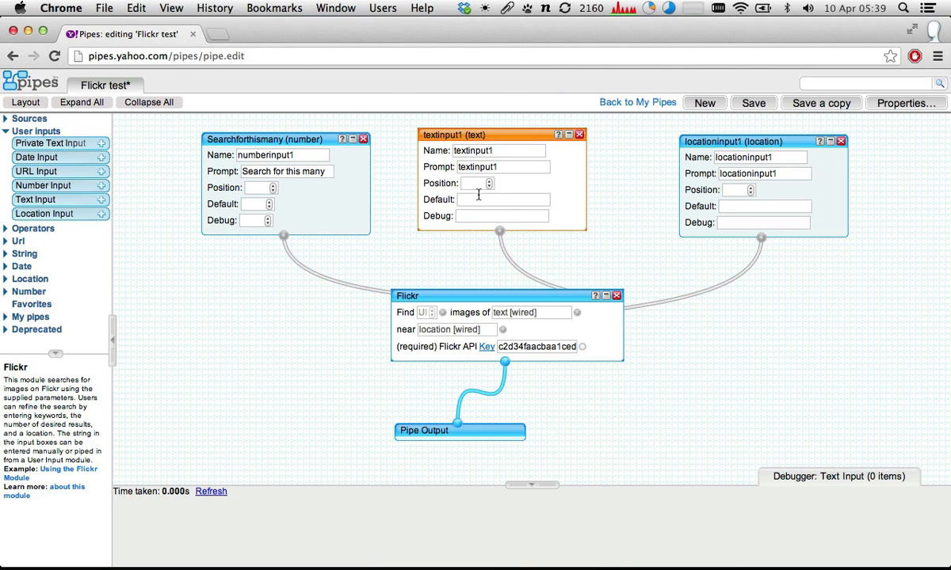
{"action": "double_click", "coordinate": [478, 167]}
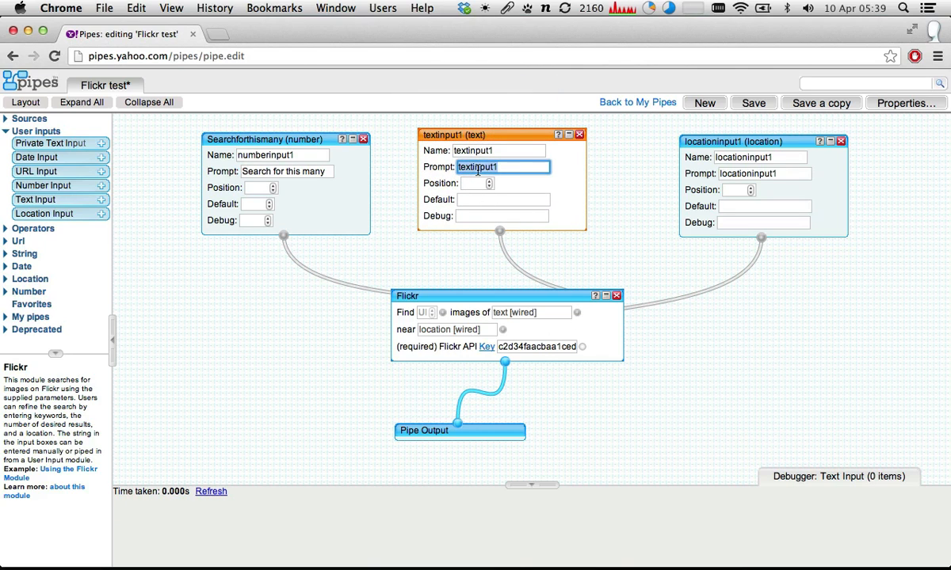
{"action": "type", "text": "Images of"}
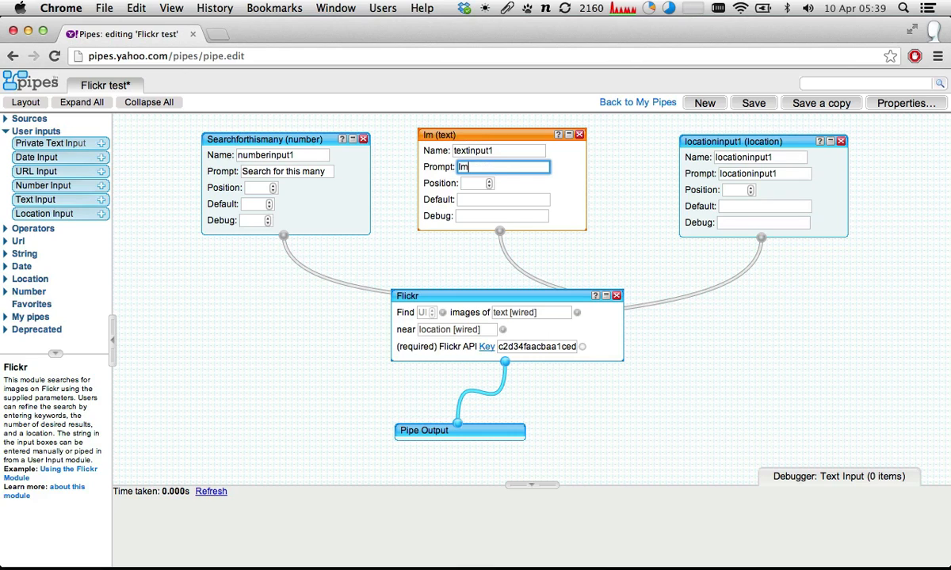
{"action": "left_click", "coordinate": [738, 141]}
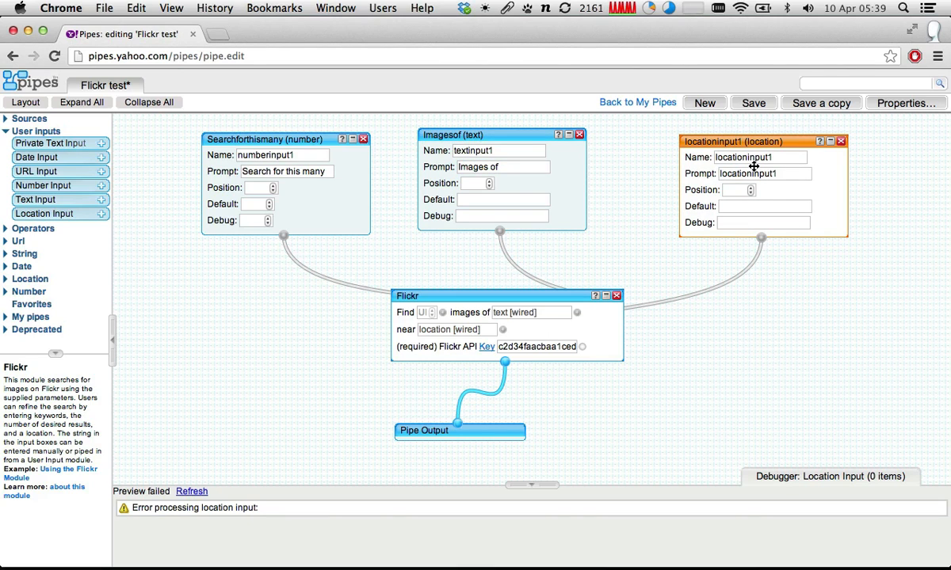
{"action": "double_click", "coordinate": [749, 173]}
{"action": "type", "text": "Near"}
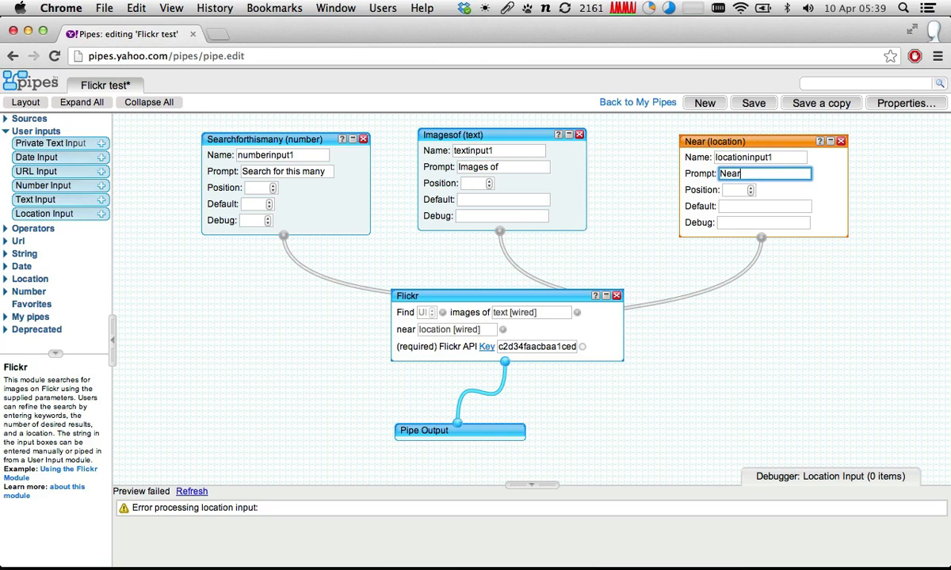
{"action": "left_click", "coordinate": [779, 145]}
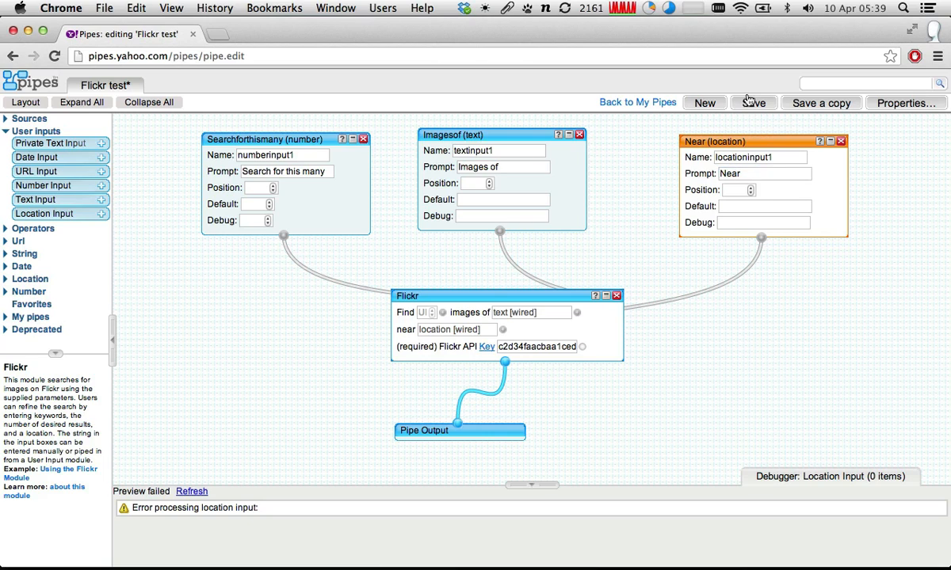
{"action": "left_click", "coordinate": [258, 190]}
{"action": "left_click", "coordinate": [472, 182]}
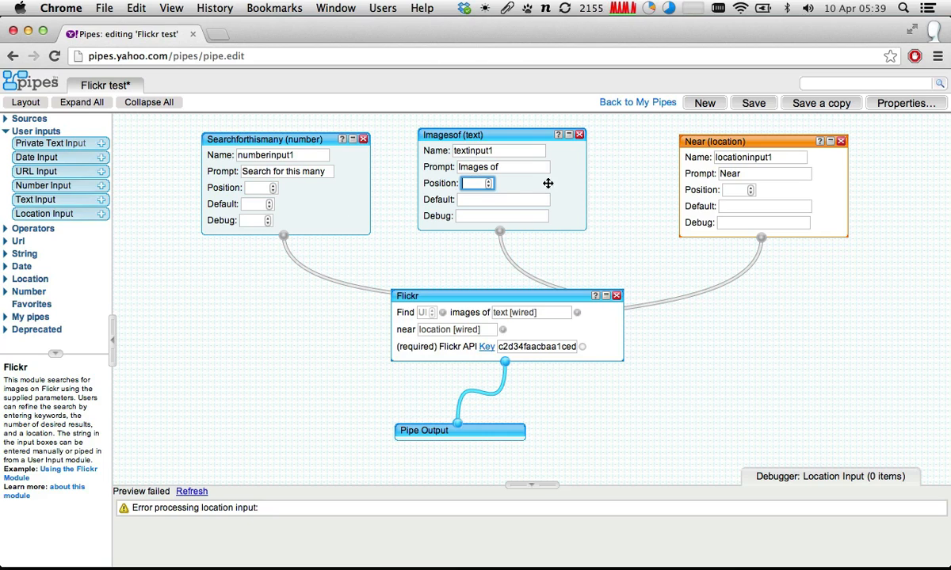
{"action": "left_click", "coordinate": [749, 194]}
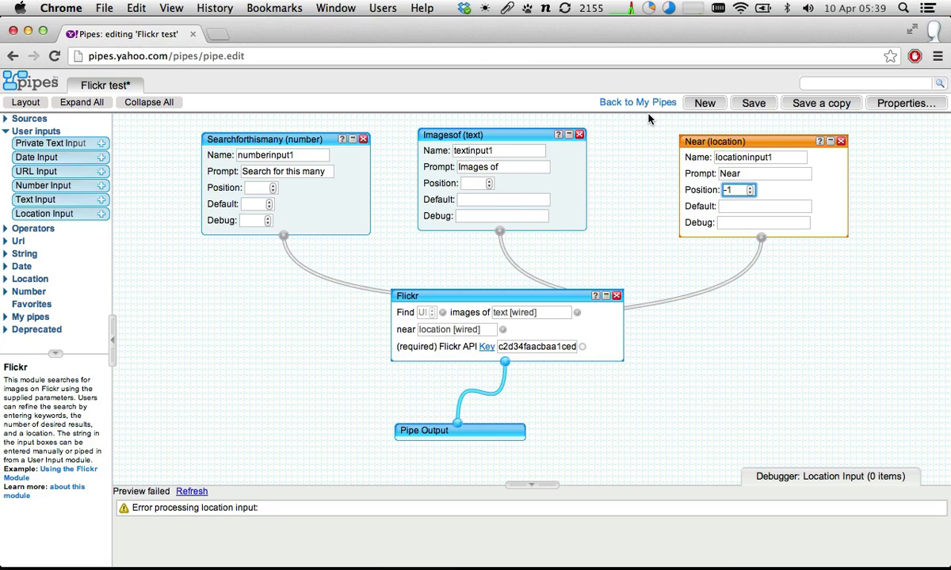
- Set the positions to 1 for the number input, 2 for the text input and 3 for the location input, and save the pipe
{"action": "left_click", "coordinate": [285, 138]}
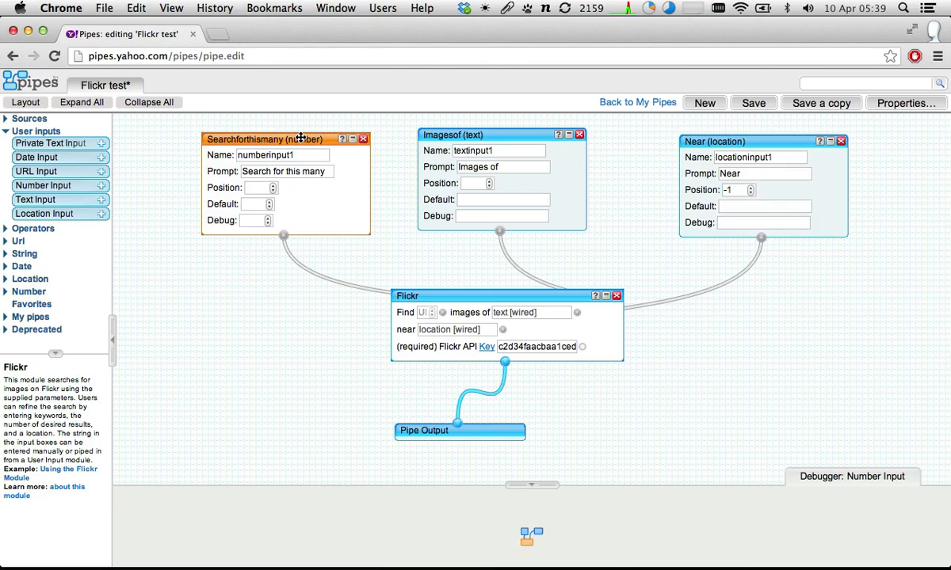
{"action": "left_click", "coordinate": [251, 188]}
{"action": "type", "text": "1"}
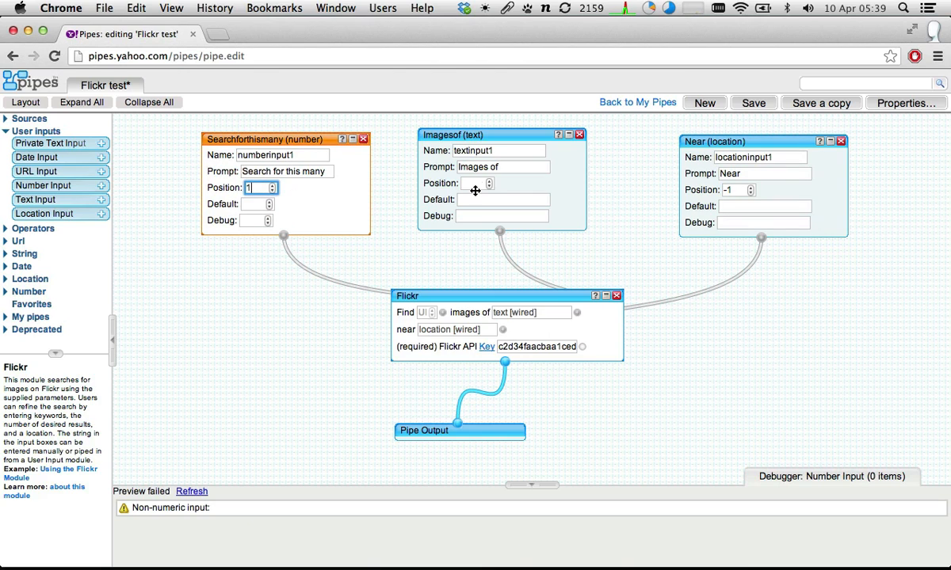
{"action": "left_click", "coordinate": [474, 186]}
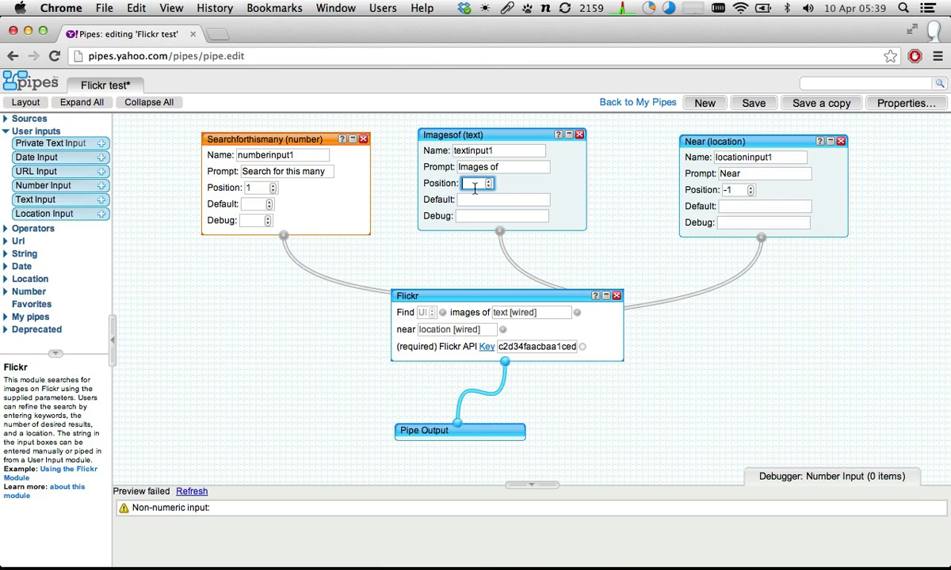
{"action": "type", "text": "2"}
{"action": "double_click", "coordinate": [737, 189]}
{"action": "key", "text": "BackSpace"}
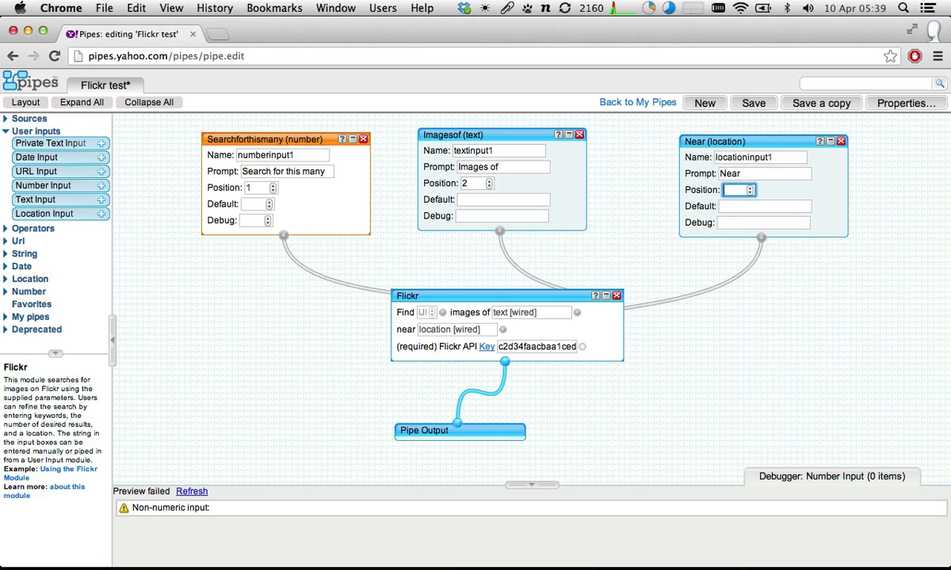
{"action": "type", "text": "3"}
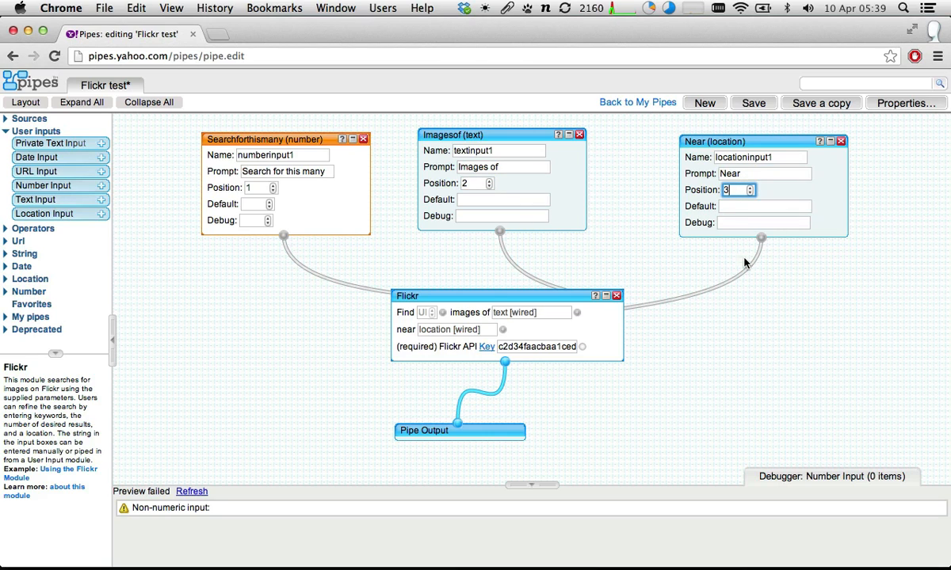
{"action": "left_click", "coordinate": [756, 103]}
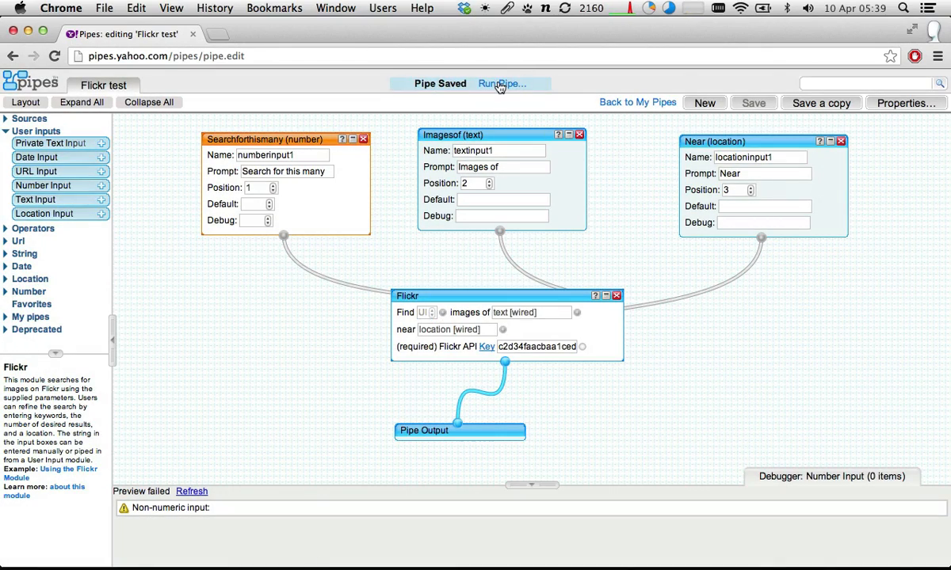
- Run the saved pipe and highlight the "Search for this many", "Images of" and "Near" labels in its configuration form
{"action": "left_click", "coordinate": [499, 84]}
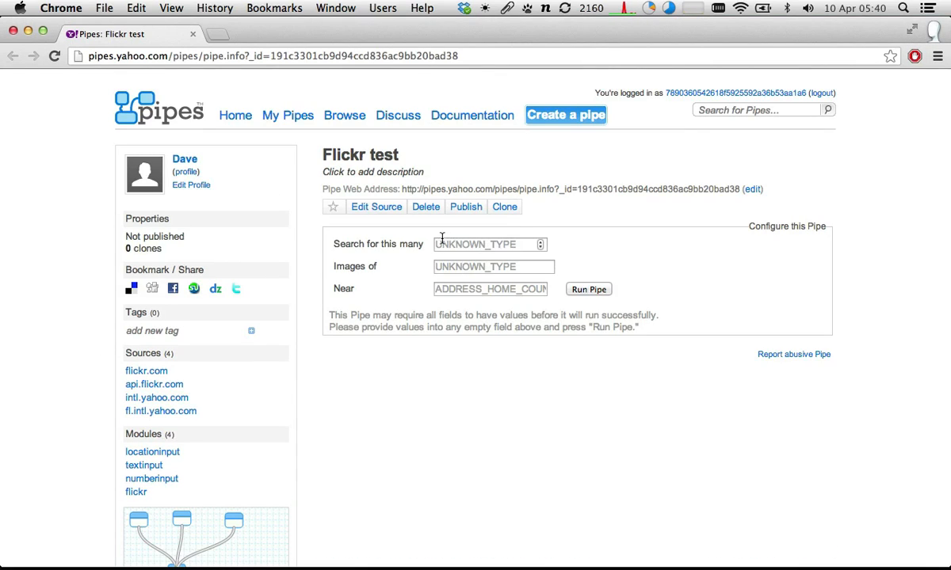
{"action": "left_click_drag", "start_coordinate": [328, 243], "coordinate": [423, 246]}
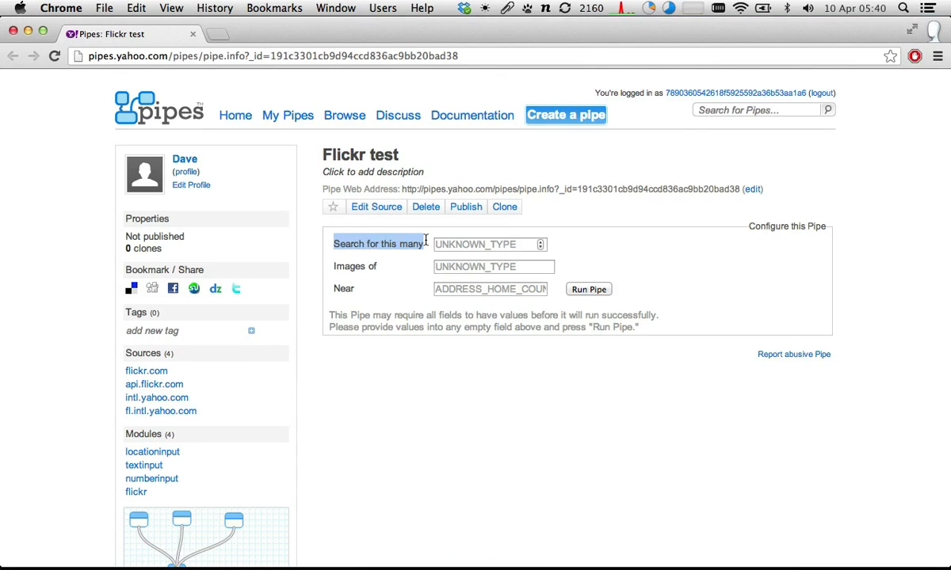
{"action": "left_click_drag", "start_coordinate": [333, 269], "coordinate": [377, 266]}
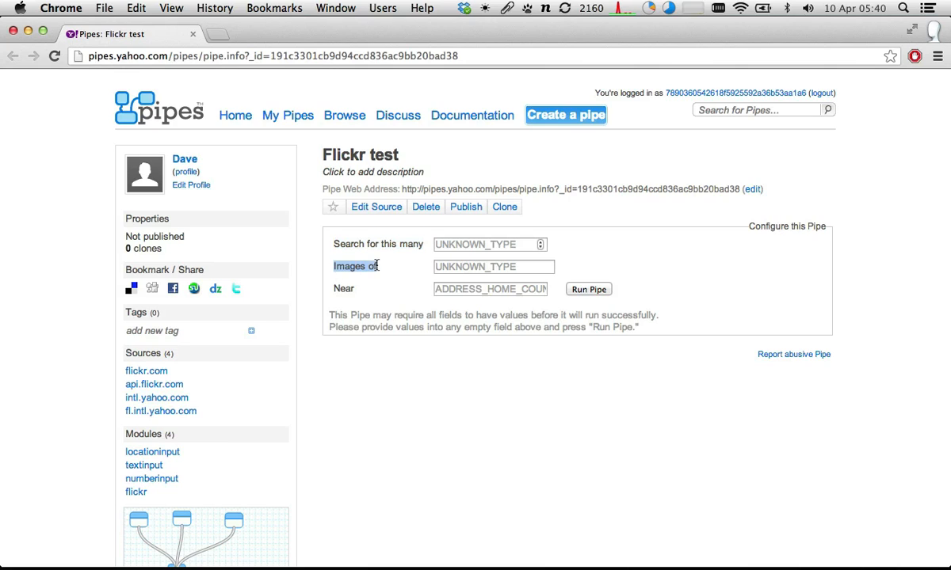
{"action": "left_click_drag", "start_coordinate": [332, 289], "coordinate": [355, 290]}
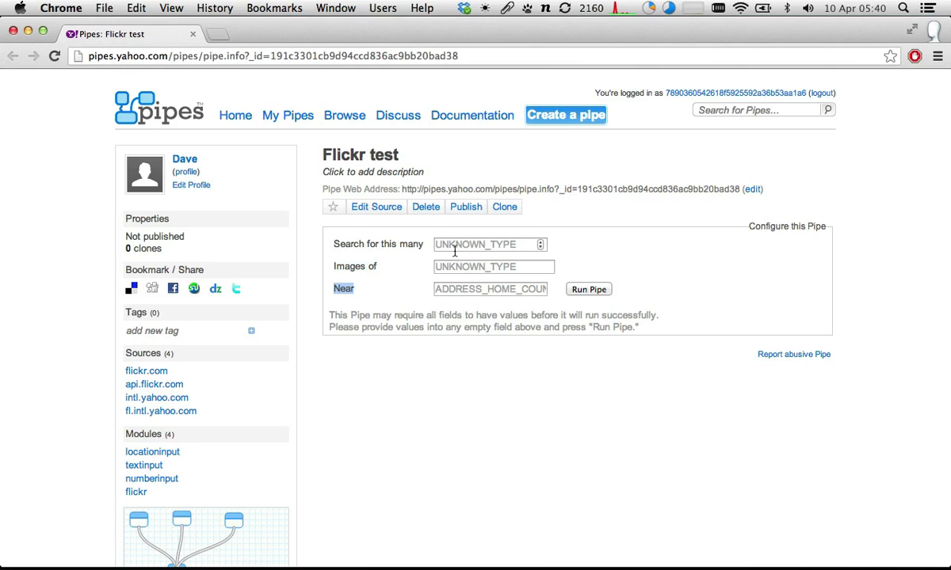
- Run the pipe for 50 images of "fireworks" near "paris, france"
{"action": "left_click", "coordinate": [518, 245]}
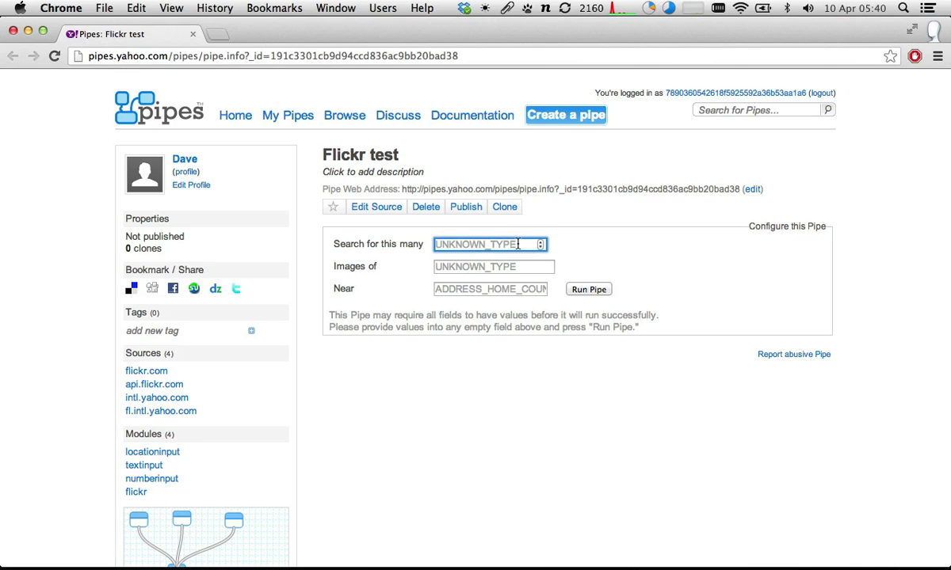
{"action": "type", "text": "50"}
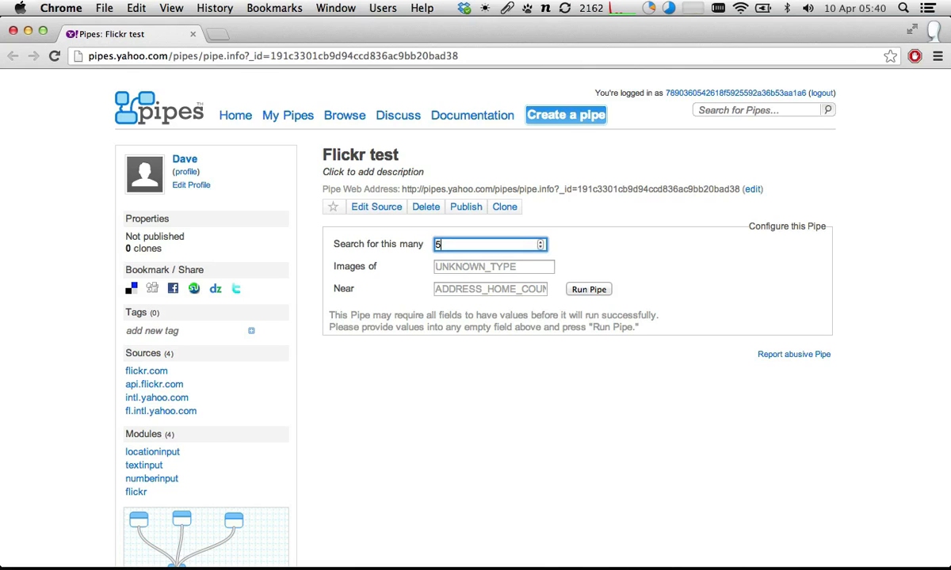
{"action": "key", "text": "Tab"}
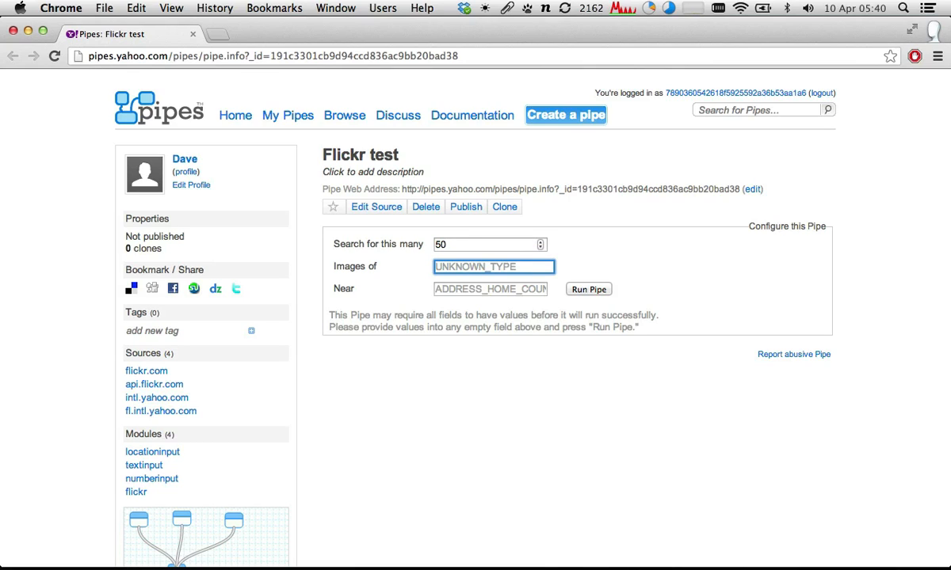
{"action": "type", "text": "fire"}
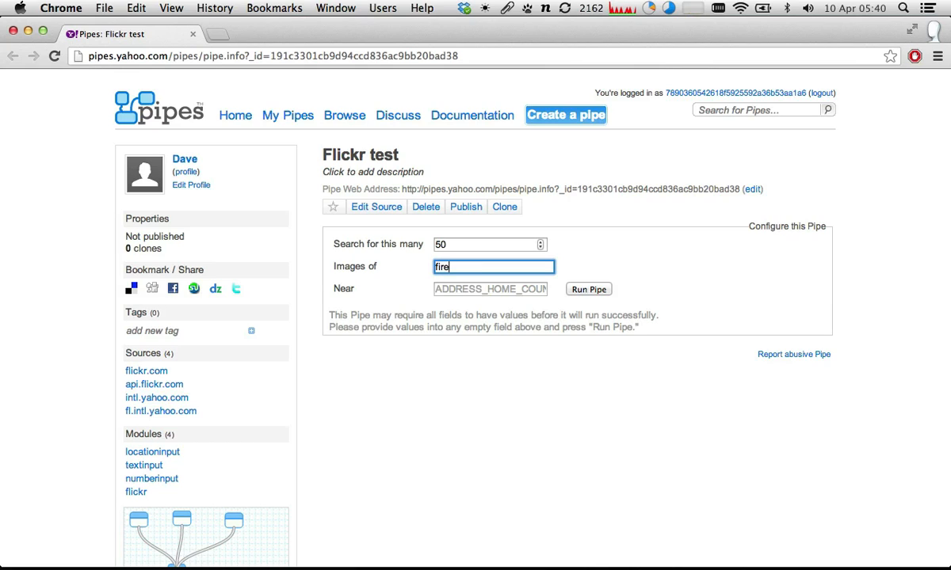
{"action": "type", "text": "works"}
{"action": "key", "text": "Tab"}
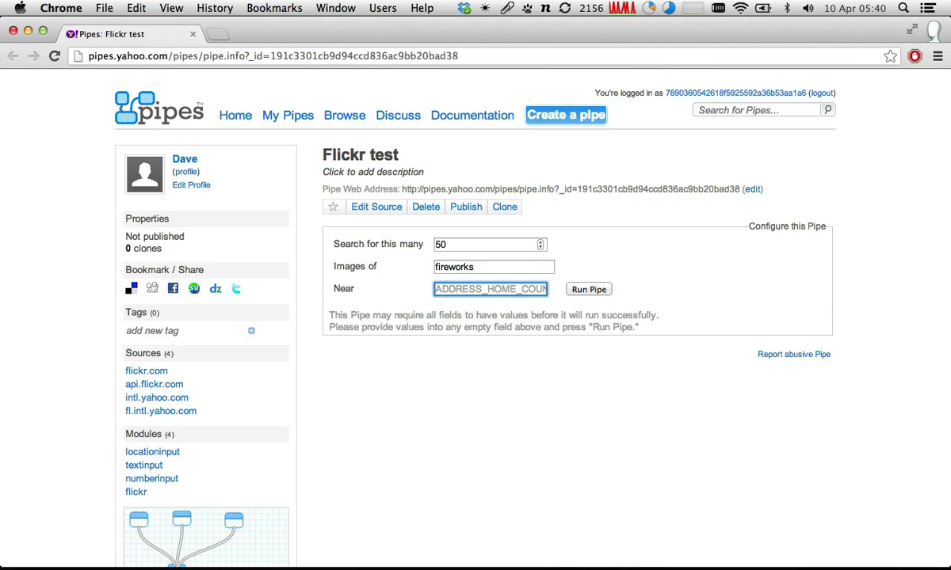
{"action": "type", "text": "pari"}
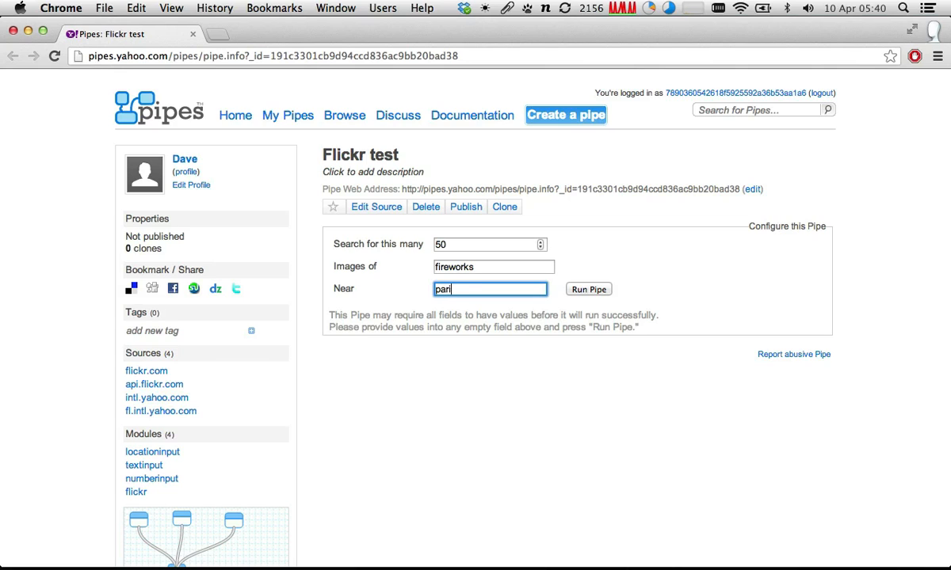
{"action": "type", "text": "s, france"}
{"action": "left_click", "coordinate": [588, 290]}
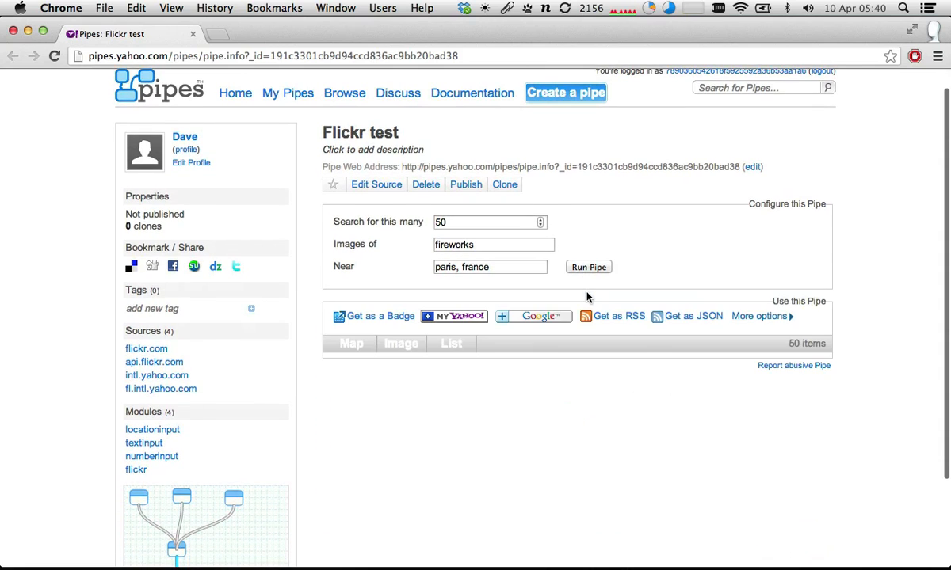
- Examine the Paris fireworks results in the map, image and list views
{"action": "scroll", "coordinate": [757, 244], "scroll_direction": "down", "scroll_amount": 3}
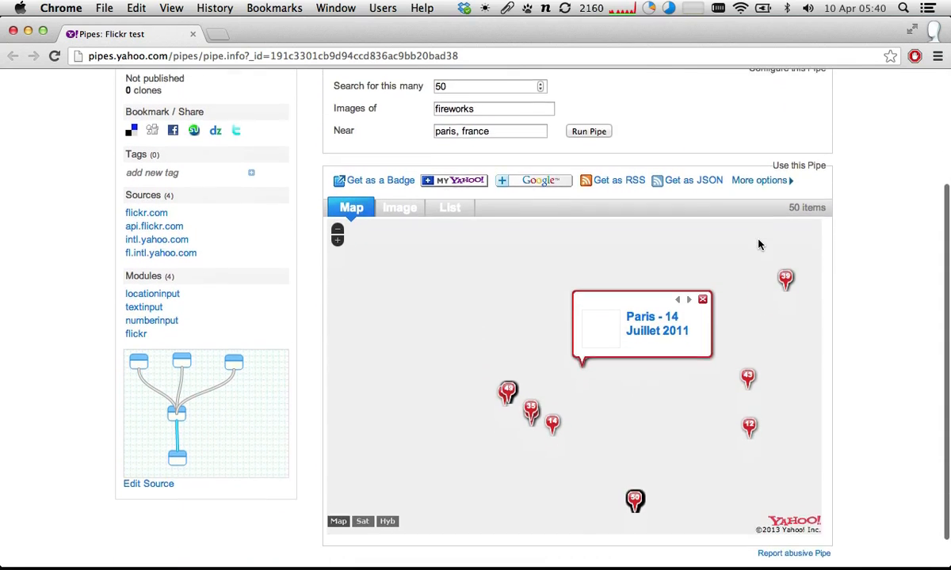
{"action": "scroll", "coordinate": [757, 244], "scroll_direction": "down", "scroll_amount": 1}
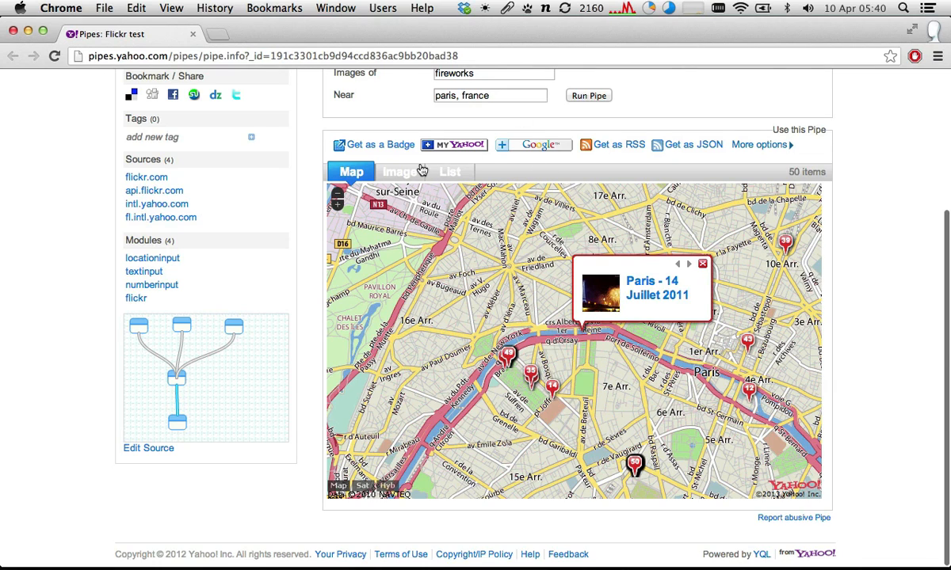
{"action": "left_click", "coordinate": [393, 181]}
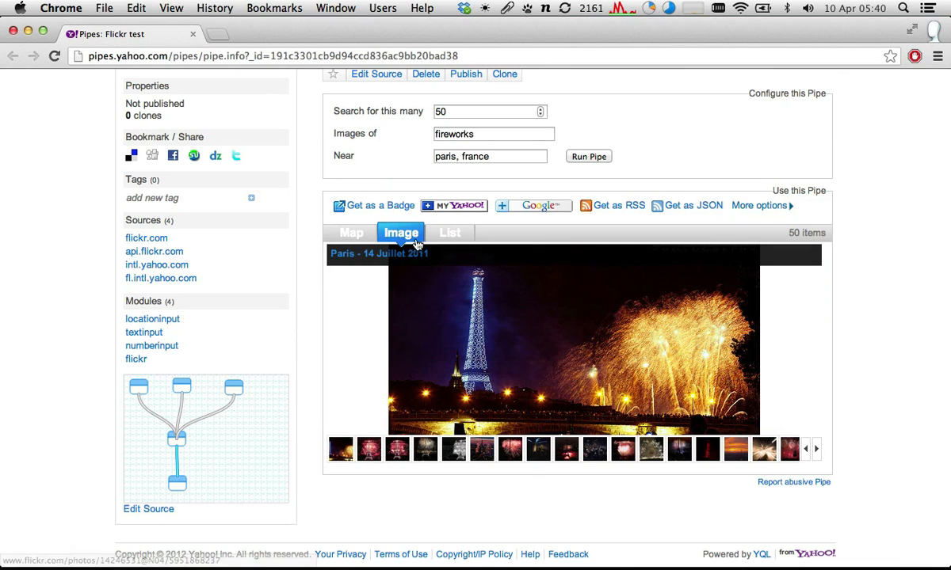
{"action": "left_click", "coordinate": [443, 234]}
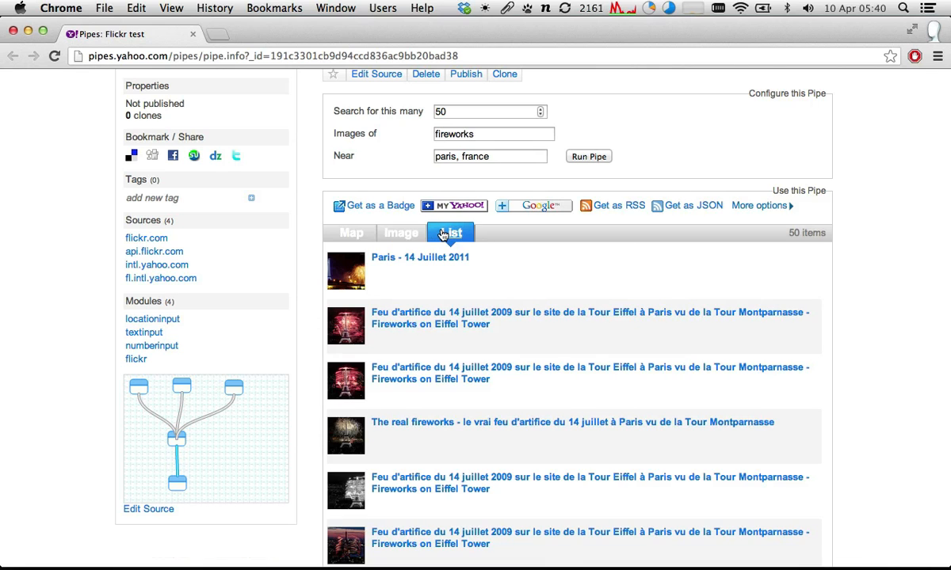
- Change the Near location to "new york, usa" and rerun the pipe
{"action": "scroll", "coordinate": [460, 226], "scroll_direction": "up", "scroll_amount": 3}
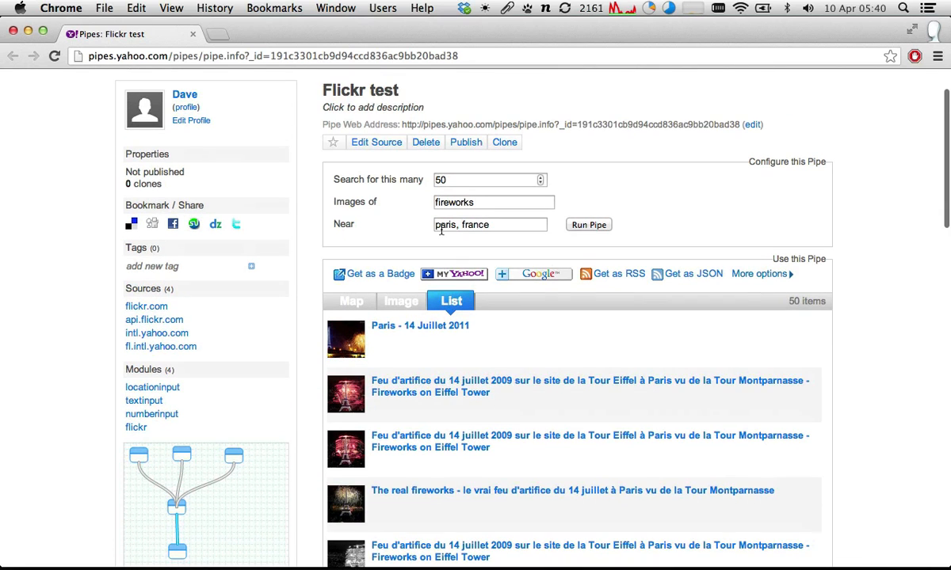
{"action": "double_click", "coordinate": [478, 205]}
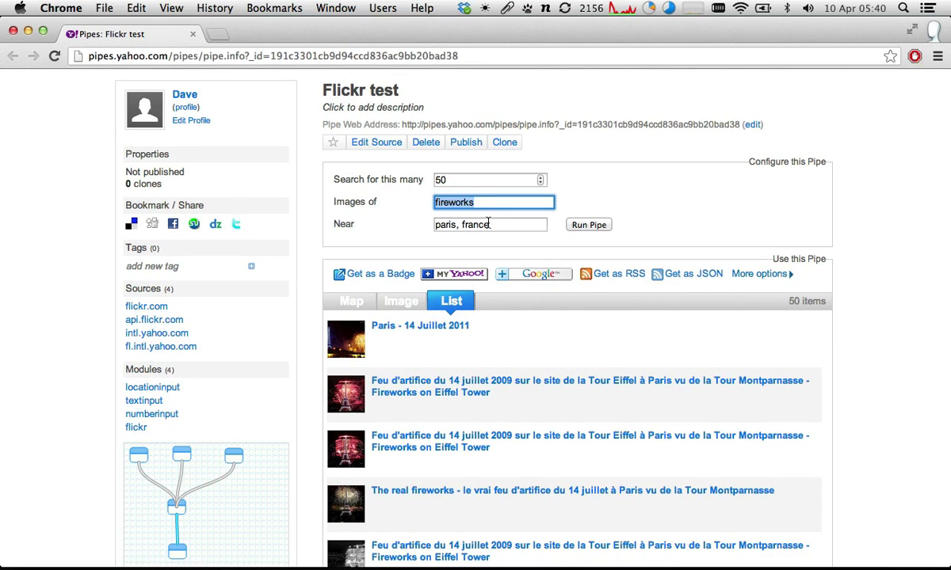
{"action": "double_click", "coordinate": [462, 223]}
{"action": "left_click_drag", "start_coordinate": [462, 223], "coordinate": [432, 219]}
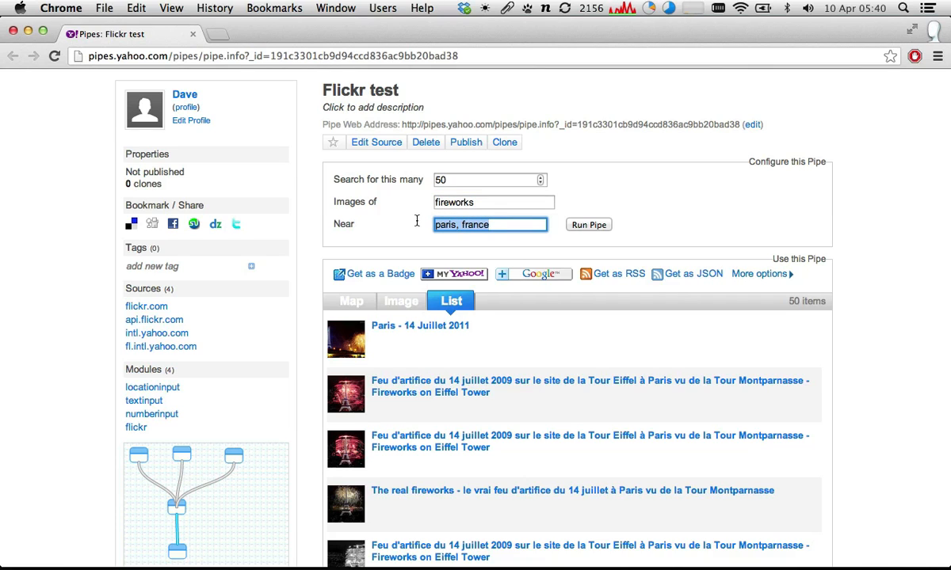
{"action": "type", "text": "new you"}
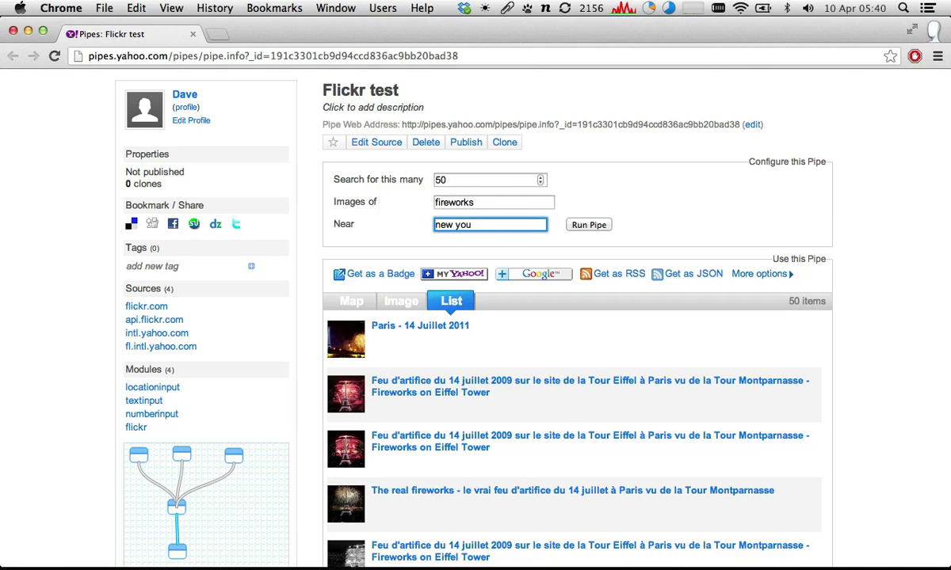
{"action": "key", "text": "BackSpace"}
{"action": "type", "text": "rk, usa"}
{"action": "left_click", "coordinate": [569, 225]}
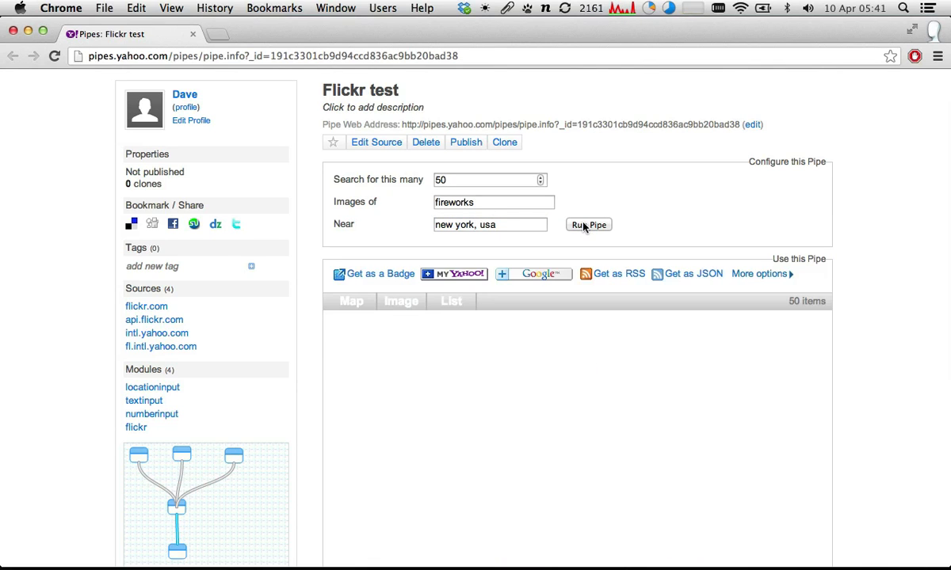
- Examine the New York fireworks results on the map
{"action": "left_click", "coordinate": [351, 301]}
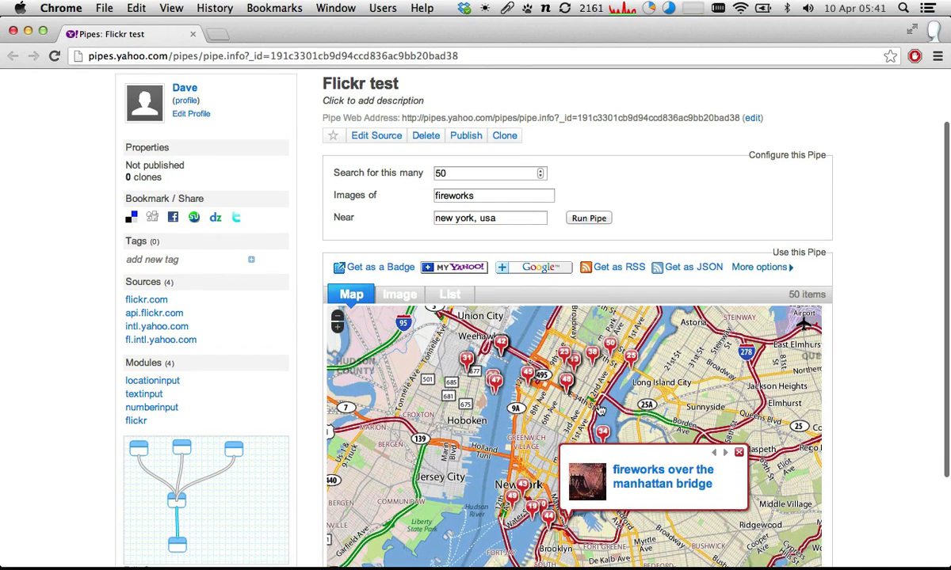
{"action": "scroll", "coordinate": [599, 417], "scroll_direction": "down", "scroll_amount": 2}
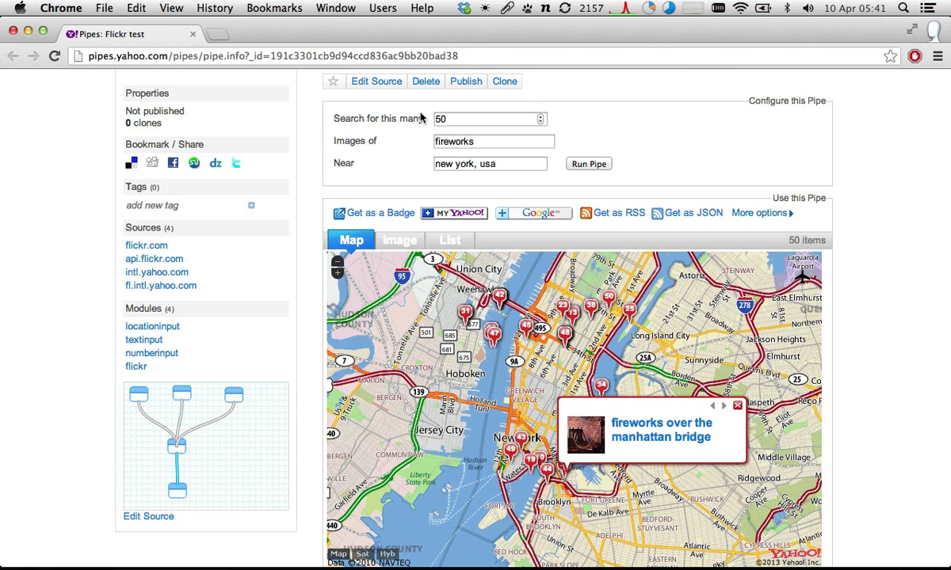
{"action": "double_click", "coordinate": [502, 164]}
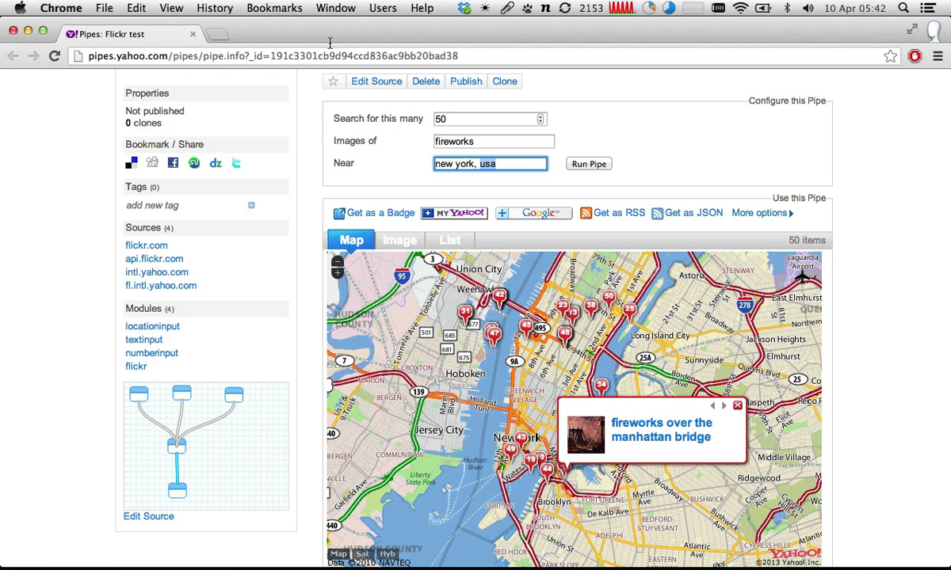
- Close the pipe's results page and set the number input's default to 50 in the pipe editor
{"action": "key", "text": "super+w"}
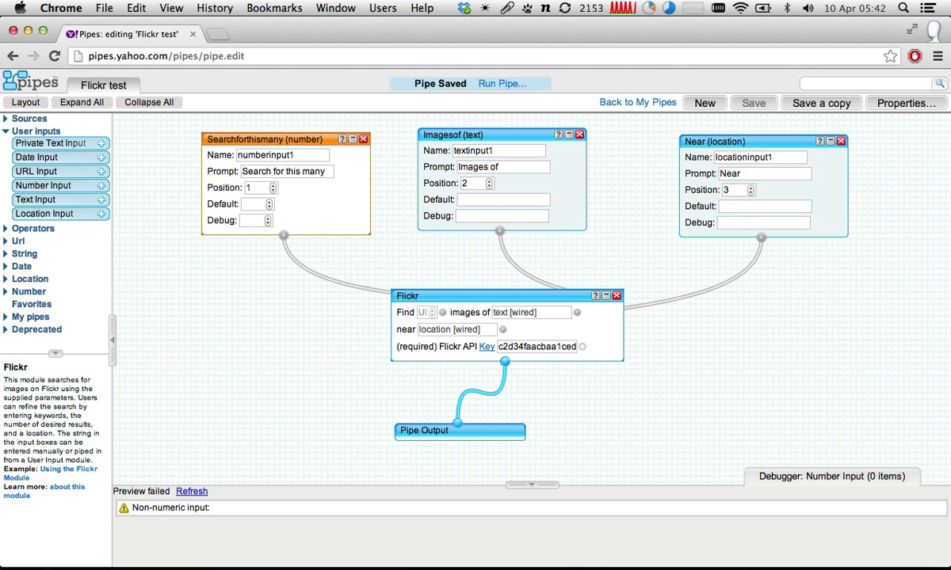
{"action": "left_click", "coordinate": [522, 135]}
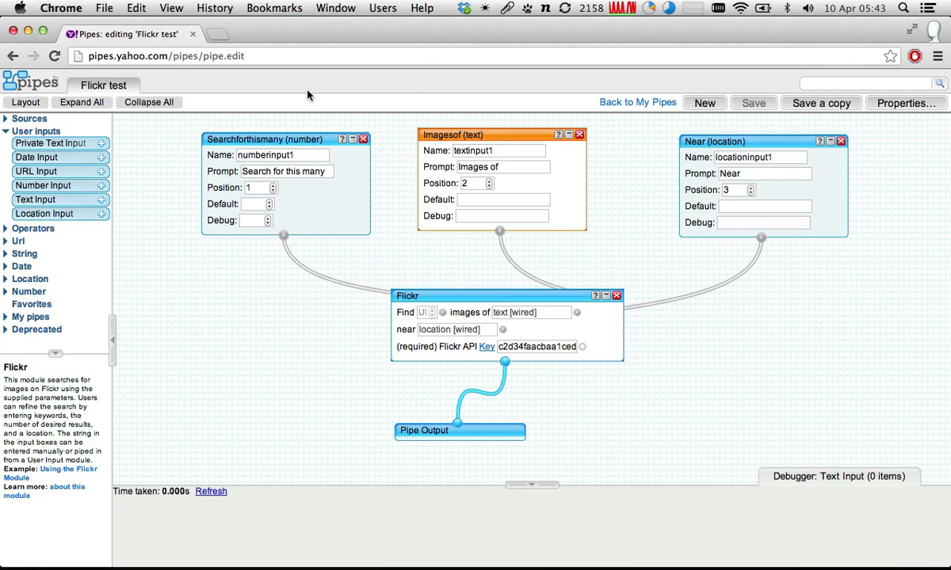
{"action": "left_click", "coordinate": [254, 206]}
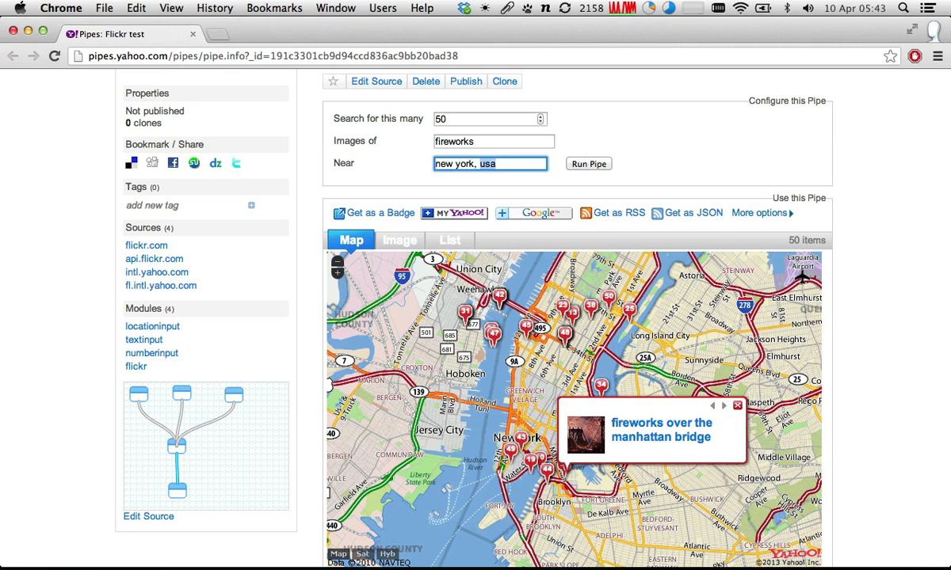
{"action": "left_click", "coordinate": [55, 56]}
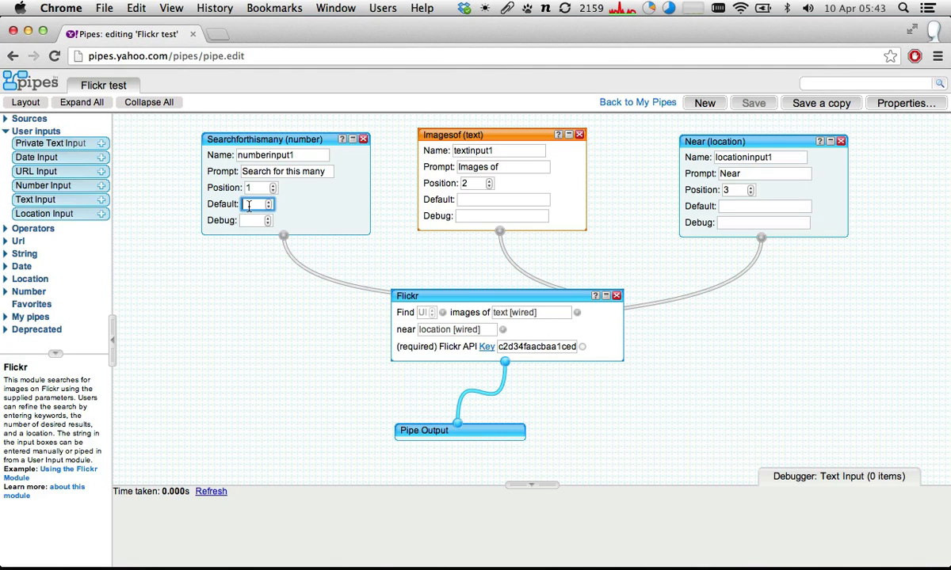
{"action": "type", "text": "50"}
{"action": "key", "text": "Tab"}
- Set the text input's default to "birds" and the location input's default to "brisbane, australia"
{"action": "left_click", "coordinate": [462, 199]}
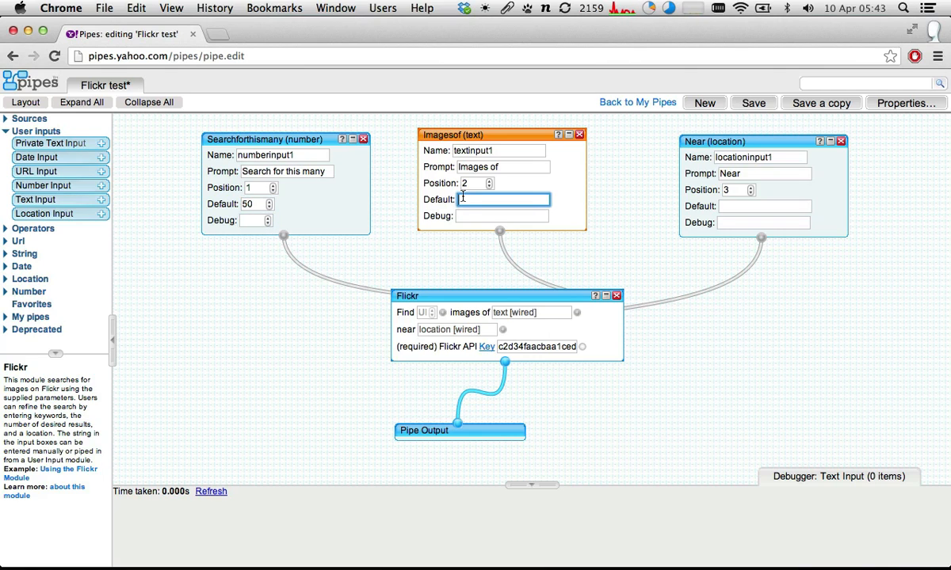
{"action": "type", "text": "birds"}
{"action": "key", "text": "Tab"}
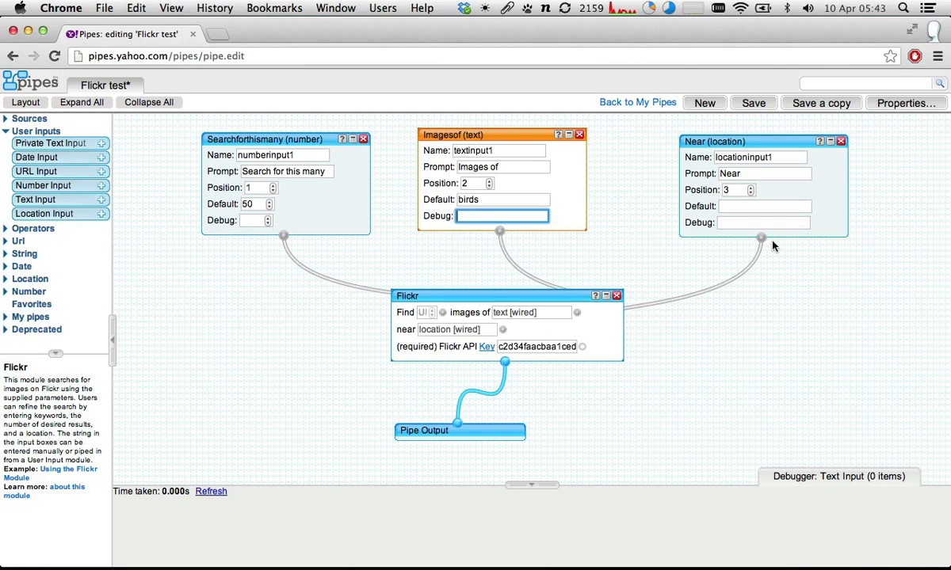
{"action": "left_click", "coordinate": [764, 207]}
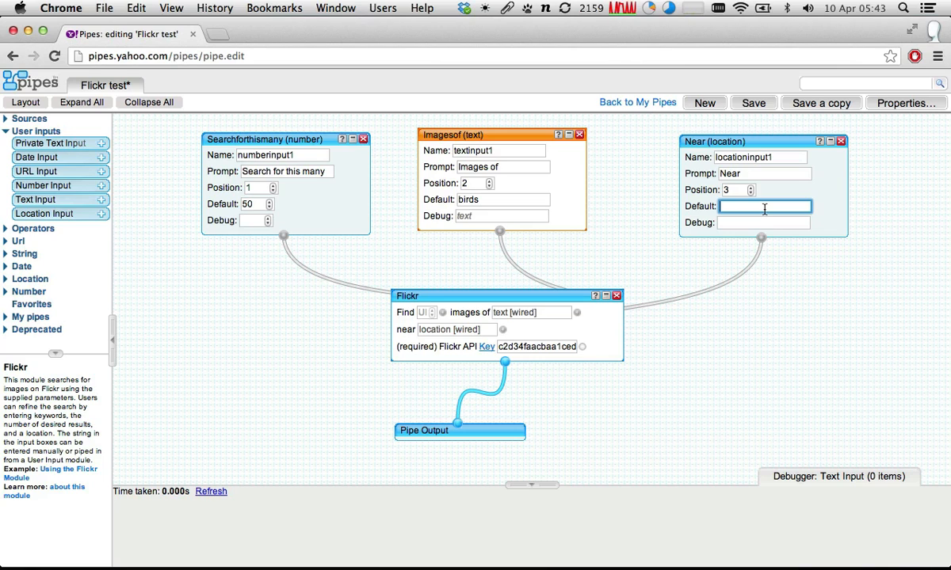
{"action": "type", "text": "brisbane, austra"}
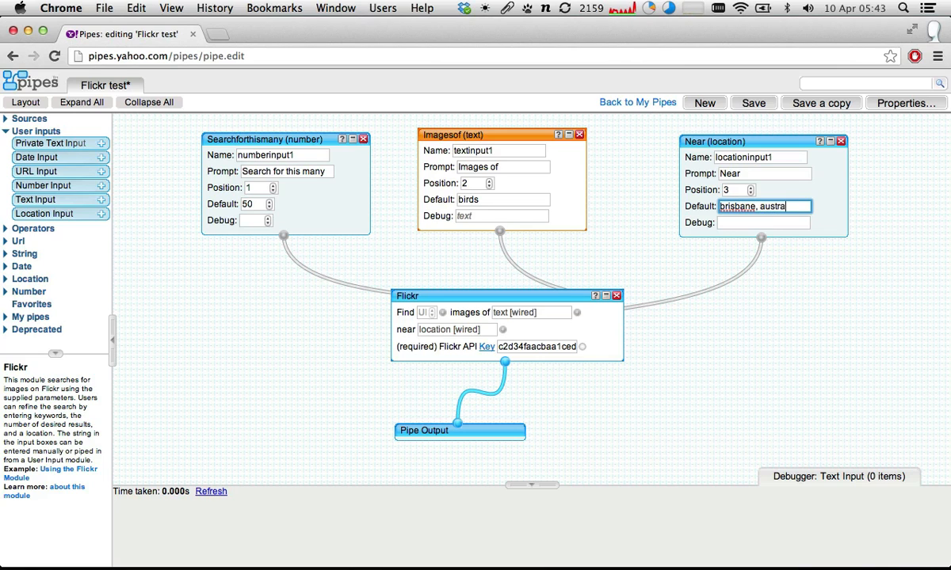
{"action": "type", "text": "lia"}
- Save and run the pipe, reloading its page to check the default values and mapped results
{"action": "left_click", "coordinate": [756, 105]}
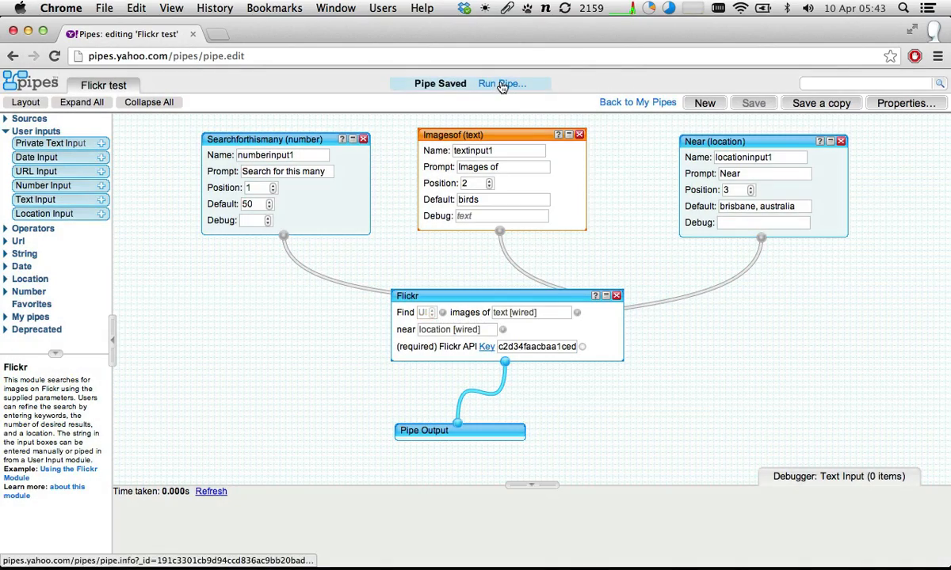
{"action": "left_click", "coordinate": [495, 83]}
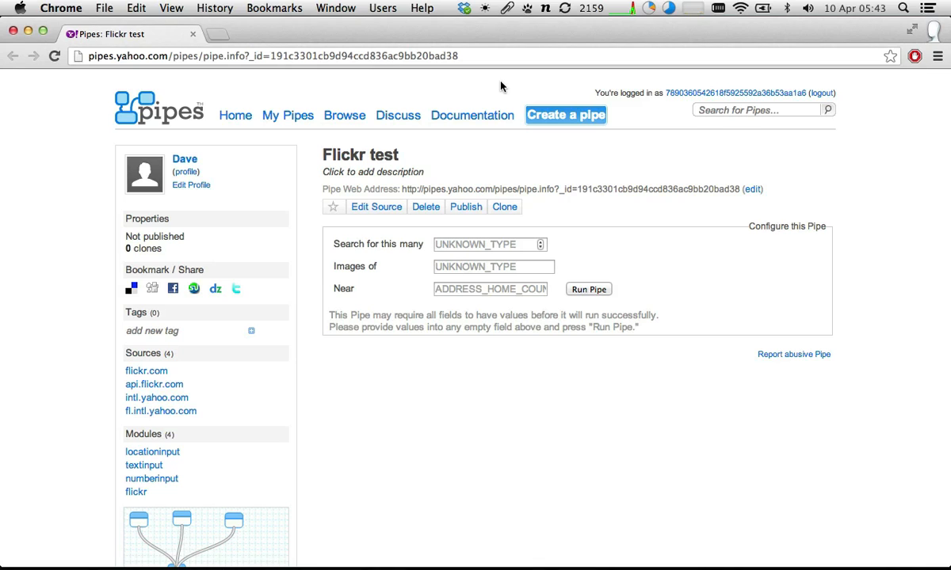
{"action": "key", "text": "super+r"}
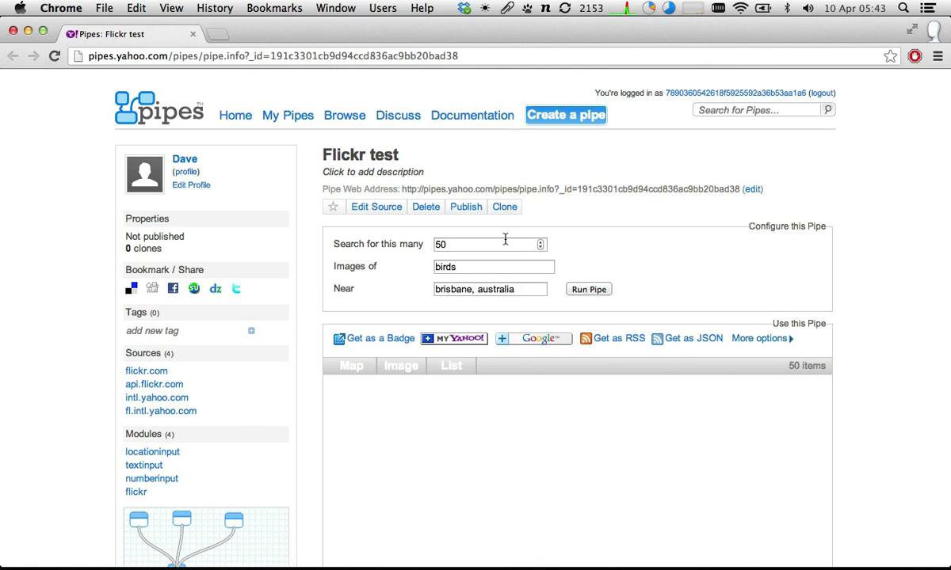
{"action": "scroll", "coordinate": [436, 311], "scroll_direction": "down", "scroll_amount": 3}
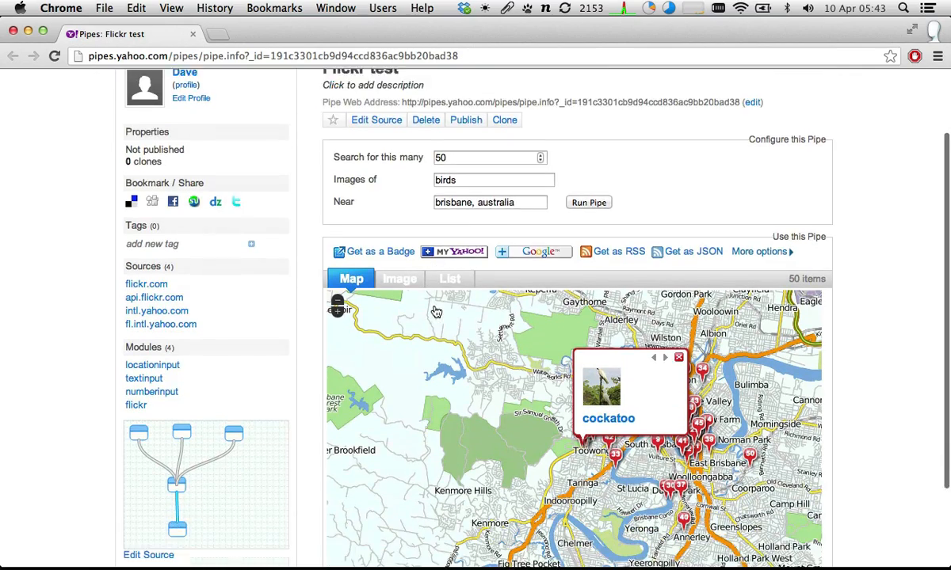
- Look over the mapped bird results, return to the pipe editor and view the Flickr module's debugger output
{"action": "scroll", "coordinate": [435, 311], "scroll_direction": "down", "scroll_amount": 3}
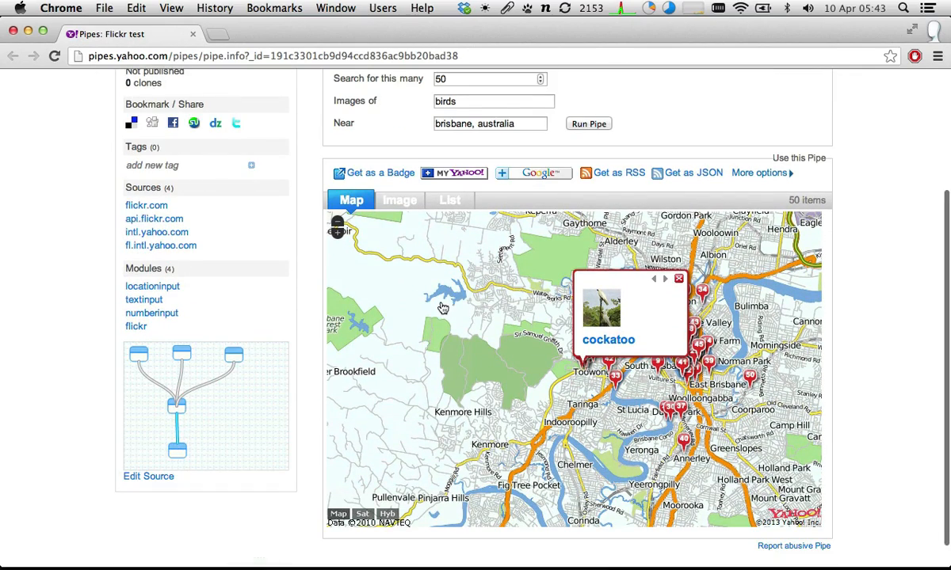
{"action": "scroll", "coordinate": [443, 308], "scroll_direction": "up", "scroll_amount": 1}
{"action": "scroll", "coordinate": [443, 308], "scroll_direction": "up", "scroll_amount": 5}
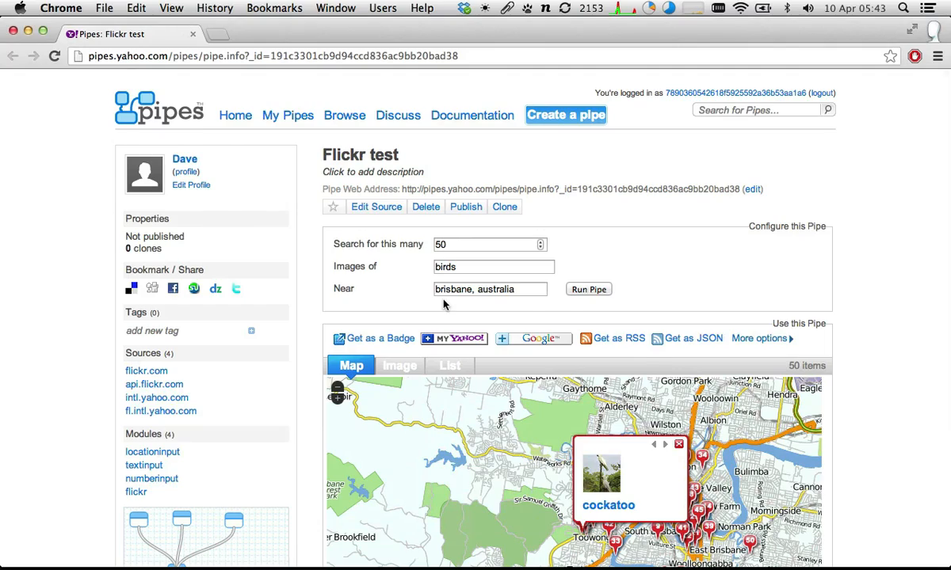
{"action": "left_click", "coordinate": [379, 265]}
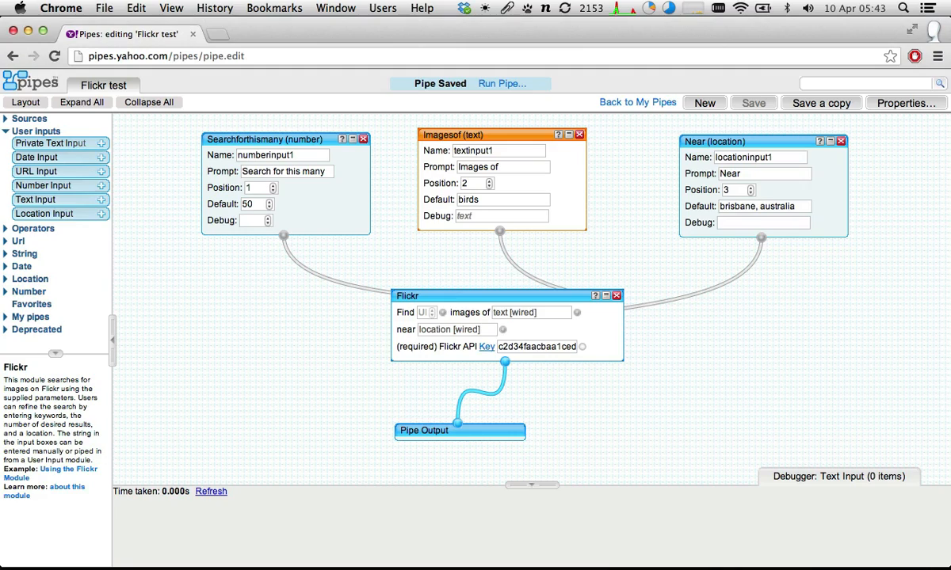
{"action": "left_click", "coordinate": [244, 221]}
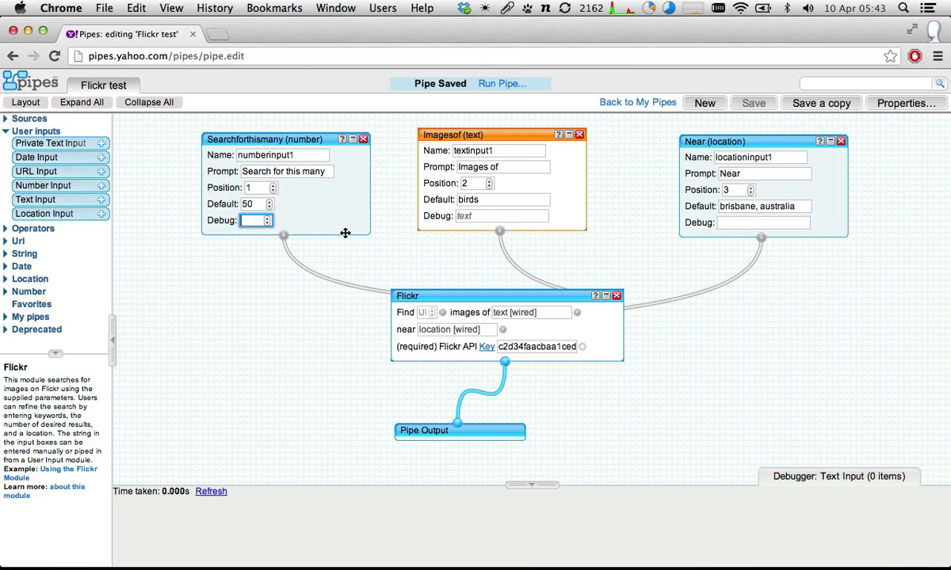
{"action": "left_click", "coordinate": [420, 296]}
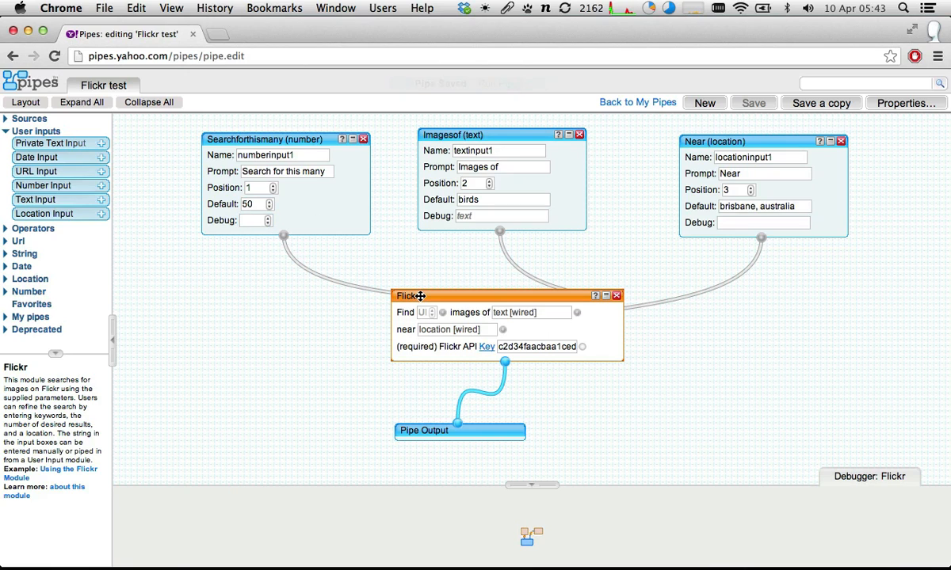
- Enlarge the debugger pane and examine the debugger output of the number, text and location inputs in turn
{"action": "left_click", "coordinate": [238, 139]}
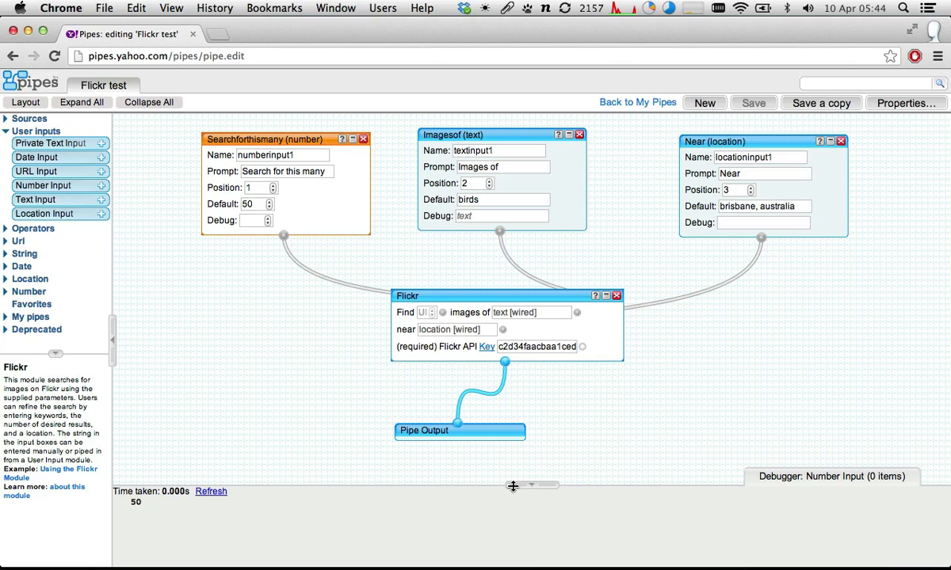
{"action": "left_click_drag", "start_coordinate": [512, 485], "coordinate": [507, 460]}
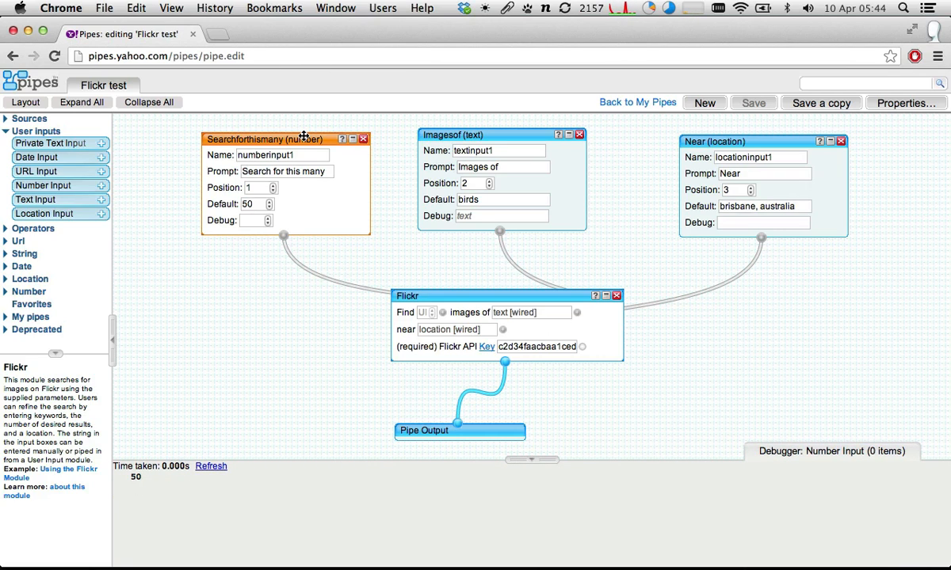
{"action": "left_click_drag", "start_coordinate": [267, 138], "coordinate": [251, 131]}
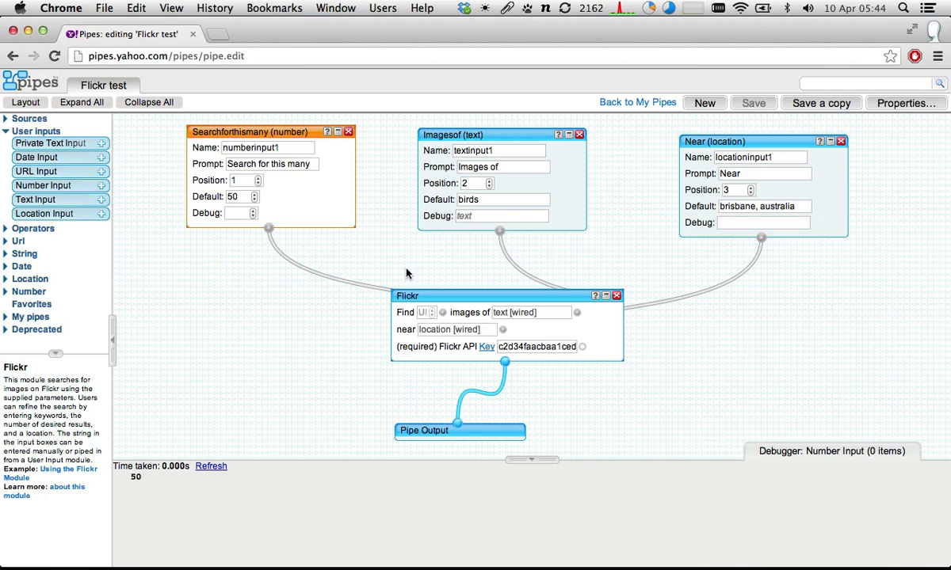
{"action": "left_click", "coordinate": [450, 133]}
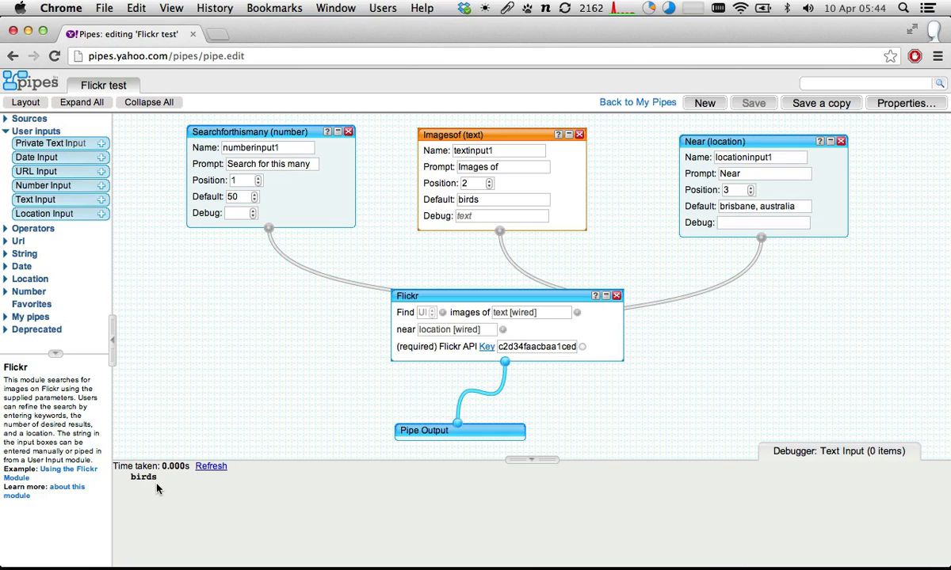
{"action": "left_click", "coordinate": [683, 141]}
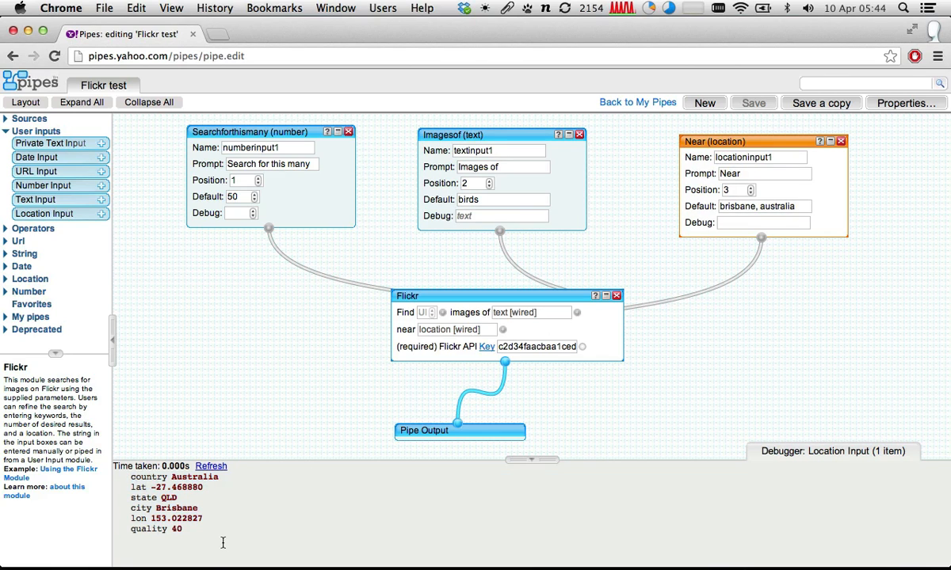
{"action": "left_click_drag", "start_coordinate": [209, 507], "coordinate": [188, 479]}
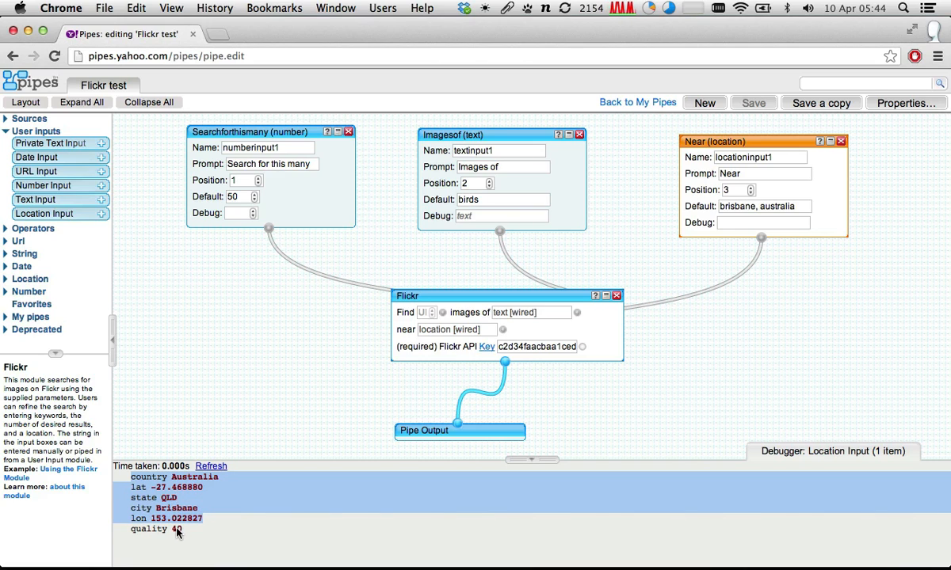
{"action": "left_click", "coordinate": [255, 505]}
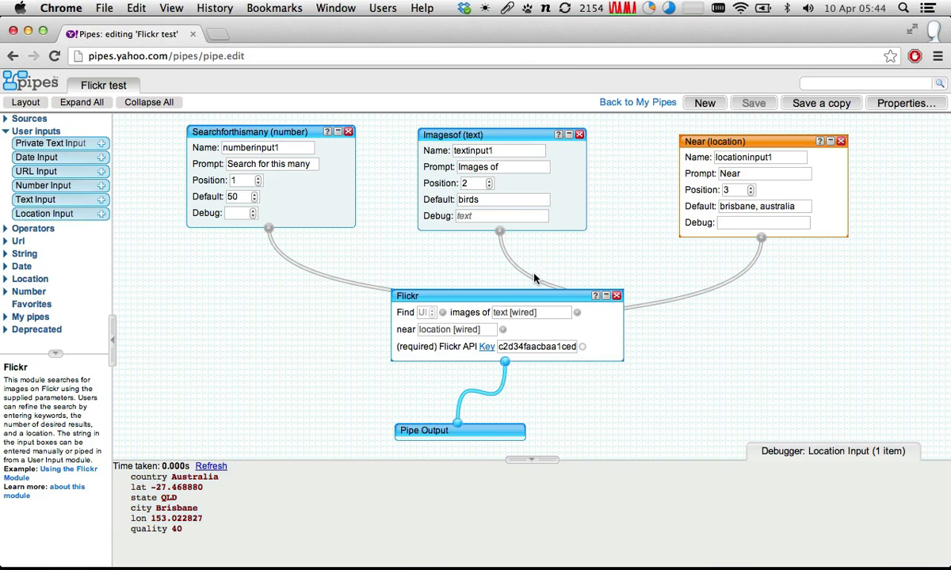
- Show the Flickr module's debugger output and expand its "cockatoo" item to examine the details
{"action": "left_click", "coordinate": [493, 294]}
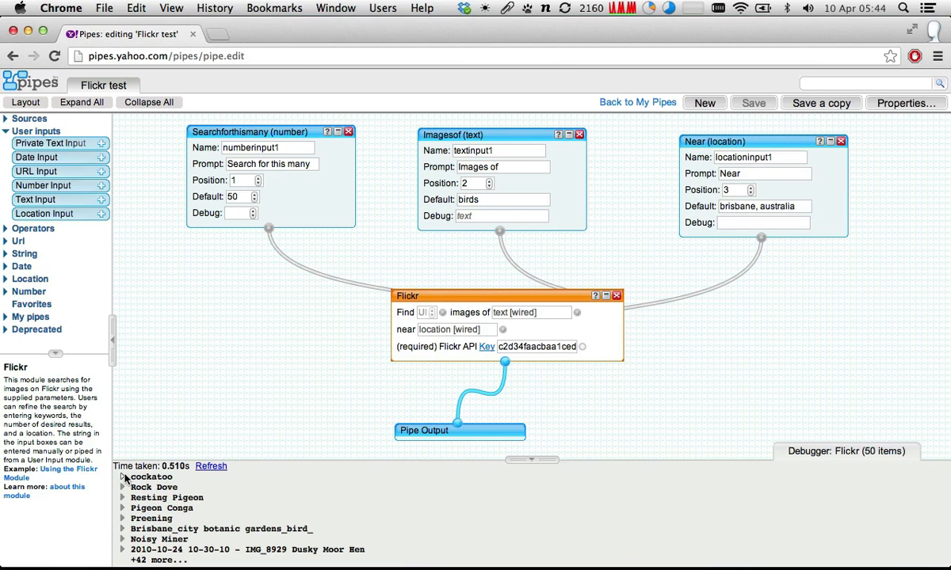
{"action": "left_click", "coordinate": [123, 477]}
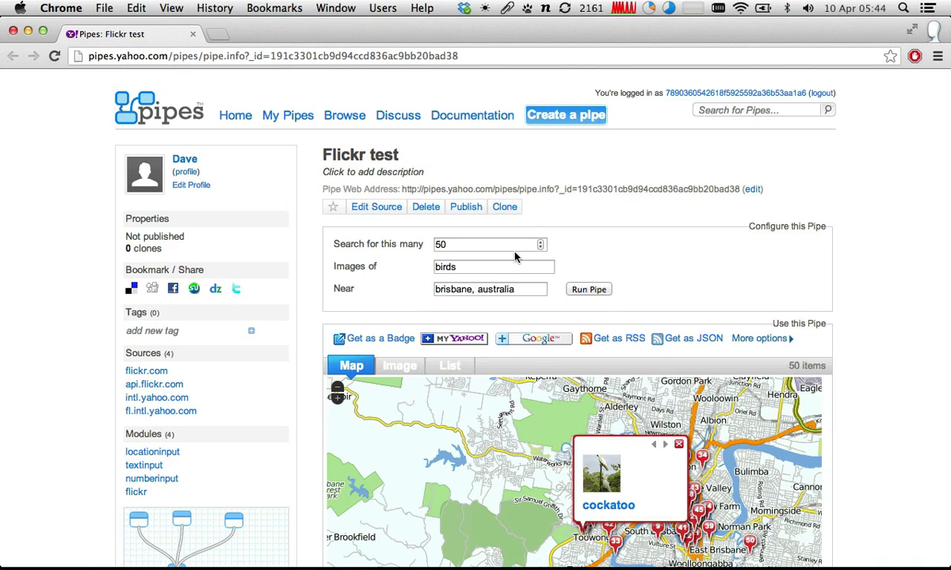
{"action": "scroll", "coordinate": [514, 256], "scroll_direction": "down", "scroll_amount": 4}
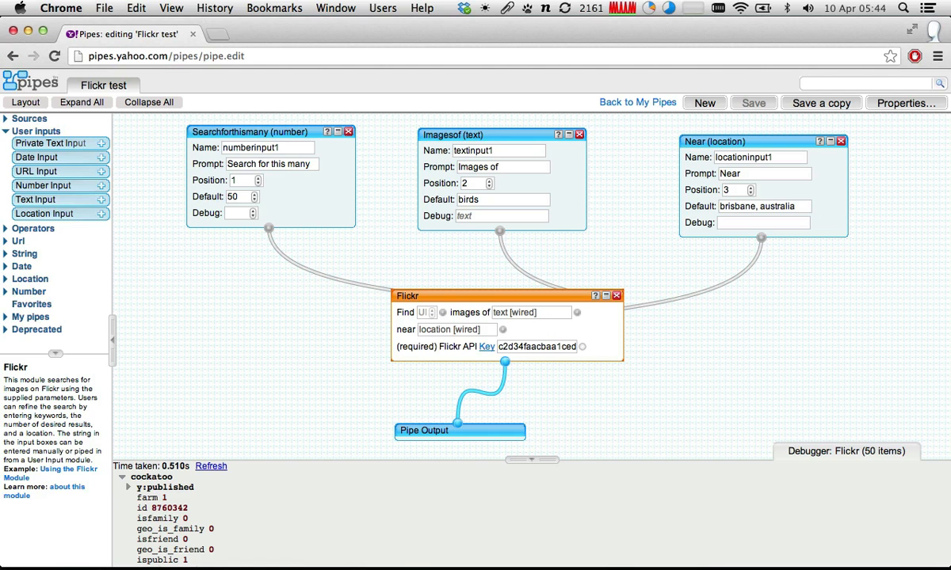
- Clear the default values of the number, text and location inputs and check the Flickr module's debugger output
{"action": "left_click", "coordinate": [238, 197]}
{"action": "double_click", "coordinate": [234, 197]}
{"action": "key", "text": "BackSpace"}
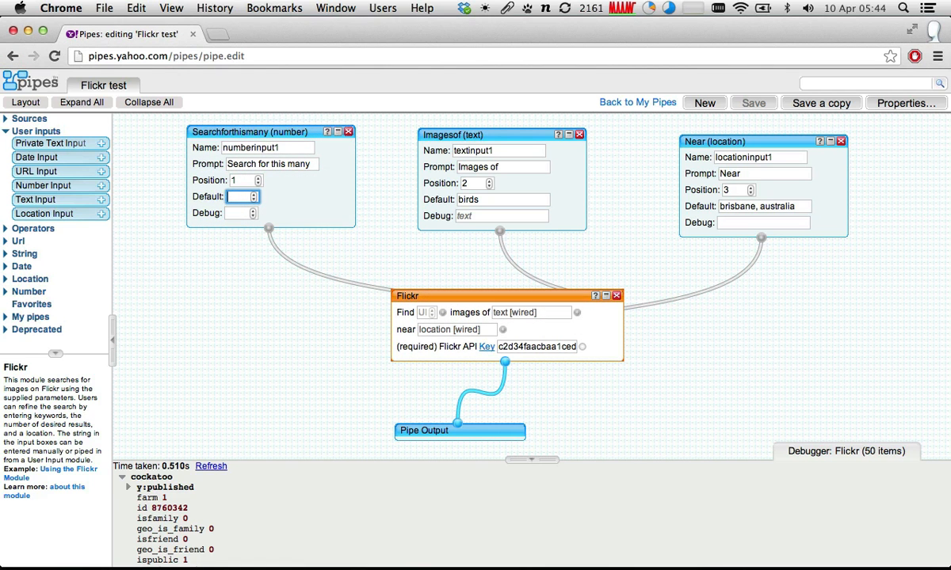
{"action": "double_click", "coordinate": [470, 199]}
{"action": "key", "text": "BackSpace"}
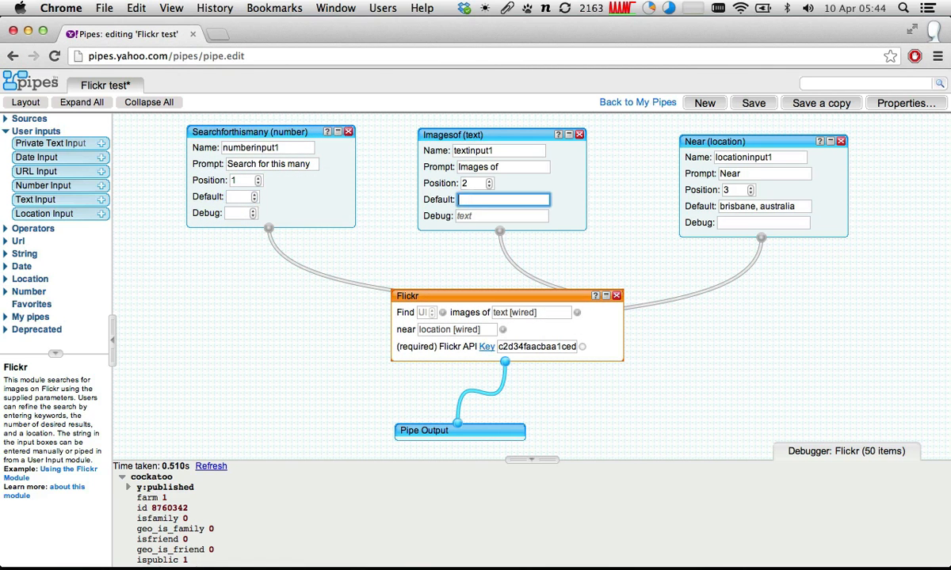
{"action": "left_click", "coordinate": [699, 190]}
{"action": "left_click", "coordinate": [745, 205]}
{"action": "double_click", "coordinate": [745, 206]}
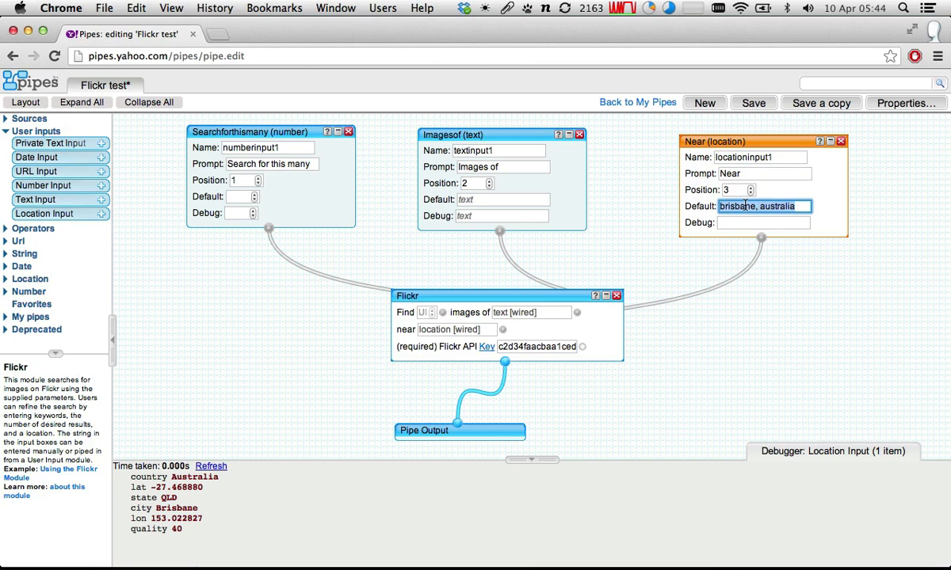
{"action": "key", "text": "BackSpace"}
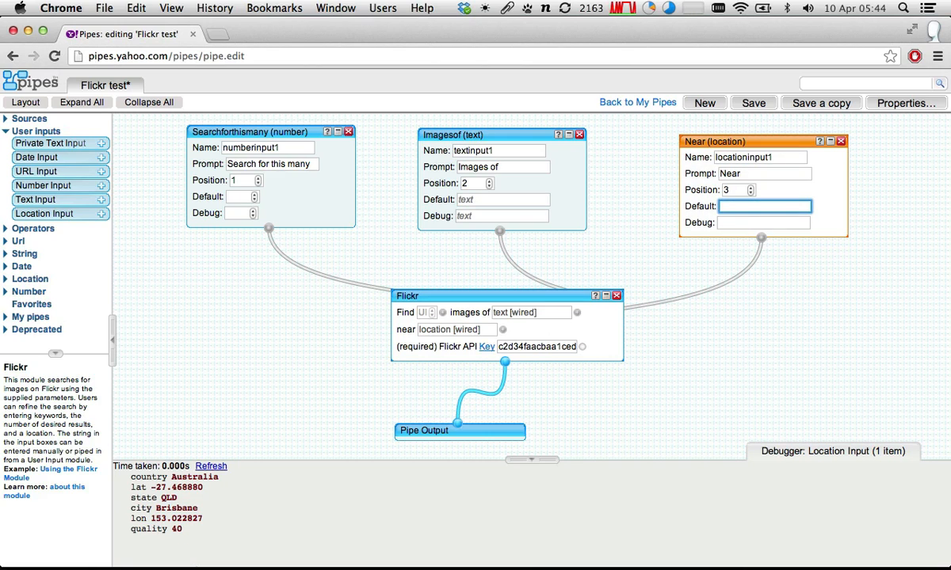
{"action": "left_click", "coordinate": [551, 298]}
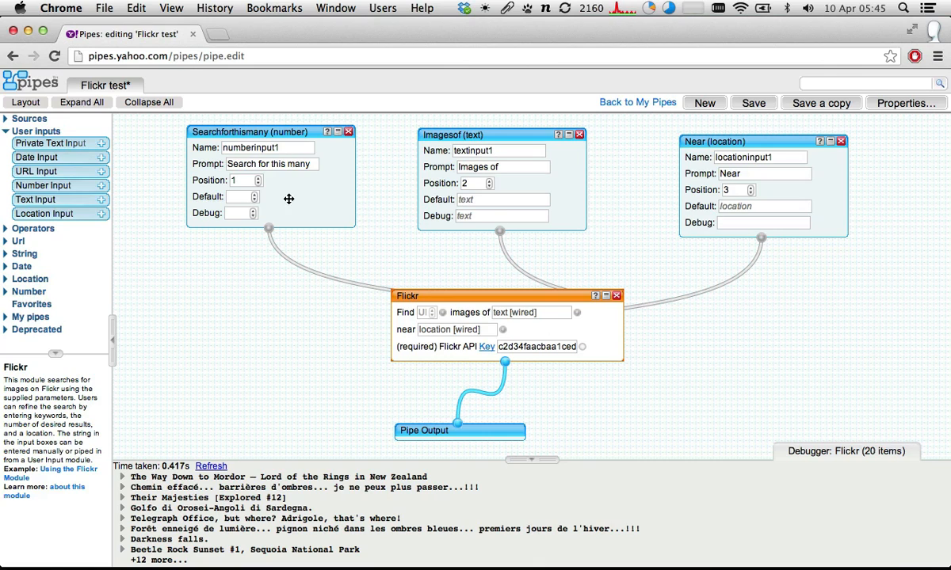
- Set the number input's debug value to 50 and the text input's debug value to "birds"
{"action": "left_click", "coordinate": [258, 213]}
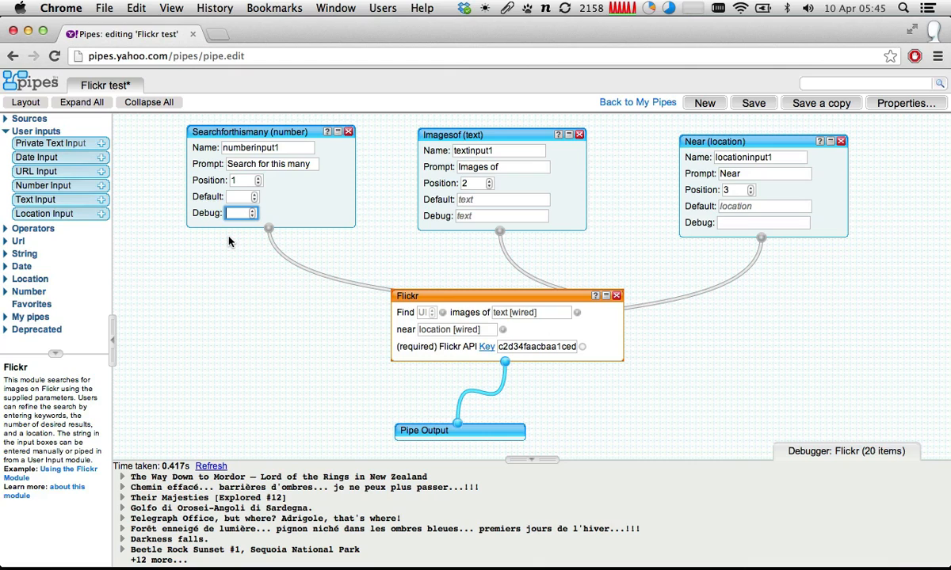
{"action": "type", "text": "50"}
{"action": "key", "text": "Tab"}
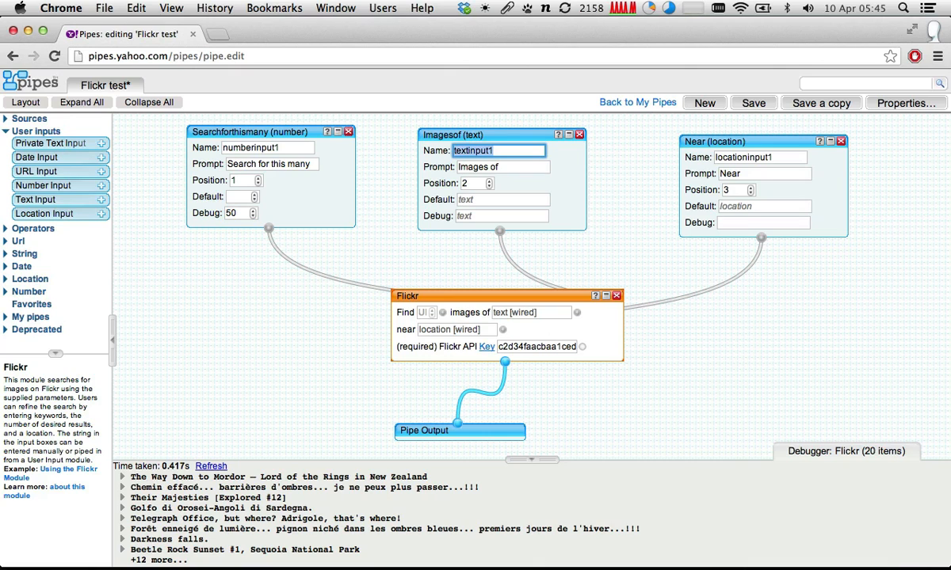
{"action": "left_click", "coordinate": [475, 215]}
{"action": "type", "text": "bi"}
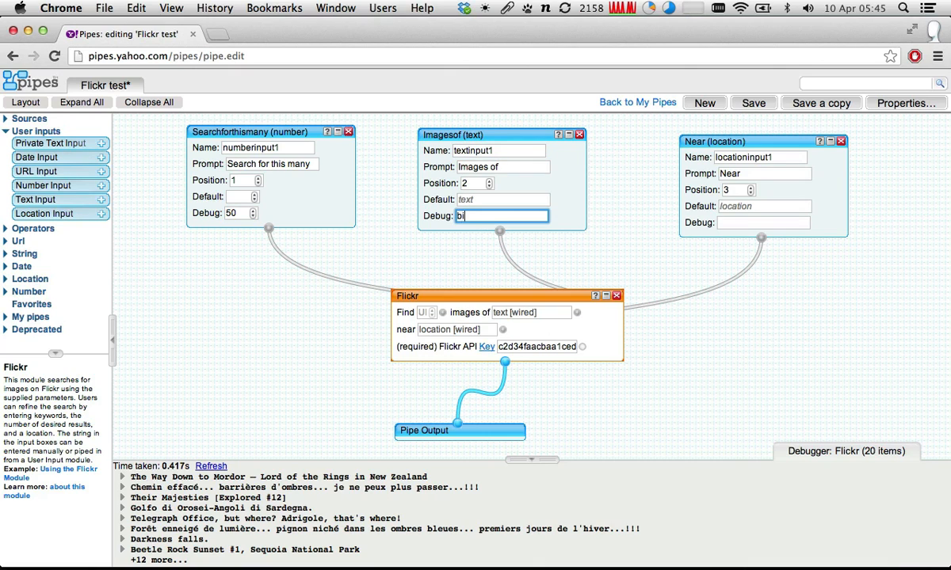
{"action": "type", "text": "rds"}
- Set the location input's debug value to "brisbane, australia" and refresh the Flickr module's debugger output
{"action": "left_click", "coordinate": [745, 223]}
{"action": "type", "text": "b"}
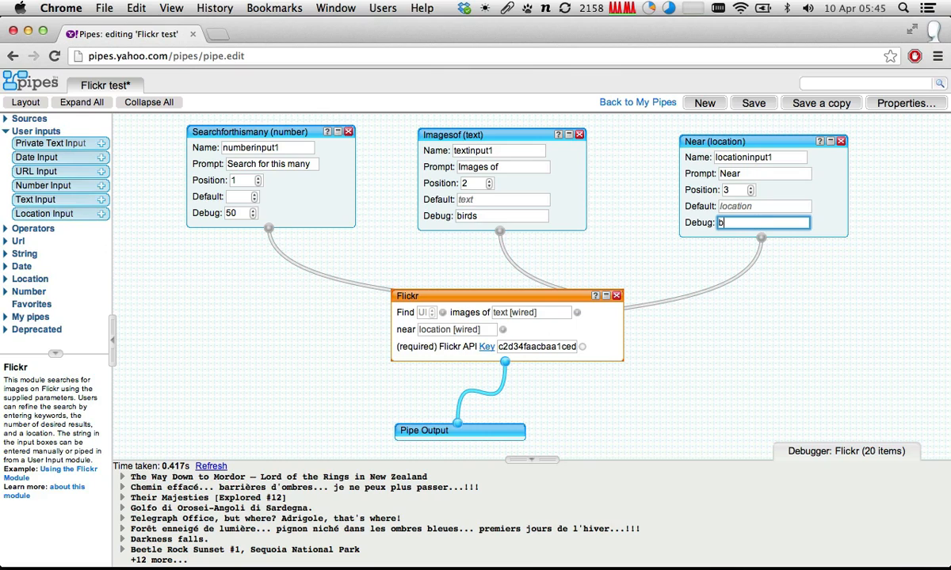
{"action": "type", "text": "risbane, australi"}
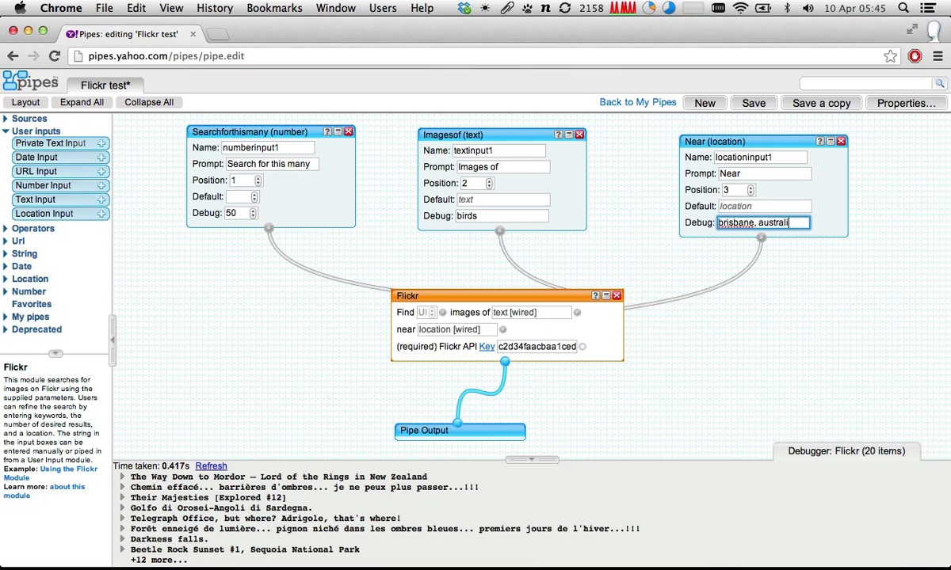
{"action": "type", "text": "a"}
{"action": "left_click", "coordinate": [518, 276]}
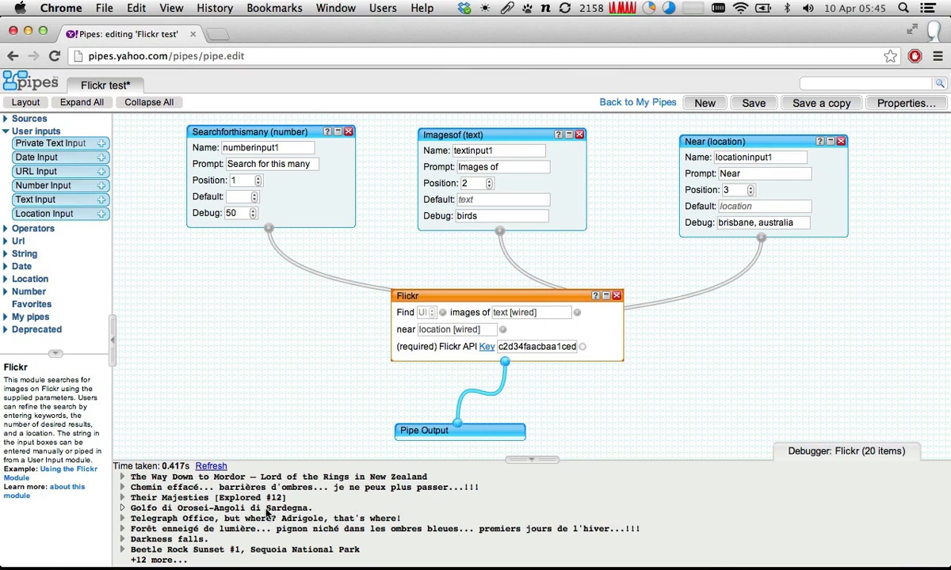
{"action": "left_click", "coordinate": [210, 466]}
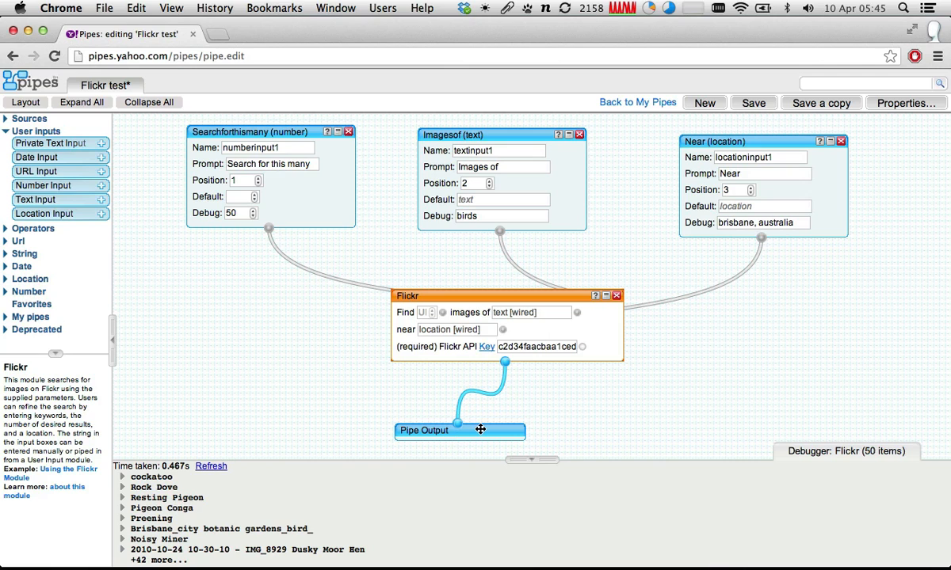
- Save and run the pipe, reloading its page to check the configuration fields without default values
{"action": "left_click", "coordinate": [760, 111]}
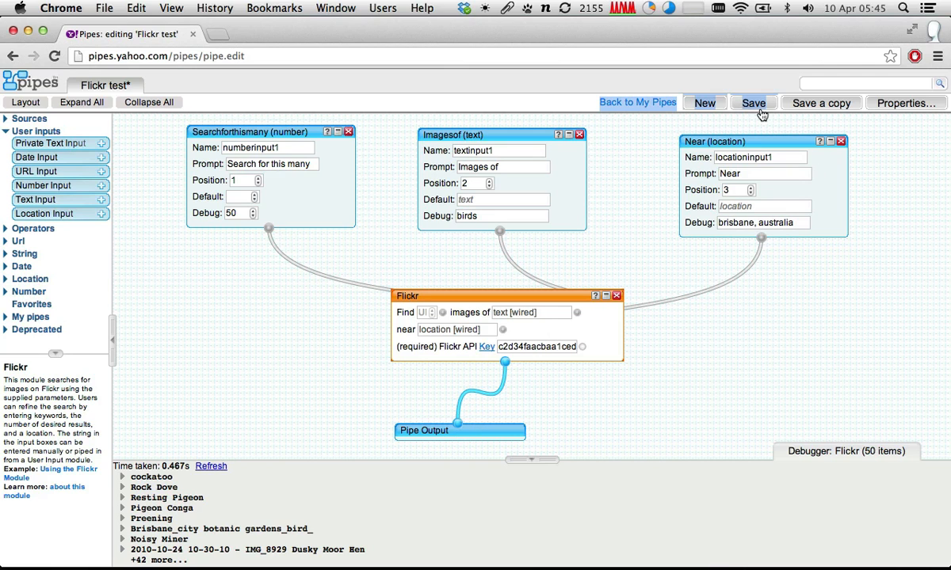
{"action": "left_click", "coordinate": [752, 105]}
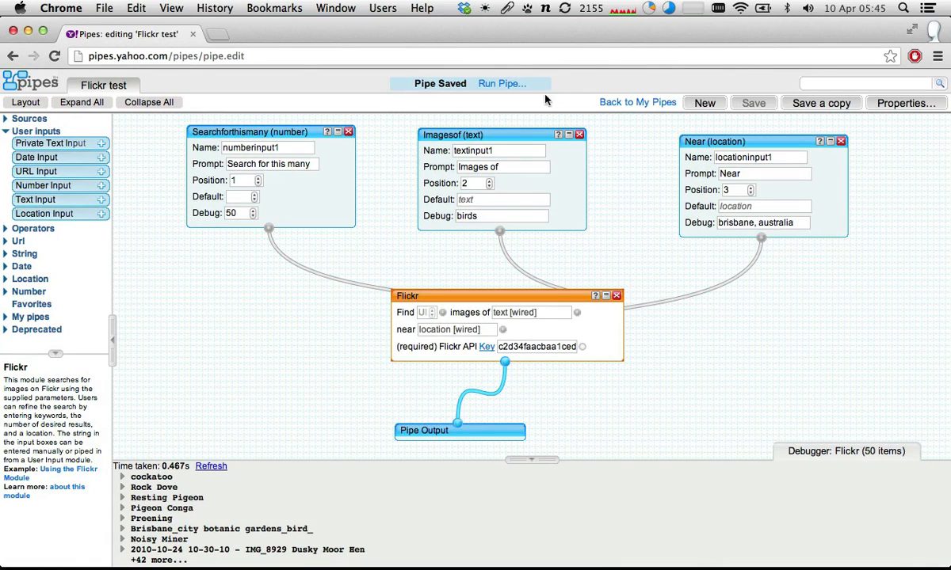
{"action": "left_click", "coordinate": [504, 84]}
{"action": "key", "text": "super+r"}
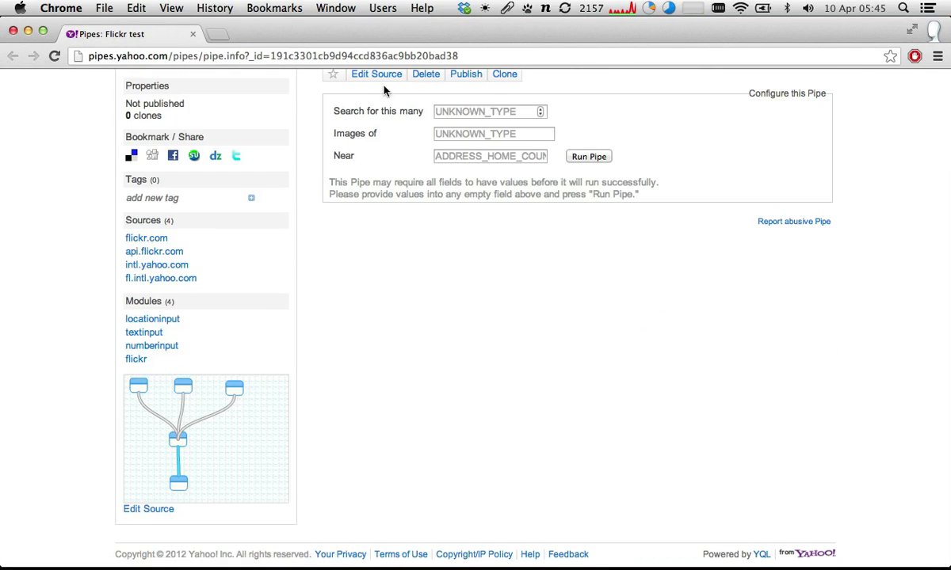
{"action": "scroll", "coordinate": [399, 142], "scroll_direction": "up", "scroll_amount": 5}
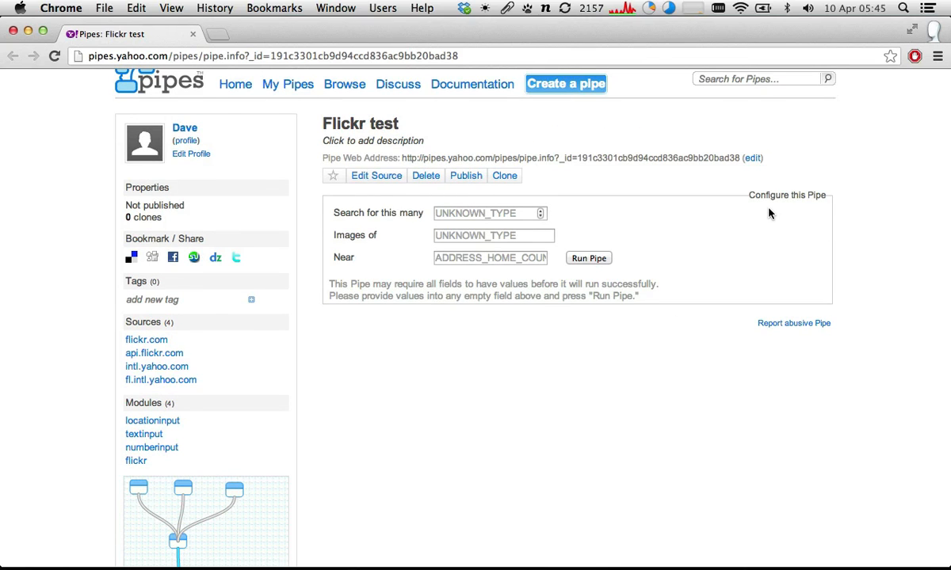
{"action": "scroll", "coordinate": [768, 213], "scroll_direction": "up", "scroll_amount": 1}
- Return to the pipe editor, open the list of own pipes and view the options for the "Flickr test" pipe
{"action": "left_click", "coordinate": [377, 204]}
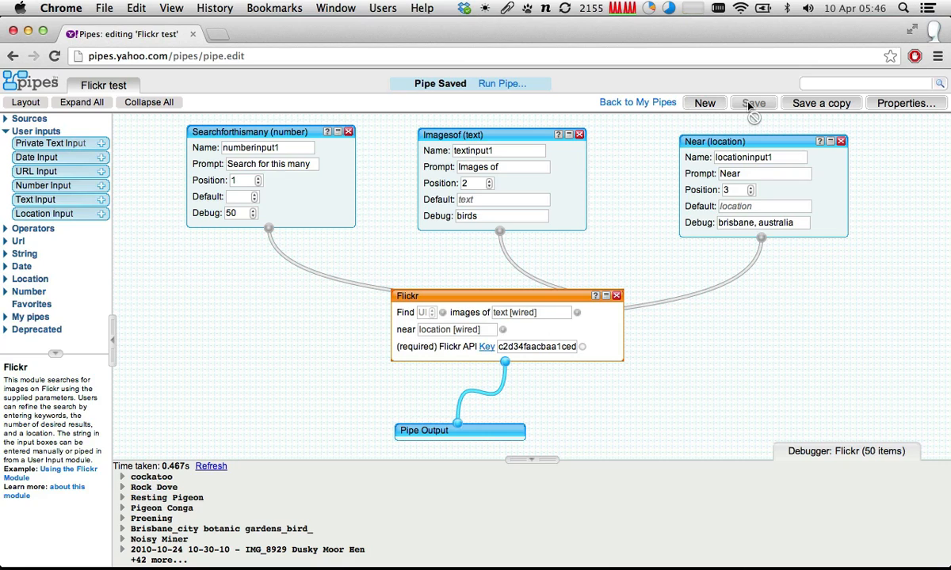
{"action": "left_click", "coordinate": [39, 82]}
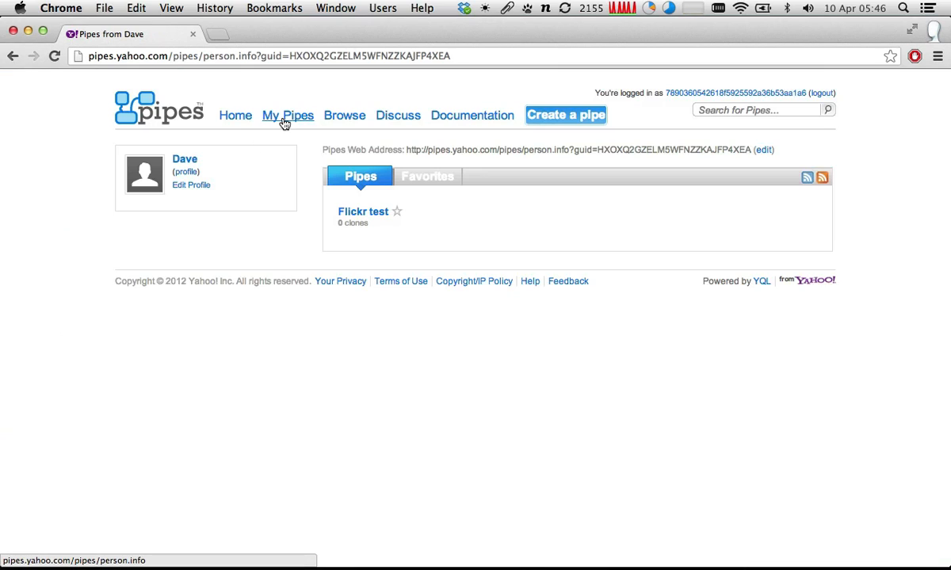
{"action": "left_click", "coordinate": [283, 119]}
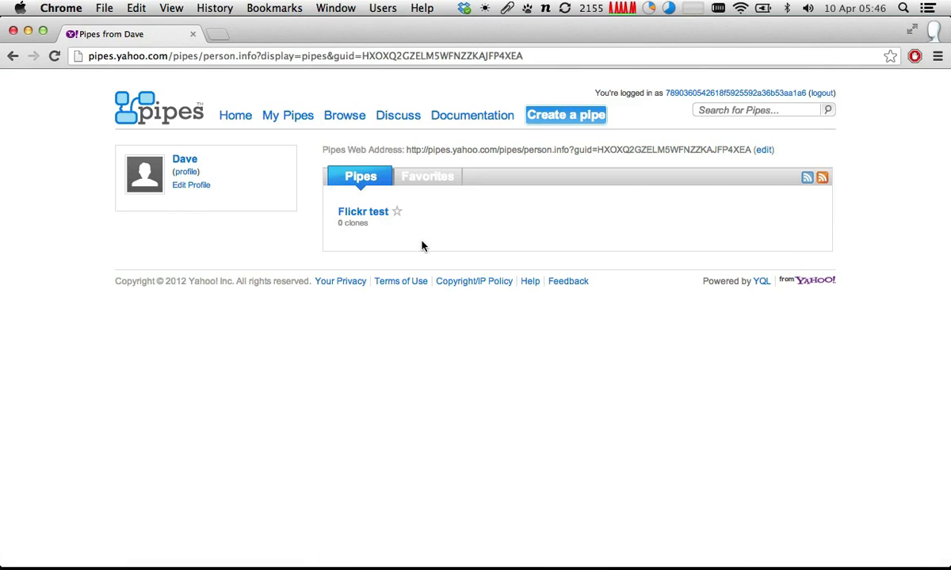
{"action": "mouse_move", "coordinate": [360, 222]}
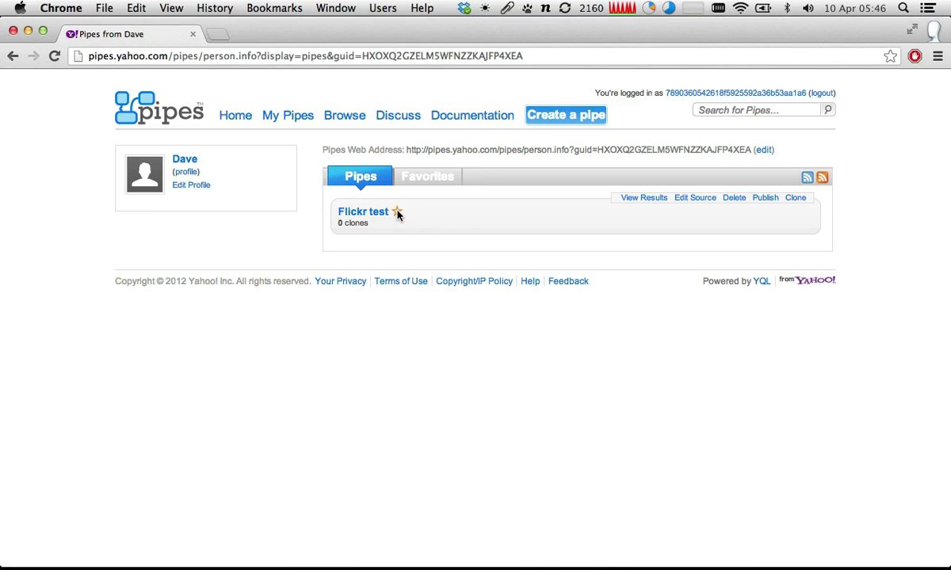
- Check the list of favorite pipes, return to the saved pipes and create a new blank pipe
{"action": "left_click", "coordinate": [426, 179]}
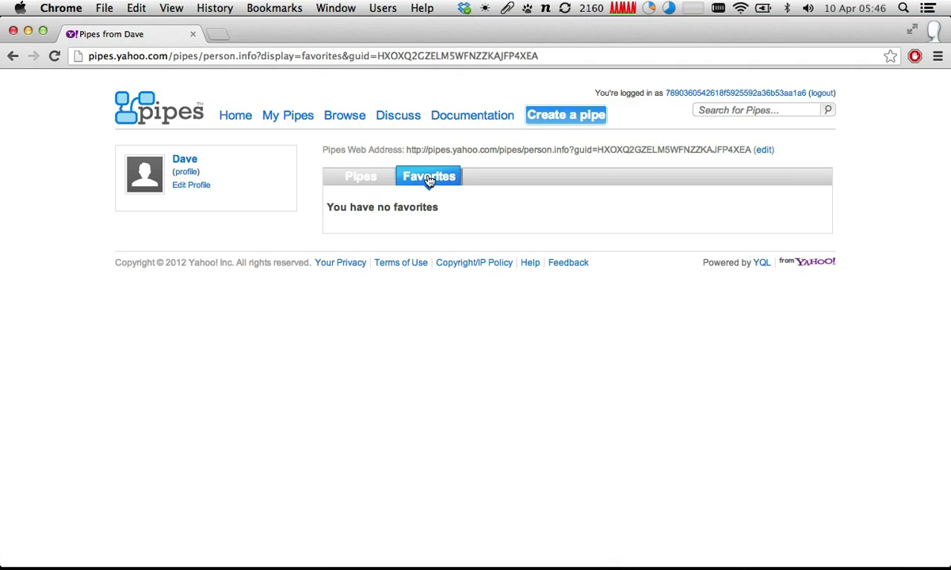
{"action": "left_click", "coordinate": [362, 176]}
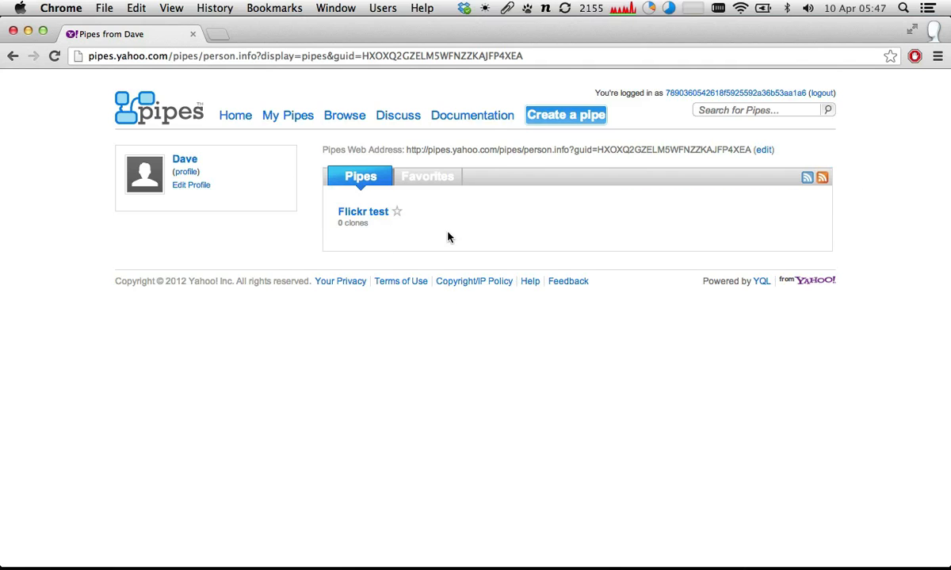
{"action": "left_click", "coordinate": [559, 121]}
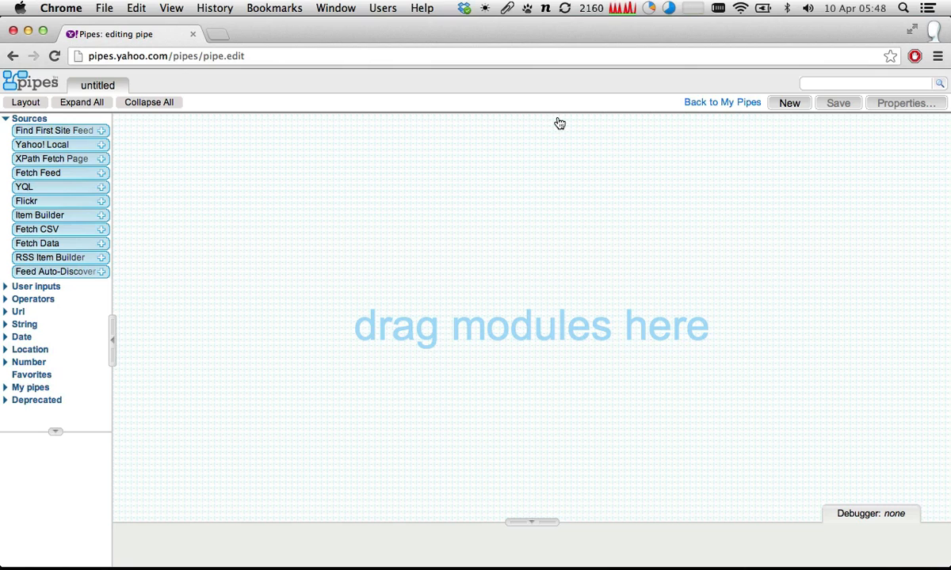
- Open rottentomatoes.com in a new browser window and look over its box office, opening and coming soon movie lists
{"action": "key", "text": "super+Tab"}
{"action": "key", "text": "super+shift+Tab"}
{"action": "key", "text": "super+n"}
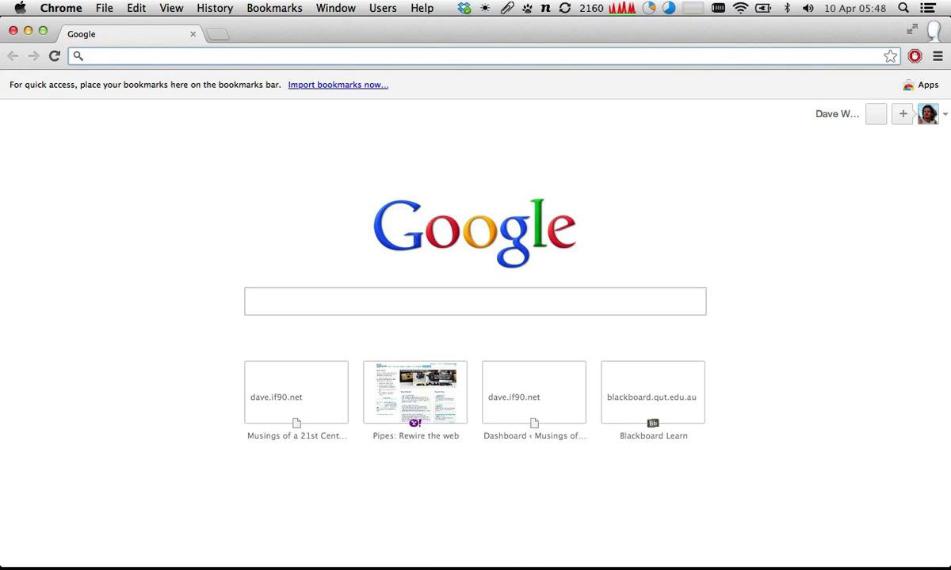
{"action": "type", "text": "ro"}
{"action": "key", "text": "Return"}
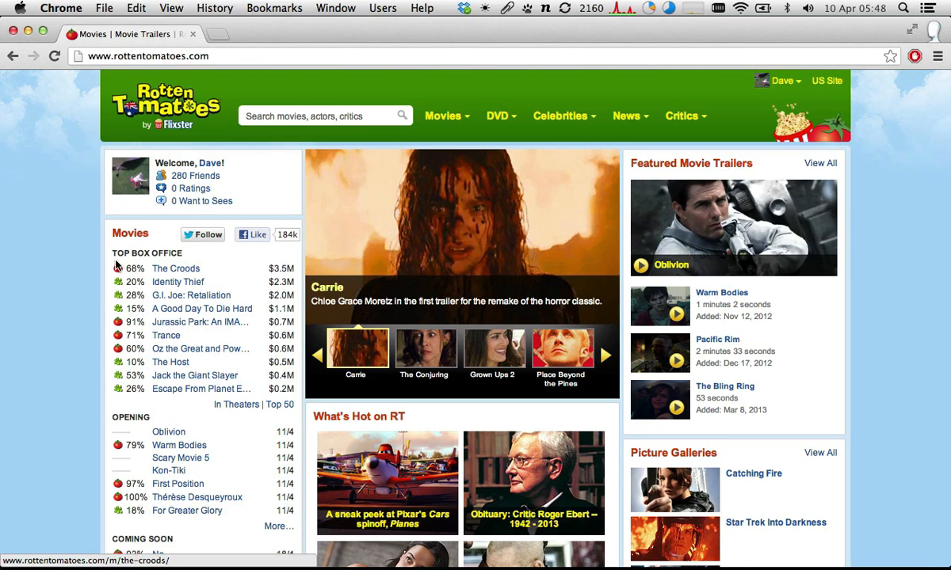
{"action": "scroll", "coordinate": [103, 275], "scroll_direction": "down", "scroll_amount": 3}
{"action": "scroll", "coordinate": [65, 290], "scroll_direction": "up", "scroll_amount": 2}
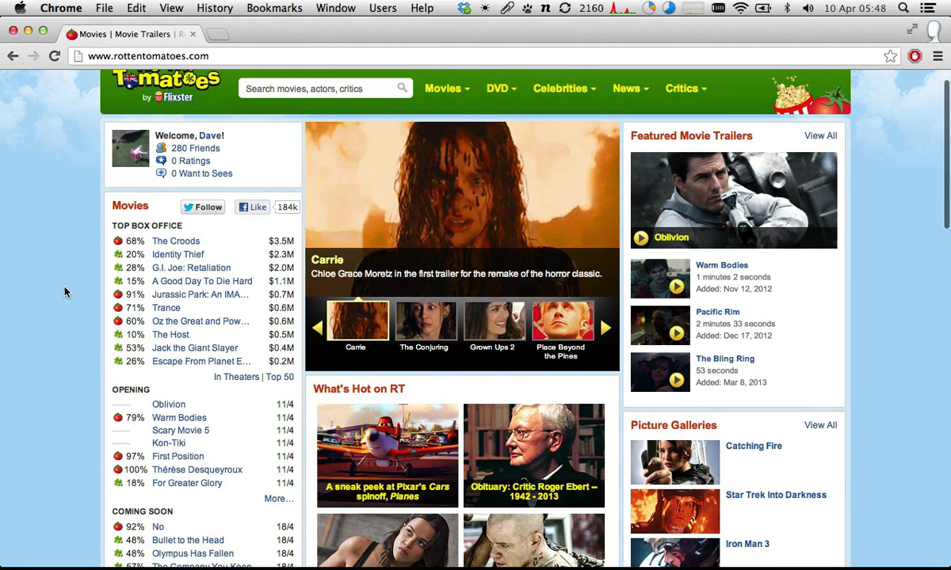
{"action": "scroll", "coordinate": [65, 291], "scroll_direction": "up", "scroll_amount": 1}
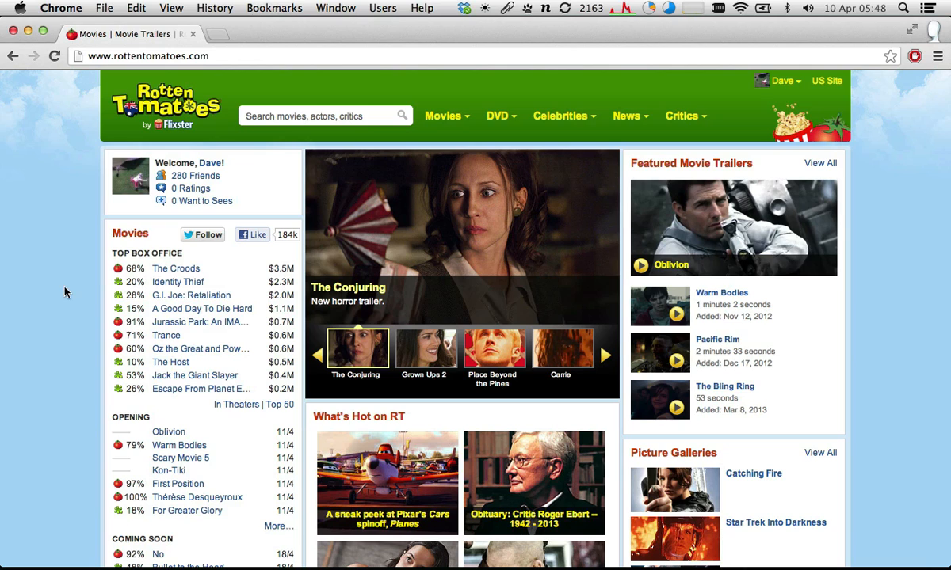
{"action": "scroll", "coordinate": [164, 190], "scroll_direction": "down", "scroll_amount": 5}
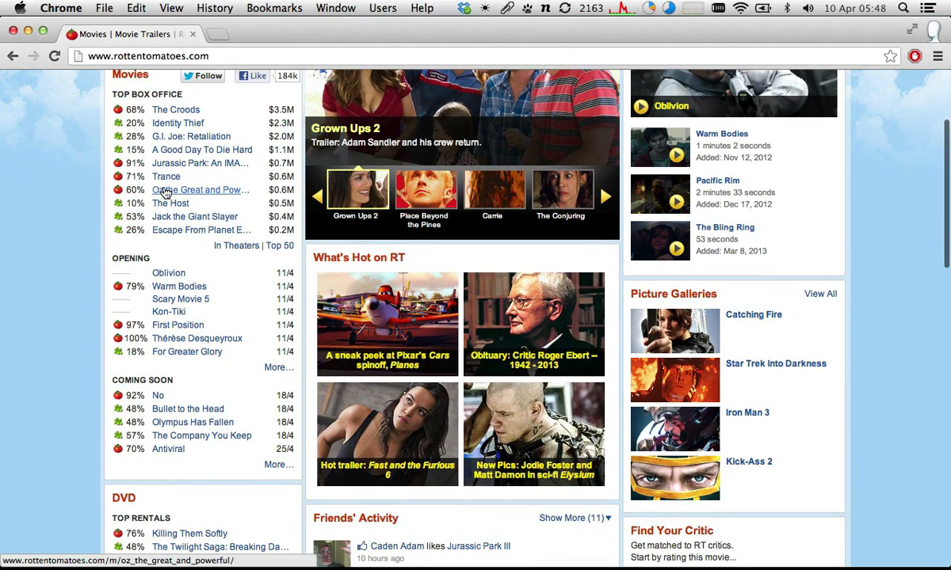
{"action": "scroll", "coordinate": [164, 190], "scroll_direction": "up", "scroll_amount": 5}
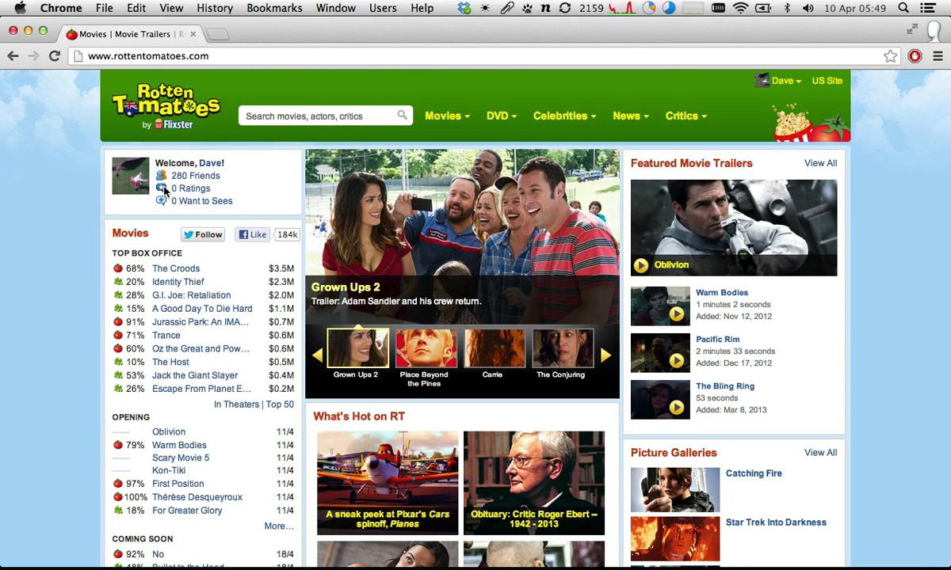
- Search Google for "rottentomatoes rss" and open the Rotten Tomatoes RSS Feeds page
{"action": "left_click", "coordinate": [241, 53]}
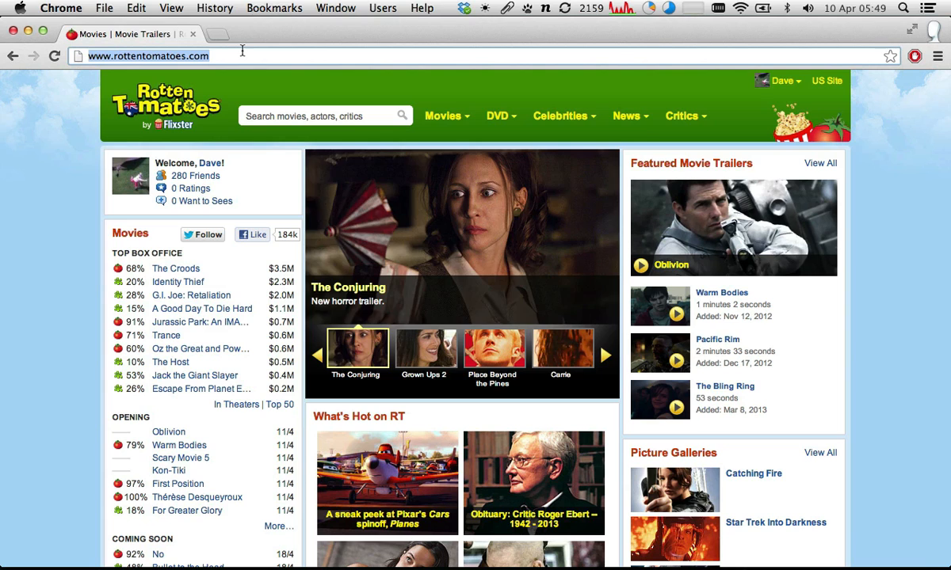
{"action": "left_click", "coordinate": [242, 51]}
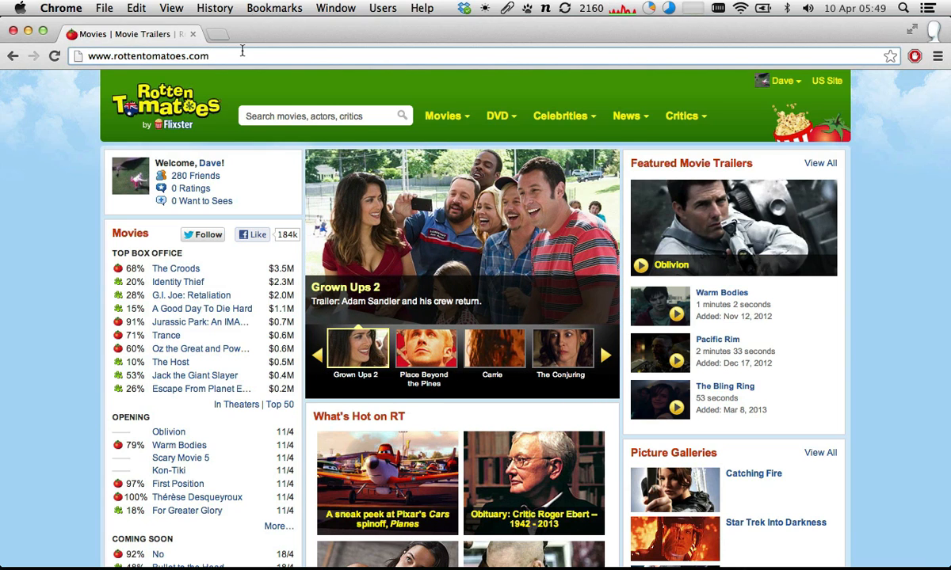
{"action": "key", "text": "super+a"}
{"action": "type", "text": "rottentoma"}
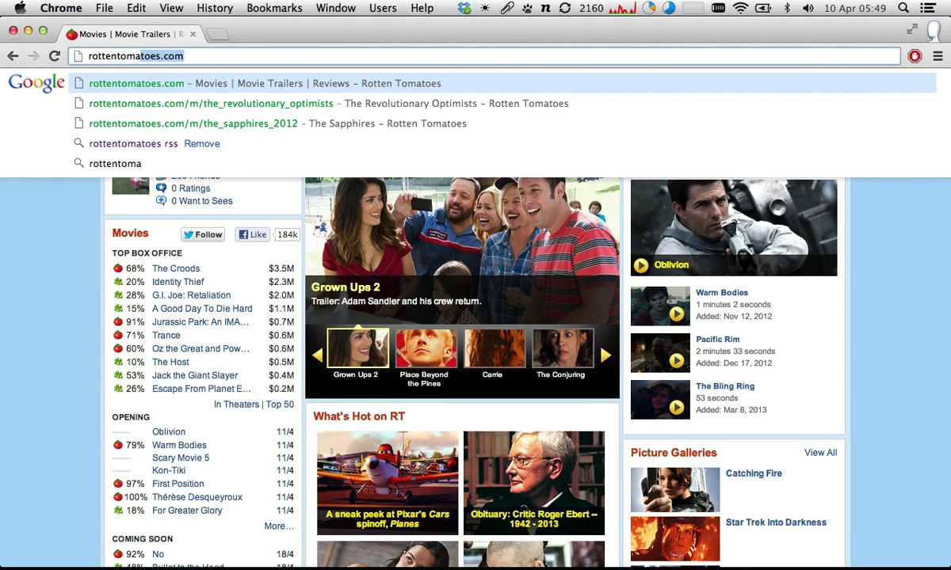
{"action": "type", "text": "toes rss"}
{"action": "key", "text": "Return"}
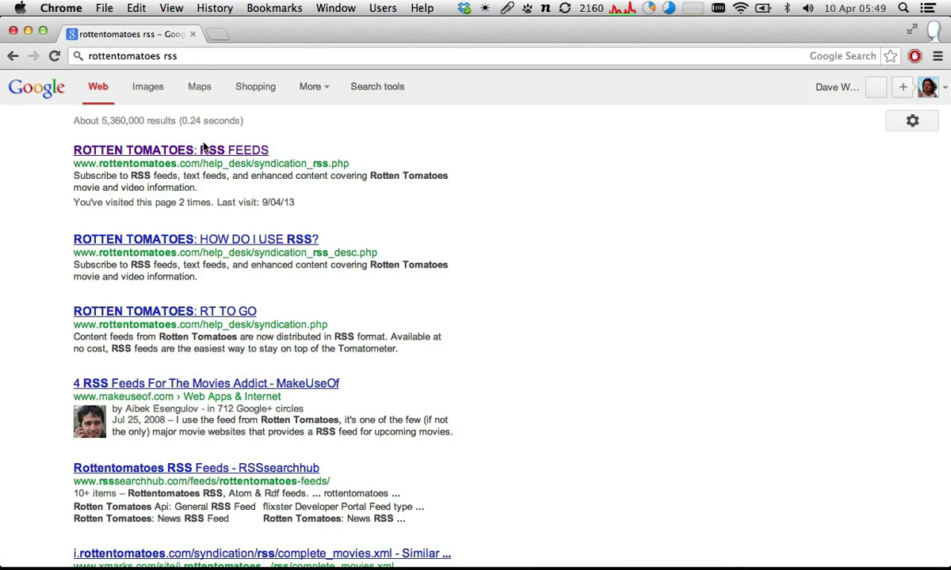
{"action": "left_click", "coordinate": [202, 150]}
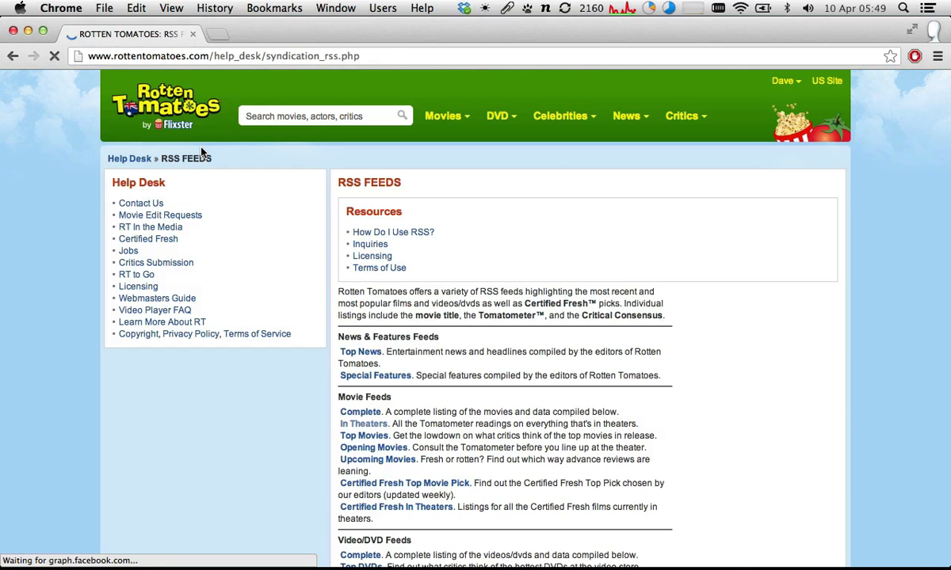
- Open the Top News feed from the RSS feeds list, skim its XML items and return to the list
{"action": "scroll", "coordinate": [420, 184], "scroll_direction": "down", "scroll_amount": 2}
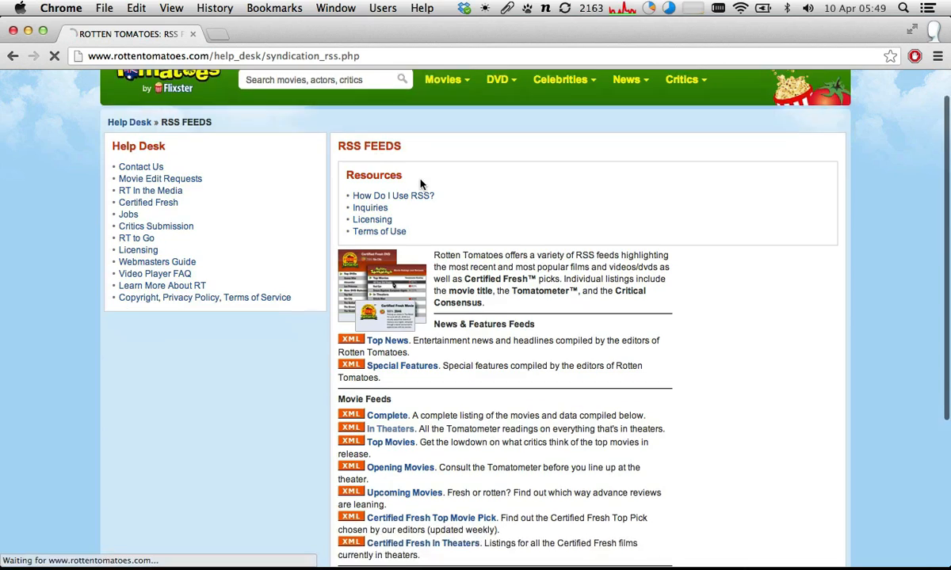
{"action": "scroll", "coordinate": [420, 183], "scroll_direction": "down", "scroll_amount": 10}
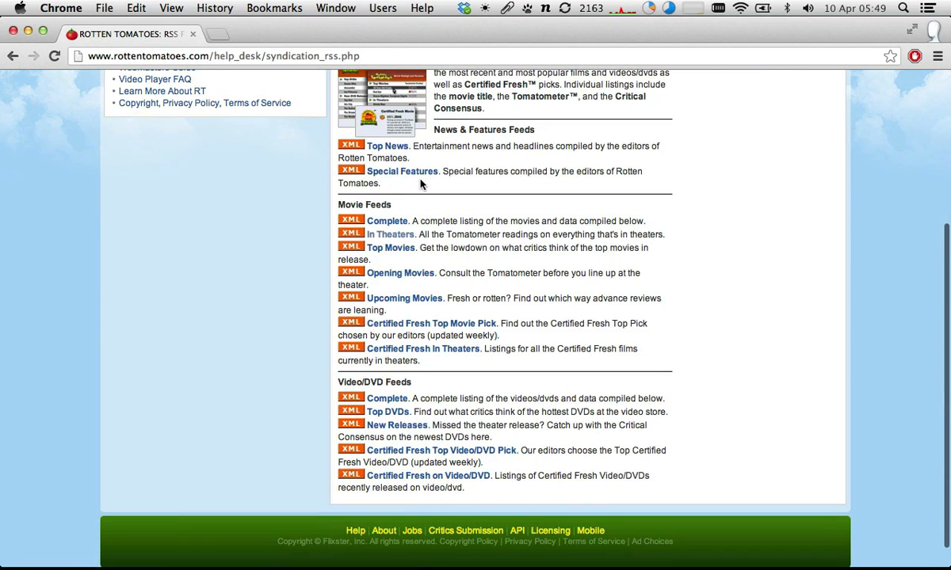
{"action": "left_click", "coordinate": [388, 152]}
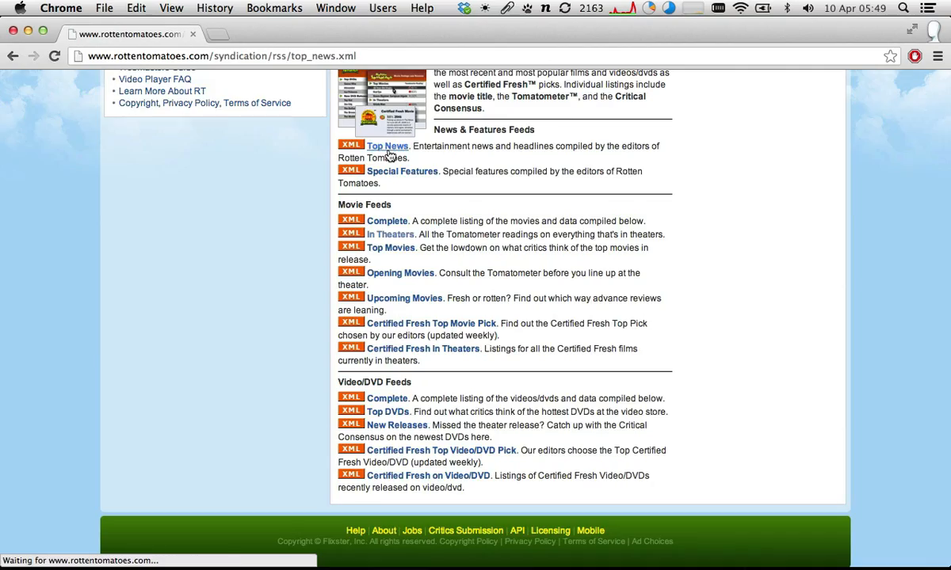
{"action": "scroll", "coordinate": [390, 156], "scroll_direction": "down", "scroll_amount": 20}
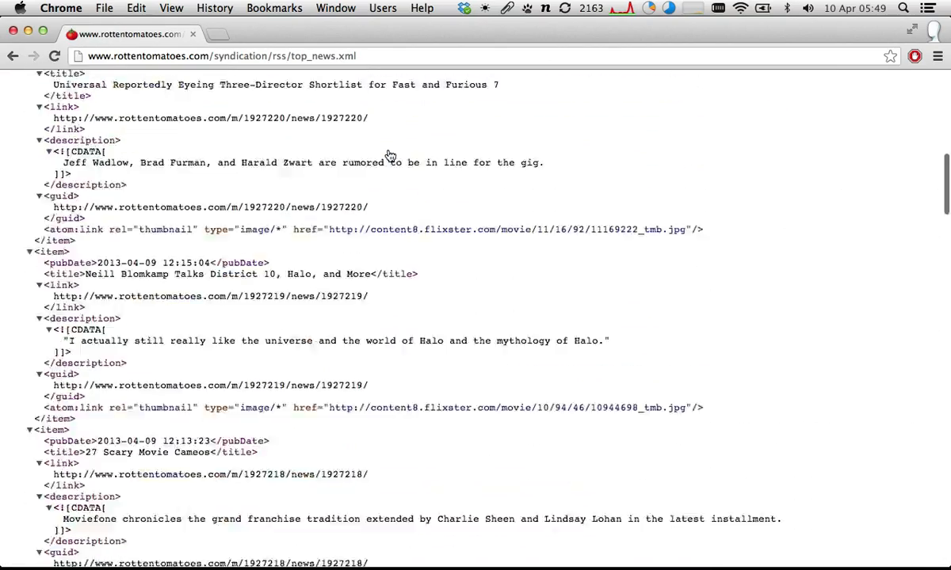
{"action": "scroll", "coordinate": [389, 155], "scroll_direction": "left", "scroll_amount": 5}
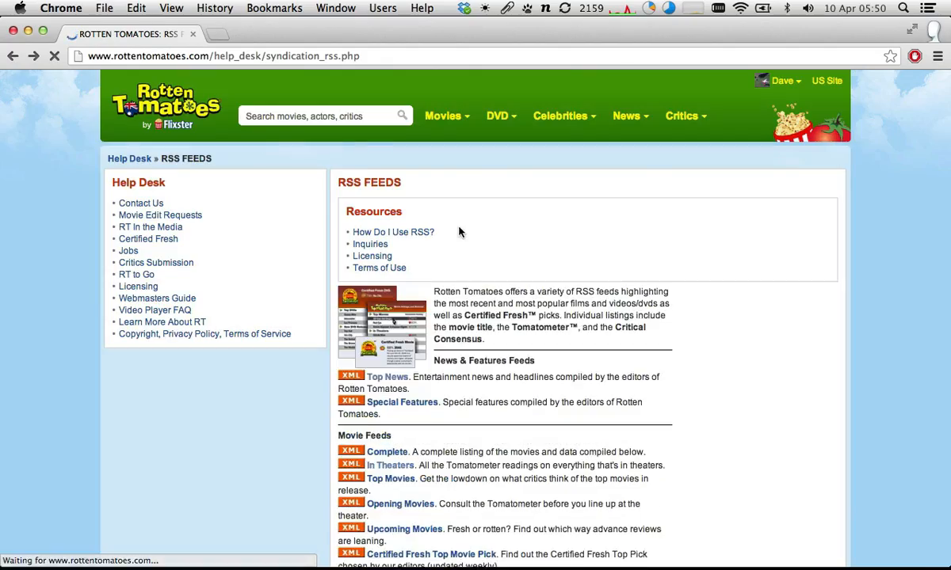
- Open the In Theaters movie feed and examine its XML content and the in_theaters.xml file name in its address
{"action": "scroll", "coordinate": [440, 269], "scroll_direction": "down", "scroll_amount": 7}
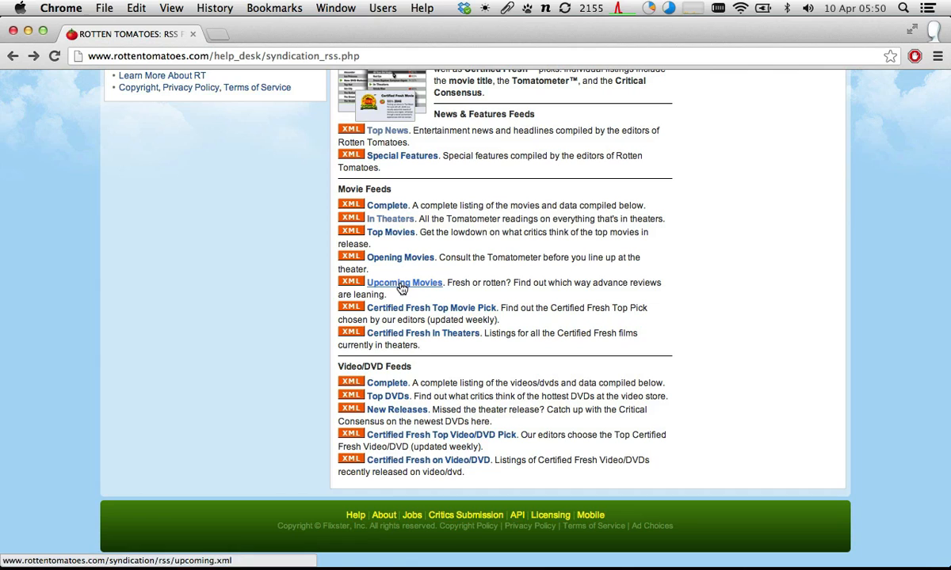
{"action": "left_click", "coordinate": [377, 220]}
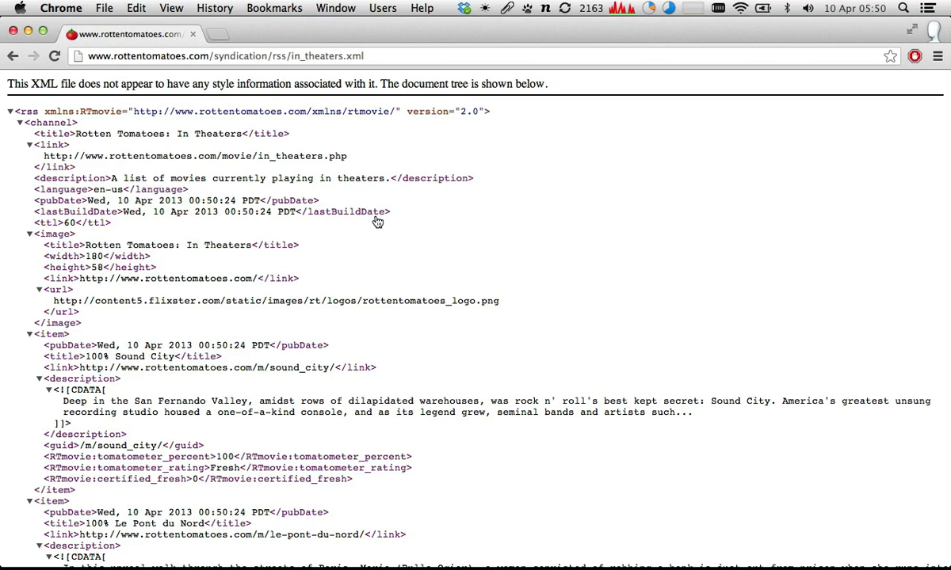
{"action": "scroll", "coordinate": [386, 208], "scroll_direction": "down", "scroll_amount": 1}
{"action": "scroll", "coordinate": [386, 209], "scroll_direction": "up", "scroll_amount": 1}
{"action": "left_click_drag", "start_coordinate": [287, 56], "coordinate": [439, 55]}
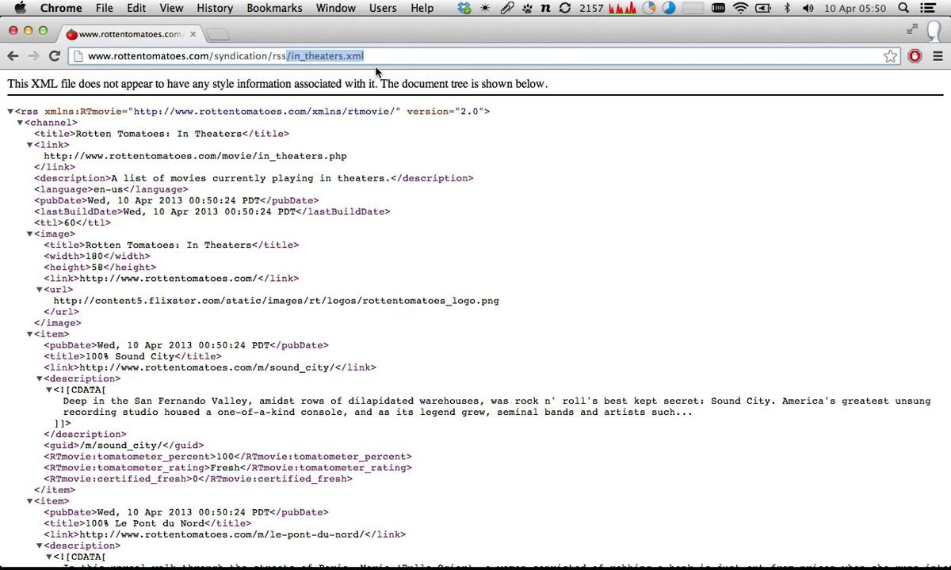
{"action": "left_click", "coordinate": [349, 57]}
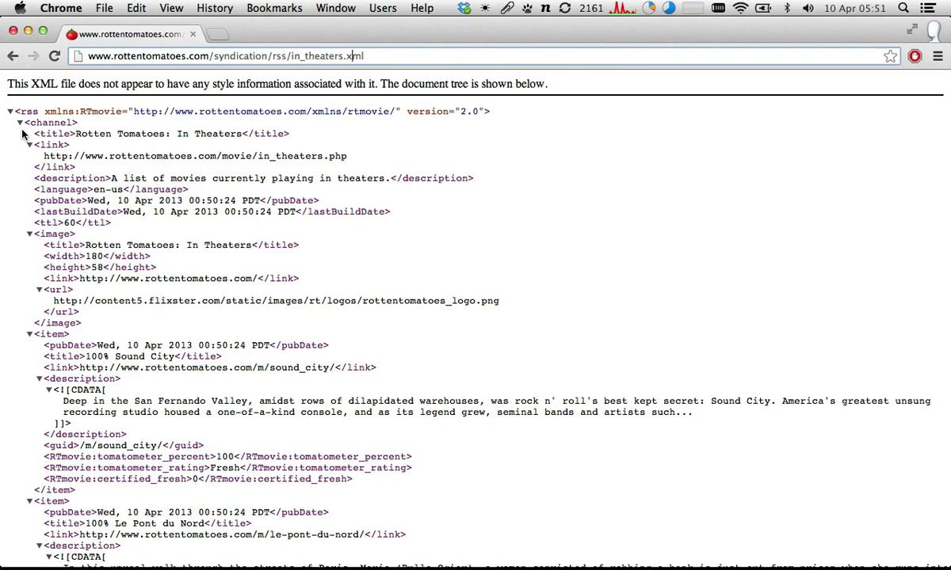
- Collapse and re-expand the feed's channel and link elements, and collapse the image element and the first item
{"action": "left_click", "coordinate": [20, 125]}
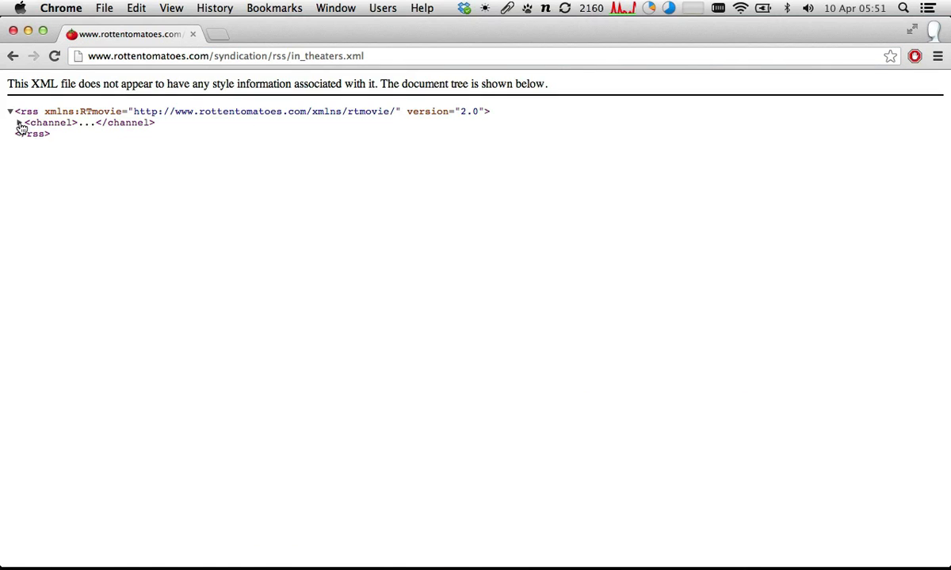
{"action": "left_click", "coordinate": [19, 124]}
{"action": "left_click", "coordinate": [30, 146]}
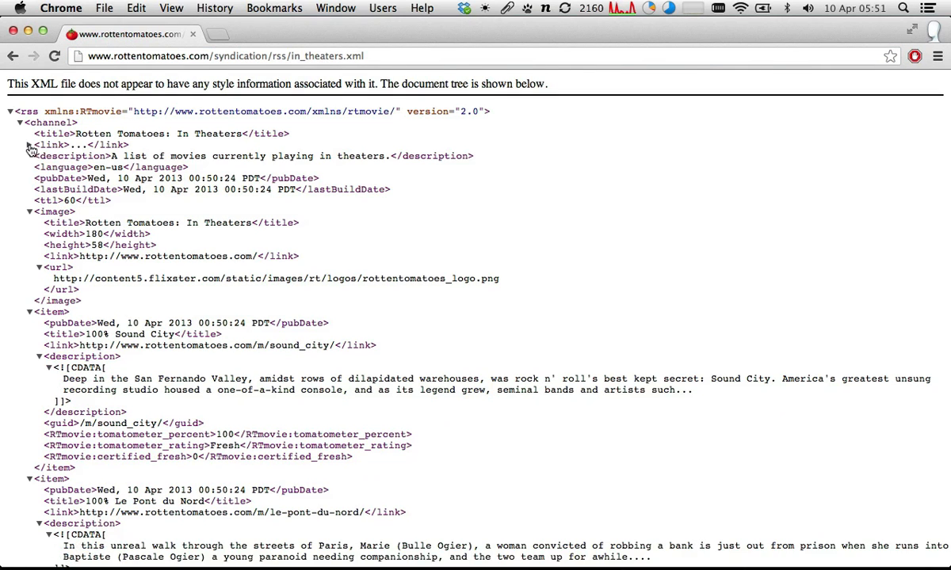
{"action": "left_click", "coordinate": [28, 212]}
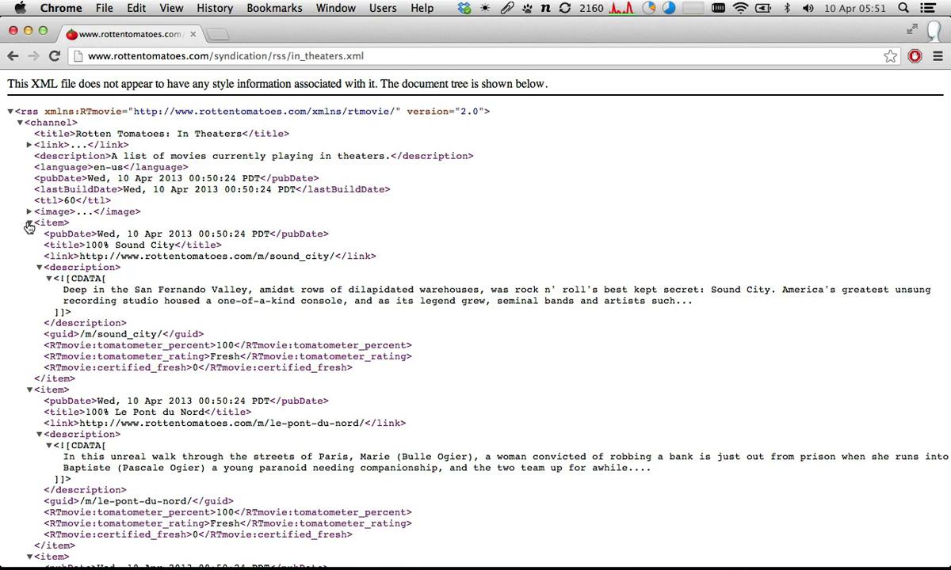
{"action": "left_click", "coordinate": [29, 223]}
{"action": "left_click", "coordinate": [29, 145]}
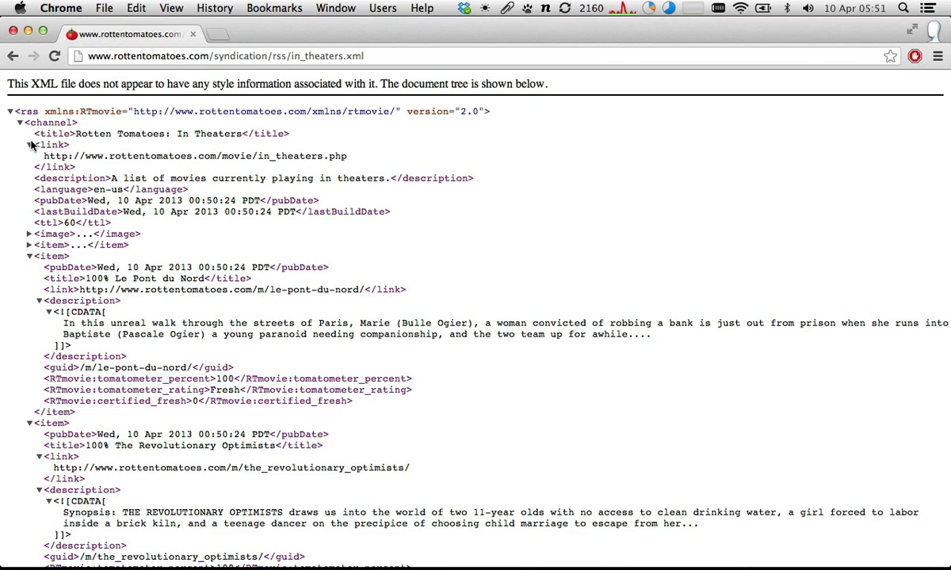
- Collapse the next five movie items in the XML tree and expand the first item again
{"action": "scroll", "coordinate": [53, 184], "scroll_direction": "down", "scroll_amount": 5}
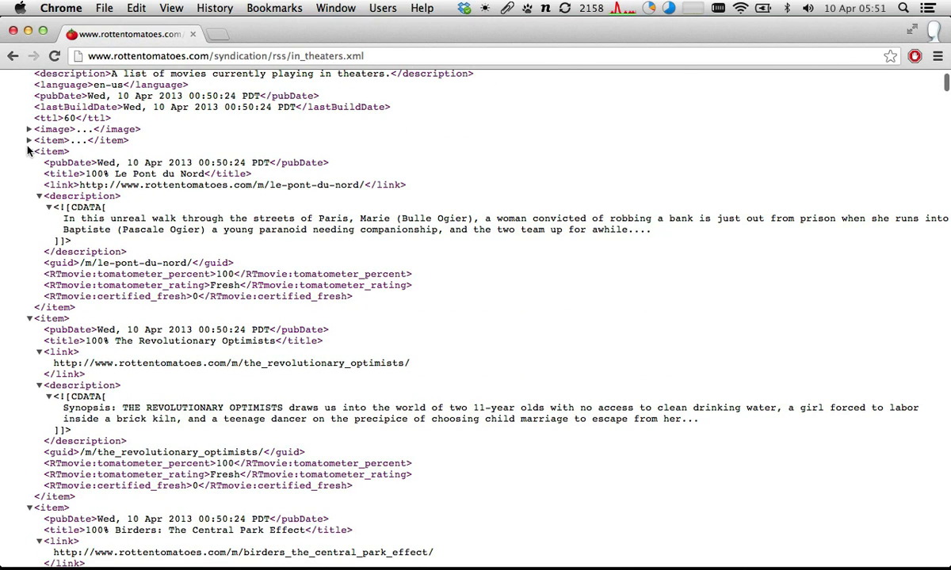
{"action": "left_click", "coordinate": [28, 152]}
{"action": "left_click", "coordinate": [28, 162]}
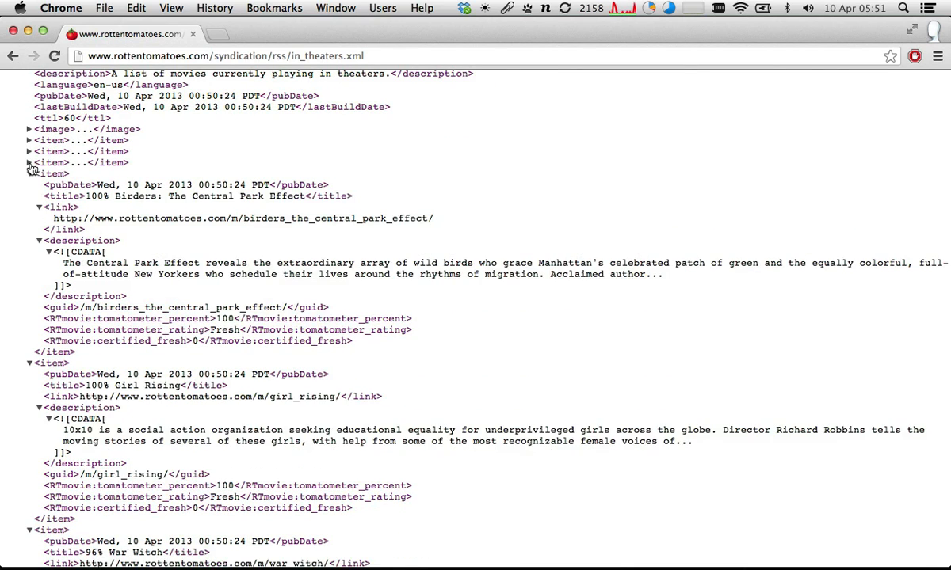
{"action": "left_click", "coordinate": [29, 163]}
{"action": "left_click", "coordinate": [29, 164]}
{"action": "left_click", "coordinate": [28, 174]}
{"action": "left_click", "coordinate": [28, 184]}
{"action": "left_click", "coordinate": [29, 195]}
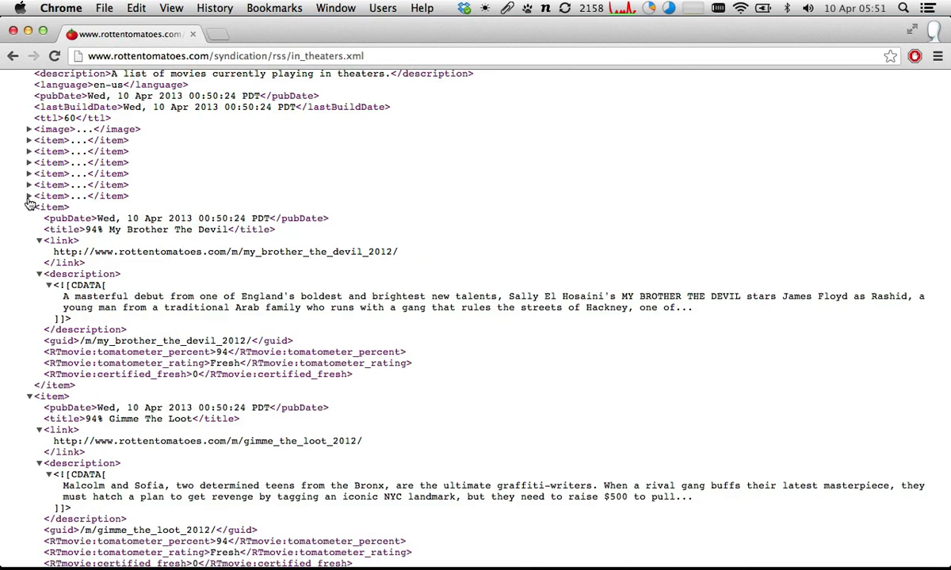
{"action": "left_click", "coordinate": [29, 141]}
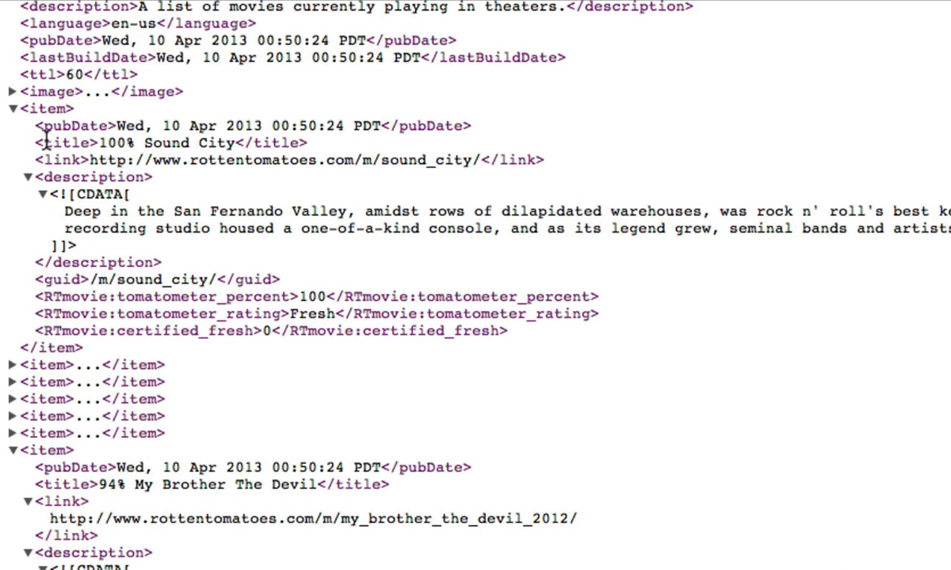
- Highlight the first item's pubDate tags and date value, and its title text "100% Sound City"
{"action": "left_click_drag", "start_coordinate": [43, 126], "coordinate": [92, 126]}
{"action": "left_click", "coordinate": [400, 131]}
{"action": "left_click_drag", "start_coordinate": [400, 130], "coordinate": [467, 127]}
{"action": "left_click_drag", "start_coordinate": [117, 127], "coordinate": [383, 126]}
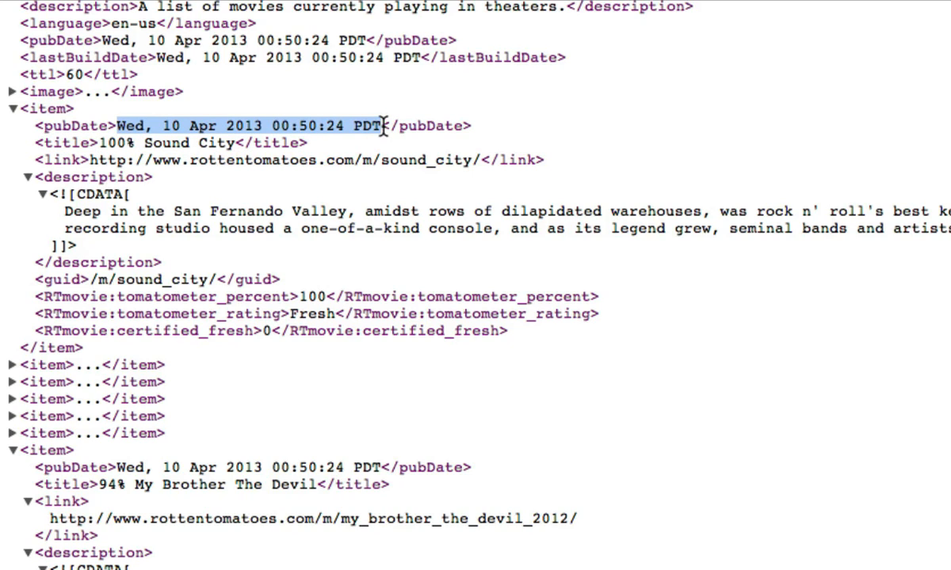
{"action": "double_click", "coordinate": [71, 127]}
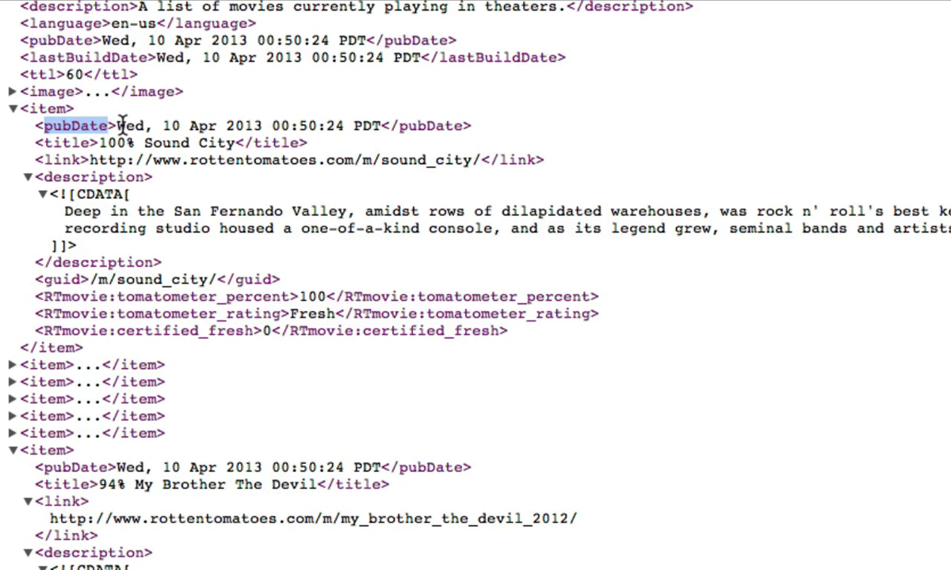
{"action": "left_click_drag", "start_coordinate": [119, 127], "coordinate": [325, 126]}
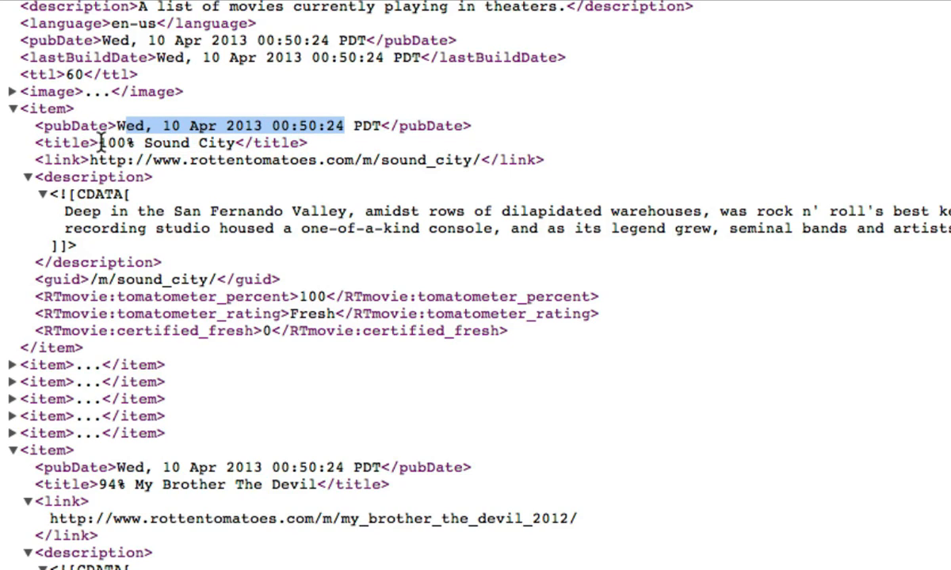
{"action": "left_click", "coordinate": [99, 143]}
{"action": "left_click_drag", "start_coordinate": [99, 143], "coordinate": [217, 128]}
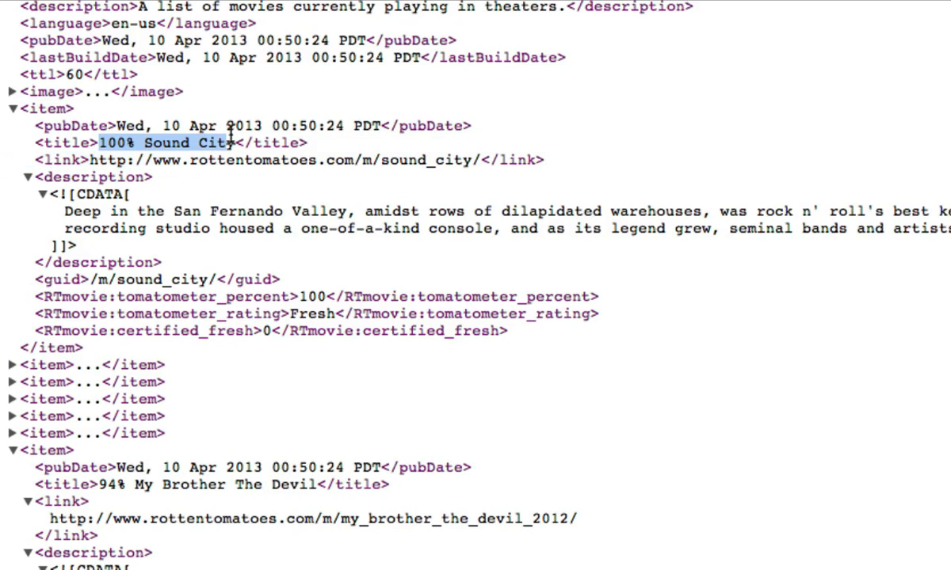
- Highlight the first item's CDATA description block and copy the feed's web address
{"action": "left_click_drag", "start_coordinate": [49, 194], "coordinate": [82, 246]}
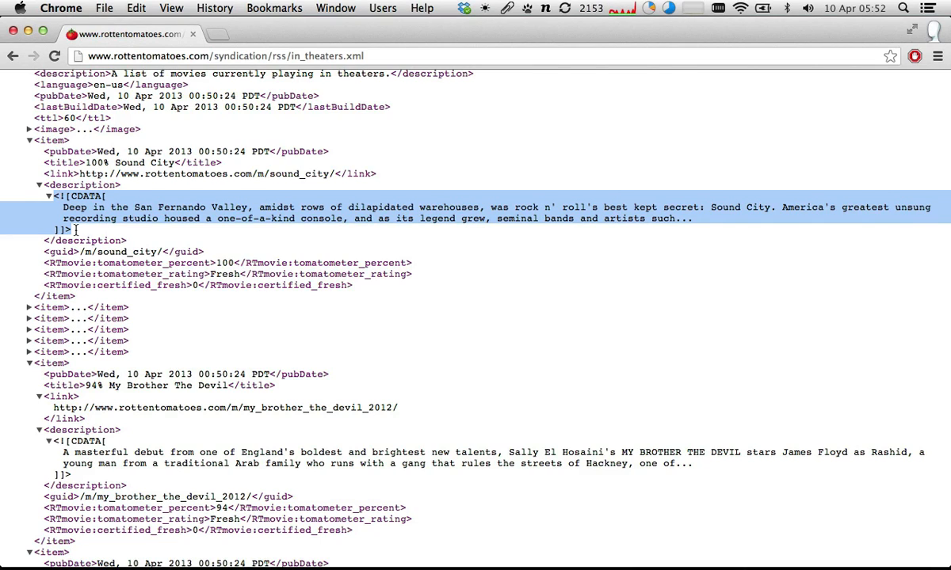
{"action": "left_click", "coordinate": [236, 57]}
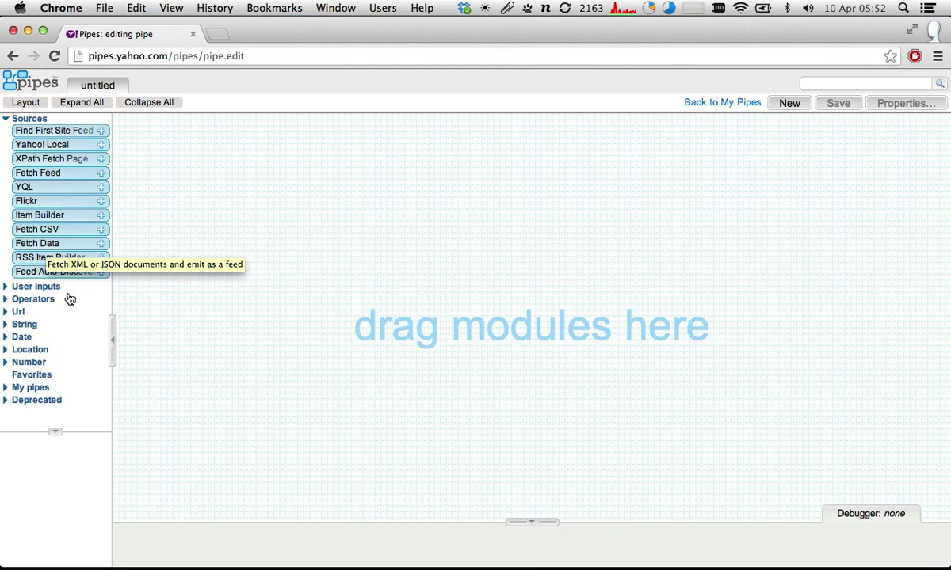
- Add a Fetch Feed module to the pipe and set its URL to the Rotten Tomatoes in_theaters.xml feed
{"action": "left_click_drag", "start_coordinate": [79, 174], "coordinate": [358, 142]}
{"action": "left_click", "coordinate": [353, 170]}
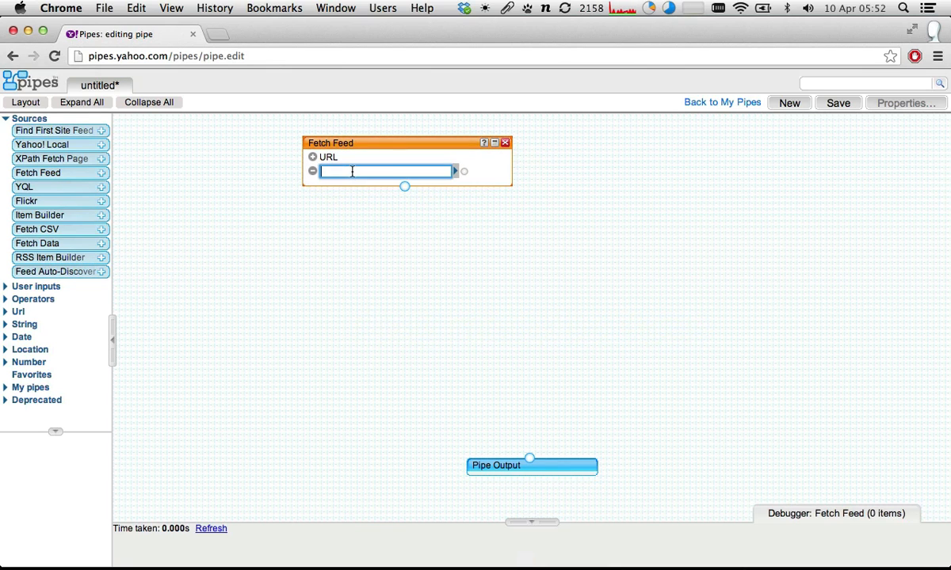
{"action": "key", "text": "cmd+v"}
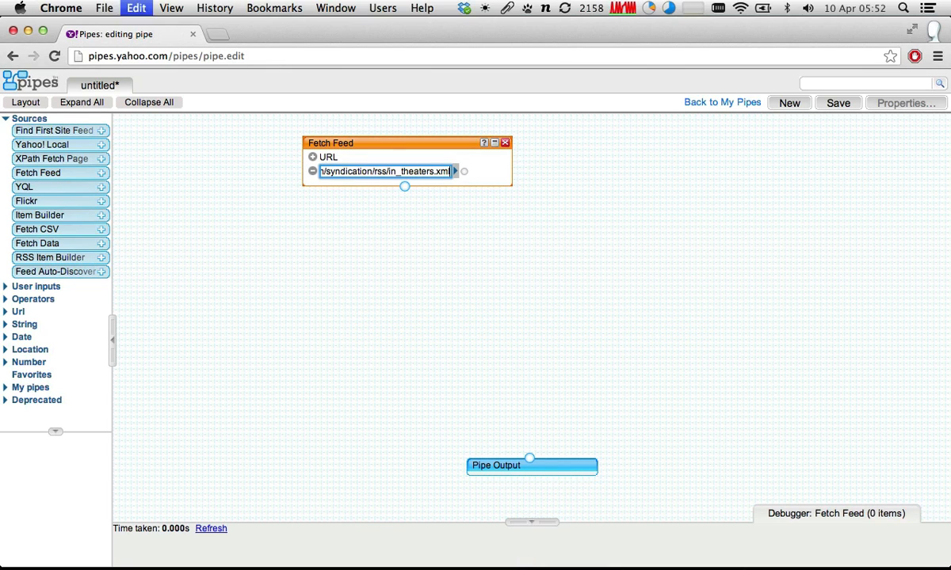
{"action": "left_click", "coordinate": [394, 142]}
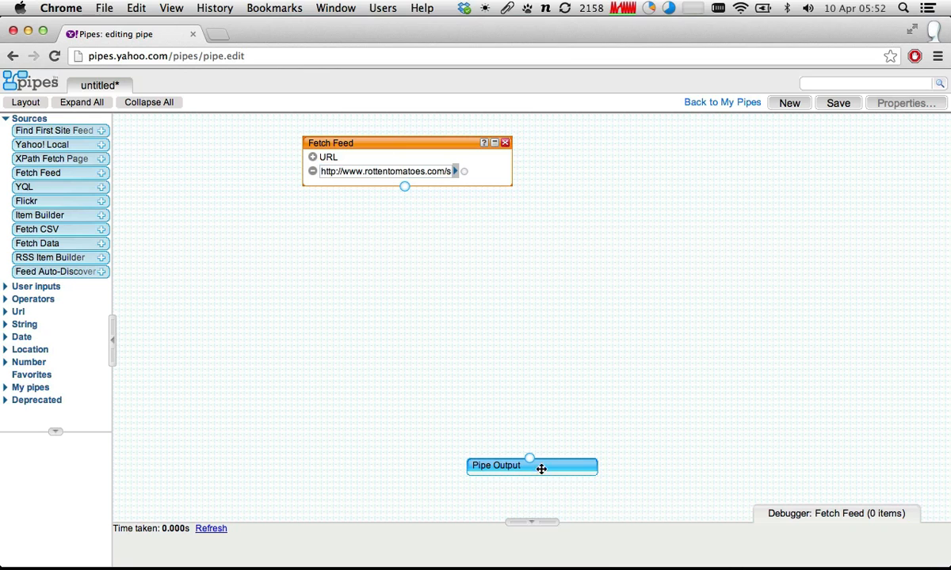
- Move the Pipe Output module higher on the canvas and enlarge the debugger area
{"action": "left_click_drag", "start_coordinate": [542, 467], "coordinate": [525, 367]}
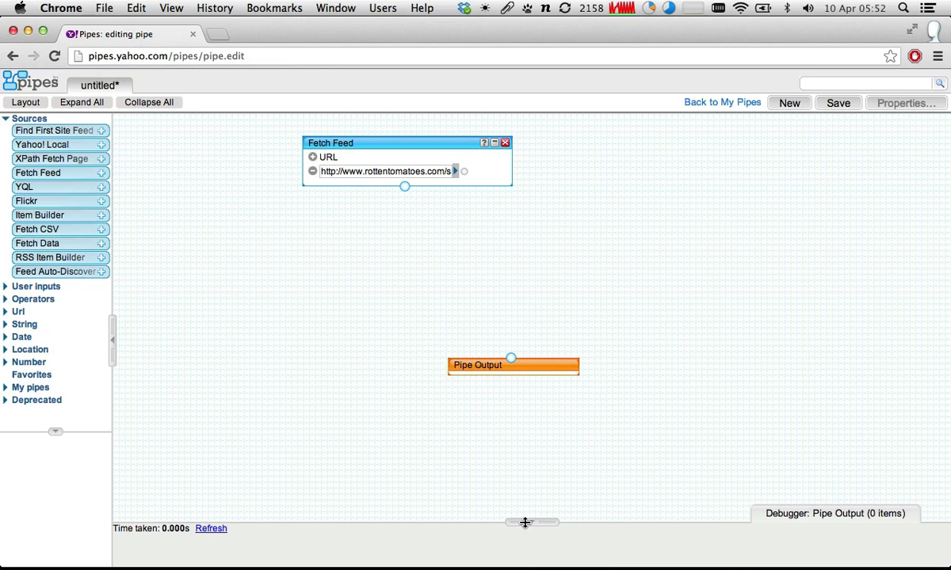
{"action": "left_click_drag", "start_coordinate": [524, 522], "coordinate": [538, 401]}
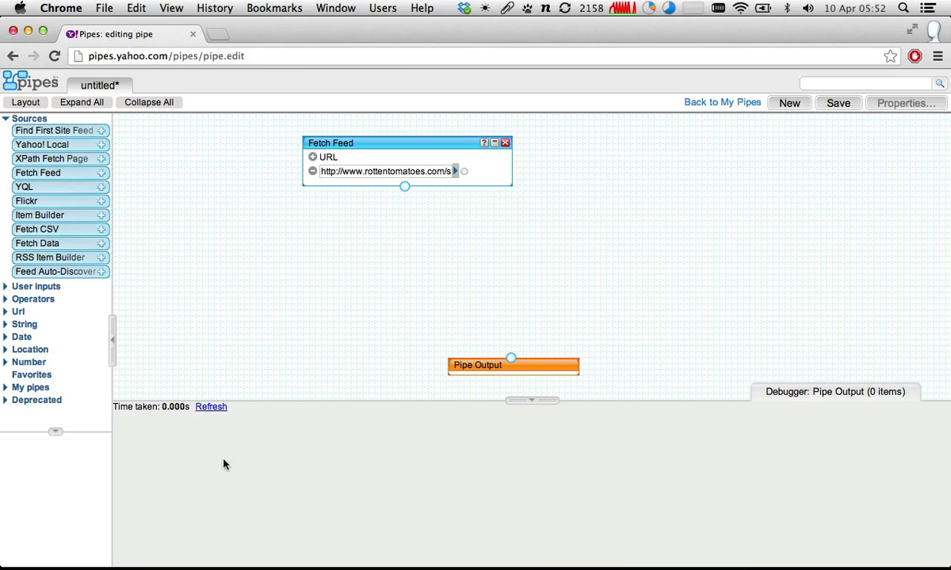
- Show the Fetch Feed module's output in the debugger and refresh it
{"action": "left_click", "coordinate": [210, 406]}
{"action": "left_click", "coordinate": [440, 141]}
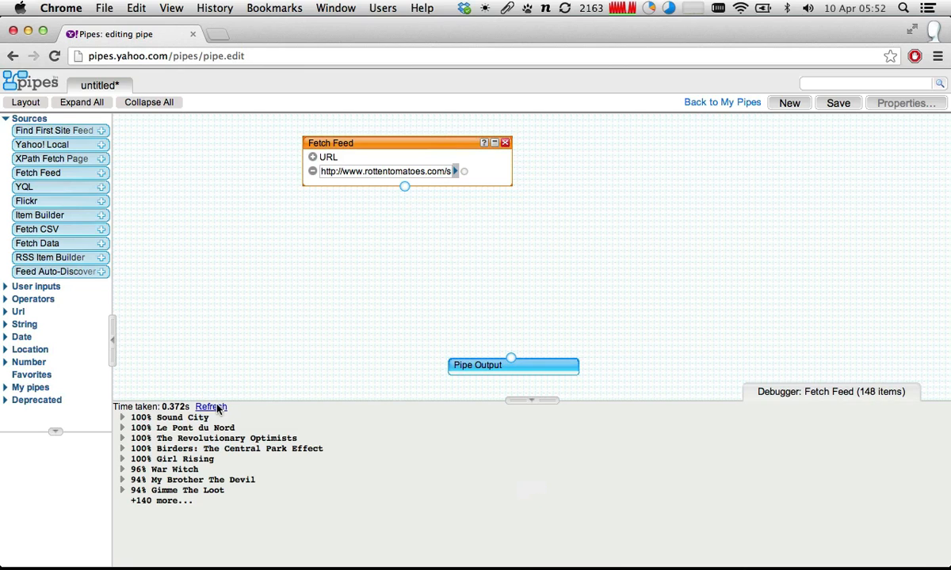
{"action": "left_click", "coordinate": [216, 409]}
- Inspect the Sound City and Le Pont du Nord entries in the debugger and highlight Le Pont du Nord's pubDate and title
{"action": "left_click", "coordinate": [122, 417]}
{"action": "left_click", "coordinate": [122, 418]}
{"action": "left_click", "coordinate": [122, 428]}
{"action": "left_click", "coordinate": [122, 428]}
{"action": "left_click", "coordinate": [121, 429]}
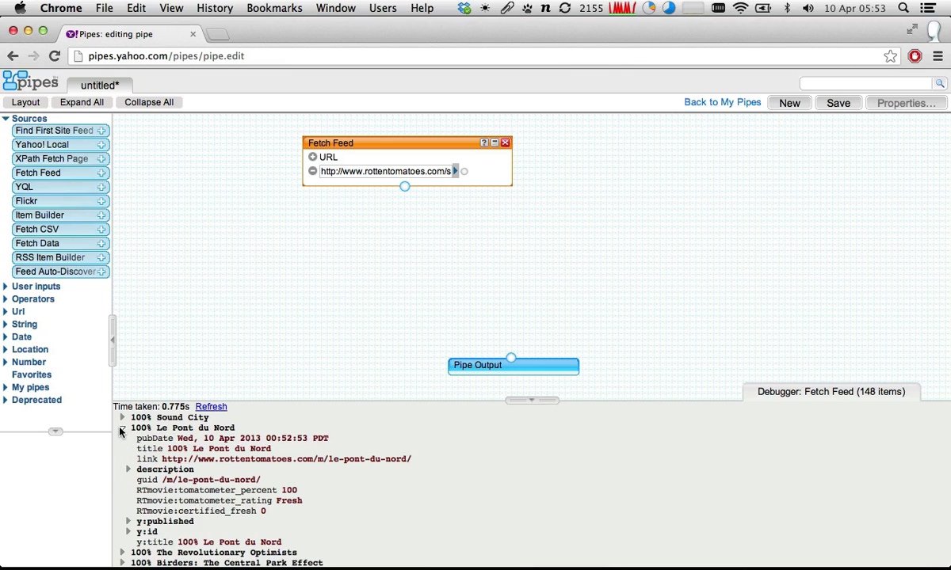
{"action": "scroll", "coordinate": [123, 491], "scroll_direction": "down", "scroll_amount": 3}
{"action": "scroll", "coordinate": [124, 508], "scroll_direction": "up", "scroll_amount": 3}
{"action": "left_click_drag", "start_coordinate": [138, 439], "coordinate": [166, 450]}
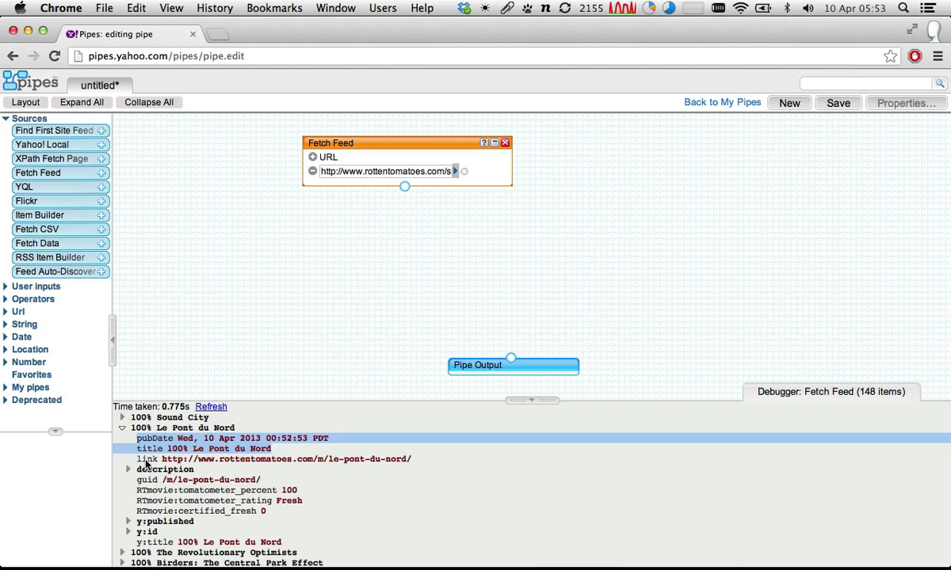
- Expand Le Pont du Nord's description and highlight its RTmovie:tomatometer_percent line
{"action": "left_click", "coordinate": [129, 470]}
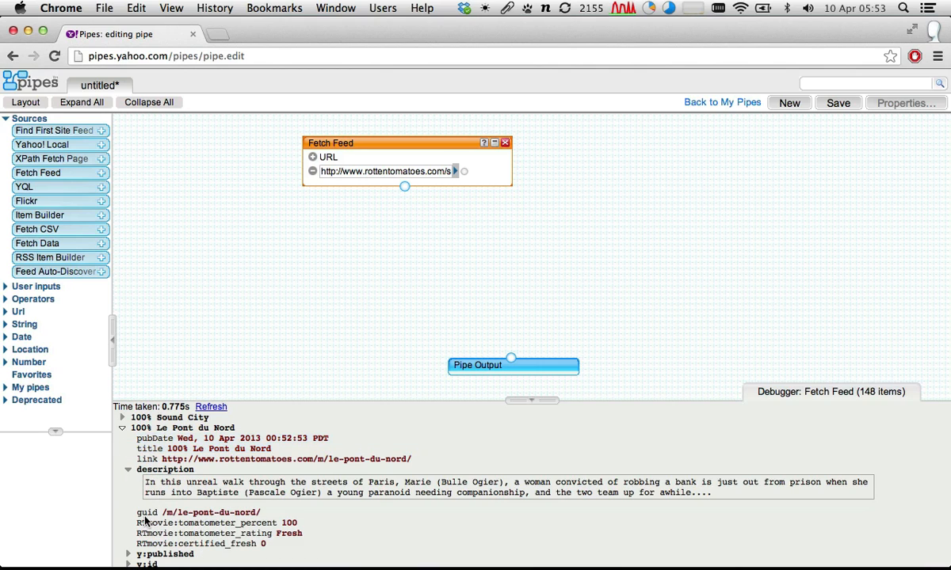
{"action": "scroll", "coordinate": [138, 502], "scroll_direction": "down", "scroll_amount": 3}
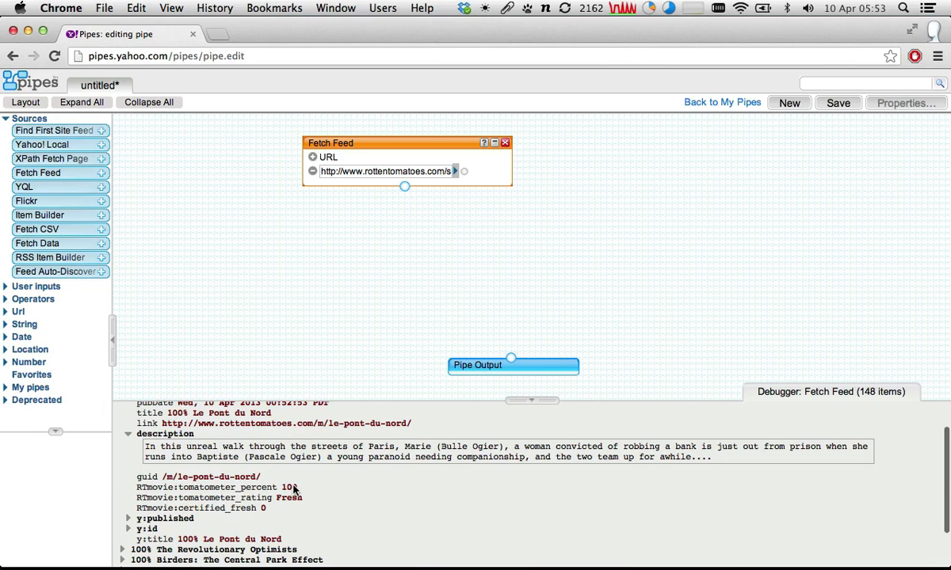
{"action": "left_click_drag", "start_coordinate": [297, 487], "coordinate": [185, 453]}
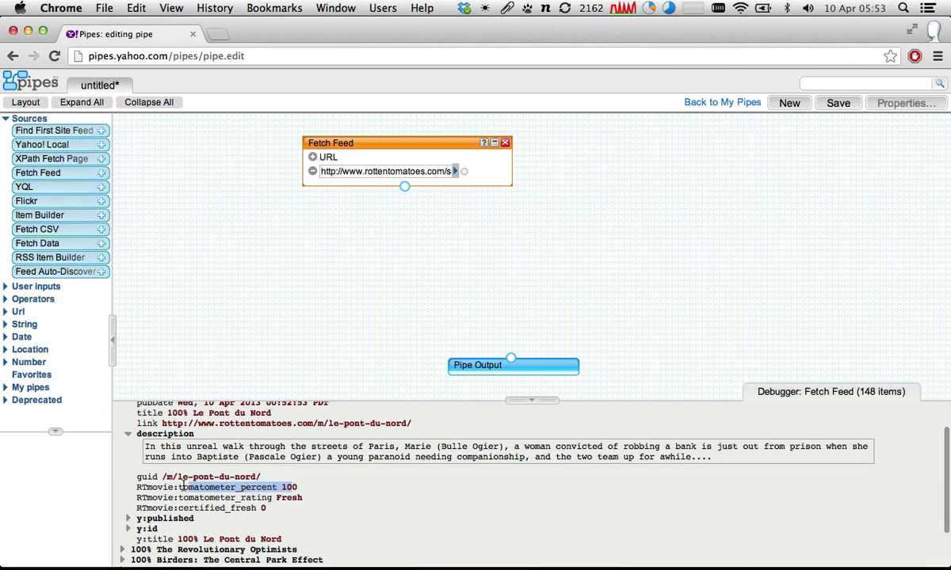
{"action": "triple_click", "coordinate": [280, 489]}
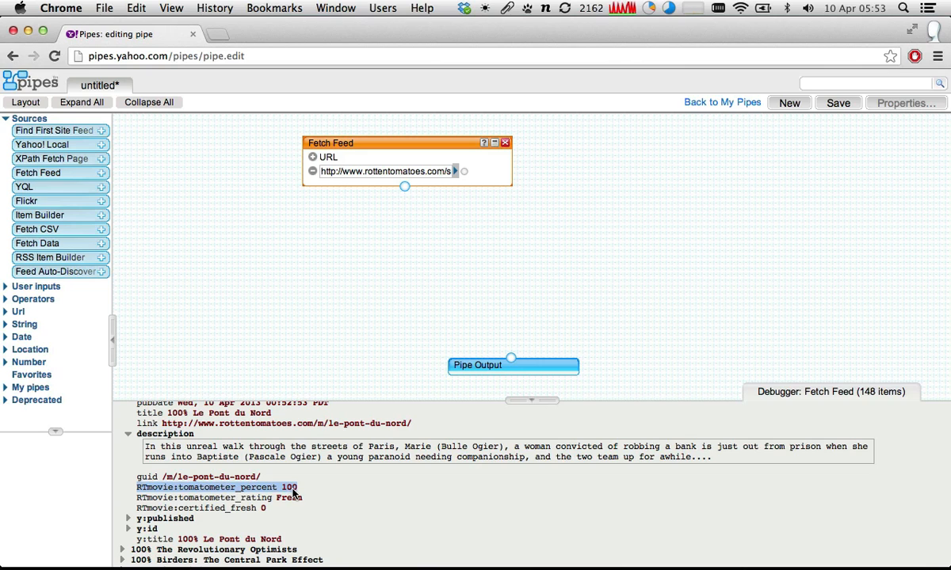
{"action": "right_click", "coordinate": [294, 491]}
{"action": "left_click", "coordinate": [256, 492]}
{"action": "left_click", "coordinate": [214, 499]}
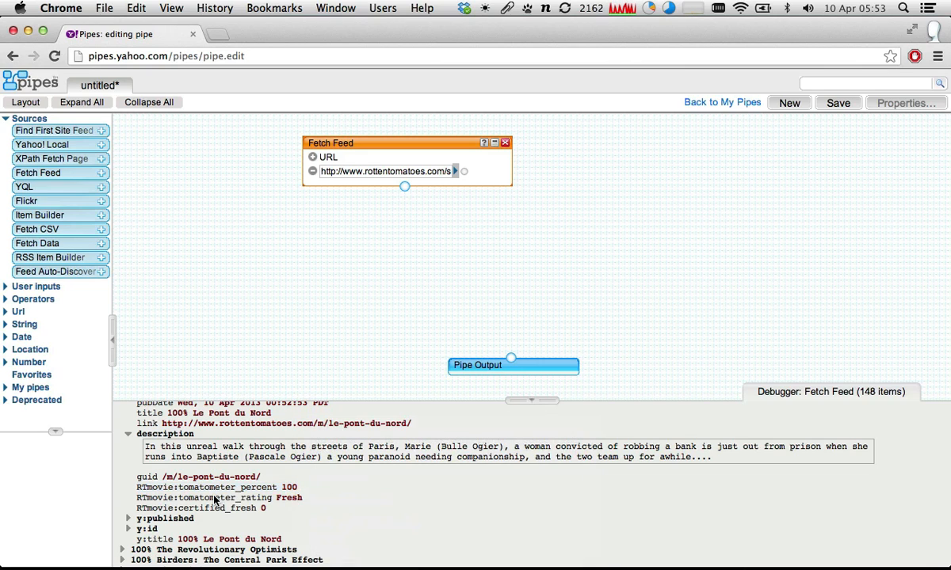
- Expand and re-collapse the y:published element, and collapse the Le Pont du Nord entry
{"action": "scroll", "coordinate": [214, 499], "scroll_direction": "down", "scroll_amount": 2}
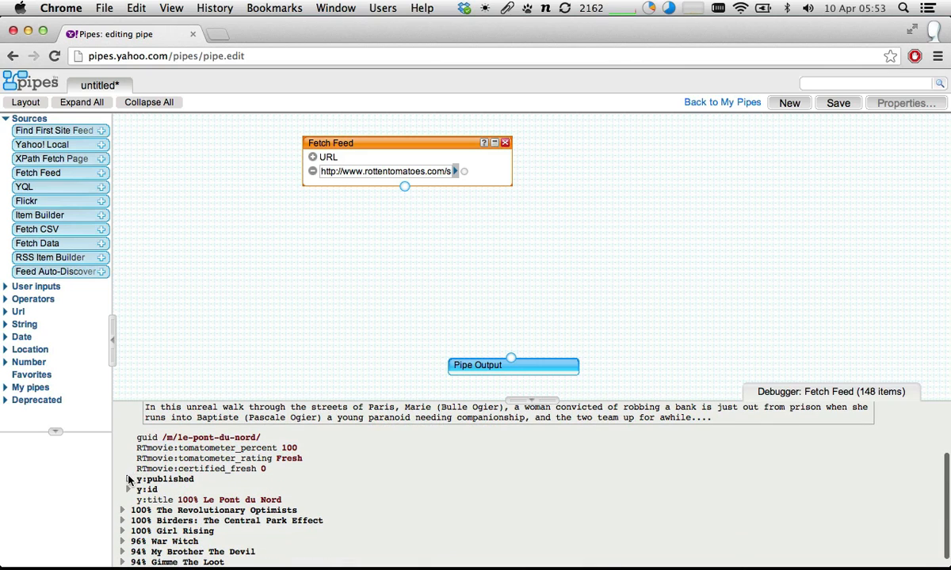
{"action": "left_click", "coordinate": [128, 479]}
{"action": "left_click", "coordinate": [128, 479]}
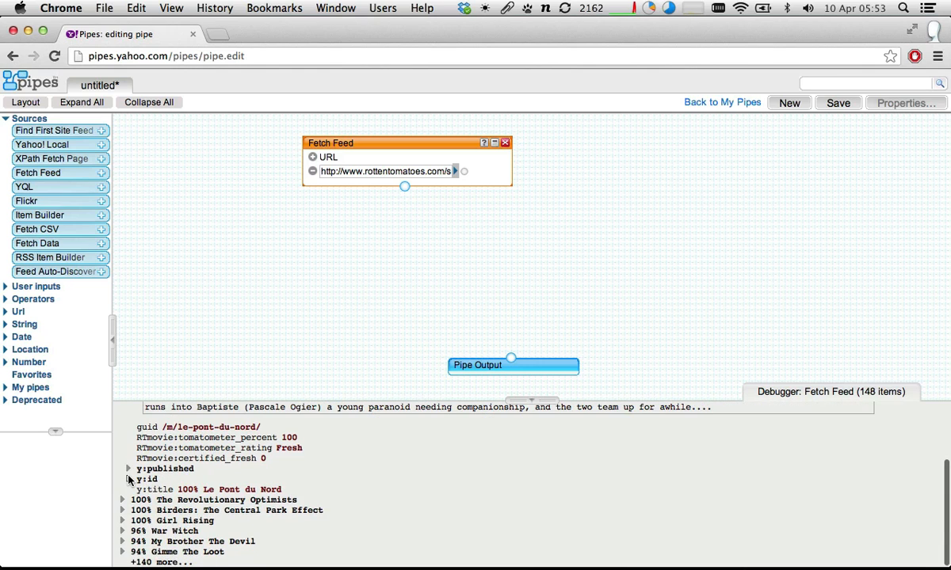
{"action": "scroll", "coordinate": [129, 481], "scroll_direction": "up", "scroll_amount": 3}
{"action": "left_click", "coordinate": [121, 428]}
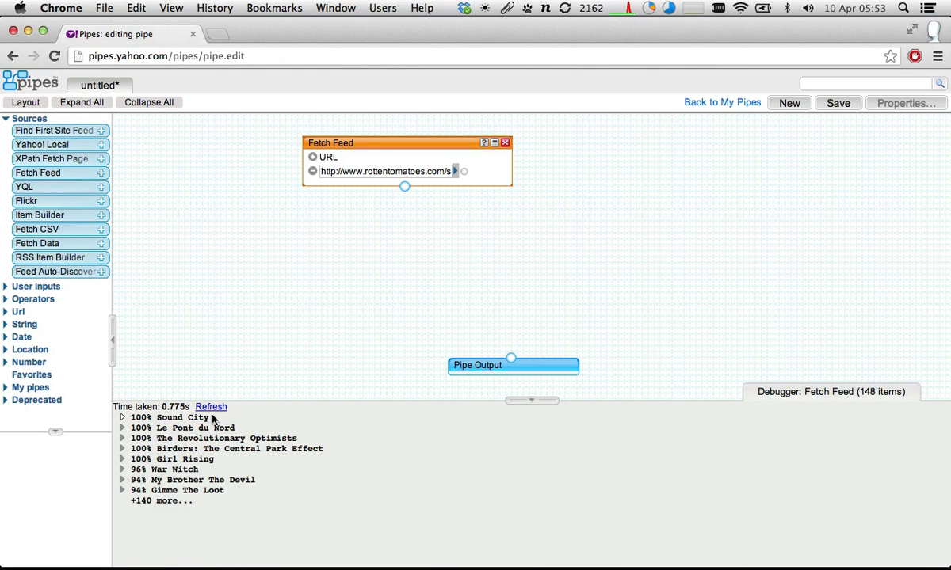
- Highlight the Sound City title with and without its percentage, and expand and re-collapse the War Witch entry for comparison
{"action": "left_click_drag", "start_coordinate": [212, 418], "coordinate": [134, 414]}
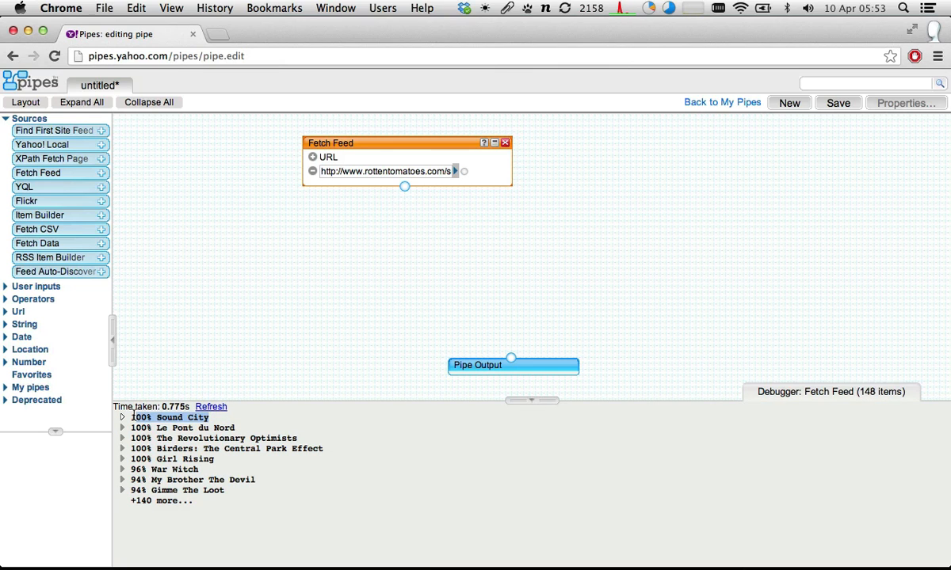
{"action": "left_click_drag", "start_coordinate": [134, 414], "coordinate": [136, 414]}
{"action": "left_click", "coordinate": [169, 470]}
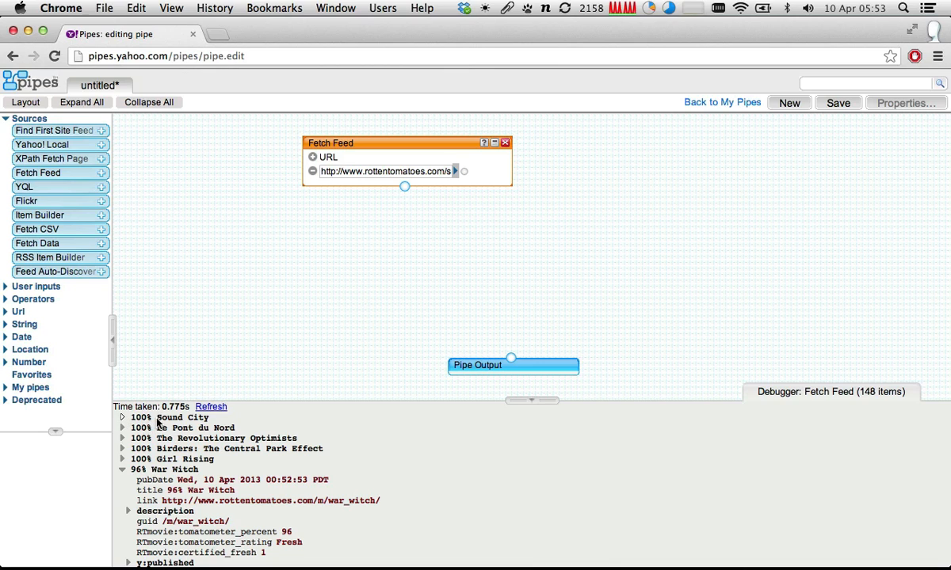
{"action": "left_click_drag", "start_coordinate": [157, 420], "coordinate": [213, 418]}
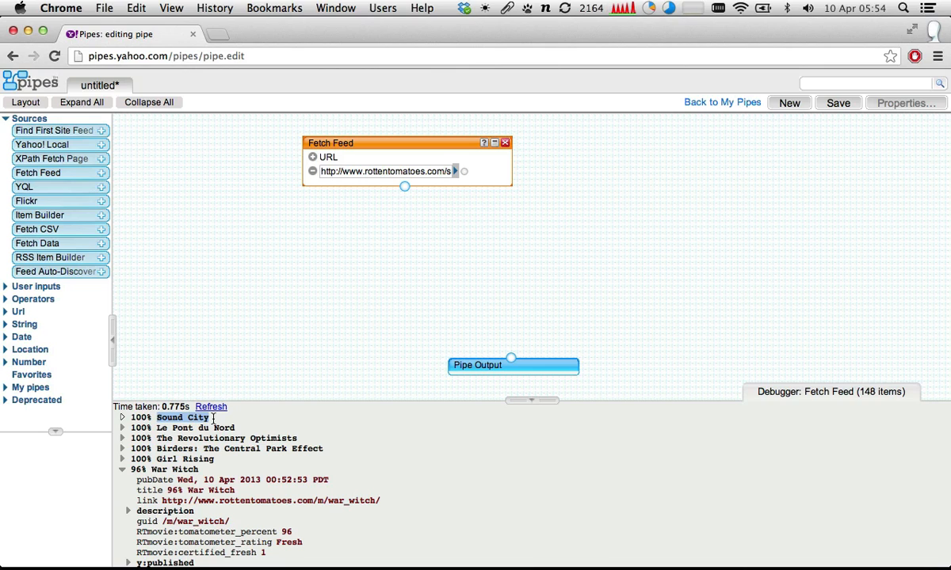
{"action": "left_click", "coordinate": [125, 416]}
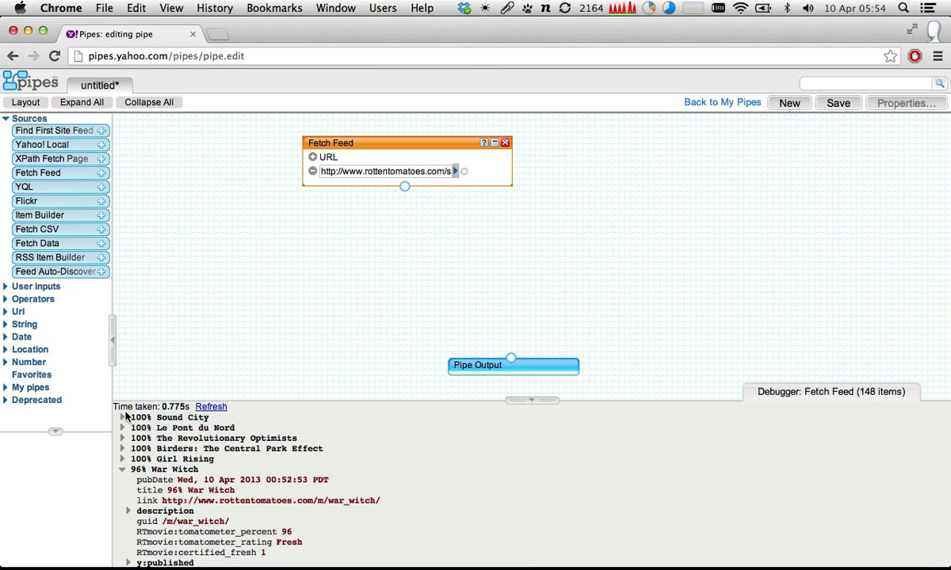
{"action": "left_click", "coordinate": [122, 469]}
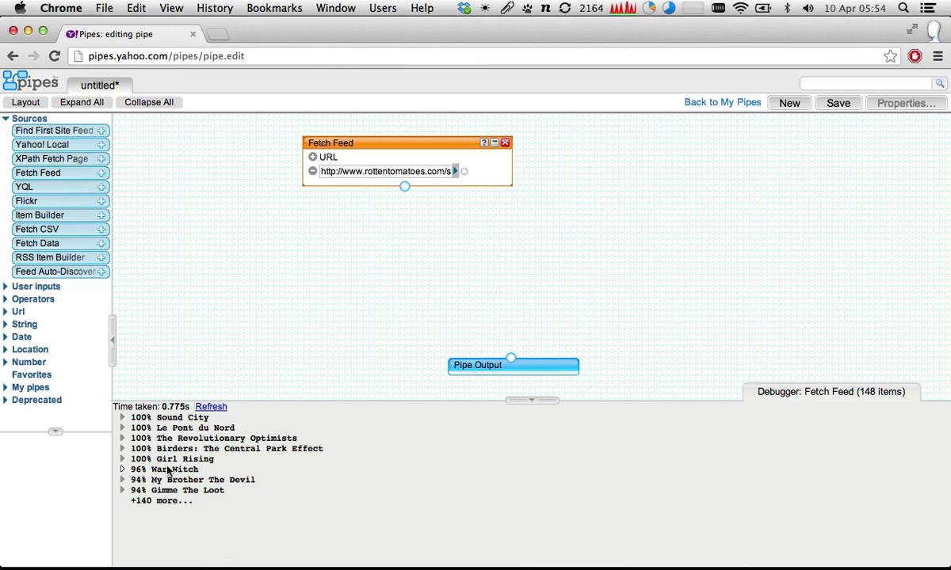
- Move Pipe Output directly beneath Fetch Feed, and expand the Sound City entry in Fetch Feed's debugger output
{"action": "left_click_drag", "start_coordinate": [492, 365], "coordinate": [389, 350]}
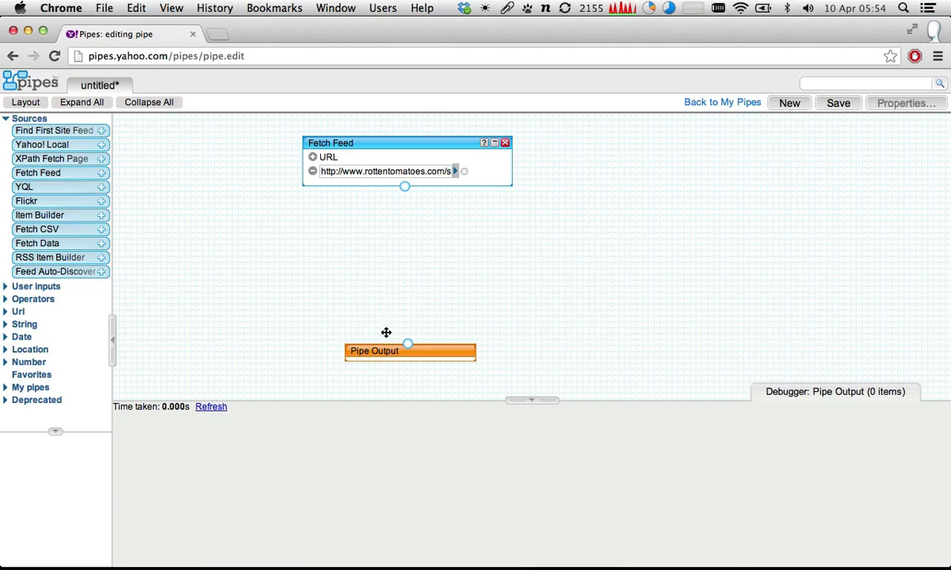
{"action": "left_click", "coordinate": [379, 142]}
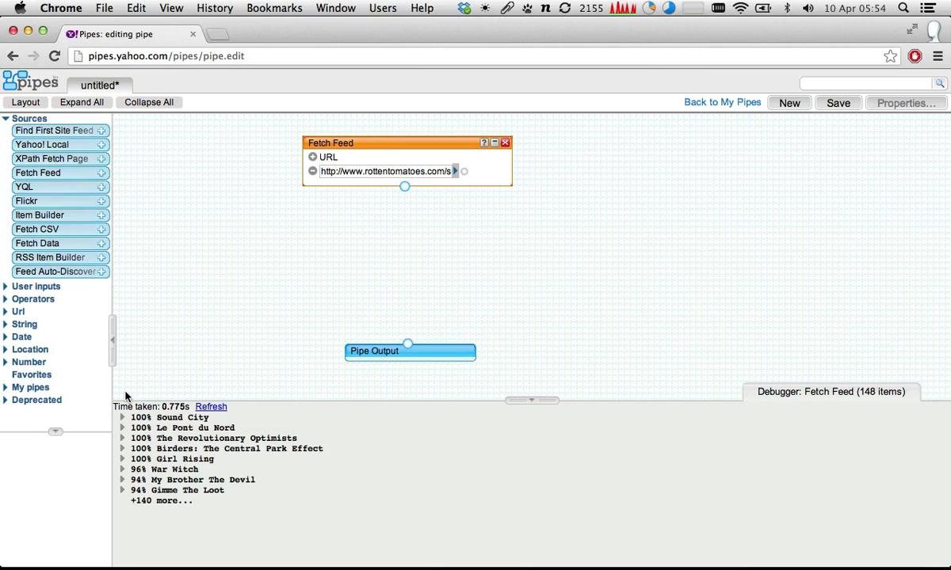
{"action": "left_click", "coordinate": [122, 418]}
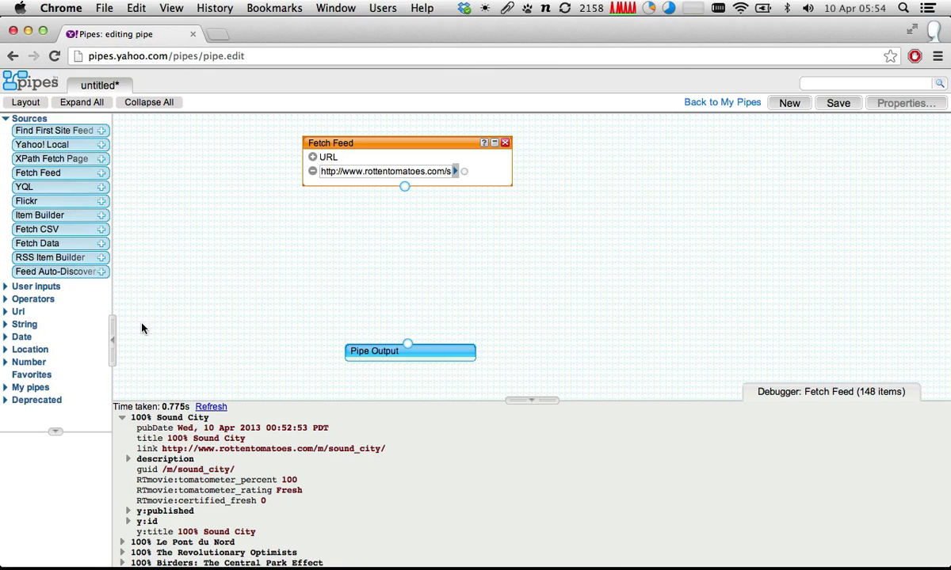
- Add a Sort operator below Fetch Feed and connect Fetch Feed's output to its input
{"action": "left_click", "coordinate": [7, 299]}
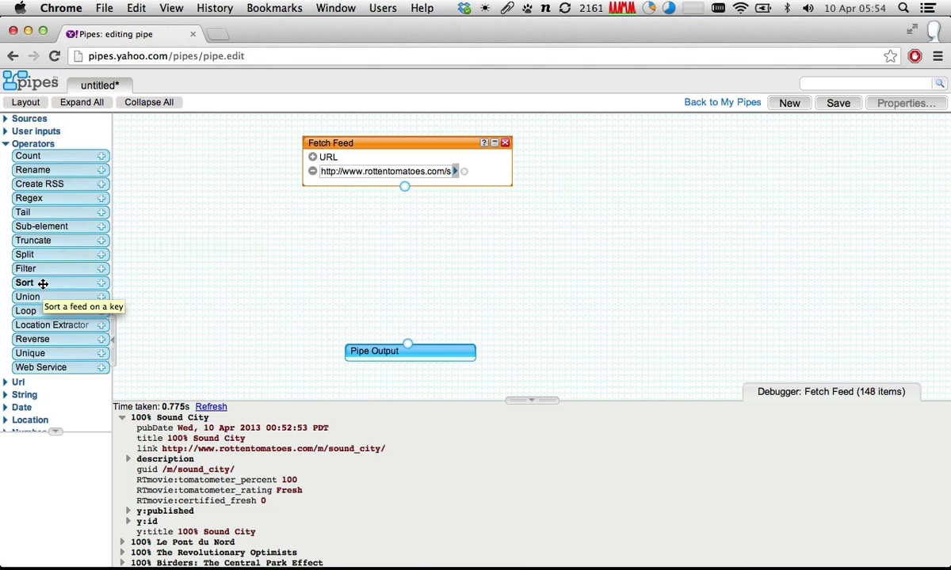
{"action": "left_click_drag", "start_coordinate": [43, 284], "coordinate": [419, 226]}
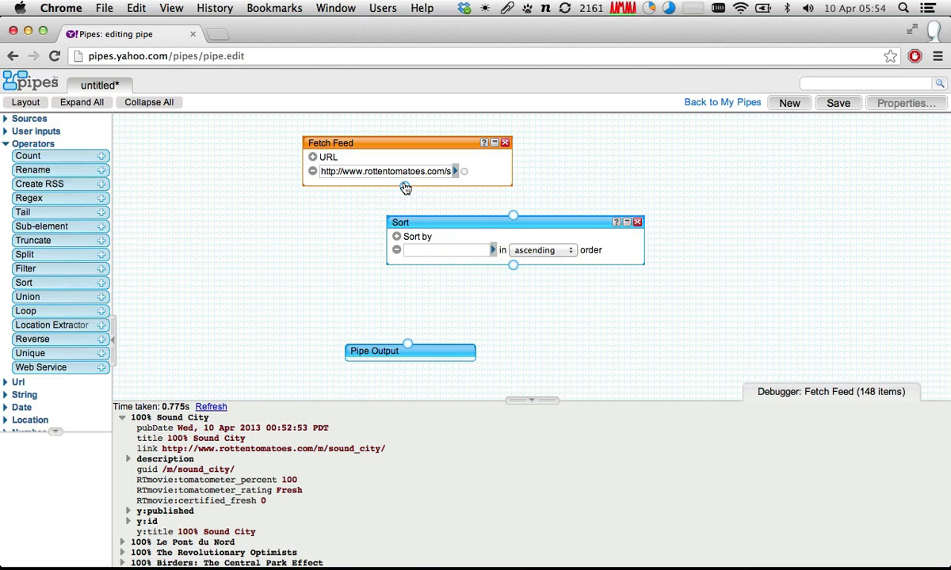
{"action": "left_click_drag", "start_coordinate": [404, 188], "coordinate": [513, 214]}
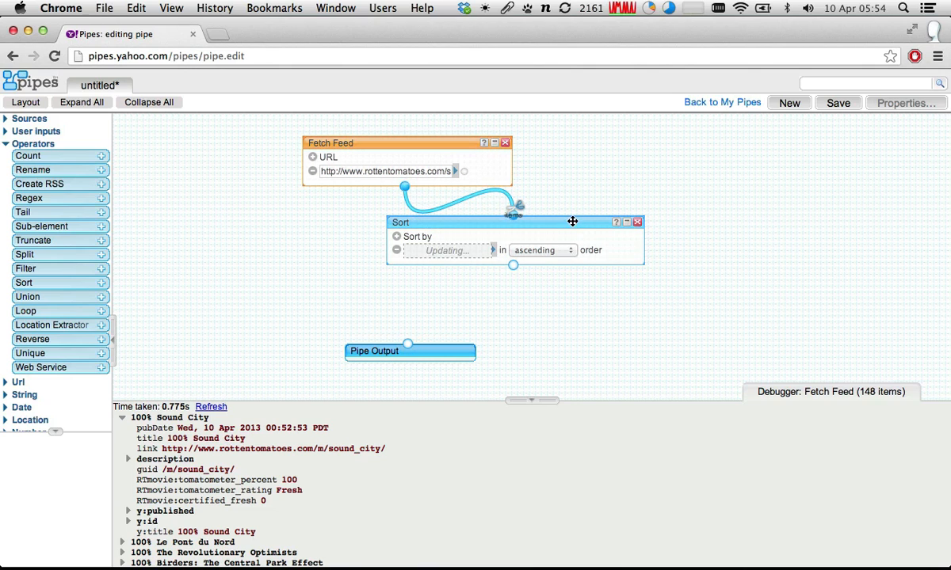
- Set the Sort module to sort by item.title in ascending order
{"action": "left_click", "coordinate": [492, 250]}
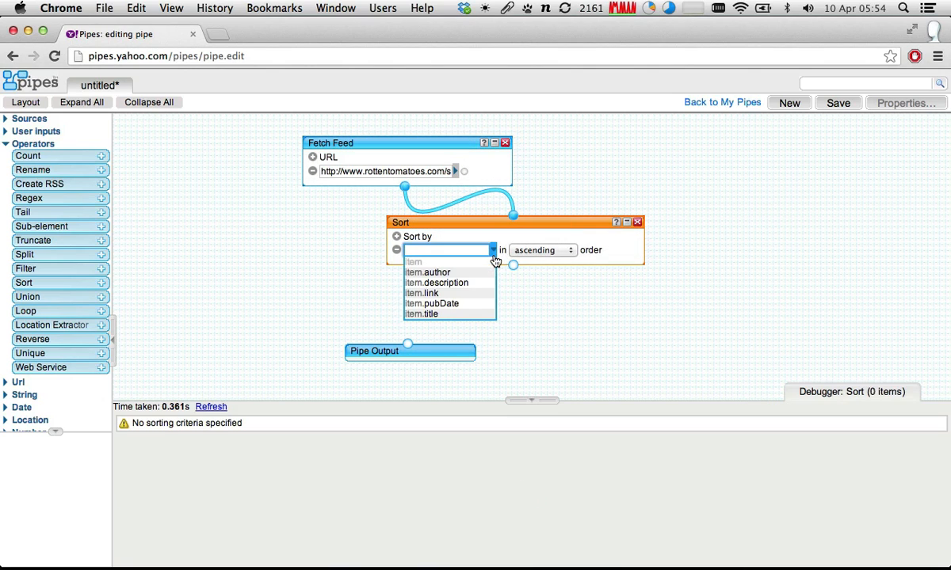
{"action": "left_click", "coordinate": [446, 314]}
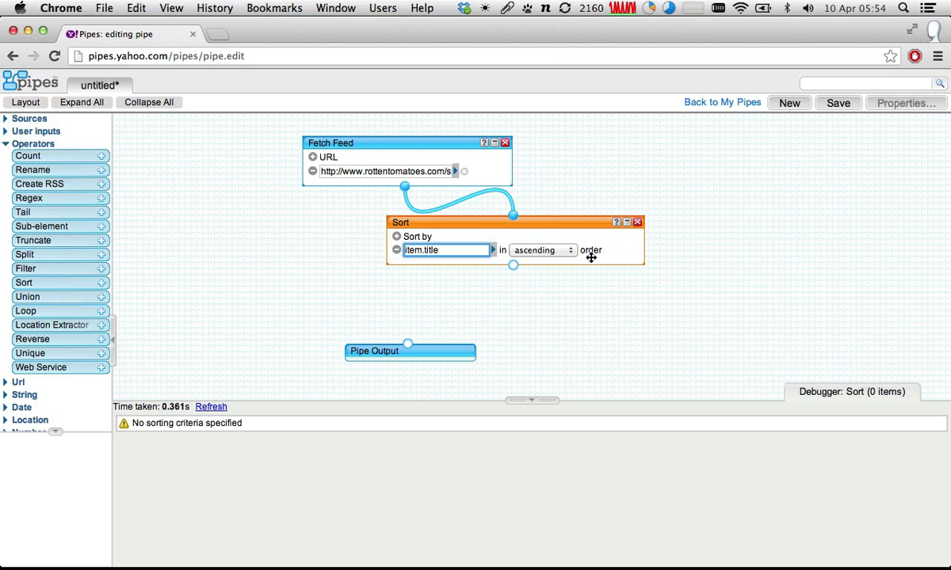
{"action": "left_click", "coordinate": [543, 250]}
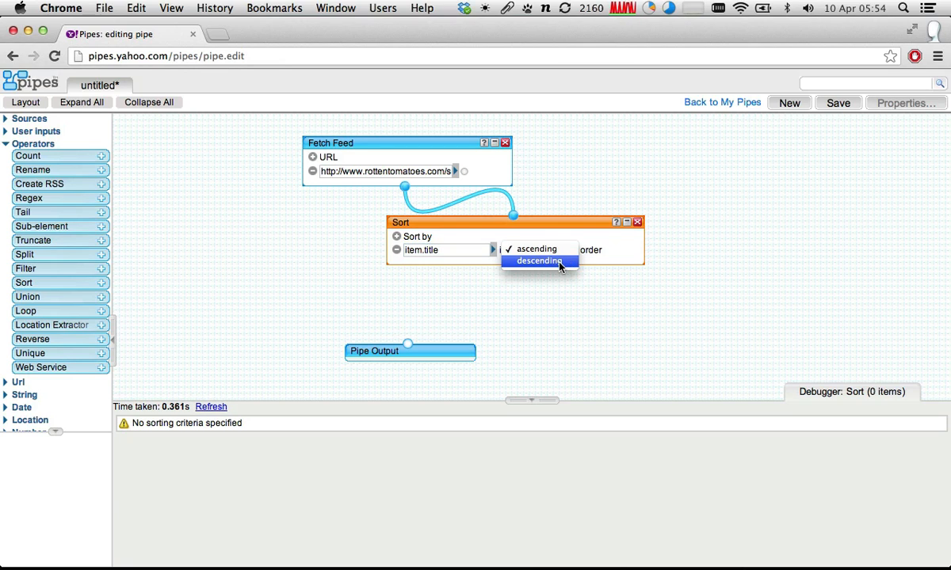
{"action": "left_click", "coordinate": [554, 250]}
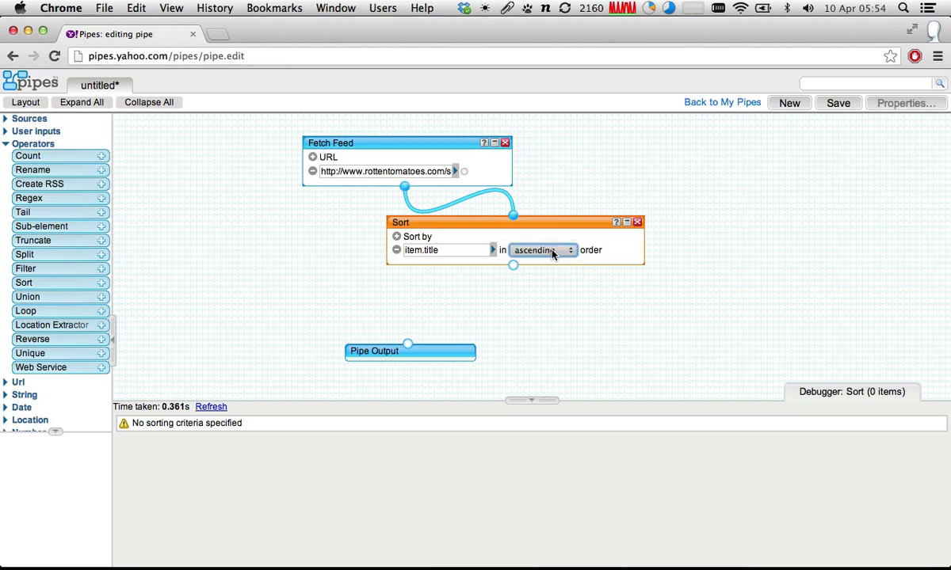
- Refresh the Sort module's debugger output and expand the first movie entry
{"action": "left_click", "coordinate": [211, 407]}
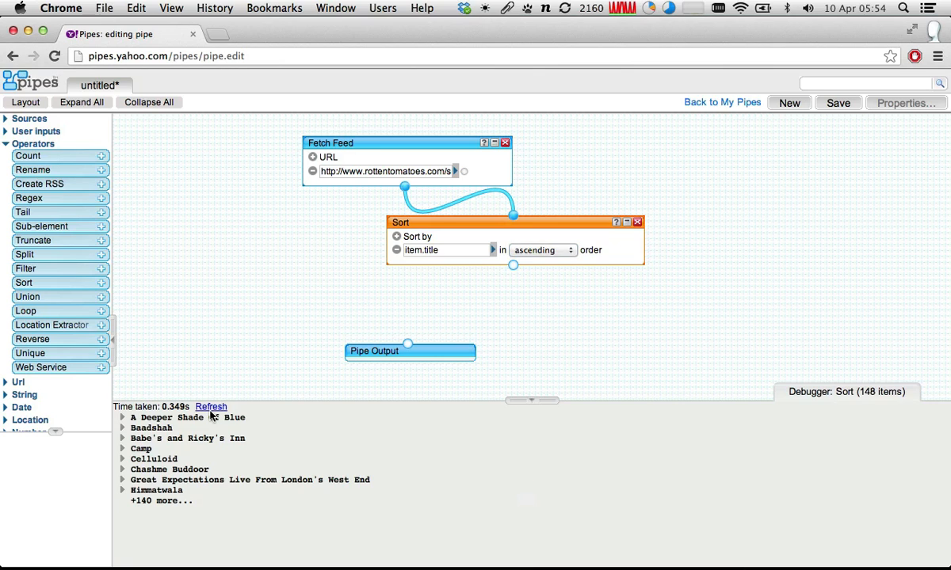
{"action": "left_click", "coordinate": [123, 417]}
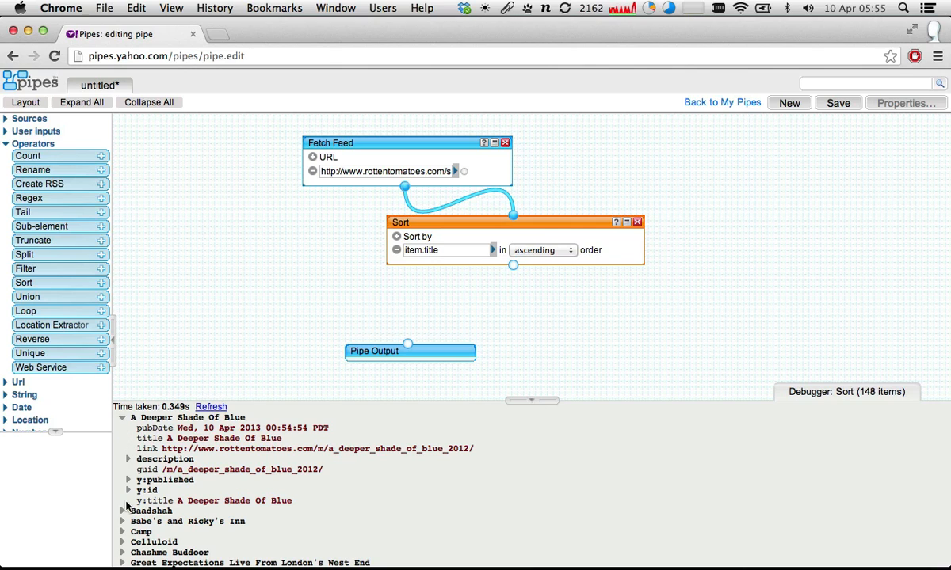
- Expand the Sound City entry in Fetch Feed's debugger output and copy its field name RTmovie:tomatometer_percent
{"action": "scroll", "coordinate": [124, 436], "scroll_direction": "down", "scroll_amount": 2}
{"action": "scroll", "coordinate": [123, 439], "scroll_direction": "up", "scroll_amount": 2}
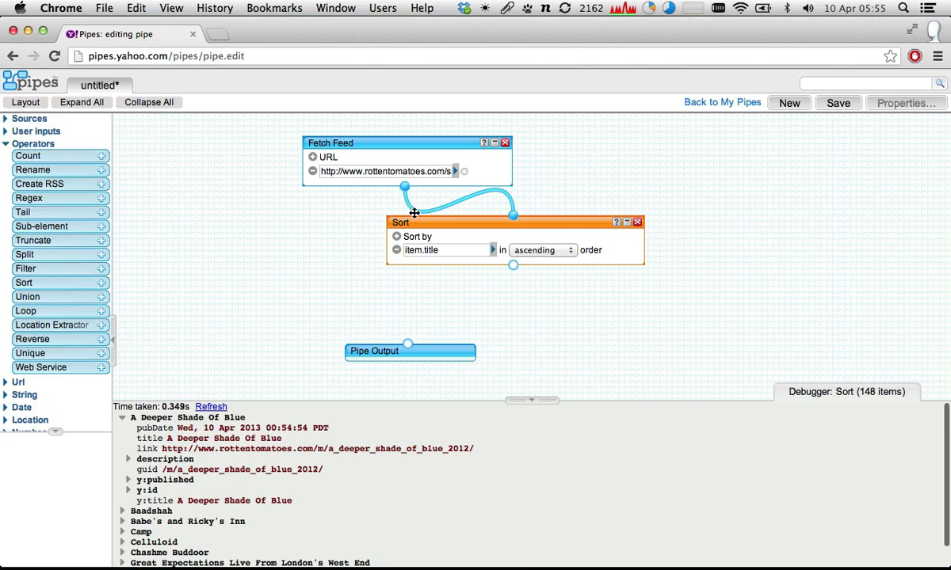
{"action": "left_click", "coordinate": [406, 152]}
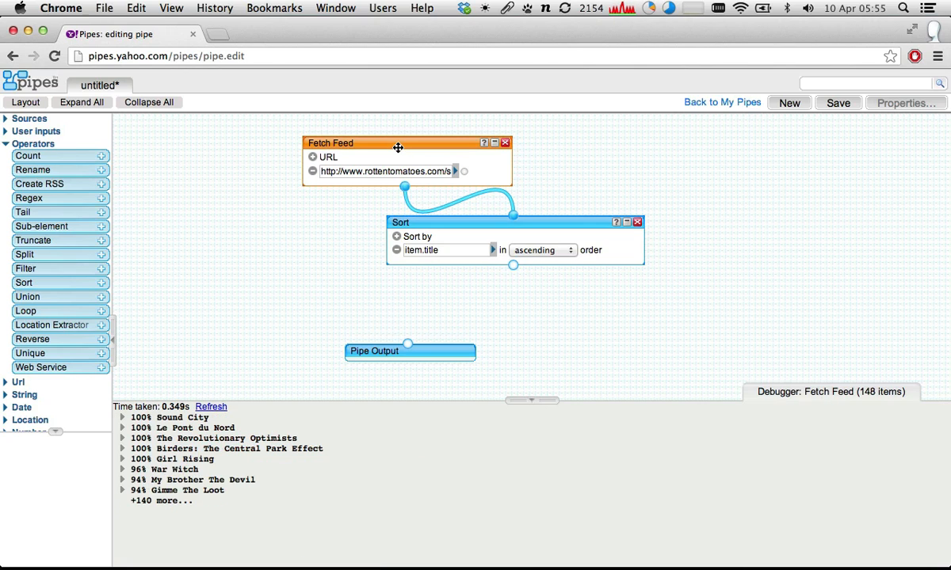
{"action": "left_click", "coordinate": [122, 418]}
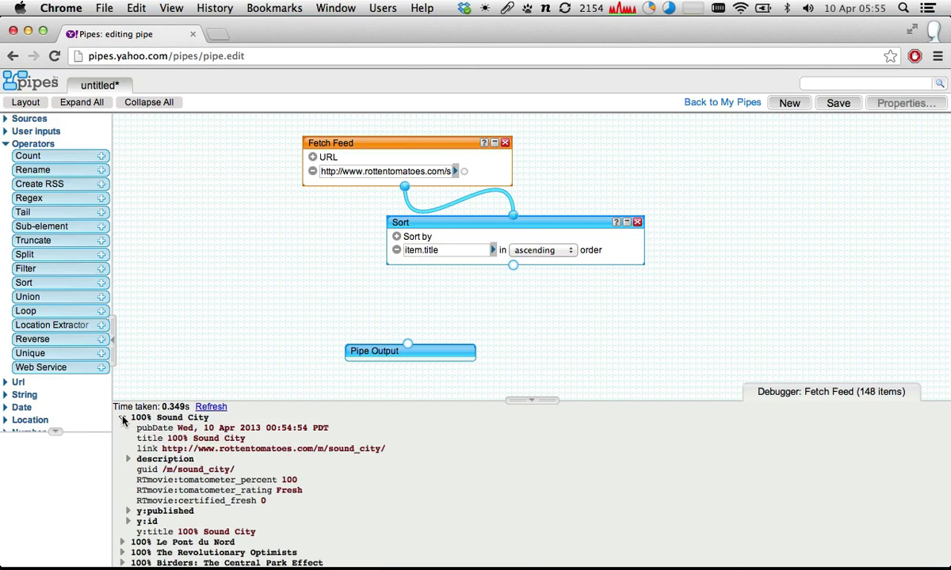
{"action": "scroll", "coordinate": [170, 446], "scroll_direction": "down", "scroll_amount": 2}
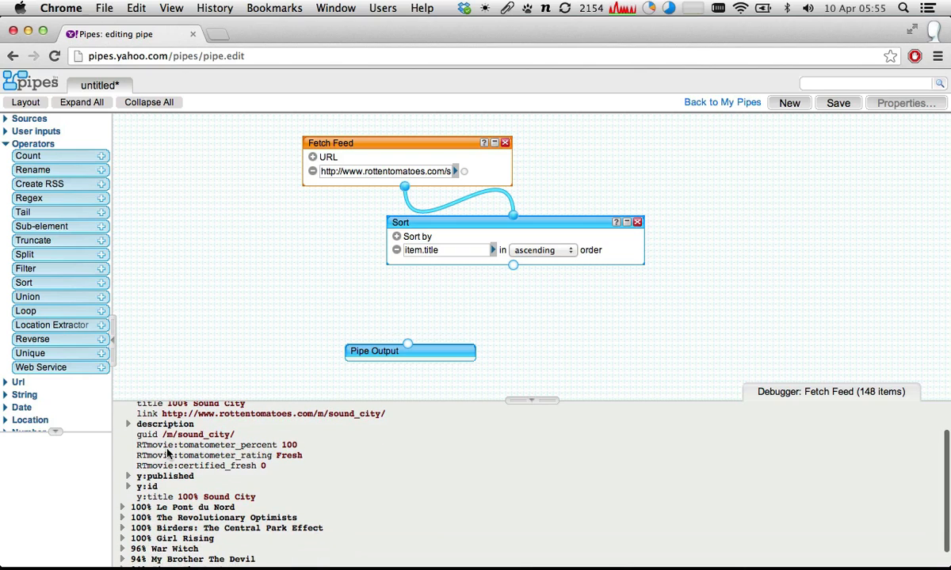
{"action": "left_click_drag", "start_coordinate": [136, 448], "coordinate": [274, 446]}
{"action": "key", "text": "super+c"}
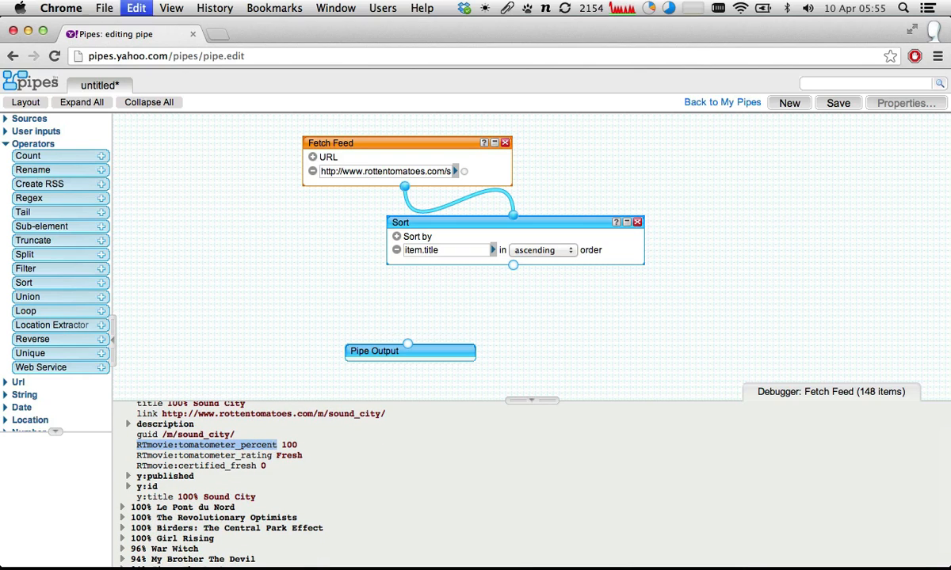
- Set the Sort module to sort by item.RTmovie:tomatometer_percent, and expand the first movie entry in its refreshed debugger output
{"action": "left_click", "coordinate": [467, 251]}
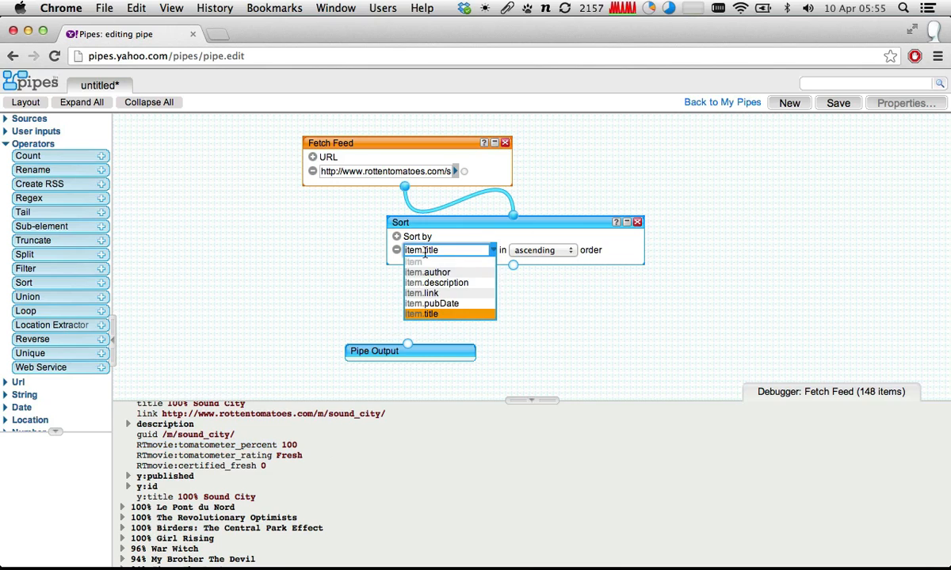
{"action": "key", "text": "super+v"}
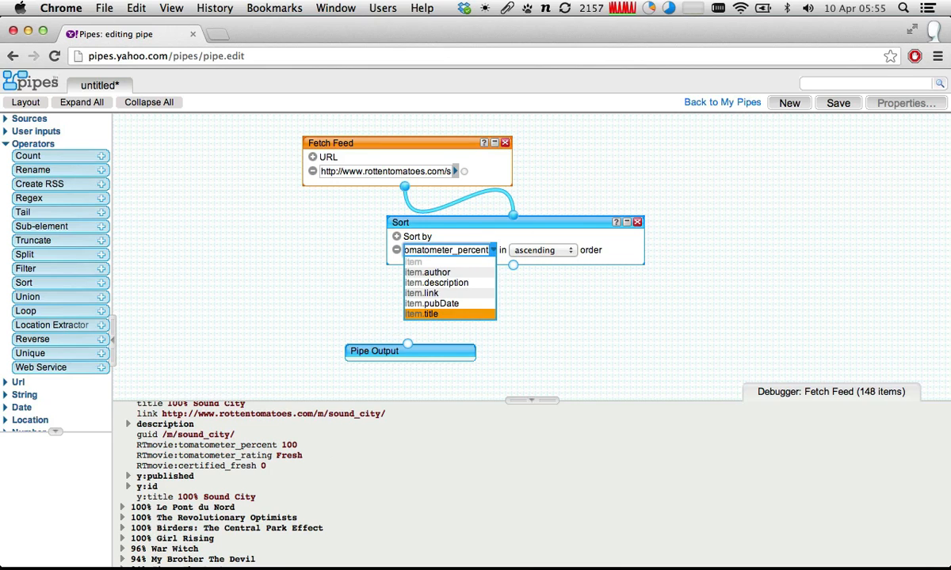
{"action": "left_click", "coordinate": [436, 222]}
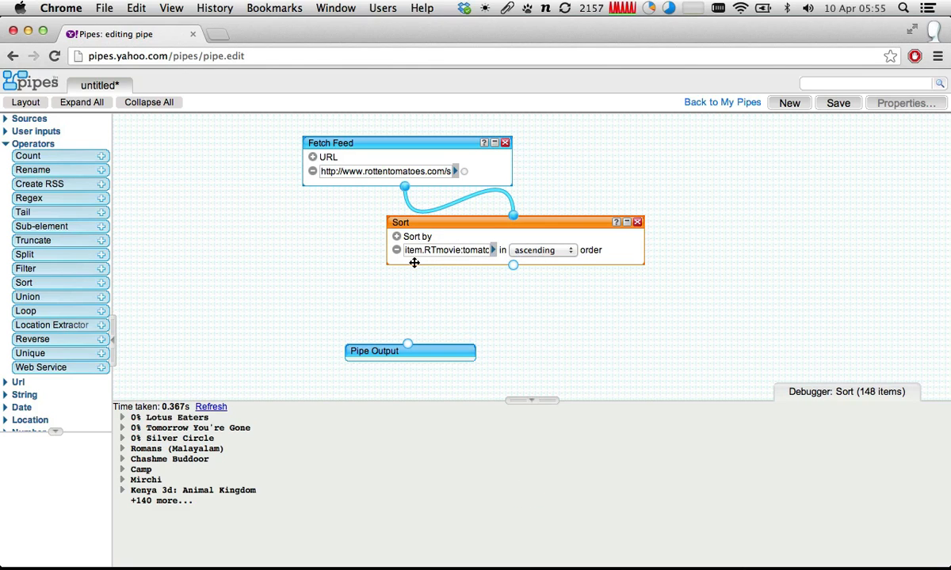
{"action": "left_click_drag", "start_coordinate": [426, 250], "coordinate": [500, 251]}
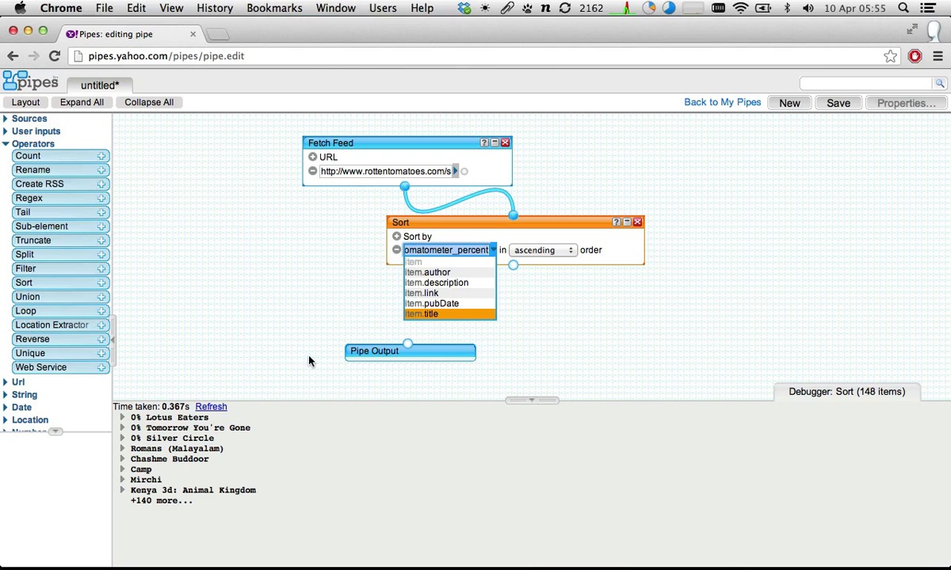
{"action": "left_click", "coordinate": [556, 209]}
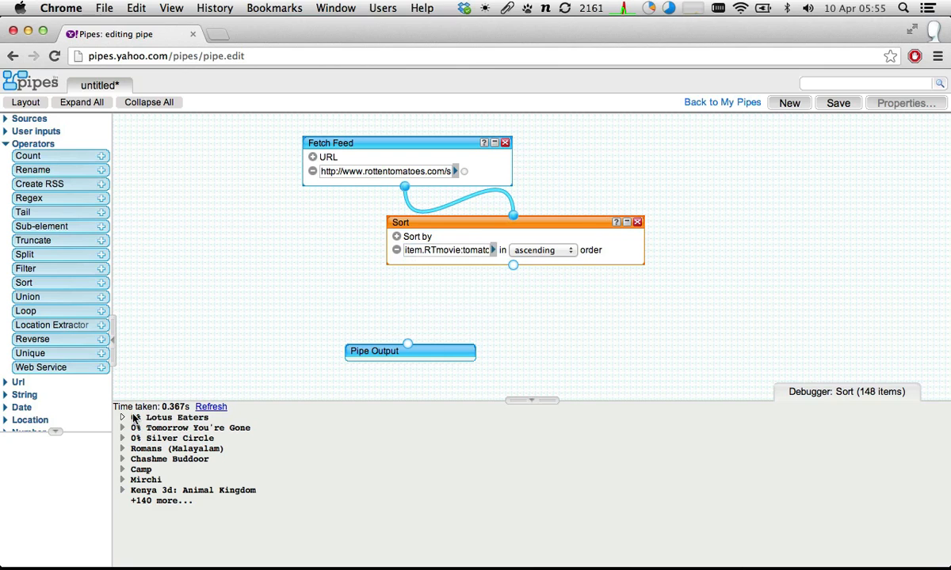
{"action": "left_click", "coordinate": [124, 418]}
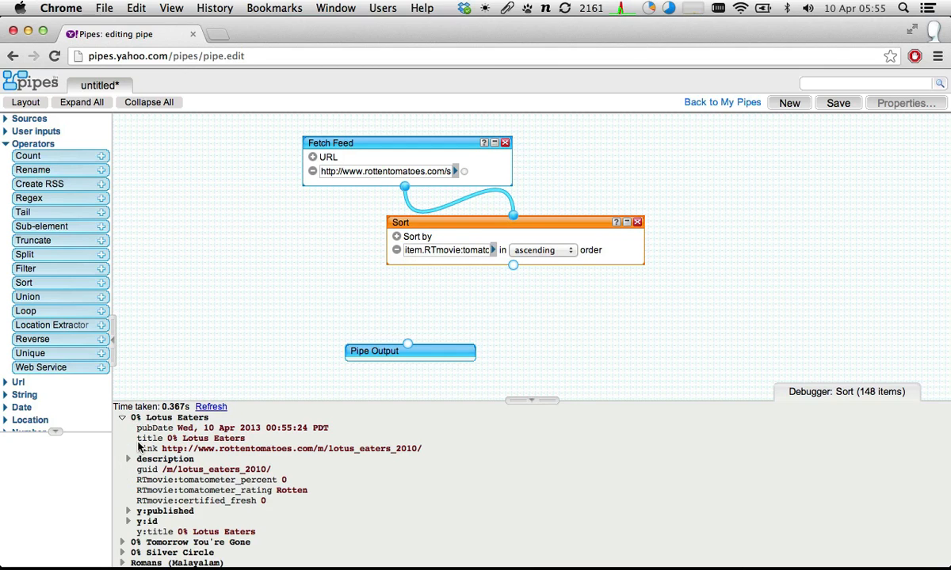
{"action": "scroll", "coordinate": [136, 444], "scroll_direction": "down", "scroll_amount": 3}
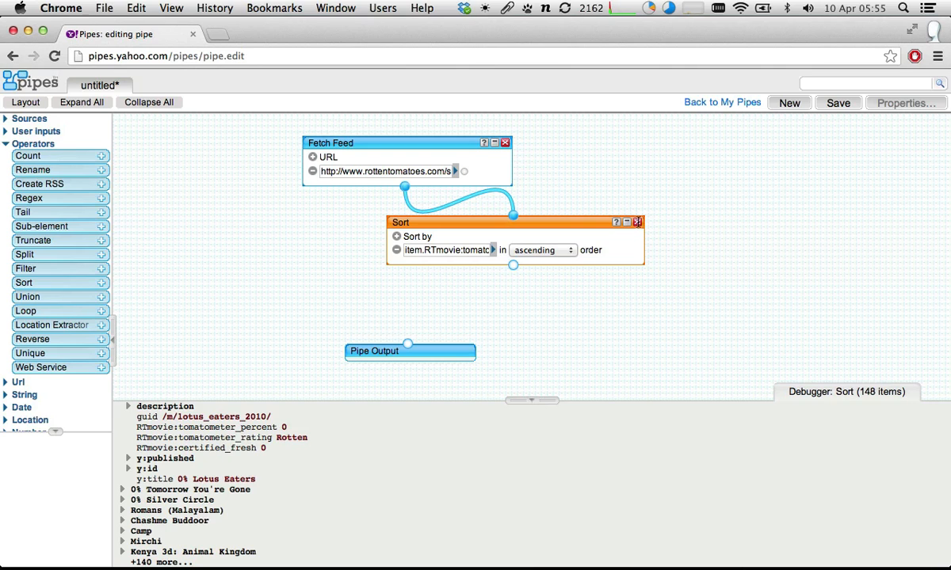
- Delete the Sort module, and inspect the Sound City and Le Pont du Nord entries in Fetch Feed's debugger output
{"action": "left_click", "coordinate": [637, 222]}
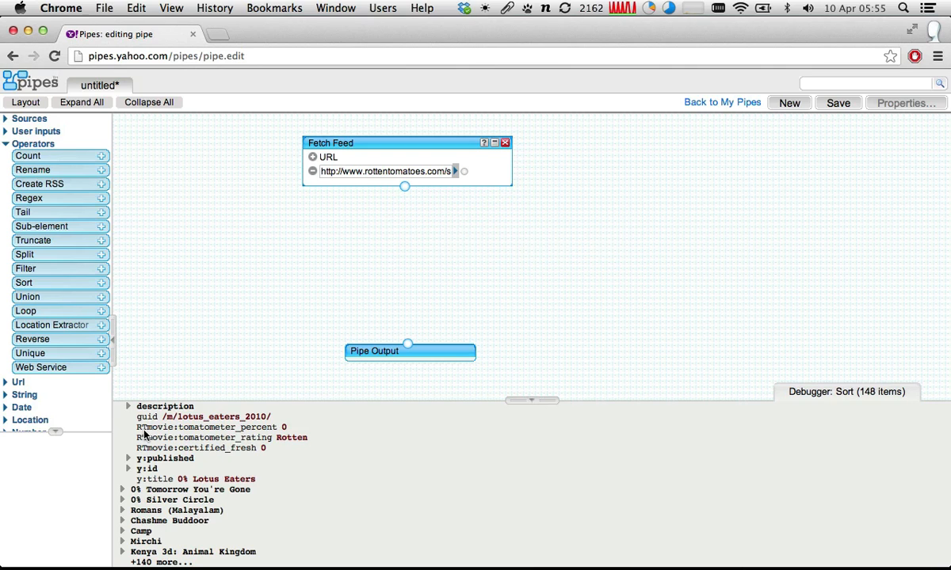
{"action": "left_click", "coordinate": [366, 146]}
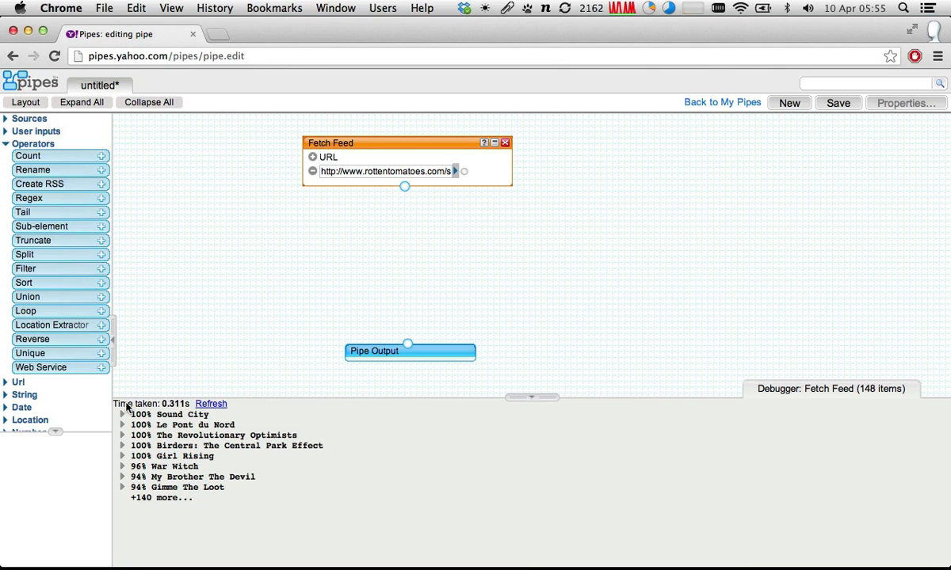
{"action": "left_click", "coordinate": [123, 415]}
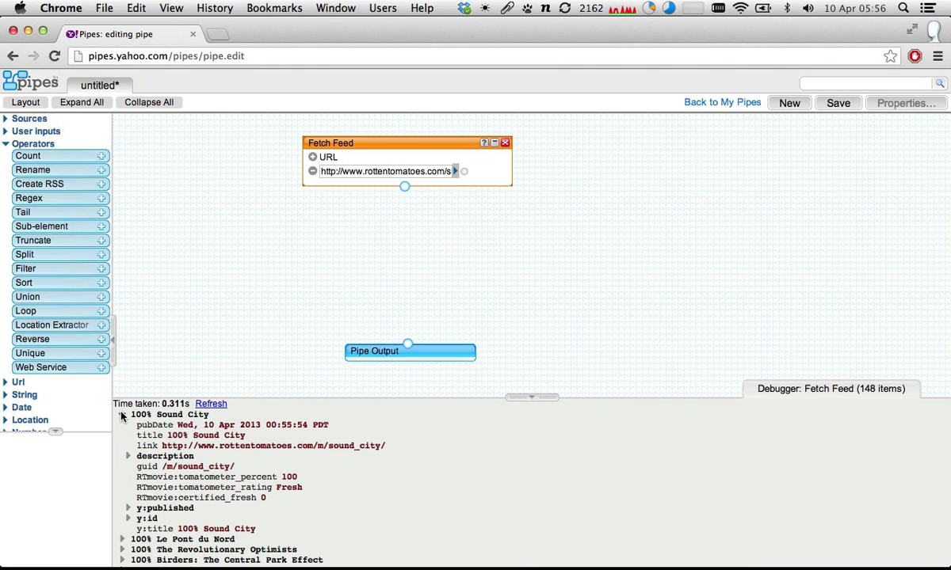
{"action": "left_click", "coordinate": [123, 415]}
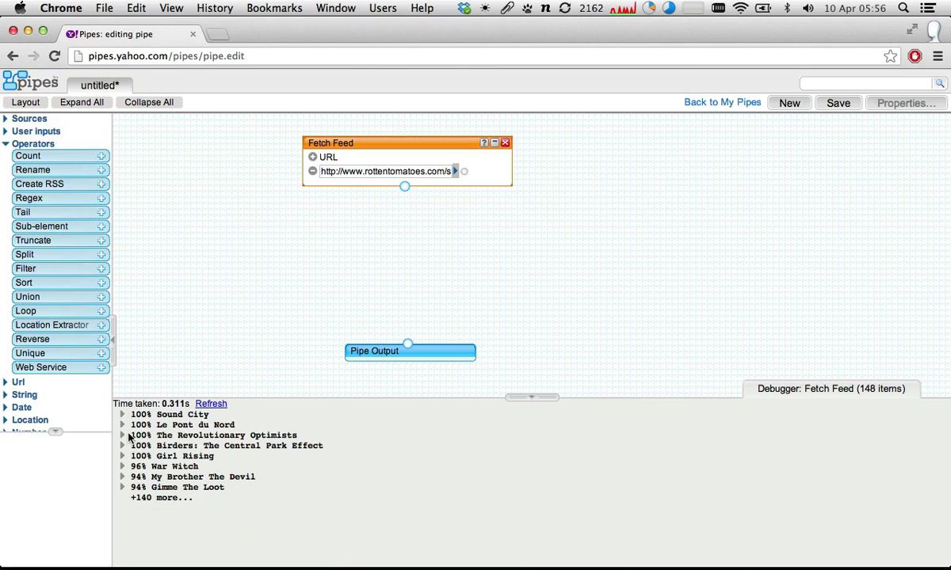
{"action": "left_click", "coordinate": [123, 425]}
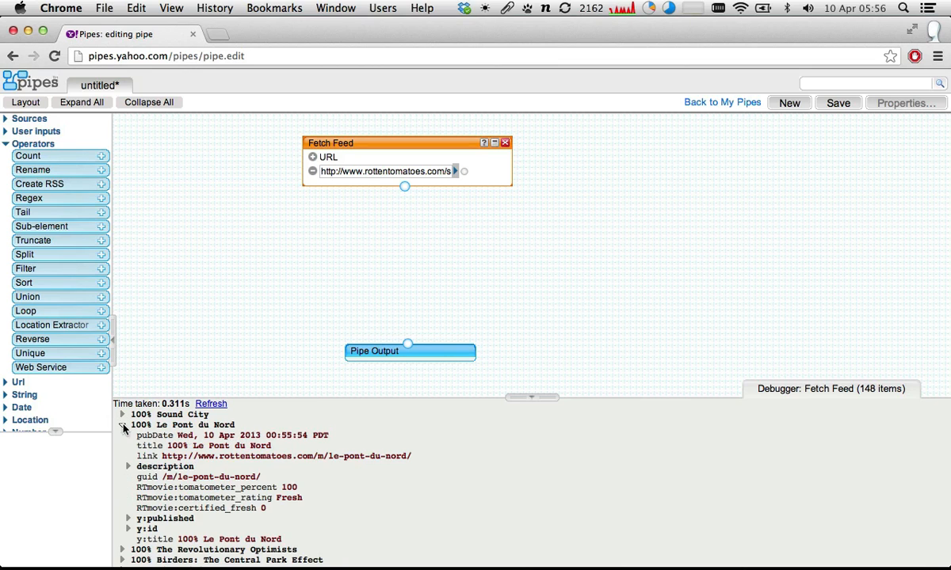
{"action": "left_click", "coordinate": [123, 425]}
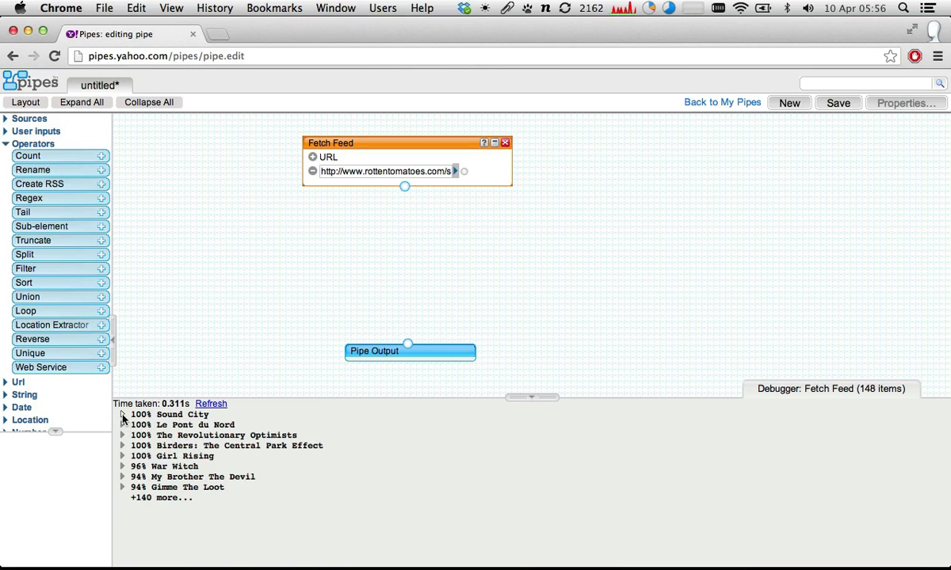
{"action": "left_click", "coordinate": [123, 415]}
{"action": "left_click", "coordinate": [122, 416]}
- Add a Loop operator beside Pipe Output, connect Fetch Feed's output to its input, and space the two modules apart
{"action": "left_click_drag", "start_coordinate": [59, 310], "coordinate": [583, 251]}
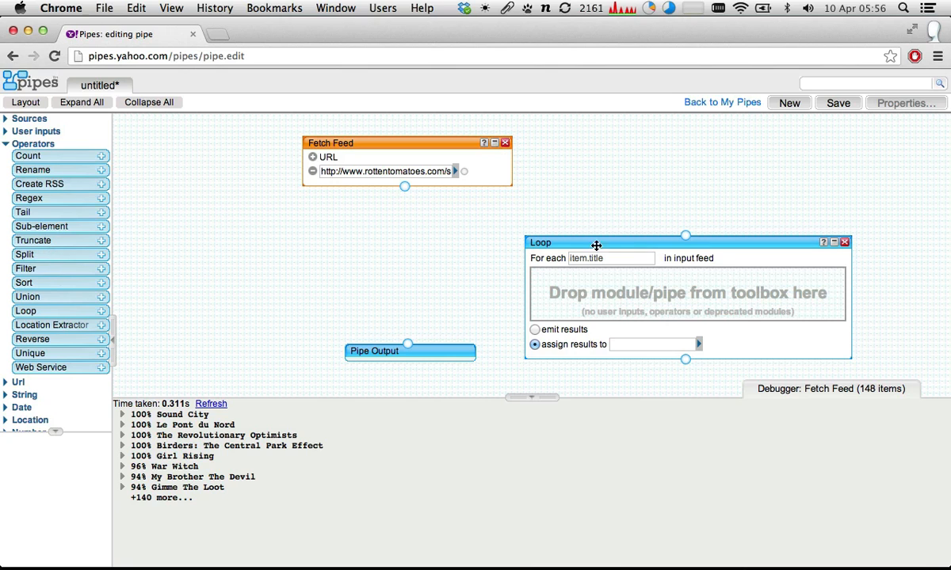
{"action": "left_click_drag", "start_coordinate": [585, 243], "coordinate": [596, 214]}
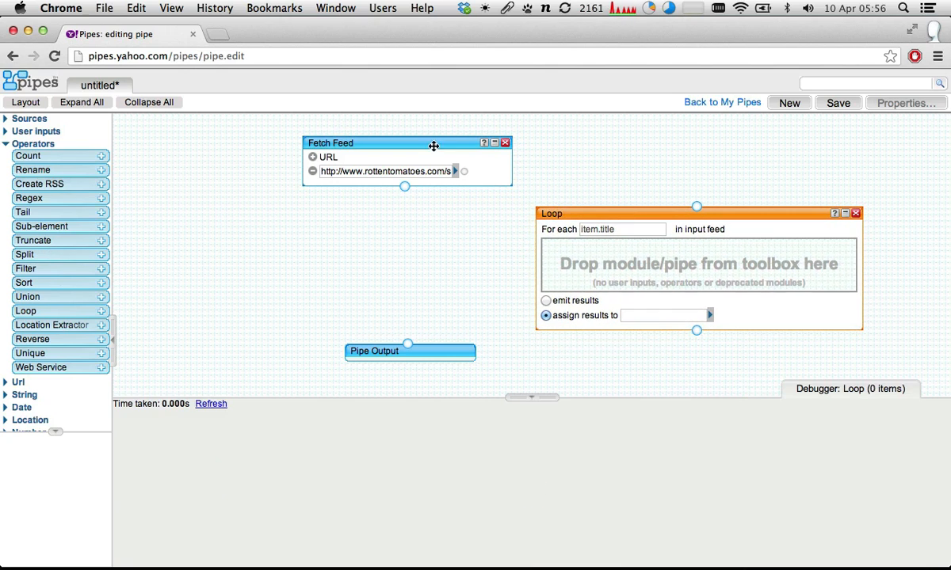
{"action": "left_click_drag", "start_coordinate": [438, 142], "coordinate": [372, 143]}
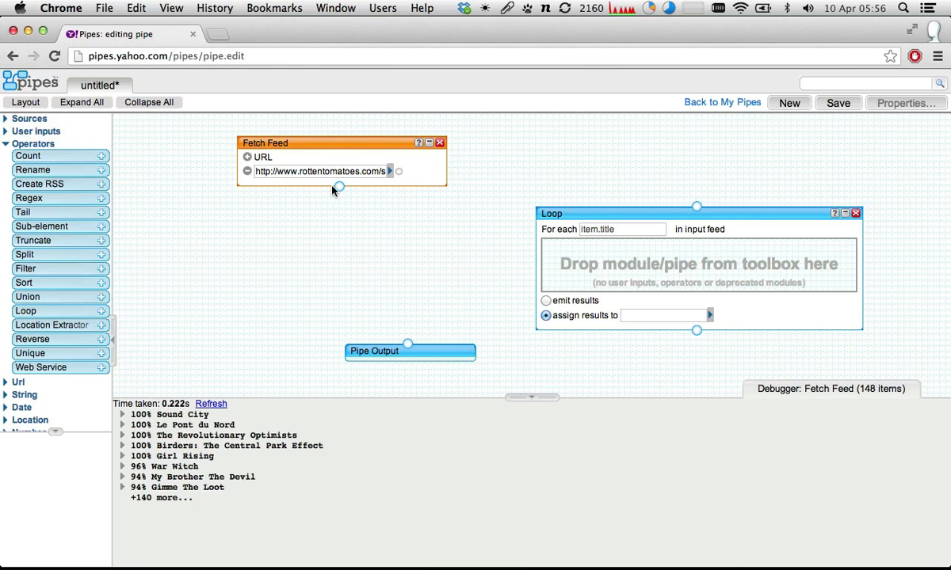
{"action": "left_click_drag", "start_coordinate": [339, 187], "coordinate": [701, 209]}
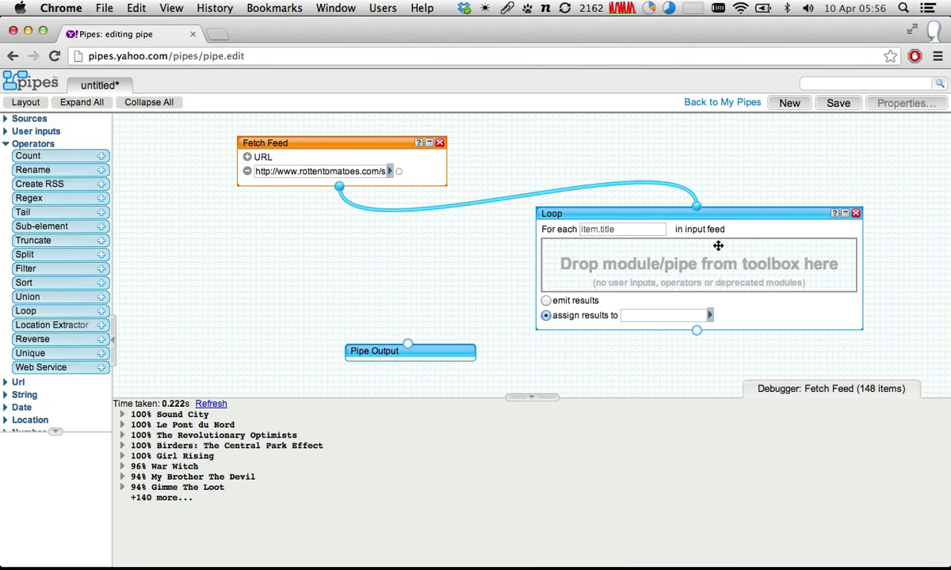
{"action": "left_click_drag", "start_coordinate": [773, 238], "coordinate": [770, 238]}
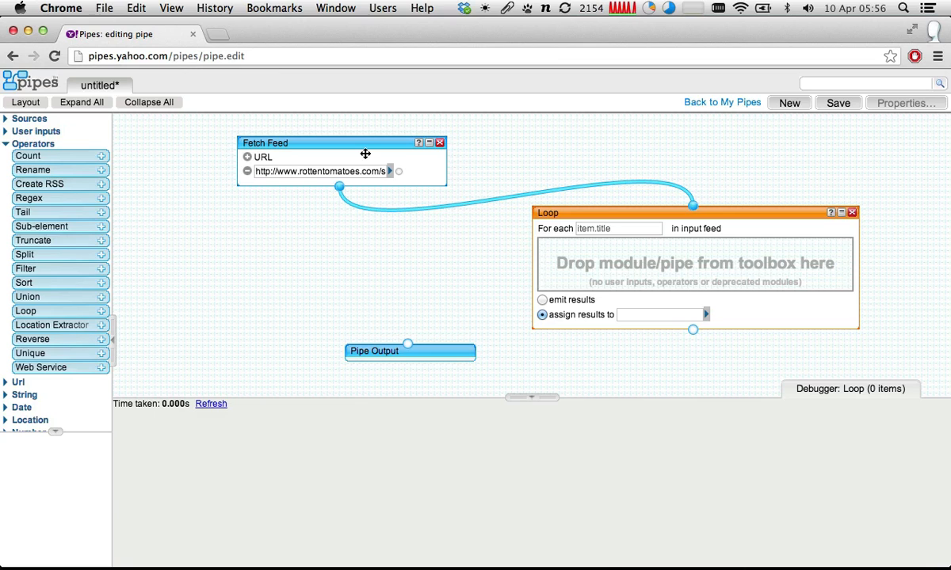
{"action": "left_click_drag", "start_coordinate": [536, 210], "coordinate": [488, 211]}
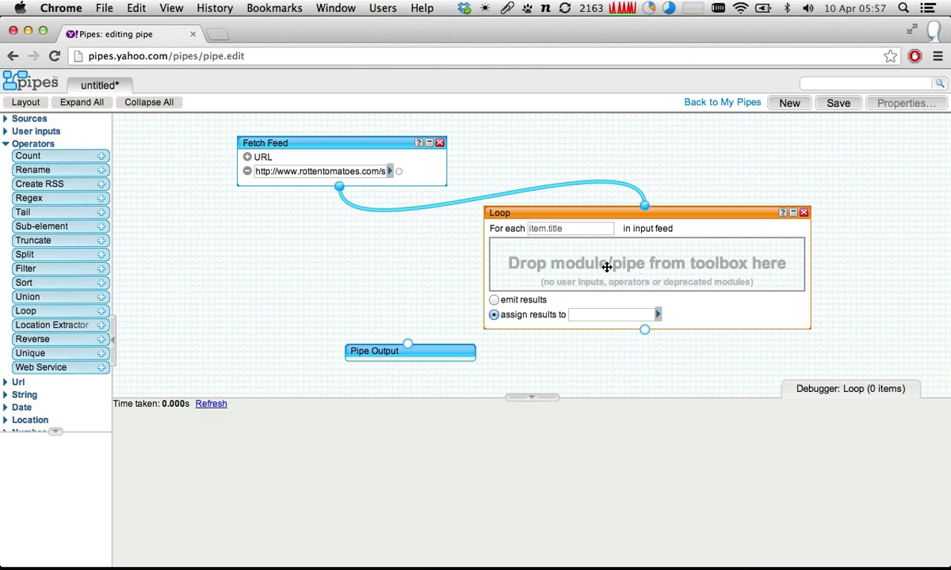
- Search the available pipes for "youtube search" and place the Youtube search module inside the Loop
{"action": "left_click", "coordinate": [850, 85]}
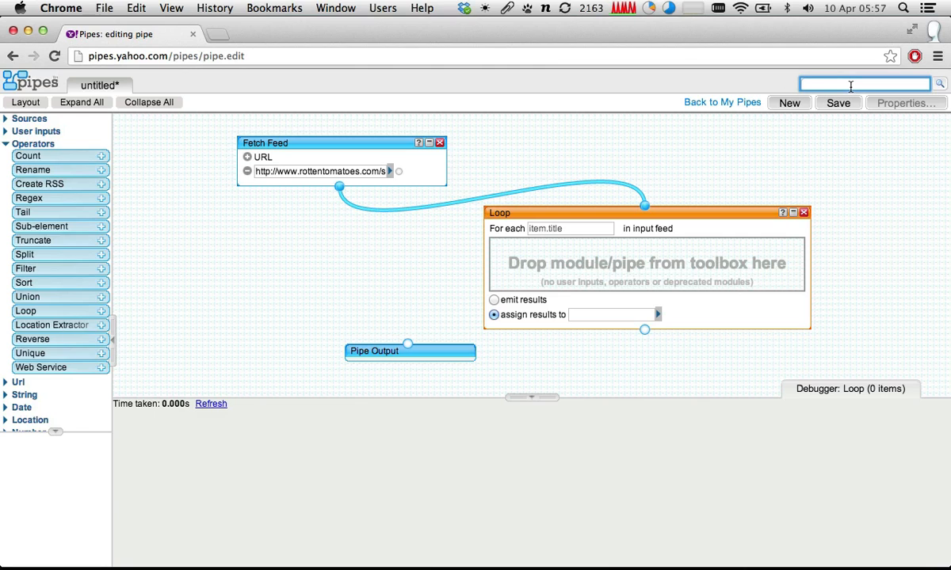
{"action": "type", "text": "youtube s"}
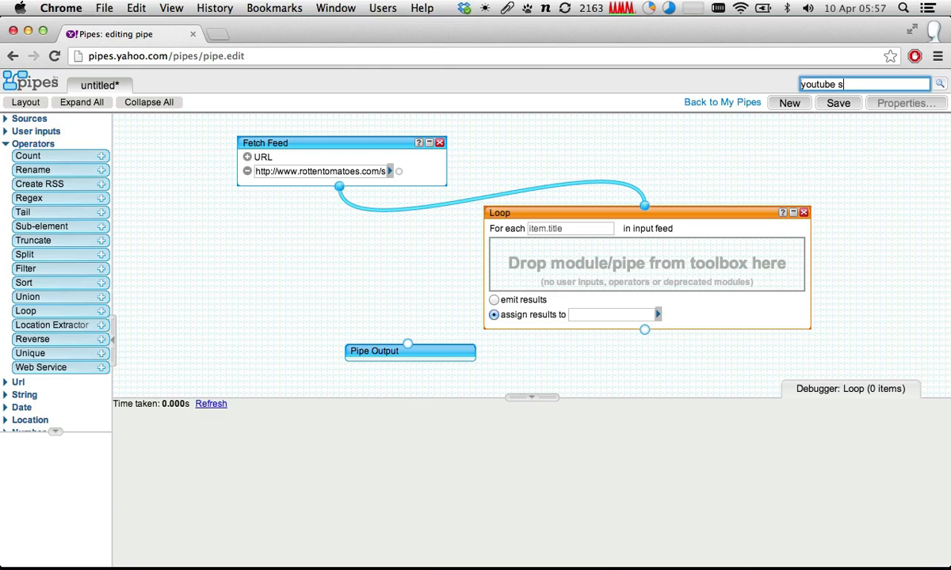
{"action": "type", "text": "earch"}
{"action": "key", "text": "Return"}
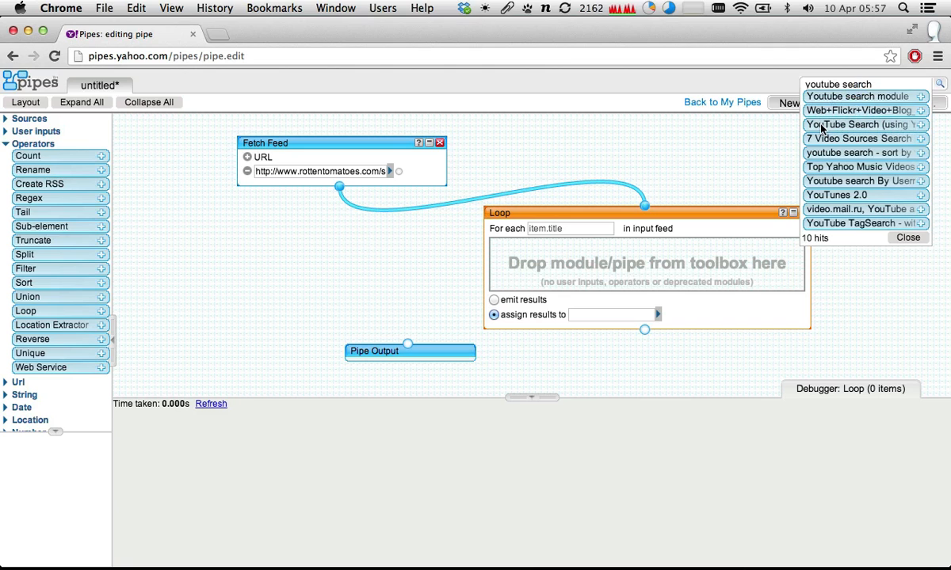
{"action": "left_click_drag", "start_coordinate": [824, 97], "coordinate": [640, 259]}
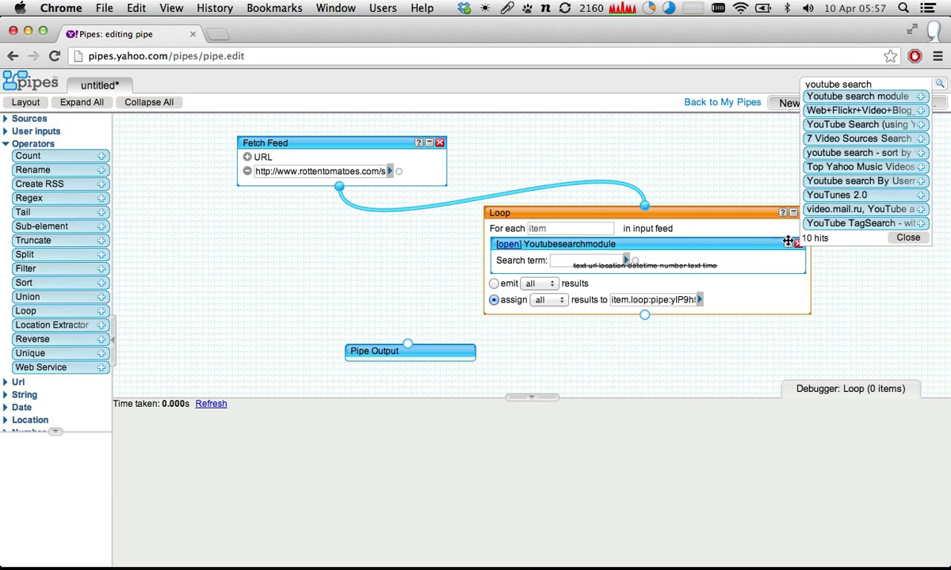
{"action": "left_click_drag", "start_coordinate": [609, 213], "coordinate": [590, 213]}
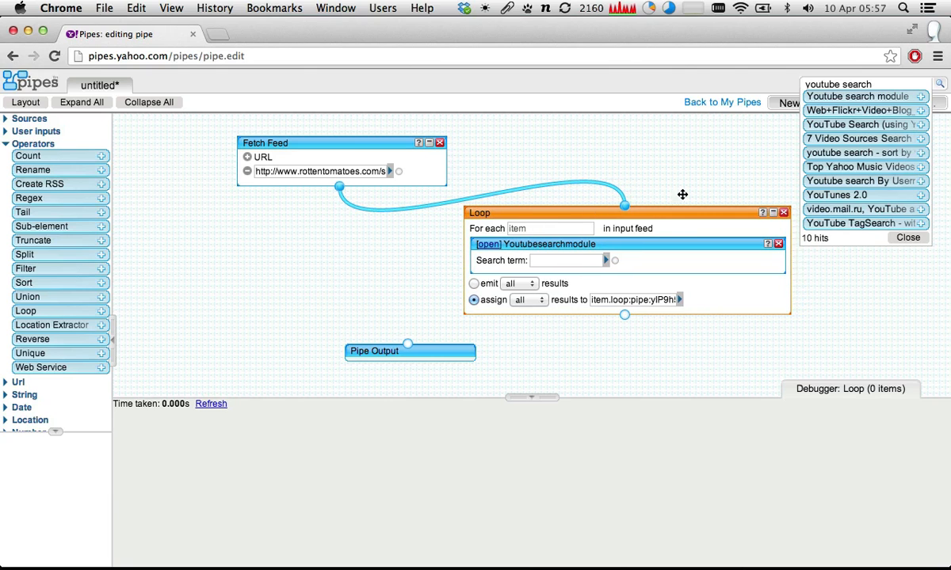
{"action": "left_click", "coordinate": [907, 237]}
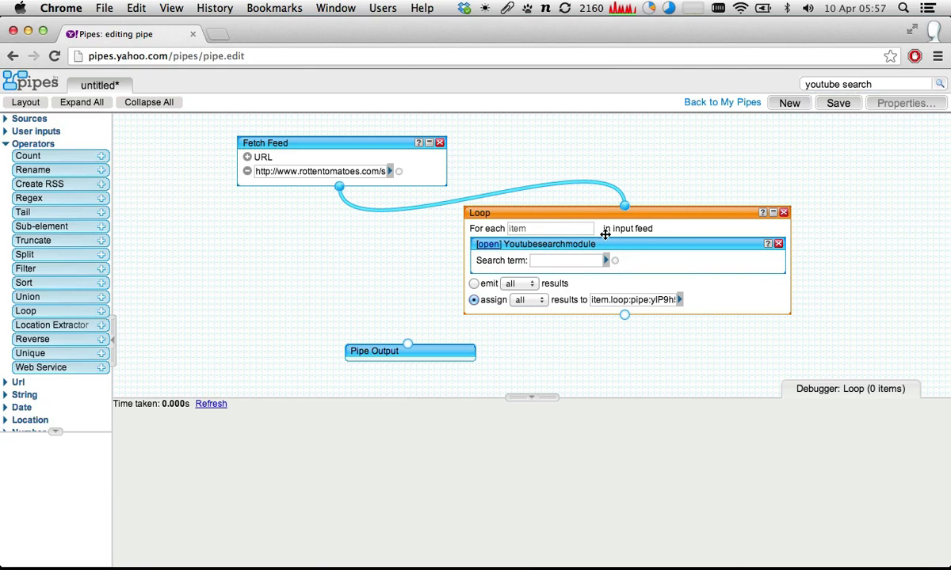
- Open the embedded Youtube search module to examine its pipe, return to the untitled pipe, and remove the module from the Loop
{"action": "left_click", "coordinate": [488, 244]}
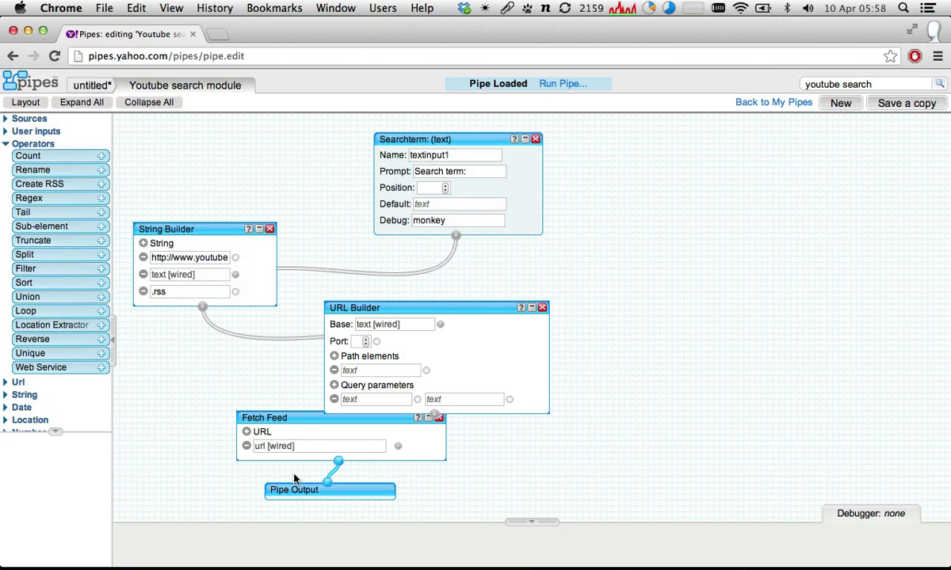
{"action": "left_click", "coordinate": [94, 85]}
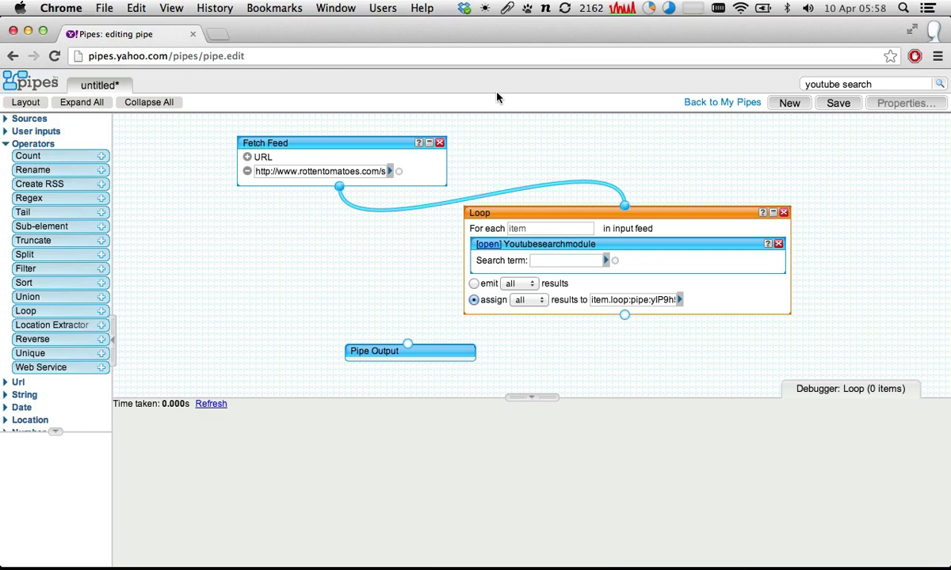
{"action": "left_click", "coordinate": [779, 245]}
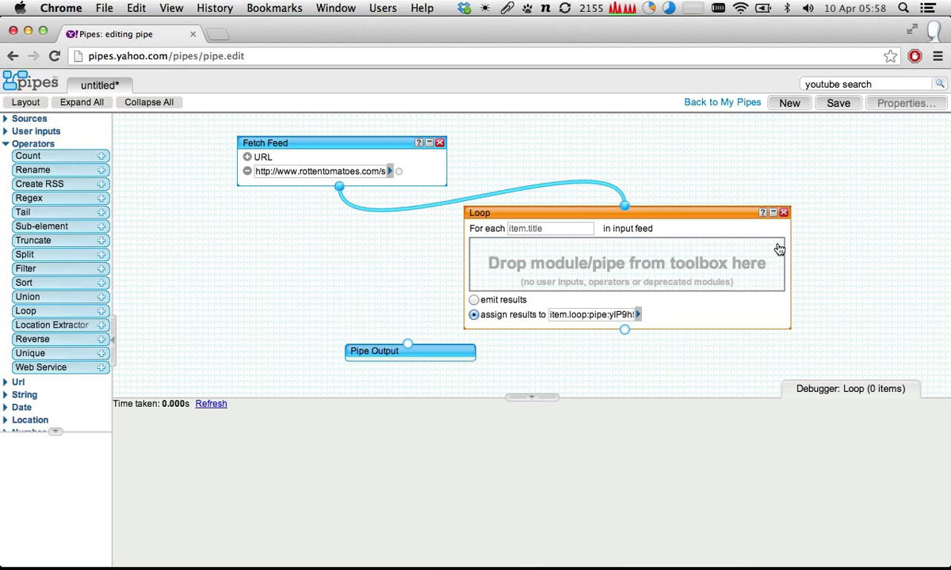
- Save the pipe under the name Movie Trailers
{"action": "left_click", "coordinate": [844, 105]}
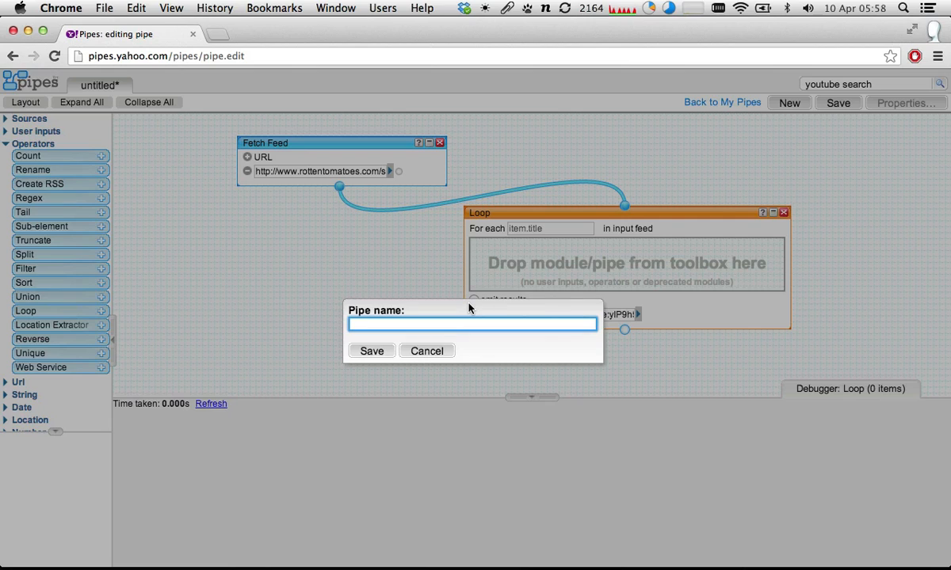
{"action": "type", "text": "Movie Trailers"}
{"action": "left_click", "coordinate": [370, 351]}
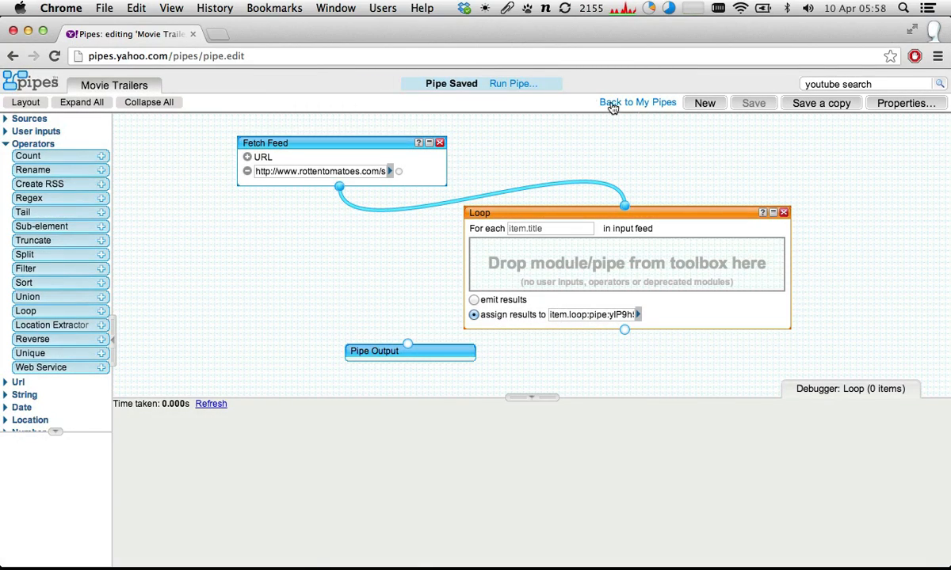
- Return to the My Pipes overview and create a new empty pipe
{"action": "left_click", "coordinate": [641, 105]}
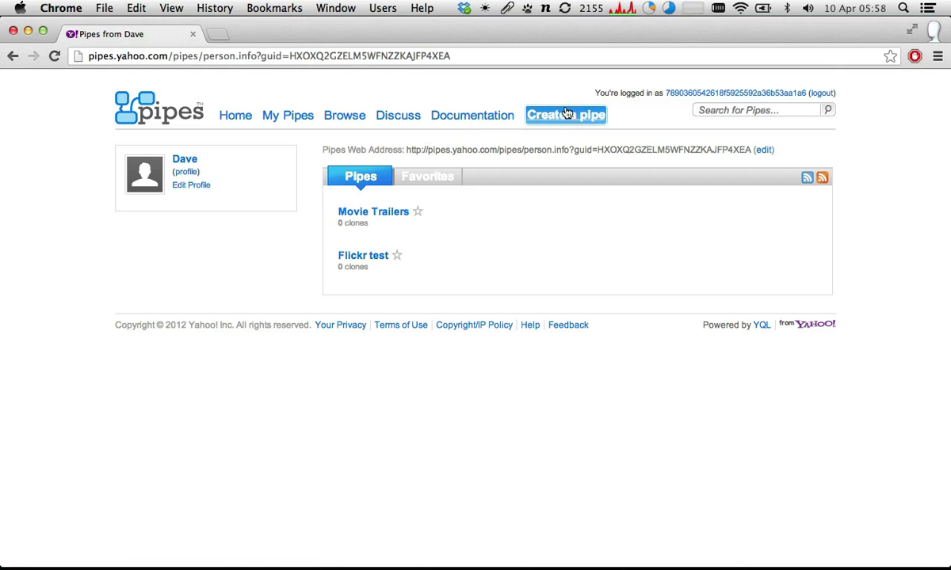
{"action": "left_click", "coordinate": [567, 113]}
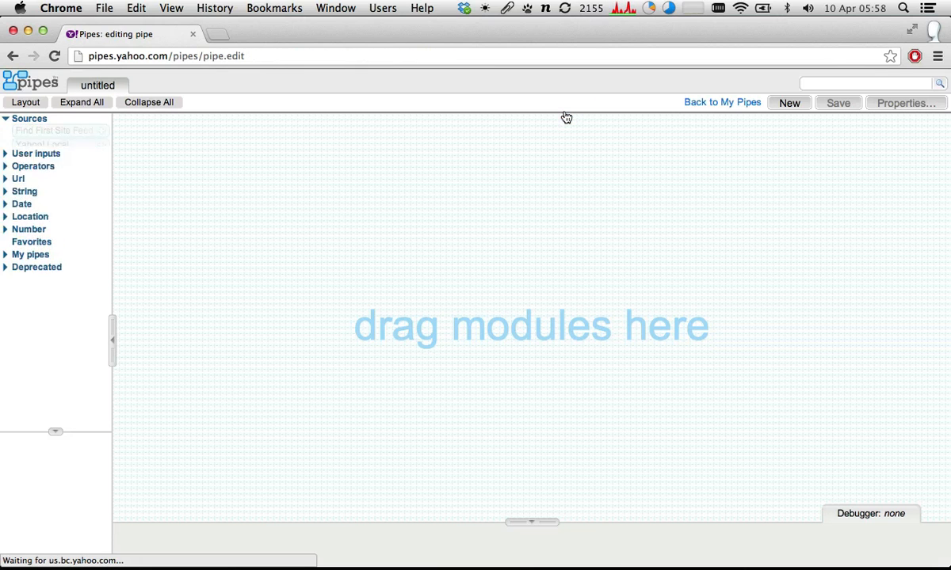
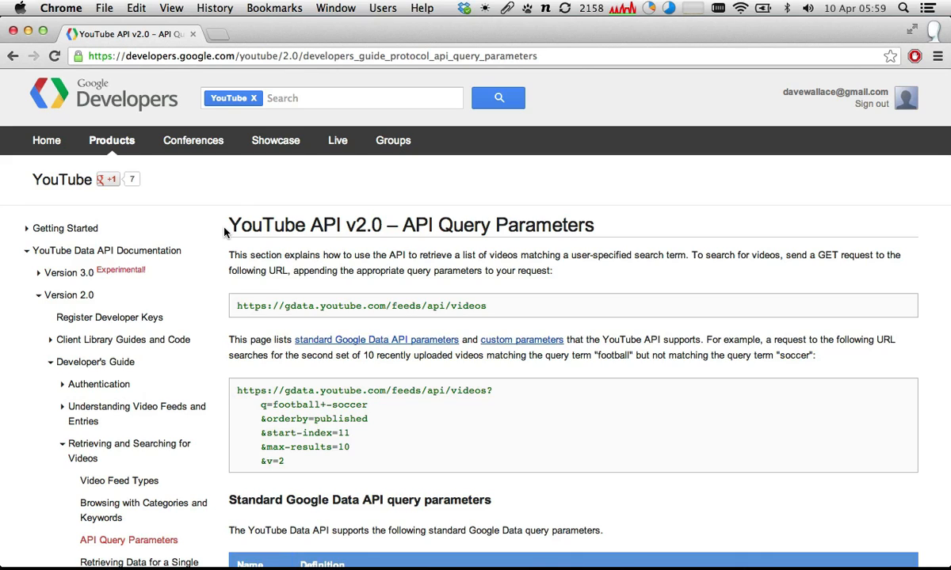
- Look through the YouTube API v2.0 query parameters page, from the introduction and example request to the standard parameter table
{"action": "scroll", "coordinate": [224, 231], "scroll_direction": "down", "scroll_amount": 10}
{"action": "scroll", "coordinate": [225, 231], "scroll_direction": "up", "scroll_amount": 4}
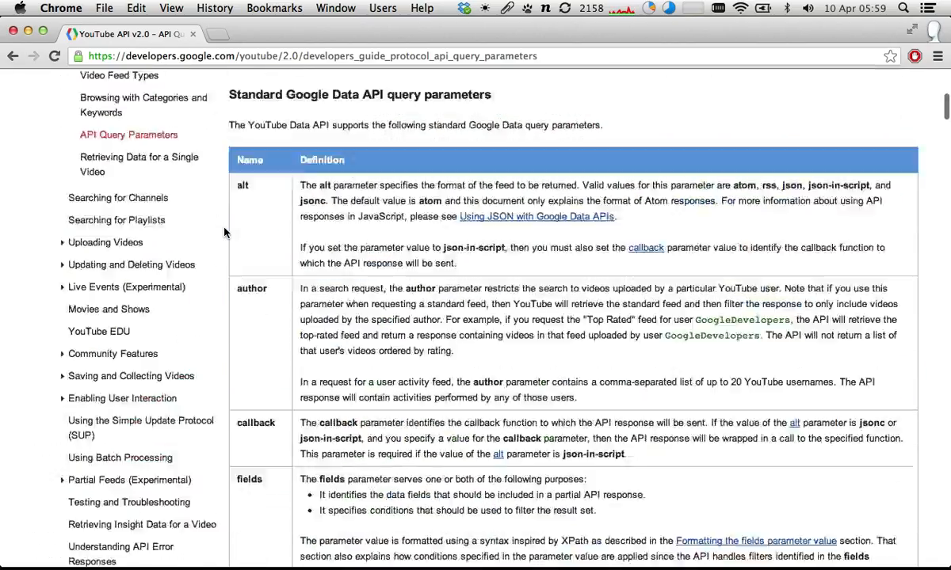
{"action": "scroll", "coordinate": [224, 231], "scroll_direction": "up", "scroll_amount": 6}
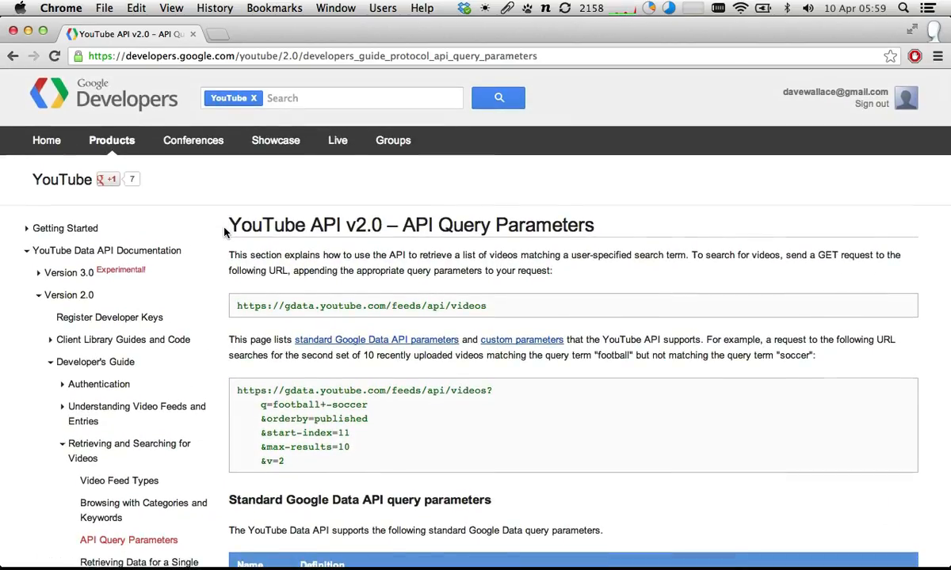
{"action": "scroll", "coordinate": [225, 231], "scroll_direction": "down", "scroll_amount": 12}
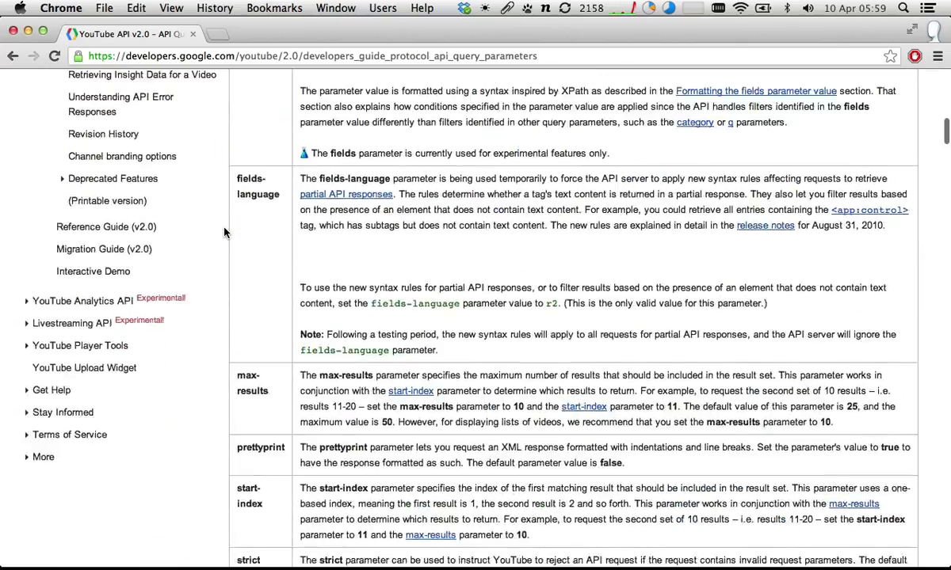
{"action": "scroll", "coordinate": [224, 232], "scroll_direction": "down", "scroll_amount": 8}
{"action": "scroll", "coordinate": [224, 231], "scroll_direction": "up", "scroll_amount": 15}
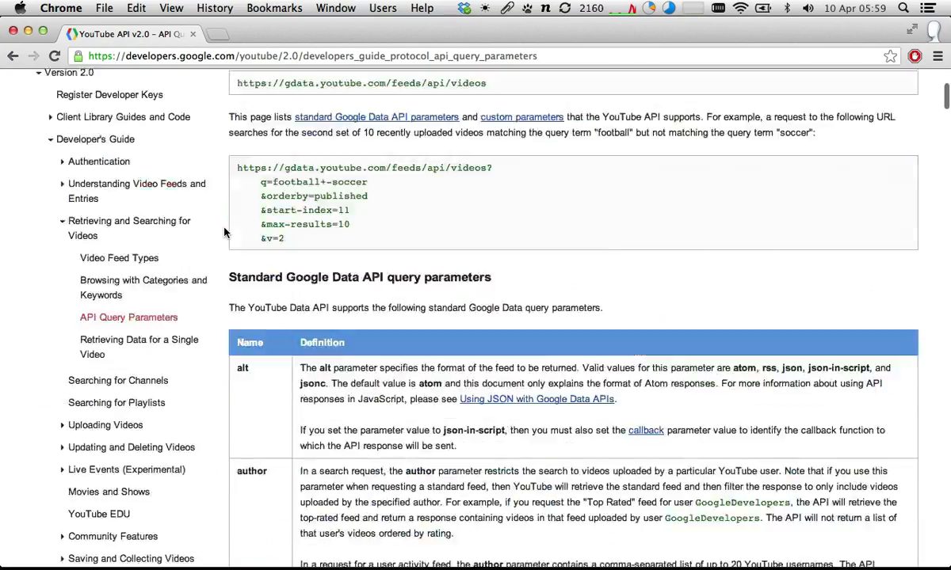
{"action": "scroll", "coordinate": [224, 231], "scroll_direction": "up", "scroll_amount": 3}
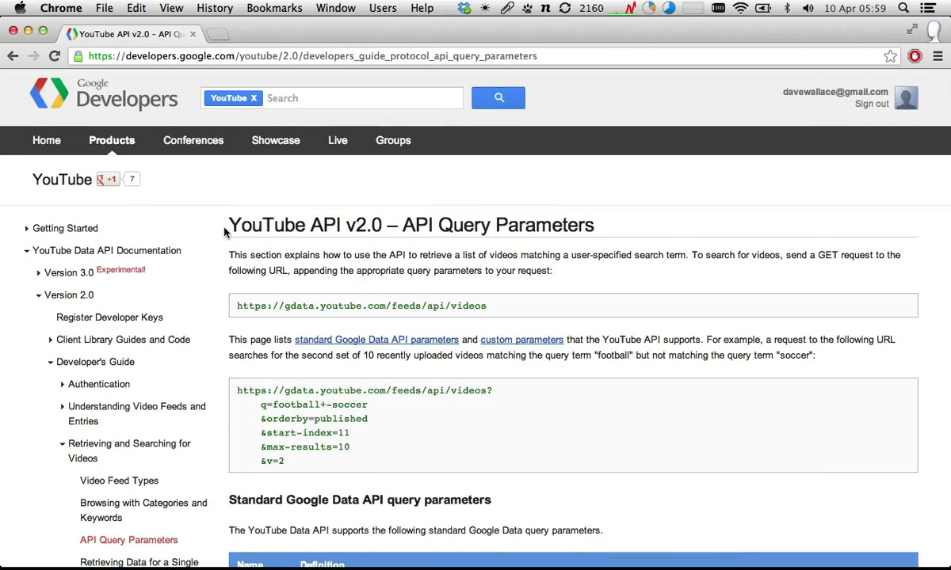
{"action": "scroll", "coordinate": [225, 232], "scroll_direction": "down", "scroll_amount": 3}
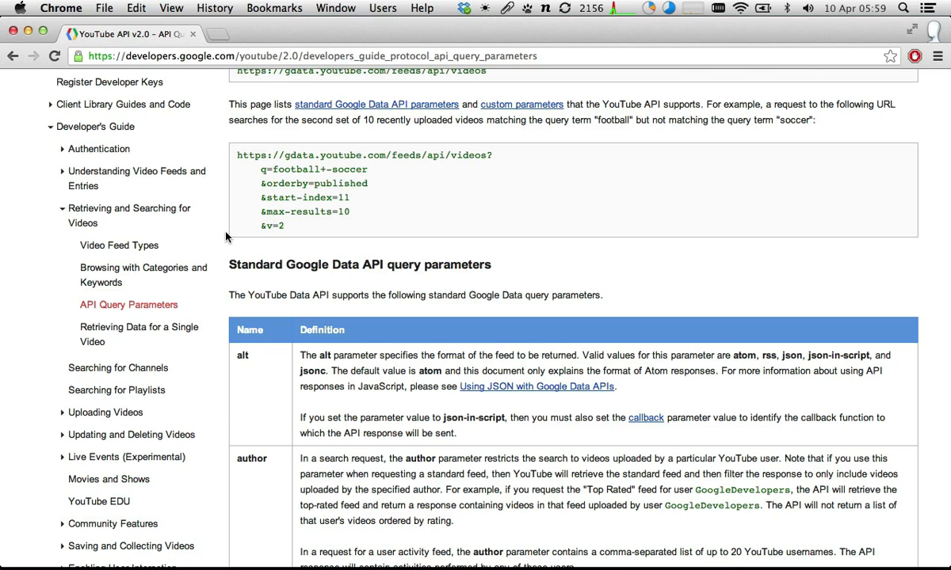
{"action": "scroll", "coordinate": [311, 242], "scroll_direction": "down", "scroll_amount": 2}
{"action": "scroll", "coordinate": [313, 244], "scroll_direction": "up", "scroll_amount": 5}
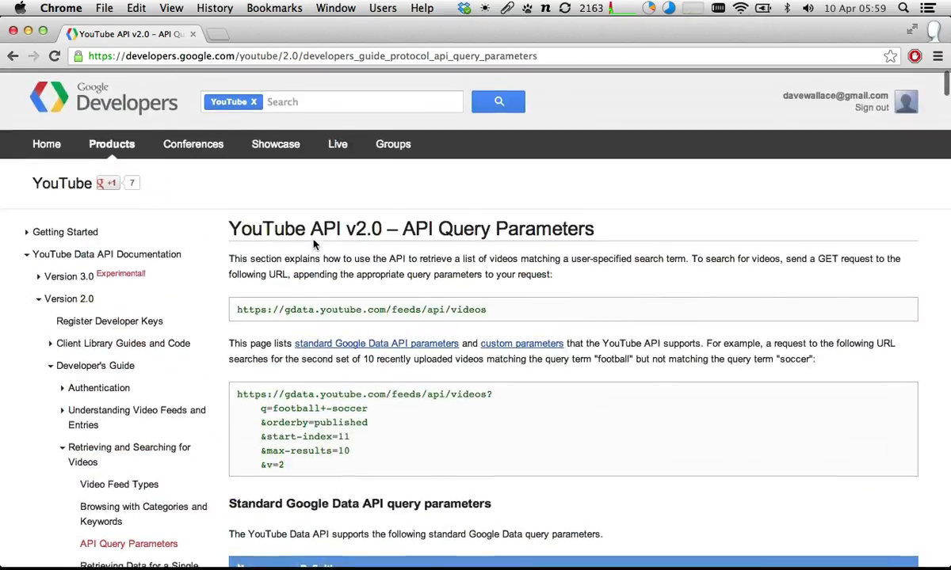
{"action": "scroll", "coordinate": [313, 244], "scroll_direction": "down", "scroll_amount": 20}
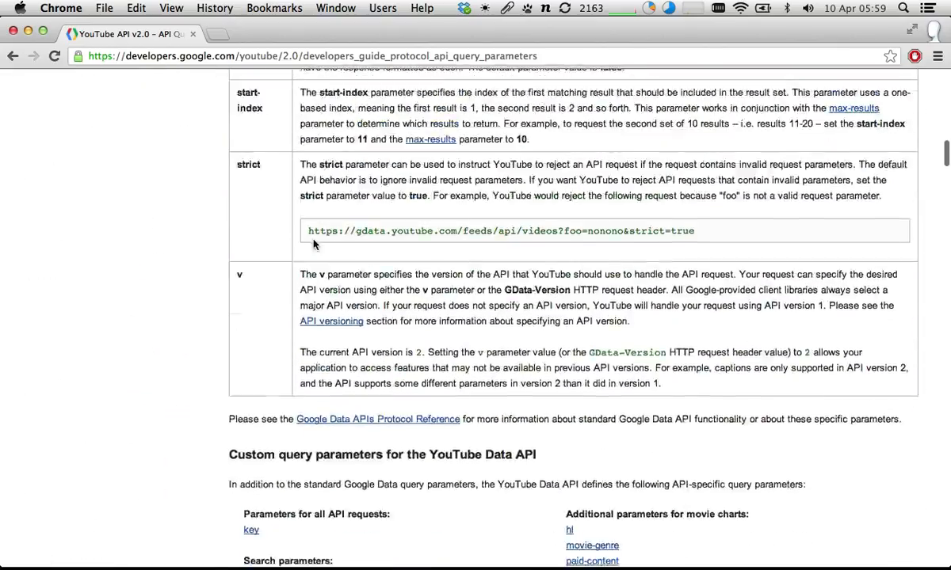
{"action": "scroll", "coordinate": [314, 244], "scroll_direction": "up", "scroll_amount": 20}
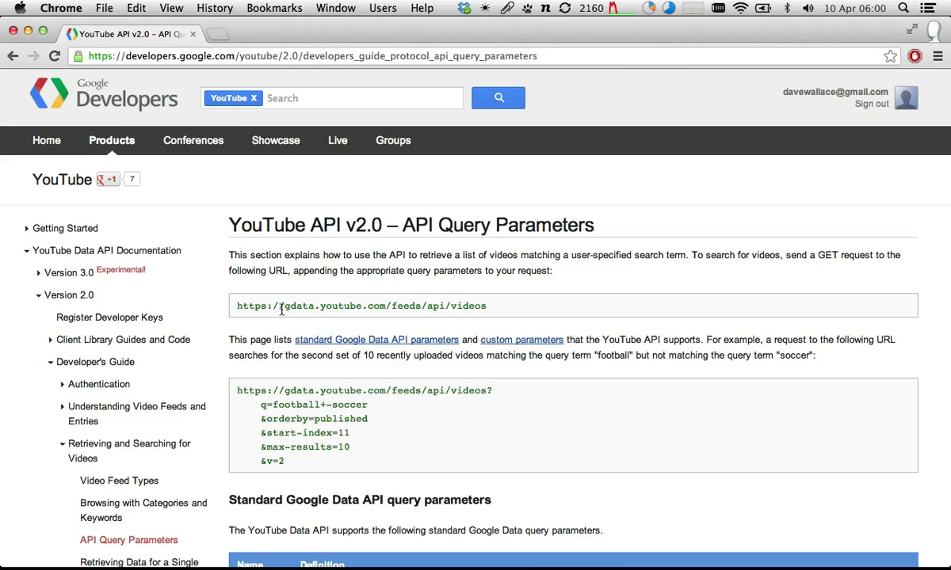
{"action": "scroll", "coordinate": [297, 267], "scroll_direction": "down", "scroll_amount": 15}
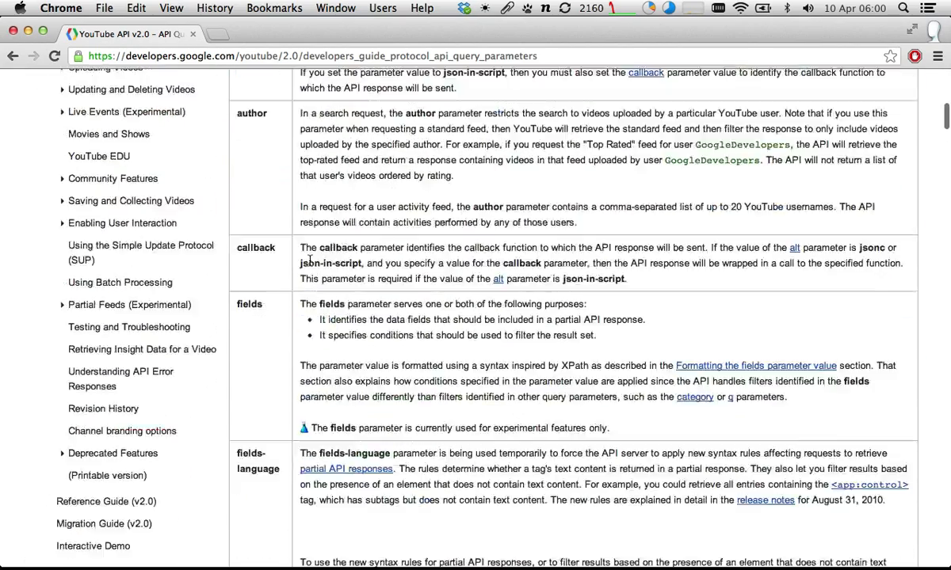
{"action": "scroll", "coordinate": [309, 261], "scroll_direction": "up", "scroll_amount": 10}
{"action": "scroll", "coordinate": [310, 265], "scroll_direction": "down", "scroll_amount": 3}
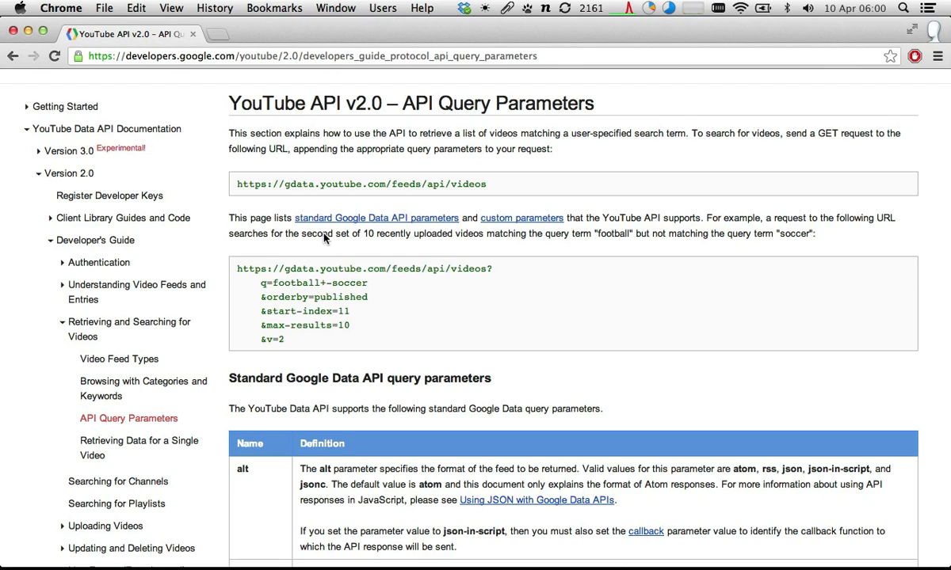
- Examine the videos feed base URL and the parts of the example request: the address, question mark, parameter list and q value
{"action": "left_click_drag", "start_coordinate": [236, 184], "coordinate": [503, 191]}
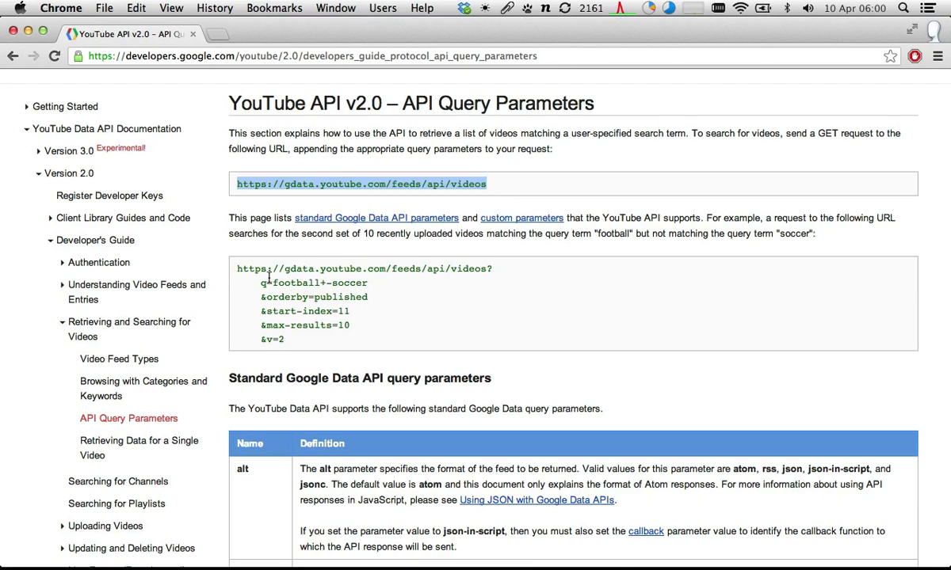
{"action": "left_click", "coordinate": [252, 262]}
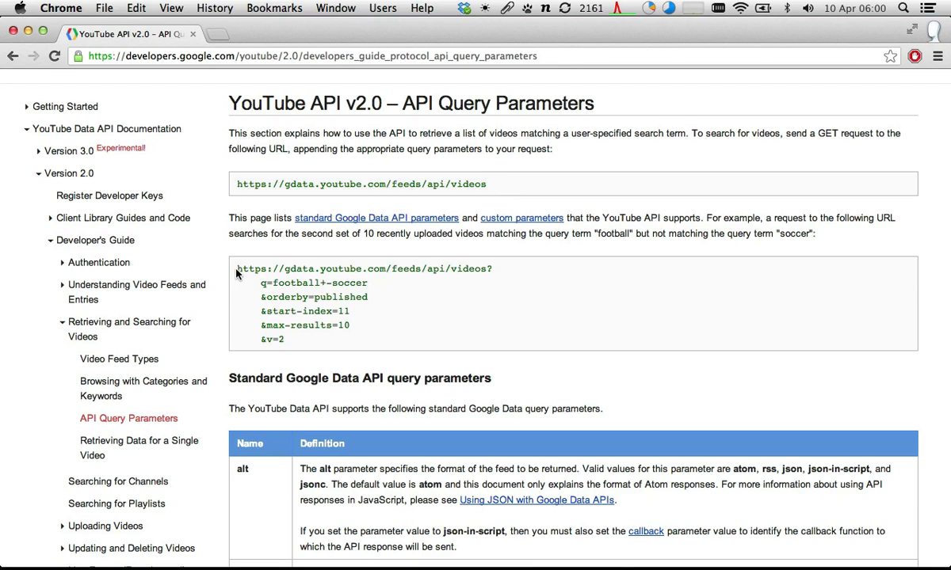
{"action": "left_click_drag", "start_coordinate": [236, 270], "coordinate": [288, 337]}
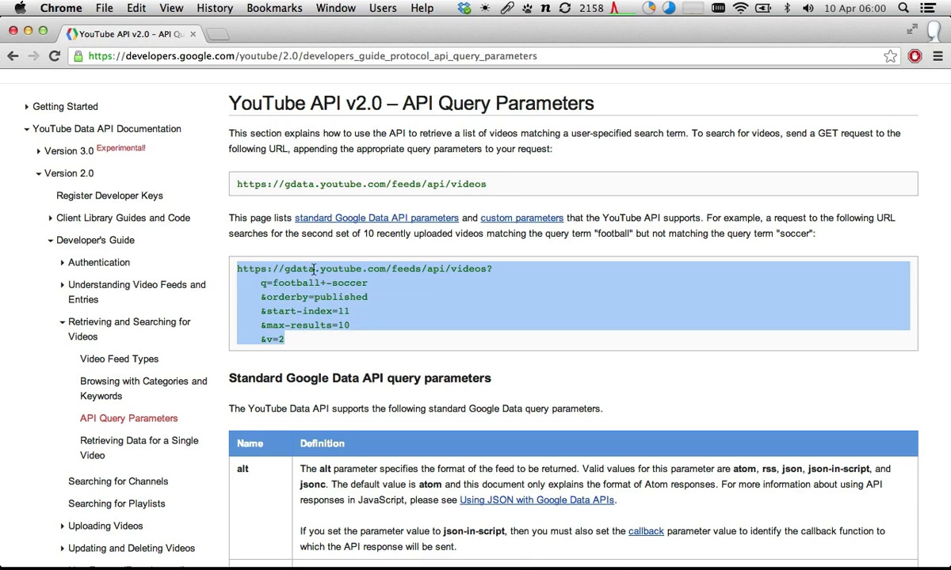
{"action": "left_click", "coordinate": [288, 238]}
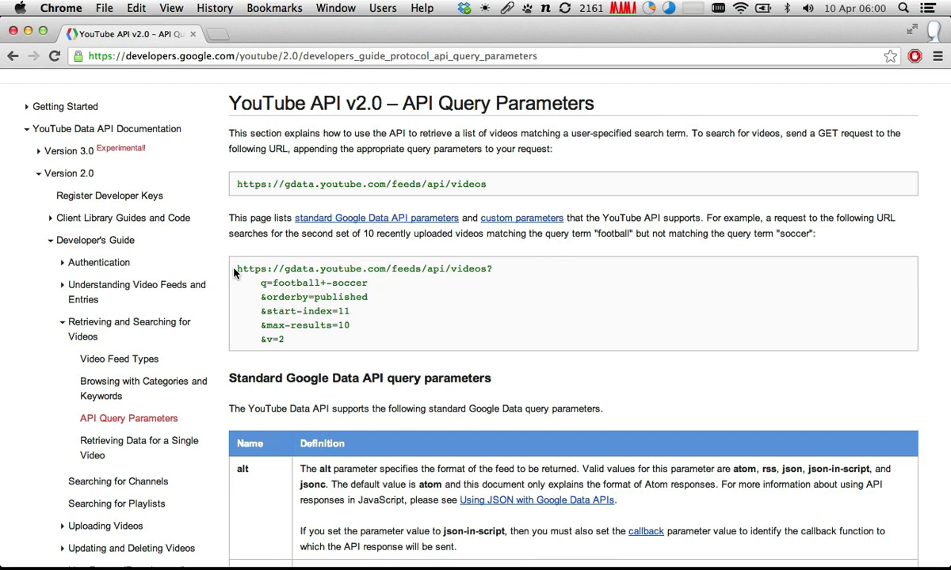
{"action": "left_click_drag", "start_coordinate": [236, 269], "coordinate": [488, 268]}
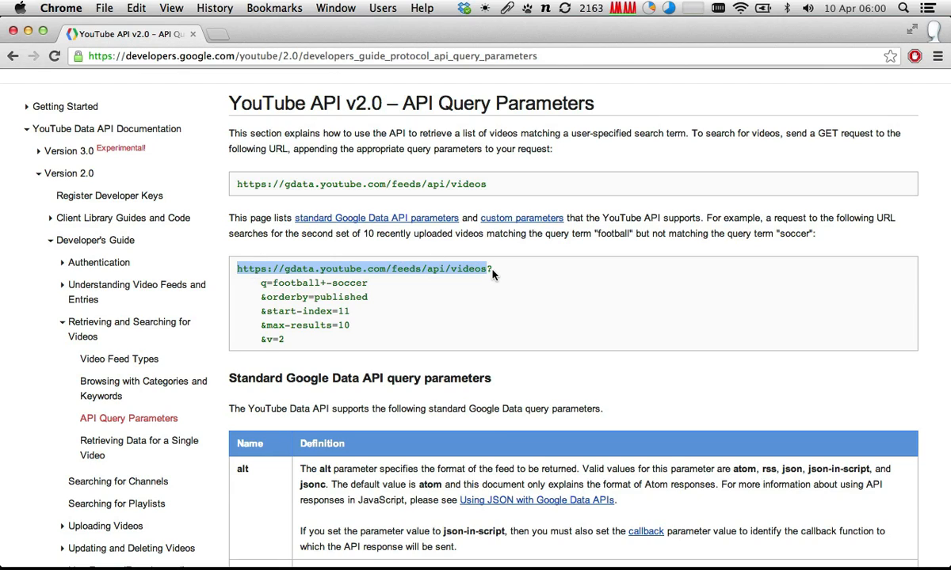
{"action": "left_click", "coordinate": [492, 274]}
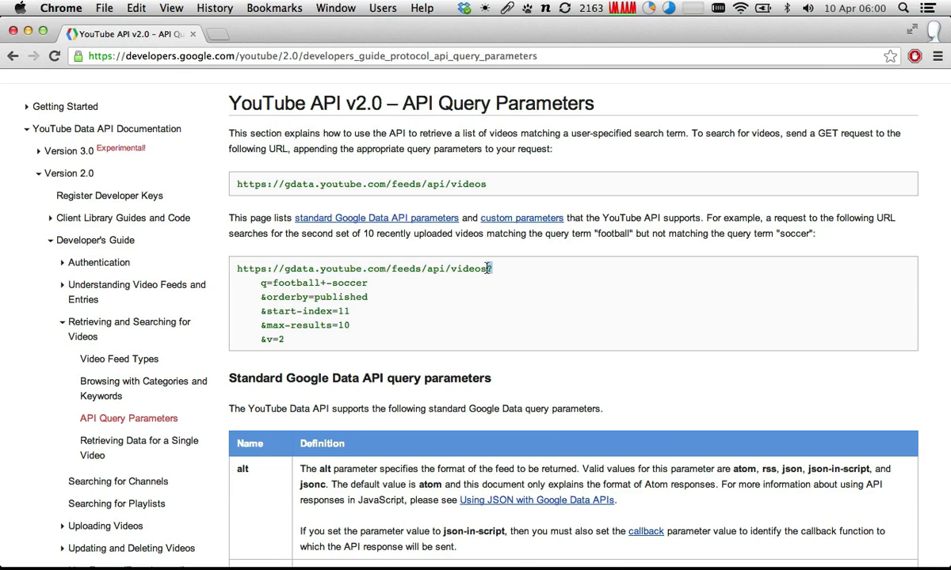
{"action": "left_click_drag", "start_coordinate": [254, 283], "coordinate": [292, 340]}
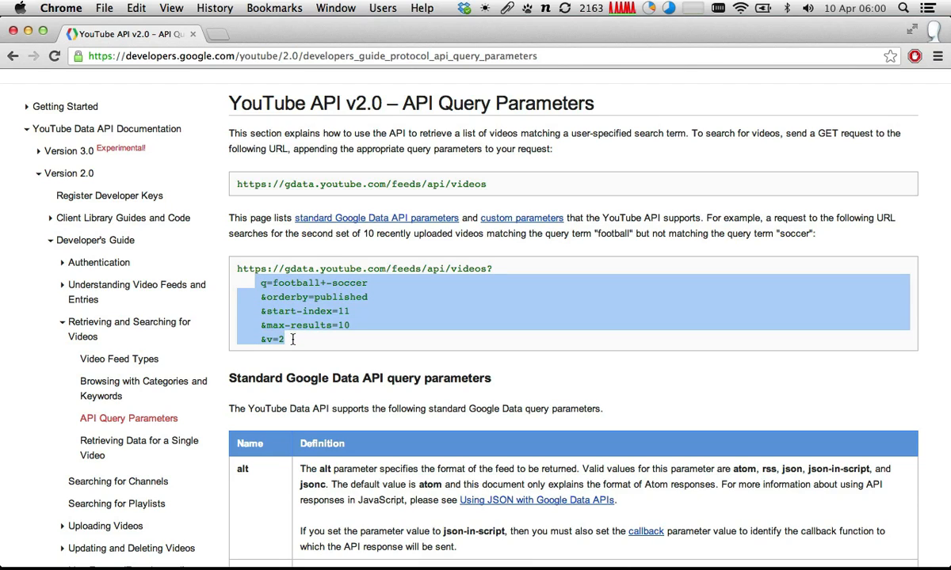
{"action": "left_click", "coordinate": [292, 340]}
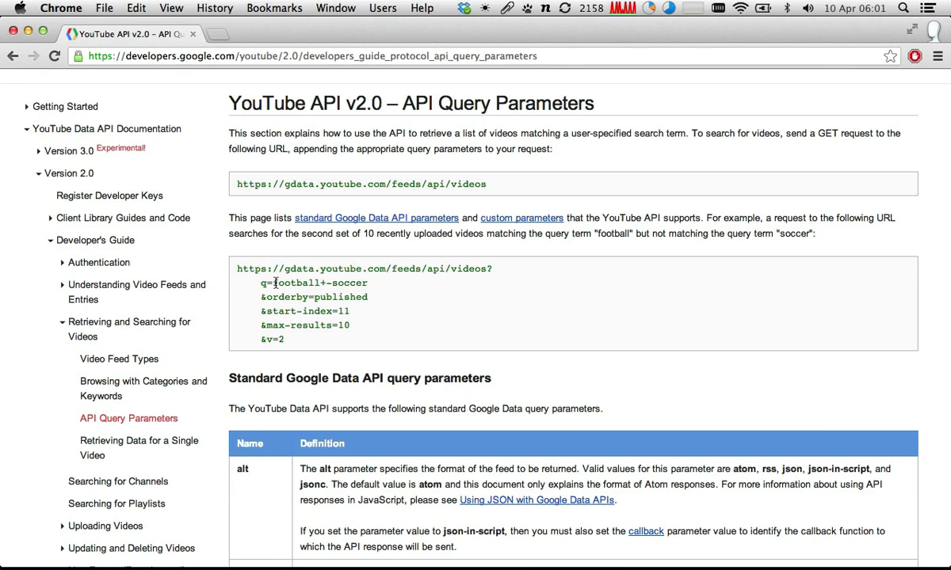
{"action": "left_click_drag", "start_coordinate": [274, 283], "coordinate": [377, 286]}
{"action": "left_click", "coordinate": [377, 286]}
{"action": "left_click_drag", "start_coordinate": [262, 284], "coordinate": [268, 286]}
- Find the q entry among the custom query parameters, read its definition, and return to the example request
{"action": "scroll", "coordinate": [266, 283], "scroll_direction": "down", "scroll_amount": 20}
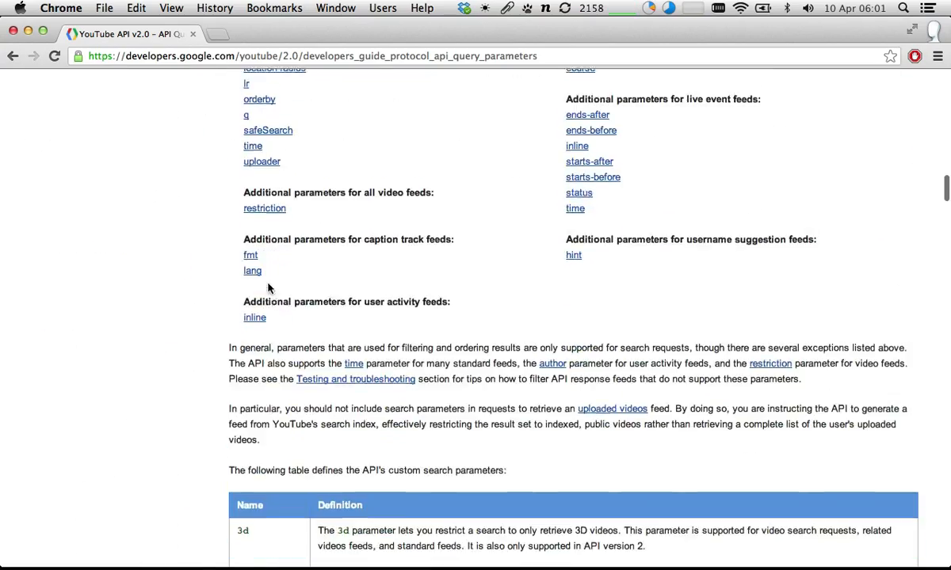
{"action": "scroll", "coordinate": [268, 287], "scroll_direction": "up", "scroll_amount": 5}
{"action": "left_click", "coordinate": [247, 363]}
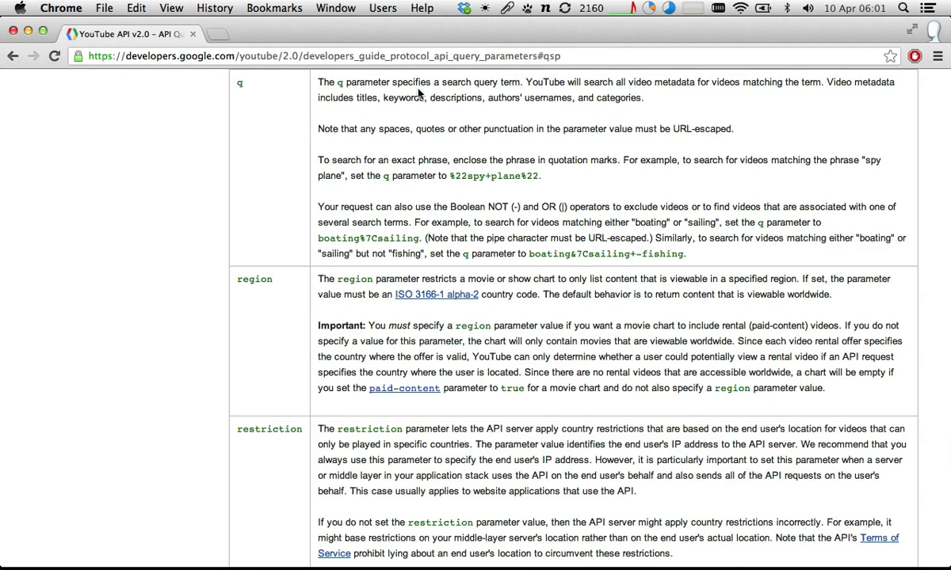
{"action": "scroll", "coordinate": [439, 95], "scroll_direction": "up", "scroll_amount": 20}
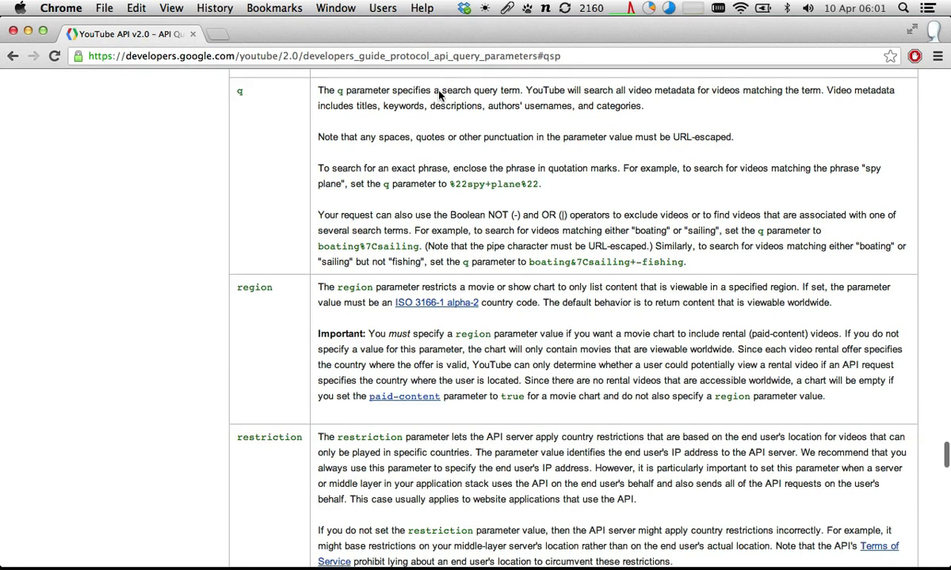
{"action": "scroll", "coordinate": [439, 92], "scroll_direction": "up", "scroll_amount": 20}
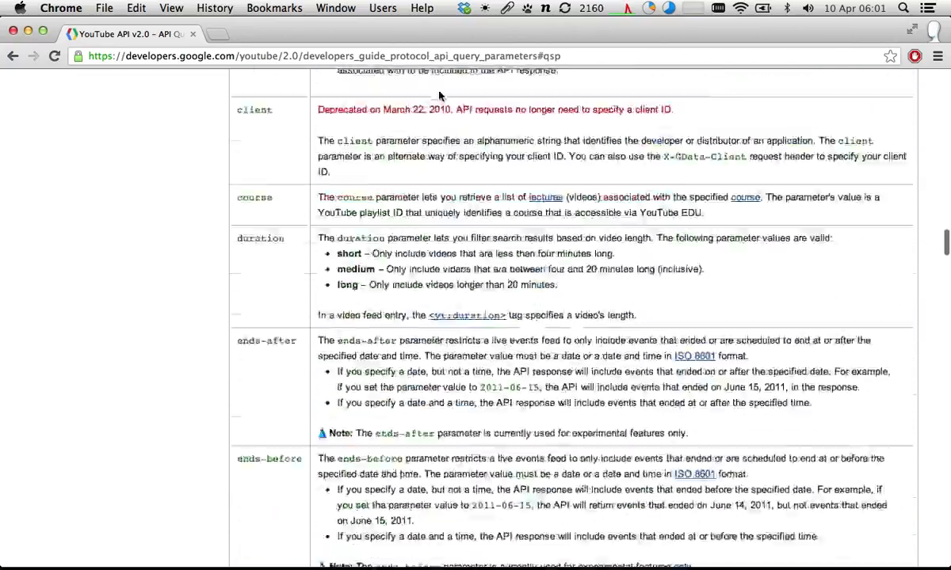
{"action": "scroll", "coordinate": [439, 91], "scroll_direction": "up", "scroll_amount": 20}
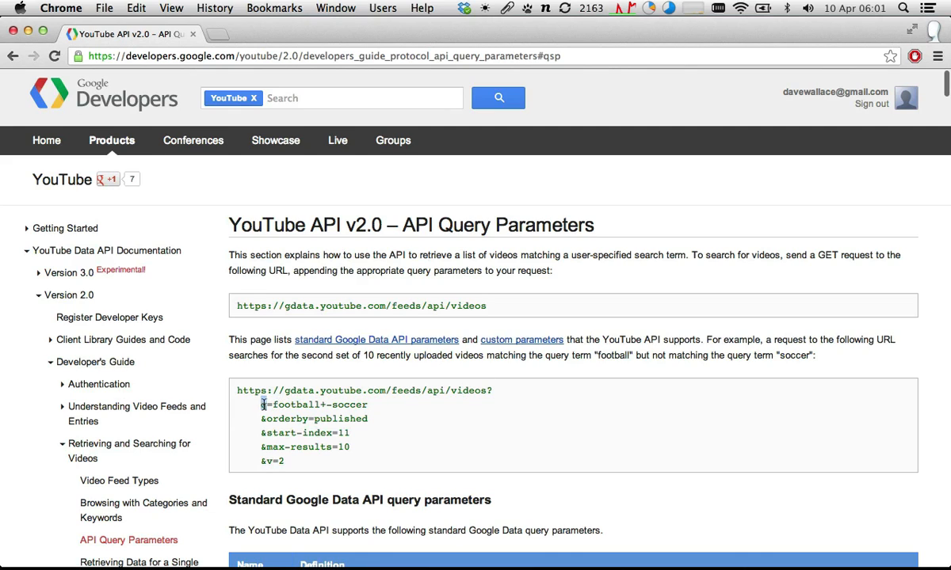
- Examine the example's search term, the optional parameters following football, and the shortened URL ending in q=football
{"action": "left_click_drag", "start_coordinate": [272, 405], "coordinate": [369, 407]}
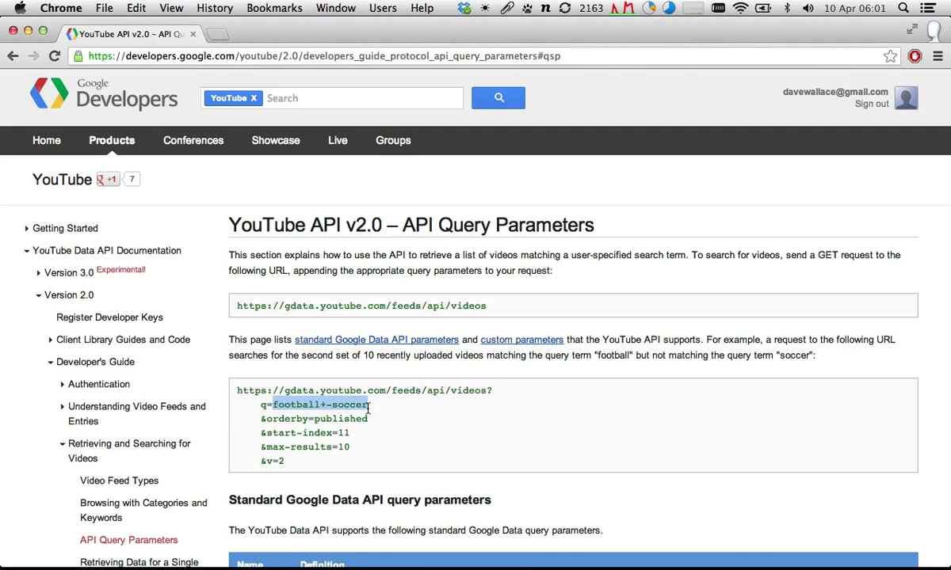
{"action": "left_click", "coordinate": [324, 405]}
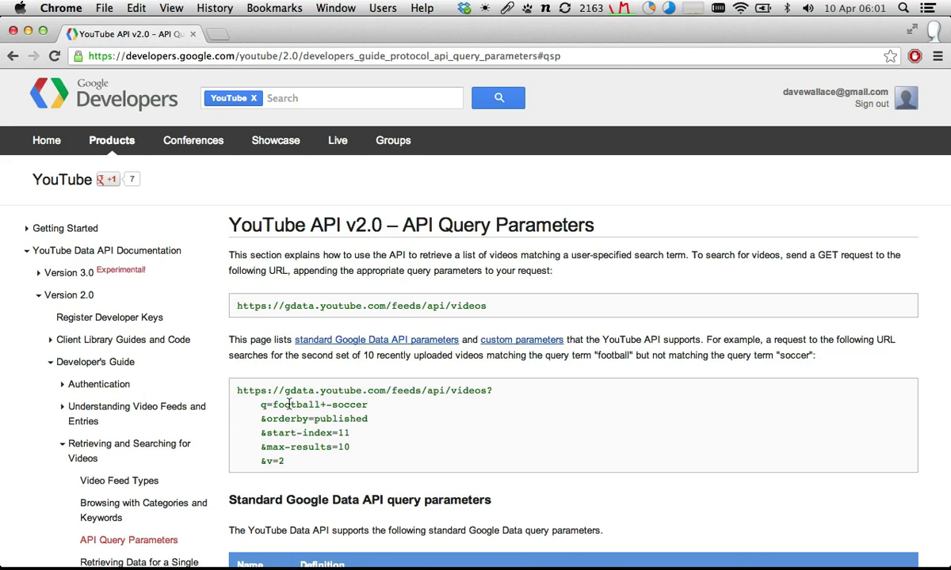
{"action": "left_click_drag", "start_coordinate": [321, 405], "coordinate": [326, 465]}
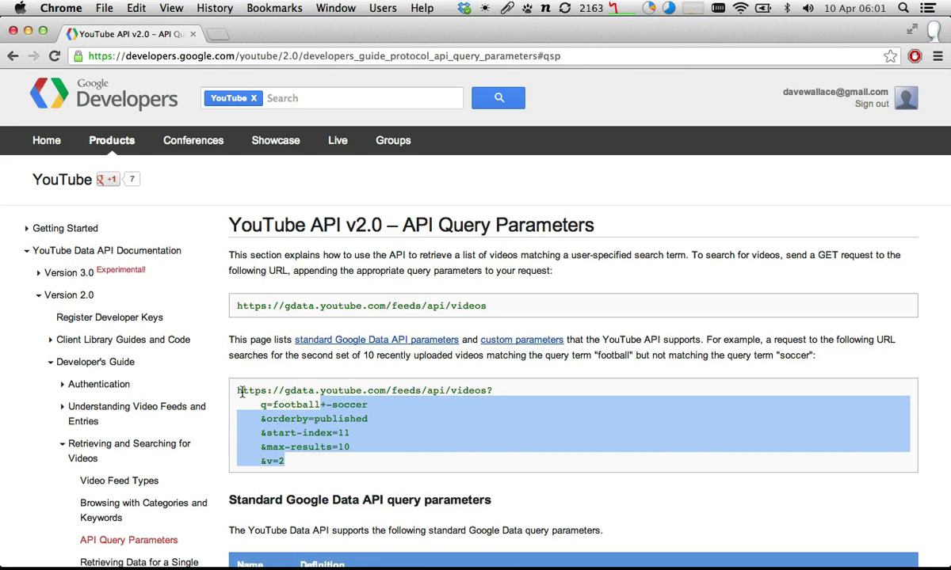
{"action": "left_click_drag", "start_coordinate": [232, 387], "coordinate": [318, 404]}
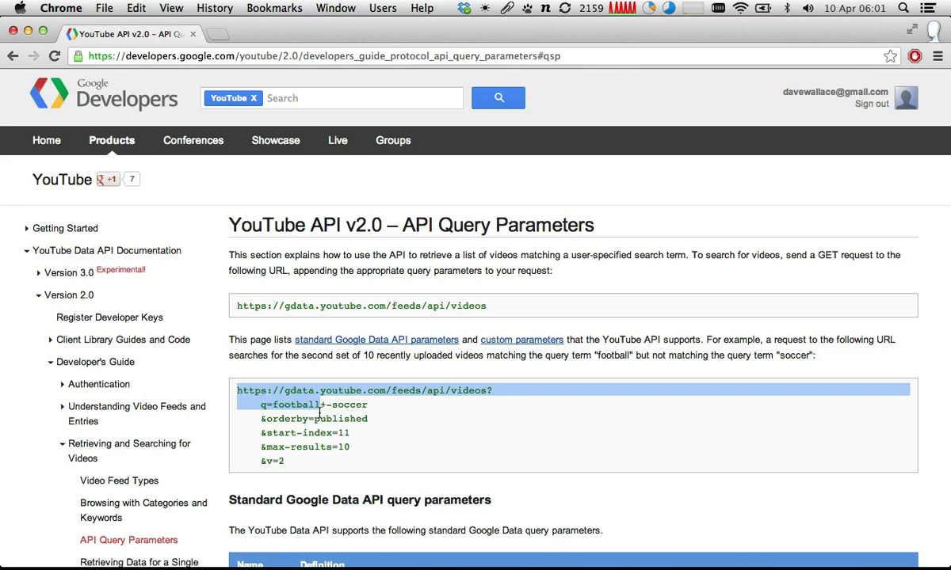
{"action": "left_click", "coordinate": [353, 437]}
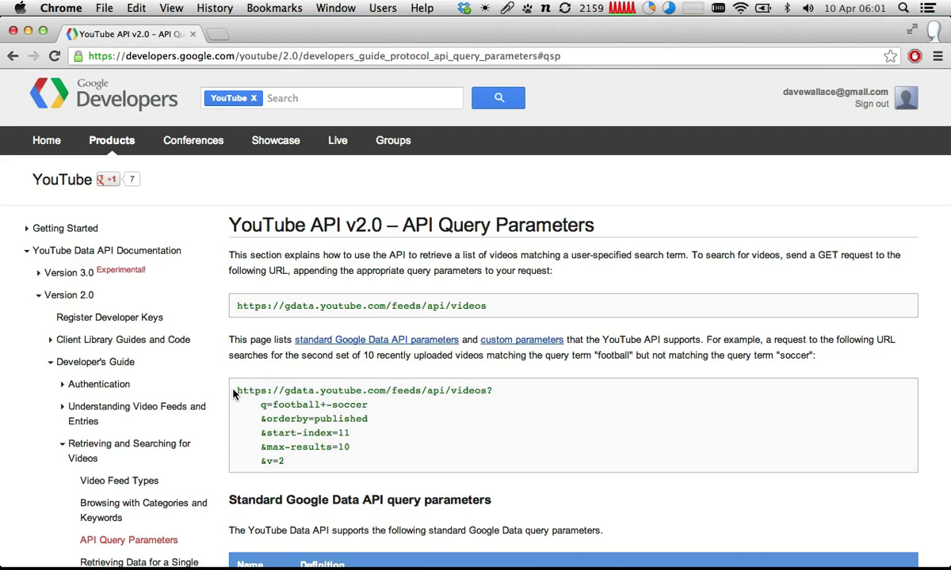
- Copy the example request up to q=football and load it as the address in a new browser window
{"action": "left_click_drag", "start_coordinate": [233, 394], "coordinate": [295, 459]}
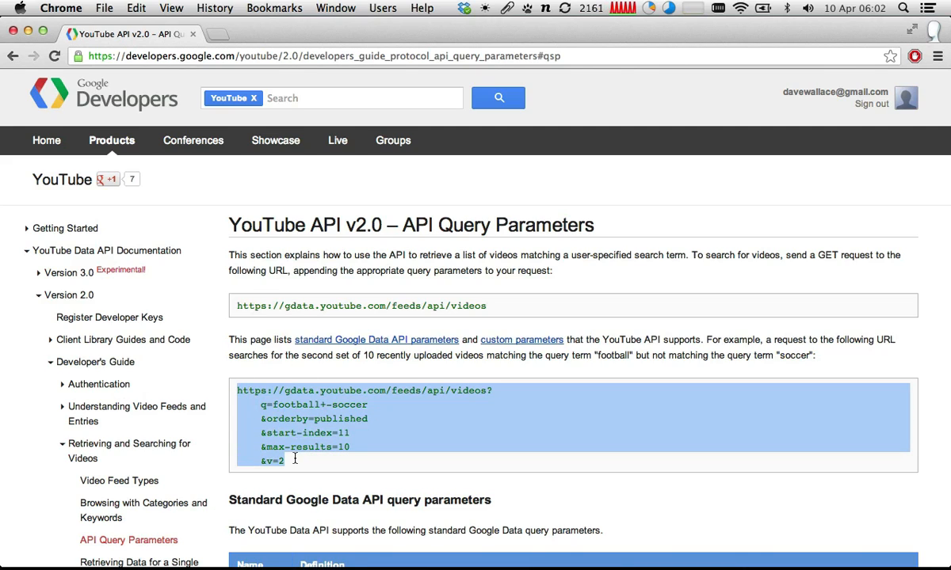
{"action": "left_click", "coordinate": [287, 51]}
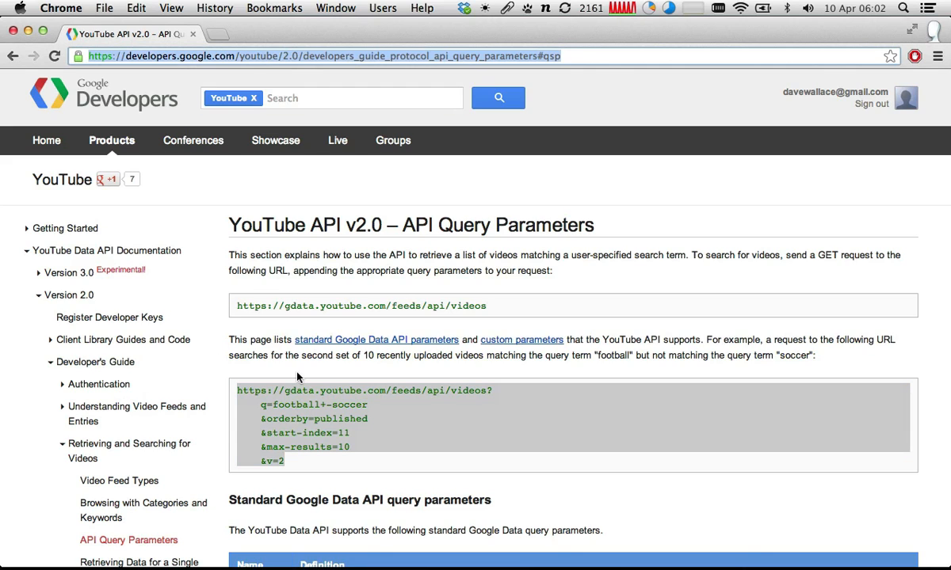
{"action": "left_click", "coordinate": [273, 382]}
{"action": "left_click_drag", "start_coordinate": [237, 390], "coordinate": [318, 405]}
{"action": "key", "text": "super+c"}
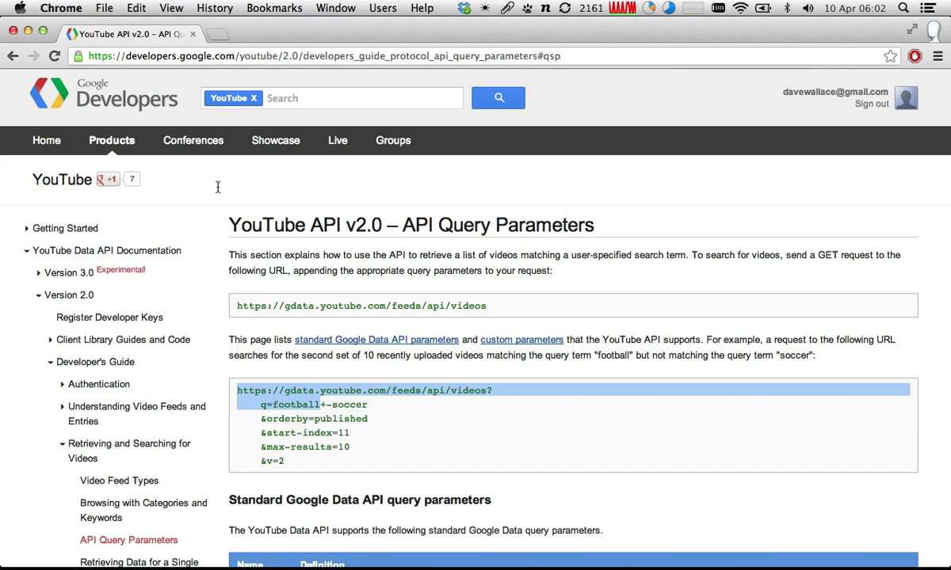
{"action": "left_click", "coordinate": [203, 55]}
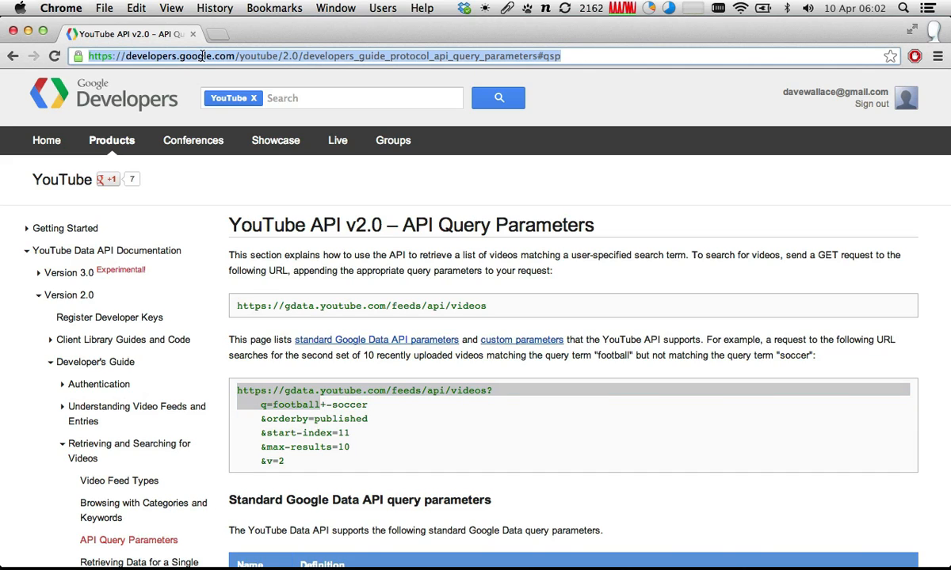
{"action": "key", "text": "super+n"}
{"action": "key", "text": "super+v"}
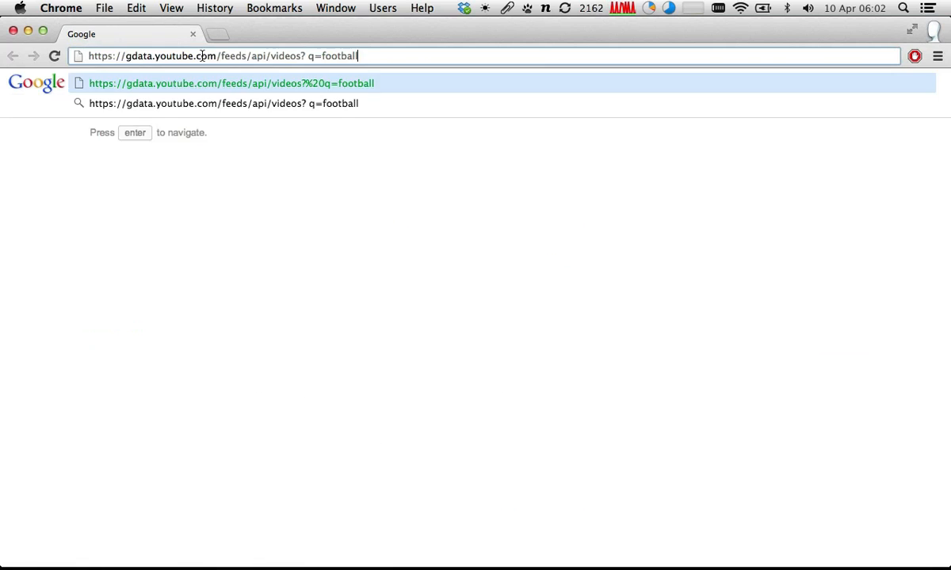
{"action": "key", "text": "Return"}
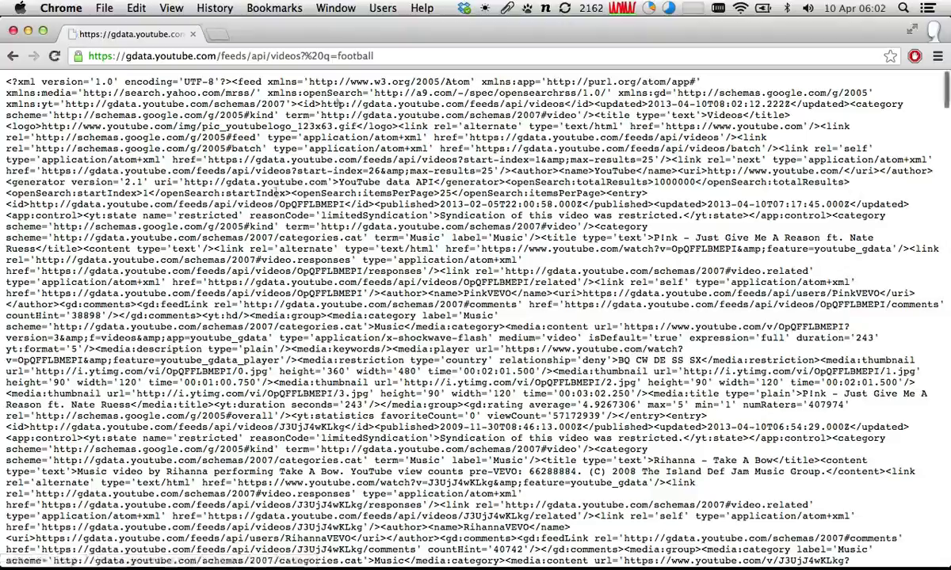
{"action": "scroll", "coordinate": [275, 192], "scroll_direction": "down", "scroll_amount": 10}
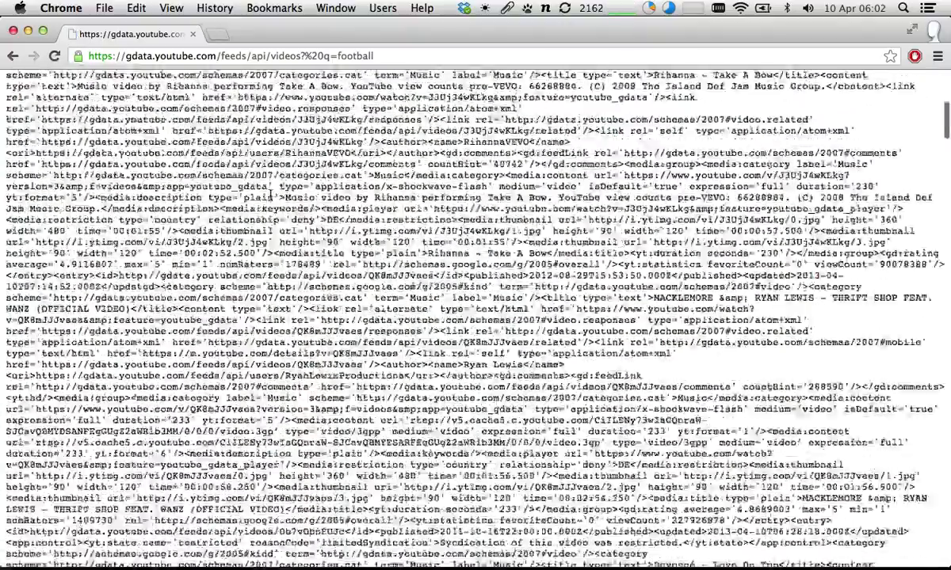
{"action": "scroll", "coordinate": [274, 192], "scroll_direction": "up", "scroll_amount": 10}
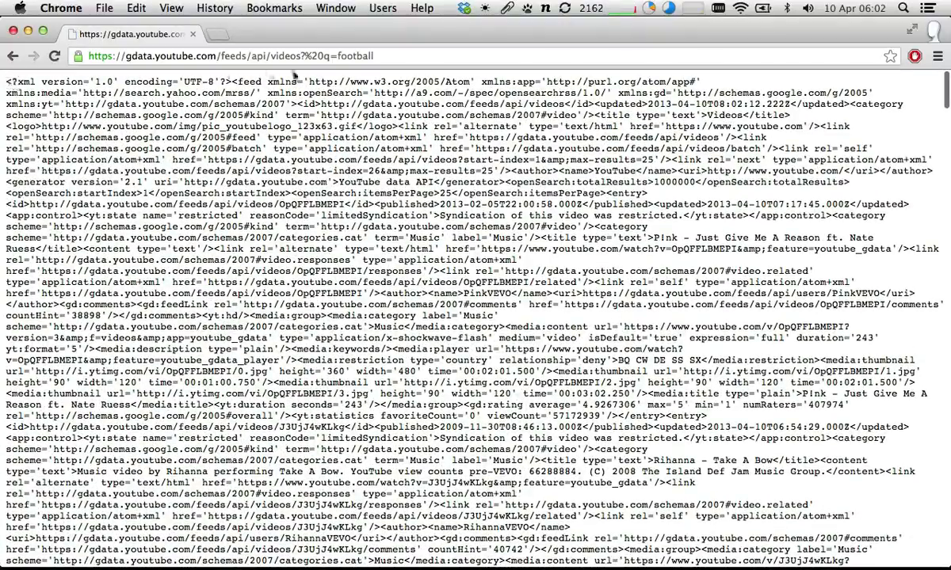
{"action": "left_click", "coordinate": [322, 58]}
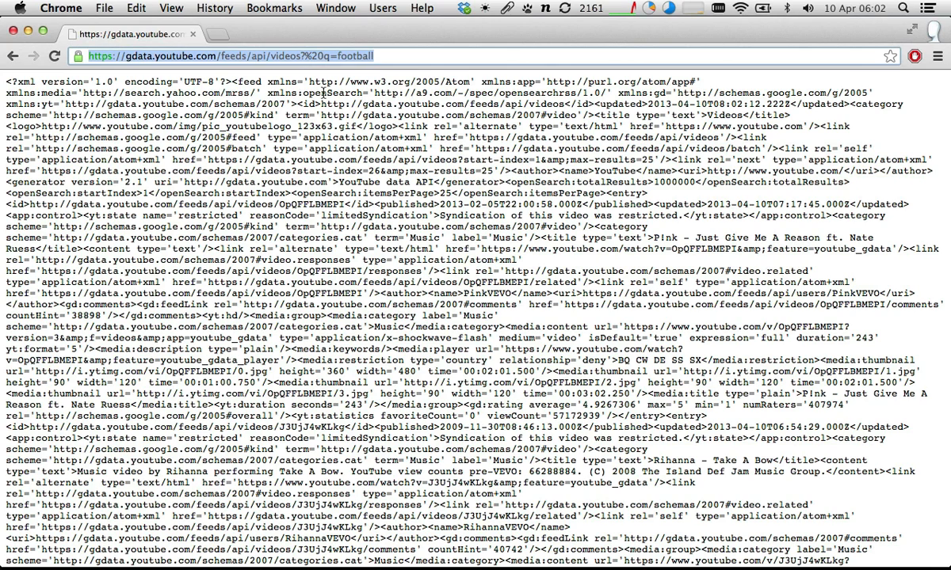
{"action": "left_click", "coordinate": [323, 57]}
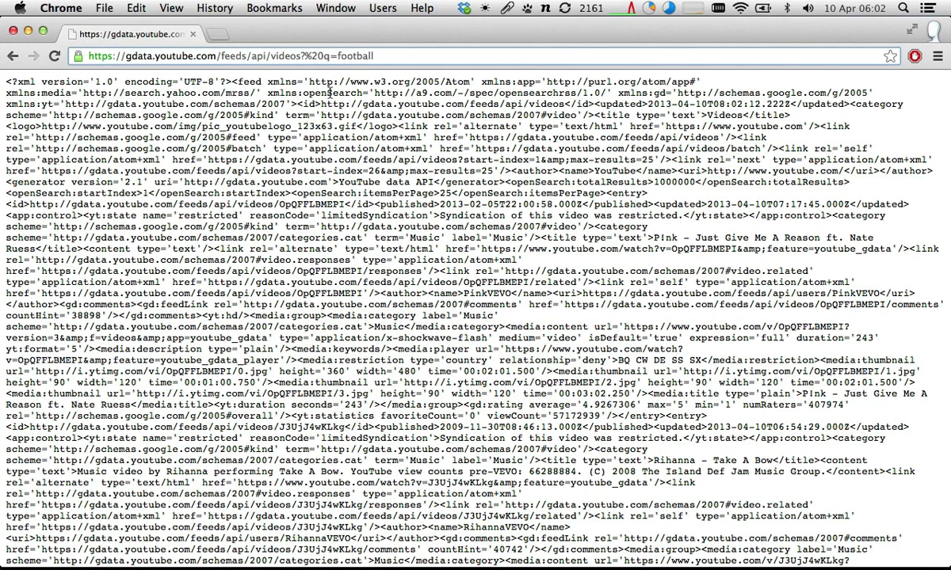
{"action": "key", "text": "BackSpace"}
{"action": "key", "text": "BackSpace"}
{"action": "key", "text": "BackSpace"}
{"action": "key", "text": "BackSpace"}
{"action": "type", "text": "?"}
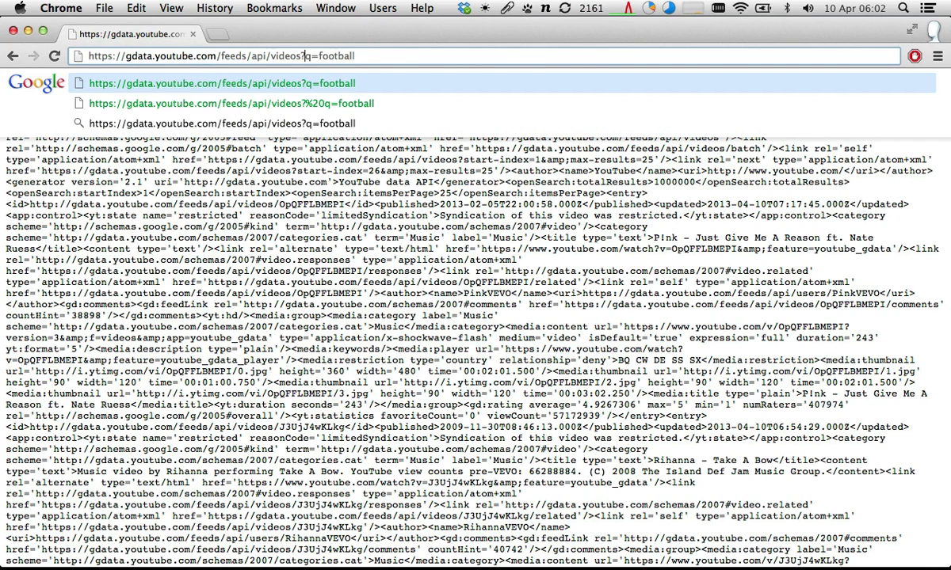
{"action": "key", "text": "Return"}
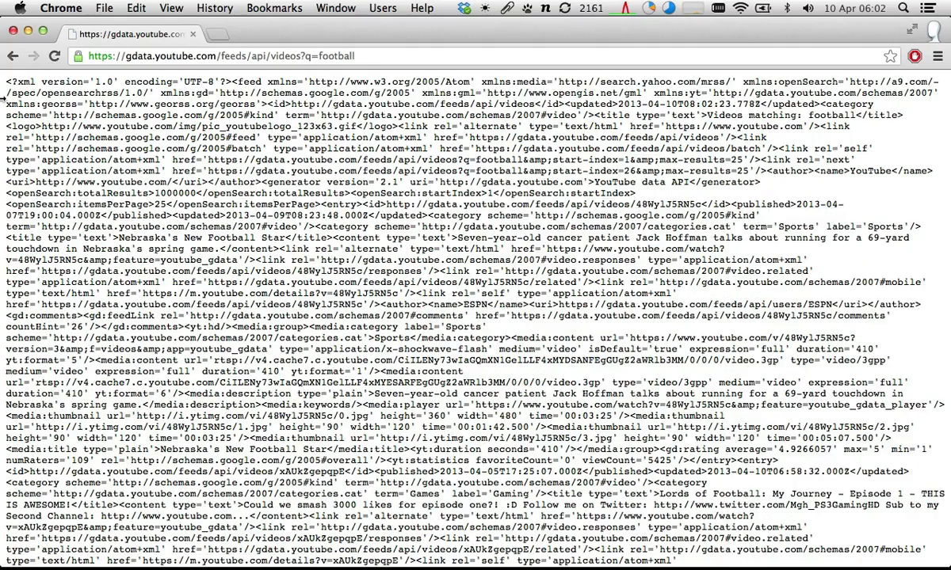
- Look through the returned football feed and search its text for "youtube.com/"
{"action": "scroll", "coordinate": [3, 79], "scroll_direction": "down", "scroll_amount": 3}
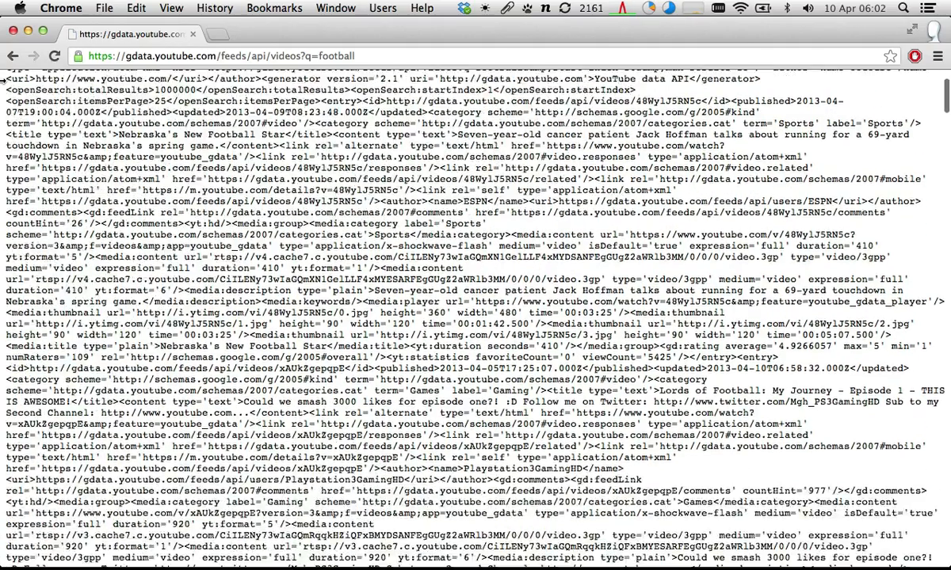
{"action": "scroll", "coordinate": [3, 79], "scroll_direction": "up", "scroll_amount": 3}
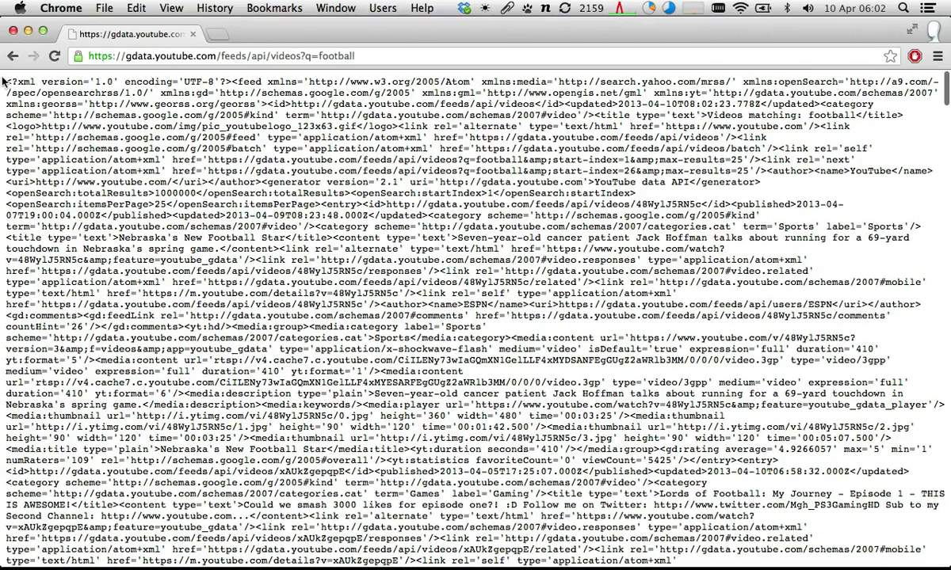
{"action": "left_click_drag", "start_coordinate": [3, 79], "coordinate": [16, 47]}
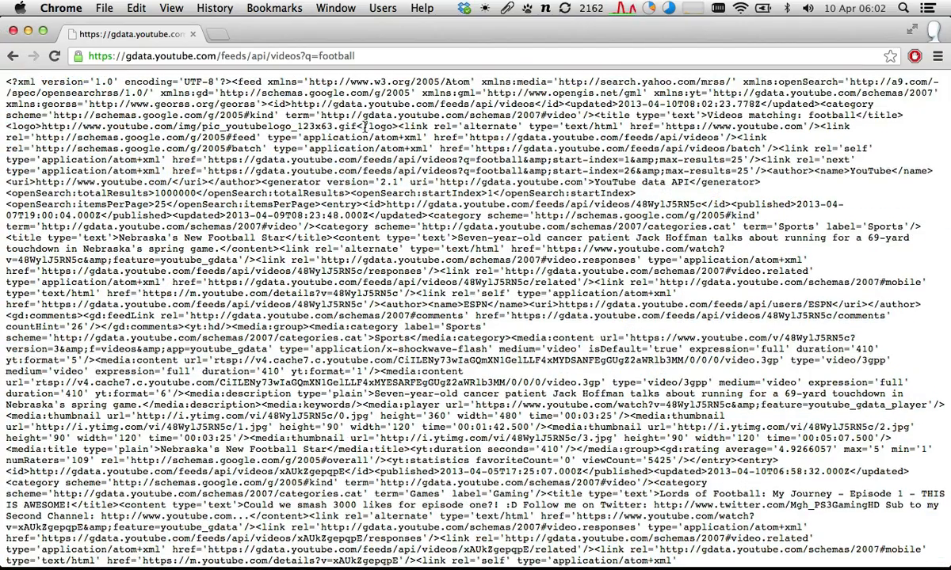
{"action": "key", "text": "super+f"}
{"action": "type", "text": "youtube."}
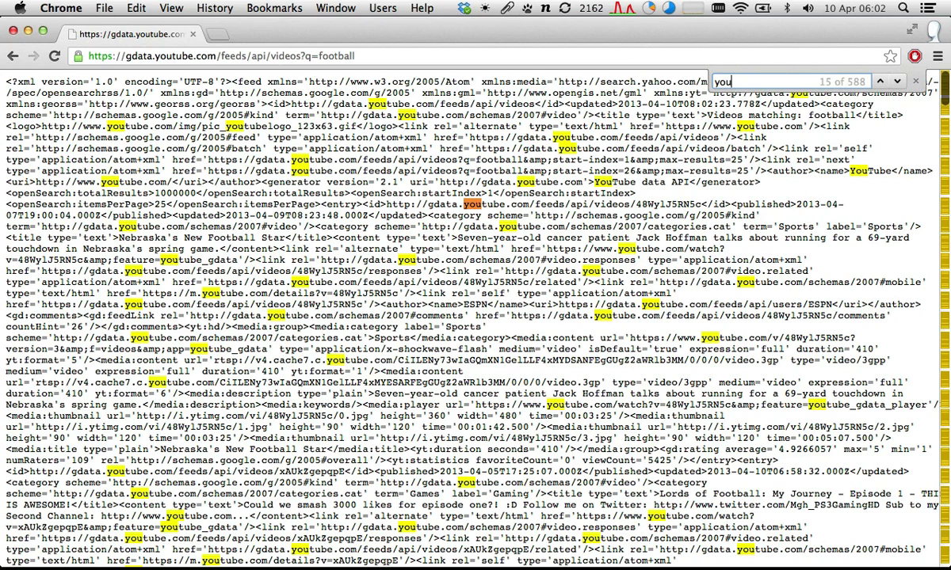
{"action": "key", "text": "BackSpace"}
{"action": "key", "text": "BackSpace"}
{"action": "key", "text": "BackSpace"}
{"action": "type", "text": "e.c"}
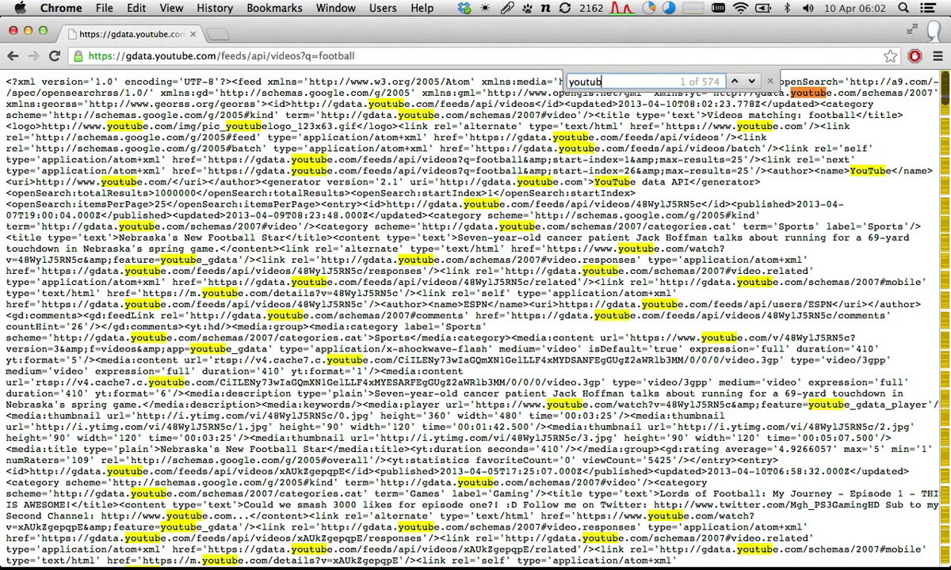
{"action": "type", "text": "om/"}
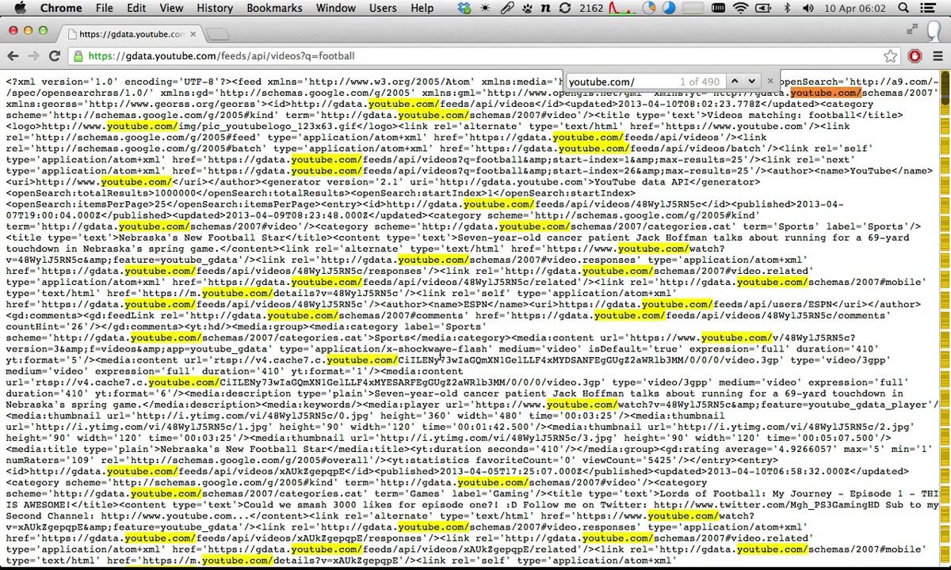
- Examine the identifier in a video's media address and the feed's own request address
{"action": "right_click", "coordinate": [440, 356]}
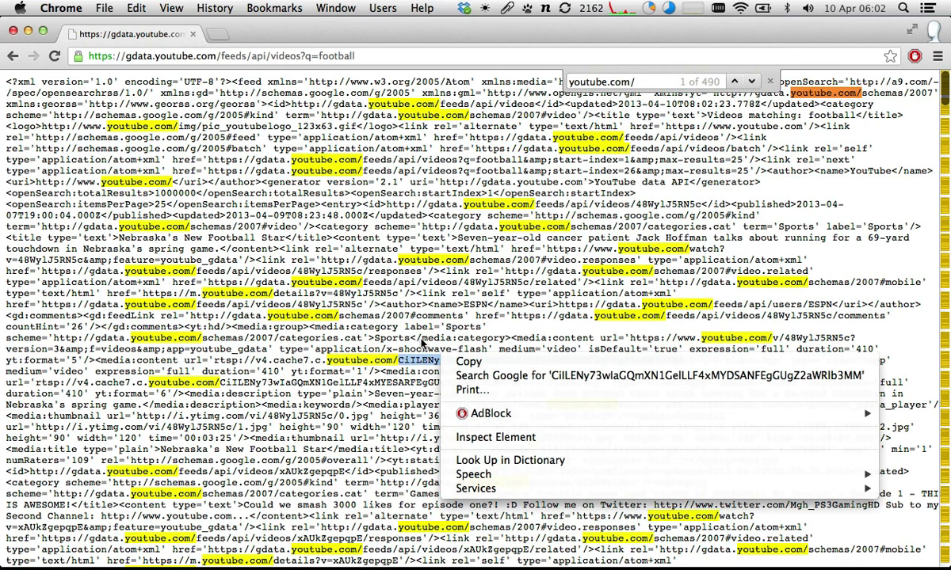
{"action": "left_click", "coordinate": [242, 75]}
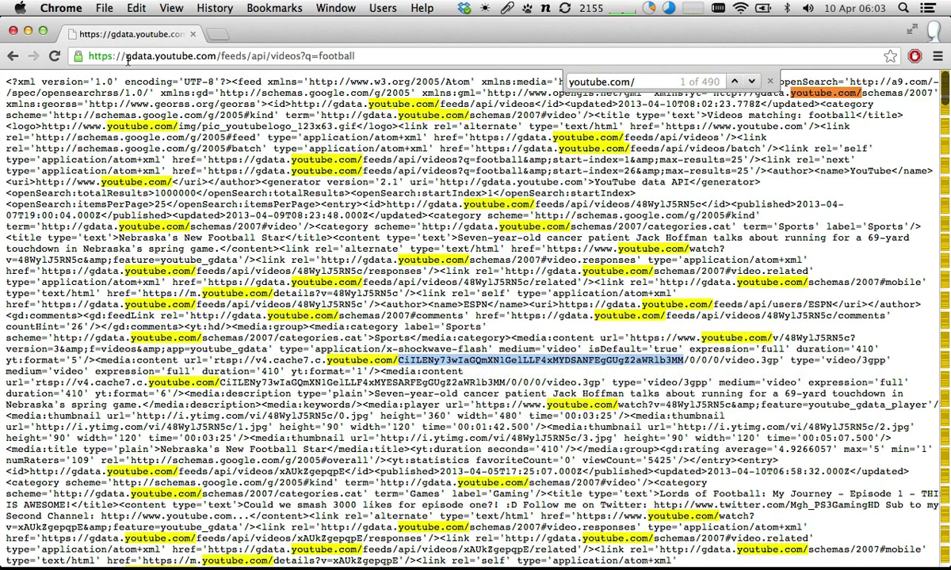
{"action": "left_click", "coordinate": [341, 56]}
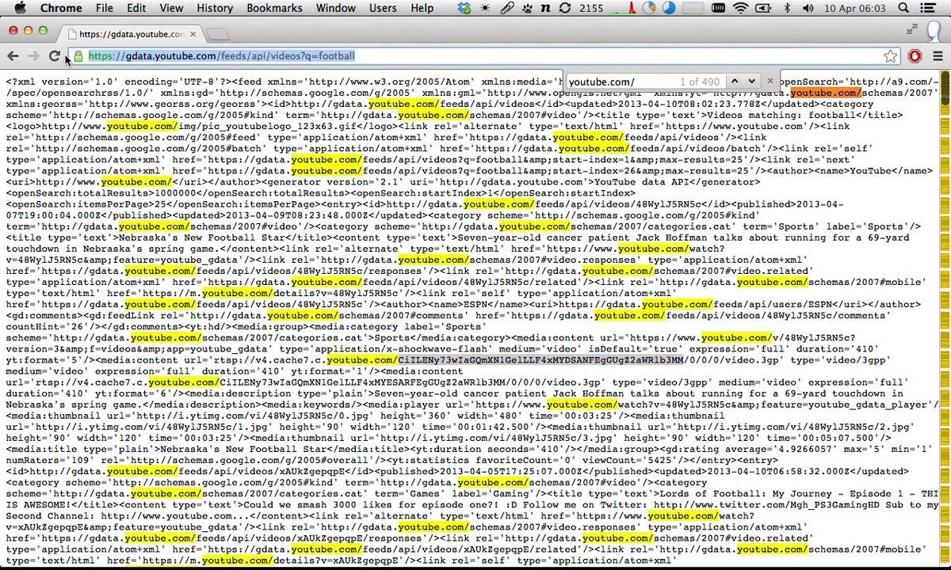
{"action": "left_click", "coordinate": [228, 146]}
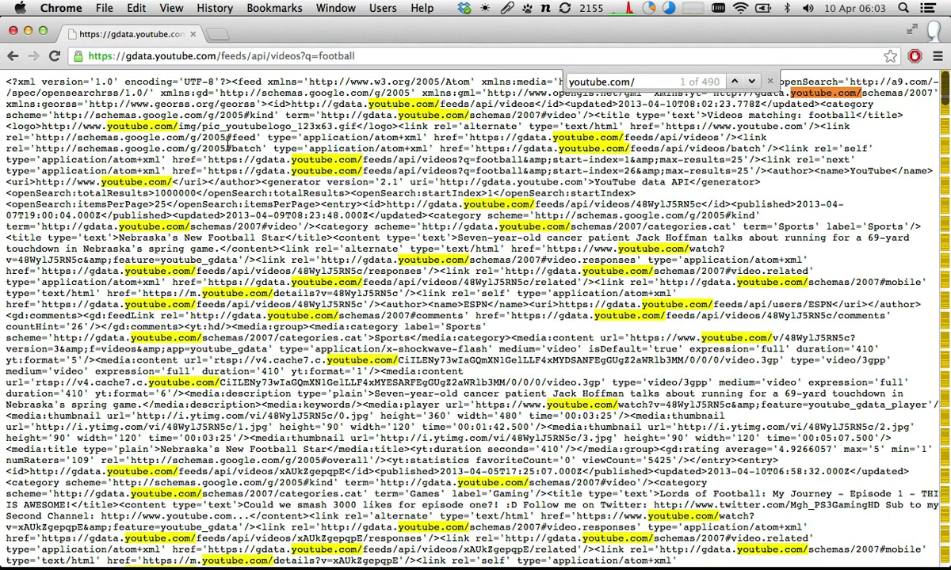
- Return to the API Query Parameters page and highlight the base videos feed URL
{"action": "key", "text": "super+grave"}
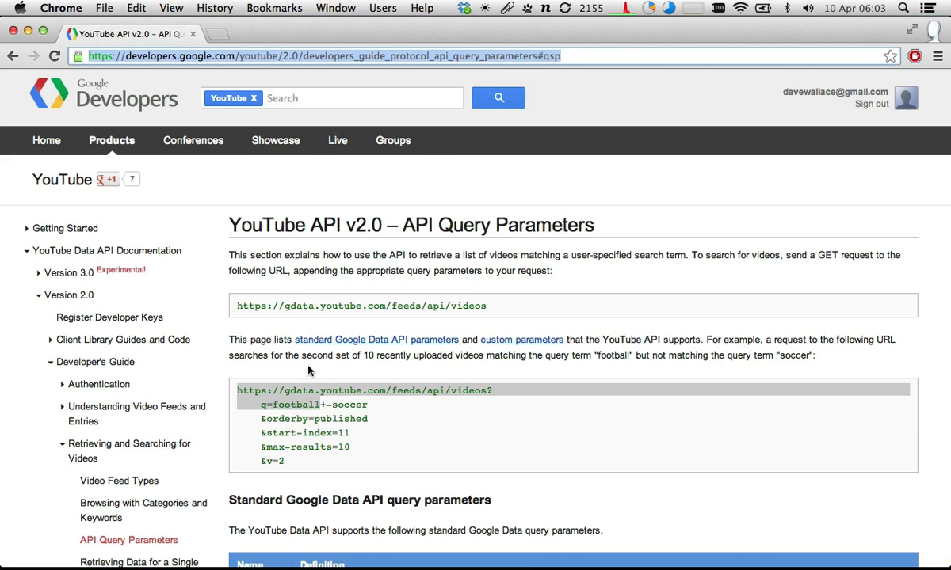
{"action": "left_click", "coordinate": [288, 405]}
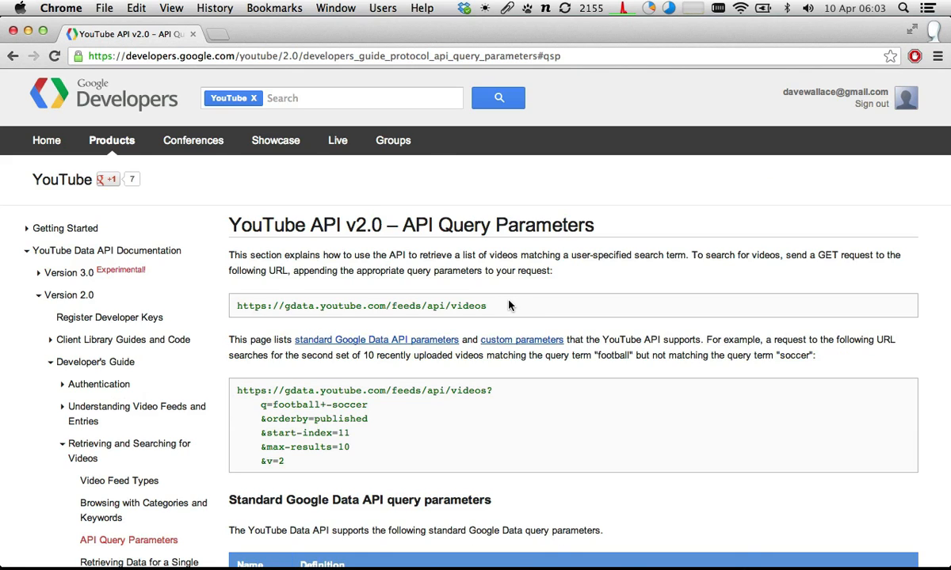
{"action": "left_click_drag", "start_coordinate": [488, 301], "coordinate": [289, 295]}
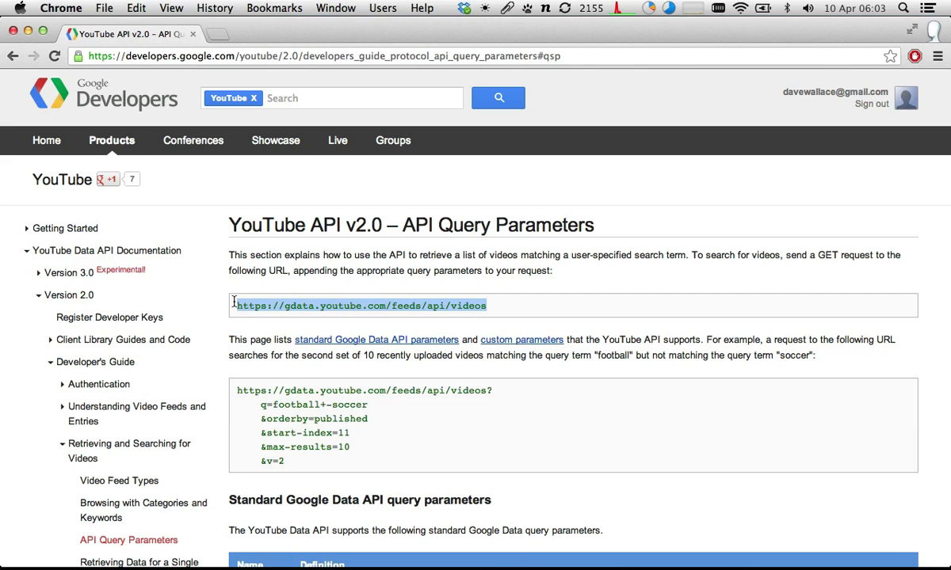
{"action": "key", "text": "super+grave"}
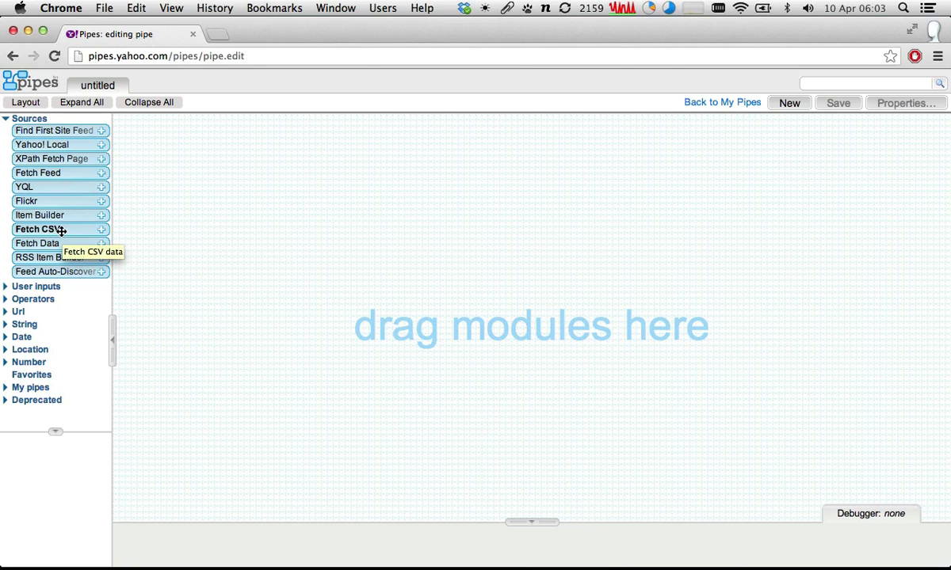
{"action": "left_click_drag", "start_coordinate": [50, 172], "coordinate": [407, 153]}
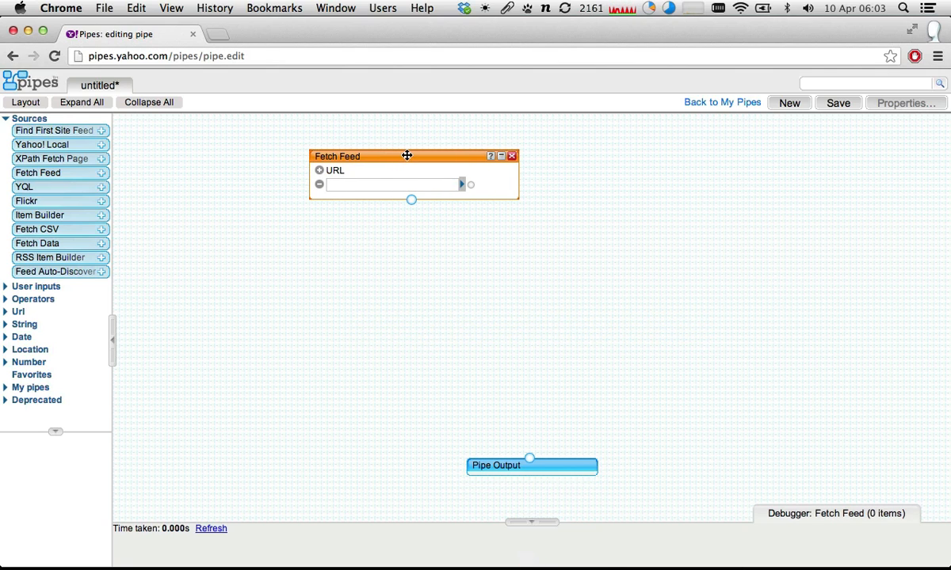
{"action": "left_click", "coordinate": [378, 187]}
{"action": "key", "text": "super+v"}
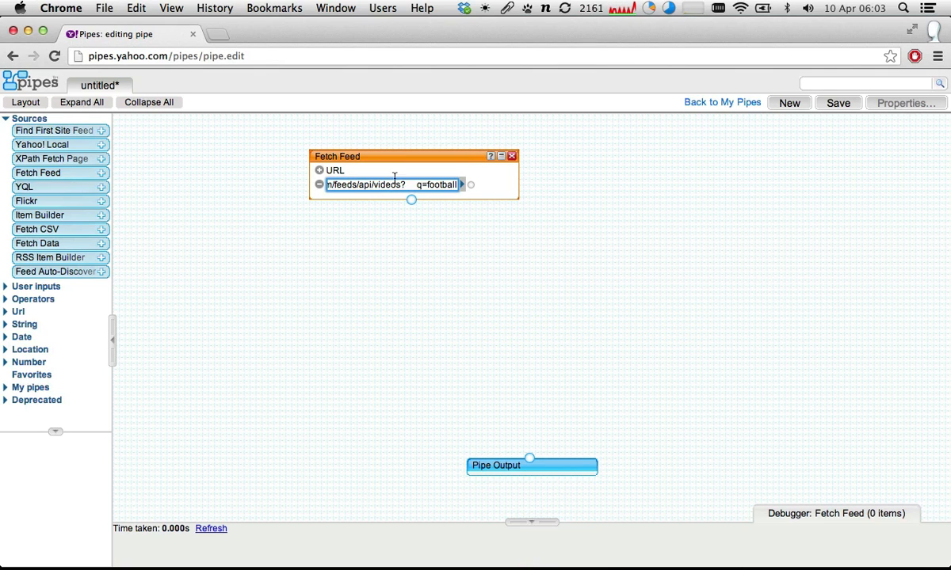
{"action": "left_click", "coordinate": [419, 185]}
{"action": "key", "text": "BackSpace"}
{"action": "key", "text": "BackSpace"}
{"action": "key", "text": "BackSpace"}
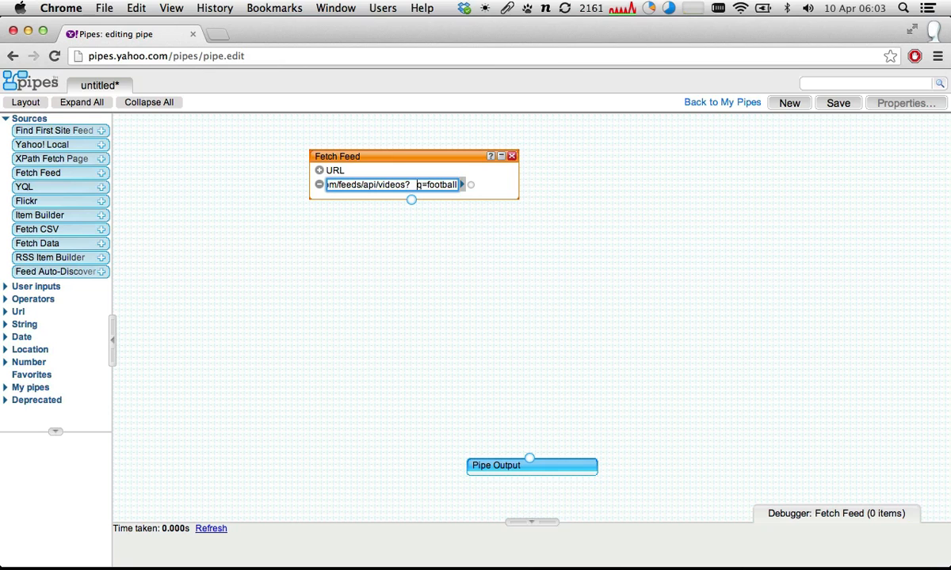
{"action": "key", "text": "BackSpace"}
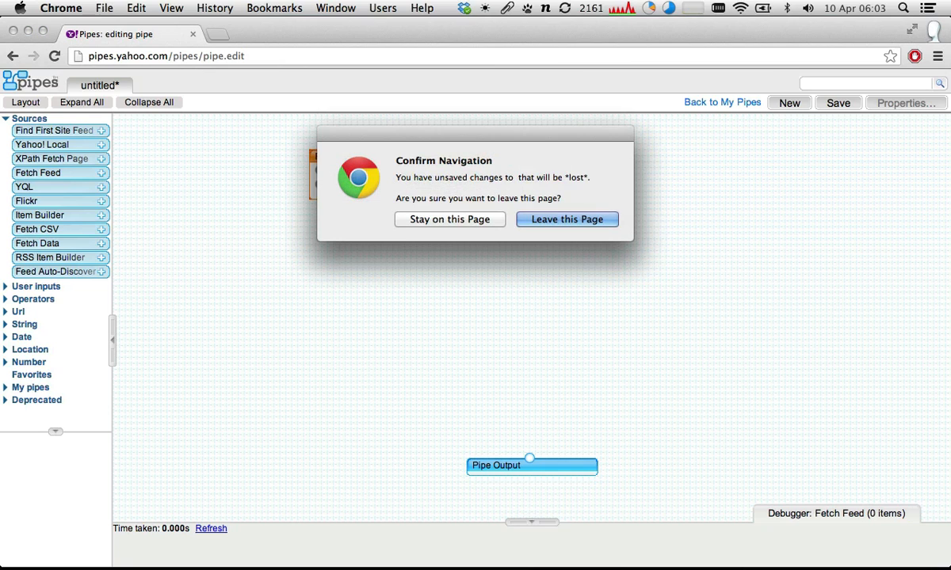
{"action": "left_click", "coordinate": [469, 216]}
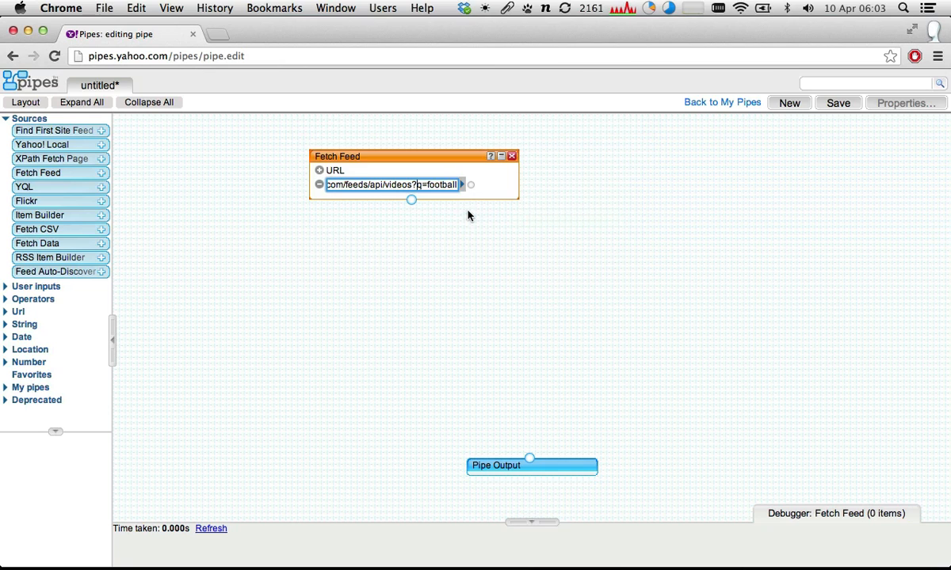
{"action": "left_click", "coordinate": [430, 161]}
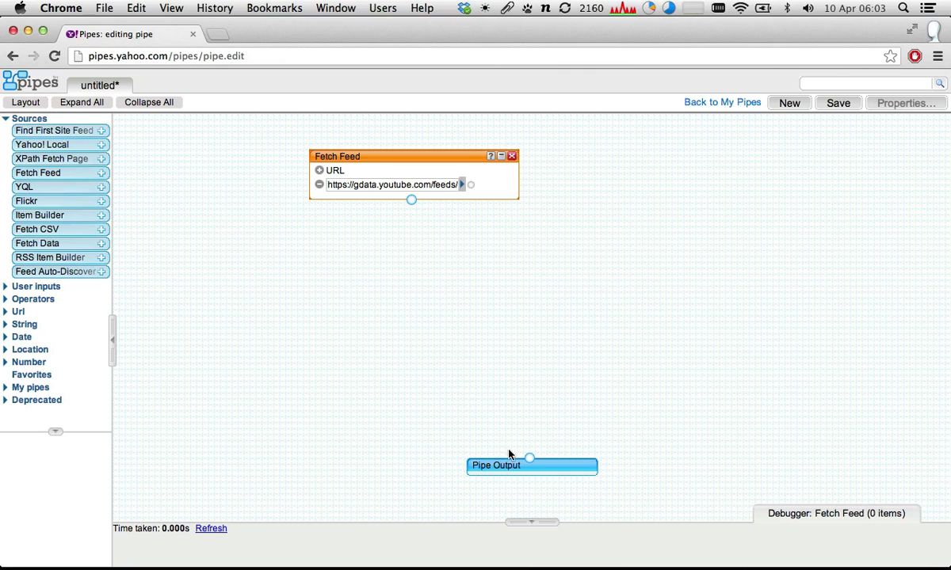
- Move the Pipe Output module closer to Fetch Feed and enlarge the debugger area
{"action": "left_click_drag", "start_coordinate": [506, 470], "coordinate": [500, 337]}
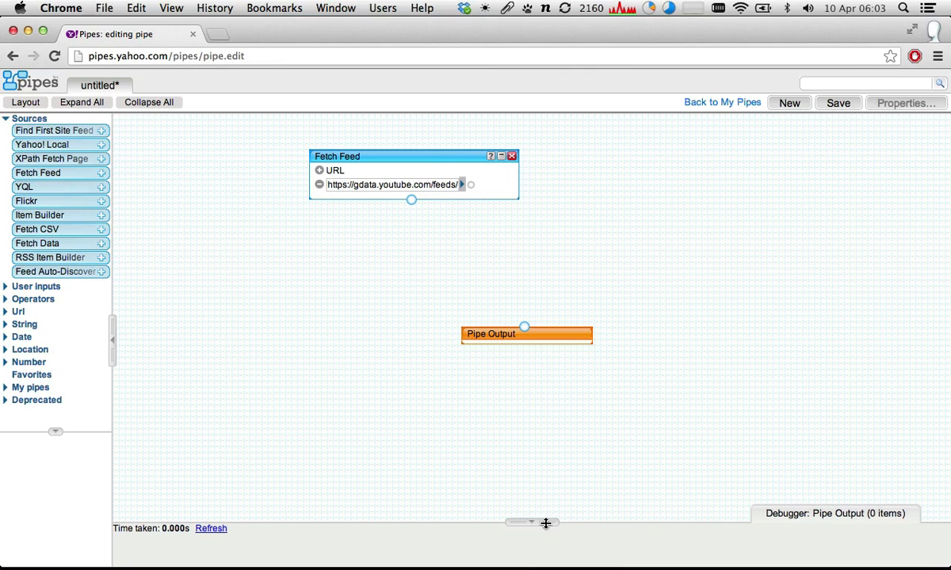
{"action": "left_click_drag", "start_coordinate": [543, 522], "coordinate": [541, 407]}
{"action": "left_click", "coordinate": [210, 417]}
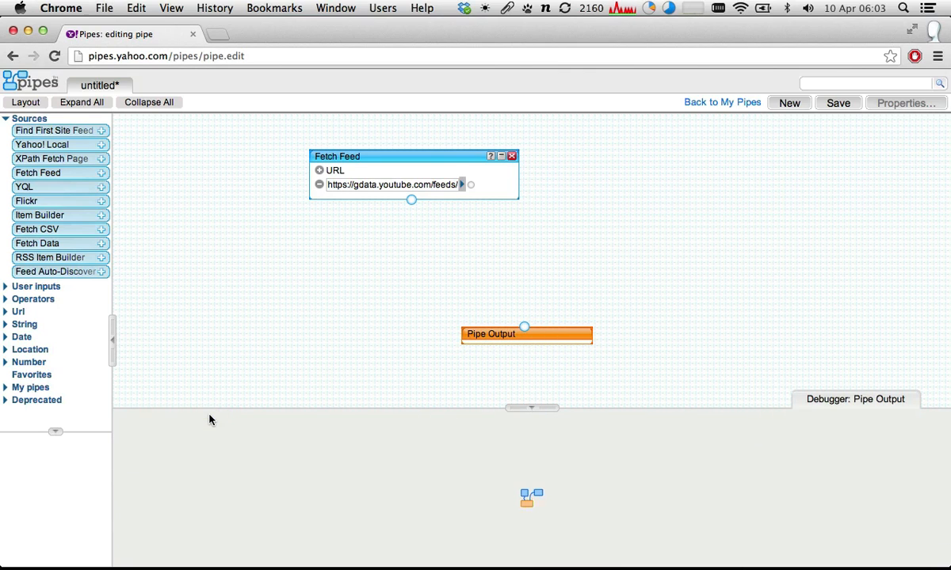
{"action": "left_click", "coordinate": [211, 415]}
- Preview the Fetch Feed module's output and inspect the details of the first football video
{"action": "left_click", "coordinate": [386, 156]}
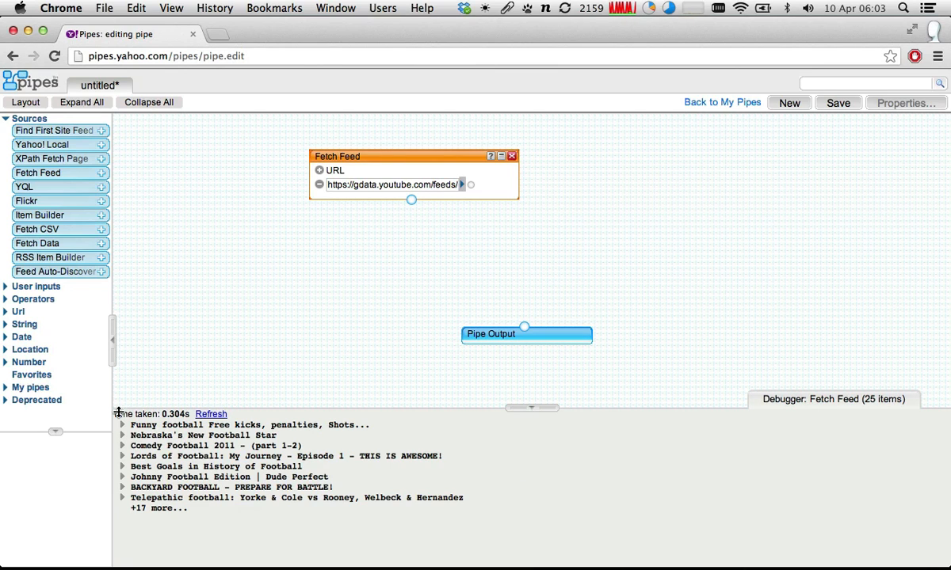
{"action": "left_click", "coordinate": [122, 426]}
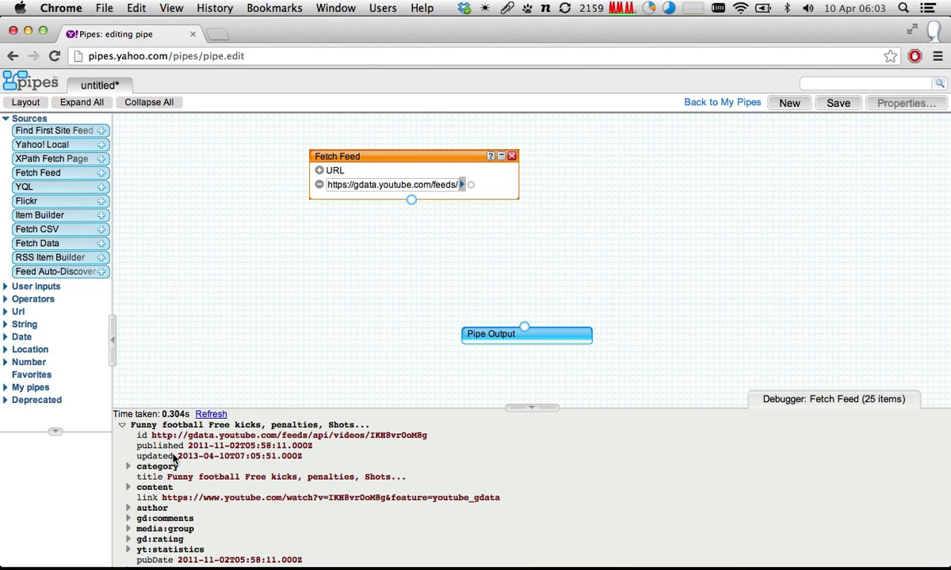
{"action": "left_click", "coordinate": [122, 426]}
- Examine the football search term in the Fetch Feed module's URL and clear the whole URL
{"action": "left_click_drag", "start_coordinate": [431, 185], "coordinate": [498, 182]}
{"action": "left_click", "coordinate": [426, 184]}
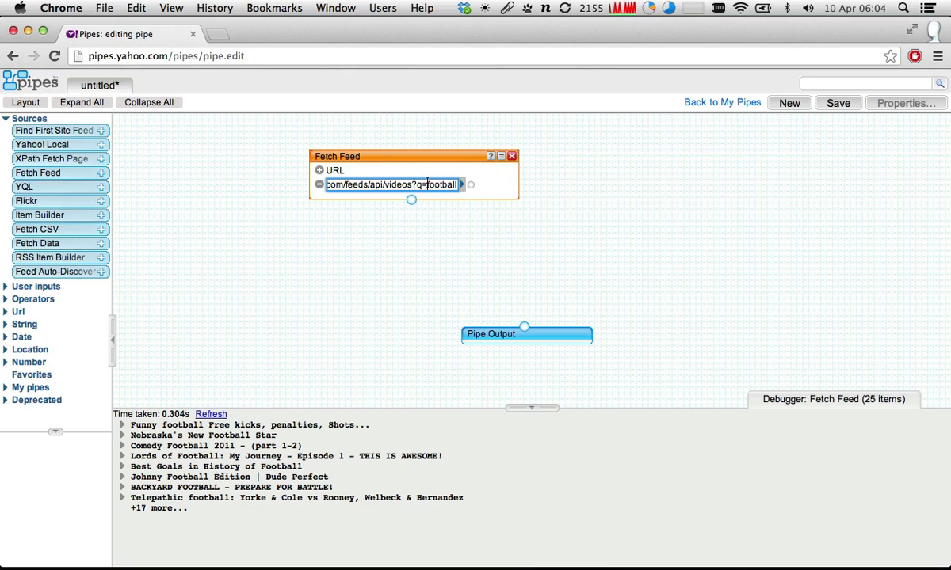
{"action": "left_click_drag", "start_coordinate": [427, 184], "coordinate": [495, 183]}
{"action": "scroll", "coordinate": [458, 185], "scroll_direction": "left", "scroll_amount": 3}
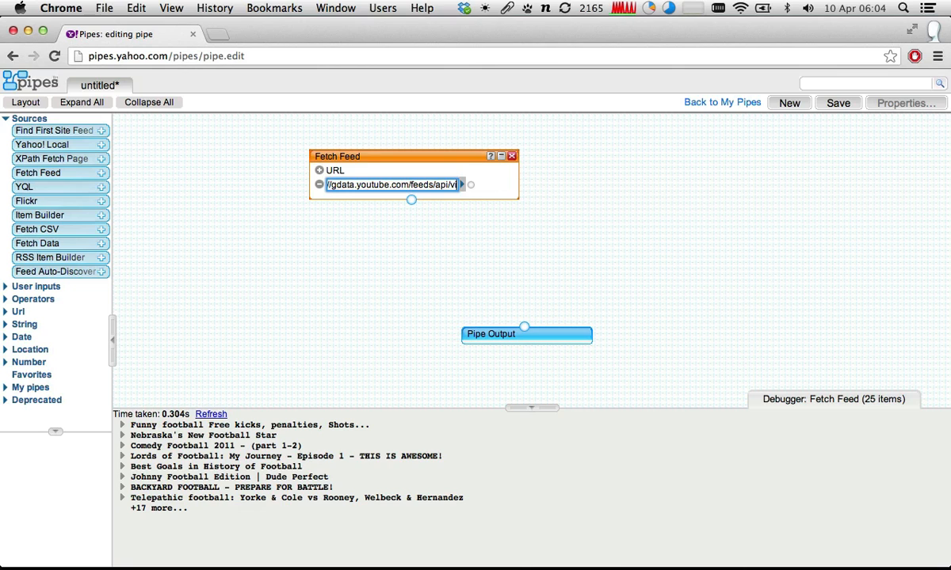
{"action": "key", "text": "BackSpace"}
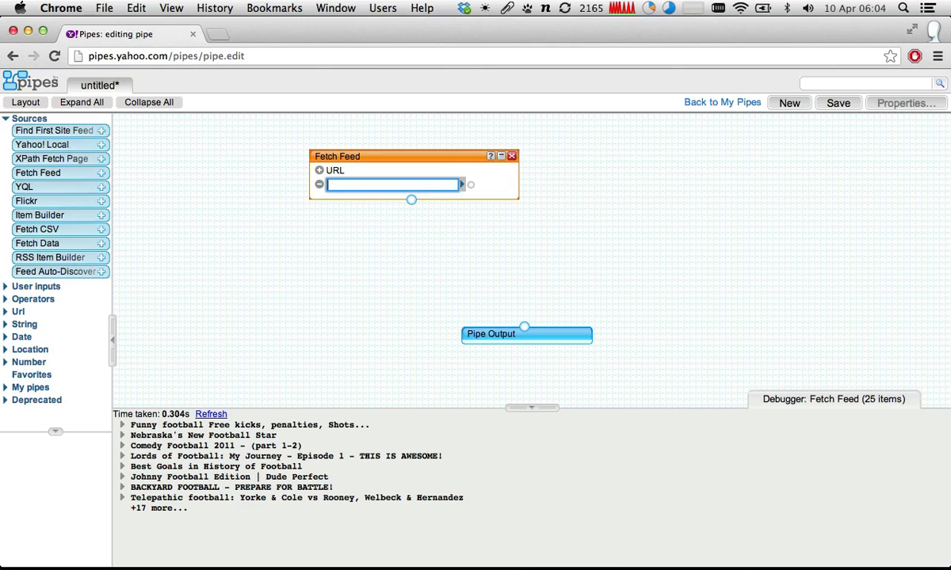
{"action": "key", "text": "super+Tab"}
{"action": "key", "text": "super+shift+Tab"}
{"action": "key", "text": "super+grave"}
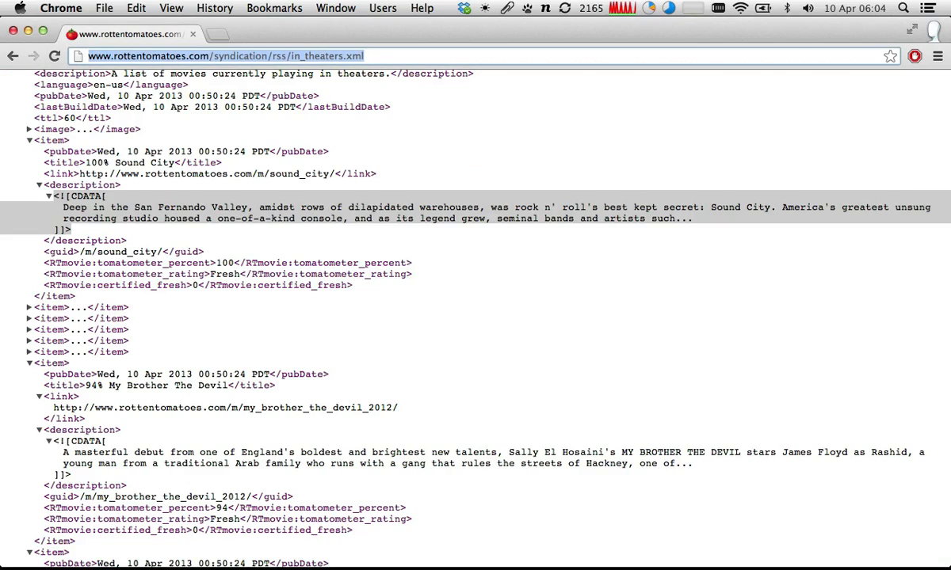
{"action": "key", "text": "super+grave"}
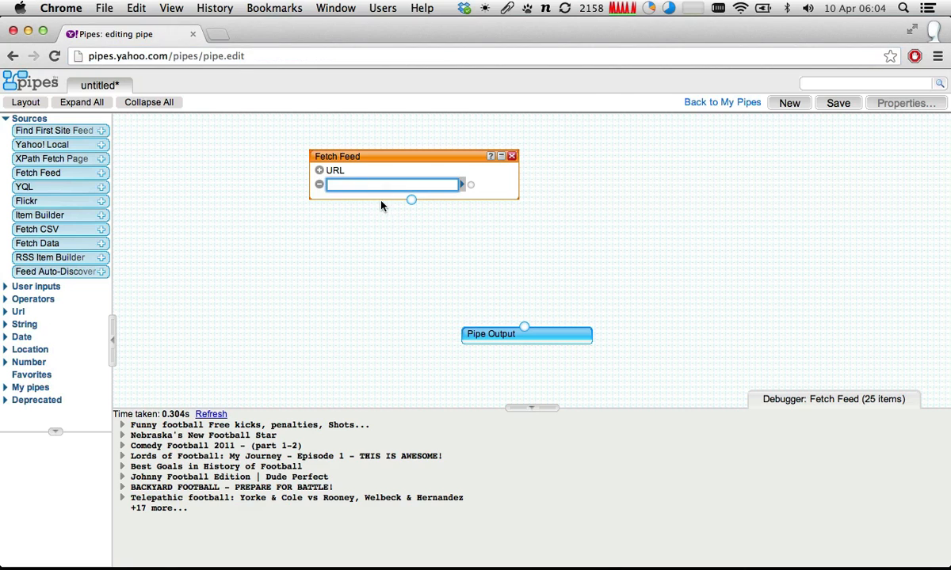
{"action": "key", "text": "super+grave"}
{"action": "scroll", "coordinate": [392, 299], "scroll_direction": "down", "scroll_amount": 1}
{"action": "key", "text": "super+grave"}
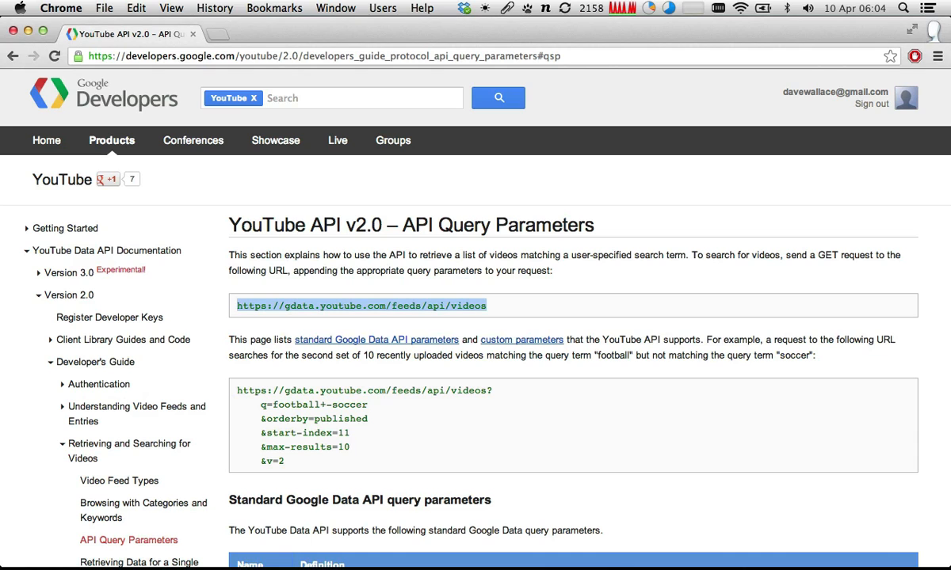
{"action": "left_click_drag", "start_coordinate": [497, 308], "coordinate": [234, 309]}
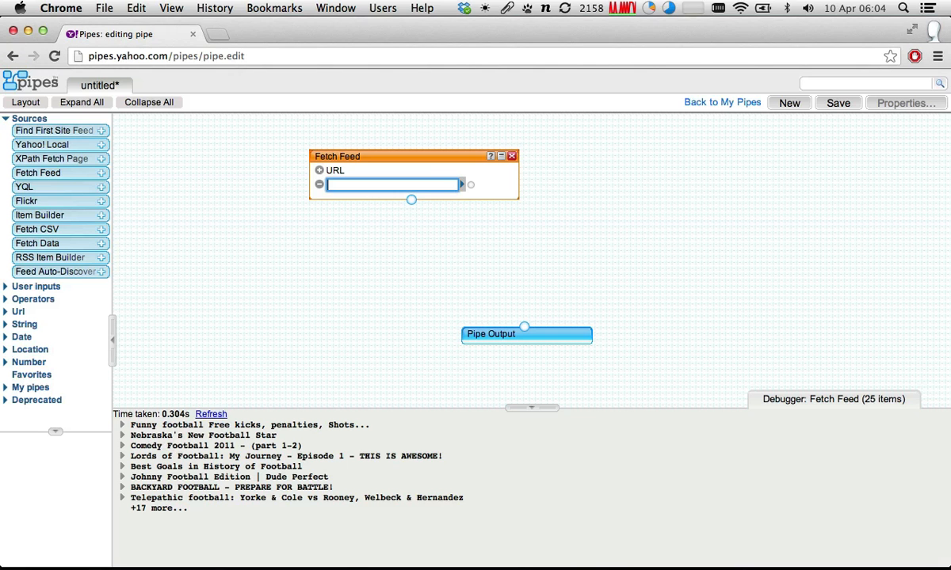
- In the Pipes editor, move the Fetch Feed module down and aside, and add a URL Builder module above Pipe Output
{"action": "left_click_drag", "start_coordinate": [354, 158], "coordinate": [239, 271]}
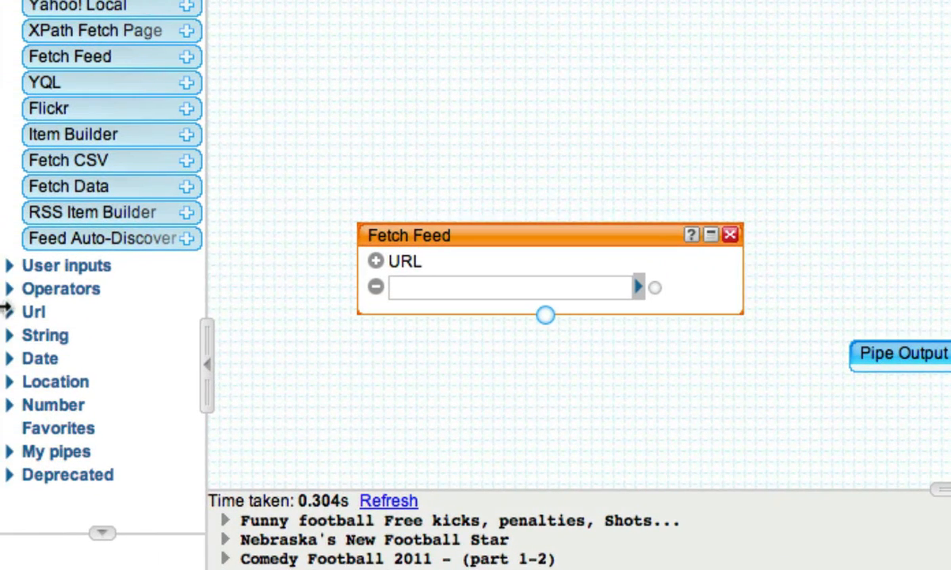
{"action": "left_click", "coordinate": [12, 316]}
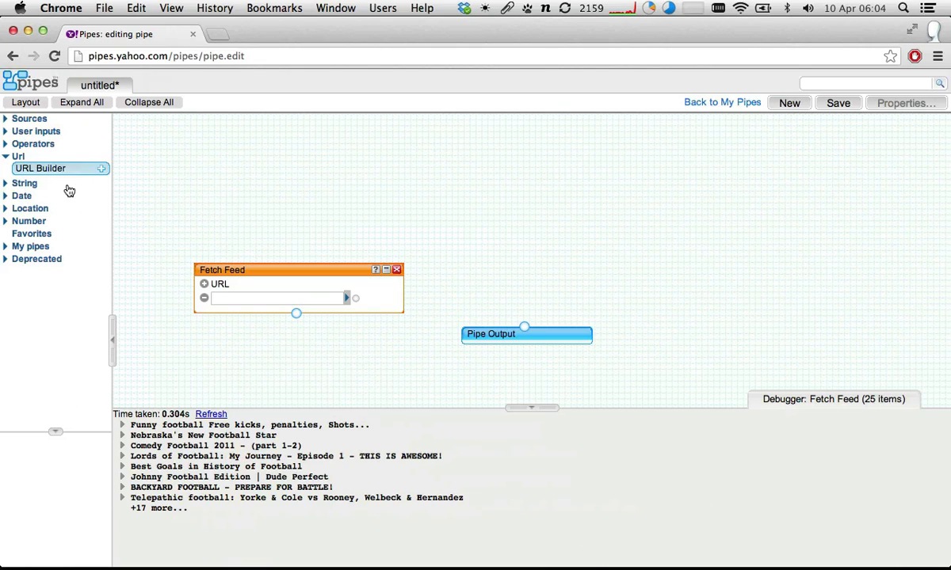
{"action": "left_click_drag", "start_coordinate": [66, 169], "coordinate": [566, 159]}
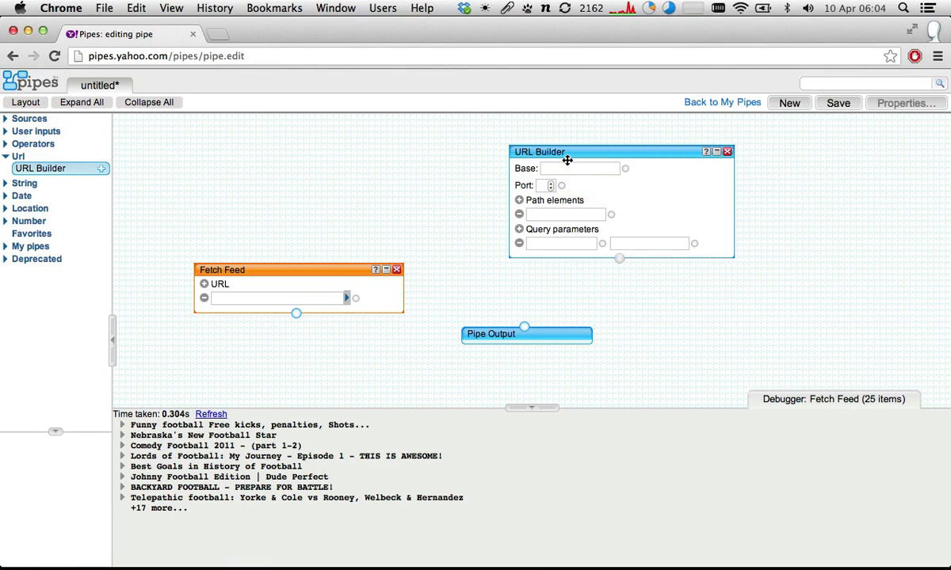
{"action": "left_click", "coordinate": [565, 166]}
{"action": "key", "text": "super+v"}
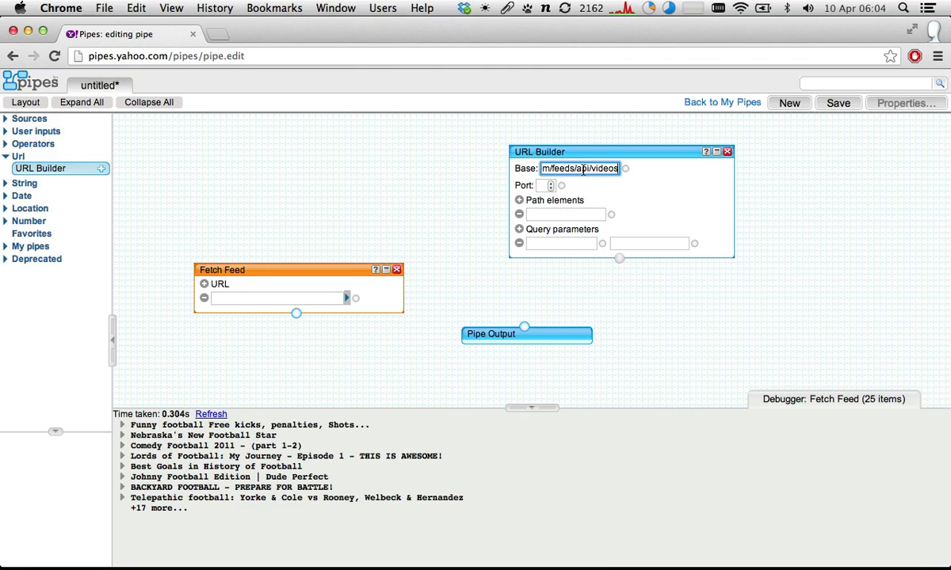
{"action": "left_click_drag", "start_coordinate": [630, 166], "coordinate": [469, 172]}
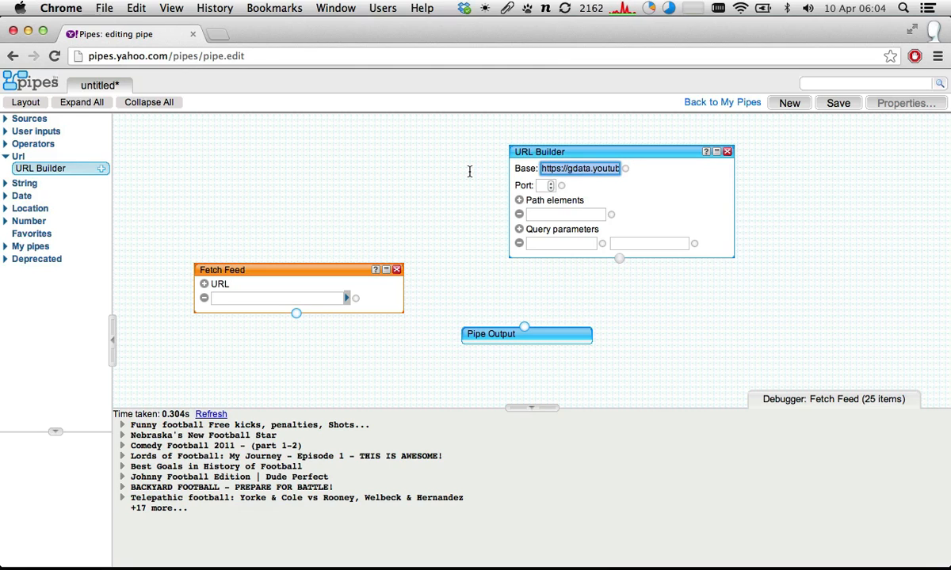
{"action": "left_click", "coordinate": [600, 171]}
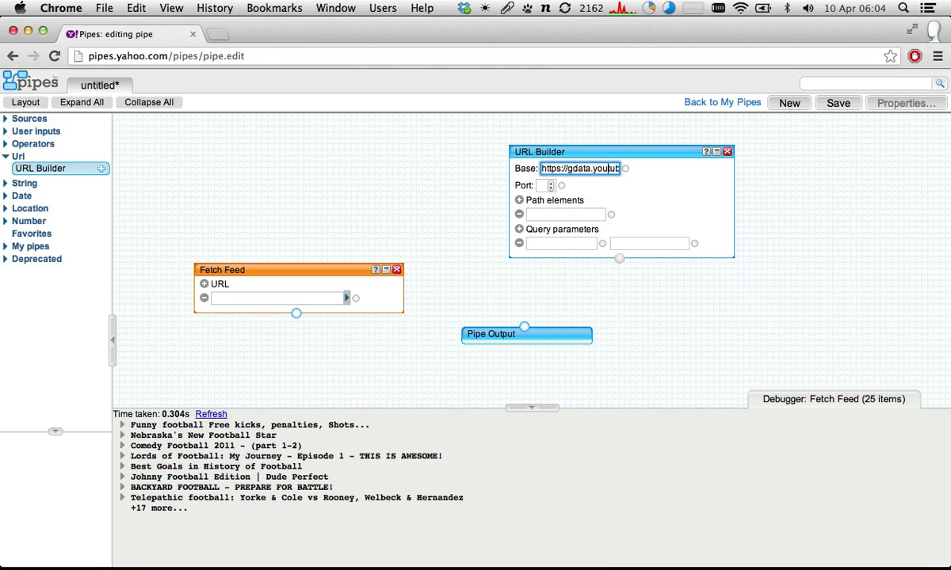
{"action": "key", "text": "Right"}
{"action": "key", "text": "Right"}
{"action": "key", "text": "Right"}
{"action": "key", "text": "Right"}
{"action": "key", "text": "Right"}
{"action": "key", "text": "Right"}
{"action": "key", "text": "Right"}
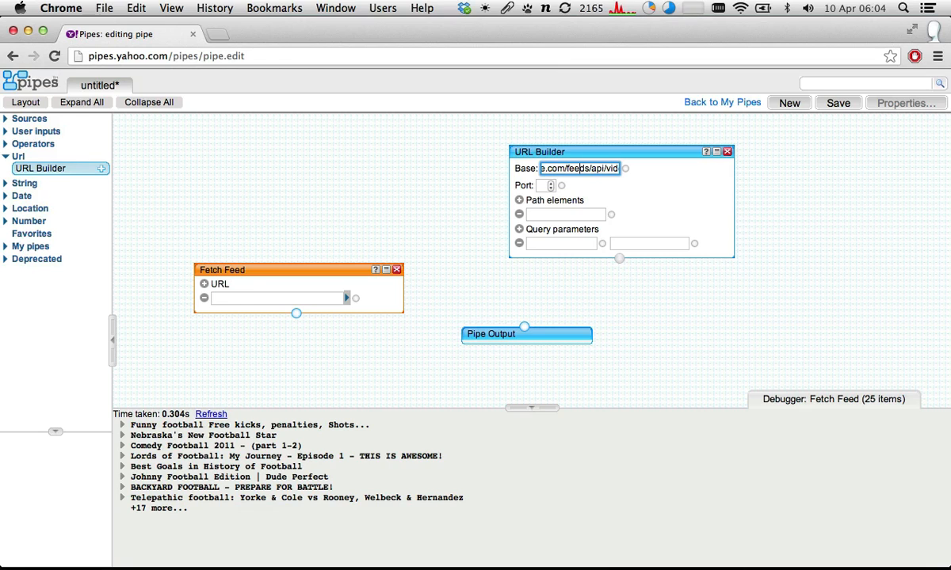
{"action": "key", "text": "Right"}
{"action": "key", "text": "Right"}
{"action": "key", "text": "Right"}
{"action": "key", "text": "Right"}
{"action": "key", "text": "Right"}
{"action": "key", "text": "Right"}
{"action": "key", "text": "Right"}
{"action": "key", "text": "Right"}
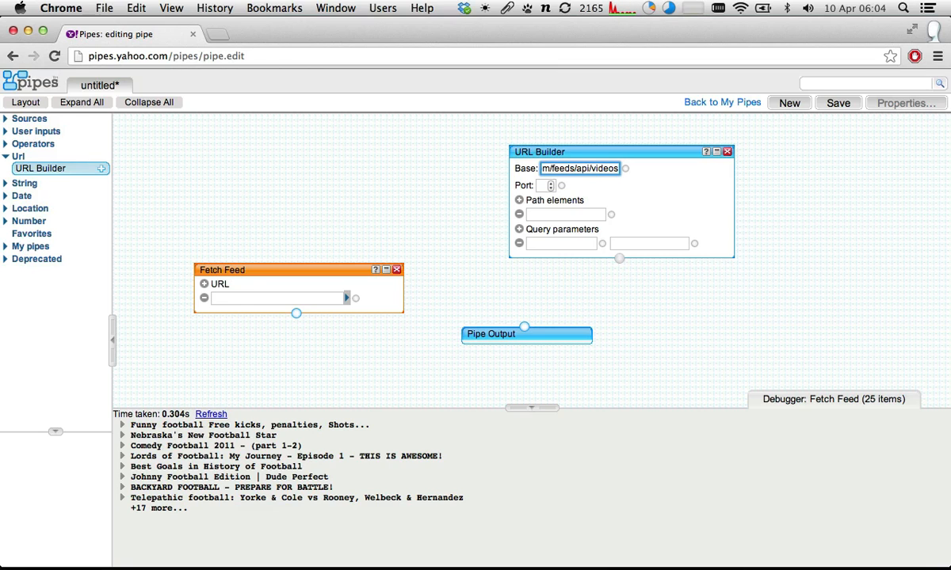
{"action": "left_click", "coordinate": [677, 179]}
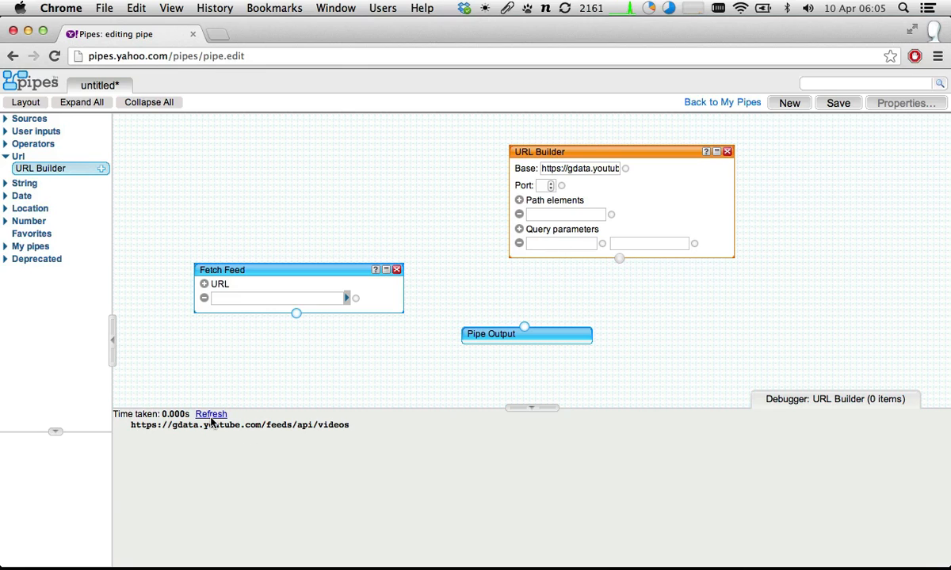
- Set the URL Builder's query parameter to q with the value Jurassic Park Trailer
{"action": "left_click", "coordinate": [557, 243]}
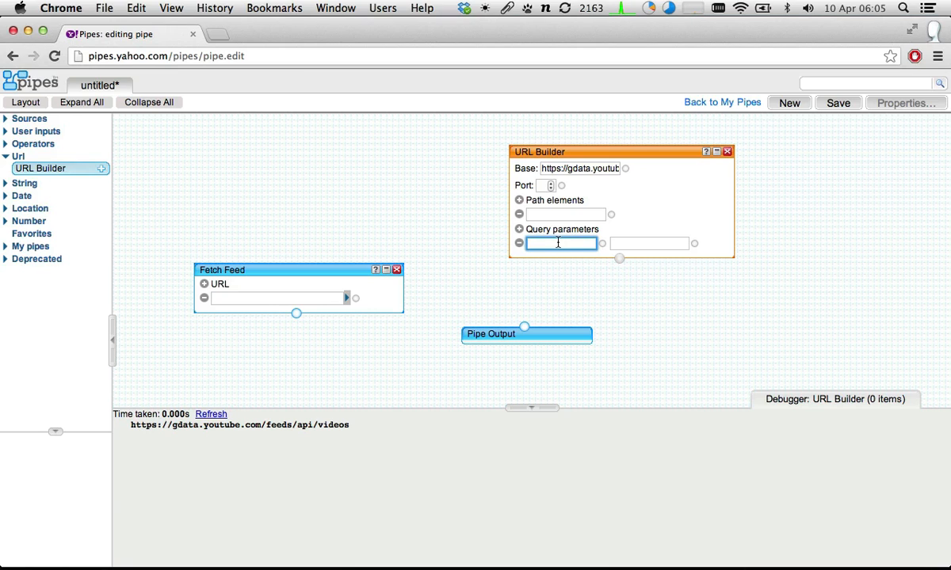
{"action": "type", "text": "q"}
{"action": "left_click", "coordinate": [651, 245]}
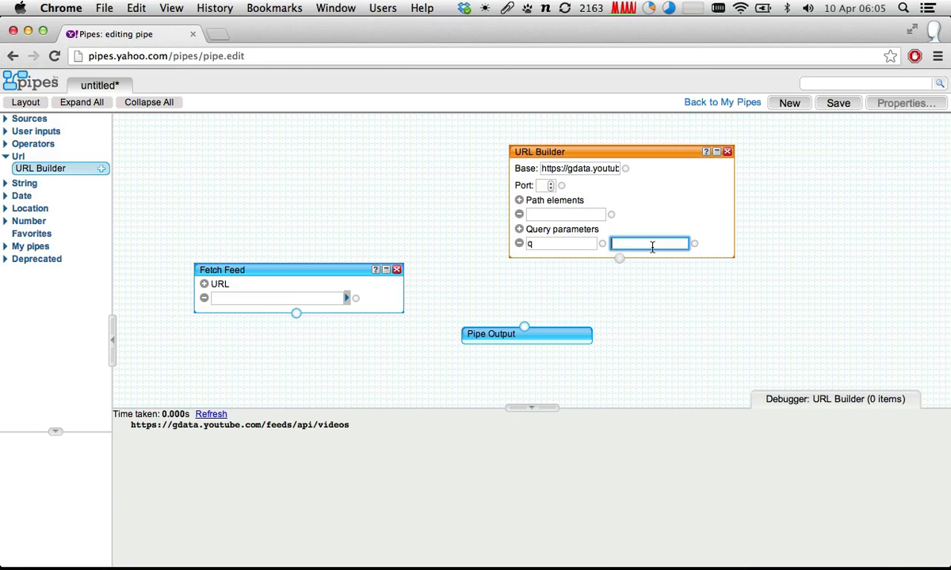
{"action": "type", "text": "Ju"}
{"action": "type", "text": "rassic Park "}
{"action": "type", "text": "Trailer"}
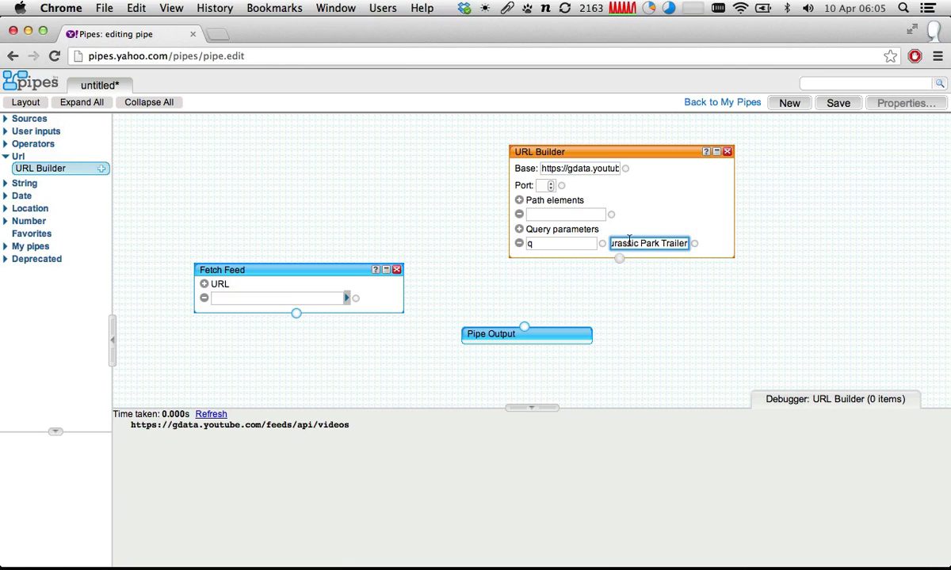
- Refresh the URL Builder's preview and examine the question mark and search term in the generated URL
{"action": "left_click", "coordinate": [212, 415]}
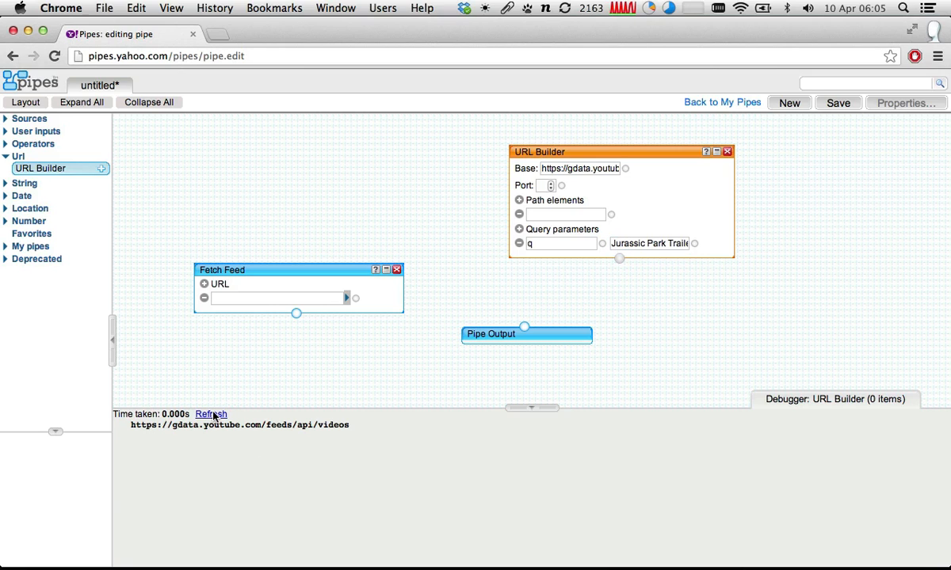
{"action": "left_click_drag", "start_coordinate": [212, 415], "coordinate": [284, 409]}
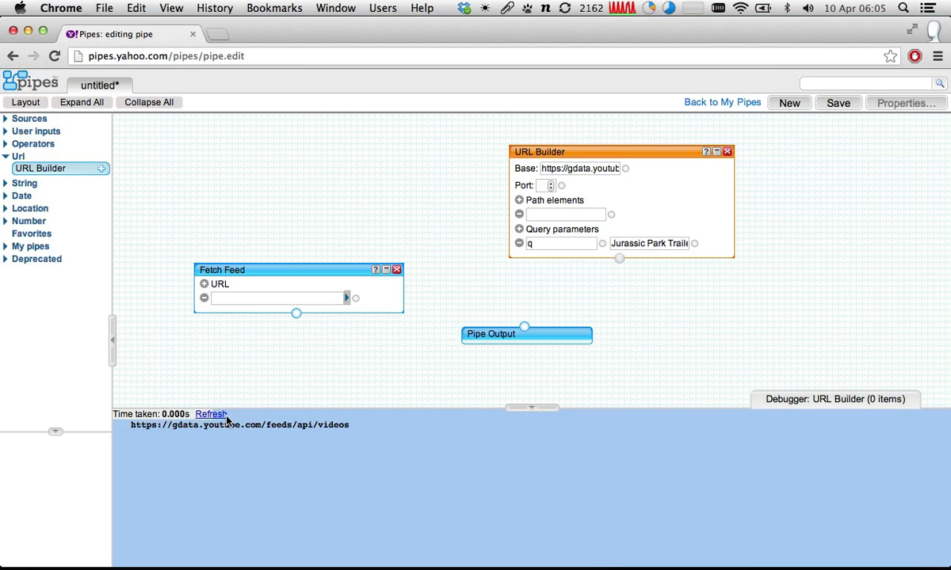
{"action": "left_click", "coordinate": [214, 415]}
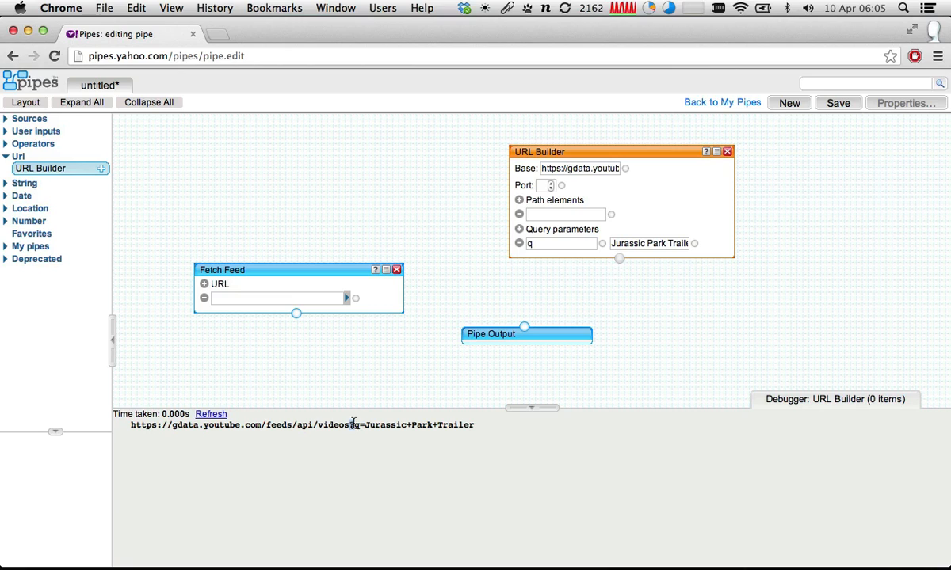
{"action": "left_click_drag", "start_coordinate": [354, 424], "coordinate": [349, 425]}
{"action": "left_click_drag", "start_coordinate": [365, 425], "coordinate": [473, 425]}
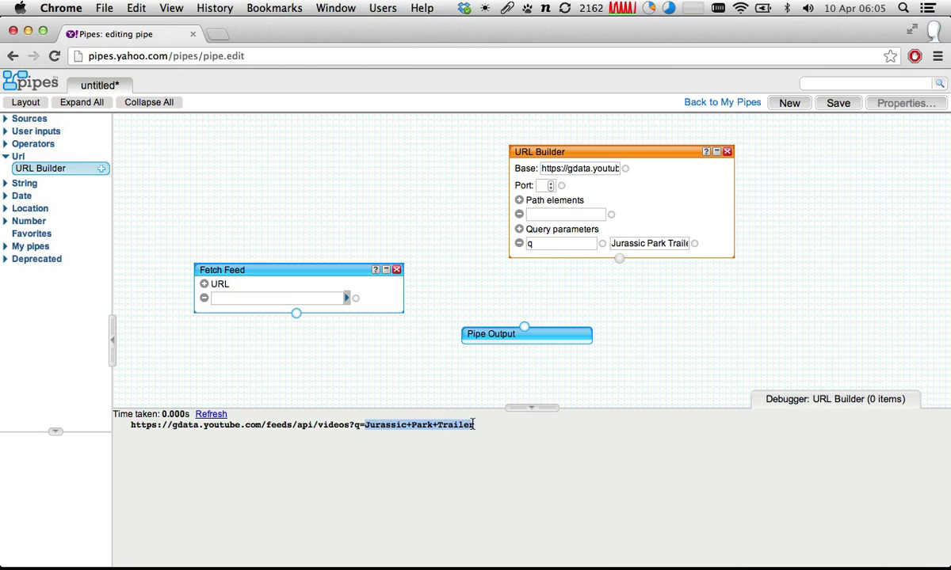
{"action": "left_click", "coordinate": [411, 426]}
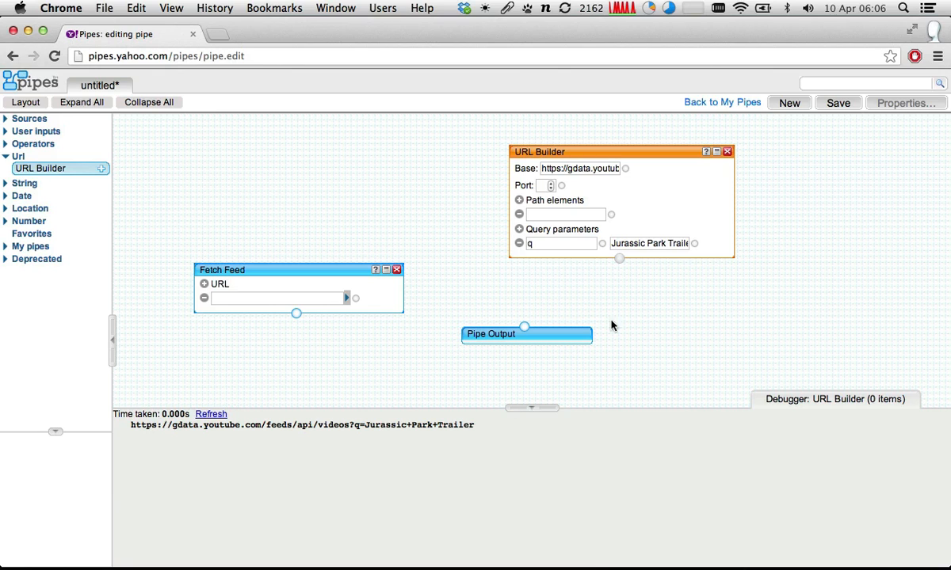
- Wire the URL Builder's output to the Fetch Feed module's URL input and preview the Fetch Feed output
{"action": "left_click_drag", "start_coordinate": [603, 154], "coordinate": [597, 142]}
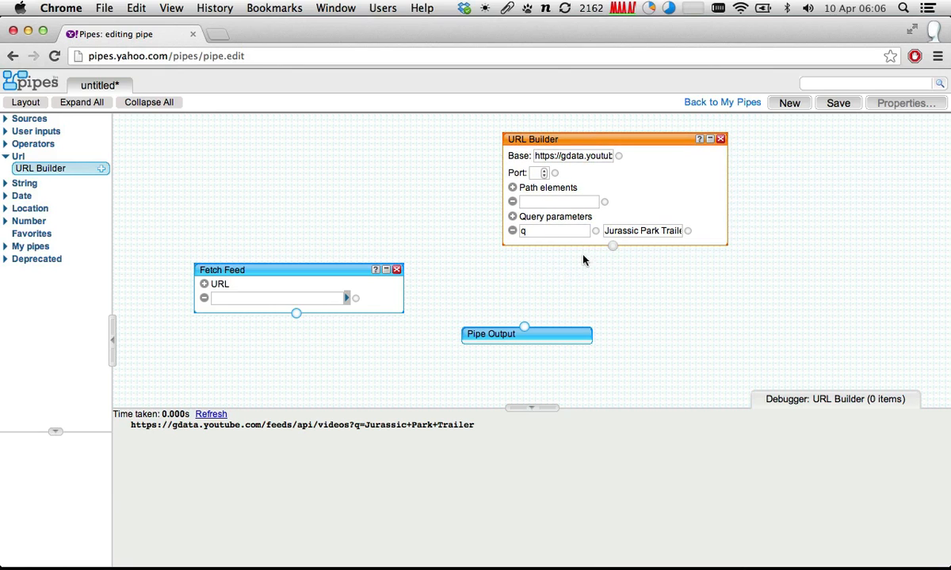
{"action": "left_click_drag", "start_coordinate": [612, 246], "coordinate": [354, 301]}
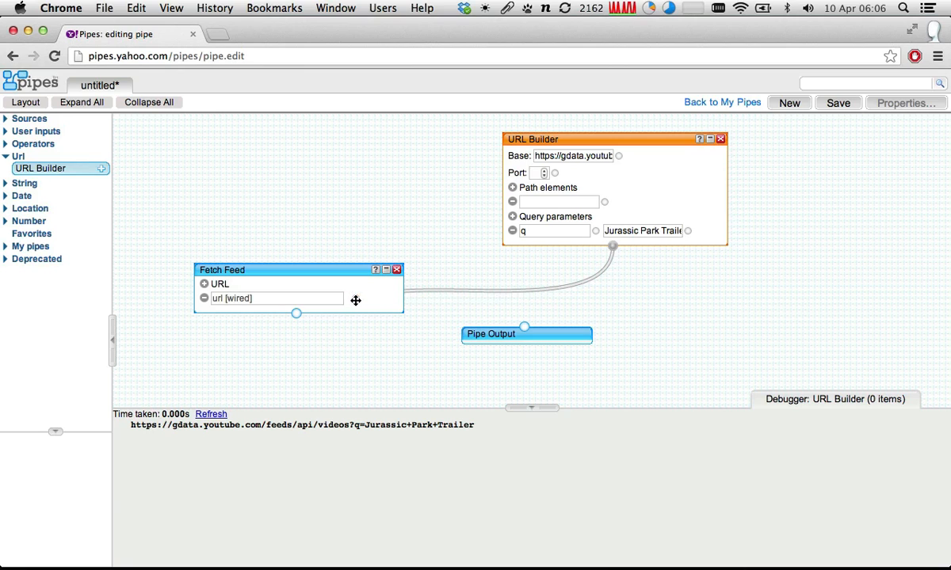
{"action": "left_click", "coordinate": [293, 269]}
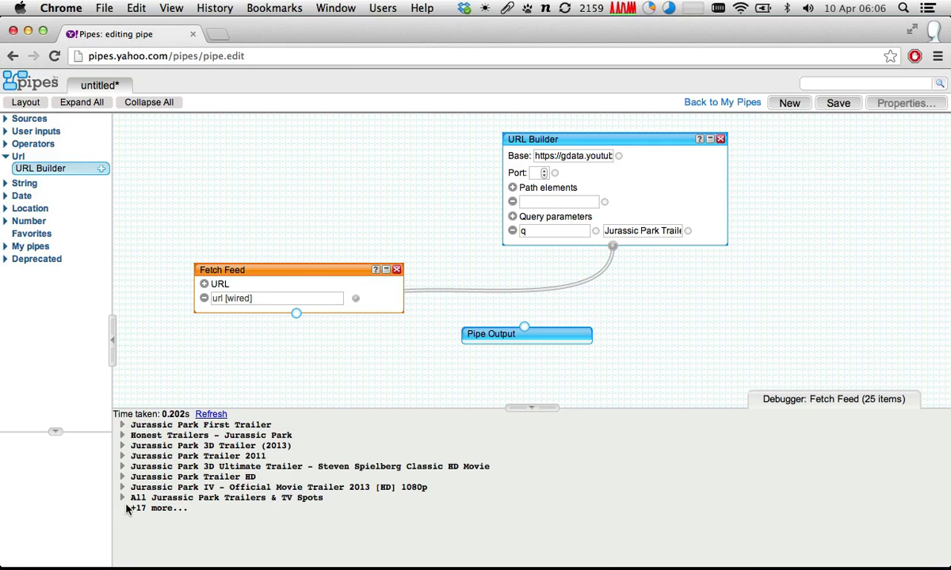
- Inspect the fetched Jurassic Park videos against the search term and expand the details of Honest Trailers - Jurassic Park
{"action": "left_click", "coordinate": [125, 426]}
{"action": "left_click", "coordinate": [132, 427]}
{"action": "double_click", "coordinate": [664, 231]}
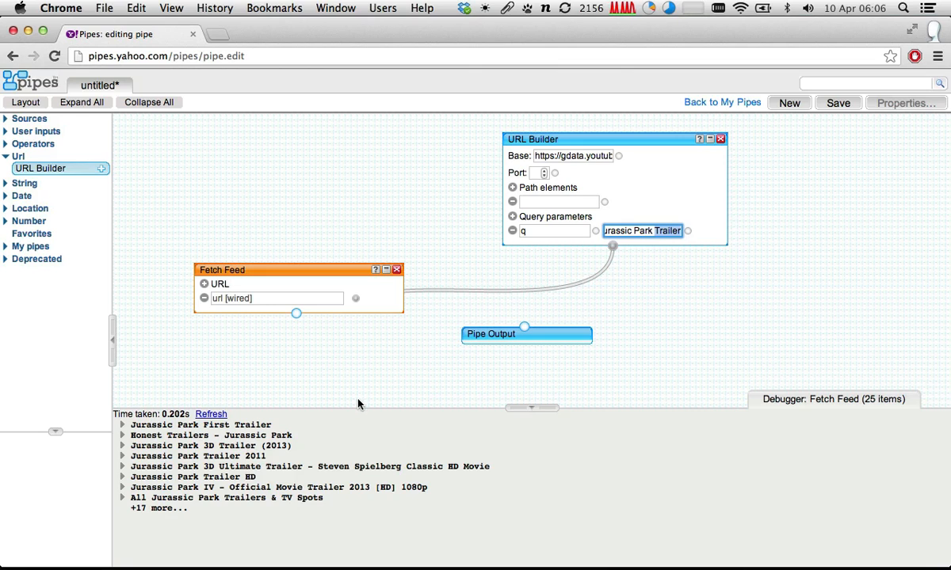
{"action": "left_click", "coordinate": [122, 436]}
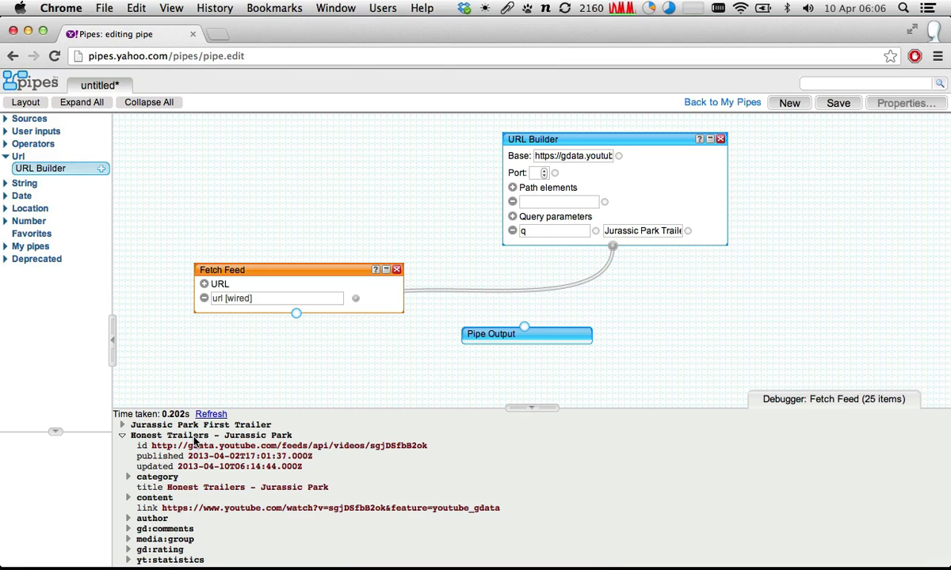
- Change the q parameter's value to Jurassic Park official trailer, refresh the Fetch Feed preview and enlarge the debugger area slightly
{"action": "left_click", "coordinate": [662, 230]}
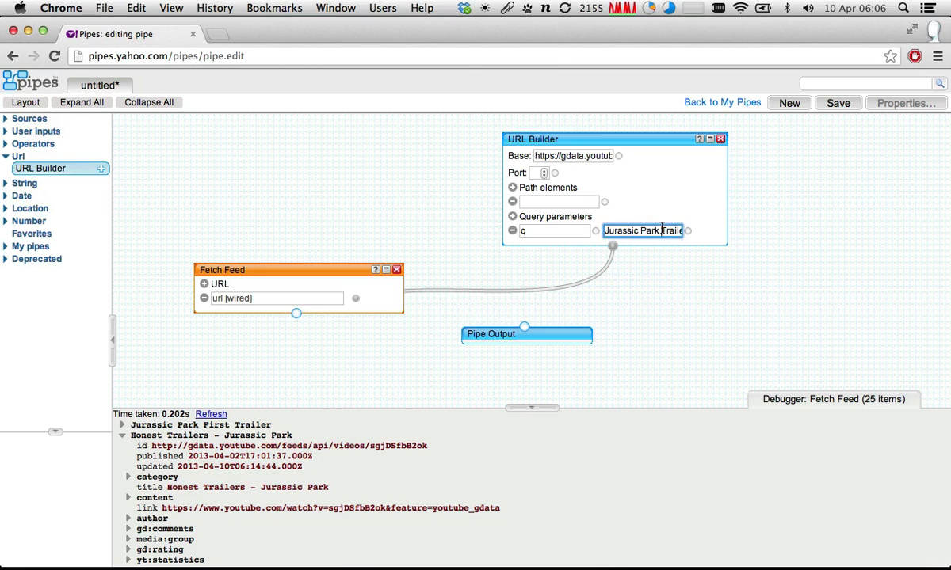
{"action": "left_click_drag", "start_coordinate": [662, 230], "coordinate": [684, 227]}
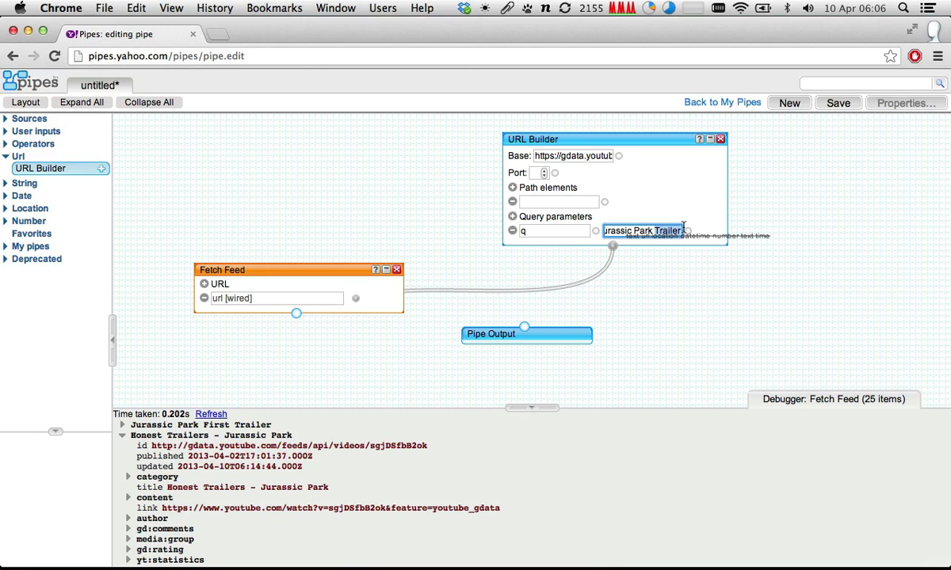
{"action": "type", "text": "of"}
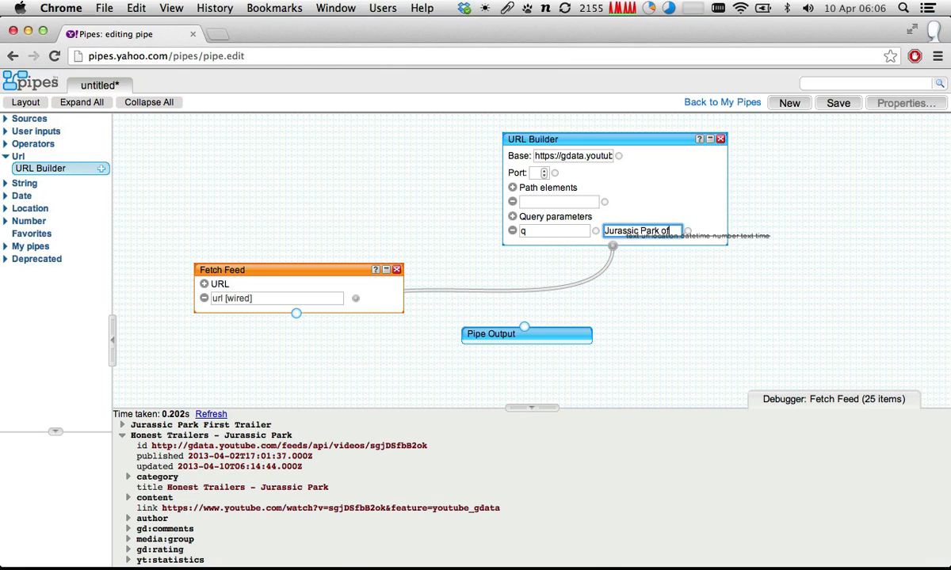
{"action": "type", "text": "ficial trailer"}
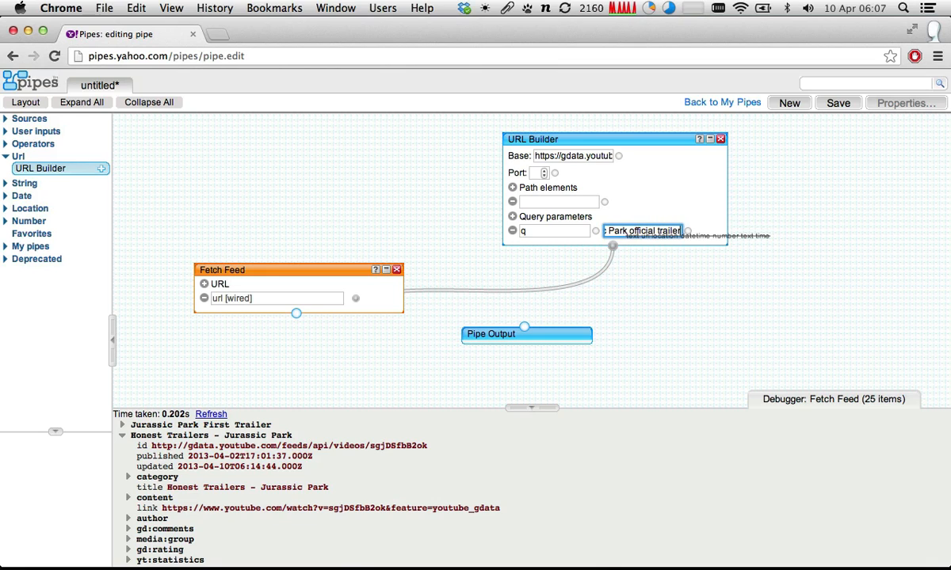
{"action": "left_click", "coordinate": [335, 274]}
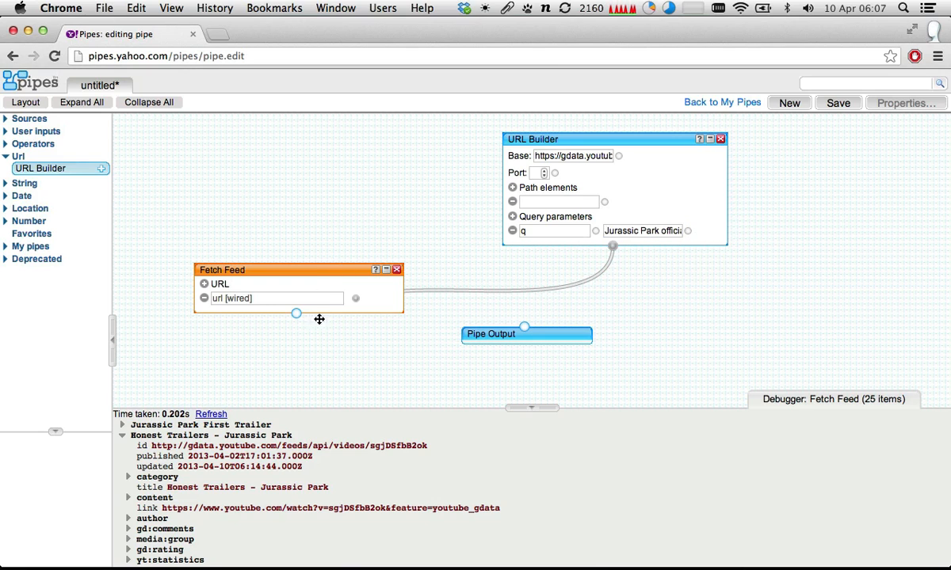
{"action": "left_click", "coordinate": [212, 414]}
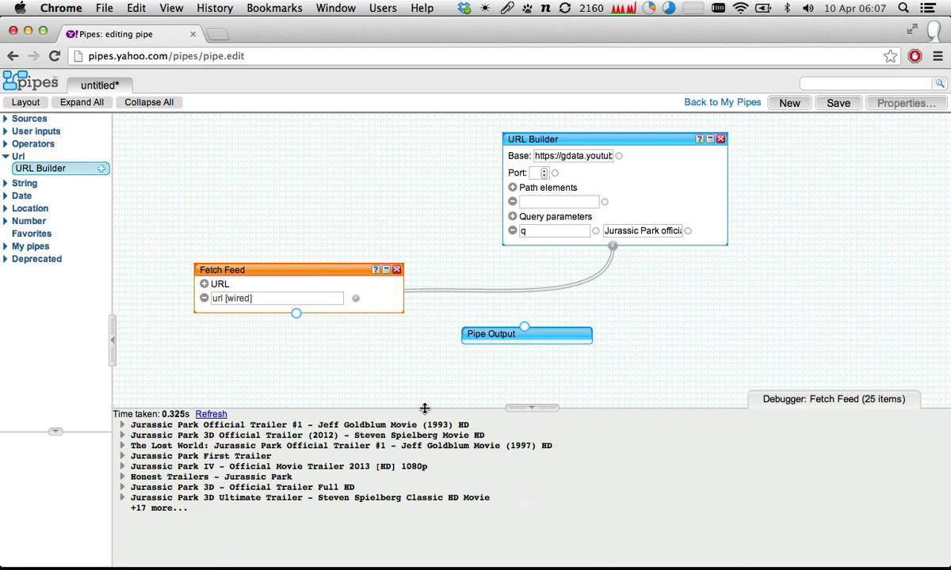
{"action": "left_click_drag", "start_coordinate": [425, 408], "coordinate": [424, 389]}
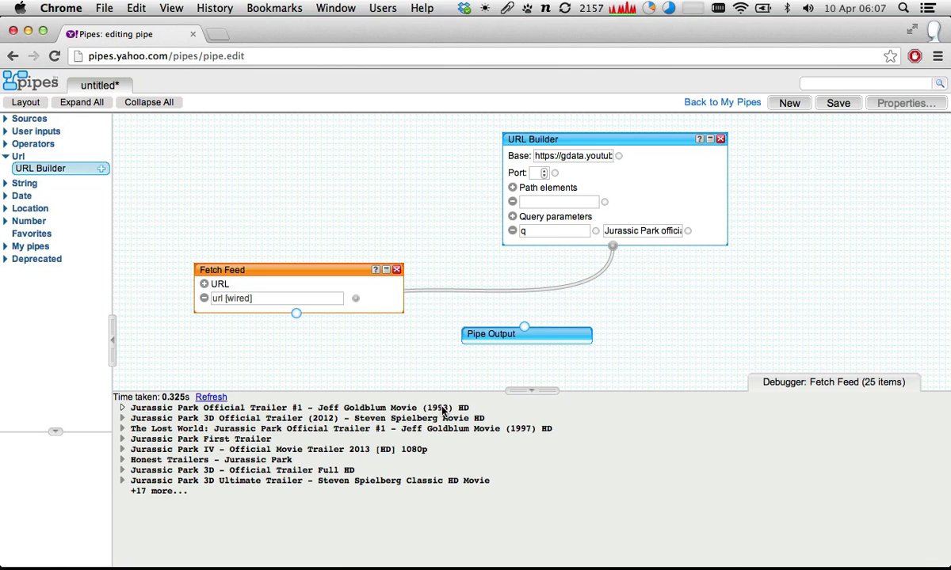
- Add a second query parameter row to the URL Builder and bring up the YouTube API query parameters documentation
{"action": "left_click", "coordinate": [513, 216]}
{"action": "left_click", "coordinate": [545, 246]}
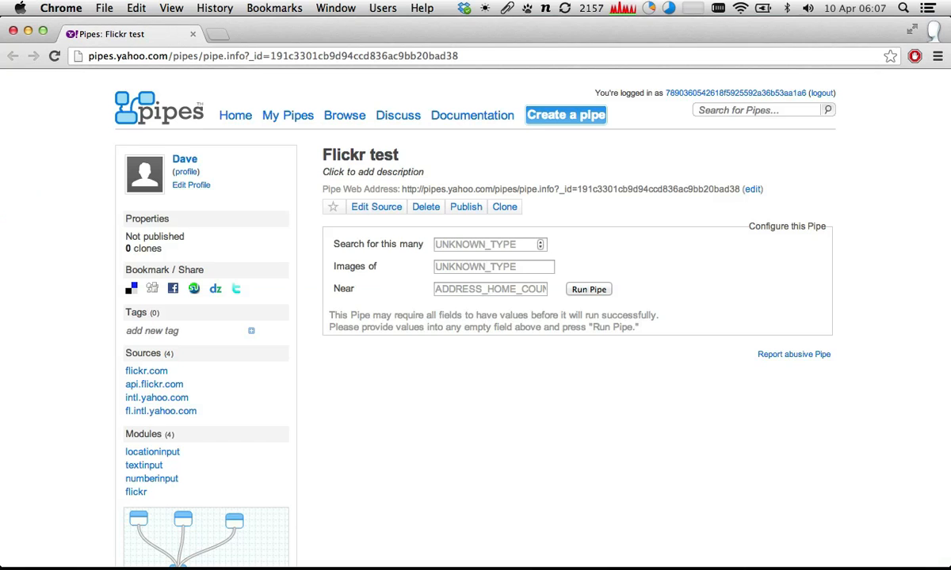
{"action": "scroll", "coordinate": [475, 317], "scroll_direction": "down", "scroll_amount": 1}
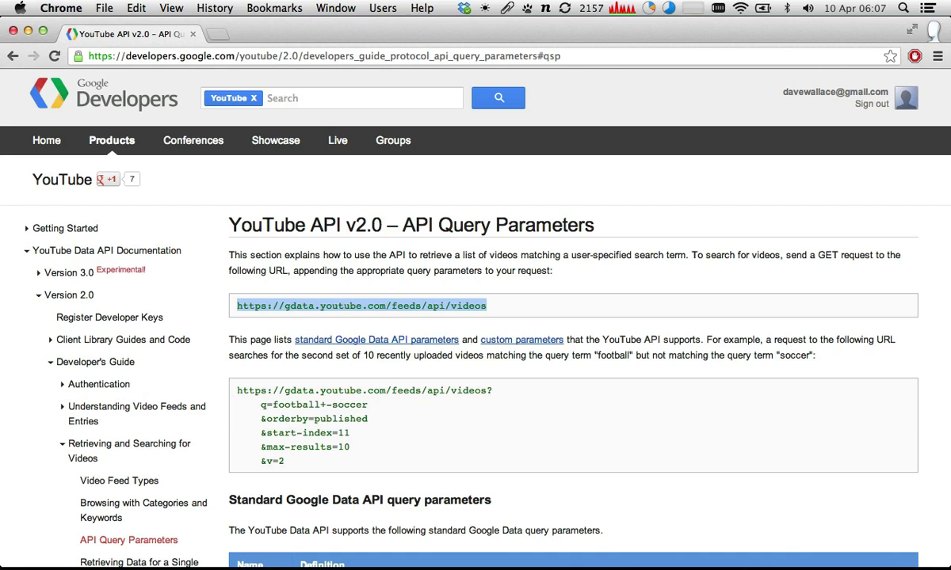
{"action": "scroll", "coordinate": [364, 283], "scroll_direction": "down", "scroll_amount": 8}
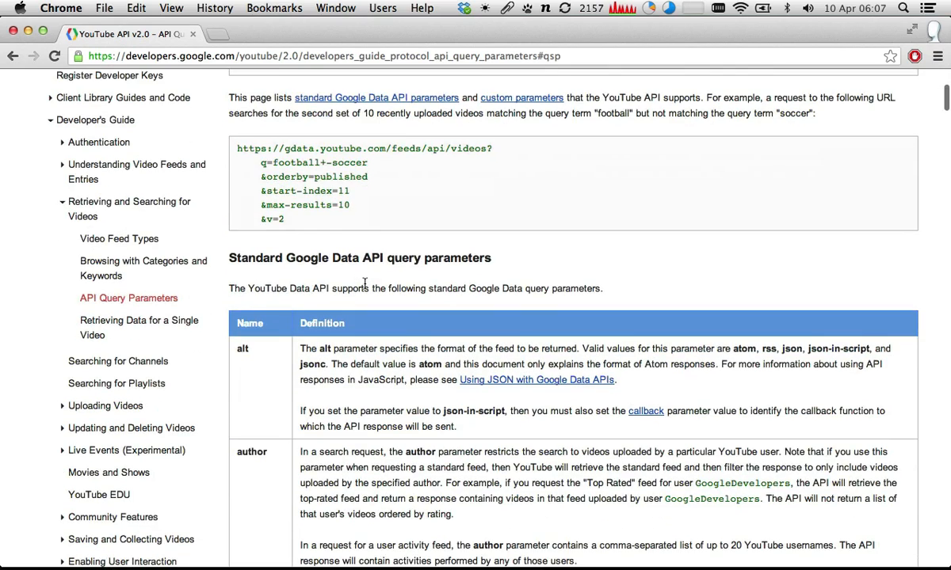
{"action": "scroll", "coordinate": [365, 282], "scroll_direction": "up", "scroll_amount": 2}
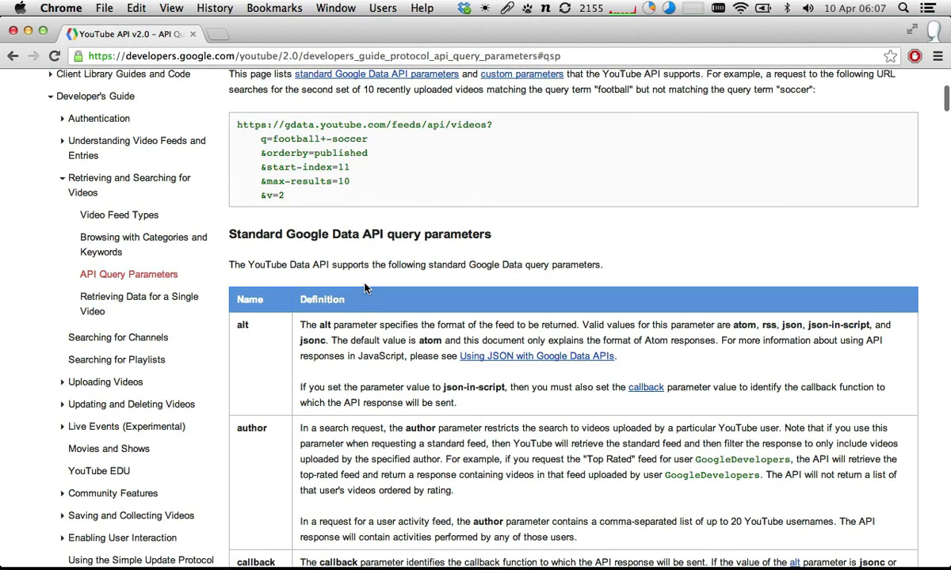
- Search the YouTube API documentation for max-results and read that parameter's definition
{"action": "left_click_drag", "start_coordinate": [266, 181], "coordinate": [332, 183]}
{"action": "key", "text": "super+f"}
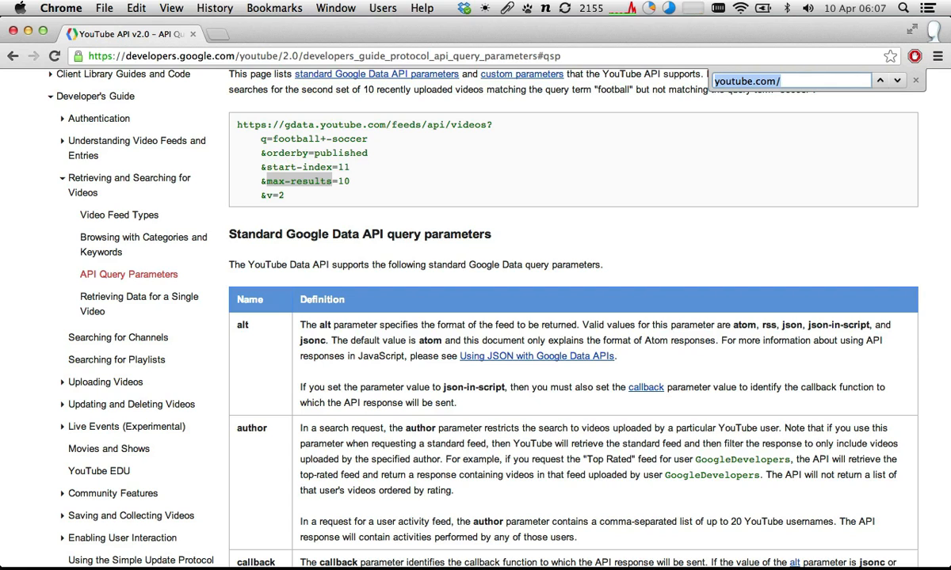
{"action": "type", "text": "max-r"}
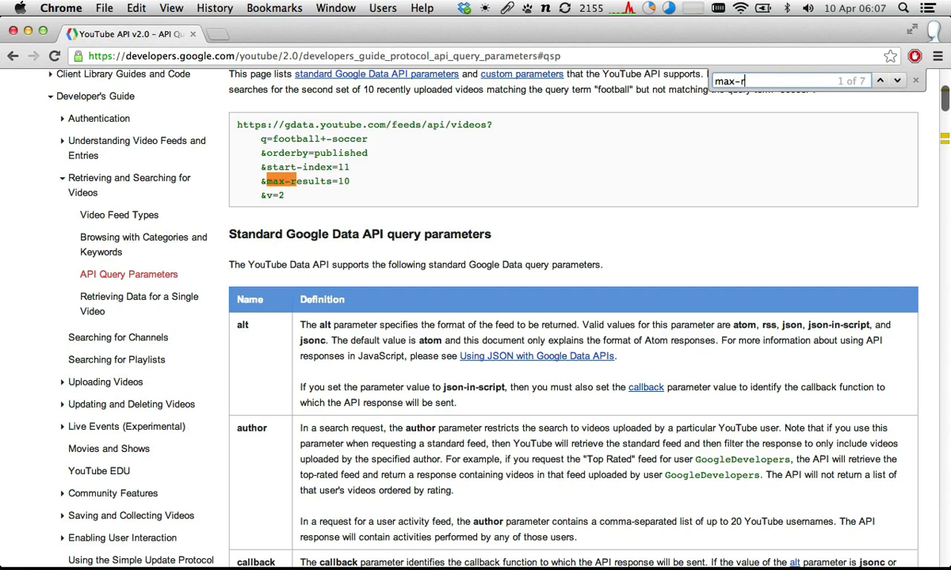
{"action": "type", "text": "esults"}
{"action": "key", "text": "Return"}
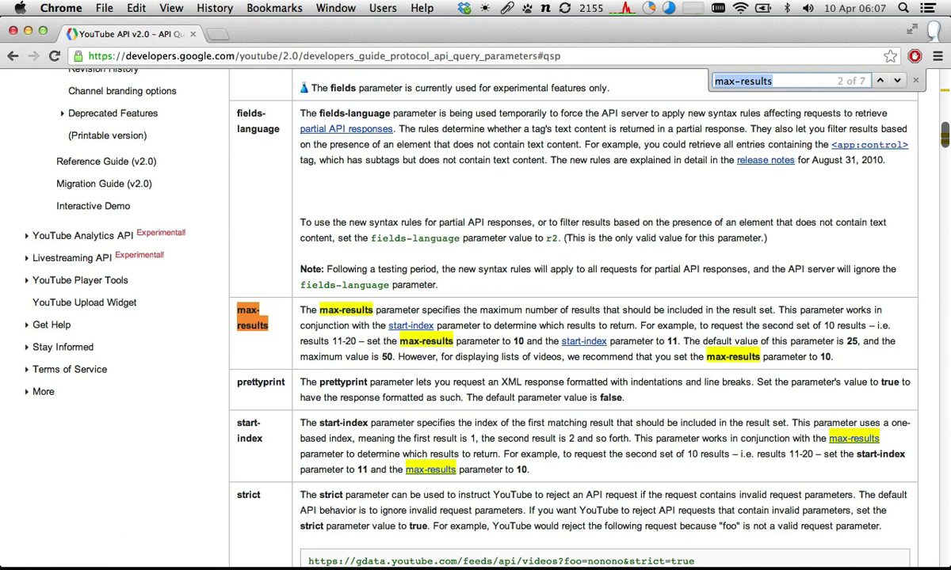
{"action": "left_click", "coordinate": [262, 372]}
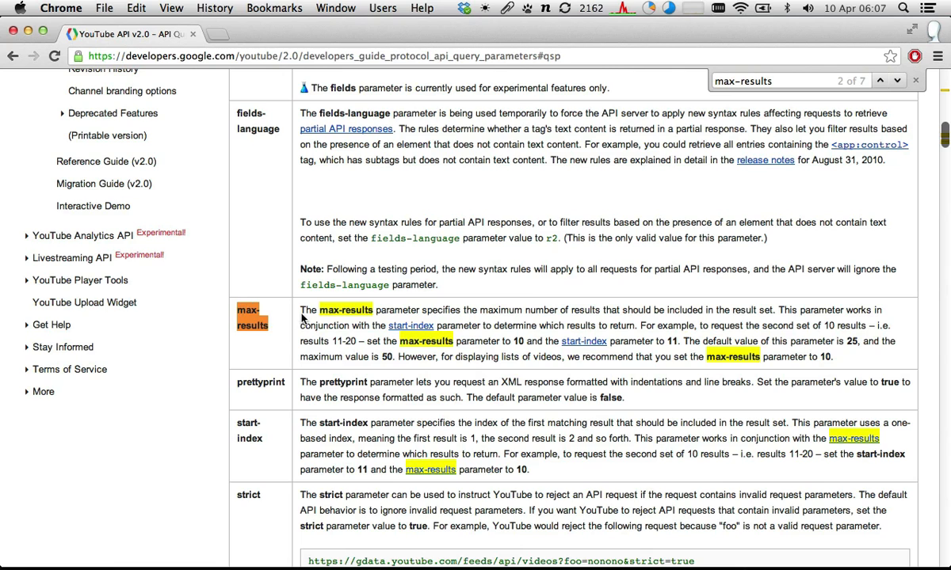
{"action": "left_click_drag", "start_coordinate": [320, 310], "coordinate": [383, 311]}
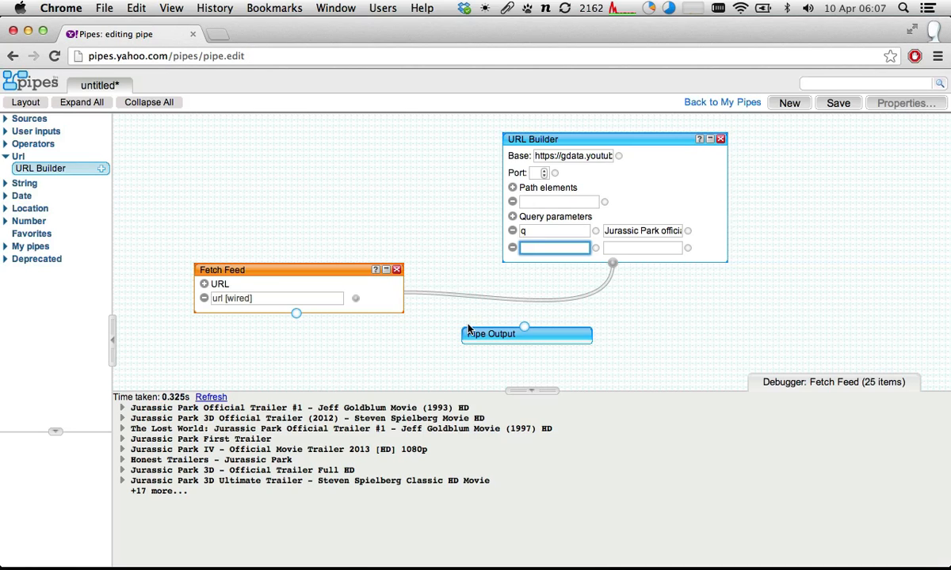
- Name the URL Builder's second query parameter max-results and set its value to 1
{"action": "type", "text": "max"}
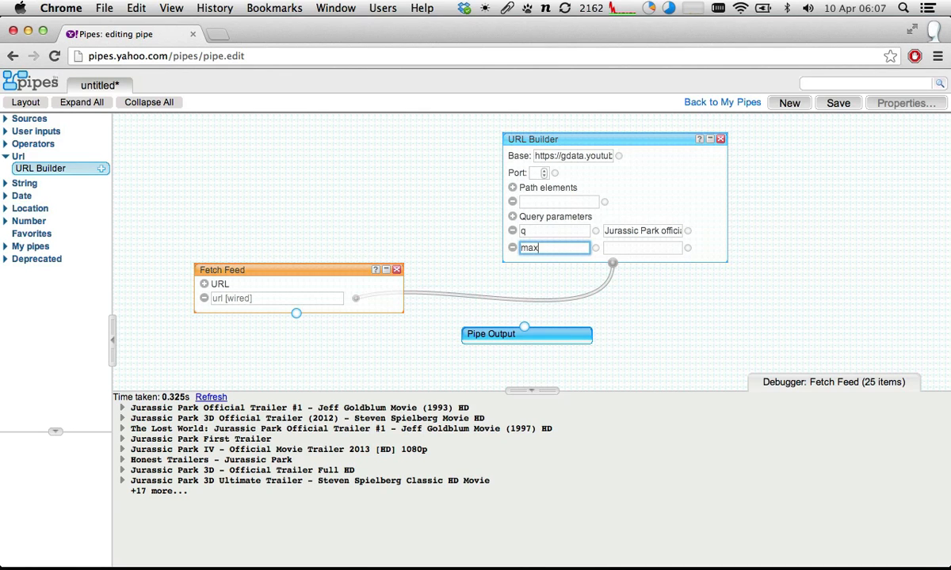
{"action": "type", "text": "-results"}
{"action": "key", "text": "Tab"}
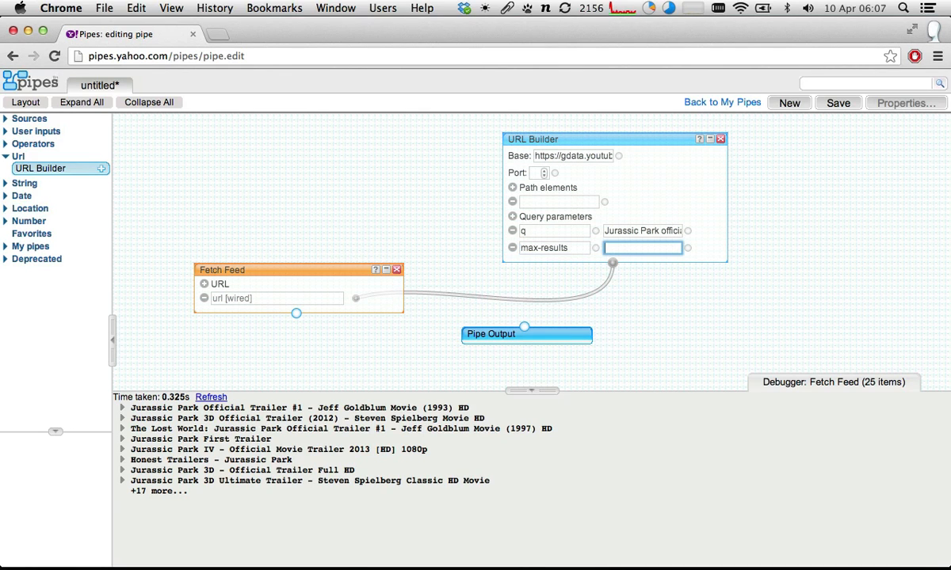
{"action": "left_click", "coordinate": [607, 142]}
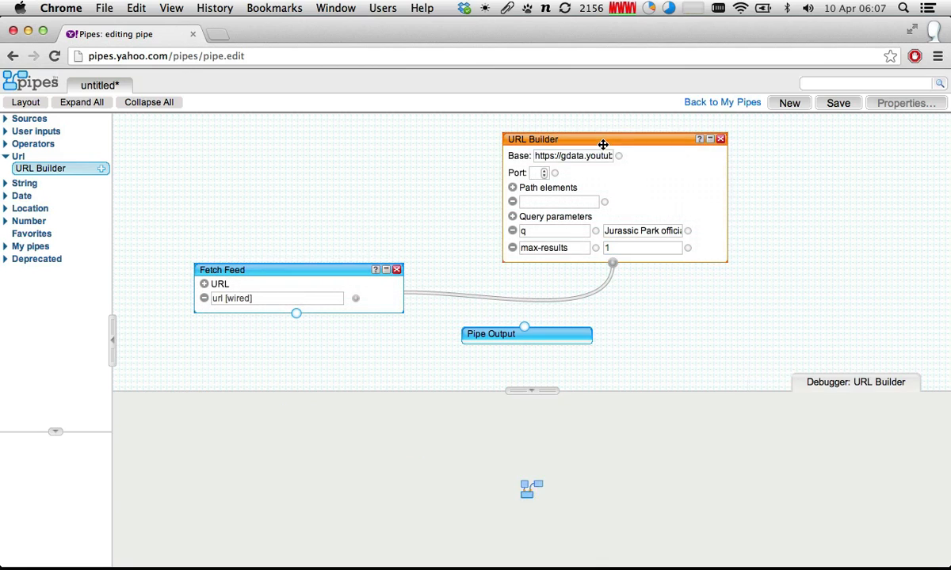
- Preview the Fetch Feed output and expand the Jurassic Park trailer item and its author details
{"action": "left_click", "coordinate": [267, 273]}
{"action": "left_click", "coordinate": [208, 399]}
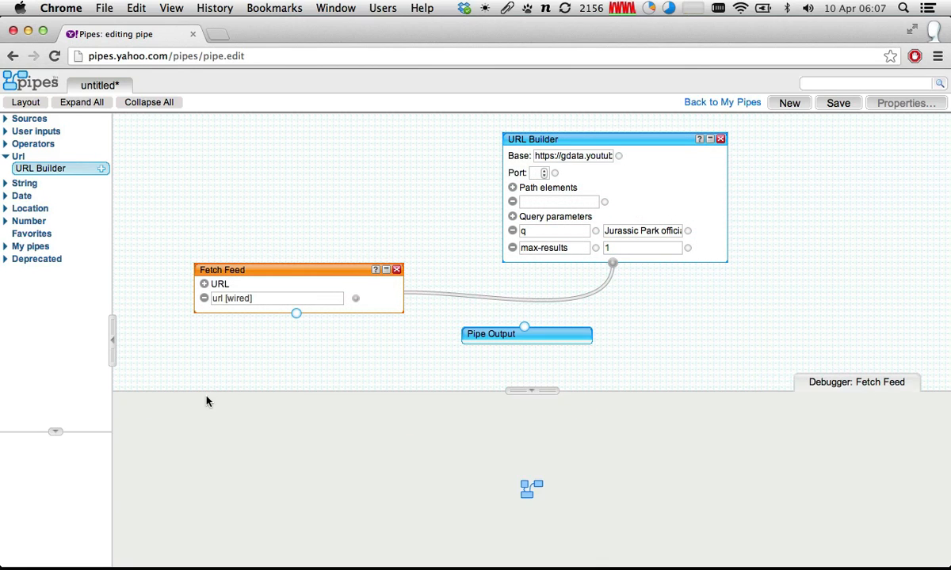
{"action": "left_click", "coordinate": [122, 409]}
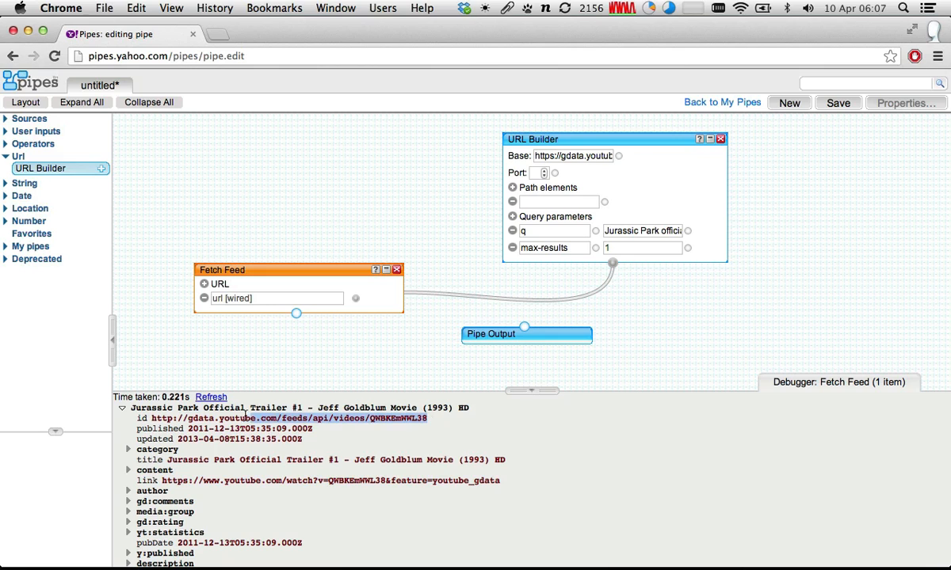
{"action": "left_click", "coordinate": [151, 491]}
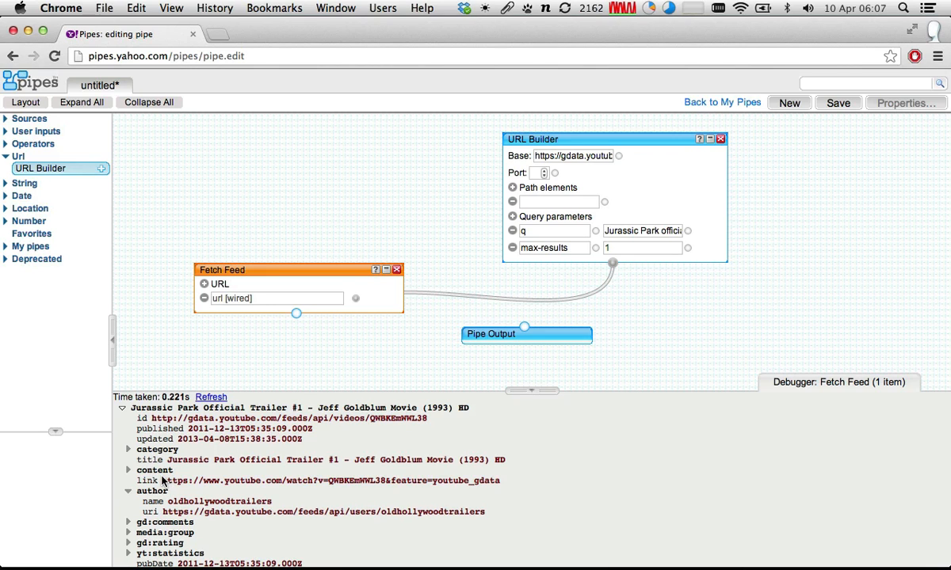
- Copy the trailer's YouTube link from the feed item's details and open it in a new browser tab
{"action": "left_click_drag", "start_coordinate": [163, 480], "coordinate": [501, 480]}
{"action": "key", "text": "super+c"}
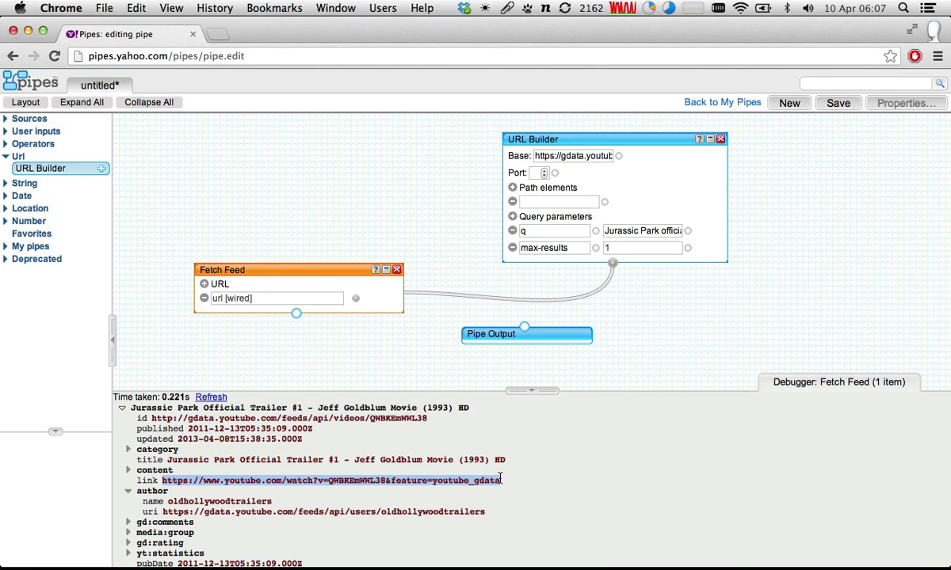
{"action": "key", "text": "super+Tab"}
{"action": "key", "text": "super+shift+Tab"}
{"action": "key", "text": "super+t"}
{"action": "key", "text": "super+v"}
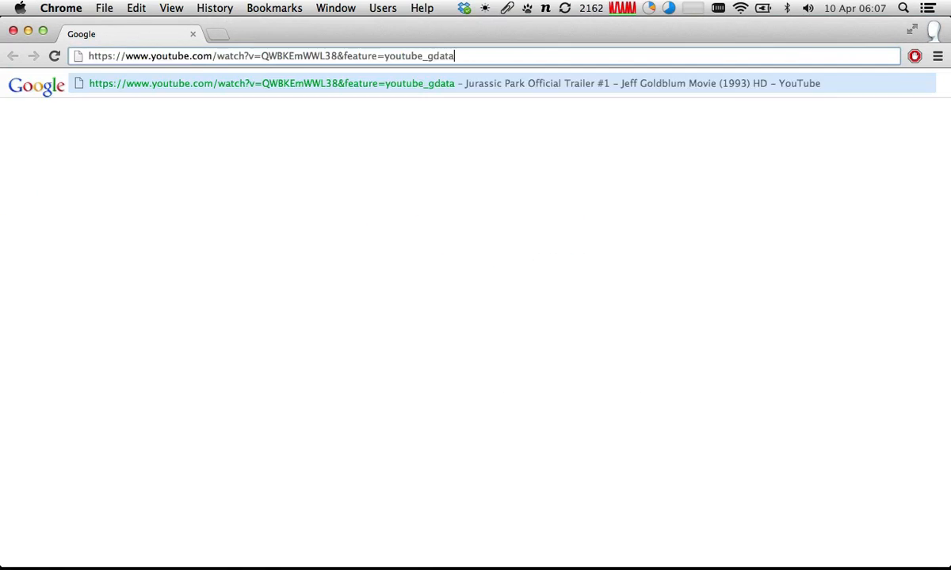
{"action": "key", "text": "super+Return"}
- Skip through the Jurassic Park trailer on YouTube to check its content, then close the video's tab
{"action": "left_click", "coordinate": [194, 34]}
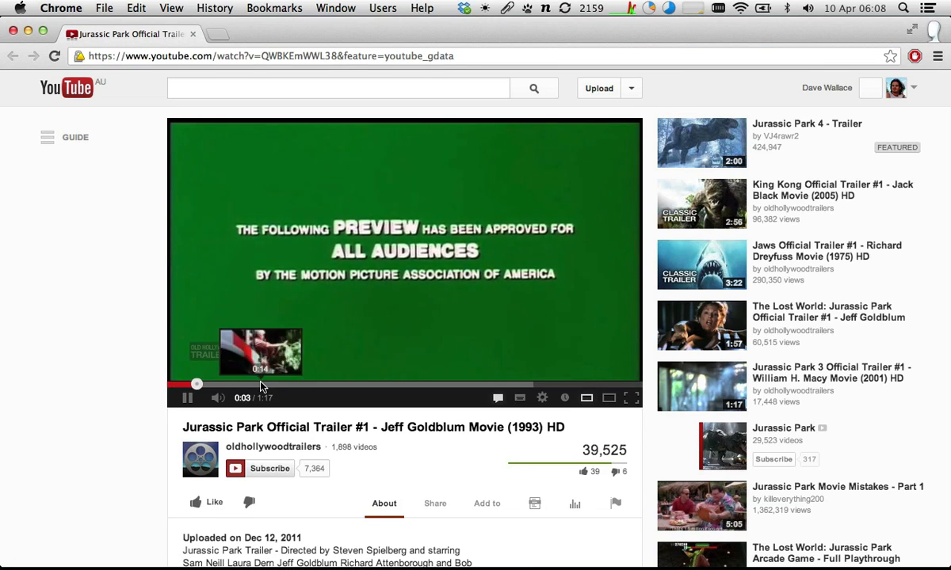
{"action": "left_click", "coordinate": [262, 385]}
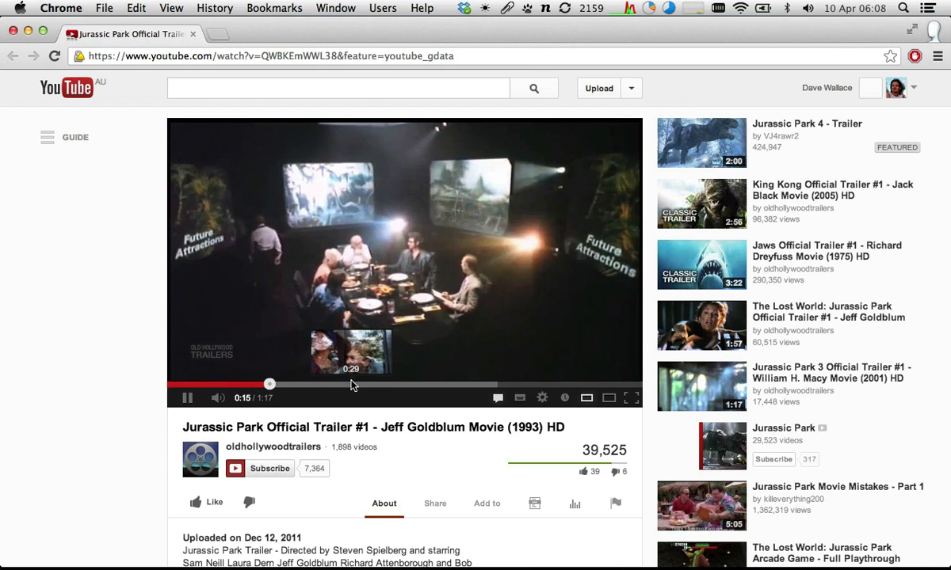
{"action": "left_click", "coordinate": [352, 385]}
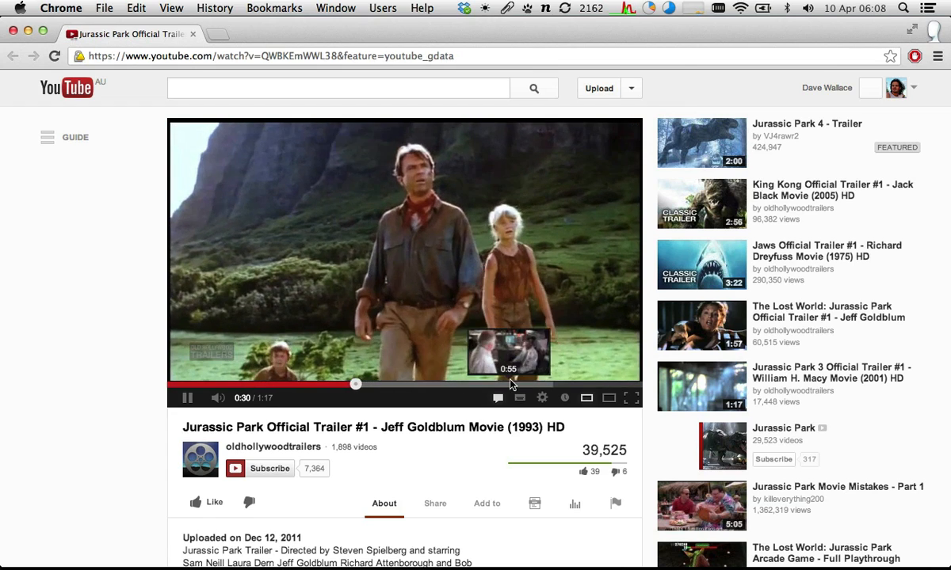
{"action": "left_click", "coordinate": [510, 385]}
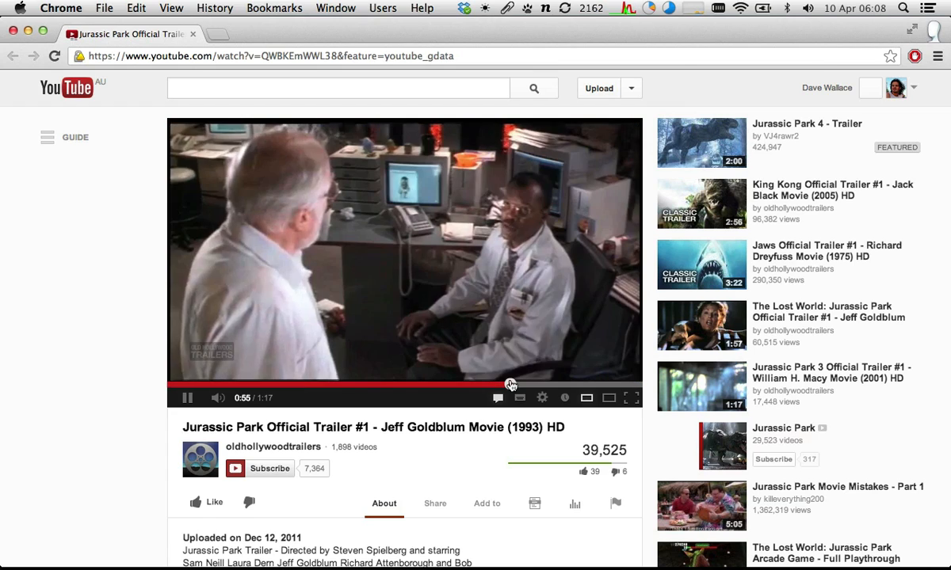
{"action": "left_click", "coordinate": [571, 385]}
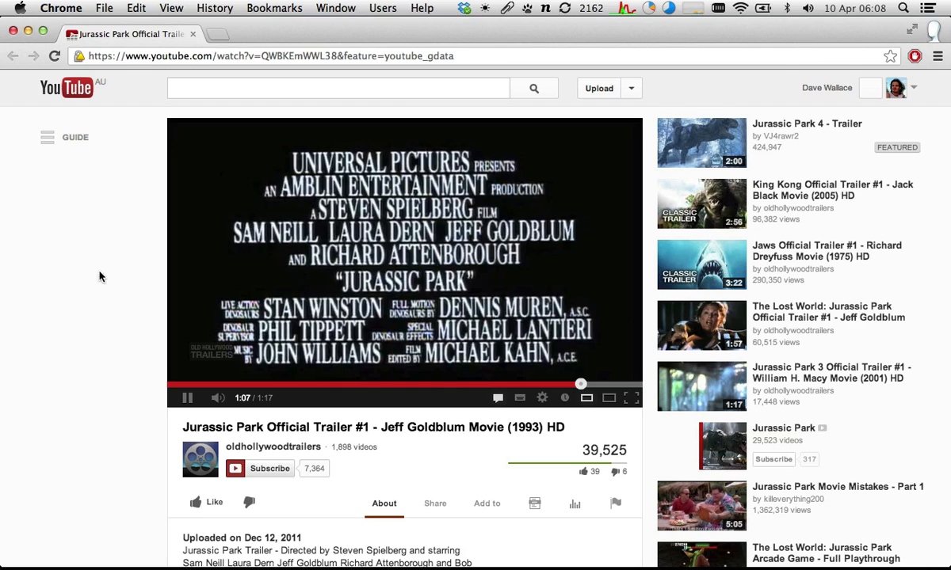
{"action": "key", "text": "super+w"}
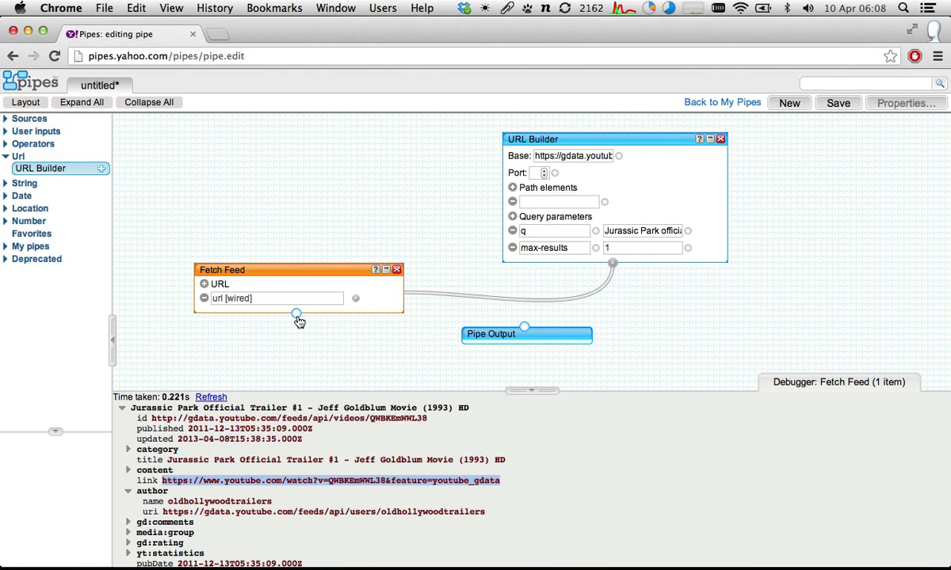
- Wire the Fetch Feed output to Pipe Output and save the pipe as Youtube movie trailer search
{"action": "left_click_drag", "start_coordinate": [296, 315], "coordinate": [529, 335]}
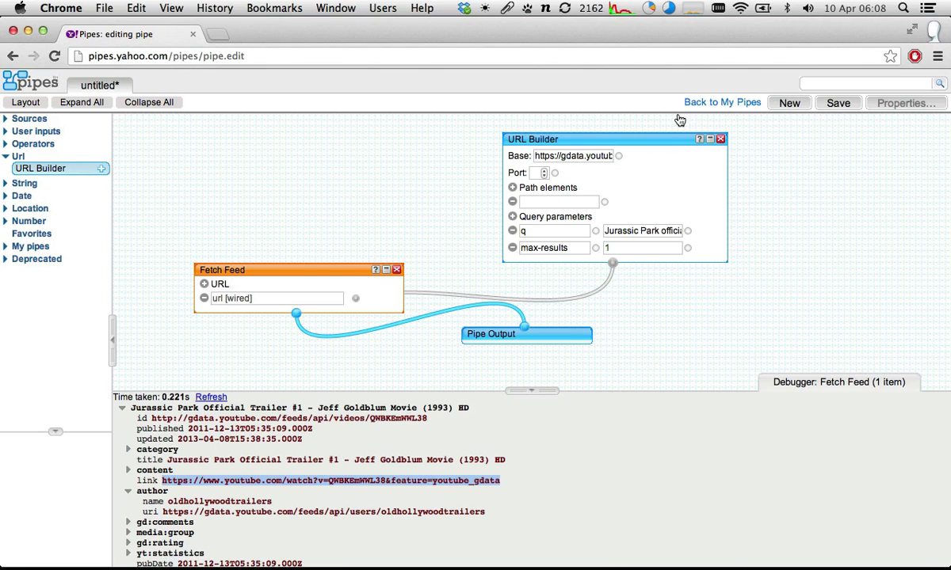
{"action": "left_click", "coordinate": [824, 106]}
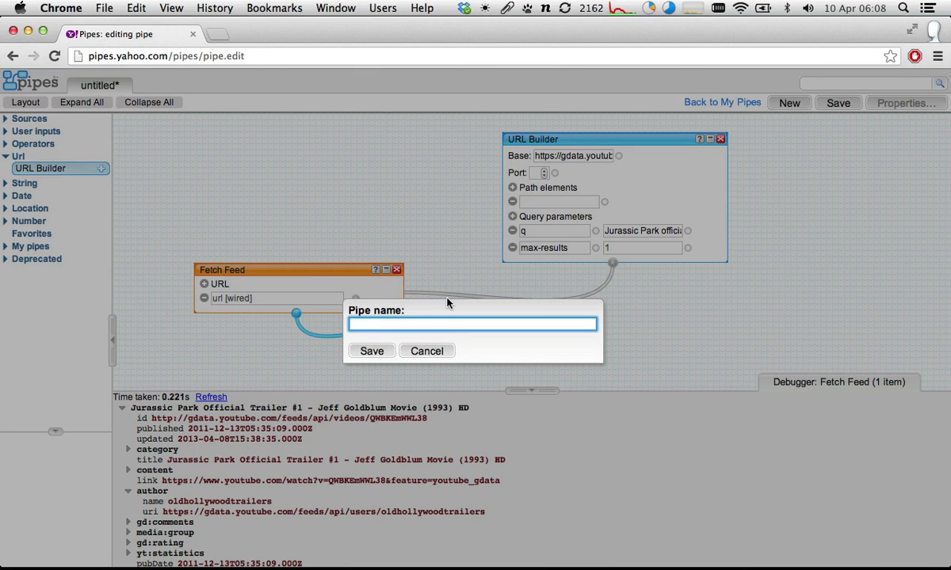
{"action": "type", "text": "Youtube trailer sea"}
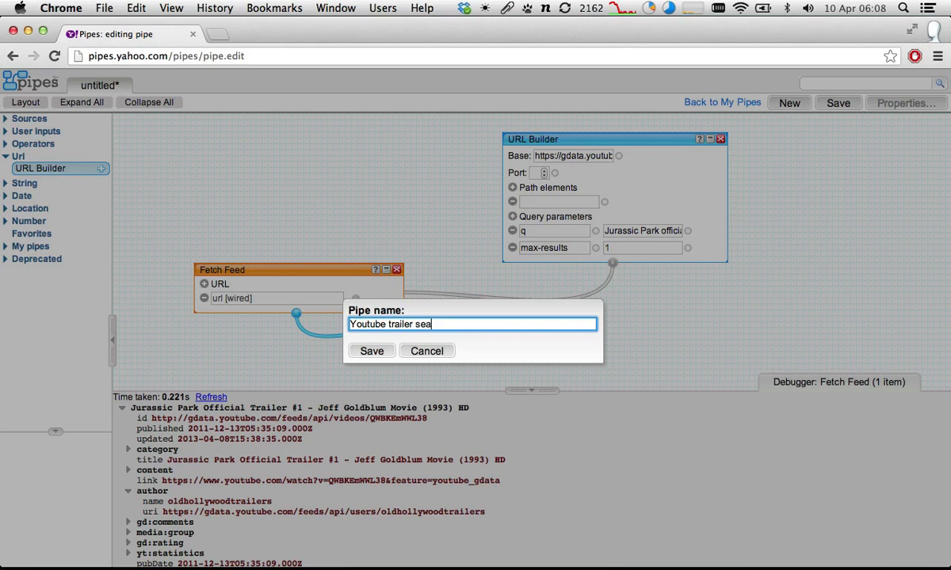
{"action": "type", "text": "rch"}
{"action": "left_click", "coordinate": [390, 324]}
{"action": "type", "text": "movie"}
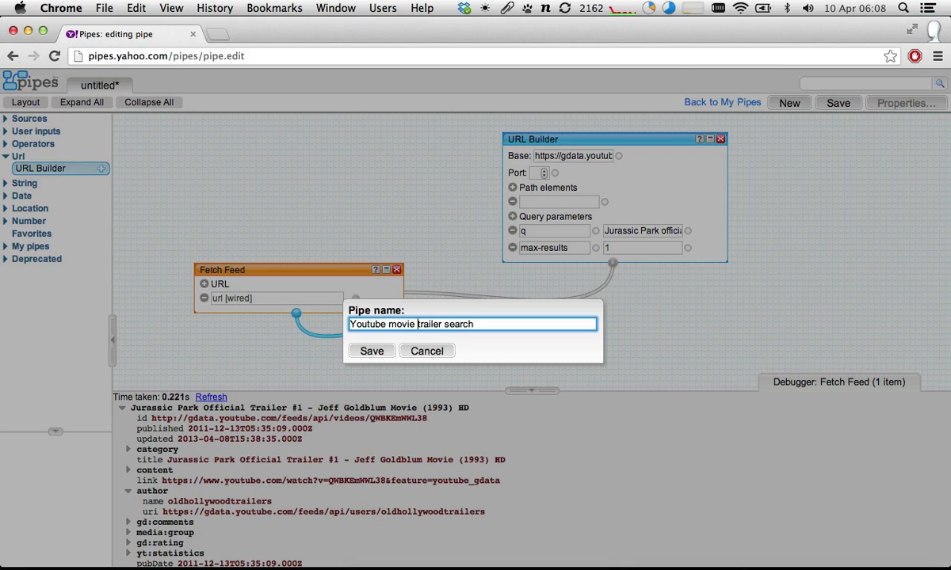
{"action": "left_click", "coordinate": [371, 351]}
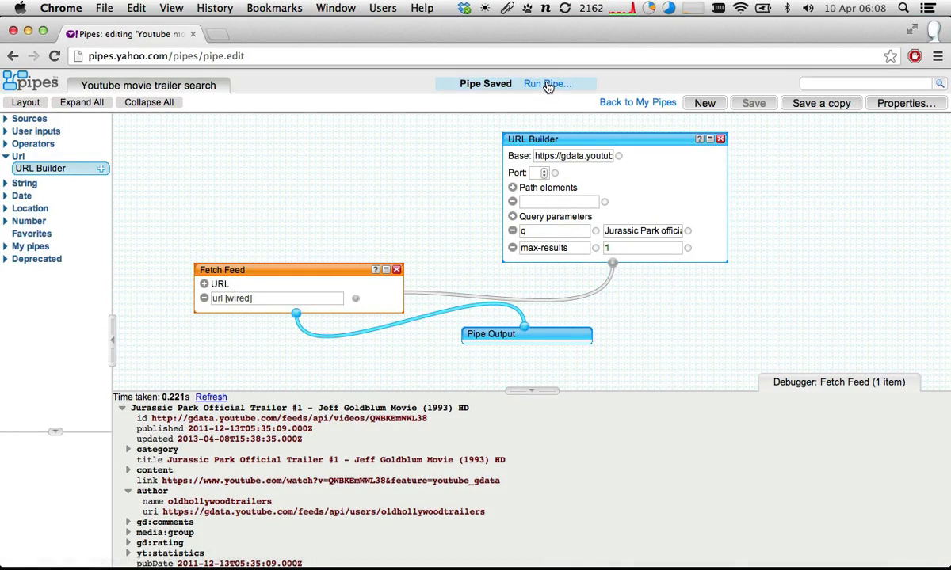
- Run the saved pipe, view its results as a list and check the trailer's link on YouTube before returning to the editor
{"action": "left_click", "coordinate": [547, 84]}
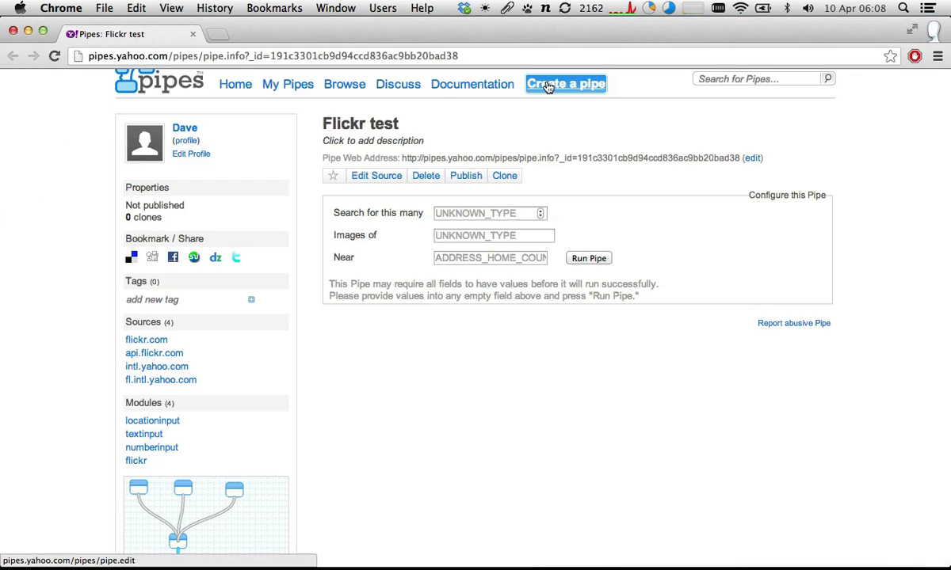
{"action": "key", "text": "super+w"}
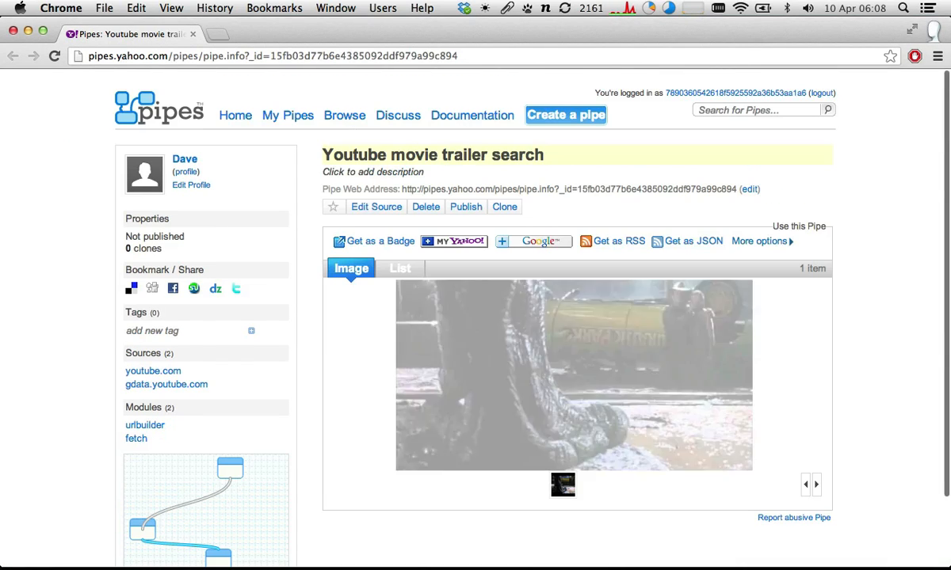
{"action": "left_click", "coordinate": [396, 269]}
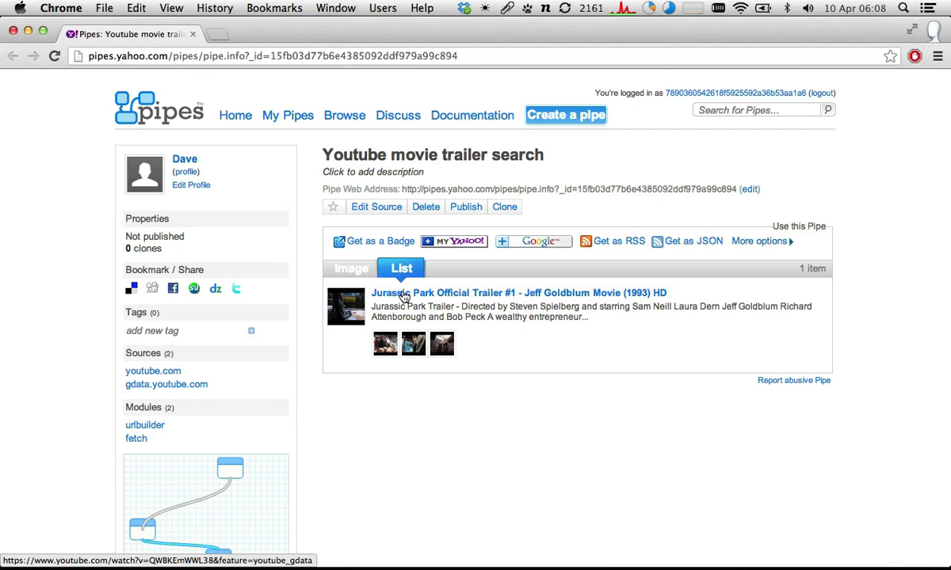
{"action": "left_click", "coordinate": [404, 294]}
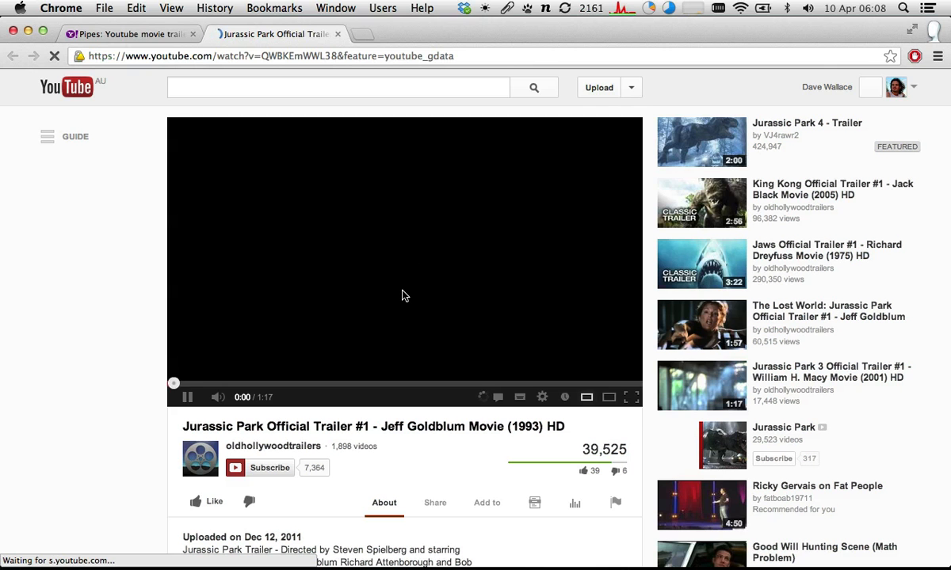
{"action": "key", "text": "super+w"}
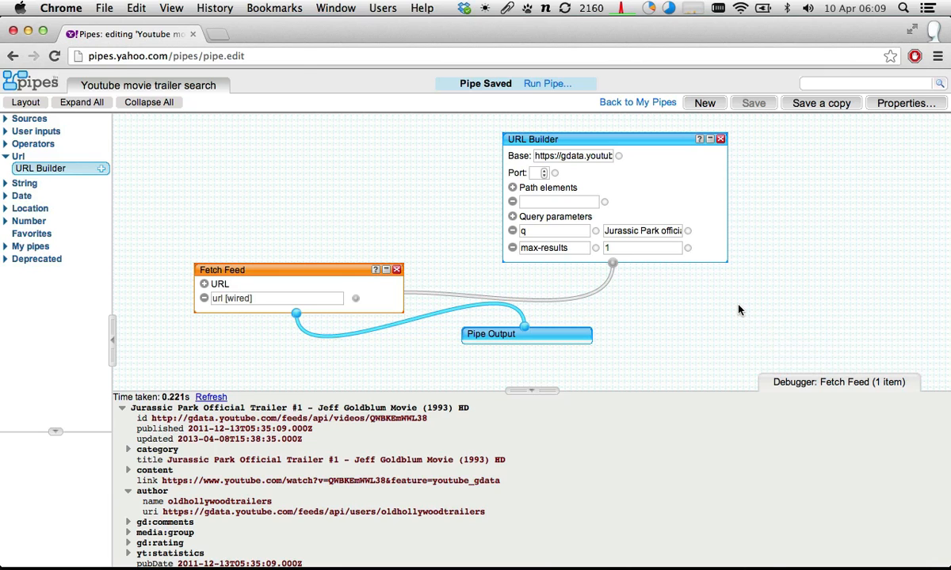
{"action": "left_click", "coordinate": [656, 232]}
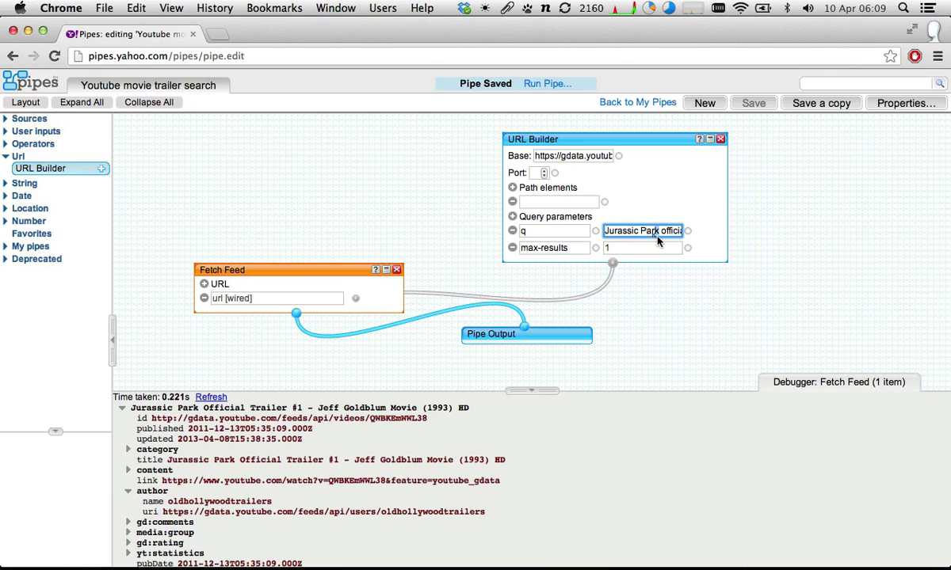
{"action": "key", "text": "BackSpace"}
{"action": "key", "text": "BackSpace"}
{"action": "type", "text": "k"}
{"action": "left_click", "coordinate": [211, 153]}
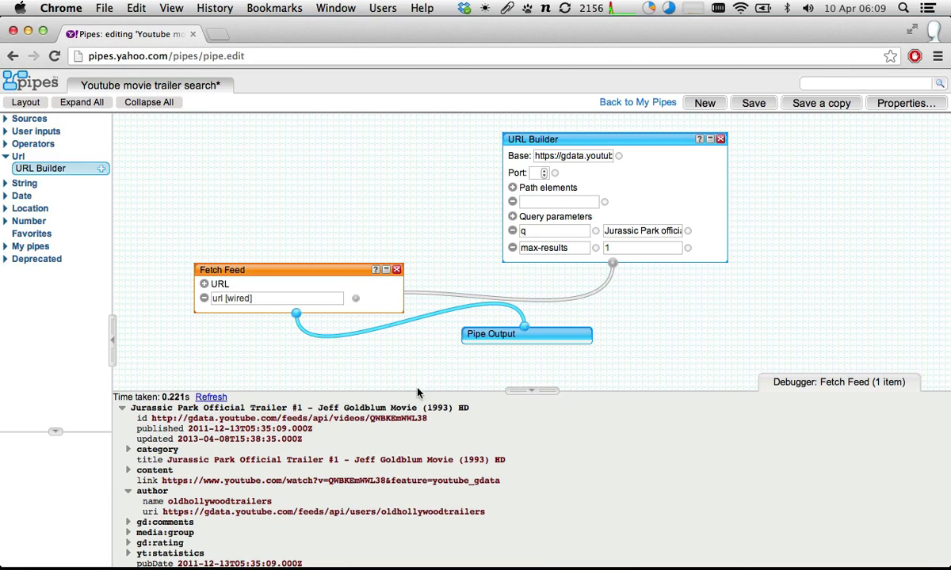
- Try repositioning Pipe Output and Fetch Feed beneath the URL Builder, and collapsing and expanding the modules
{"action": "left_click_drag", "start_coordinate": [499, 339], "coordinate": [378, 359]}
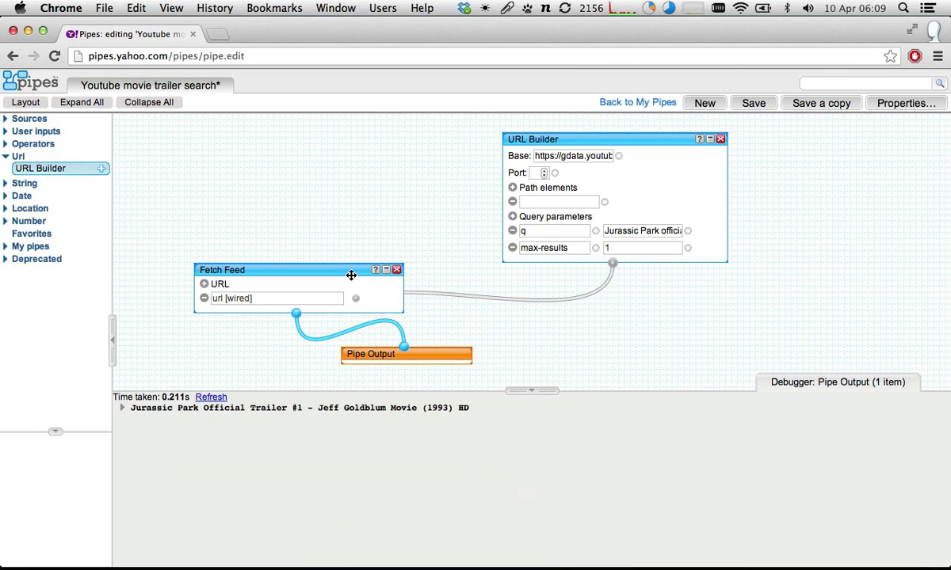
{"action": "left_click_drag", "start_coordinate": [353, 273], "coordinate": [545, 275]}
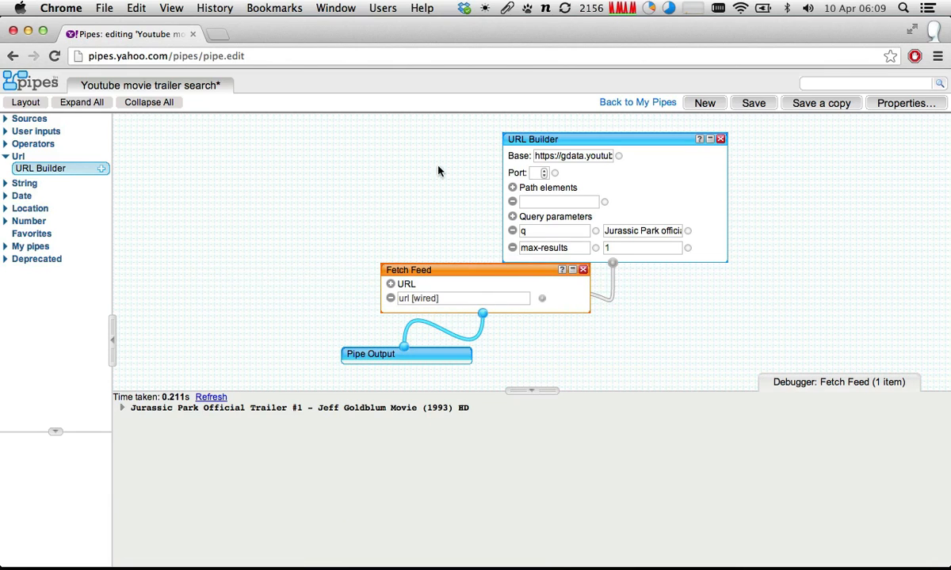
{"action": "left_click", "coordinate": [571, 271]}
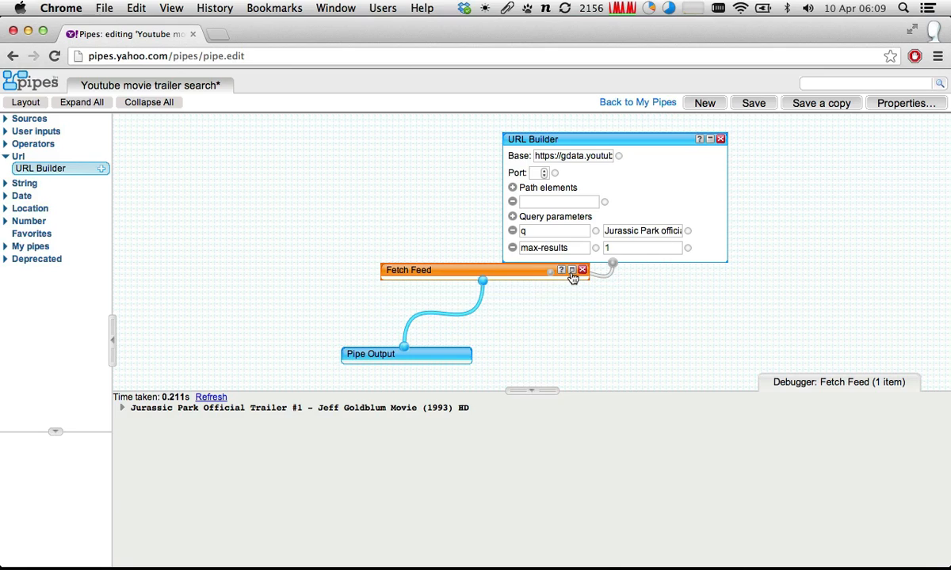
{"action": "left_click", "coordinate": [571, 271]}
{"action": "left_click", "coordinate": [571, 271]}
{"action": "left_click", "coordinate": [571, 271]}
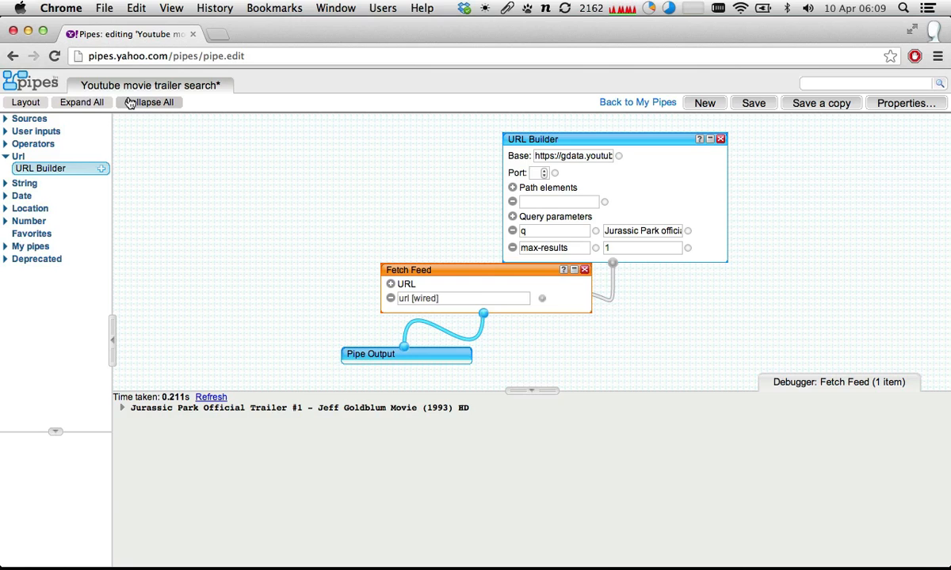
{"action": "left_click", "coordinate": [131, 104]}
{"action": "left_click", "coordinate": [87, 102]}
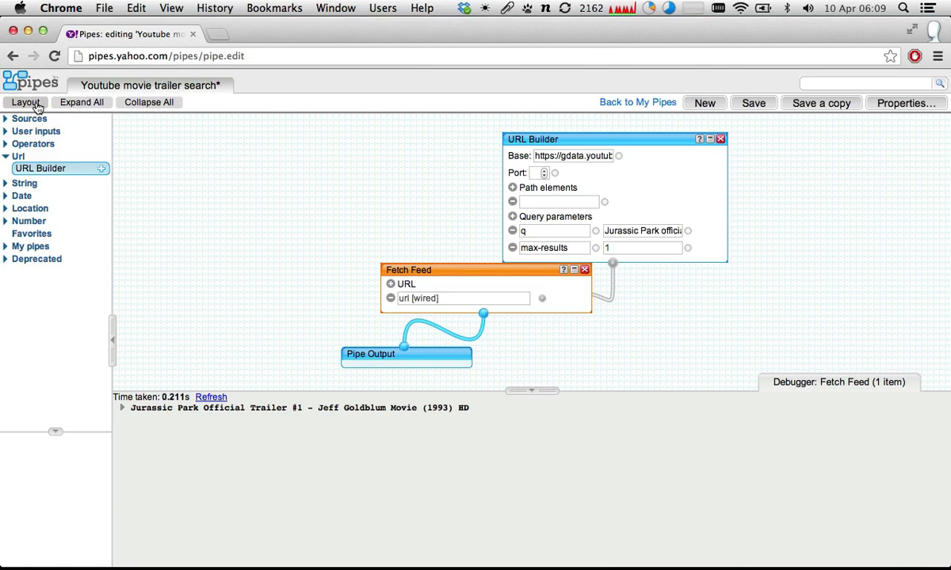
- Arrange the pipe's modules automatically with the Layout command and save the pipe
{"action": "left_click", "coordinate": [26, 103]}
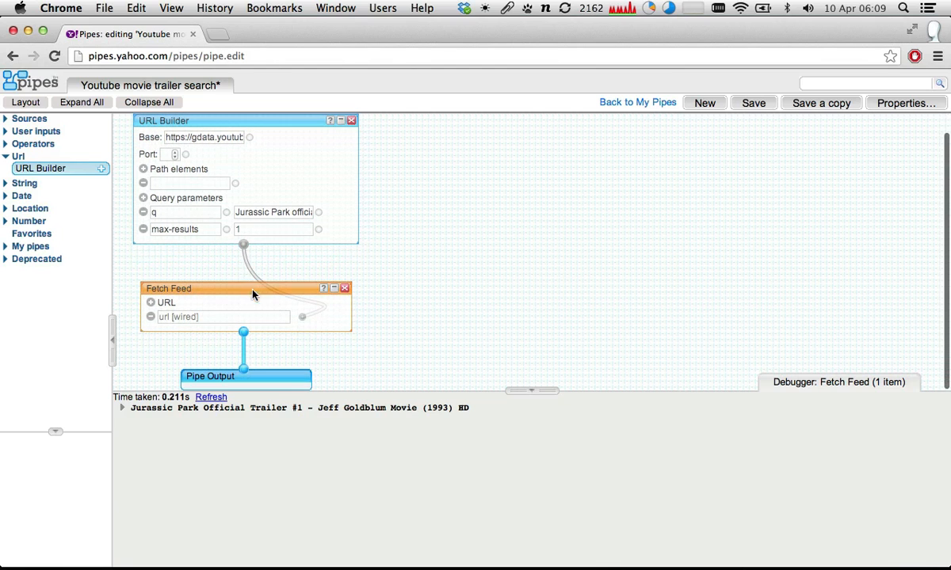
{"action": "left_click", "coordinate": [754, 104]}
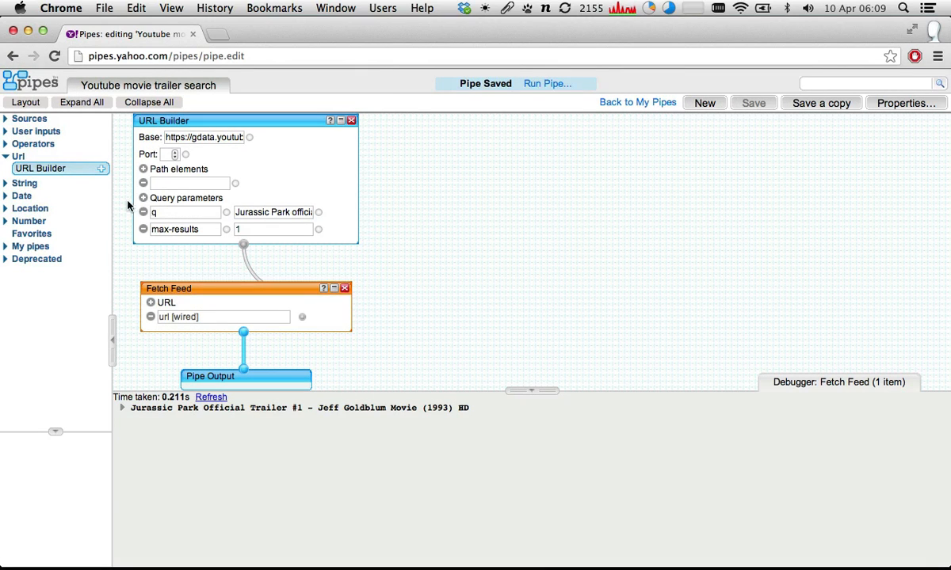
- Move the URL Builder and Fetch Feed modules slightly lower on the canvas
{"action": "left_click", "coordinate": [207, 122]}
{"action": "left_click_drag", "start_coordinate": [207, 122], "coordinate": [207, 144]}
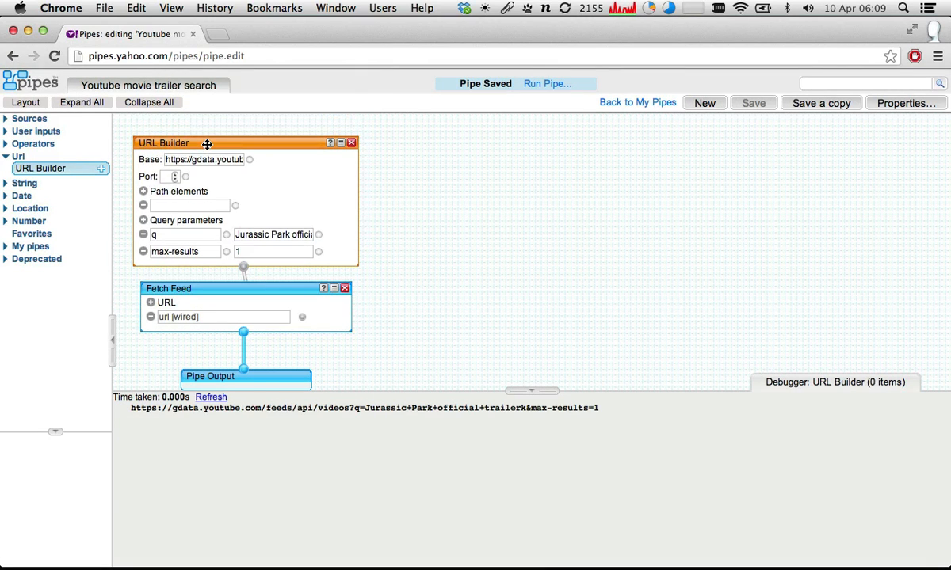
{"action": "left_click_drag", "start_coordinate": [255, 291], "coordinate": [260, 315]}
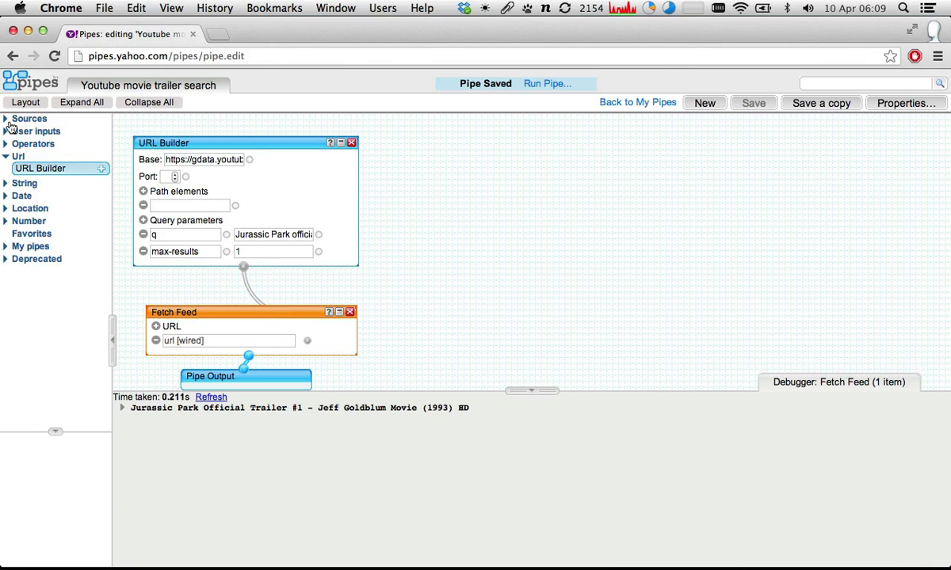
- Add a Text Input module beside the URL Builder and name it movie_title
{"action": "left_click", "coordinate": [8, 132]}
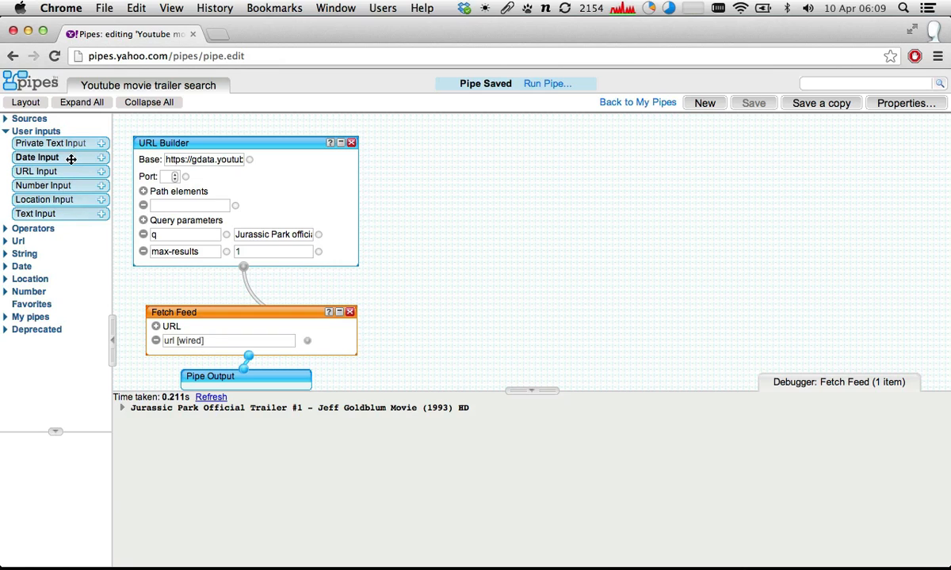
{"action": "left_click_drag", "start_coordinate": [50, 215], "coordinate": [480, 127]}
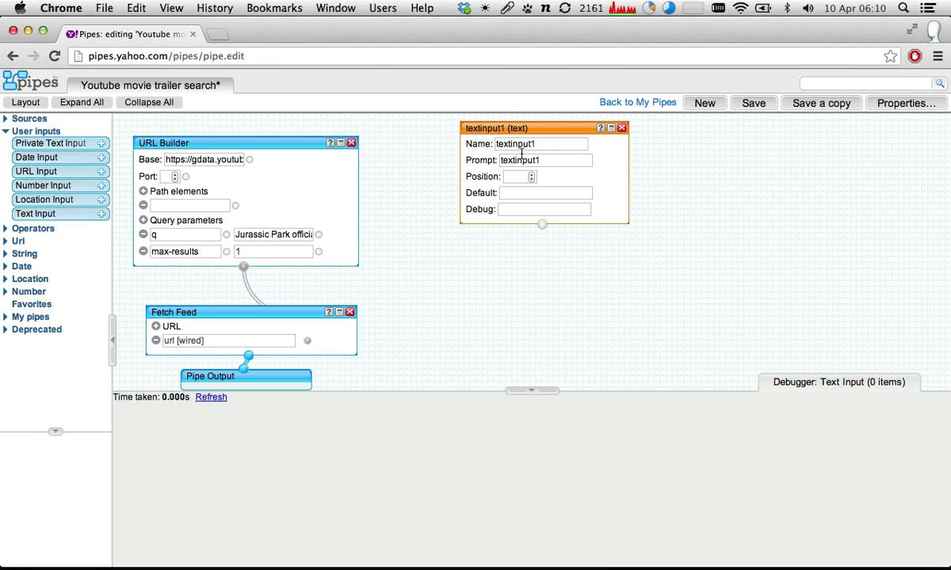
{"action": "double_click", "coordinate": [519, 143]}
{"action": "type", "text": "mo"}
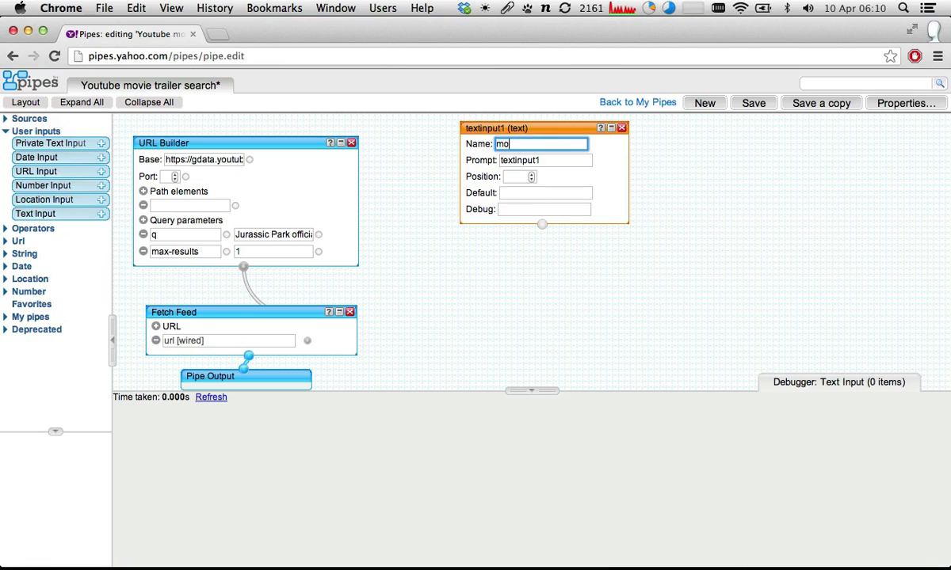
{"action": "type", "text": "vie_t"}
{"action": "key", "text": "Tab"}
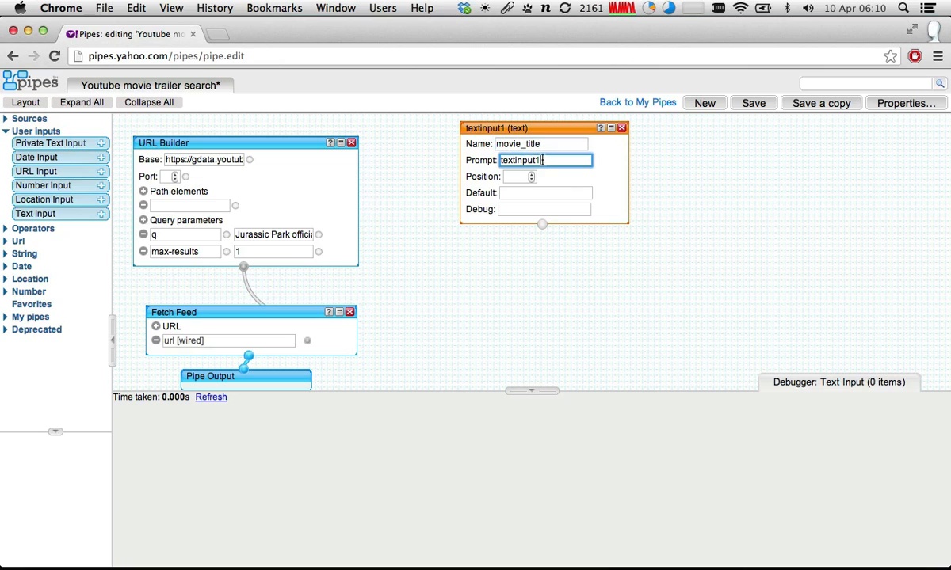
- Set the text input's prompt to Movie title and its position to 1
{"action": "type", "text": "Movie "}
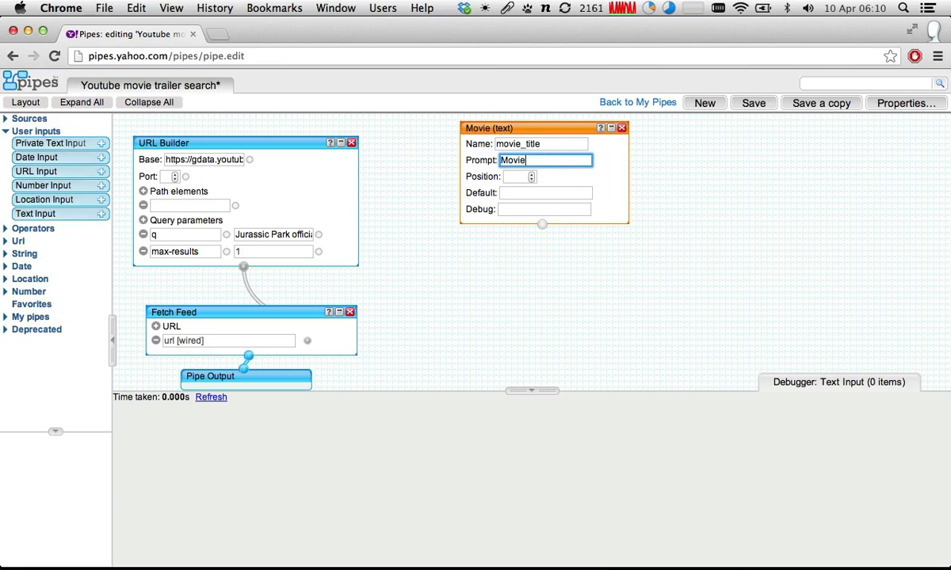
{"action": "type", "text": "title"}
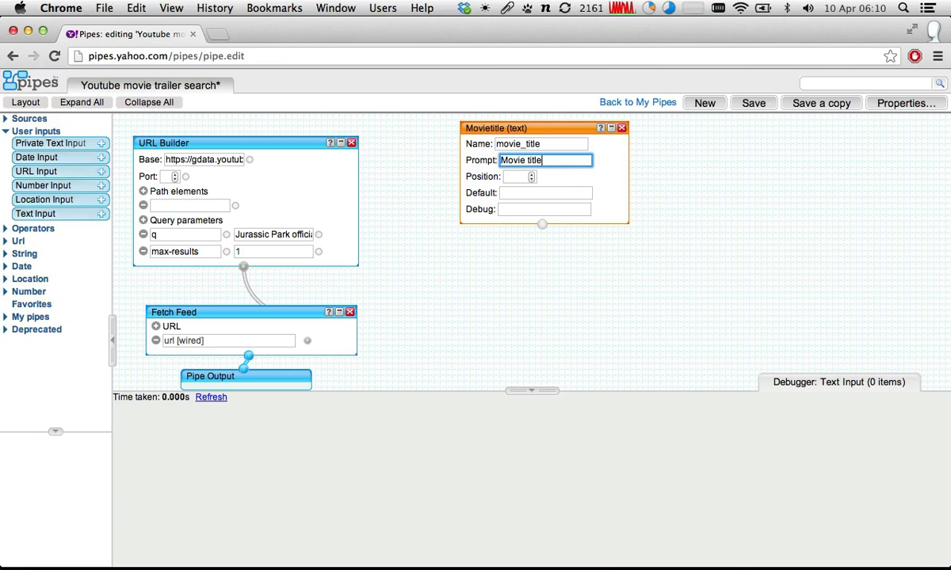
{"action": "left_click", "coordinate": [519, 176]}
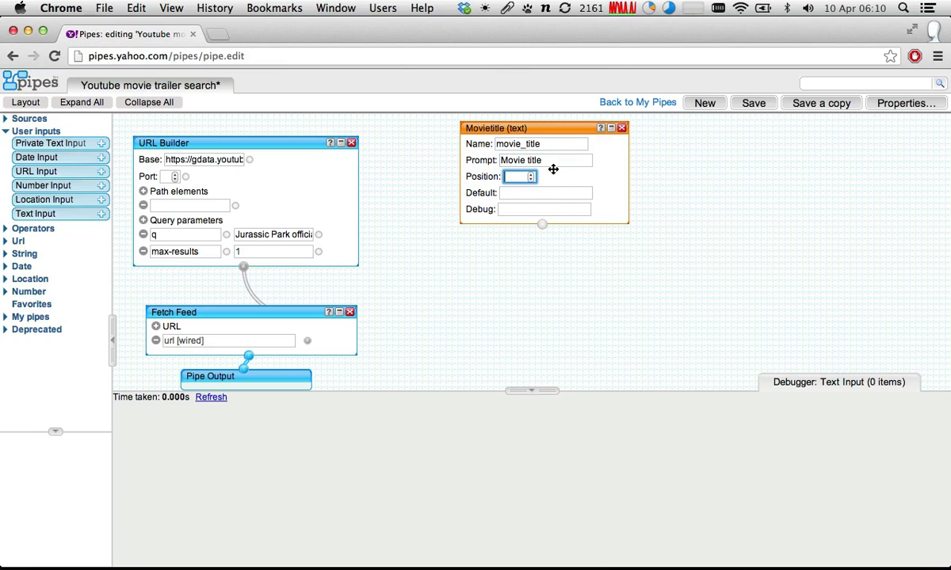
{"action": "type", "text": "1"}
{"action": "left_click", "coordinate": [511, 193]}
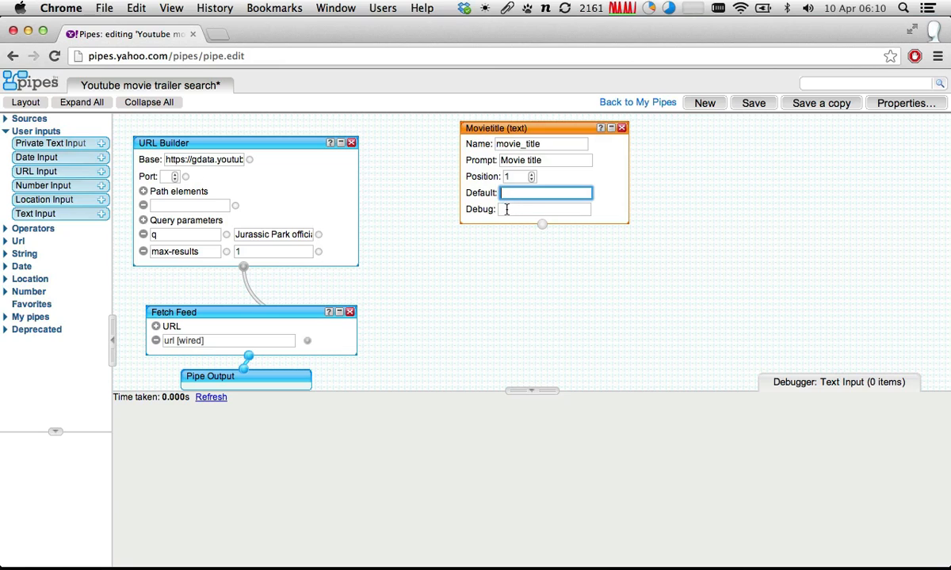
- Set the movie title input's debug value to Jurassic Park
{"action": "left_click", "coordinate": [506, 209]}
{"action": "type", "text": "J"}
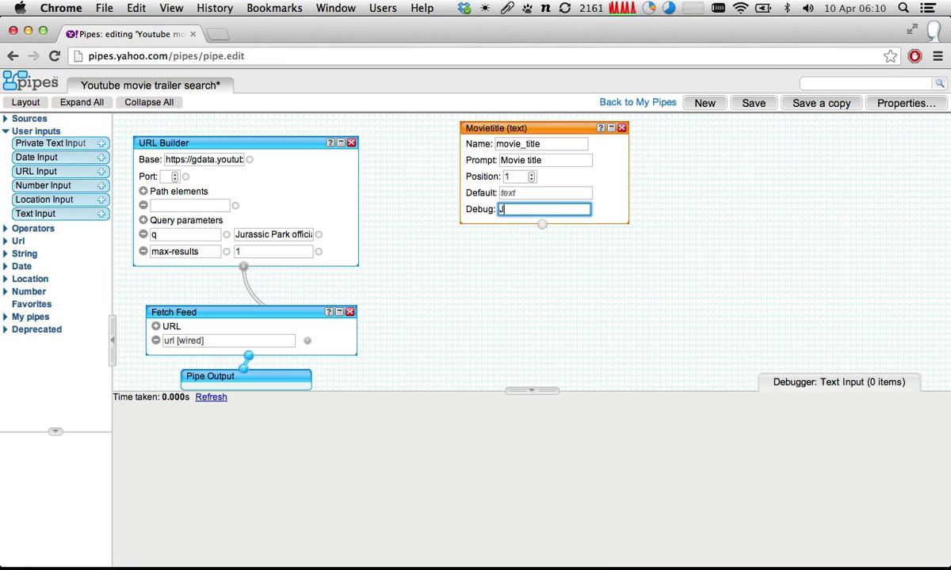
{"action": "type", "text": "urassic Park"}
- Reposition the text input and URL Builder modules, and wire the movie title input to the value of the q parameter
{"action": "left_click_drag", "start_coordinate": [522, 128], "coordinate": [606, 148]}
{"action": "left_click_drag", "start_coordinate": [277, 142], "coordinate": [293, 144]}
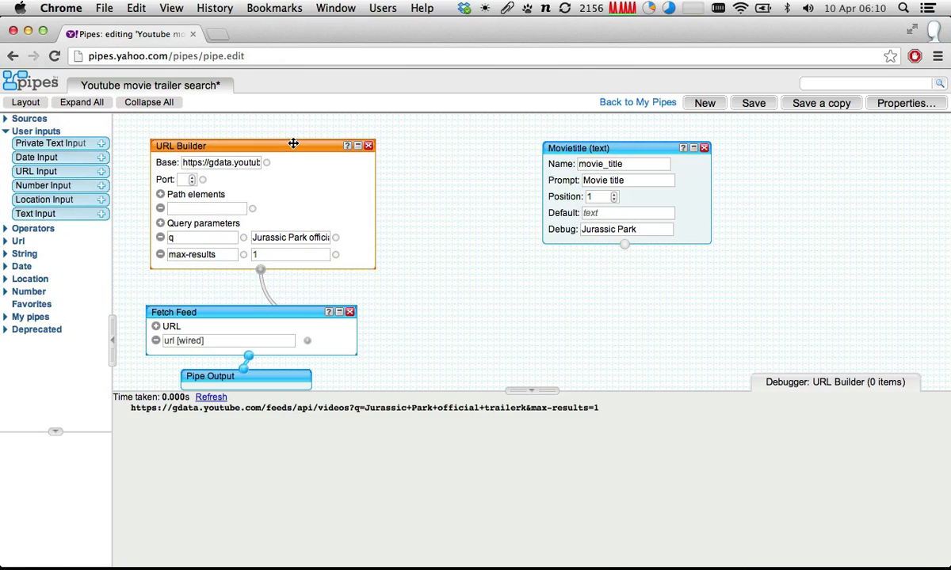
{"action": "left_click", "coordinate": [626, 145]}
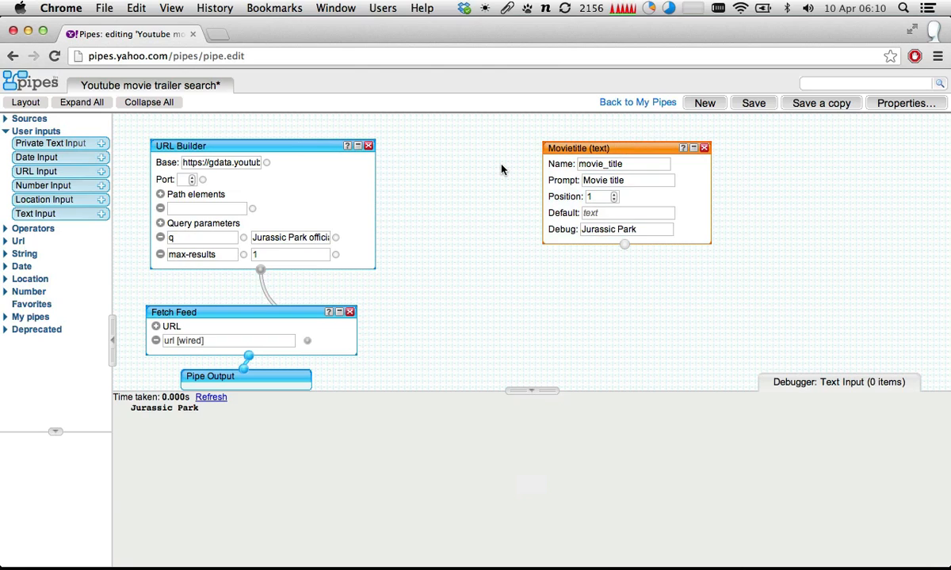
{"action": "left_click_drag", "start_coordinate": [625, 244], "coordinate": [339, 237]}
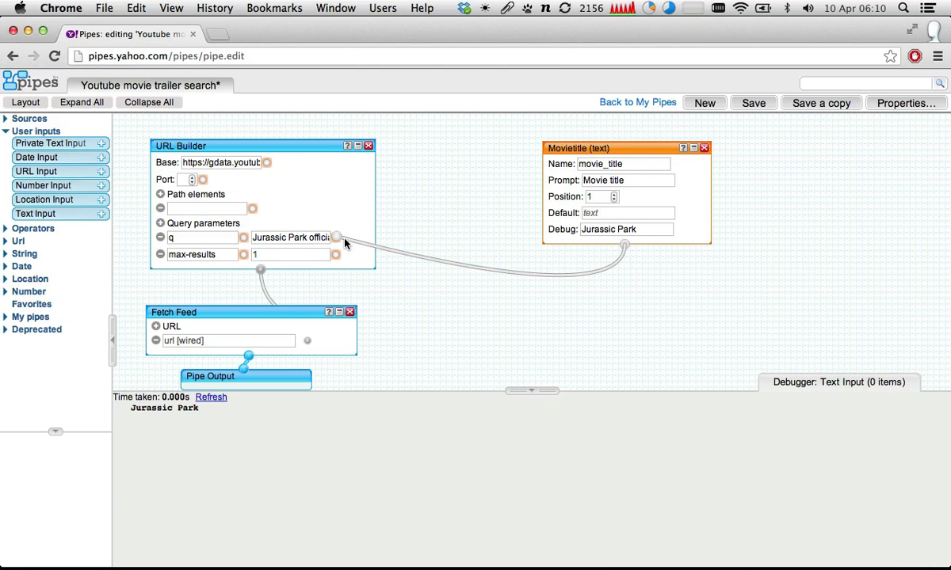
- Examine the debugger output of the URL Builder and Fetch Feed modules, refreshing the fetched feed
{"action": "left_click", "coordinate": [272, 145]}
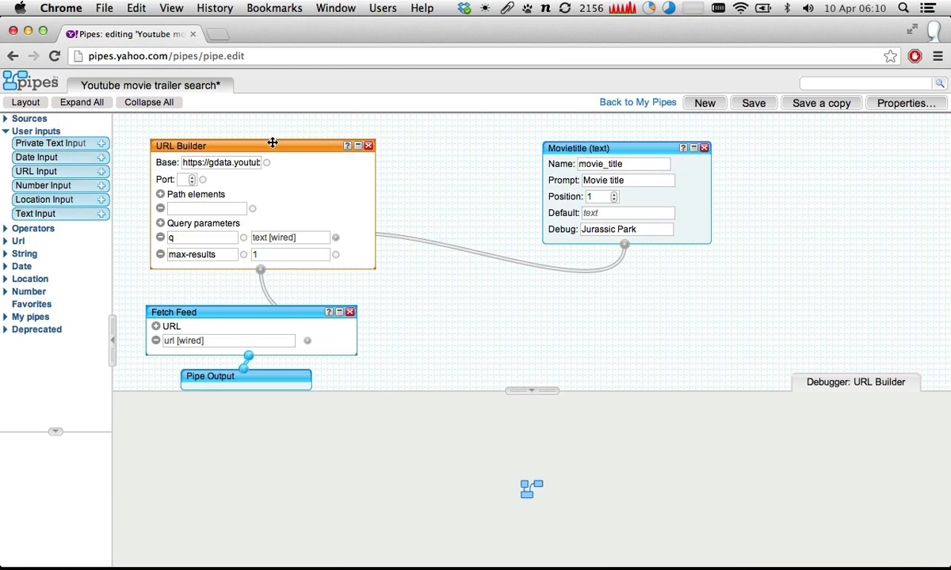
{"action": "left_click", "coordinate": [294, 339]}
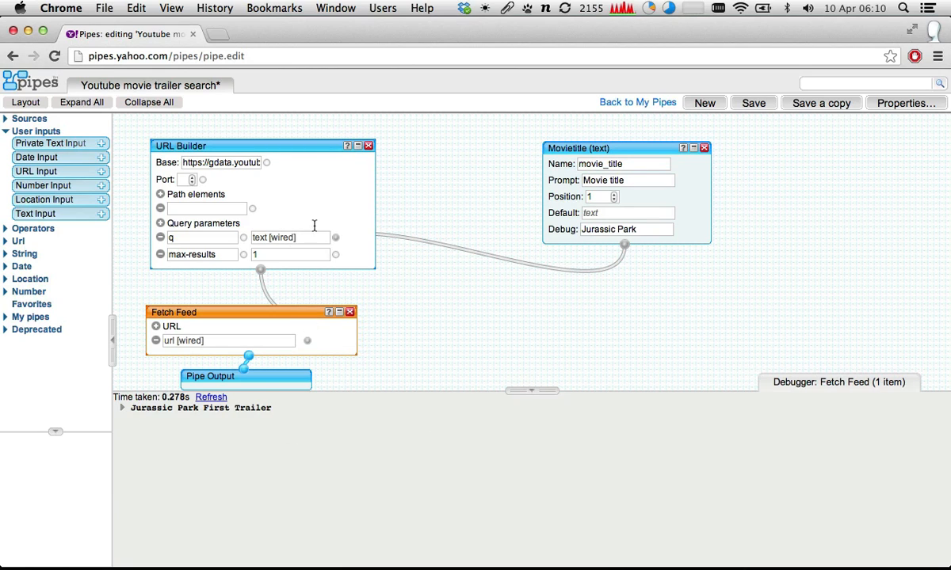
{"action": "left_click", "coordinate": [316, 146]}
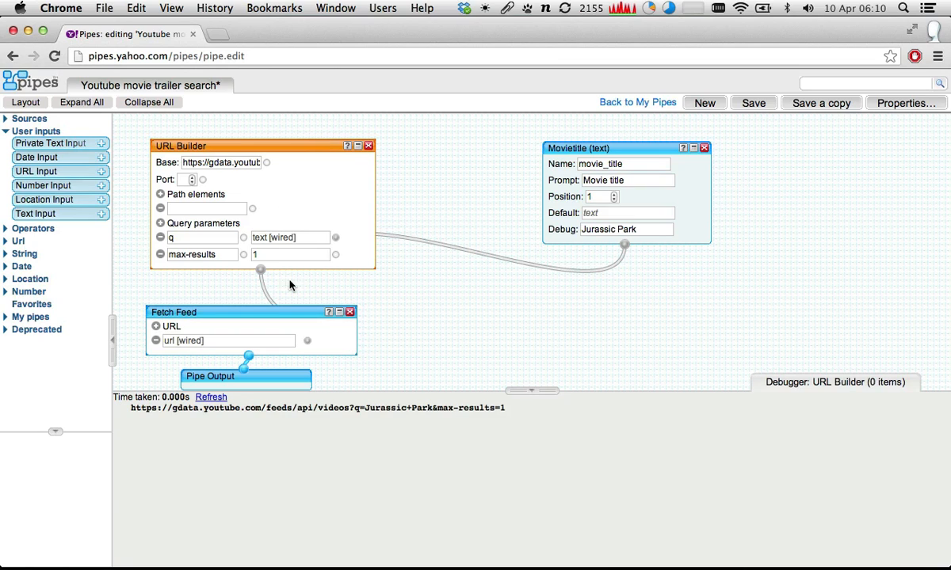
{"action": "left_click", "coordinate": [295, 306]}
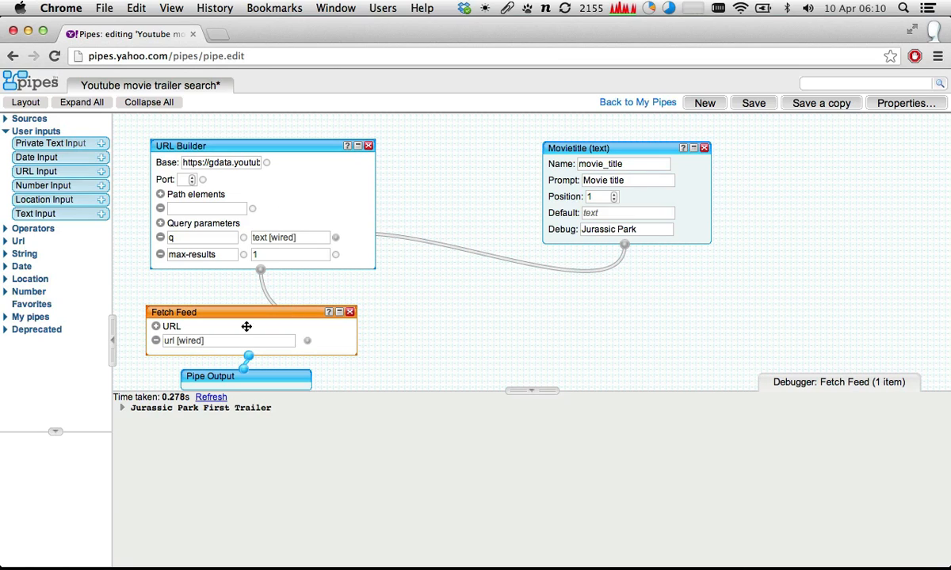
{"action": "left_click", "coordinate": [219, 399]}
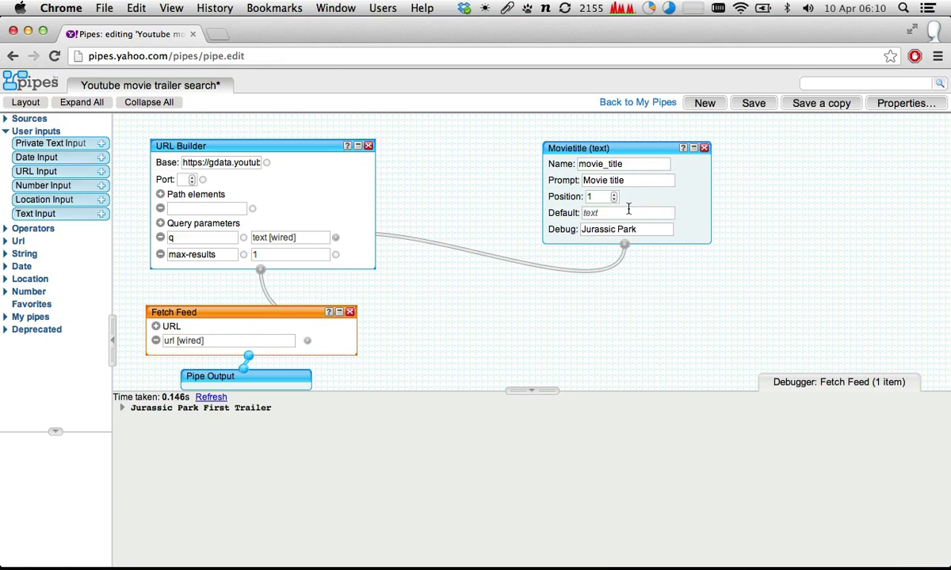
- Add a String Builder module below the movie title input and wire that input into its first string
{"action": "left_click", "coordinate": [5, 119]}
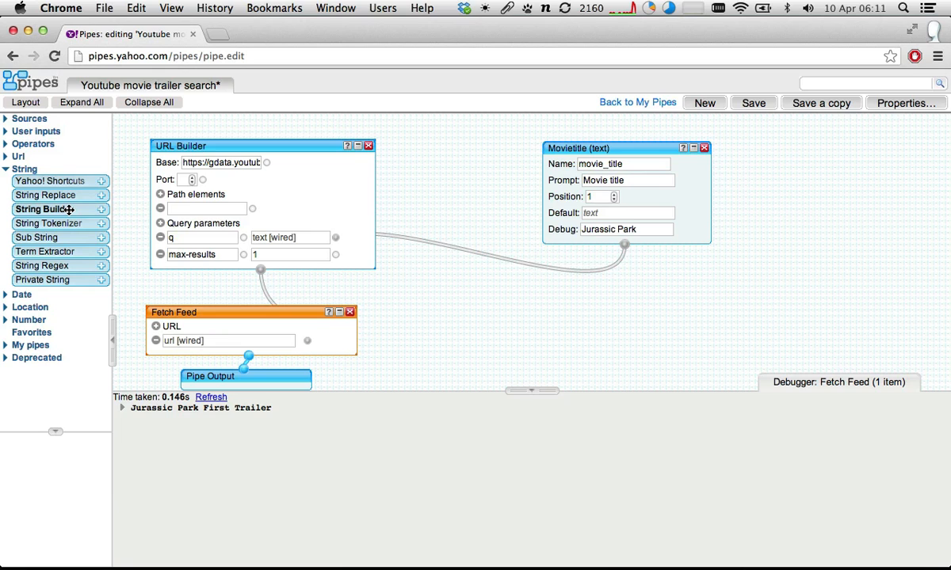
{"action": "left_click_drag", "start_coordinate": [62, 209], "coordinate": [678, 298]}
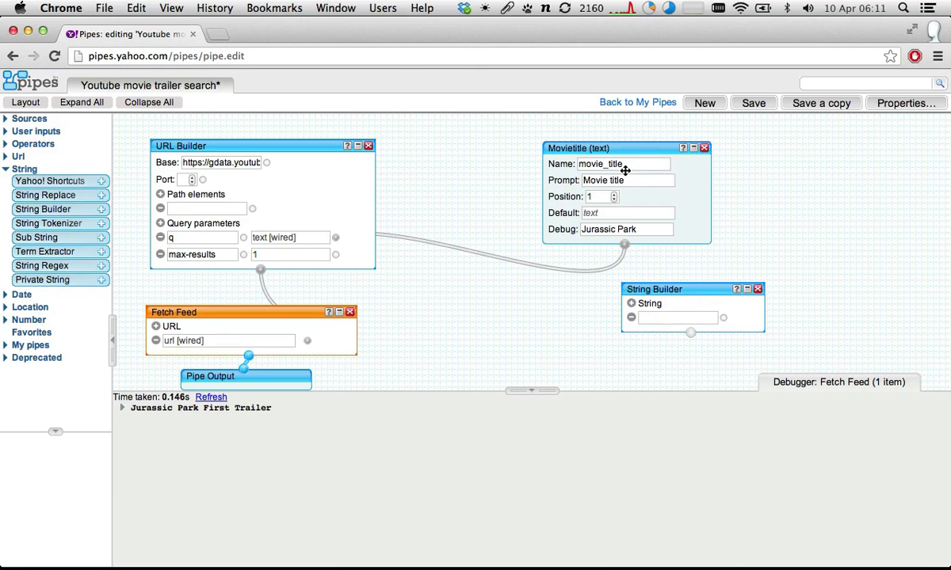
{"action": "left_click_drag", "start_coordinate": [621, 147], "coordinate": [549, 139]}
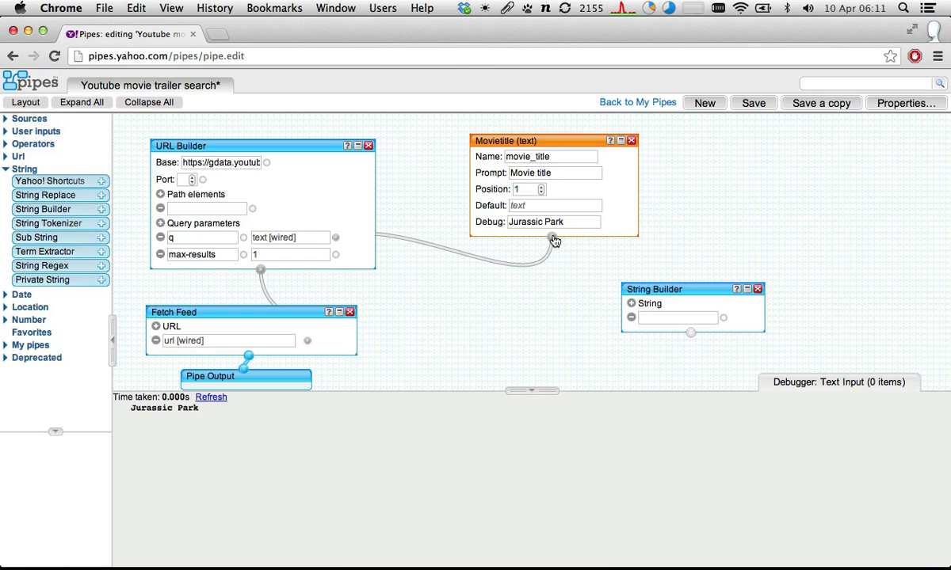
{"action": "left_click_drag", "start_coordinate": [552, 238], "coordinate": [723, 315]}
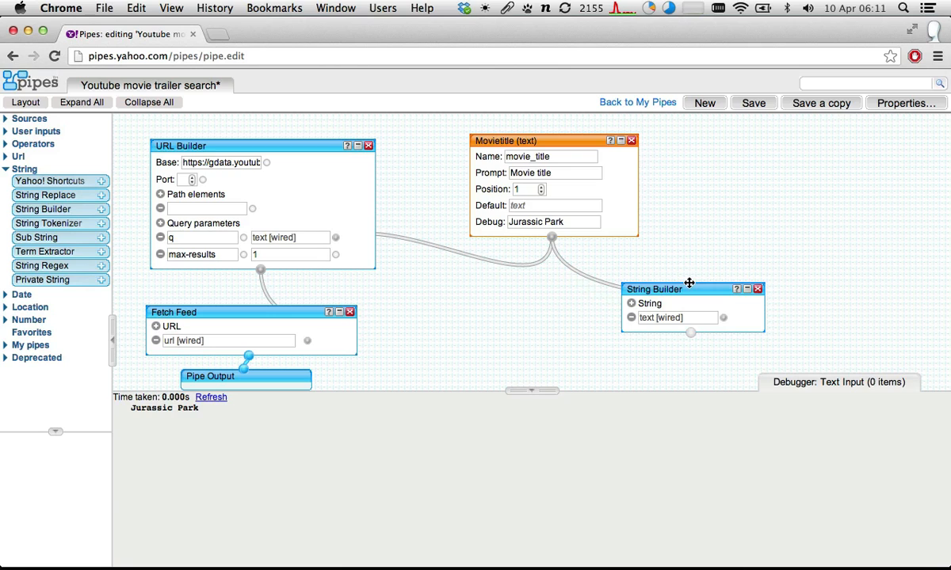
{"action": "left_click_drag", "start_coordinate": [689, 282], "coordinate": [676, 272]}
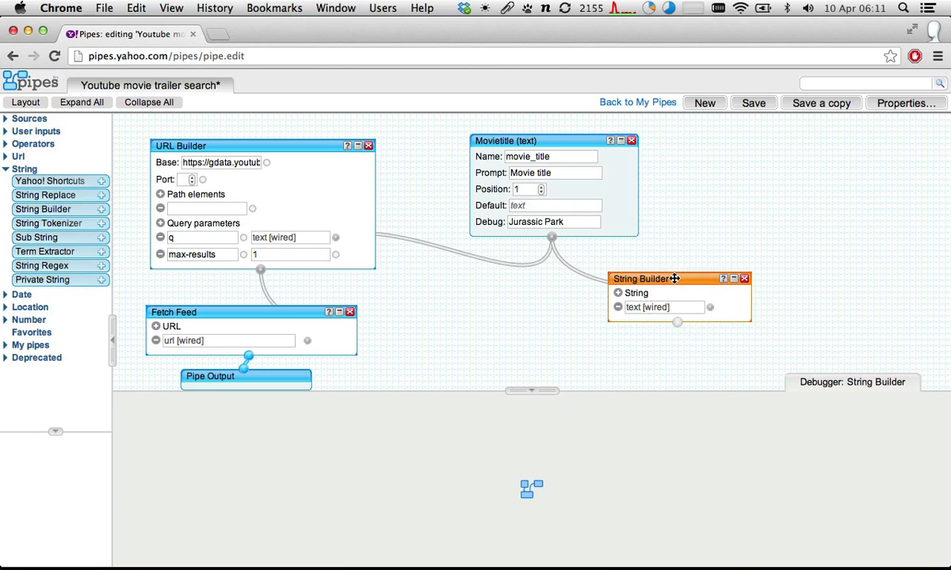
- Add a second string reading "official trailer" with a leading space to the String Builder and refresh its debugger output
{"action": "left_click", "coordinate": [619, 293]}
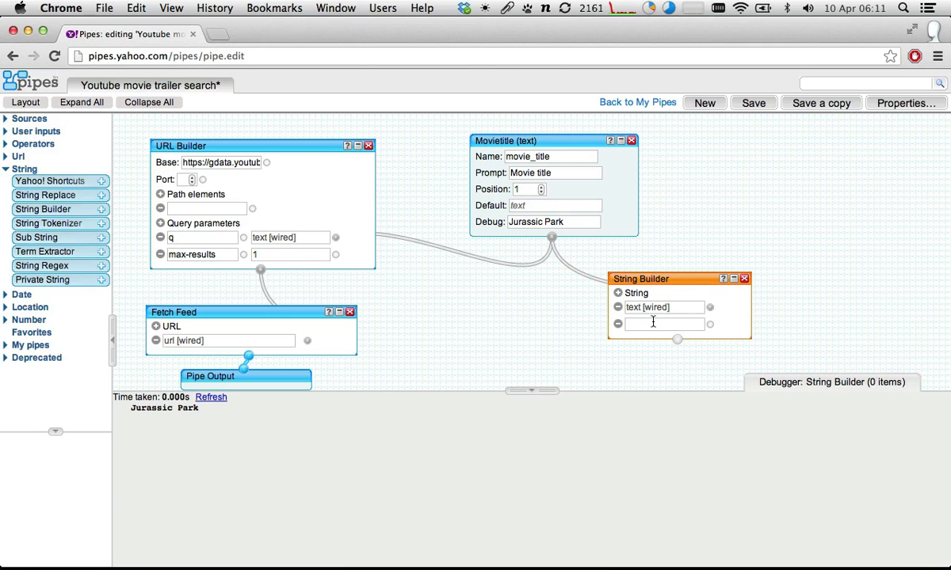
{"action": "left_click", "coordinate": [653, 322]}
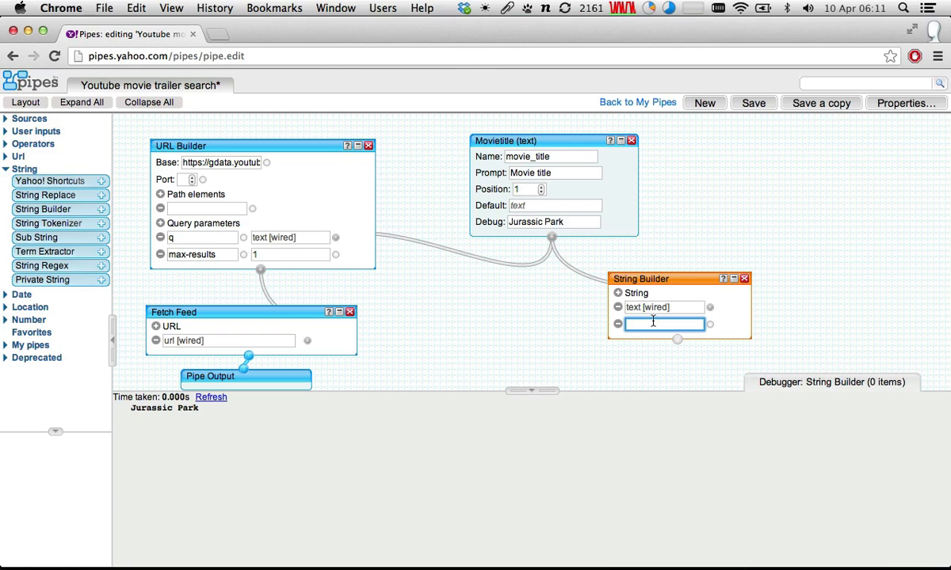
{"action": "type", "text": "official trailer"}
{"action": "left_click", "coordinate": [202, 399]}
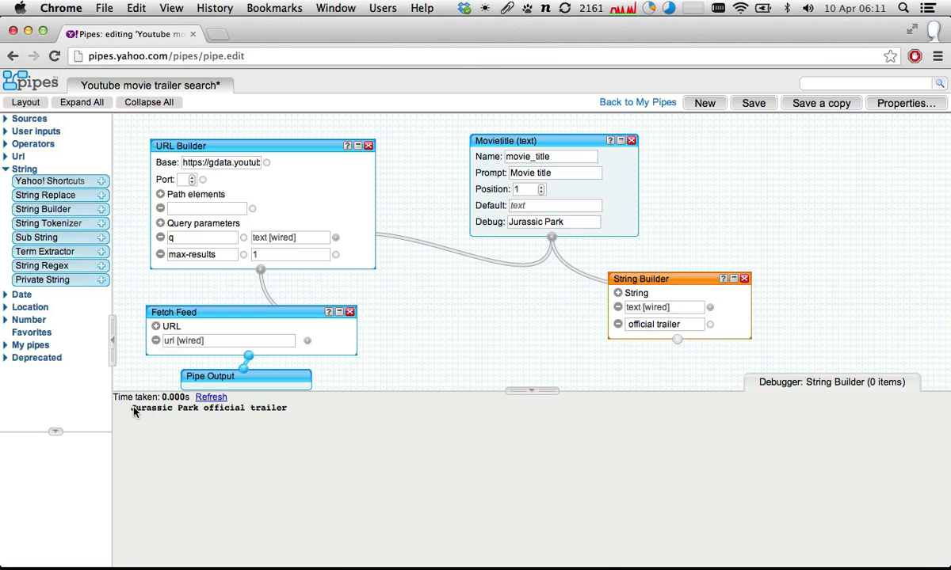
- Set the movie title input's debug value to "Shutter Island" and refresh the String Builder's debugger output
{"action": "left_click", "coordinate": [538, 222]}
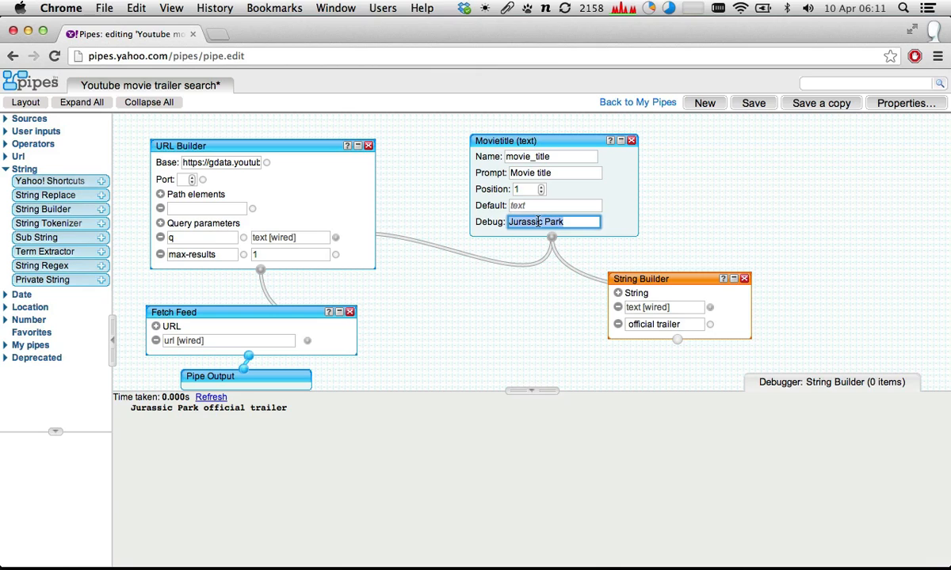
{"action": "type", "text": "Shutter Island"}
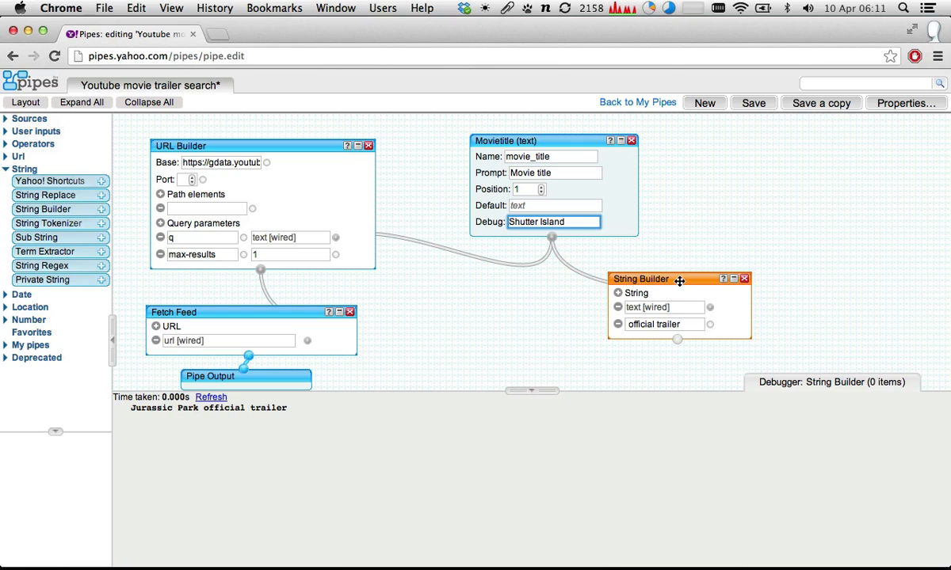
{"action": "left_click", "coordinate": [641, 261]}
{"action": "left_click", "coordinate": [212, 398]}
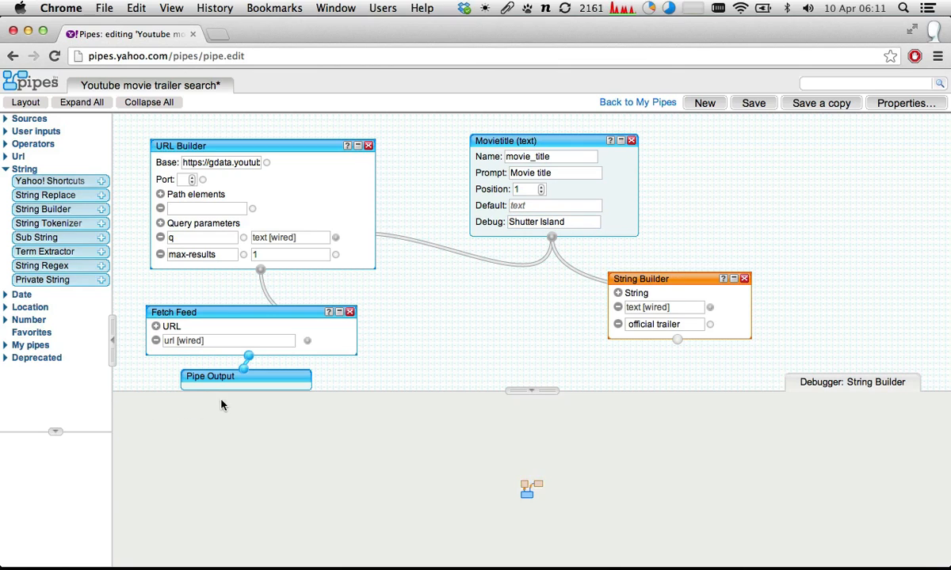
{"action": "left_click_drag", "start_coordinate": [139, 411], "coordinate": [295, 419]}
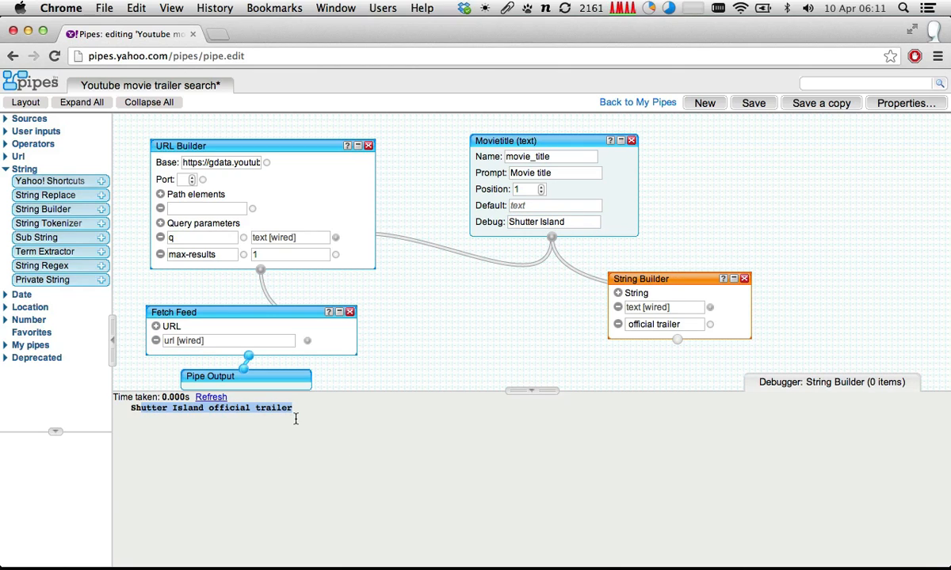
- Set the movie title input's debug value to "Jurassic Park" and wire the String Builder's output to the q parameter's value in place of the direct wire
{"action": "triple_click", "coordinate": [580, 222]}
{"action": "type", "text": "Juras"}
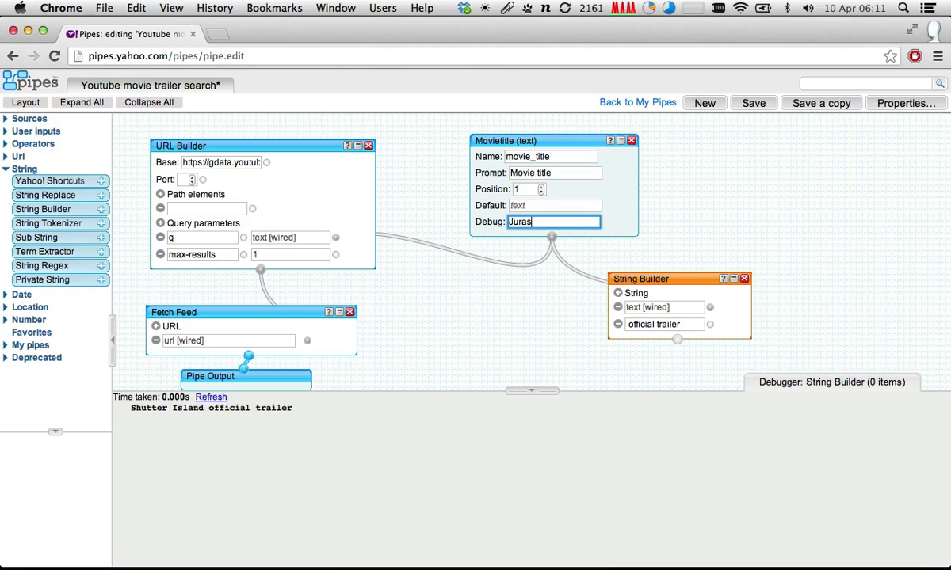
{"action": "type", "text": "sic Park"}
{"action": "left_click_drag", "start_coordinate": [677, 339], "coordinate": [450, 252]}
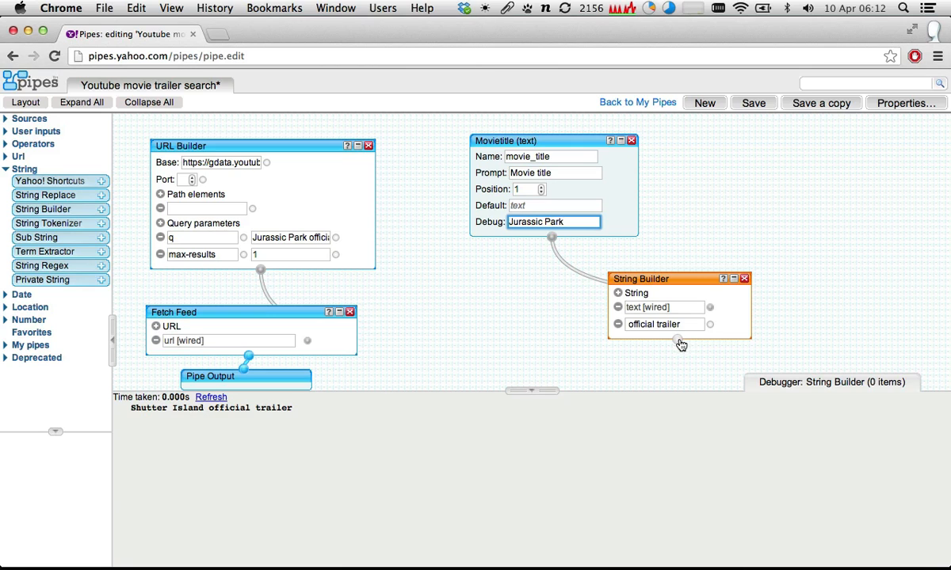
{"action": "left_click_drag", "start_coordinate": [677, 339], "coordinate": [336, 237]}
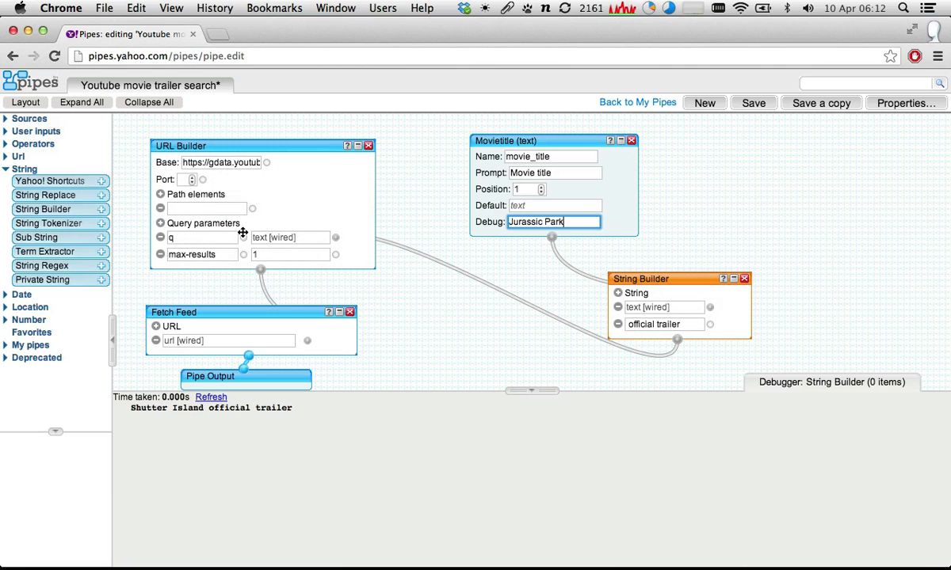
- Examine the debugger output of the URL Builder and Fetch Feed modules for the newly wired search string
{"action": "left_click", "coordinate": [259, 147]}
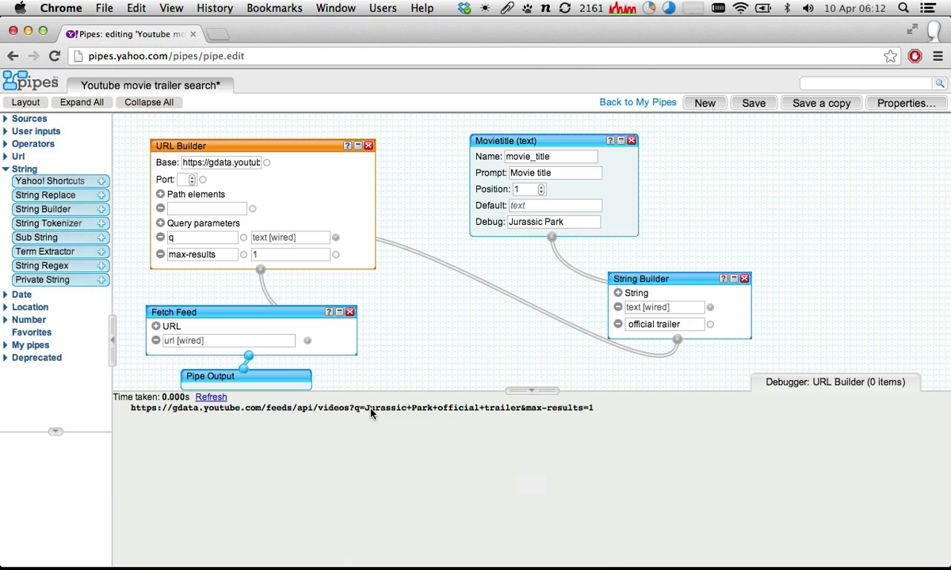
{"action": "left_click", "coordinate": [591, 204]}
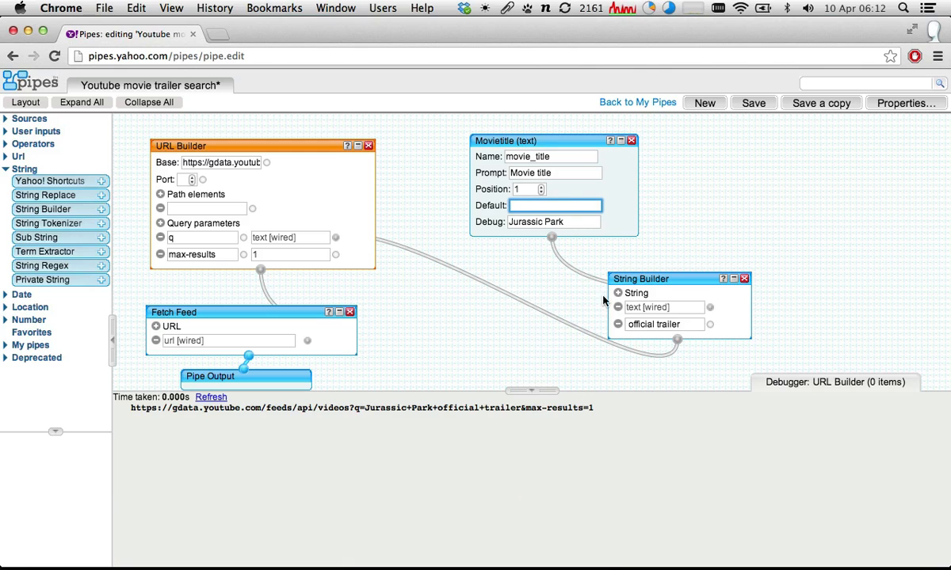
{"action": "left_click", "coordinate": [630, 325]}
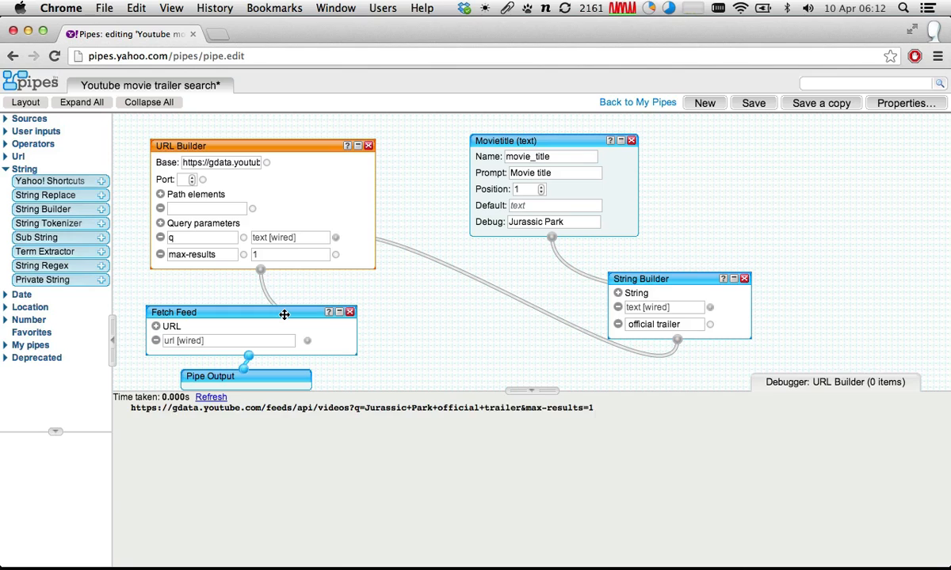
{"action": "left_click", "coordinate": [284, 313]}
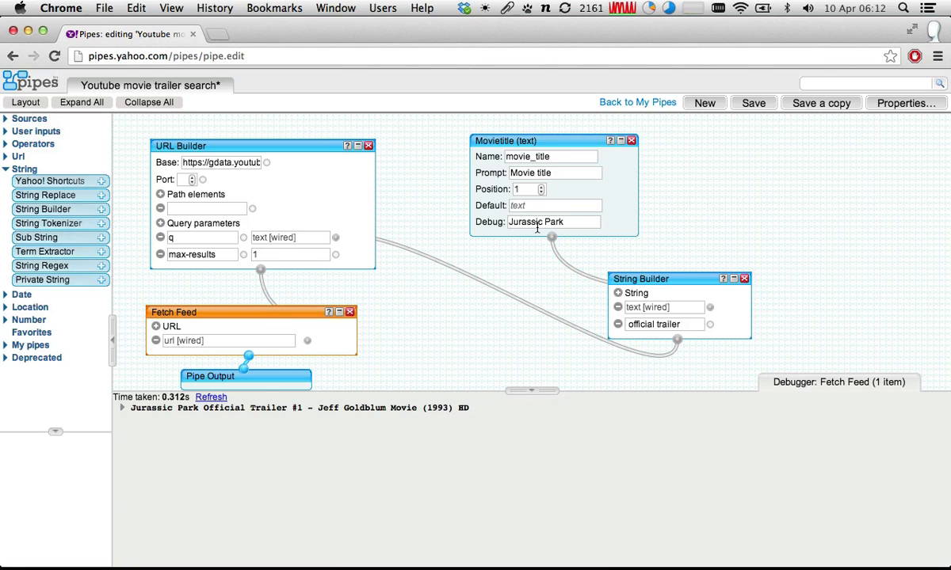
- Set the movie title input's debug value to "Godfather part 2"
{"action": "left_click", "coordinate": [582, 225]}
{"action": "left_click_drag", "start_coordinate": [582, 224], "coordinate": [412, 208]}
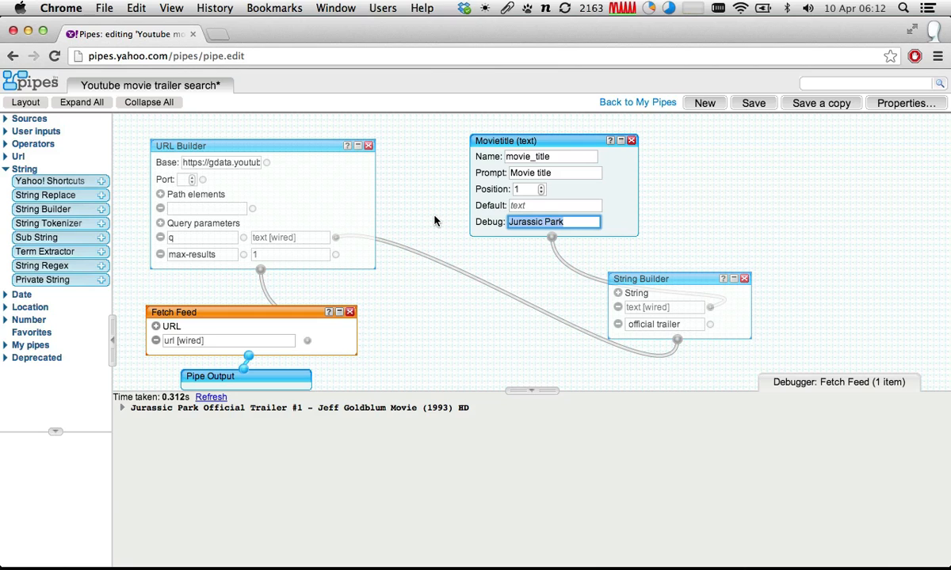
{"action": "type", "text": "God"}
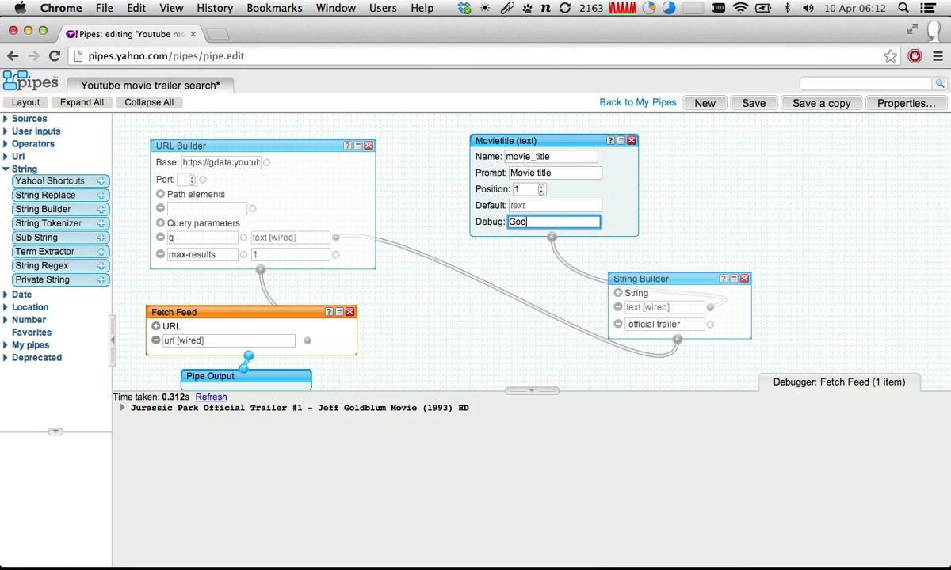
{"action": "type", "text": "father part"}
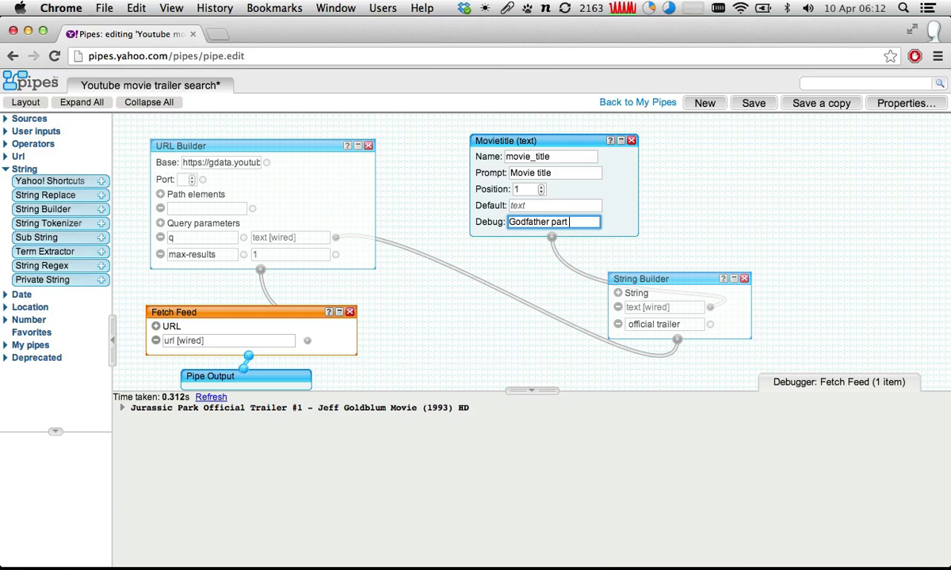
{"action": "type", "text": " 2"}
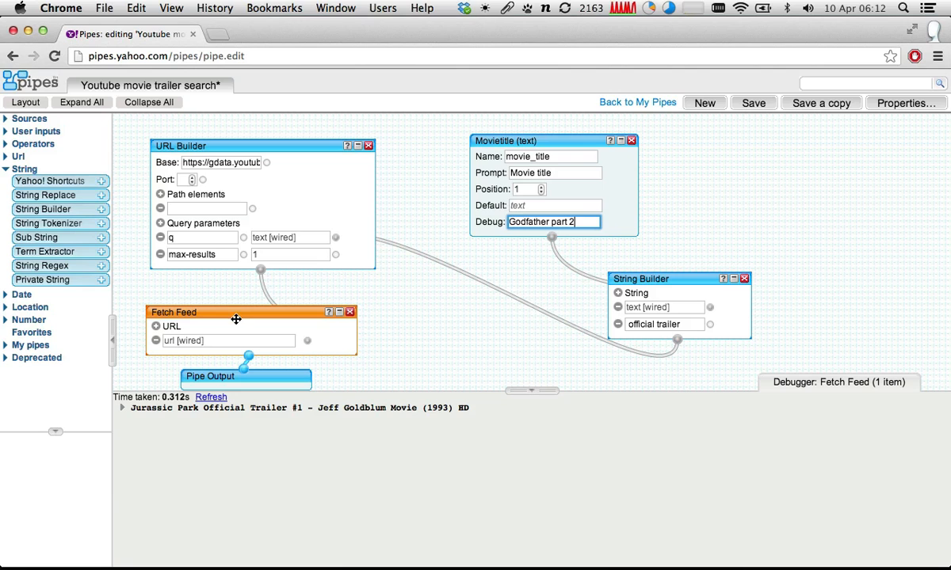
- Refresh the Fetch Feed's debugger output and examine the details of the returned item
{"action": "left_click", "coordinate": [236, 316]}
{"action": "left_click", "coordinate": [211, 396]}
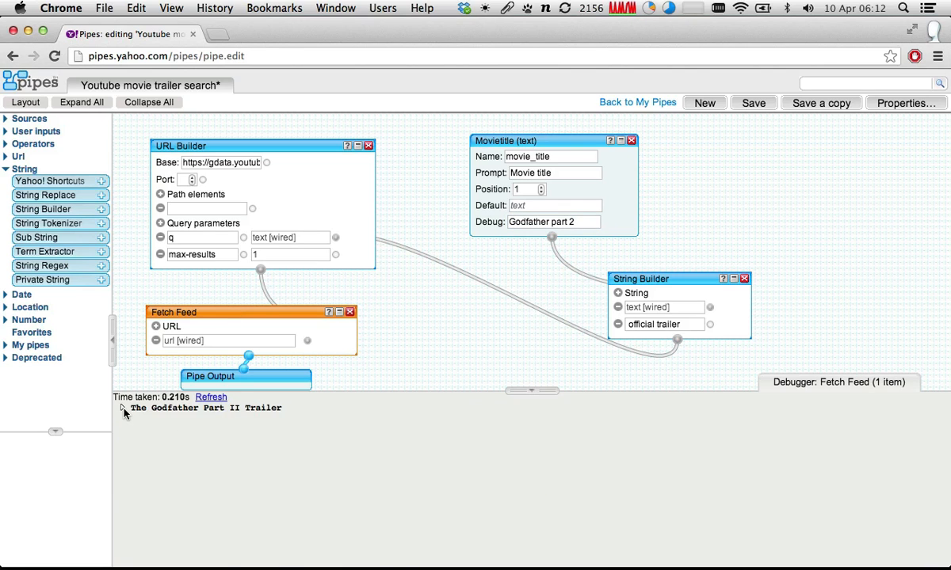
{"action": "left_click", "coordinate": [123, 408]}
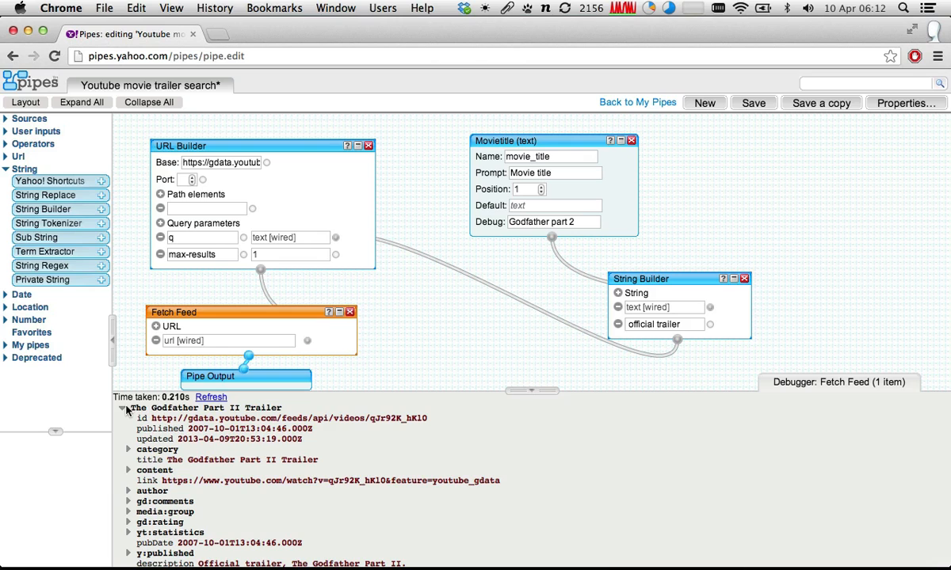
{"action": "left_click", "coordinate": [122, 408]}
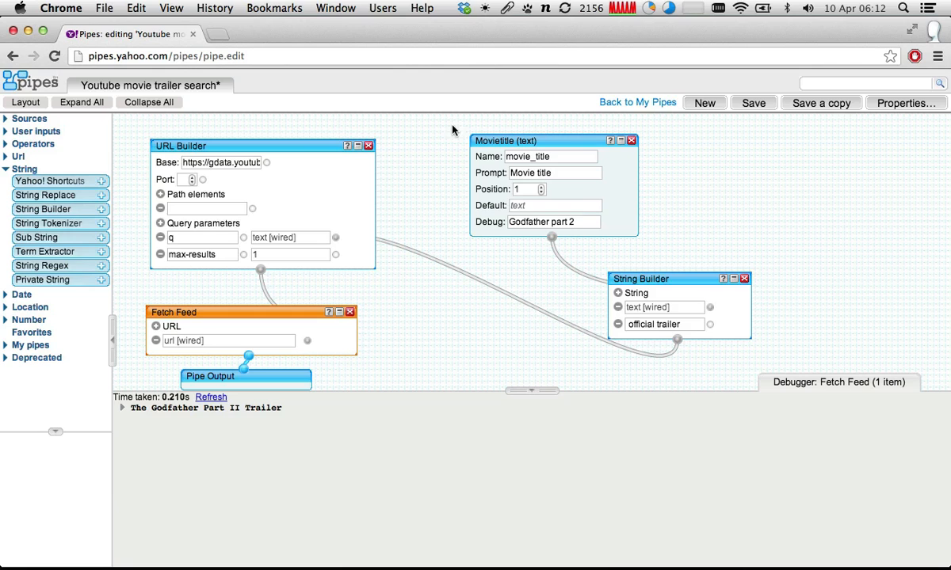
- Save the Youtube movie trailer search pipe and open the source of the Movie Trailers pipe for editing
{"action": "left_click", "coordinate": [753, 103]}
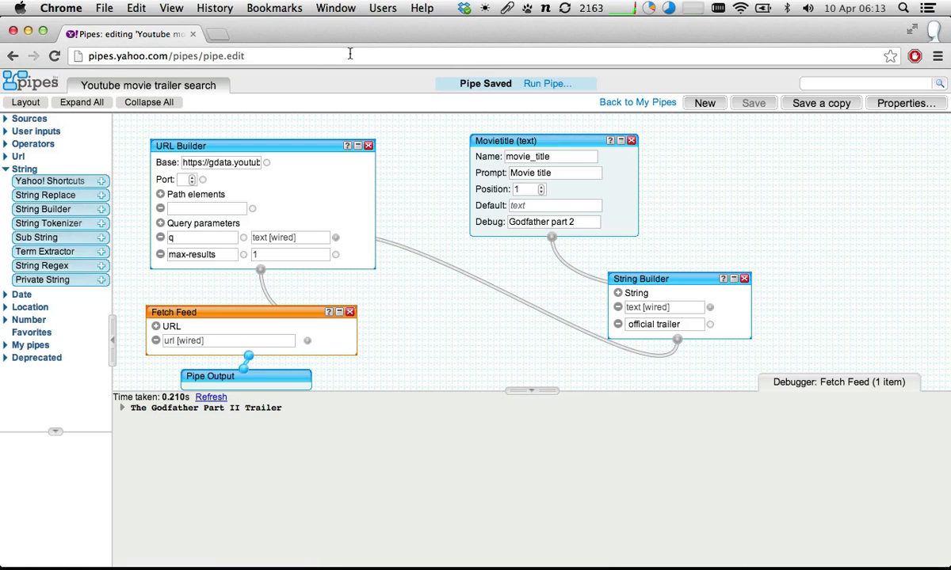
{"action": "left_click", "coordinate": [610, 106]}
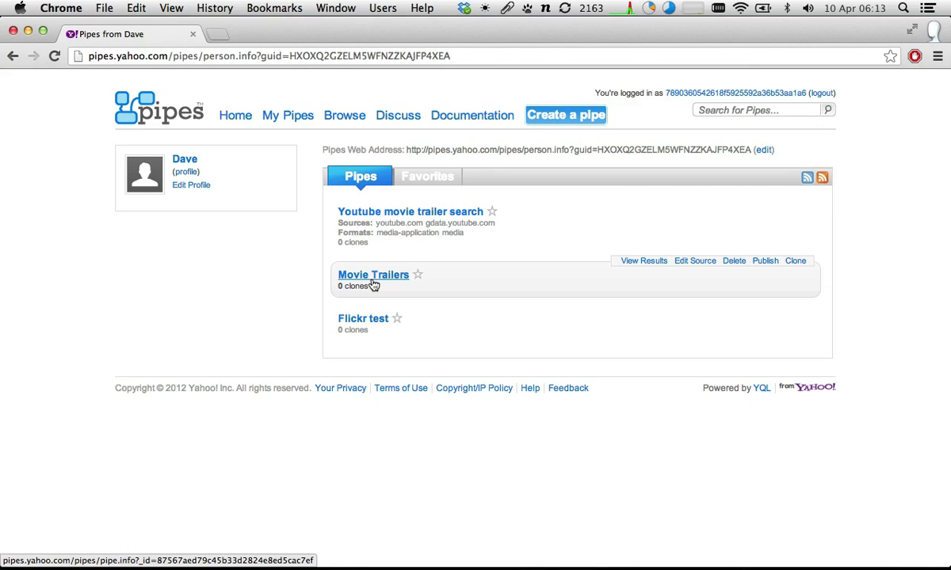
{"action": "left_click", "coordinate": [373, 277]}
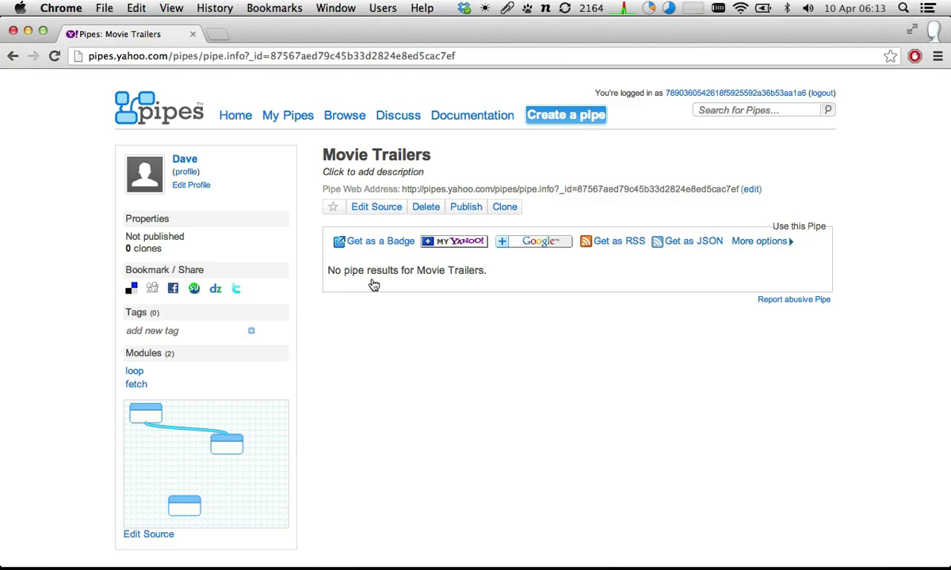
{"action": "left_click", "coordinate": [381, 207]}
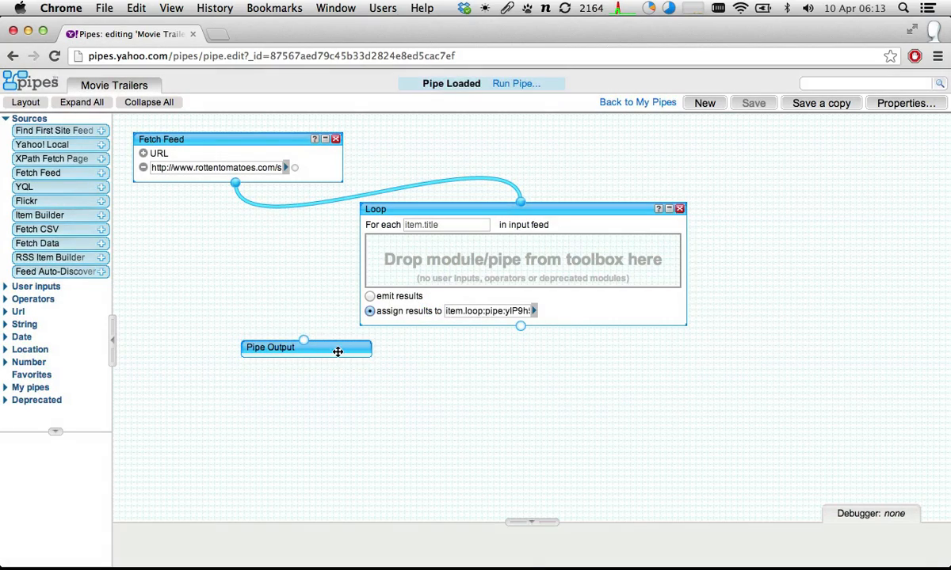
- Move the Pipe Output module lower and insert the Youtube movie trailer search pipe into the Loop module
{"action": "left_click_drag", "start_coordinate": [317, 346], "coordinate": [273, 408]}
{"action": "left_click_drag", "start_coordinate": [462, 206], "coordinate": [458, 212]}
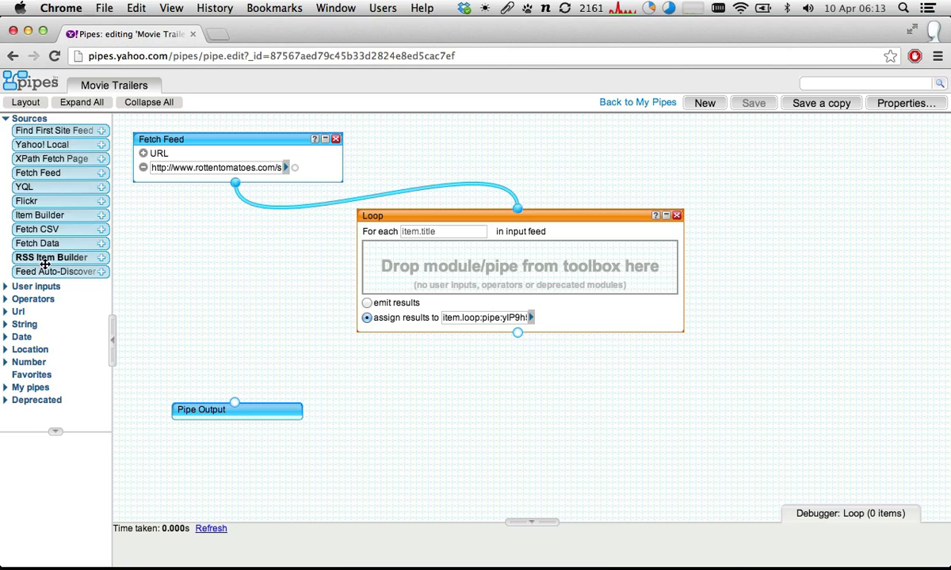
{"action": "left_click", "coordinate": [7, 119]}
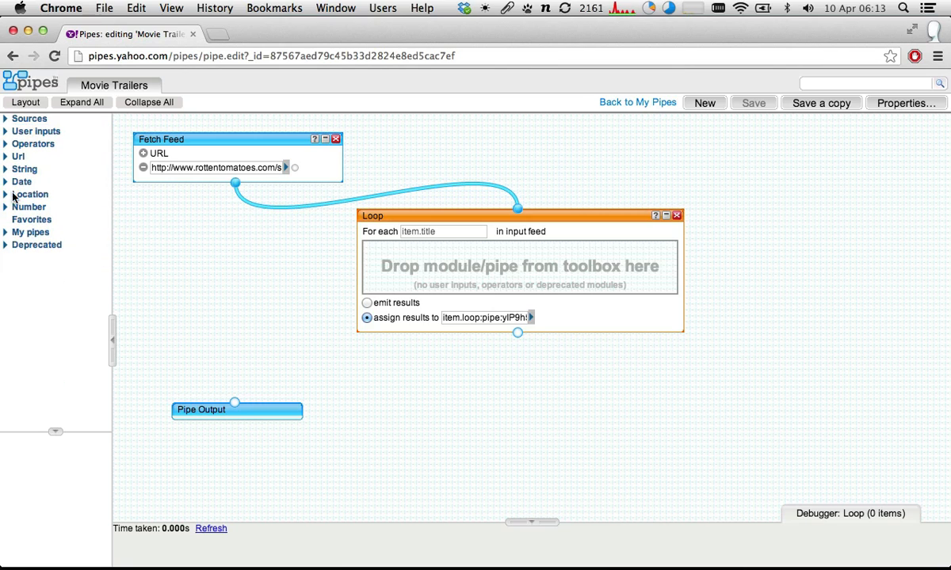
{"action": "left_click", "coordinate": [7, 233]}
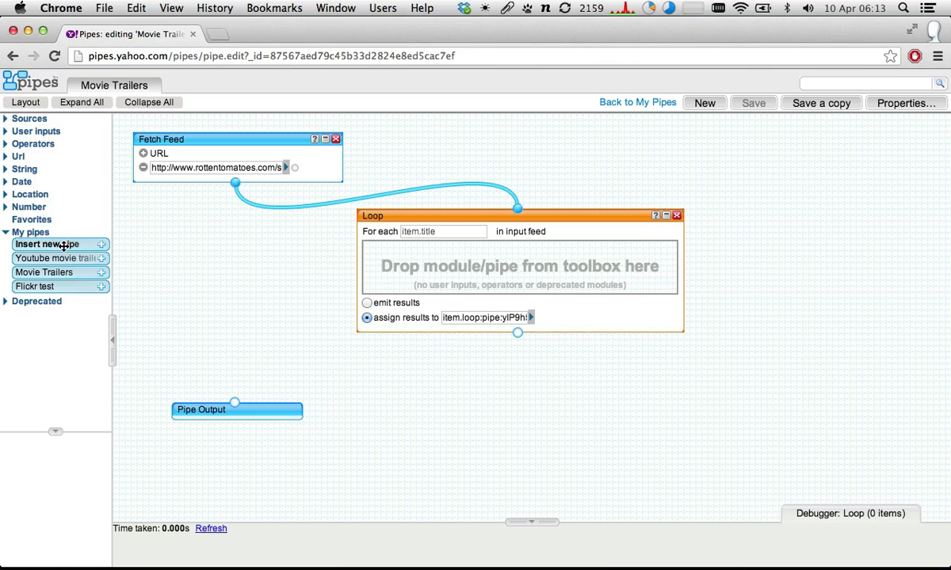
{"action": "left_click_drag", "start_coordinate": [43, 261], "coordinate": [443, 269]}
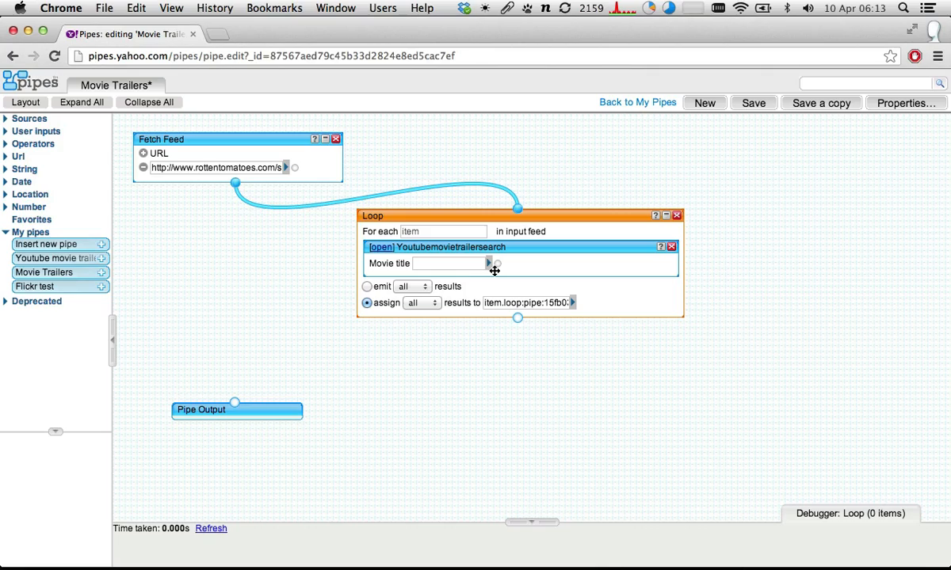
- Examine the embedded trailer search pipe and its Movie title input, select the Fetch Feed module for debugging, and return to the Movie Trailers pipe
{"action": "left_click", "coordinate": [380, 247]}
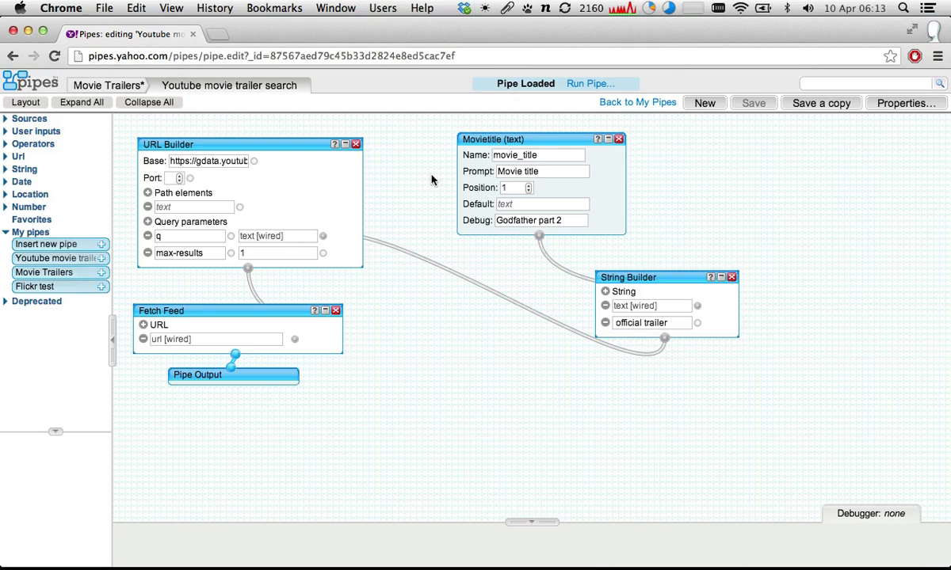
{"action": "left_click", "coordinate": [105, 84]}
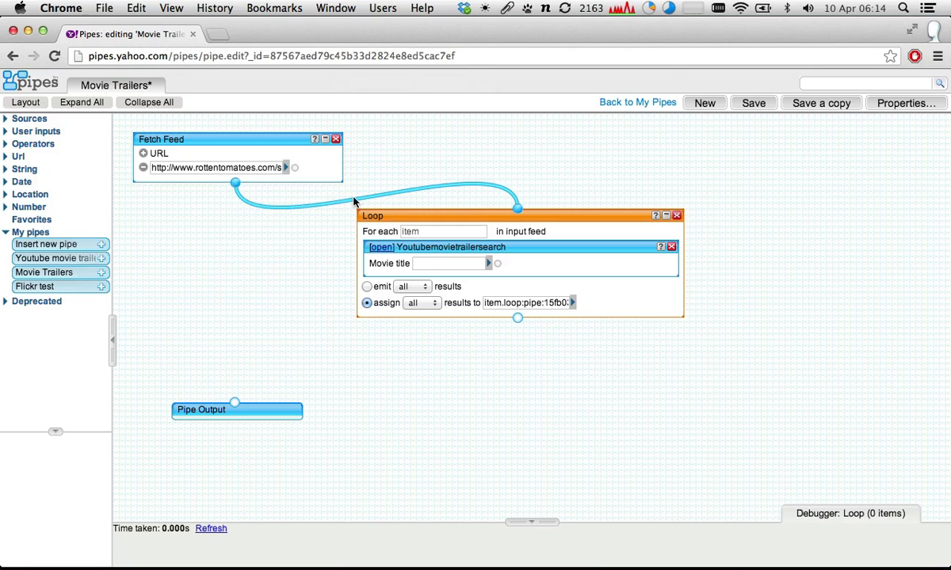
{"action": "left_click", "coordinate": [419, 261]}
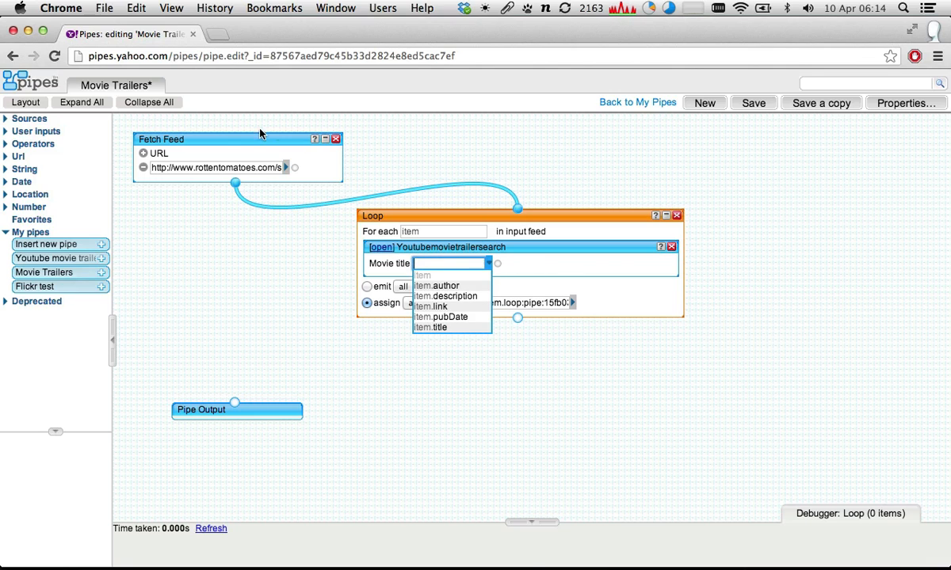
{"action": "left_click", "coordinate": [239, 135]}
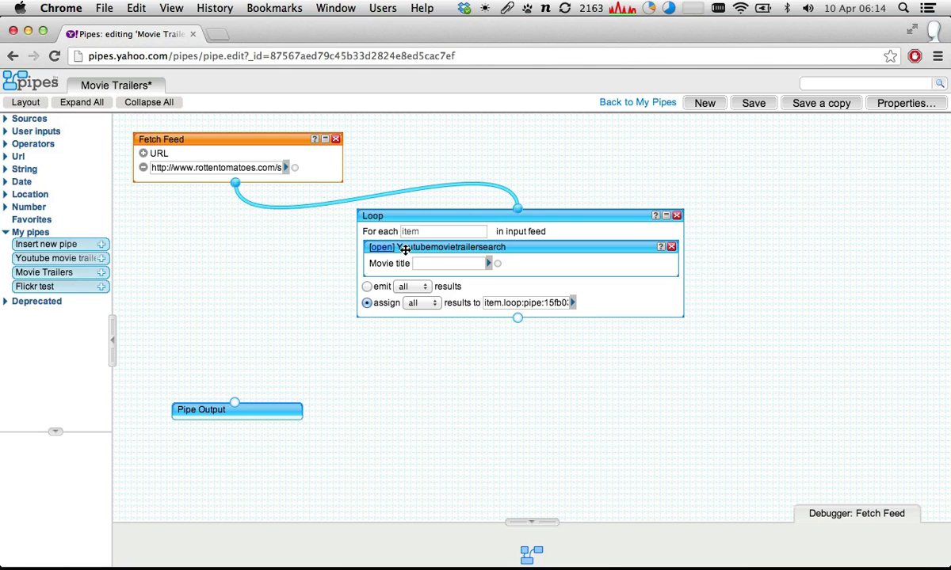
{"action": "left_click", "coordinate": [429, 263]}
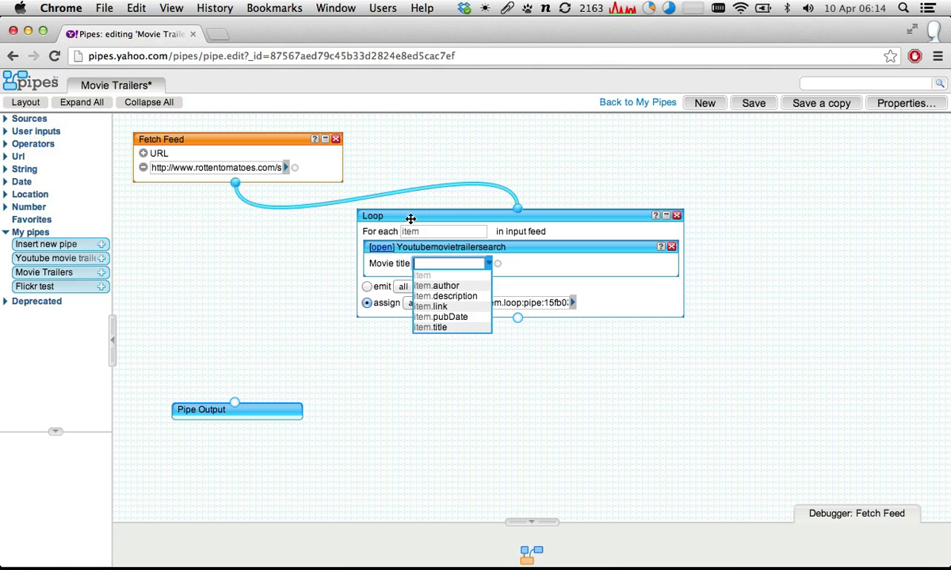
{"action": "left_click", "coordinate": [378, 252]}
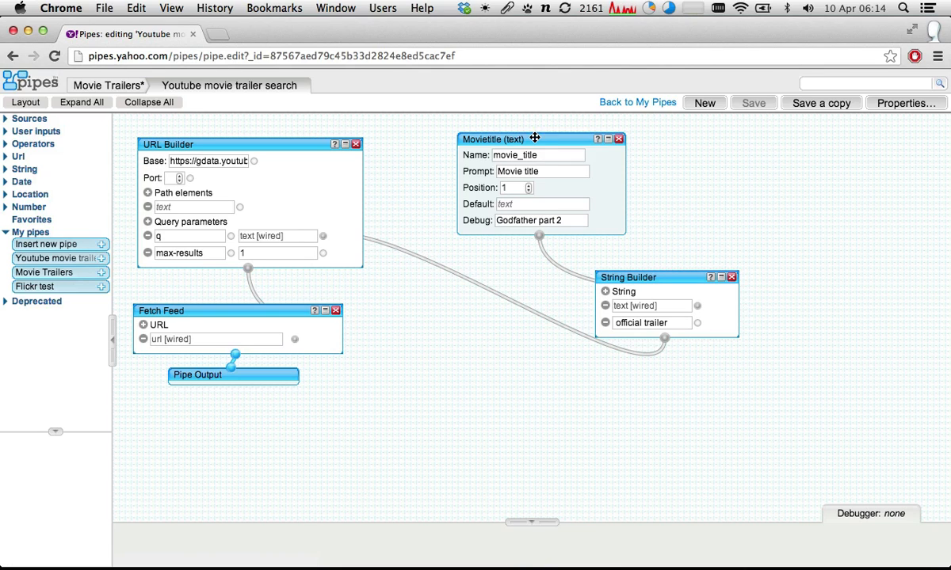
{"action": "left_click", "coordinate": [525, 139]}
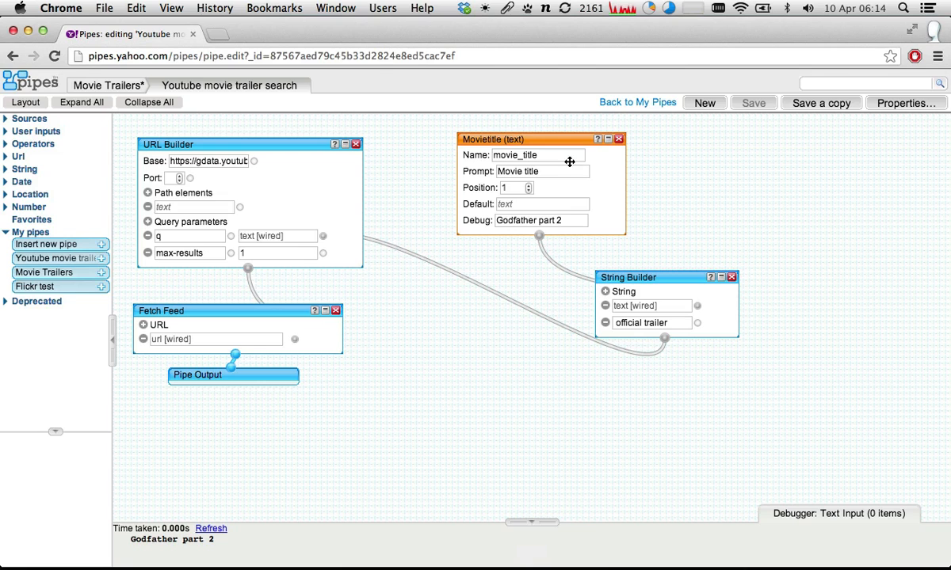
{"action": "left_click", "coordinate": [133, 89]}
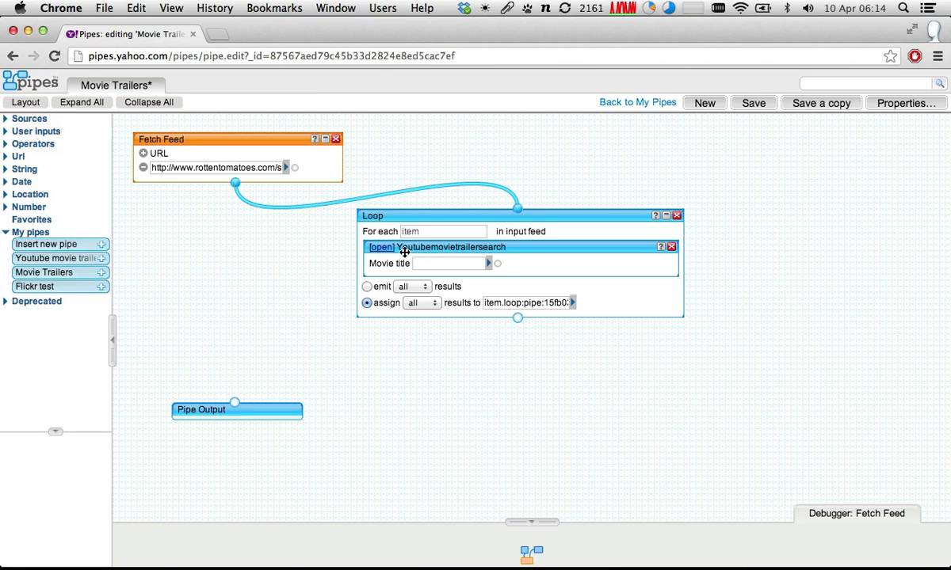
- Set the embedded trailer search's Movie title to item.title and examine the Sound City item's title in the Fetch Feed debugger output
{"action": "left_click", "coordinate": [488, 263]}
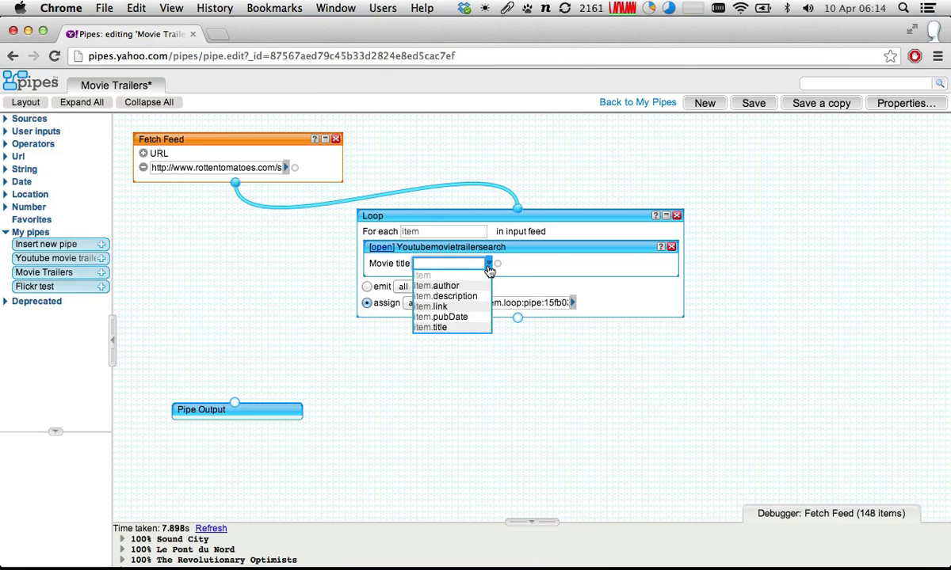
{"action": "left_click", "coordinate": [441, 328]}
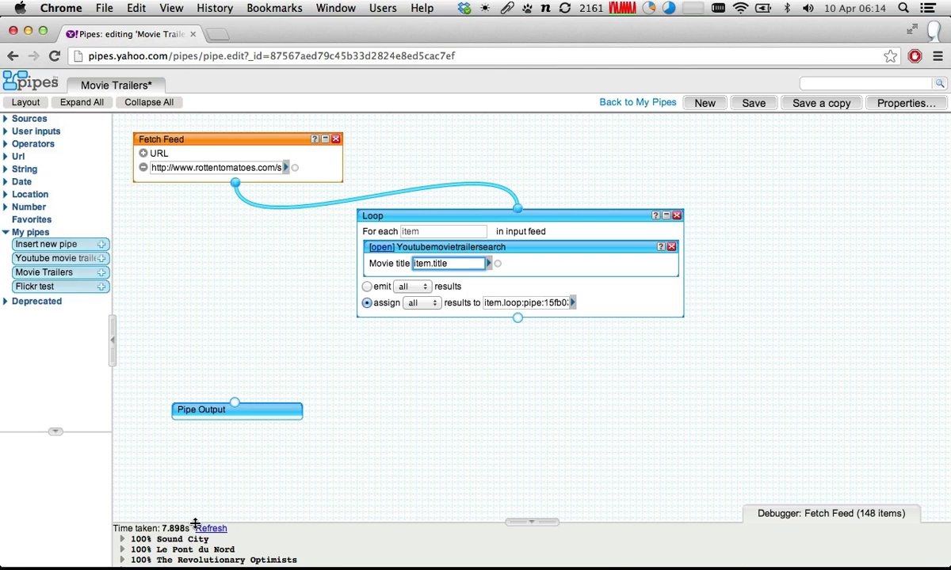
{"action": "left_click_drag", "start_coordinate": [195, 524], "coordinate": [190, 446]}
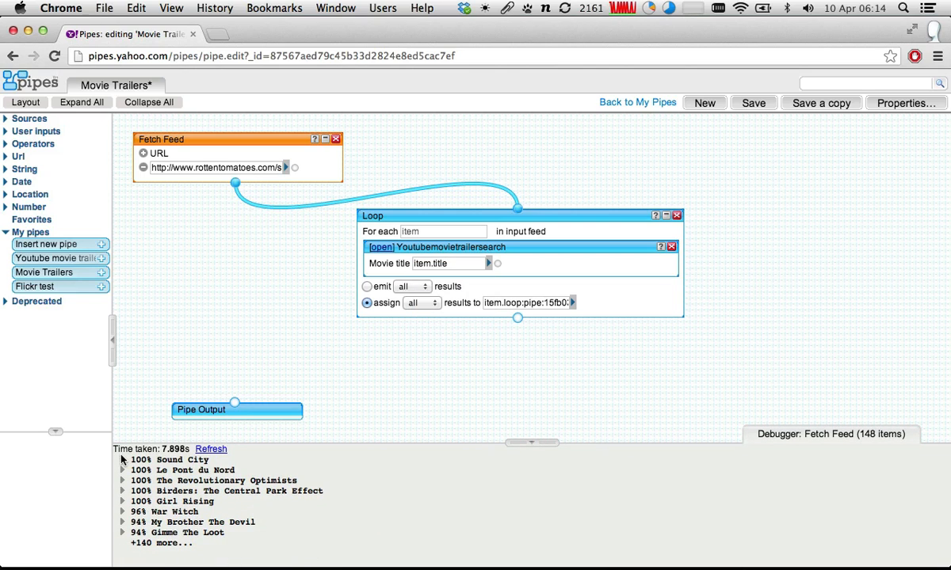
{"action": "left_click", "coordinate": [122, 460]}
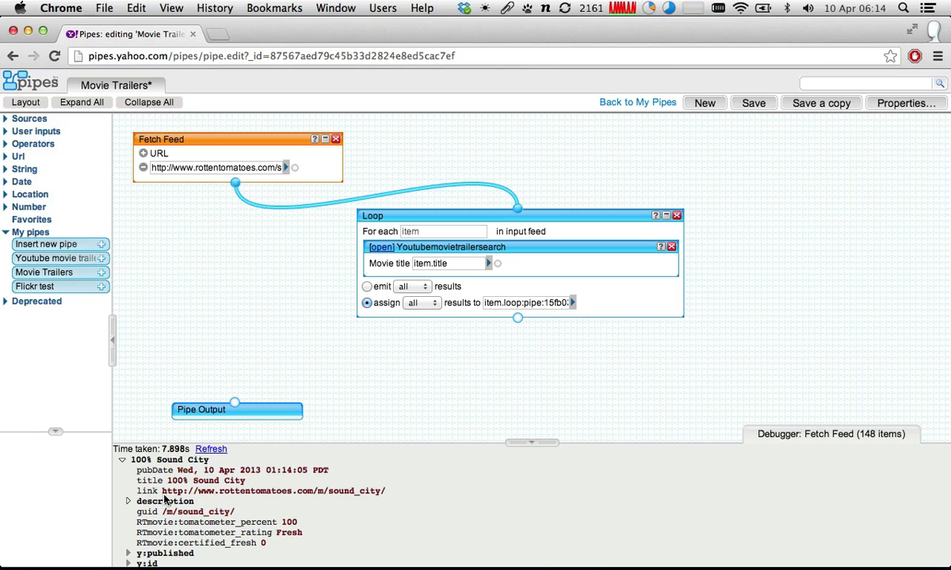
{"action": "left_click_drag", "start_coordinate": [166, 481], "coordinate": [247, 481]}
- Set the Loop module to emit all results and refresh its debugger output
{"action": "left_click", "coordinate": [513, 212]}
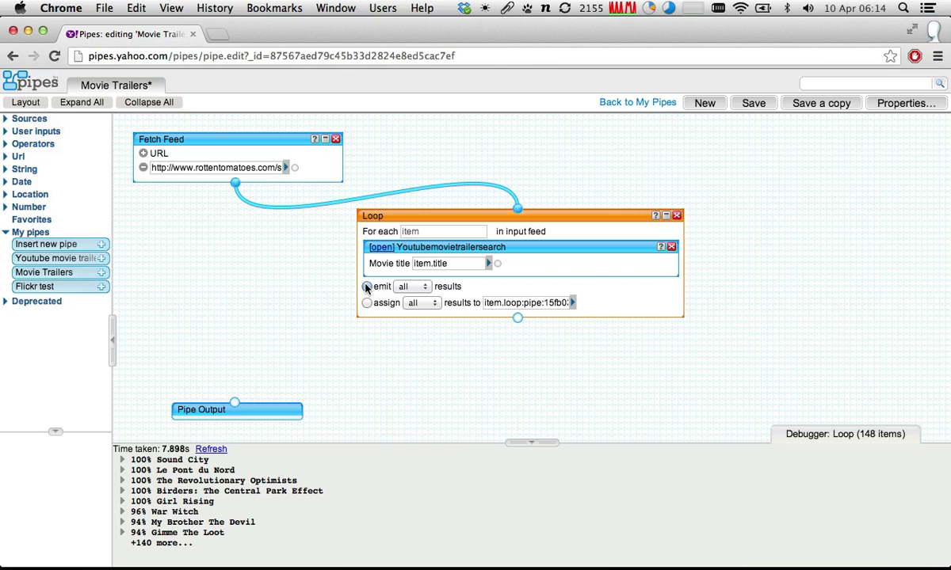
{"action": "left_click", "coordinate": [367, 287]}
{"action": "left_click", "coordinate": [212, 450]}
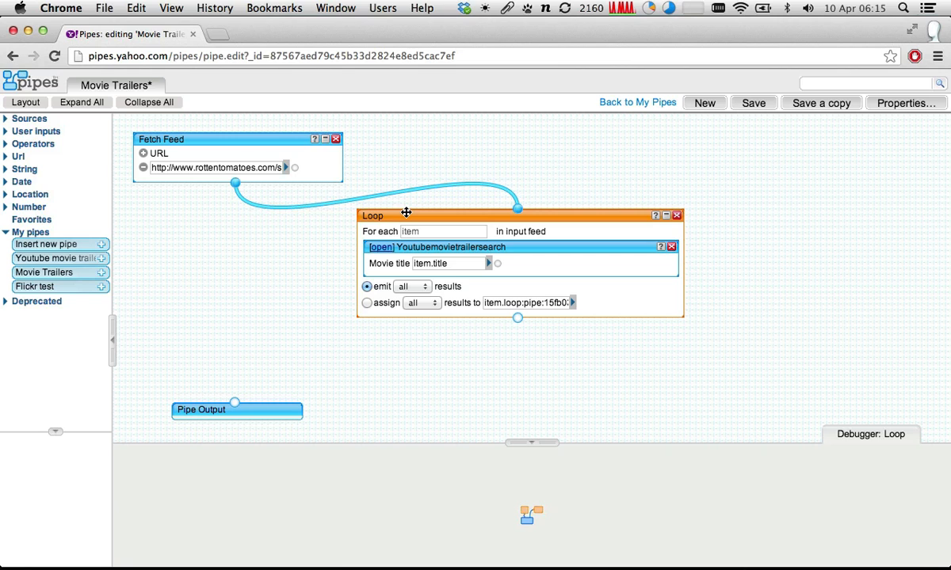
- Move the Loop module farther from Fetch Feed, and add a Truncate operator connected to the Fetch Feed's output
{"action": "left_click_drag", "start_coordinate": [405, 215], "coordinate": [502, 274]}
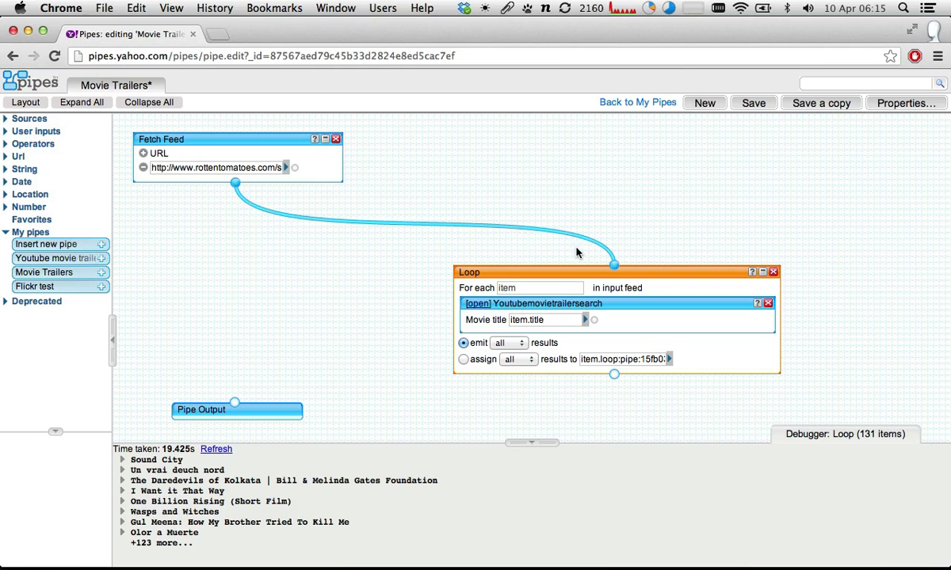
{"action": "left_click", "coordinate": [6, 232]}
{"action": "left_click", "coordinate": [6, 143]}
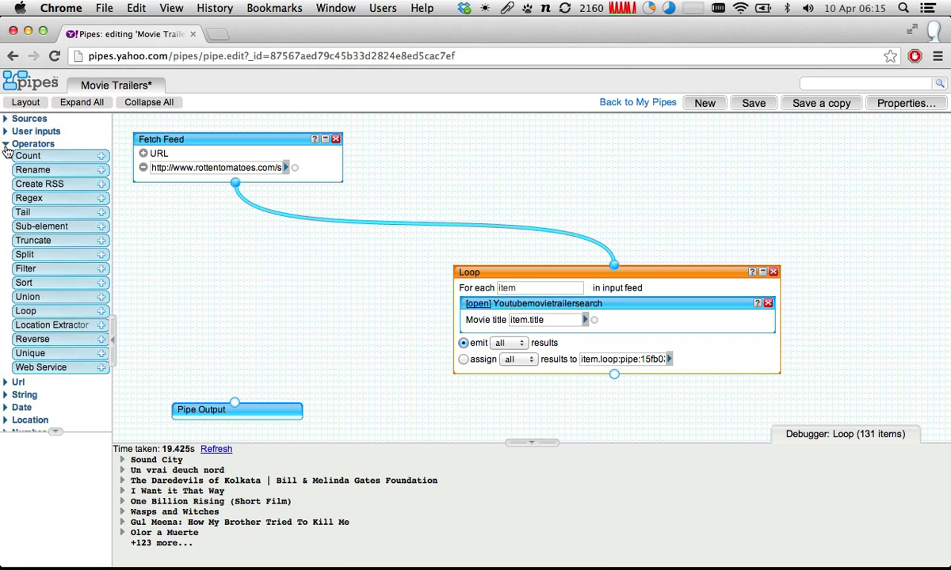
{"action": "left_click_drag", "start_coordinate": [32, 240], "coordinate": [246, 264]}
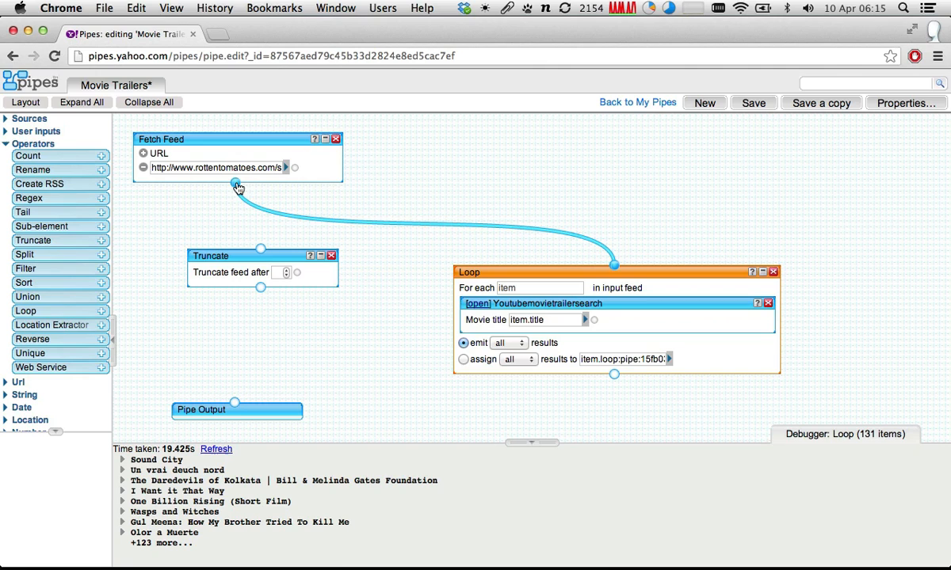
{"action": "left_click_drag", "start_coordinate": [234, 183], "coordinate": [260, 250]}
- Set Truncate to cut the feed after 20 items and connect its output to the Loop module's input
{"action": "left_click", "coordinate": [285, 272]}
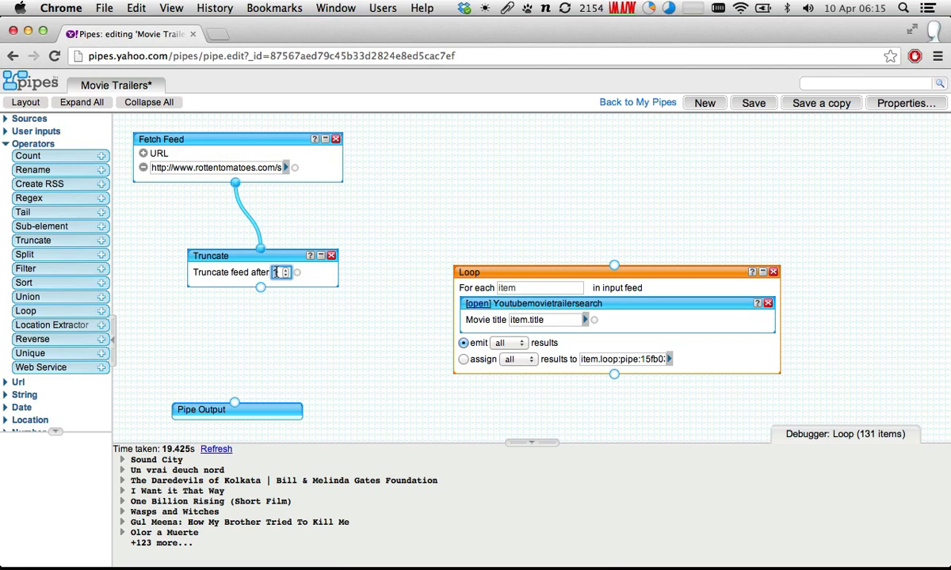
{"action": "key", "text": "BackSpace"}
{"action": "type", "text": "20"}
{"action": "left_click", "coordinate": [250, 258]}
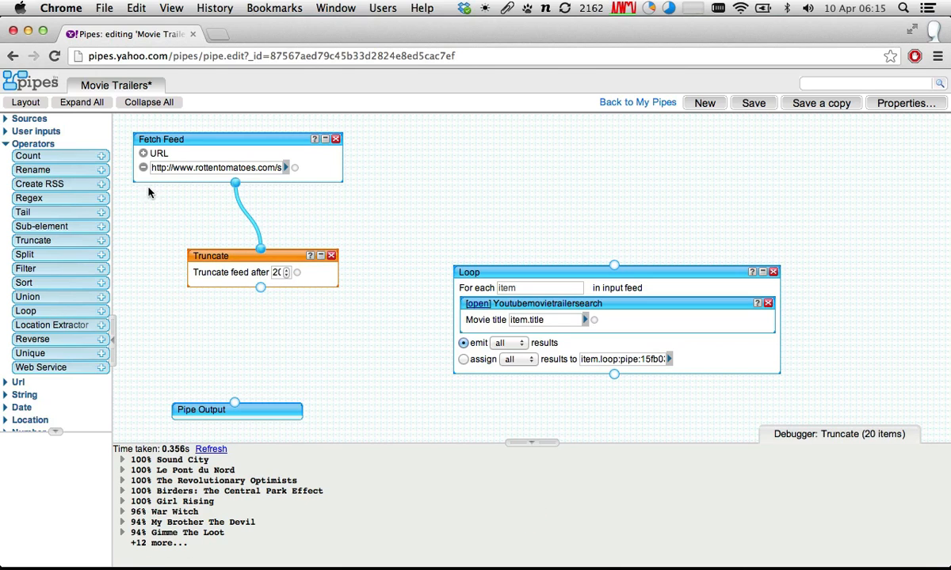
{"action": "left_click", "coordinate": [151, 136]}
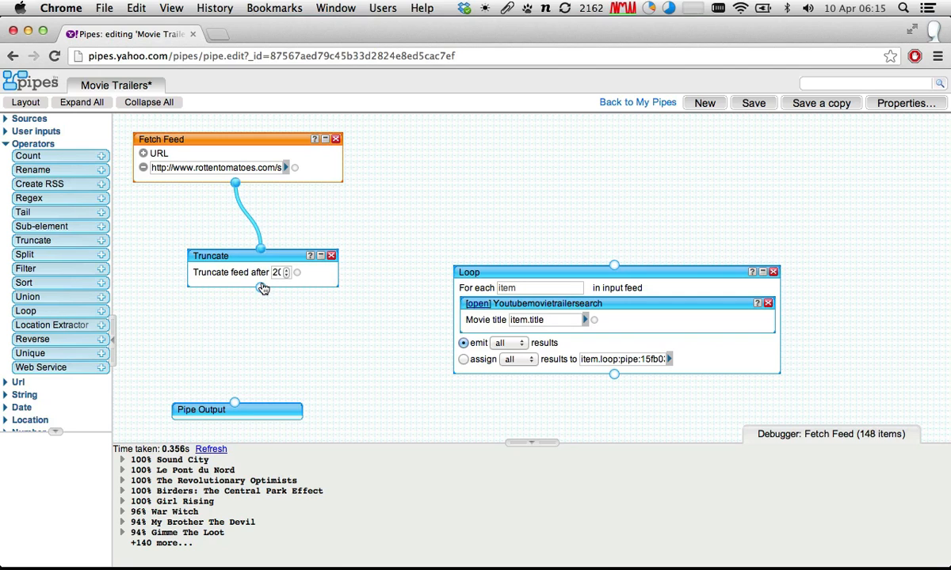
{"action": "left_click_drag", "start_coordinate": [262, 289], "coordinate": [616, 272]}
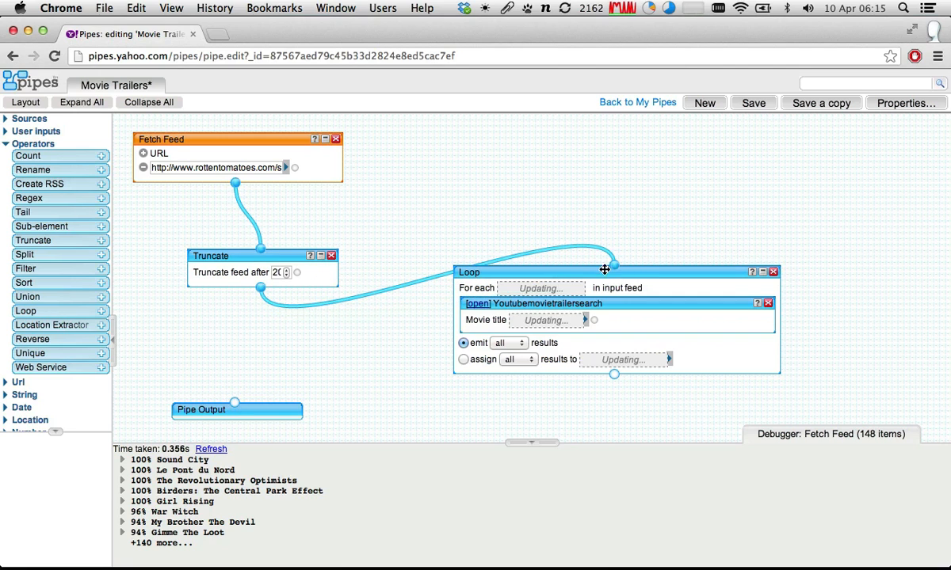
- Examine the Loop's debugger output, including the Sound City item, and compare it with the Fetch Feed's items
{"action": "left_click", "coordinate": [552, 272]}
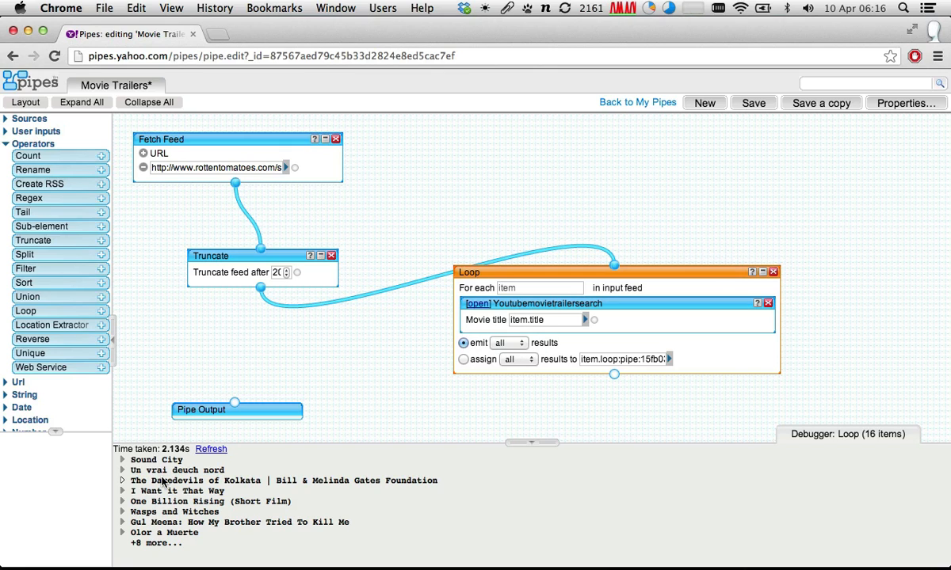
{"action": "left_click", "coordinate": [123, 460]}
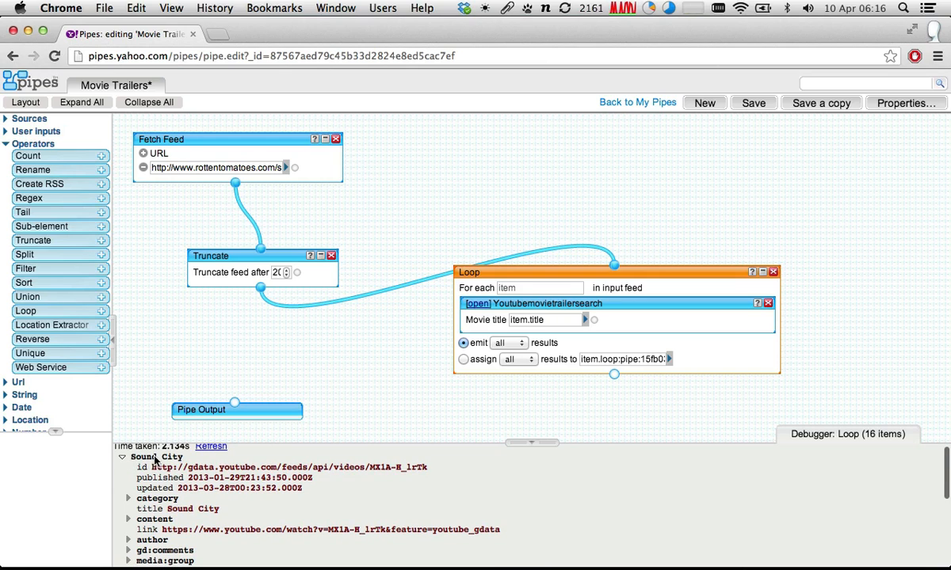
{"action": "left_click", "coordinate": [123, 458]}
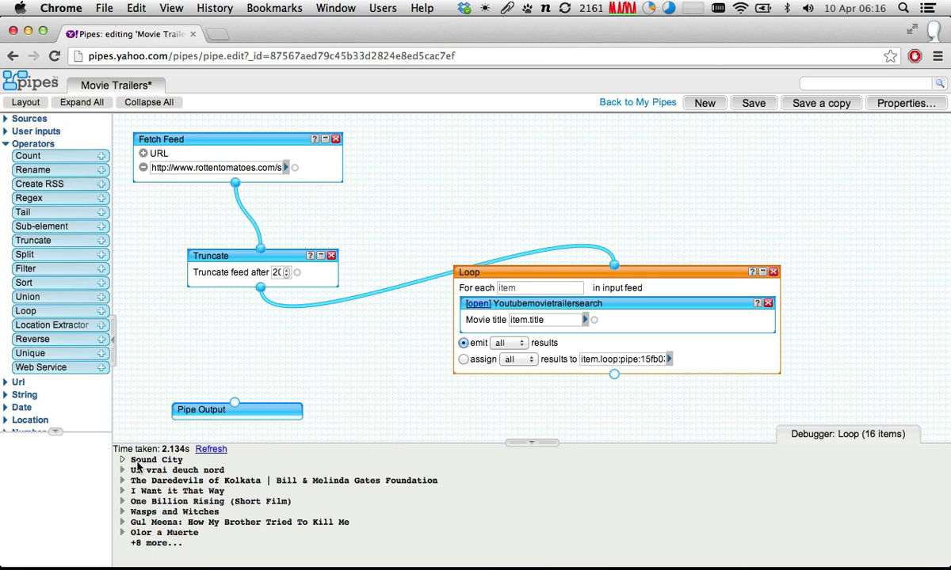
{"action": "left_click", "coordinate": [219, 142]}
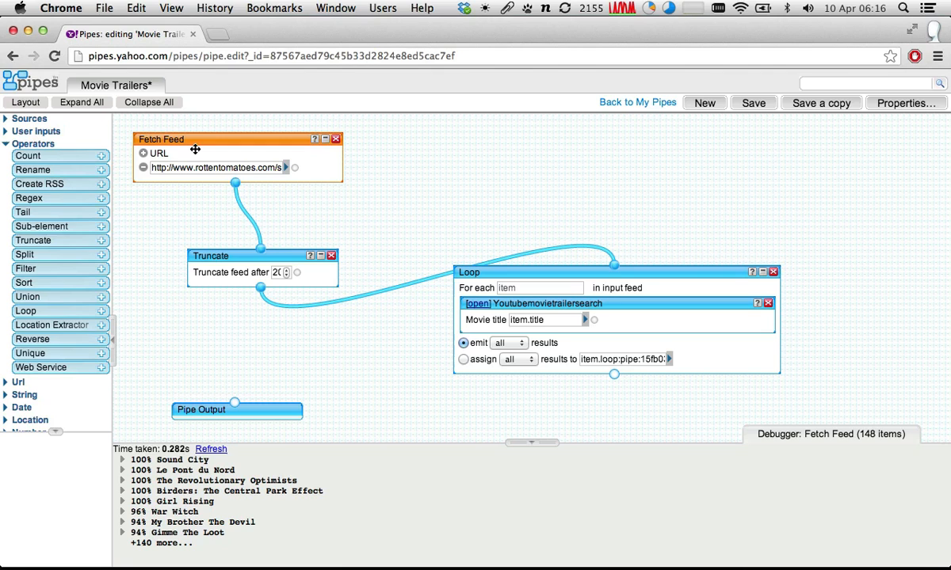
{"action": "left_click", "coordinate": [497, 271]}
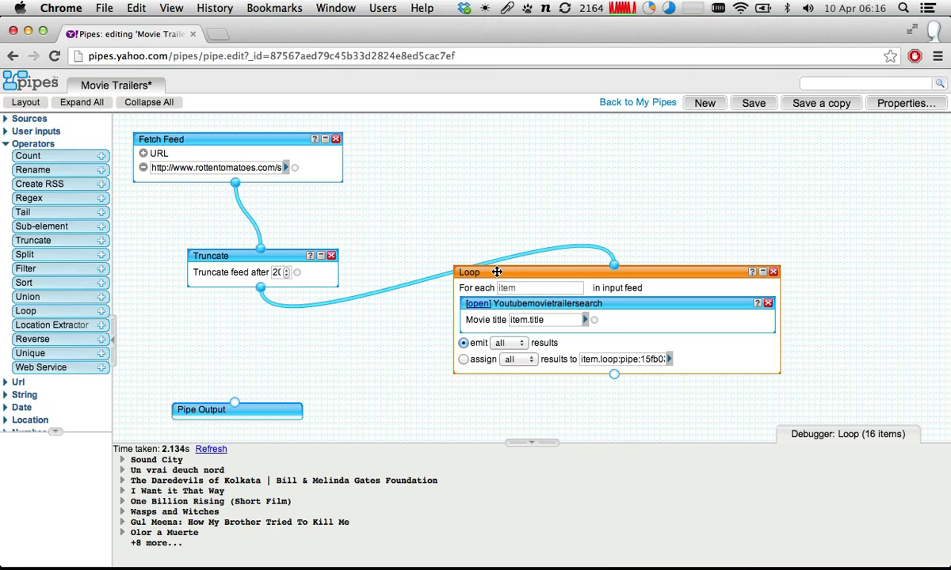
- Set the Loop to assign the first result and replace its target field's content with "item."
{"action": "left_click", "coordinate": [463, 360]}
{"action": "left_click", "coordinate": [513, 360]}
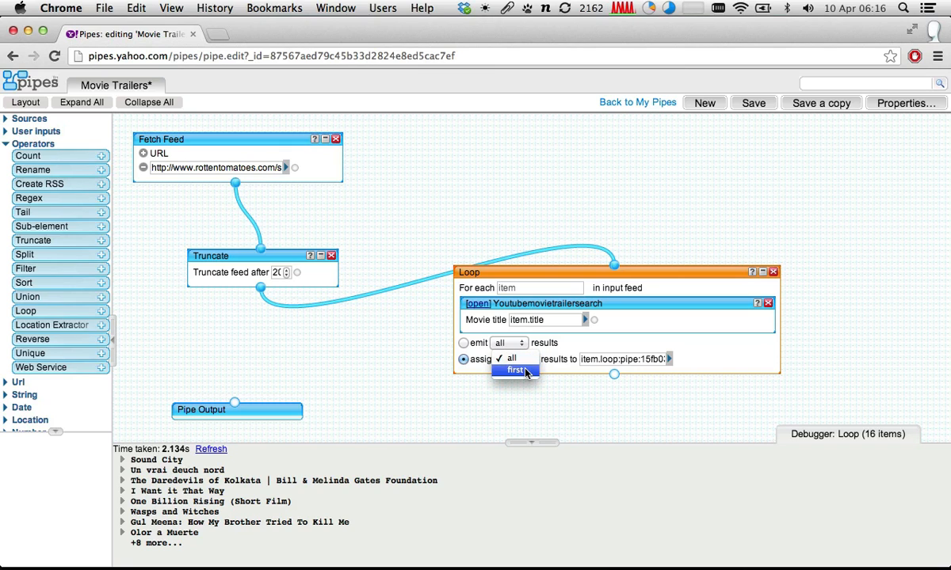
{"action": "left_click", "coordinate": [525, 371]}
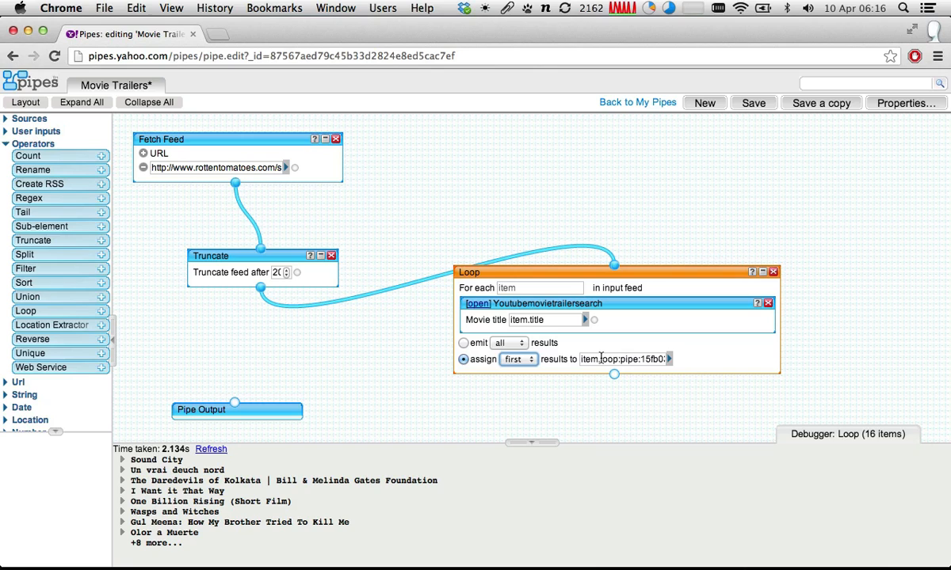
{"action": "left_click_drag", "start_coordinate": [600, 359], "coordinate": [696, 375]}
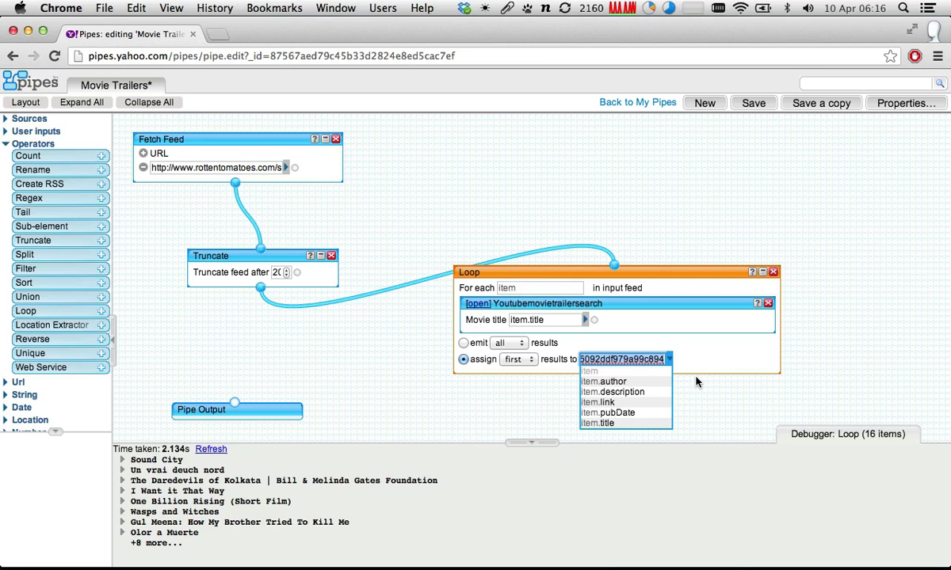
{"action": "key", "text": "BackSpace"}
{"action": "type", "text": "item."}
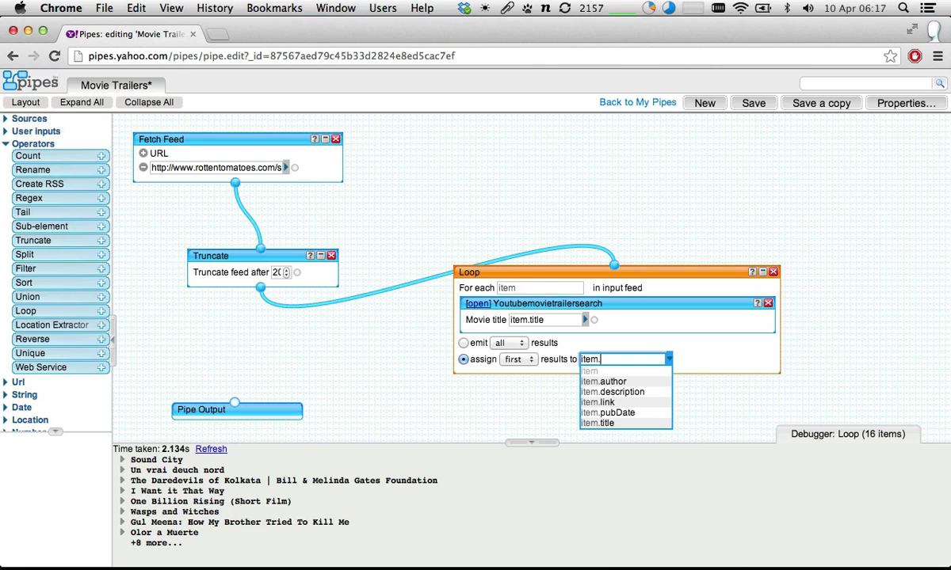
{"action": "left_click_drag", "start_coordinate": [610, 358], "coordinate": [571, 358]}
{"action": "left_click", "coordinate": [625, 360]}
- Examine the id, dates and title of the Sound City result in the Loop's debugger output
{"action": "left_click", "coordinate": [126, 460]}
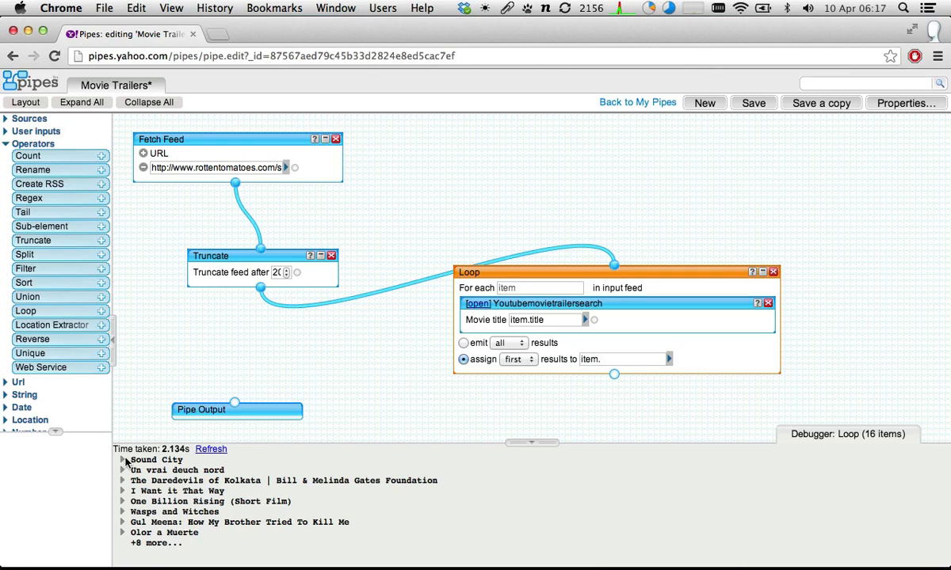
{"action": "left_click", "coordinate": [126, 460]}
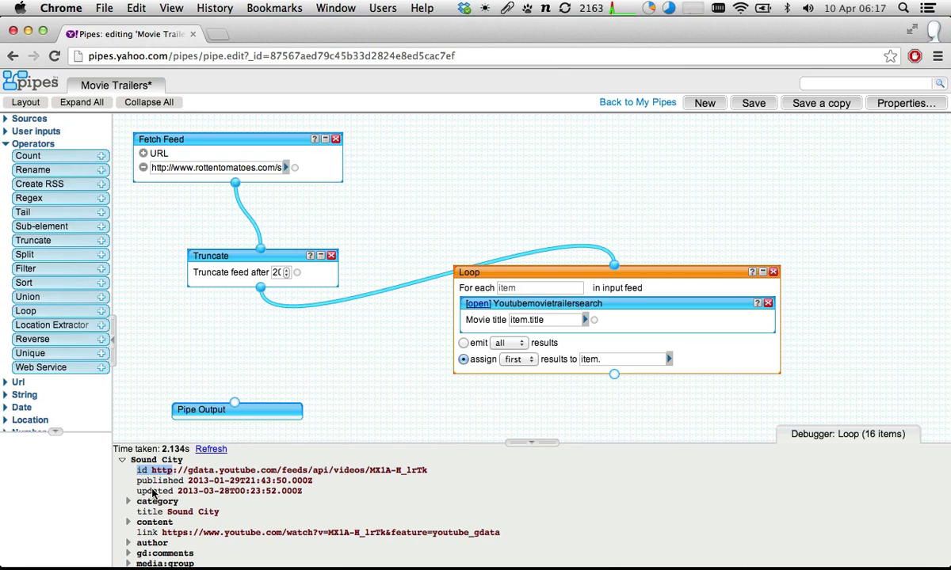
{"action": "left_click", "coordinate": [152, 480]}
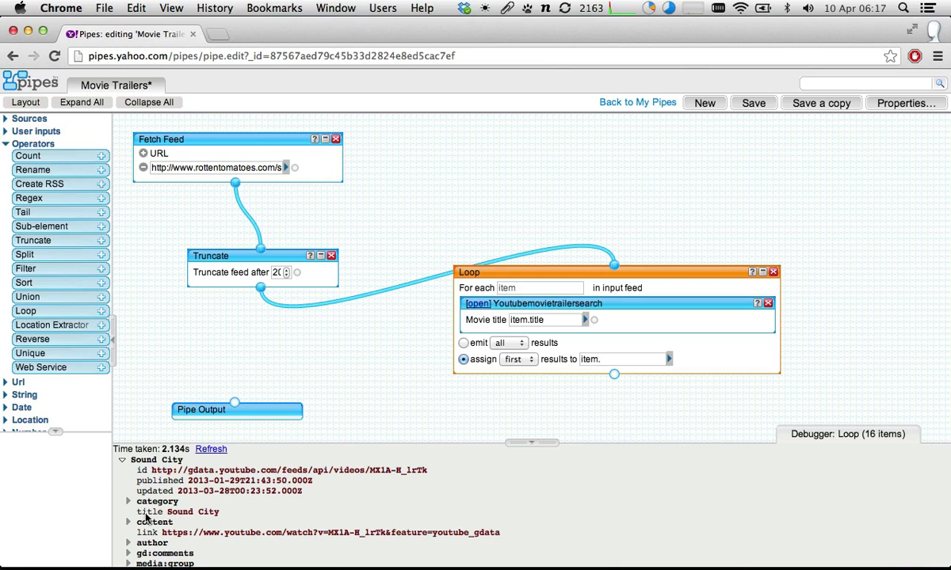
{"action": "left_click_drag", "start_coordinate": [136, 512], "coordinate": [192, 512]}
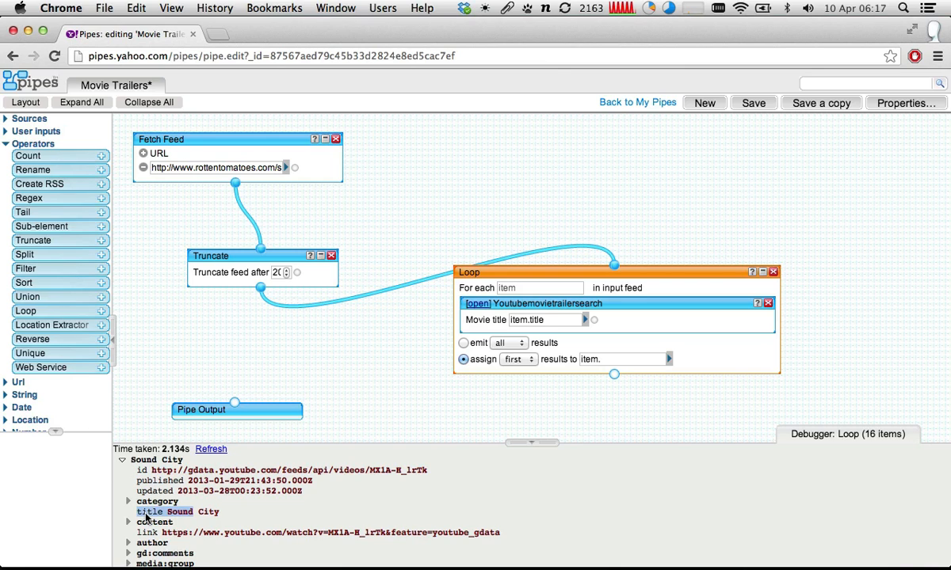
- Complete the Loop's assign target as item.trailer
{"action": "left_click", "coordinate": [639, 358]}
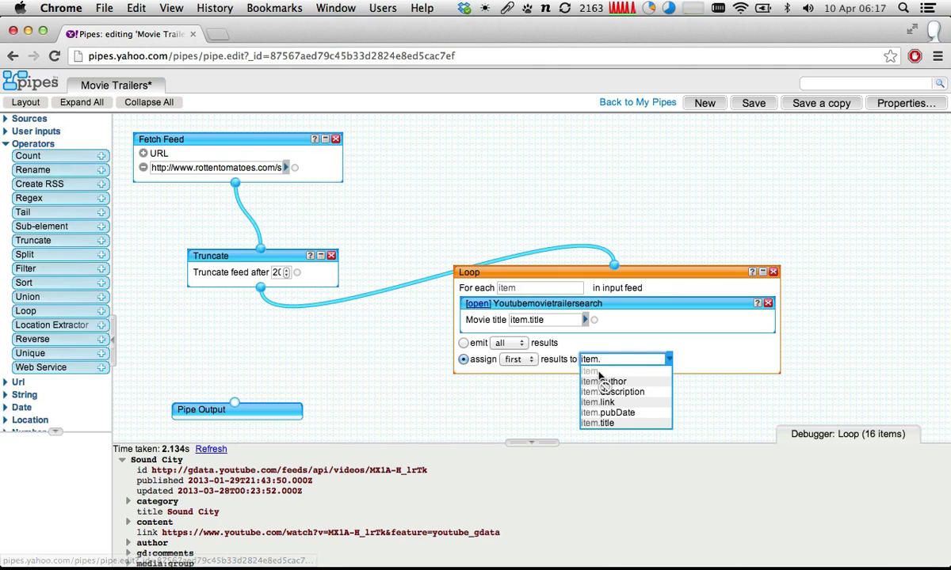
{"action": "type", "text": "t"}
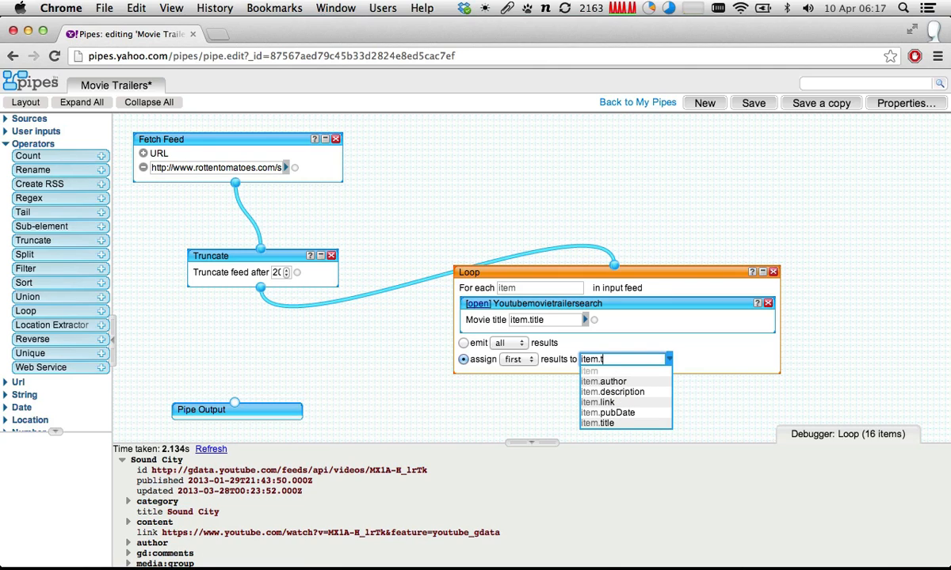
{"action": "type", "text": "railer"}
{"action": "left_click", "coordinate": [739, 361]}
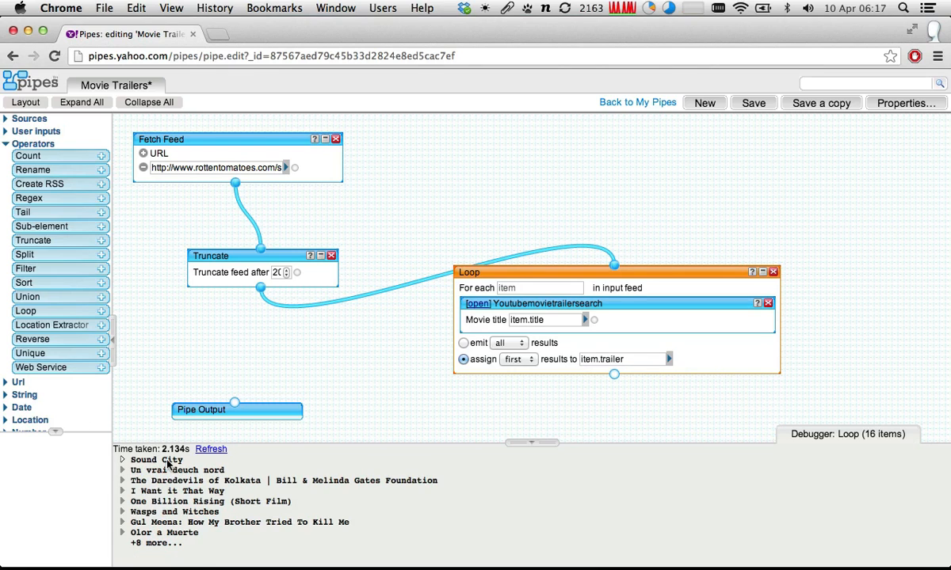
- Refresh the Loop's debugger output and examine the Sound City item's details, including its nested trailer element and YouTube link
{"action": "left_click", "coordinate": [211, 448]}
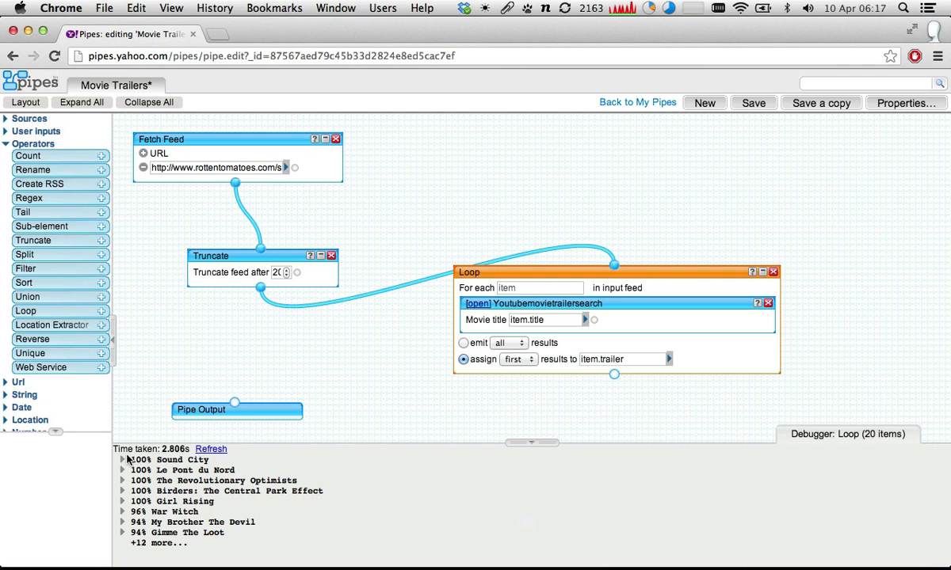
{"action": "left_click", "coordinate": [122, 460]}
{"action": "scroll", "coordinate": [122, 459], "scroll_direction": "down", "scroll_amount": 3}
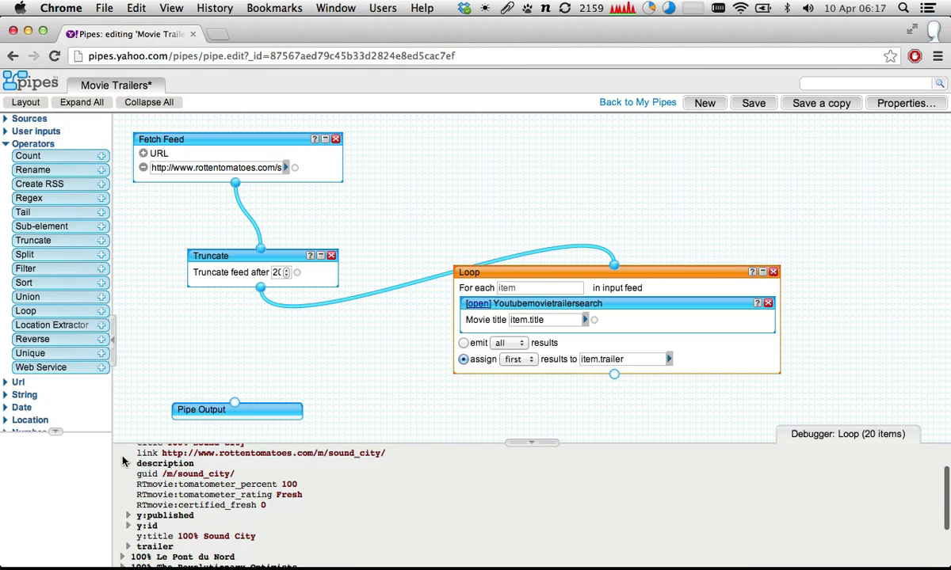
{"action": "scroll", "coordinate": [123, 459], "scroll_direction": "up", "scroll_amount": 3}
{"action": "scroll", "coordinate": [123, 460], "scroll_direction": "down", "scroll_amount": 5}
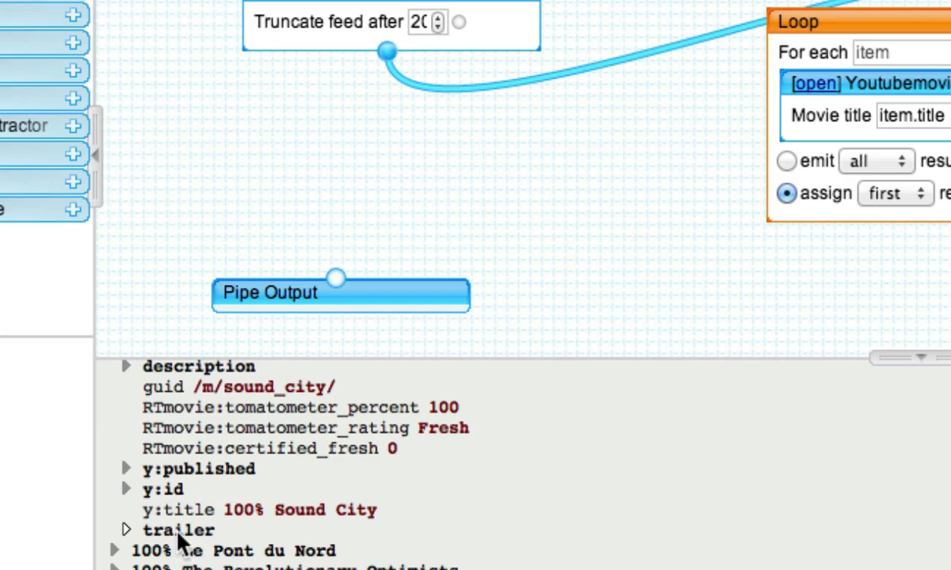
{"action": "left_click", "coordinate": [126, 531]}
{"action": "scroll", "coordinate": [131, 527], "scroll_direction": "down", "scroll_amount": 3}
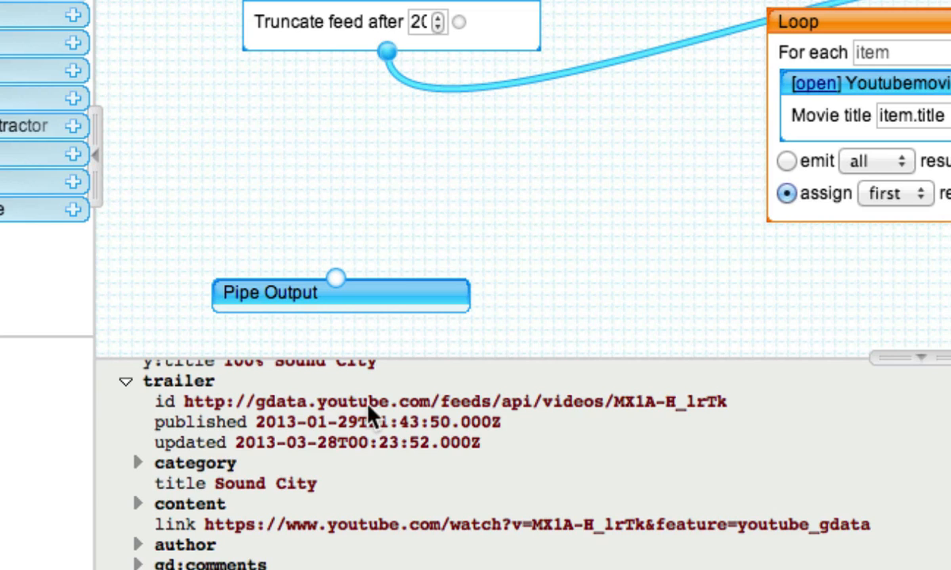
{"action": "scroll", "coordinate": [238, 412], "scroll_direction": "down", "scroll_amount": 2}
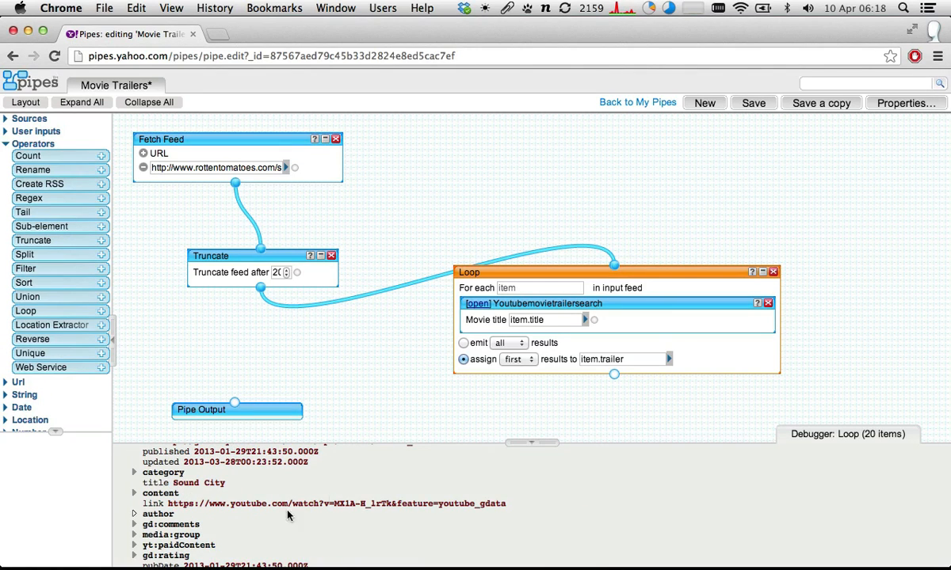
{"action": "scroll", "coordinate": [238, 475], "scroll_direction": "up", "scroll_amount": 10}
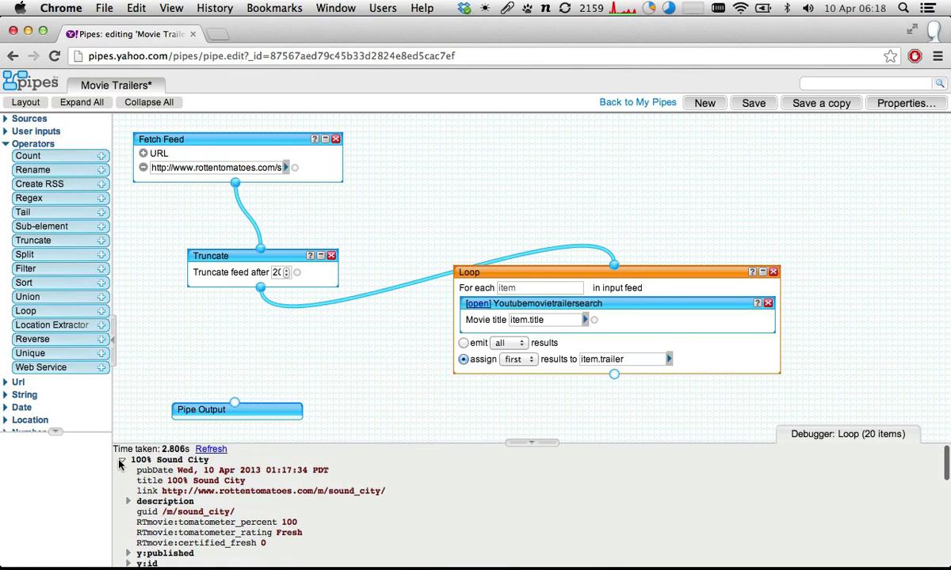
- Collapse the Sound City item and examine the War Witch item's details in the Loop's debugger output
{"action": "left_click", "coordinate": [120, 460]}
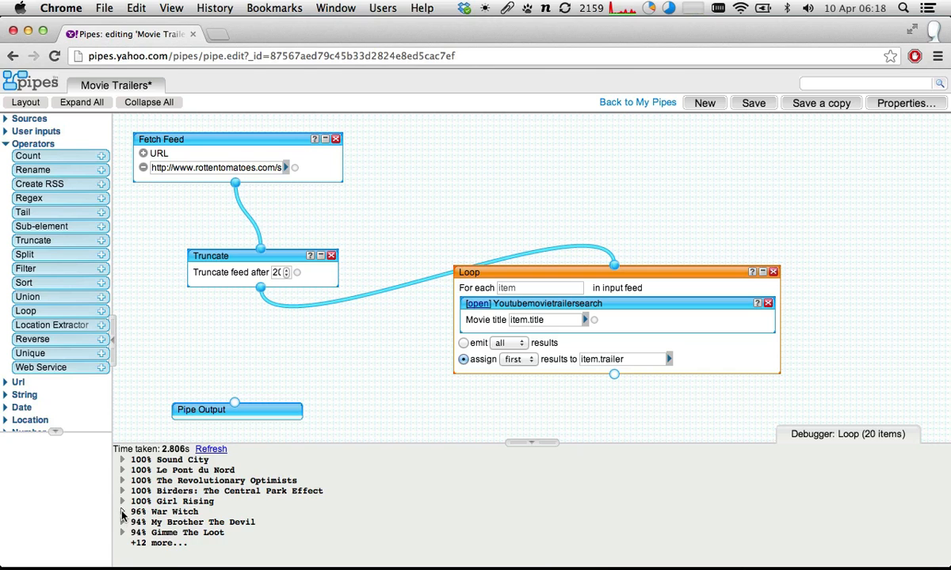
{"action": "left_click", "coordinate": [123, 512]}
{"action": "scroll", "coordinate": [127, 527], "scroll_direction": "down", "scroll_amount": 3}
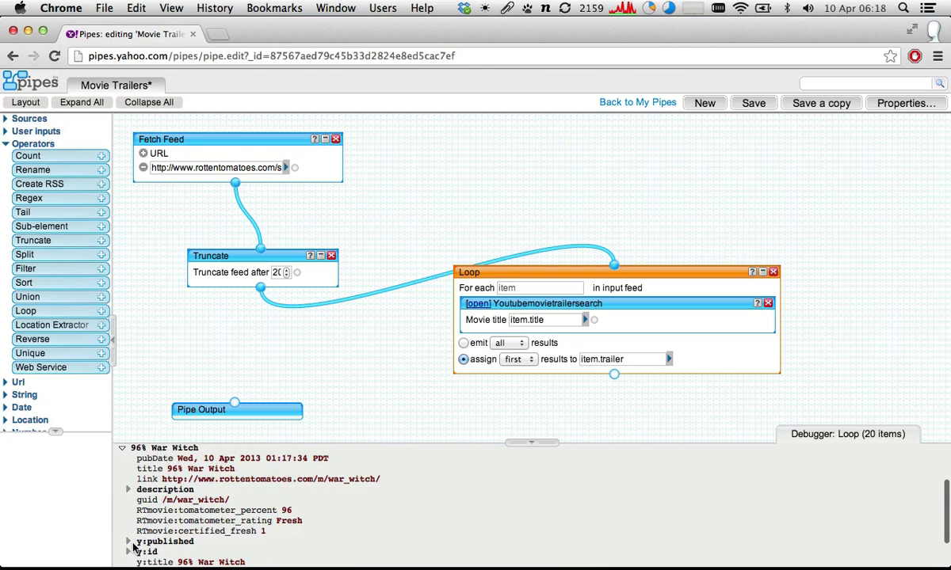
{"action": "scroll", "coordinate": [133, 544], "scroll_direction": "down", "scroll_amount": 2}
{"action": "left_click", "coordinate": [129, 533]}
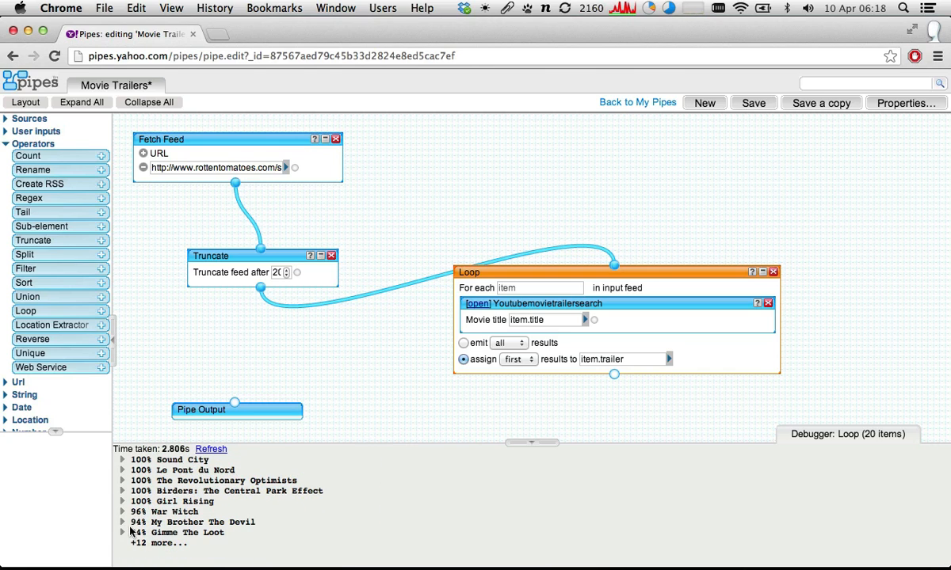
- Examine the trailer element attached to the Birders: The Central Park Effect item, including its title and link
{"action": "left_click", "coordinate": [122, 491]}
{"action": "scroll", "coordinate": [137, 499], "scroll_direction": "down", "scroll_amount": 4}
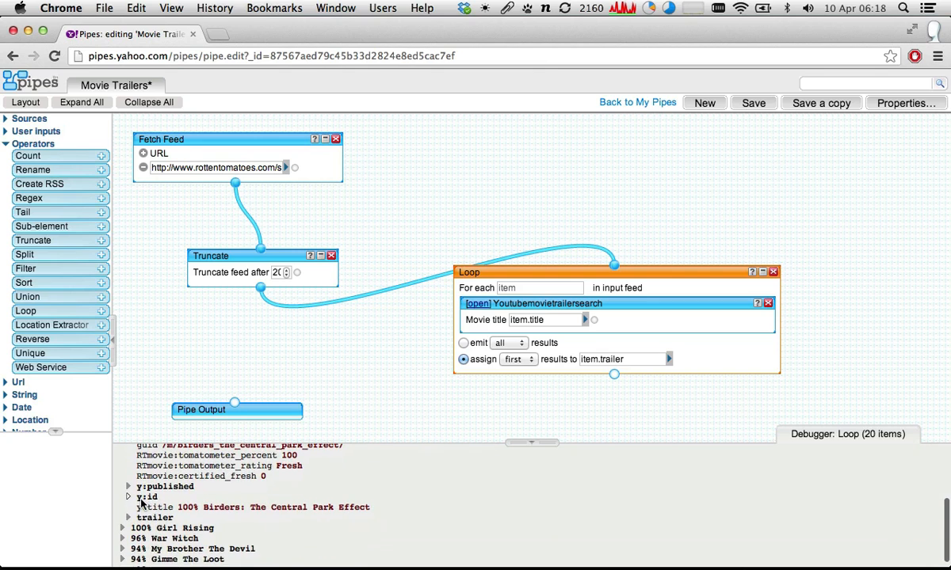
{"action": "scroll", "coordinate": [141, 503], "scroll_direction": "down", "scroll_amount": 1}
{"action": "left_click", "coordinate": [128, 507]}
{"action": "scroll", "coordinate": [170, 511], "scroll_direction": "down", "scroll_amount": 2}
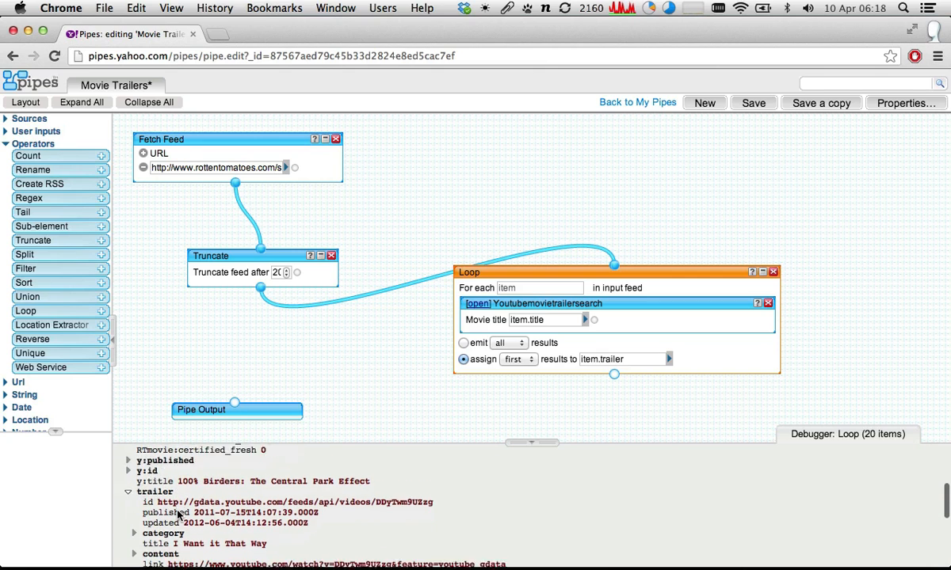
{"action": "scroll", "coordinate": [178, 515], "scroll_direction": "down", "scroll_amount": 3}
{"action": "scroll", "coordinate": [178, 515], "scroll_direction": "up", "scroll_amount": 8}
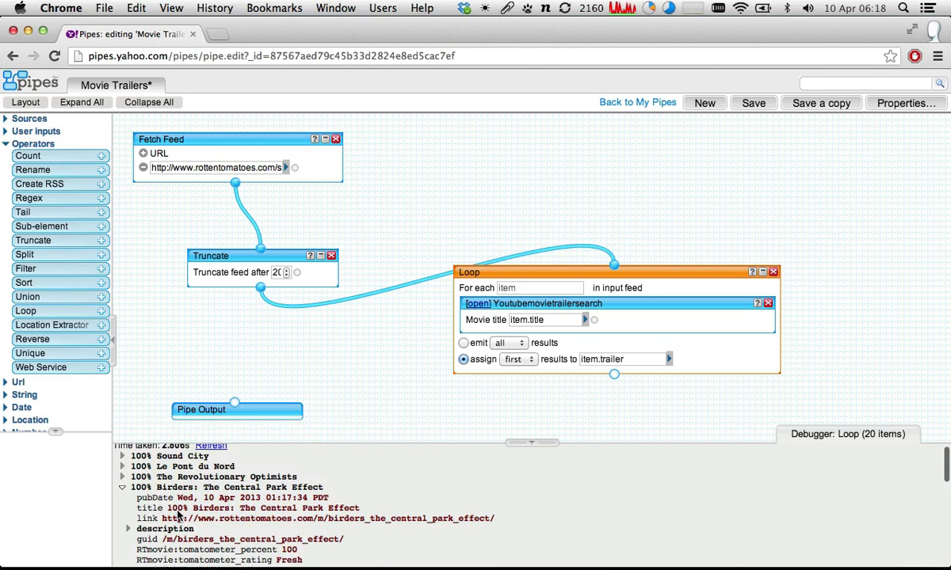
{"action": "scroll", "coordinate": [178, 516], "scroll_direction": "up", "scroll_amount": 1}
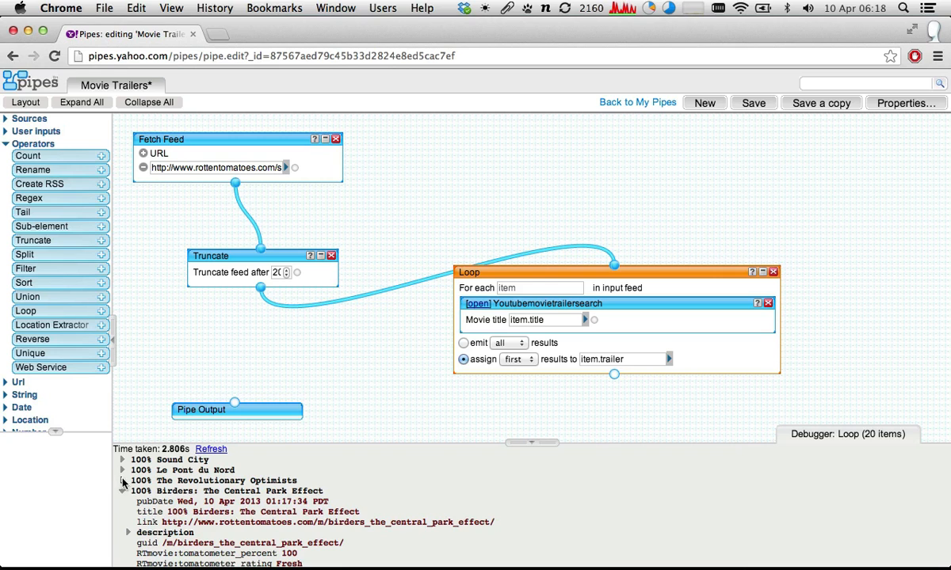
- Expand The Revolutionary Optimists item and examine the title and YouTube link in its trailer element
{"action": "left_click", "coordinate": [123, 480]}
{"action": "scroll", "coordinate": [166, 482], "scroll_direction": "down", "scroll_amount": 2}
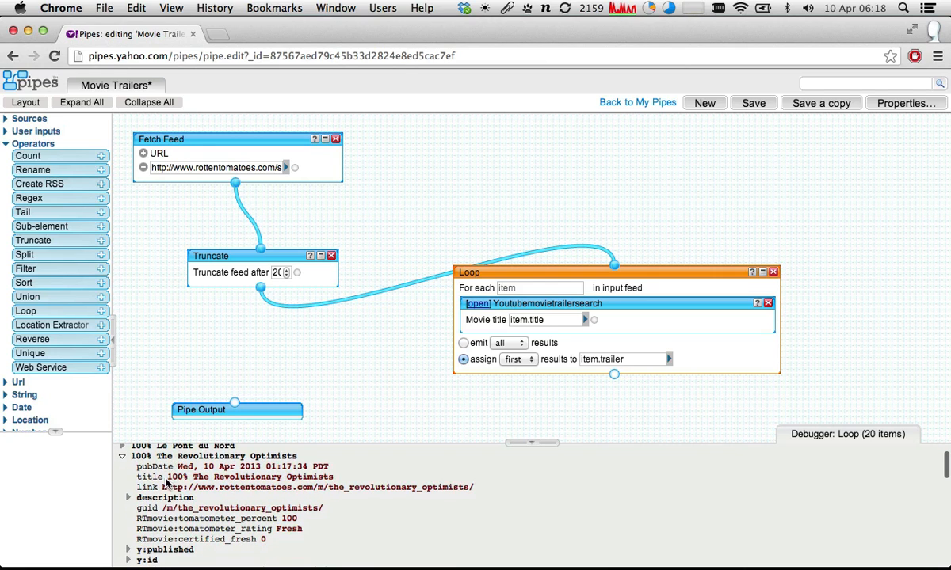
{"action": "scroll", "coordinate": [165, 481], "scroll_direction": "down", "scroll_amount": 3}
{"action": "left_click", "coordinate": [129, 535]}
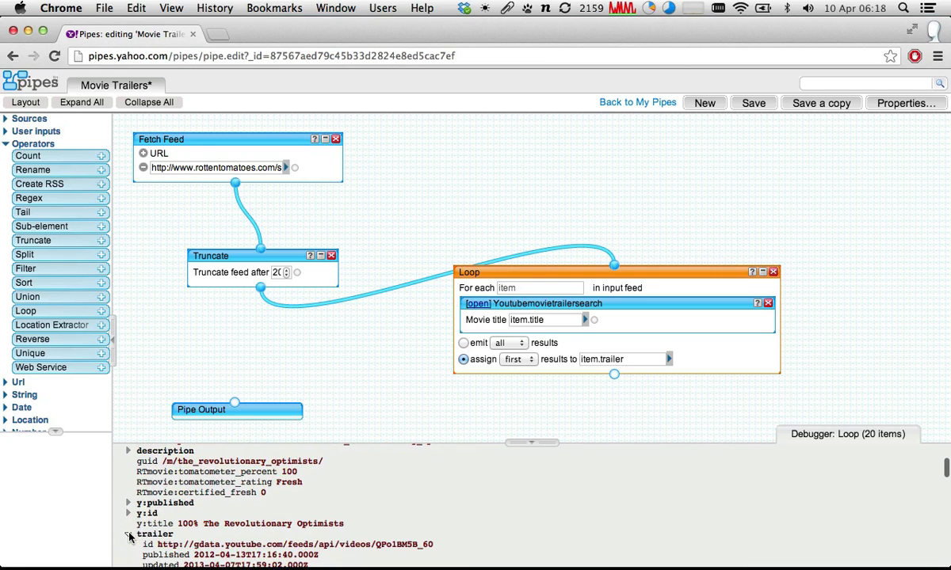
{"action": "scroll", "coordinate": [133, 534], "scroll_direction": "down", "scroll_amount": 5}
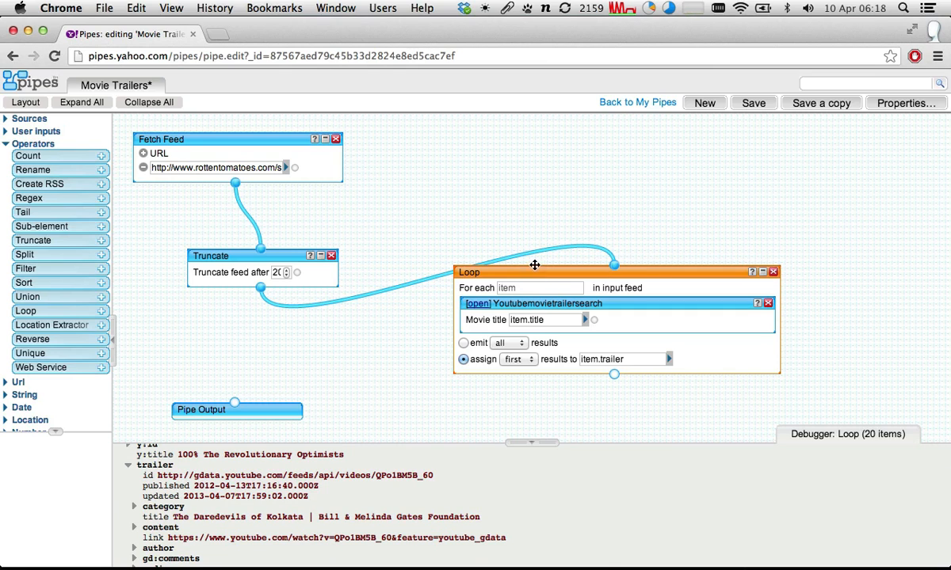
- Shift the Loop module slightly and reposition the Truncate module directly beneath Fetch Feed
{"action": "mouse_move", "coordinate": [534, 265]}
{"action": "left_mouse_down"}
{"action": "mouse_move", "coordinate": [613, 271]}
{"action": "mouse_move", "coordinate": [522, 263]}
{"action": "left_mouse_up"}
{"action": "left_click_drag", "start_coordinate": [270, 253], "coordinate": [244, 223]}
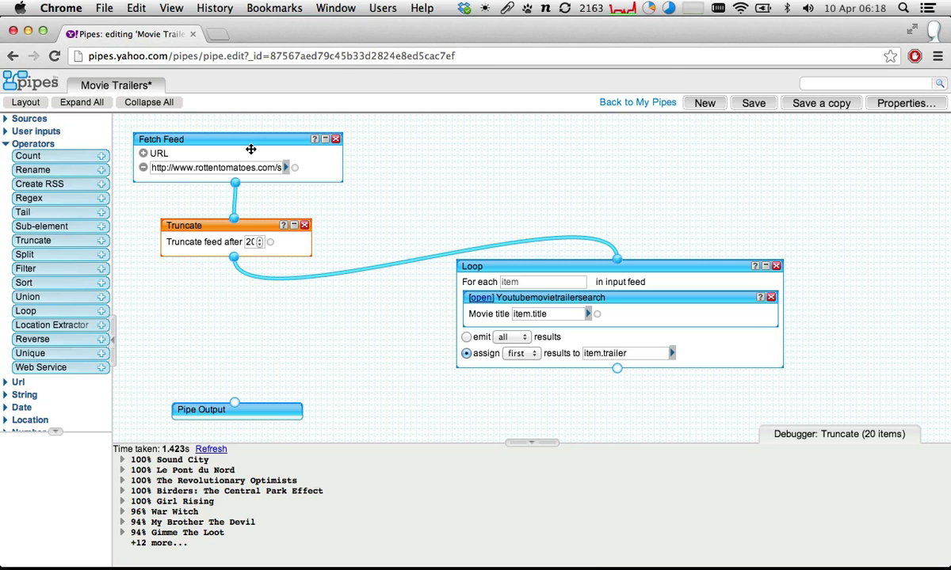
- Bring back the Loop's debugger output and recheck the trailer title nested in The Revolutionary Optimists item
{"action": "left_click", "coordinate": [484, 269]}
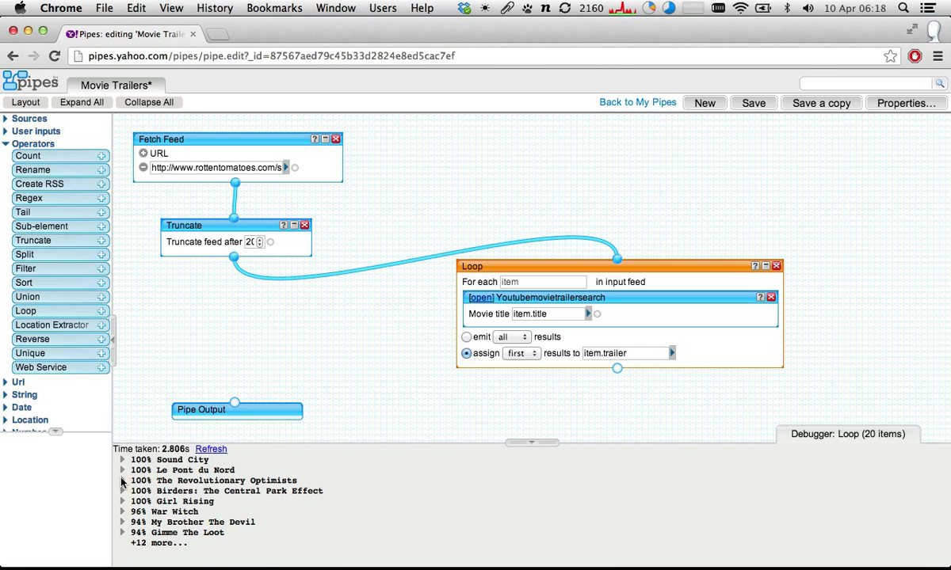
{"action": "left_click", "coordinate": [123, 480]}
{"action": "scroll", "coordinate": [189, 469], "scroll_direction": "down", "scroll_amount": 3}
{"action": "scroll", "coordinate": [159, 474], "scroll_direction": "down", "scroll_amount": 1}
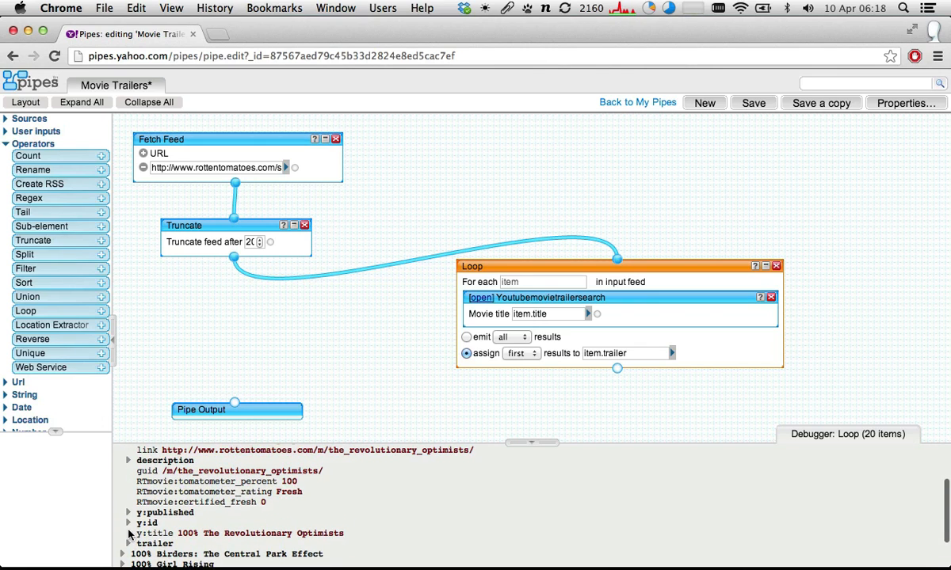
{"action": "scroll", "coordinate": [123, 503], "scroll_direction": "down", "scroll_amount": 2}
{"action": "left_click", "coordinate": [129, 529]}
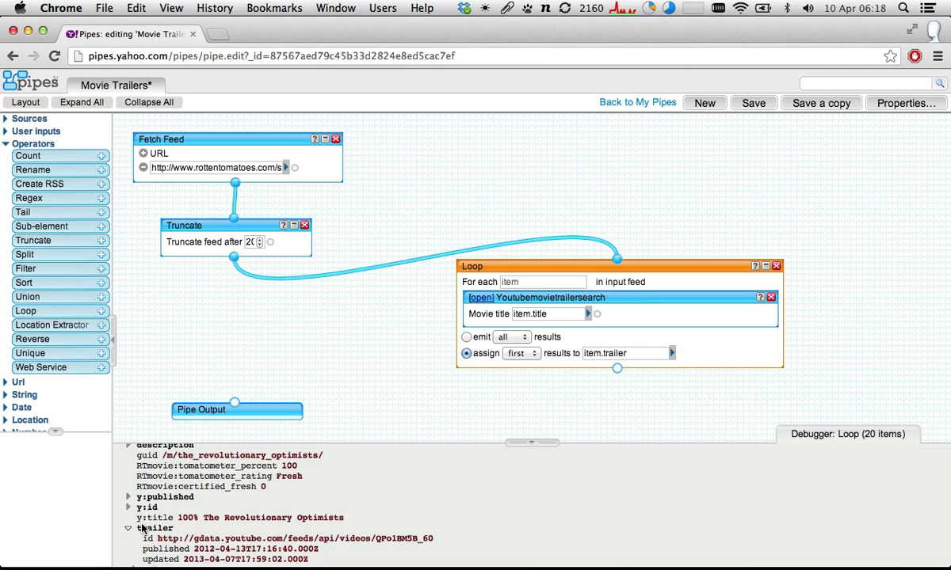
{"action": "scroll", "coordinate": [187, 508], "scroll_direction": "down", "scroll_amount": 5}
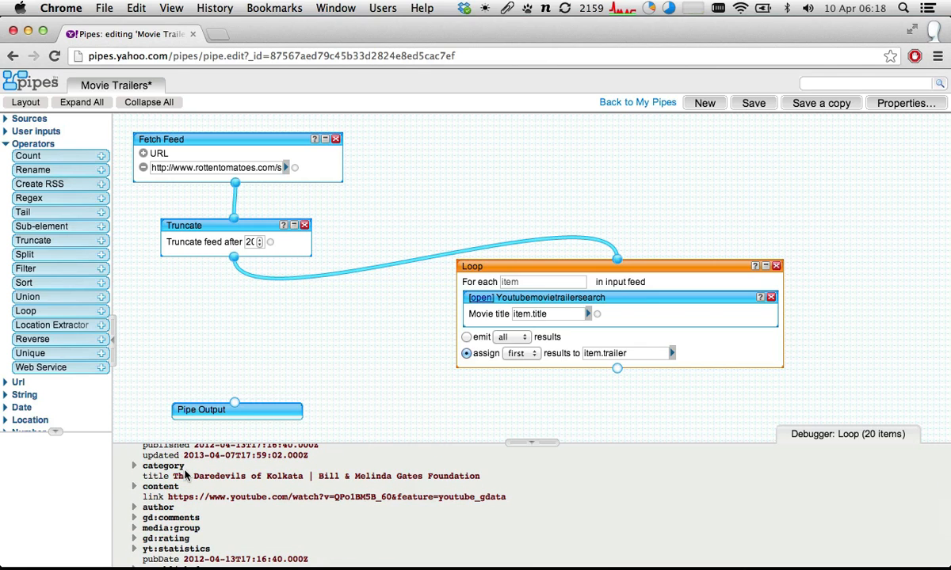
{"action": "scroll", "coordinate": [186, 474], "scroll_direction": "up", "scroll_amount": 10}
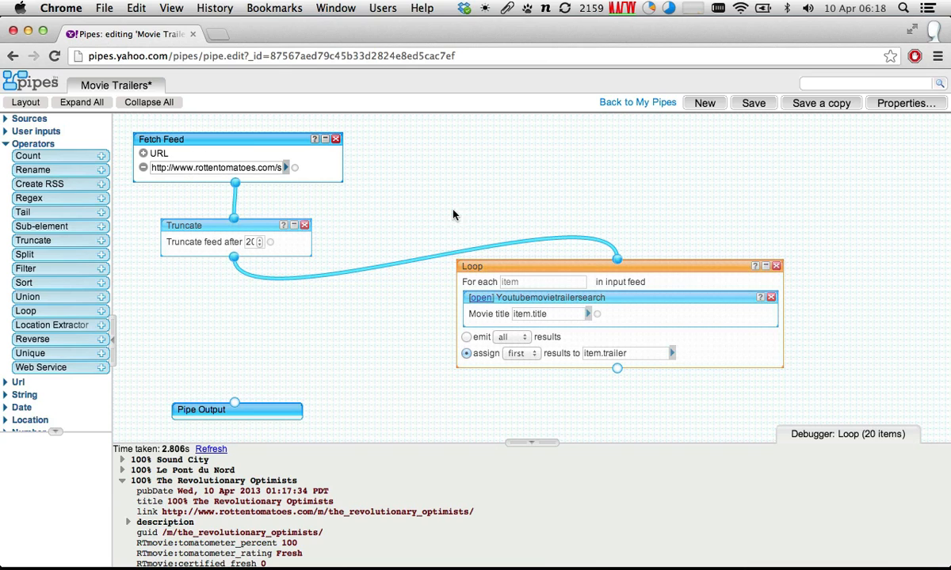
- Compare the Loop's Movie title input with The Revolutionary Optimists item's title text, including its percentage prefix
{"action": "left_click", "coordinate": [547, 314]}
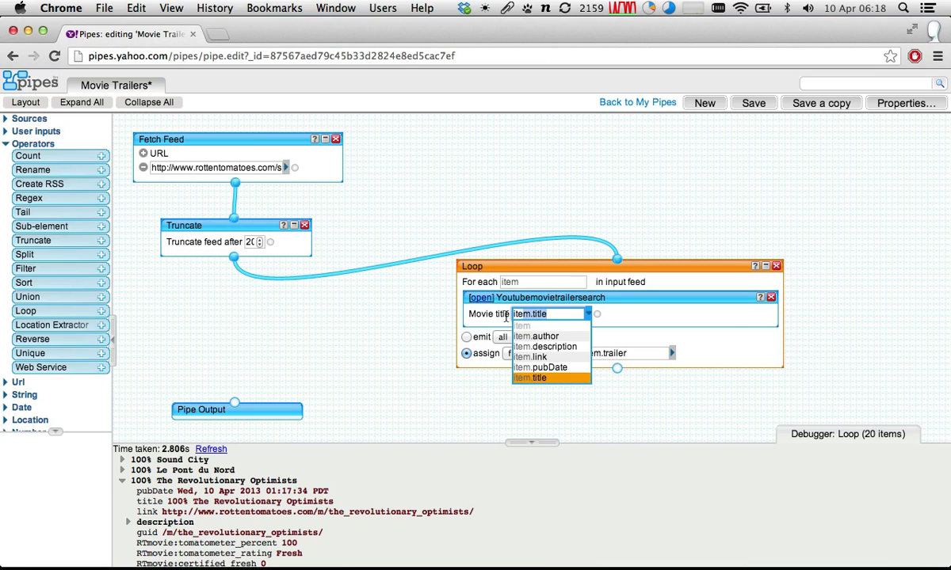
{"action": "left_click", "coordinate": [155, 501]}
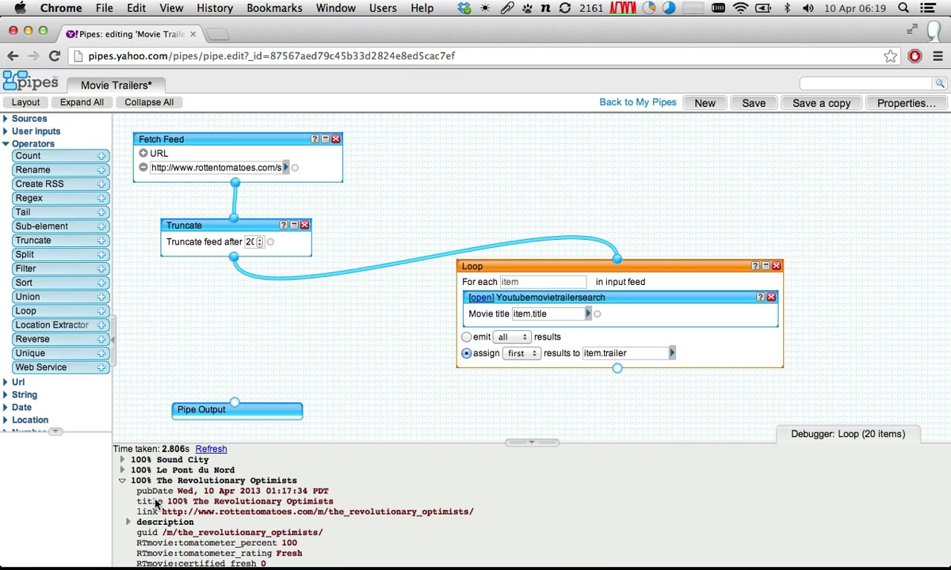
{"action": "left_click_drag", "start_coordinate": [168, 501], "coordinate": [317, 513]}
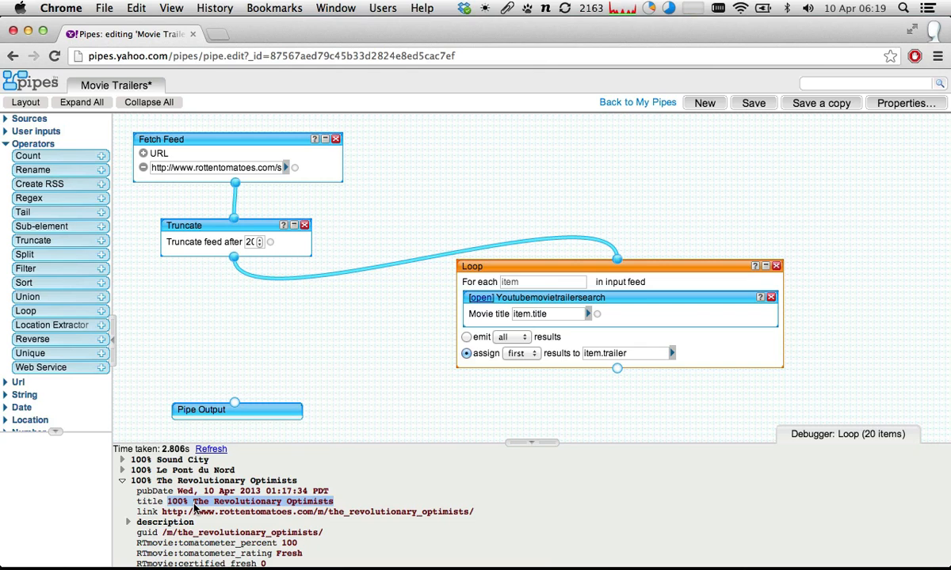
- Move the Loop module lower on the canvas and add a Regex operator in the free space above it
{"action": "left_click_drag", "start_coordinate": [641, 262], "coordinate": [622, 302]}
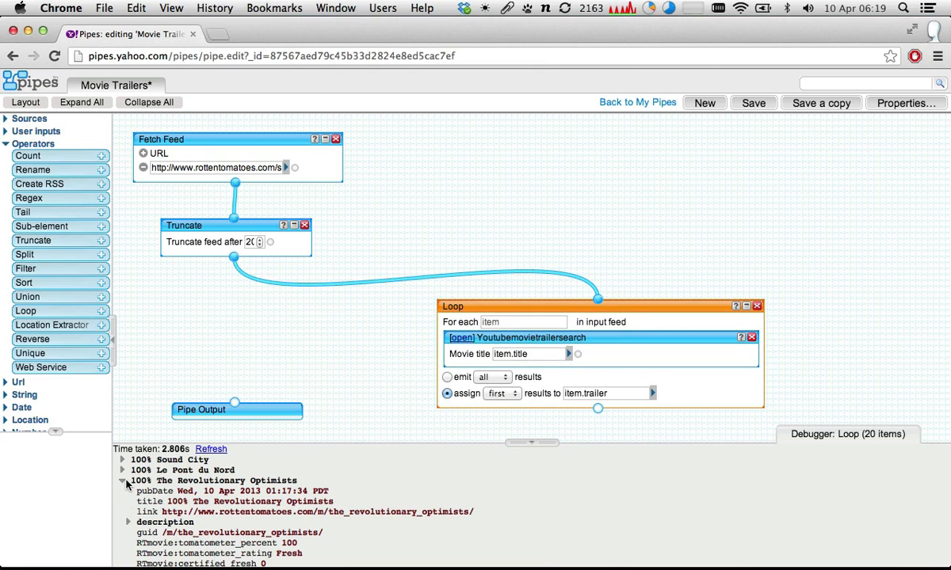
{"action": "left_click", "coordinate": [122, 481]}
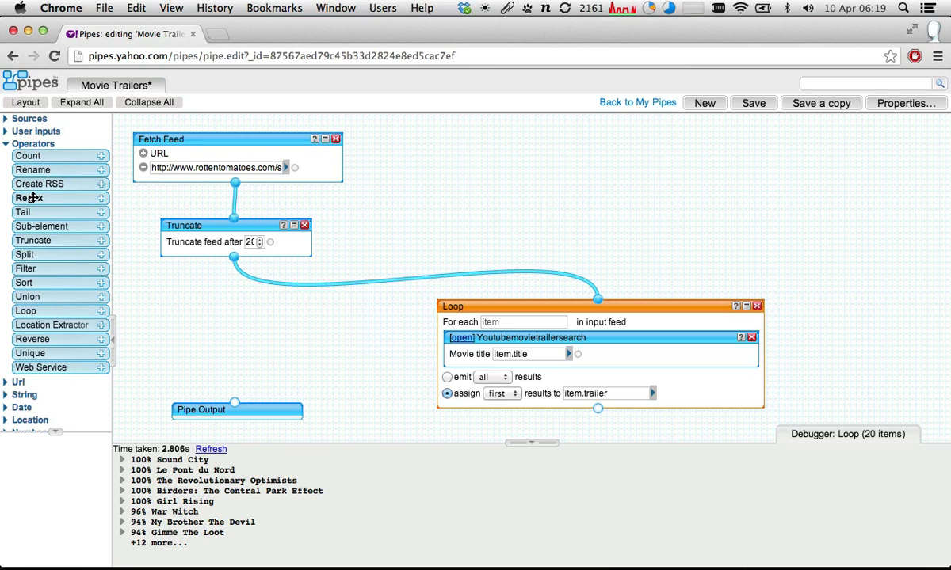
{"action": "left_click_drag", "start_coordinate": [33, 198], "coordinate": [499, 161]}
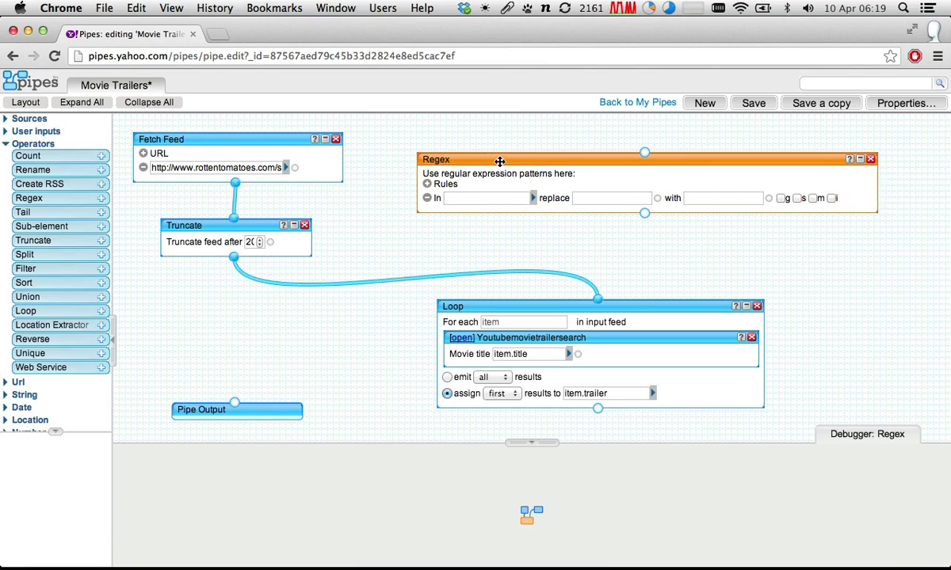
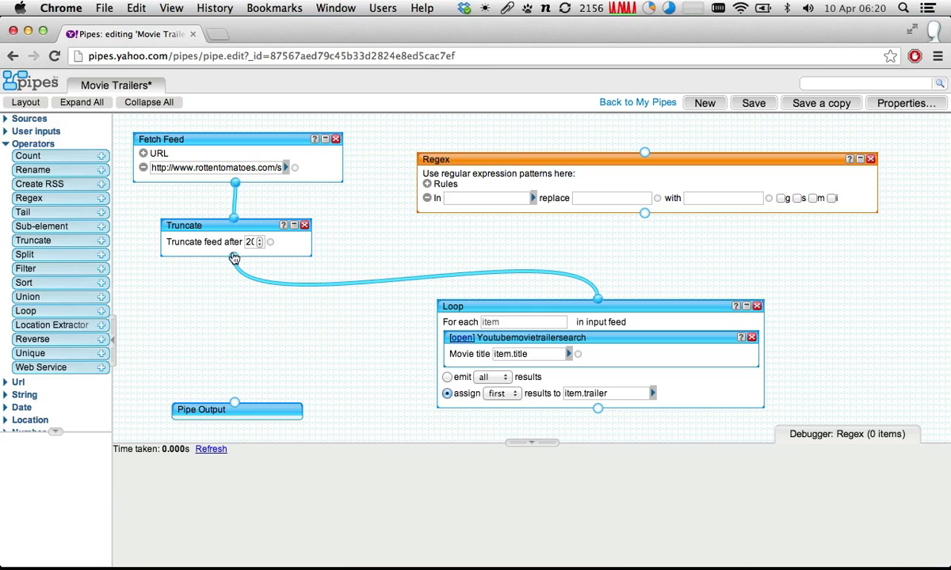
- Reroute Truncate's output from the Loop to the Regex module's input and shift the Regex module slightly
{"action": "left_click", "coordinate": [267, 223]}
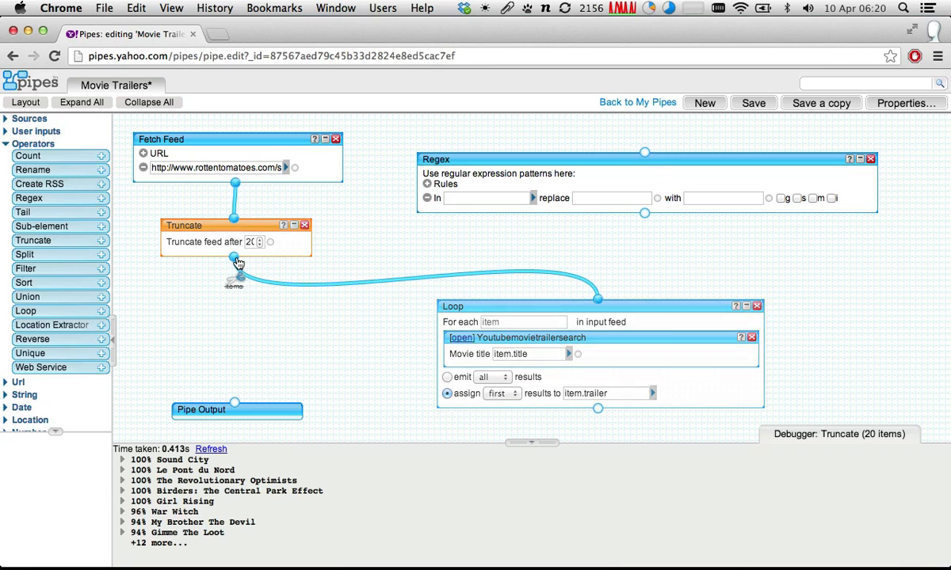
{"action": "left_click_drag", "start_coordinate": [234, 256], "coordinate": [649, 153]}
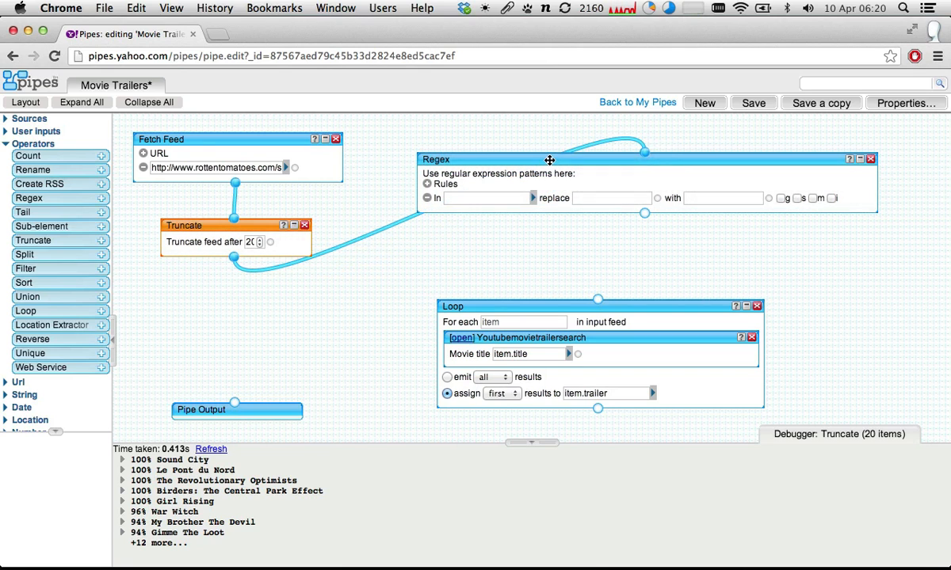
{"action": "left_click_drag", "start_coordinate": [549, 160], "coordinate": [536, 173]}
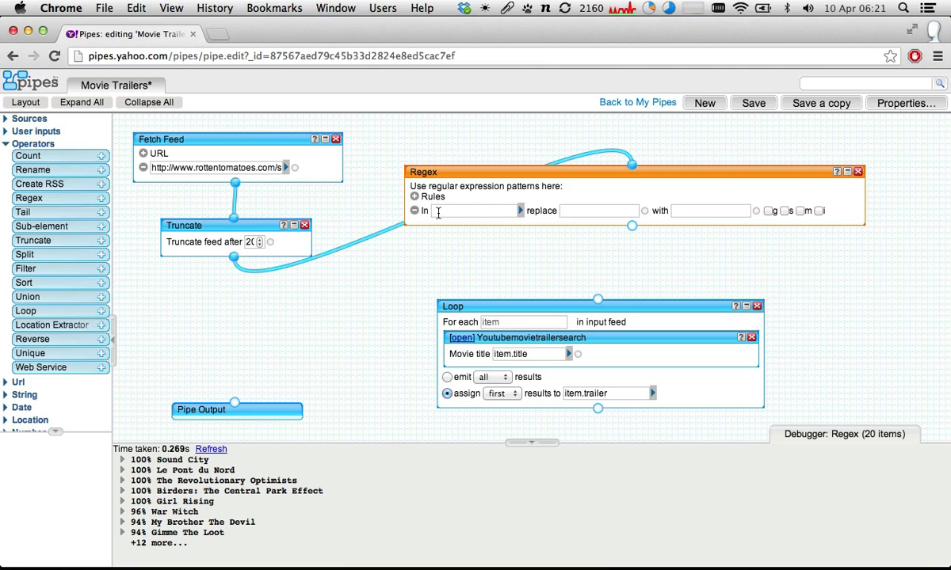
- Expand the Sound City item in the Regex debugger and examine the percentage prefix in its title
{"action": "left_click", "coordinate": [438, 212]}
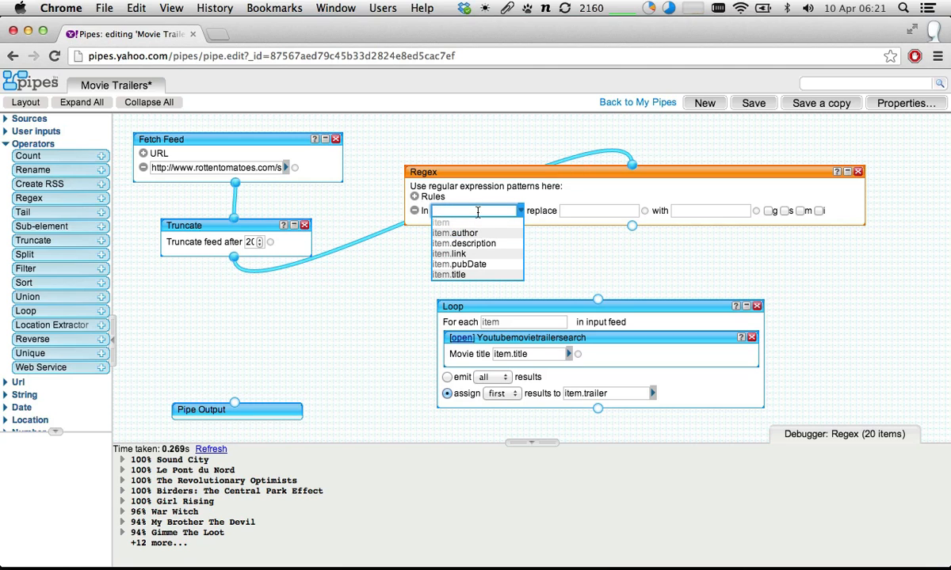
{"action": "left_click", "coordinate": [122, 461]}
{"action": "scroll", "coordinate": [138, 487], "scroll_direction": "down", "scroll_amount": 2}
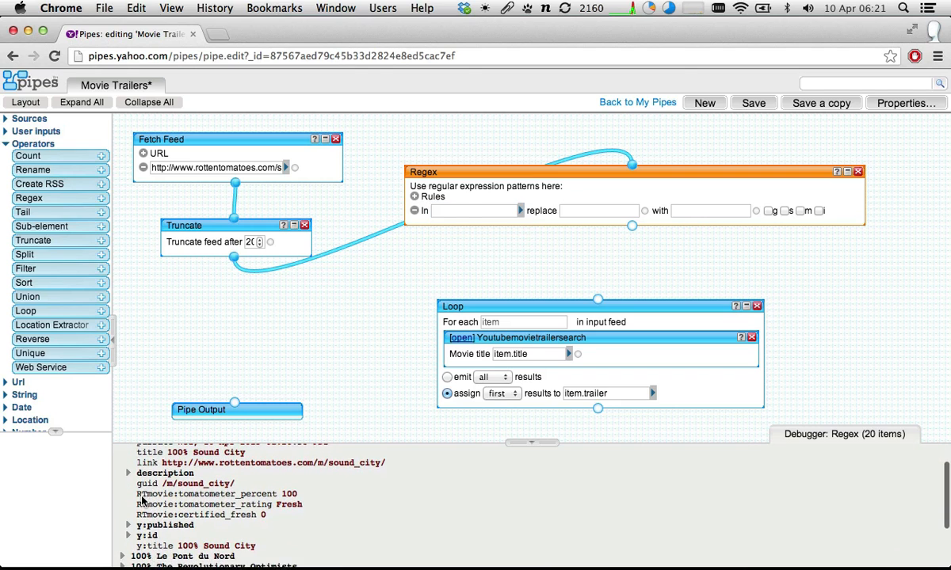
{"action": "scroll", "coordinate": [142, 497], "scroll_direction": "up", "scroll_amount": 3}
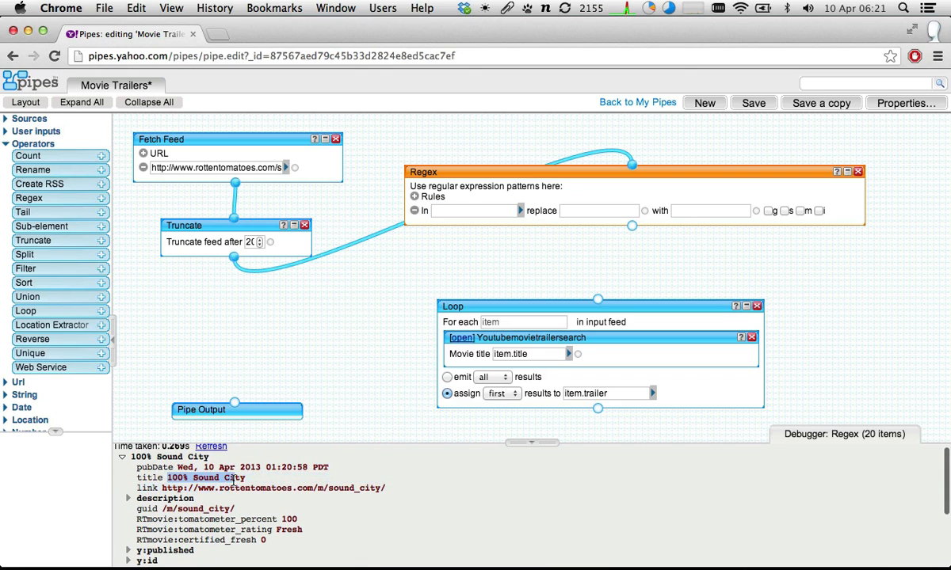
{"action": "left_click_drag", "start_coordinate": [167, 478], "coordinate": [195, 478]}
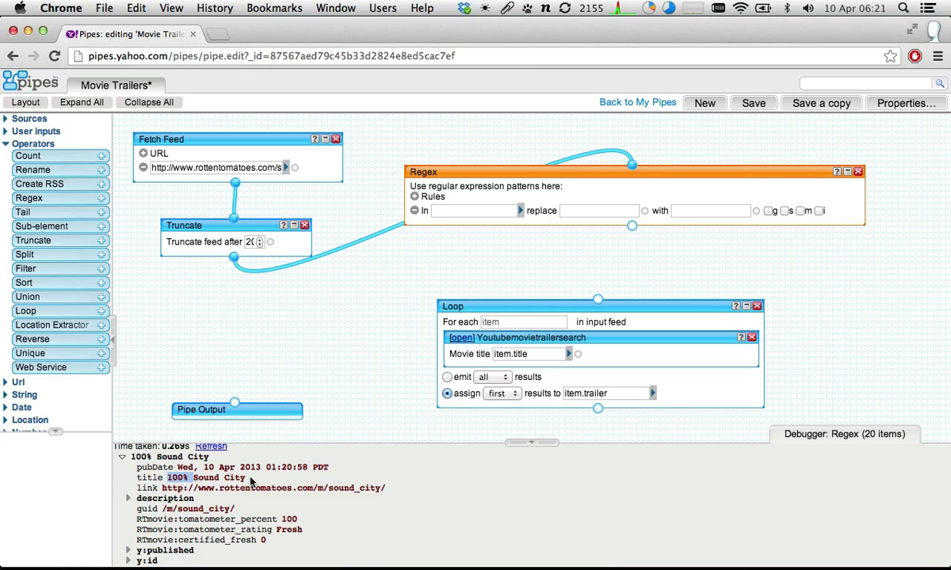
- Set the Regex rule to act on item.title and recheck the prefix of Sound City's title
{"action": "left_click", "coordinate": [448, 211]}
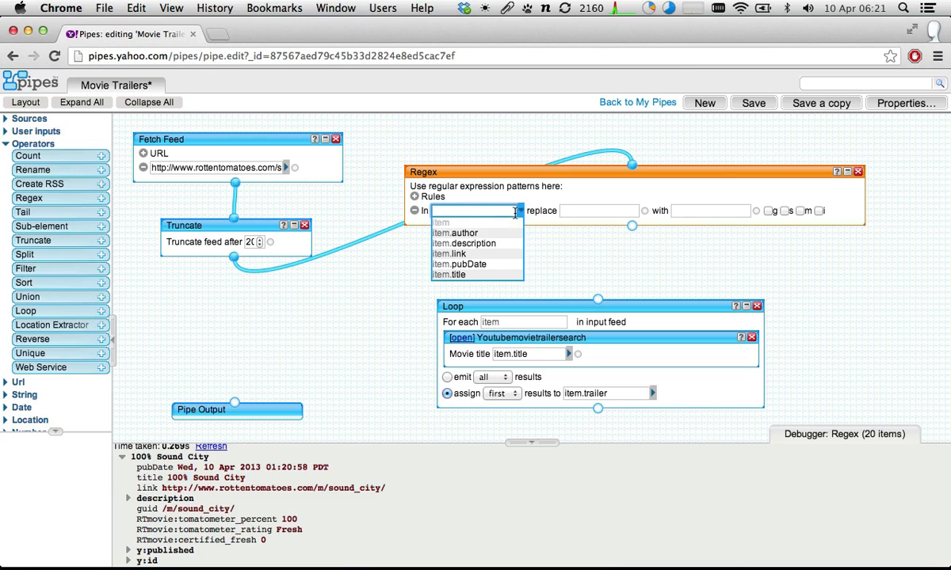
{"action": "left_click", "coordinate": [448, 275]}
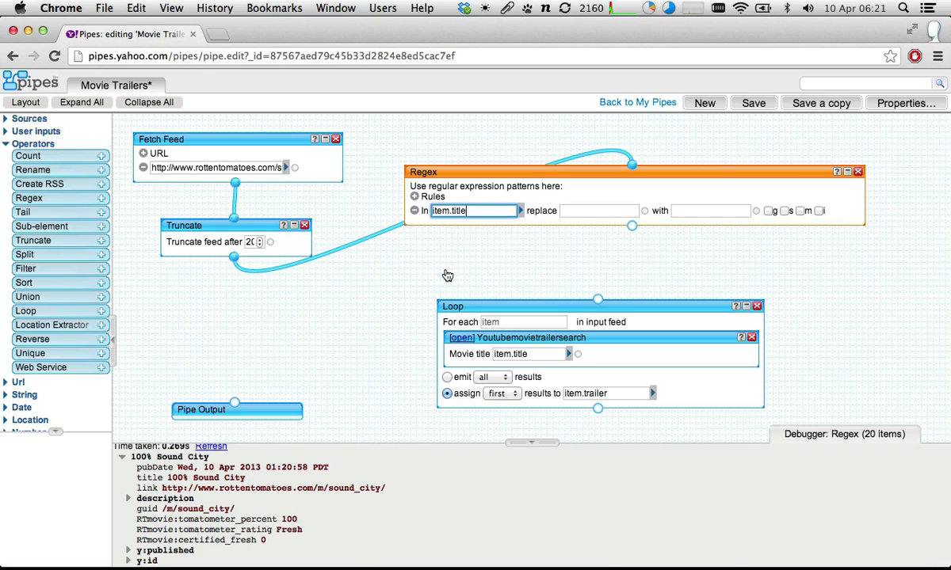
{"action": "left_click", "coordinate": [590, 211]}
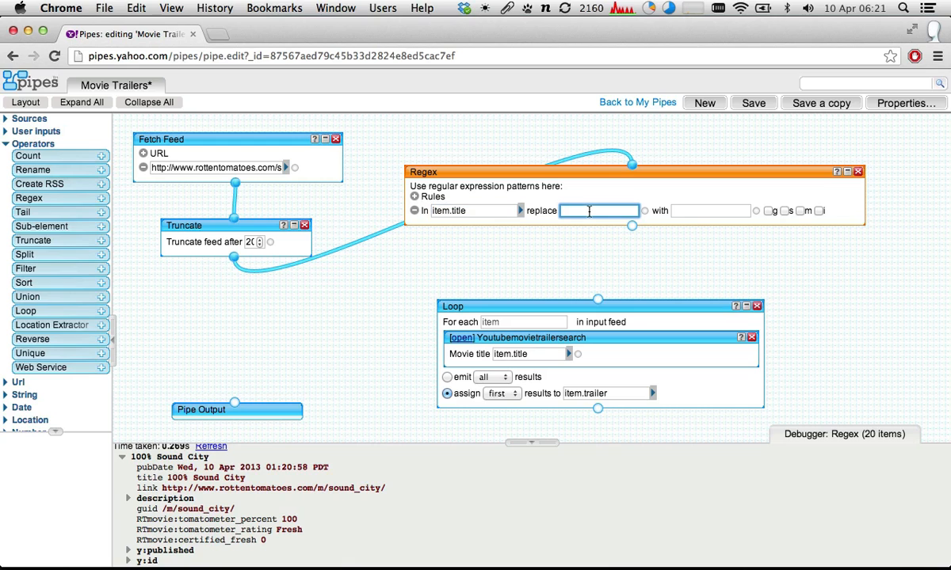
{"action": "left_click", "coordinate": [169, 479]}
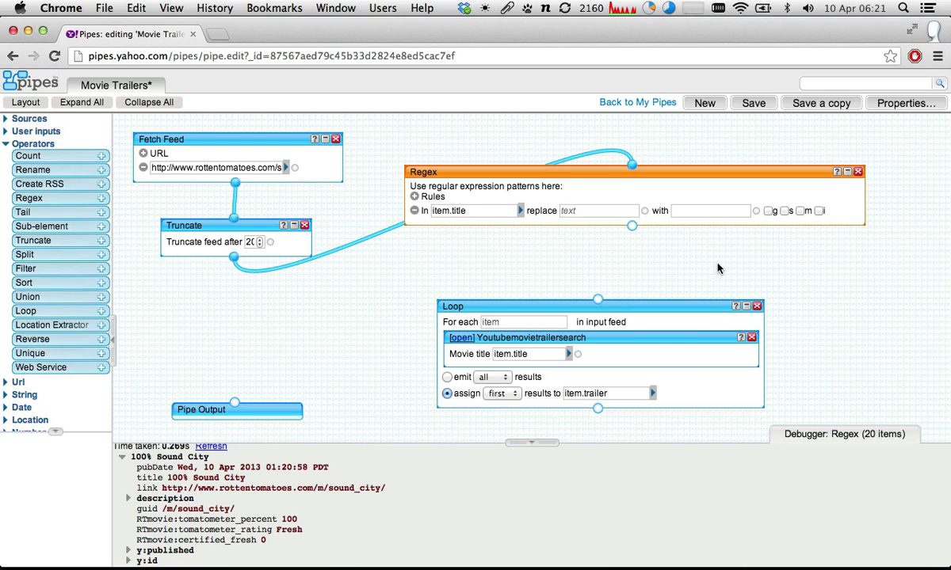
{"action": "left_click", "coordinate": [685, 211]}
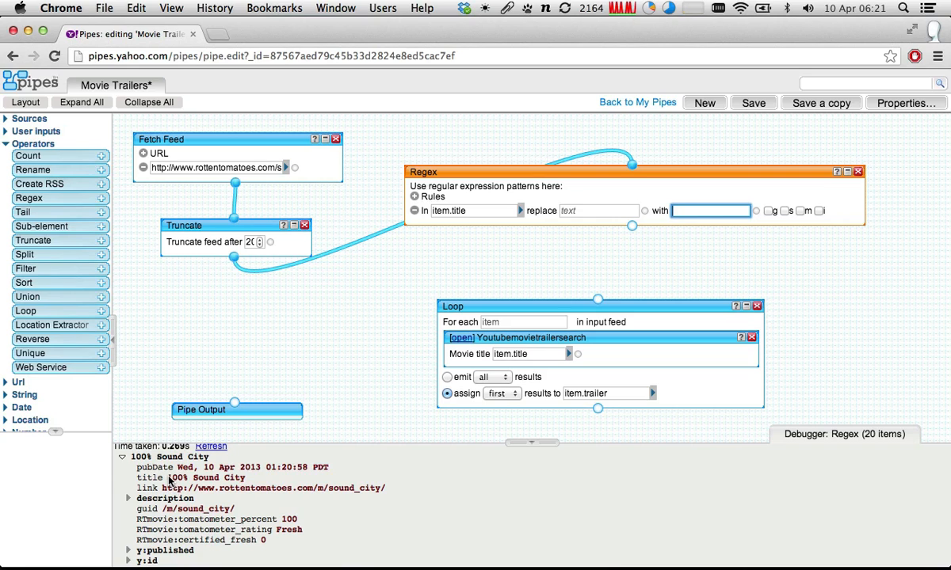
{"action": "left_click_drag", "start_coordinate": [166, 480], "coordinate": [190, 481]}
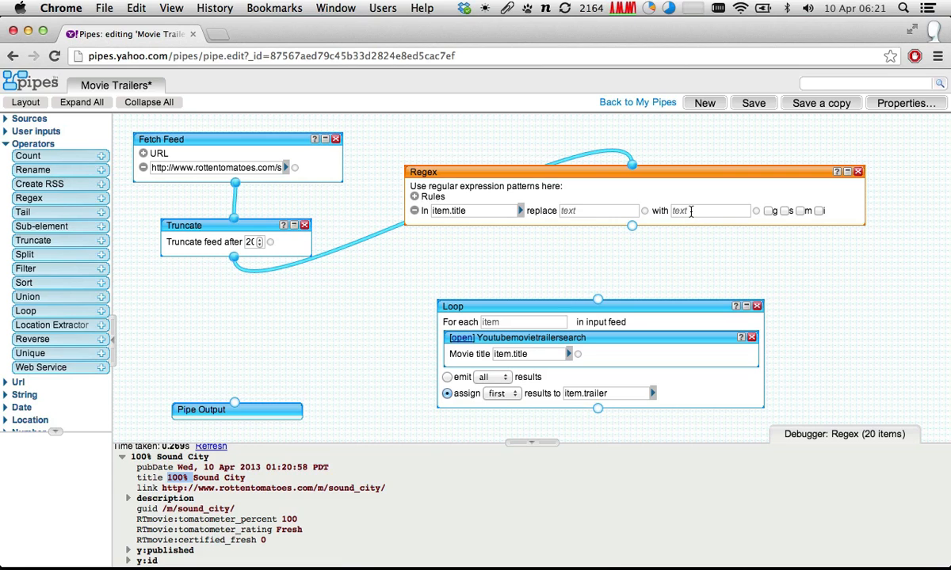
- Enter ^\d*% as the pattern to replace in the item.title rule
{"action": "left_click", "coordinate": [581, 213]}
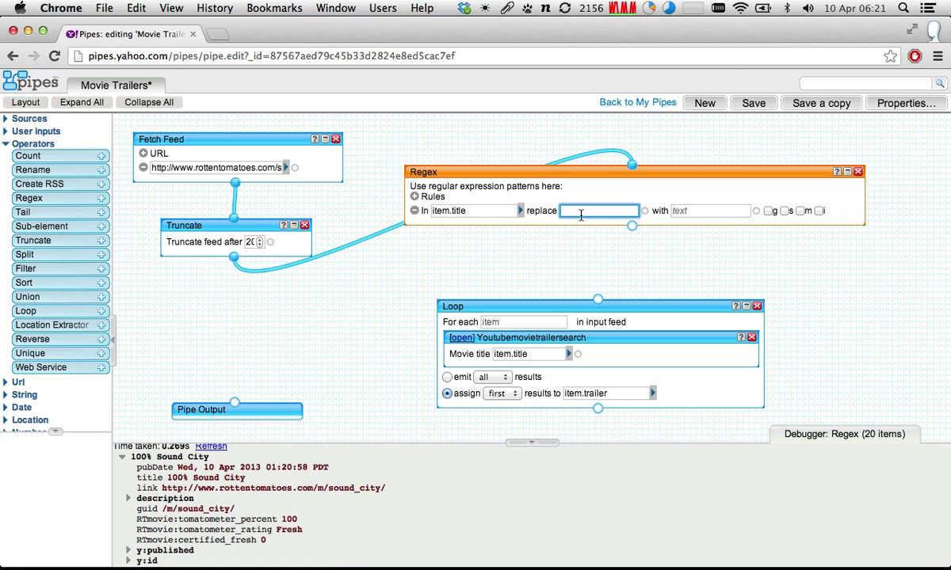
{"action": "type", "text": "^"}
{"action": "type", "text": "\\d*"}
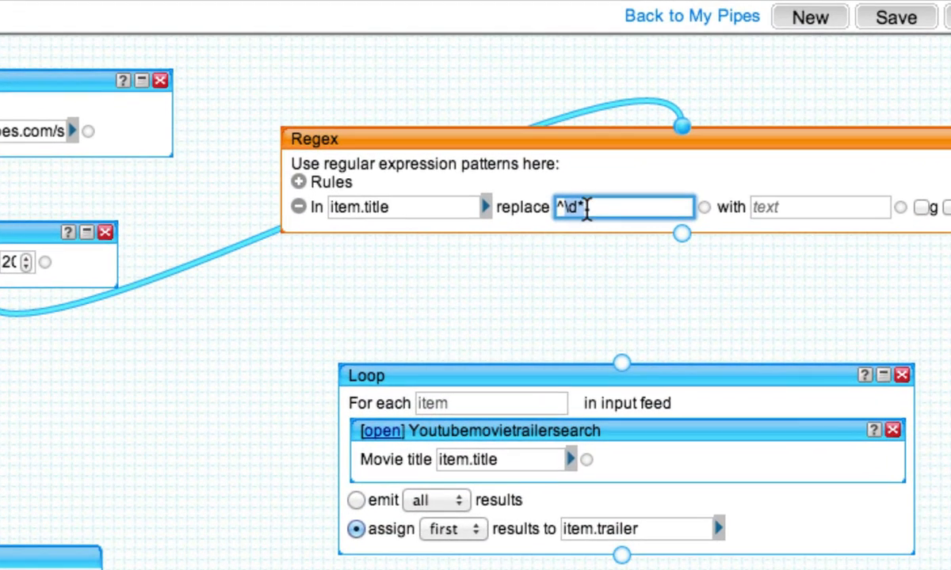
{"action": "left_click", "coordinate": [586, 207]}
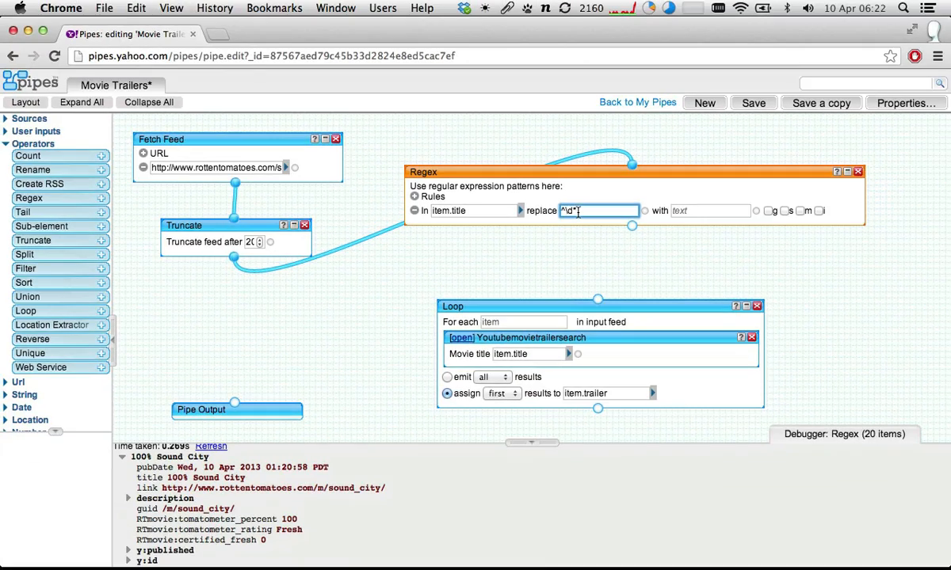
{"action": "left_click", "coordinate": [619, 240]}
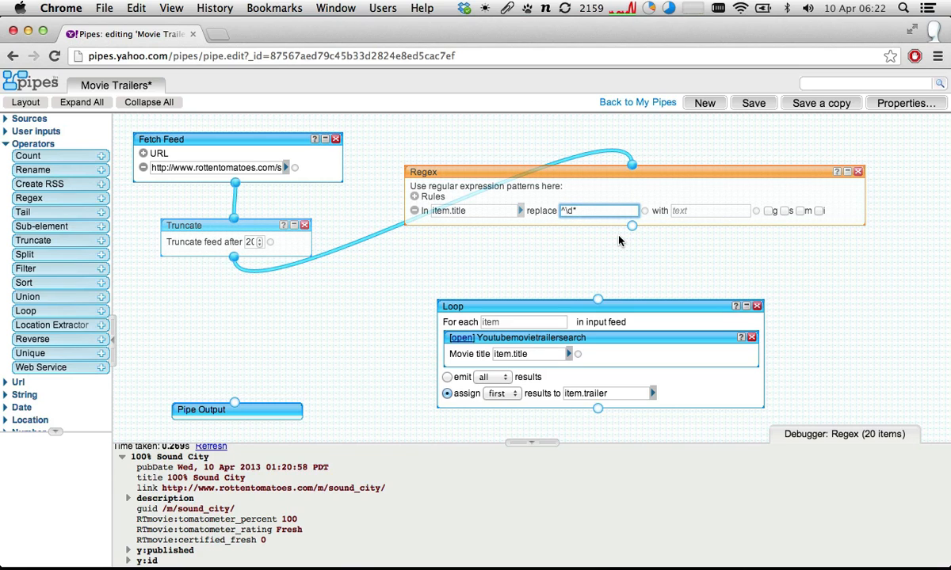
{"action": "type", "text": "%"}
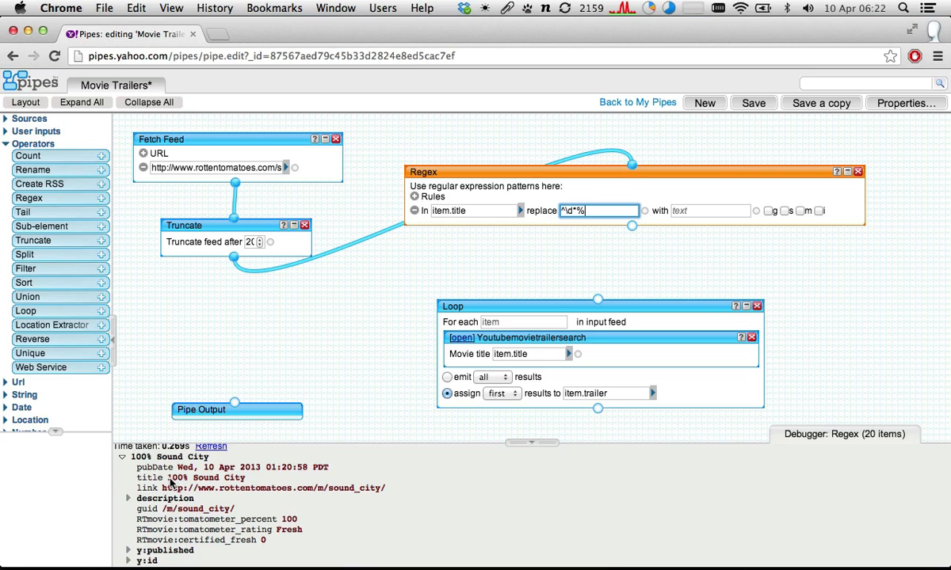
- Recheck the prefix in Sound City's title and extend the rule's pattern with a whitespace match to ^\d*%\s
{"action": "left_click_drag", "start_coordinate": [170, 478], "coordinate": [181, 476]}
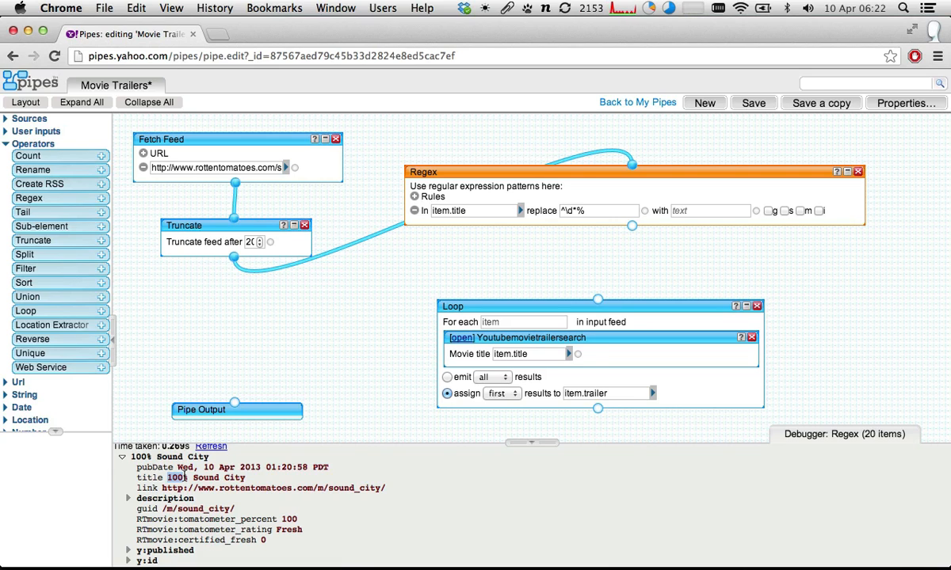
{"action": "left_click", "coordinate": [187, 480]}
{"action": "left_click", "coordinate": [590, 212]}
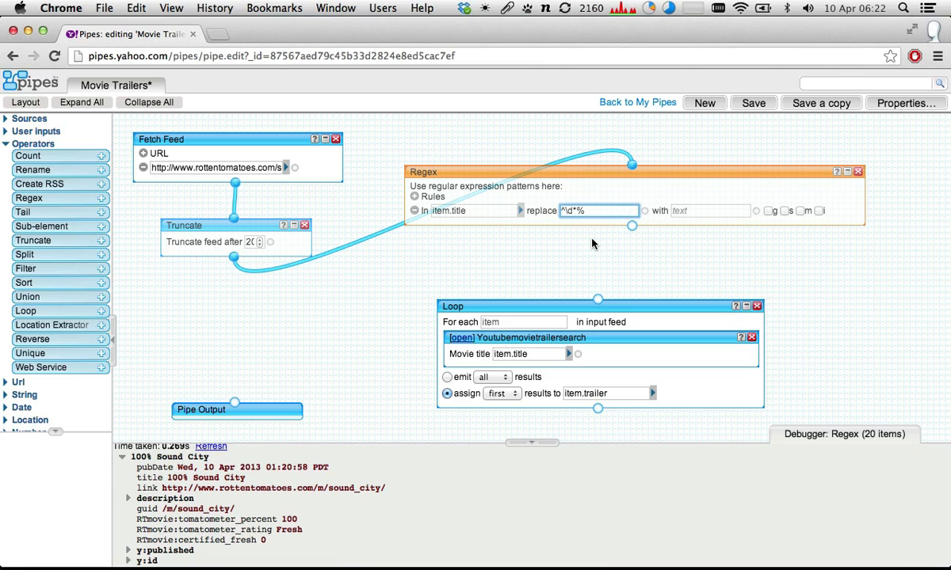
{"action": "type", "text": "\\s"}
- Compare the complete Regex pattern with the percentage prefix and trailing space in Sound City's title
{"action": "left_click_drag", "start_coordinate": [567, 216], "coordinate": [547, 204]}
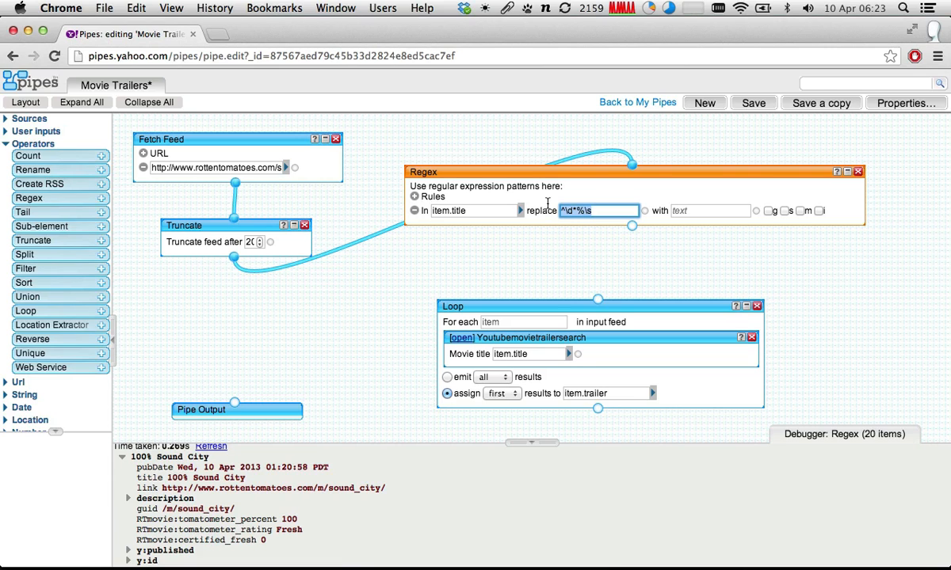
{"action": "left_click", "coordinate": [167, 480]}
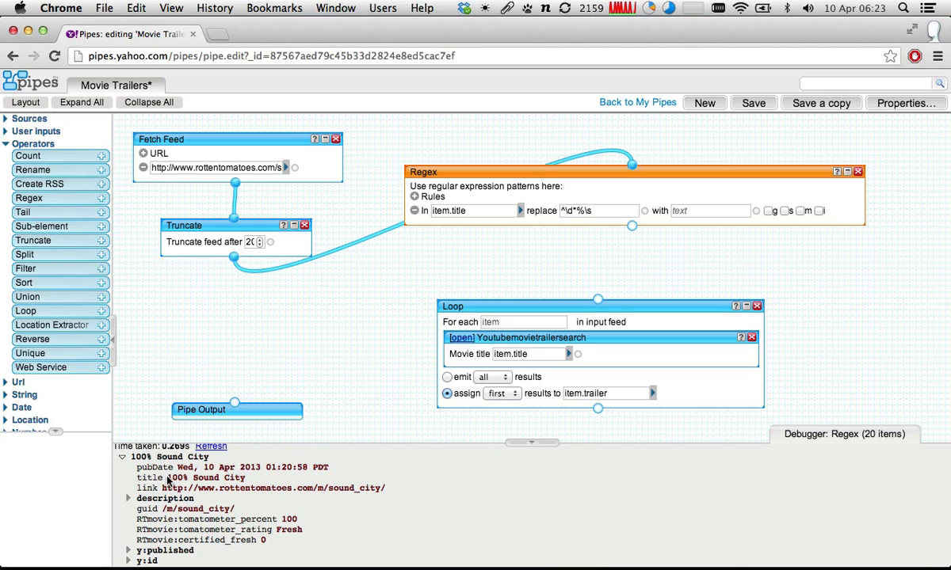
{"action": "left_click_drag", "start_coordinate": [168, 480], "coordinate": [192, 478]}
{"action": "scroll", "coordinate": [154, 536], "scroll_direction": "down", "scroll_amount": 1}
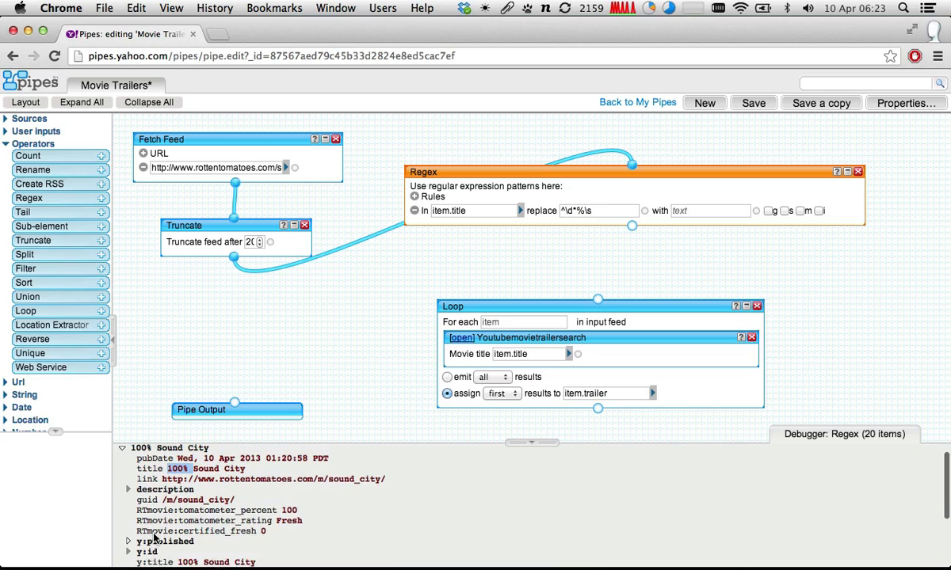
{"action": "scroll", "coordinate": [154, 537], "scroll_direction": "up", "scroll_amount": 2}
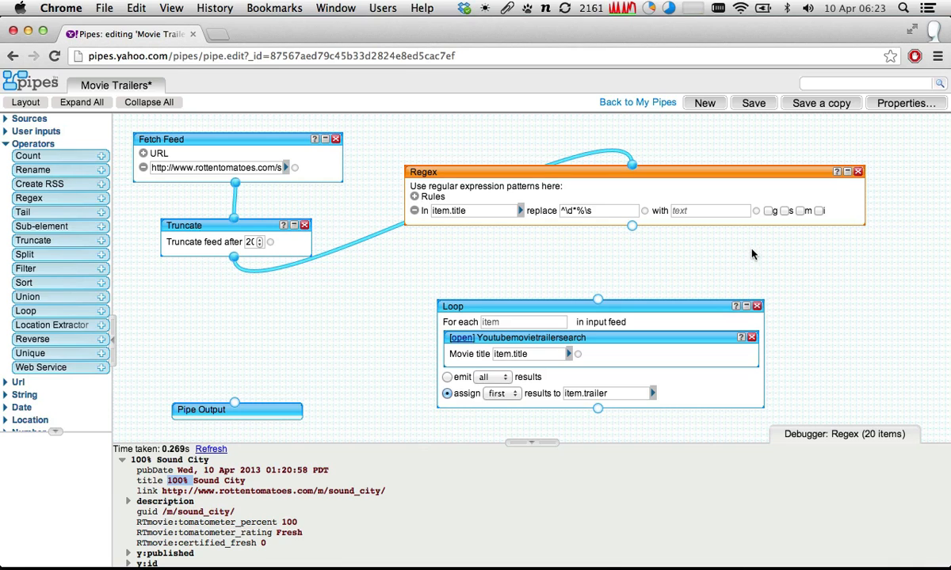
- Show the Regex module's help text and review the rule's pattern, replacement text and option flags
{"action": "left_click", "coordinate": [836, 172]}
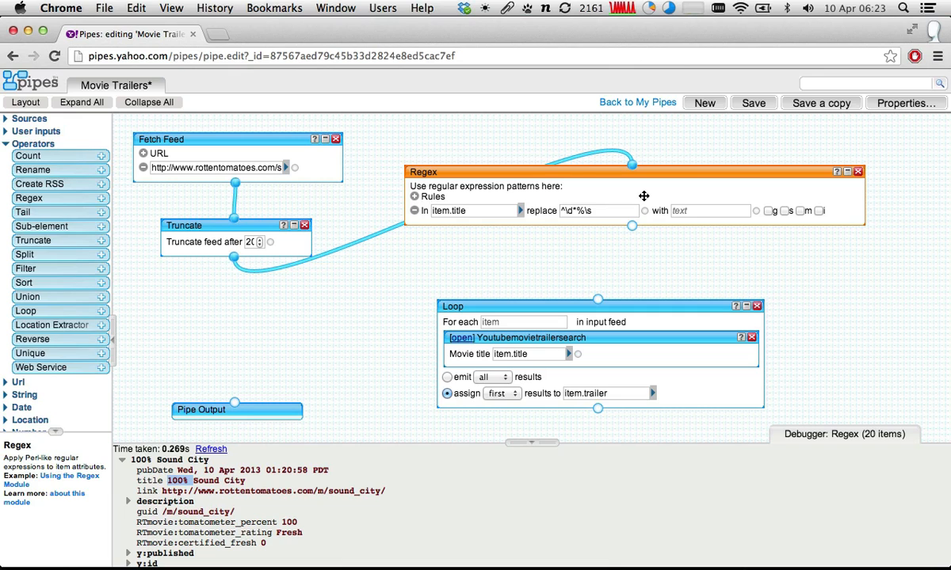
{"action": "left_click_drag", "start_coordinate": [600, 210], "coordinate": [521, 207]}
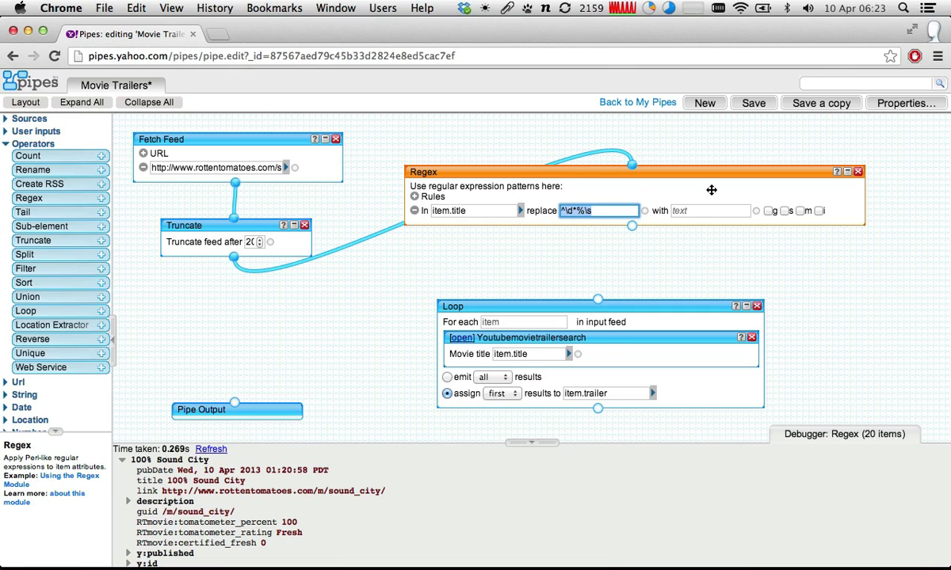
{"action": "key", "text": "Tab"}
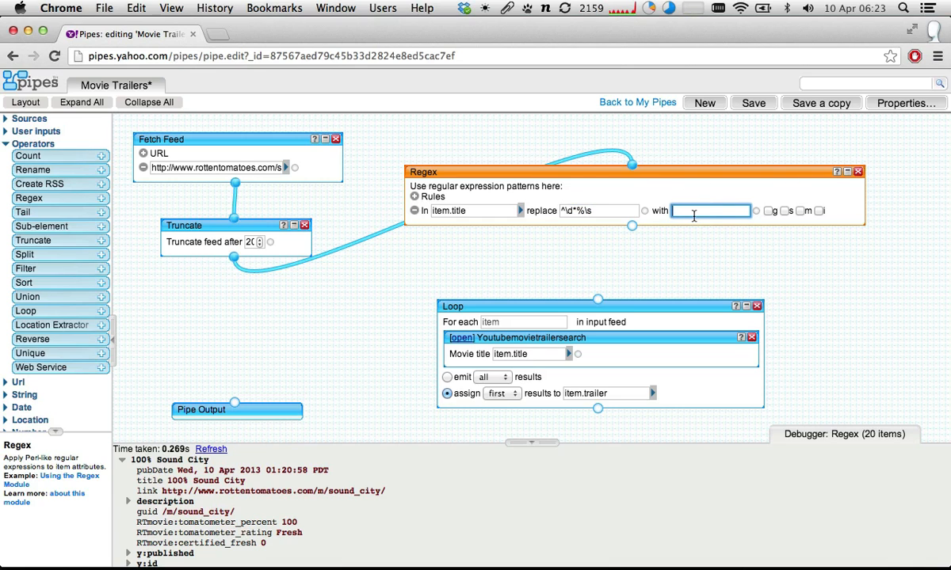
{"action": "left_click", "coordinate": [776, 219]}
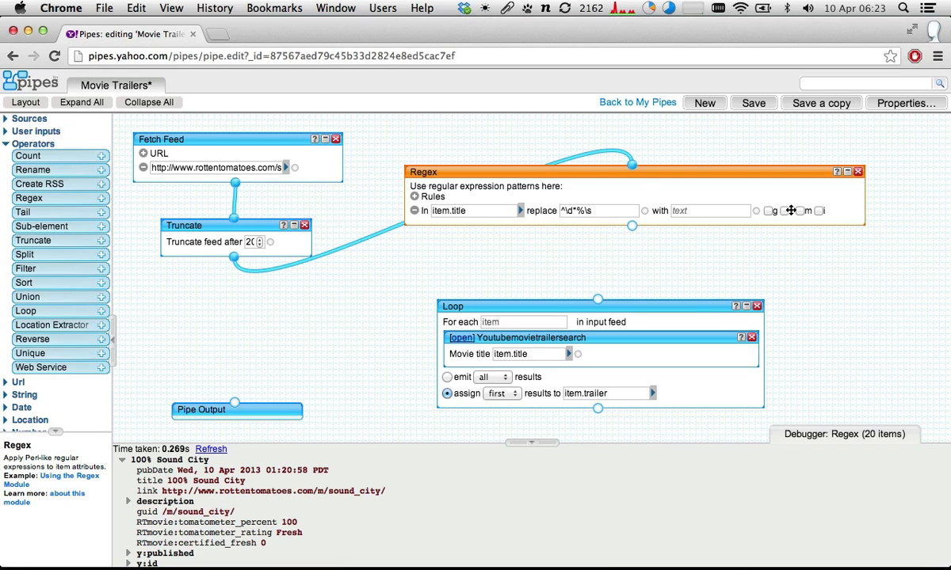
- Disable Flux for an hour
{"action": "left_click", "coordinate": [484, 8]}
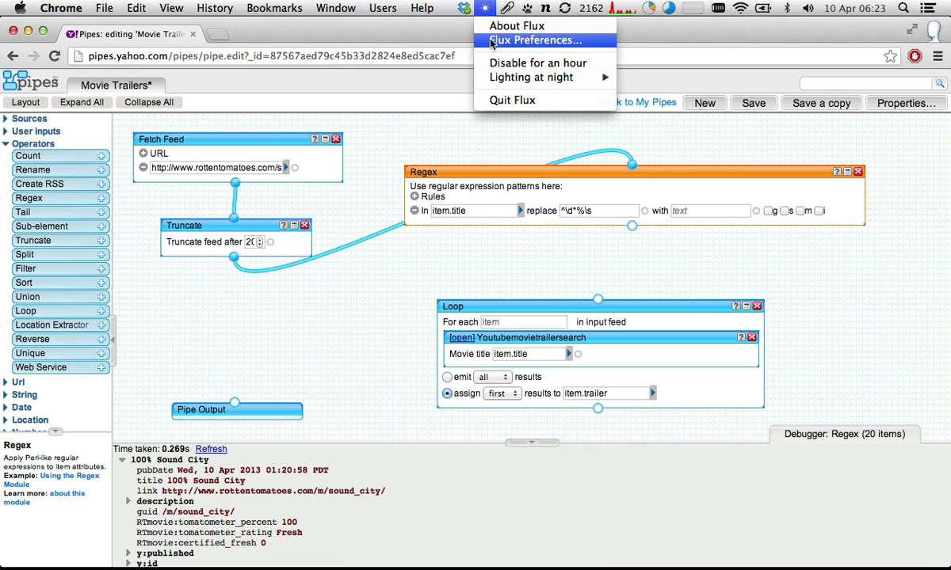
{"action": "left_click", "coordinate": [538, 62]}
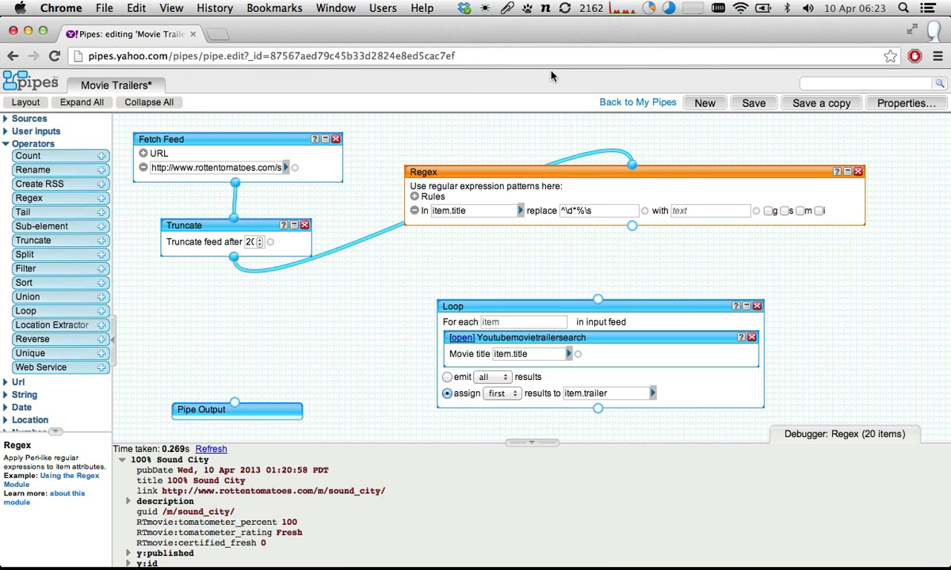
- Enable the m option on the item.title rule and shift the Regex module slightly
{"action": "left_click", "coordinate": [800, 211]}
{"action": "left_click_drag", "start_coordinate": [785, 172], "coordinate": [797, 172]}
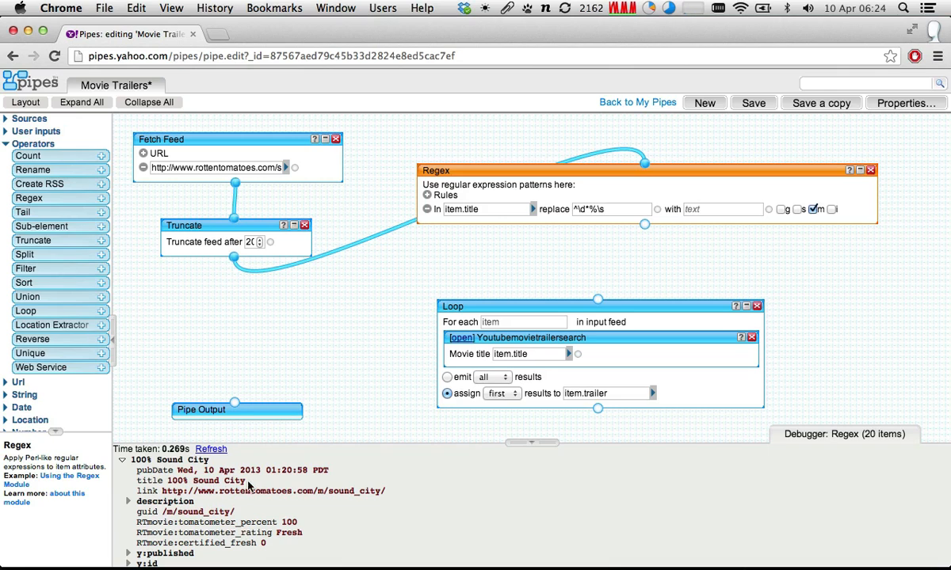
- Refresh the Regex debugger output and inspect the title inside the Le Pont du Nord item and the rule's replacement text
{"action": "left_click", "coordinate": [210, 450]}
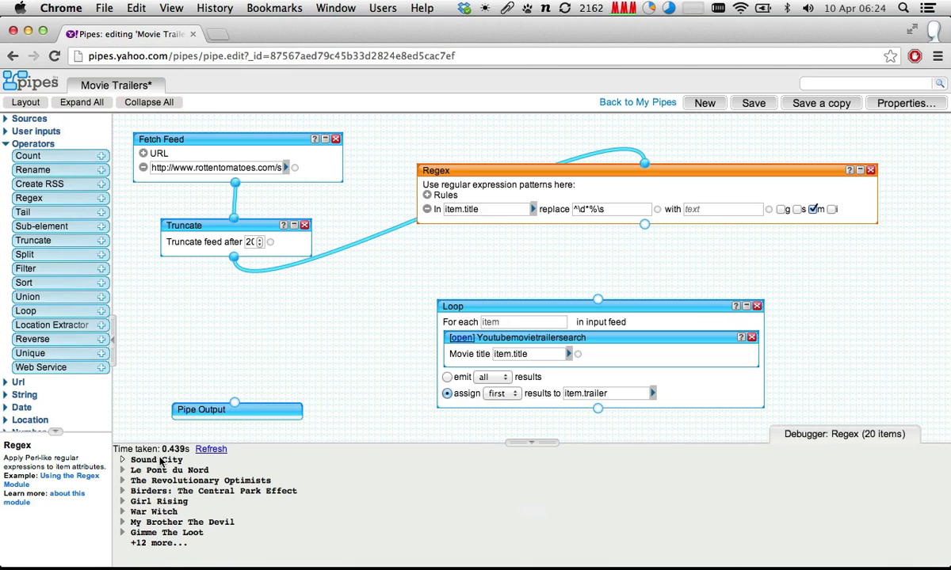
{"action": "left_click", "coordinate": [122, 471]}
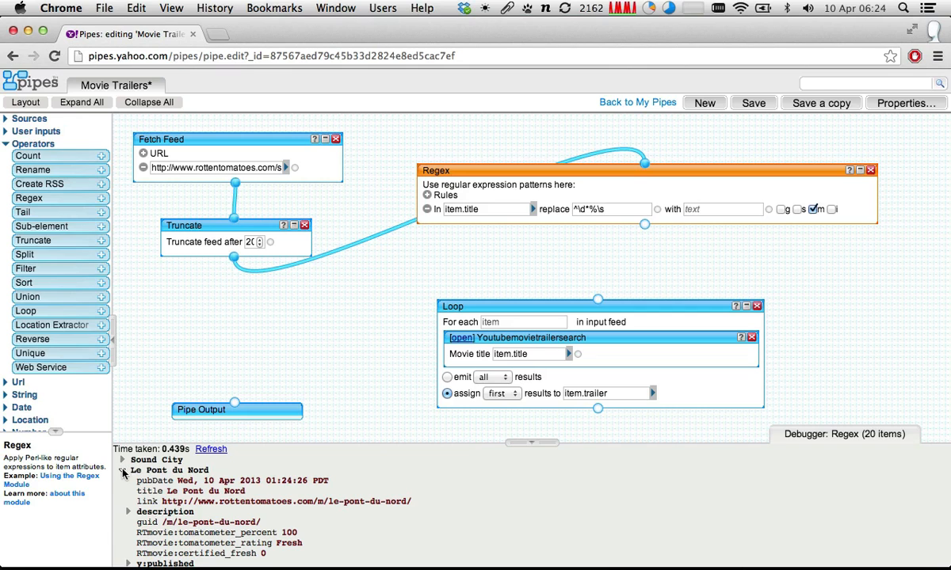
{"action": "left_click", "coordinate": [122, 470]}
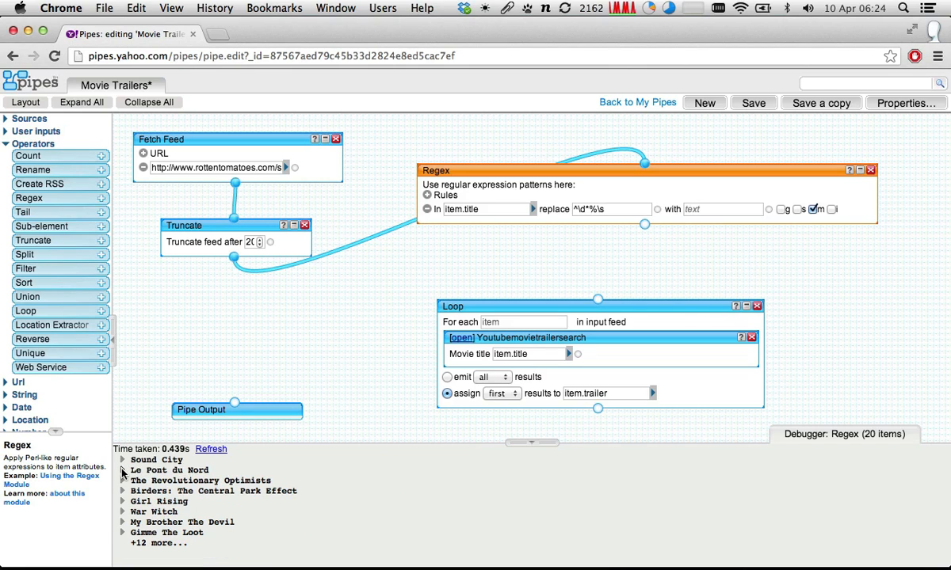
{"action": "left_click", "coordinate": [724, 209]}
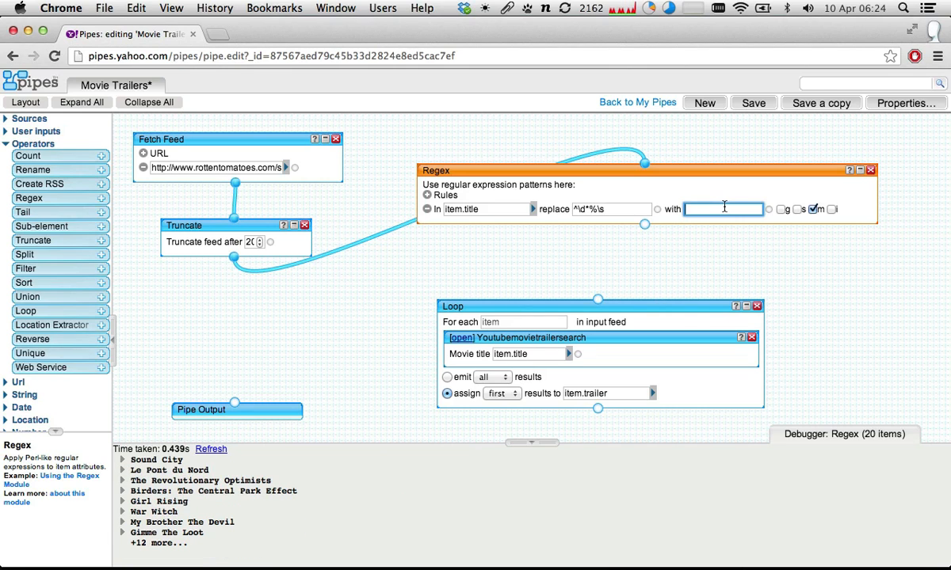
- Test "Hi" as the Regex rule's replacement text on the movie titles, then clear it and refresh the debugger output
{"action": "type", "text": "Hi"}
{"action": "left_click", "coordinate": [220, 448]}
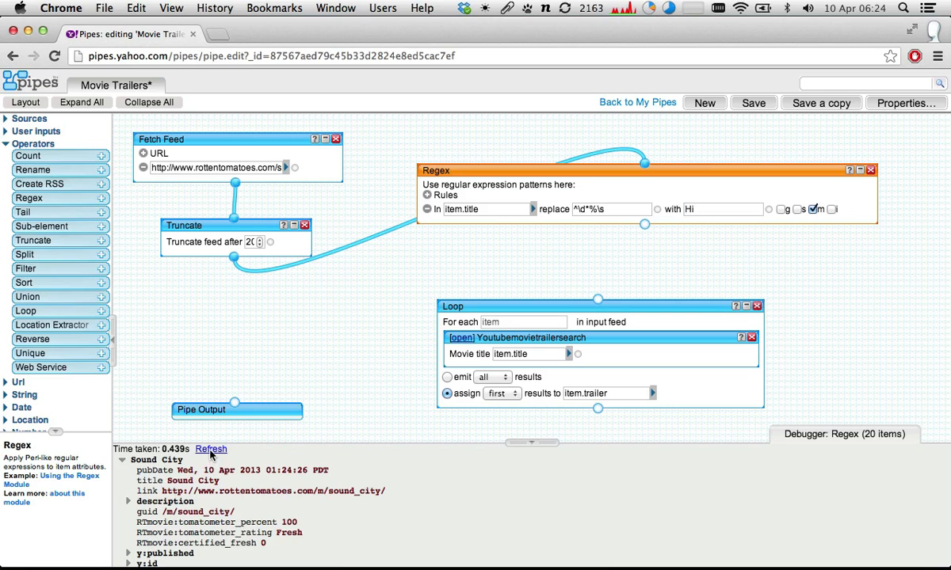
{"action": "left_click", "coordinate": [210, 450]}
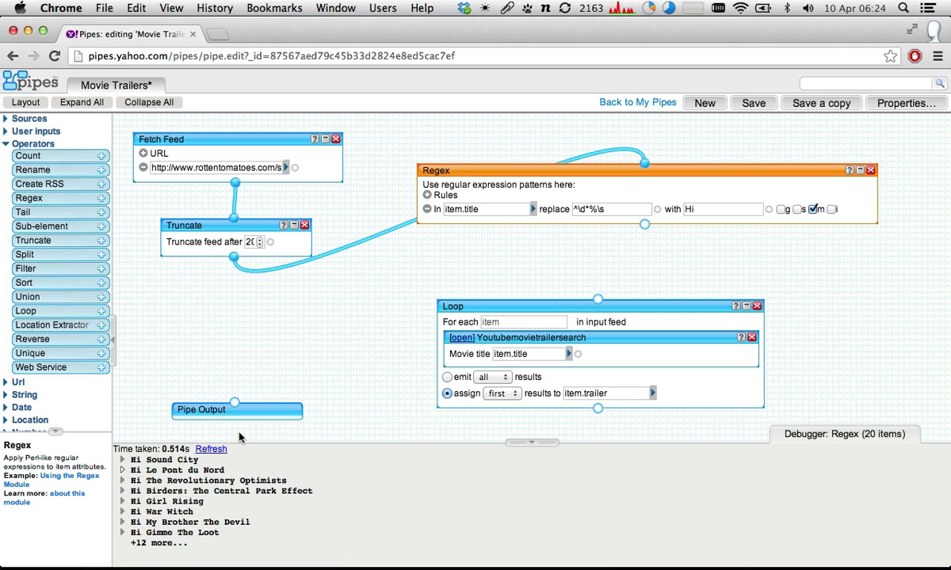
{"action": "left_click", "coordinate": [698, 207]}
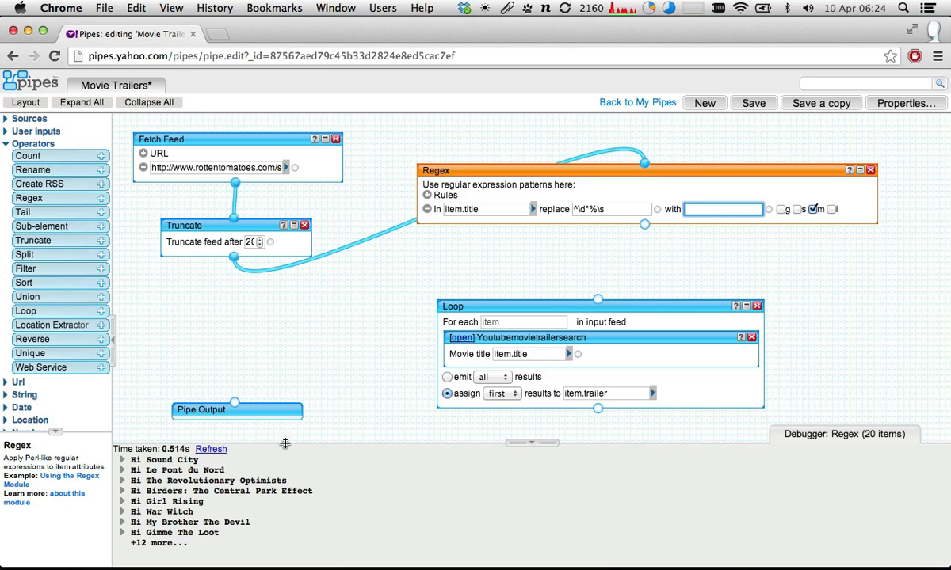
{"action": "left_click", "coordinate": [211, 449]}
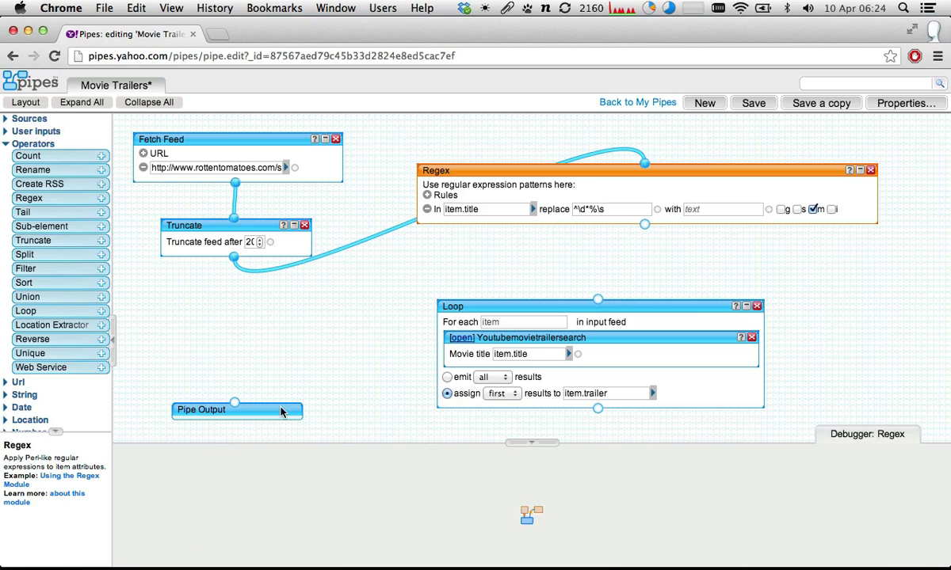
- Expand the Sound City item in the Regex output and examine its title and RTmovie:tomatometer_percent fields
{"action": "left_click", "coordinate": [122, 459]}
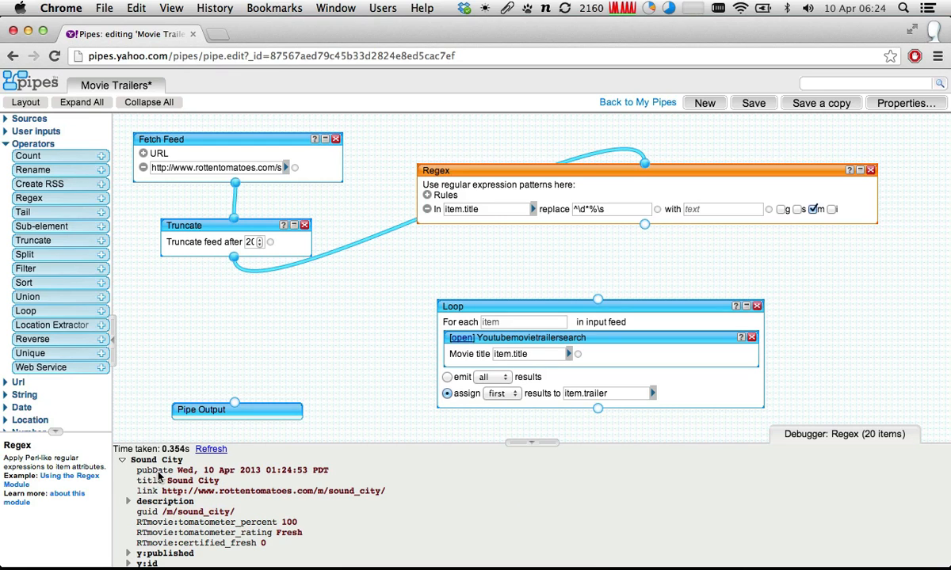
{"action": "scroll", "coordinate": [190, 516], "scroll_direction": "down", "scroll_amount": 1}
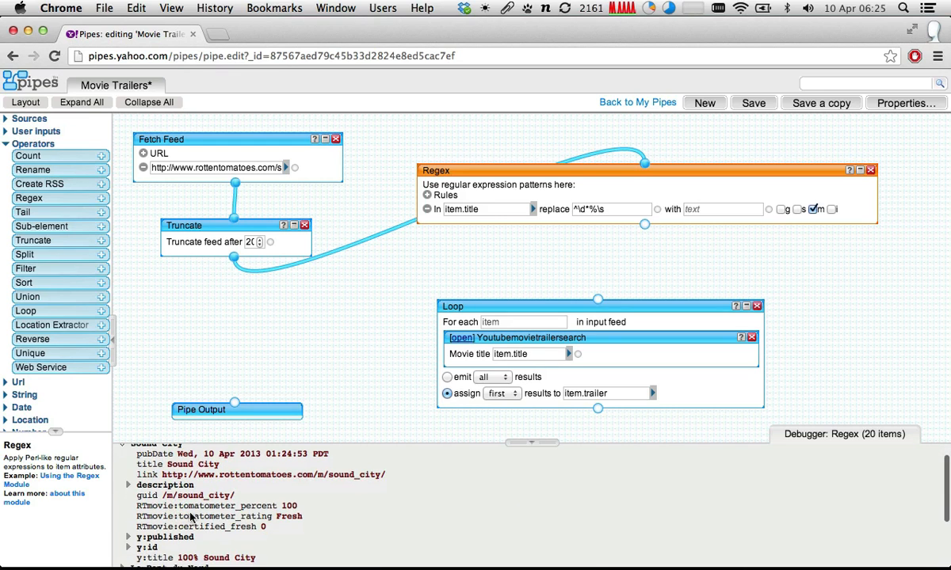
{"action": "triple_click", "coordinate": [273, 507]}
{"action": "scroll", "coordinate": [270, 507], "scroll_direction": "up", "scroll_amount": 1}
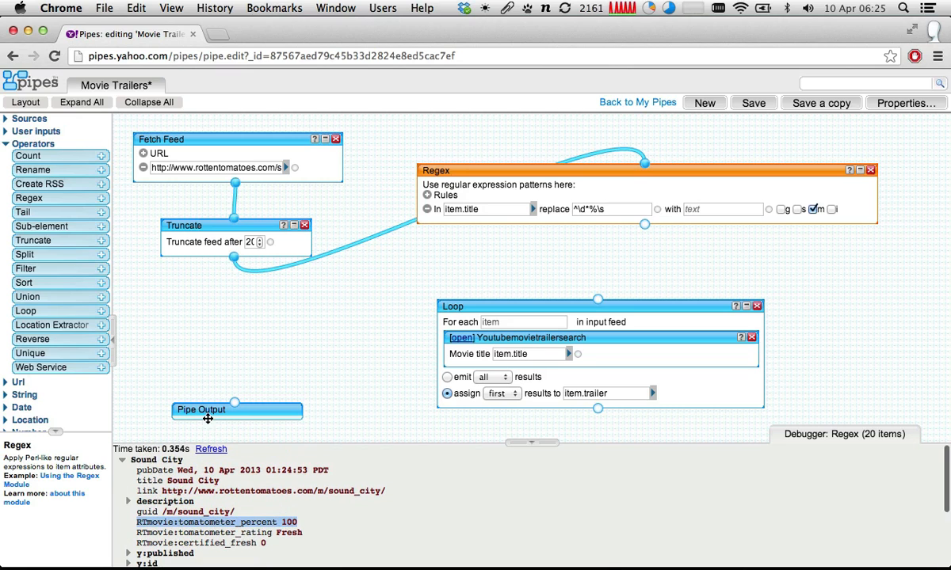
{"action": "left_click", "coordinate": [125, 462]}
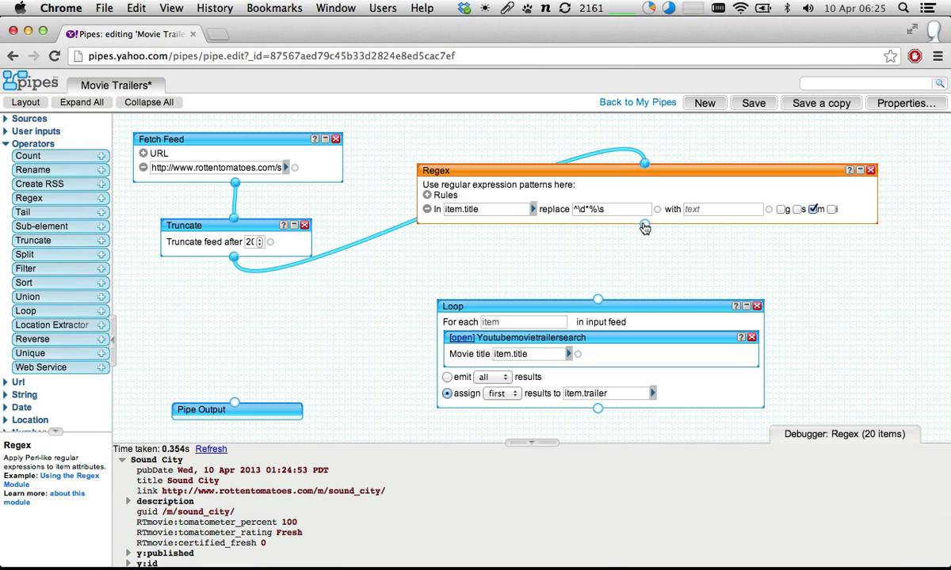
- Connect the Regex output to the Loop input and show the Loop's results in the debugger
{"action": "left_click_drag", "start_coordinate": [644, 224], "coordinate": [598, 301]}
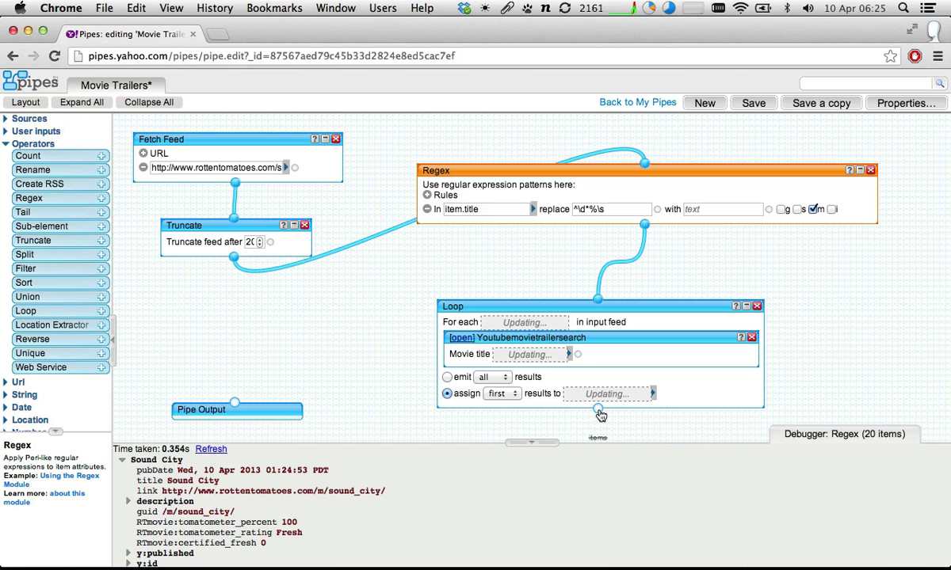
{"action": "left_click", "coordinate": [533, 304]}
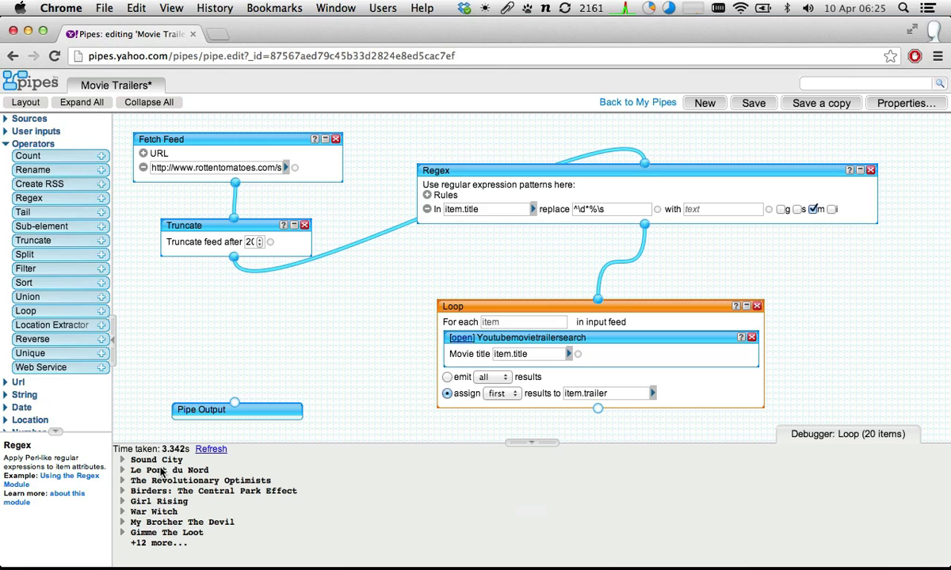
- Examine The Revolutionary Optimists item in the Loop output, expanding its trailer element to read the YouTube video title
{"action": "left_click", "coordinate": [121, 480]}
{"action": "scroll", "coordinate": [121, 484], "scroll_direction": "down", "scroll_amount": 2}
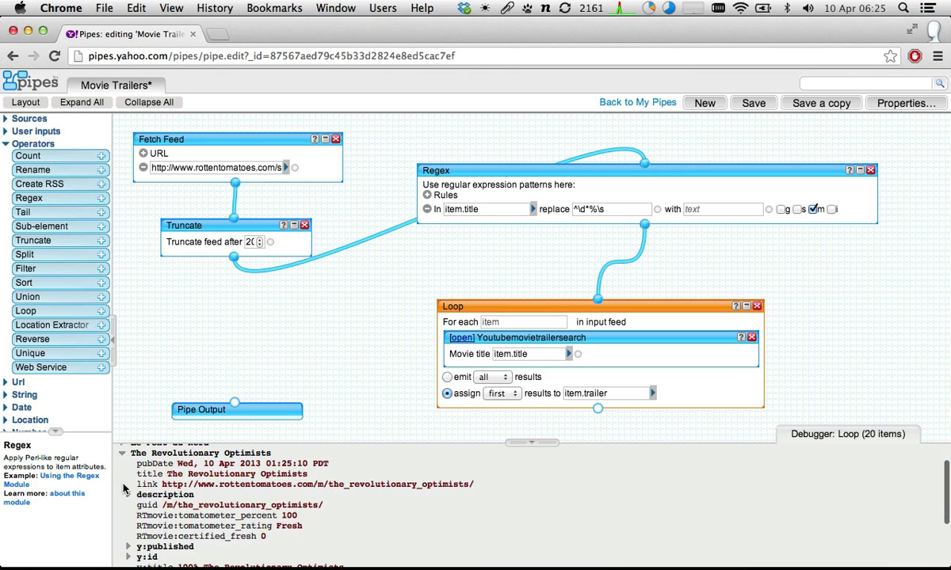
{"action": "scroll", "coordinate": [127, 507], "scroll_direction": "up", "scroll_amount": 1}
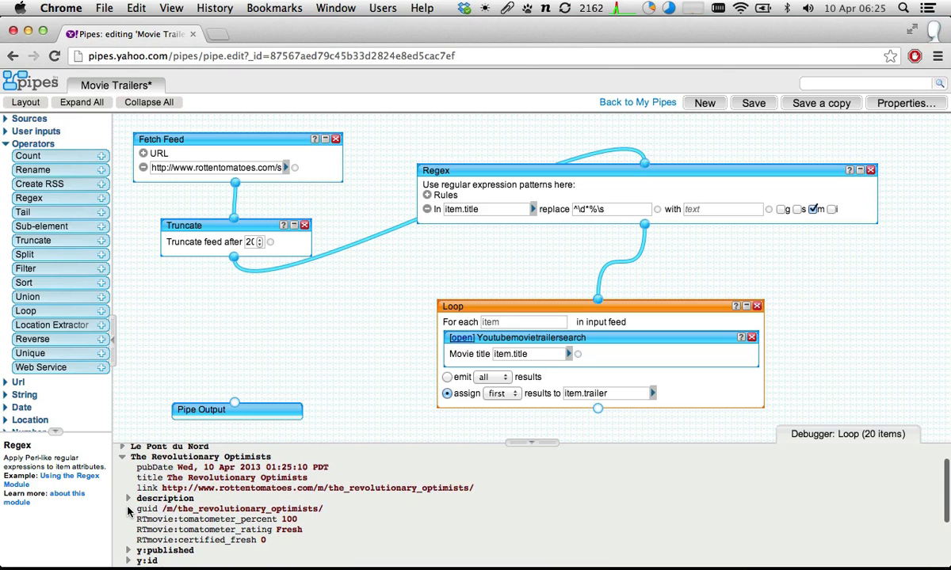
{"action": "scroll", "coordinate": [127, 507], "scroll_direction": "down", "scroll_amount": 4}
{"action": "scroll", "coordinate": [127, 507], "scroll_direction": "up", "scroll_amount": 2}
{"action": "left_click", "coordinate": [128, 514]}
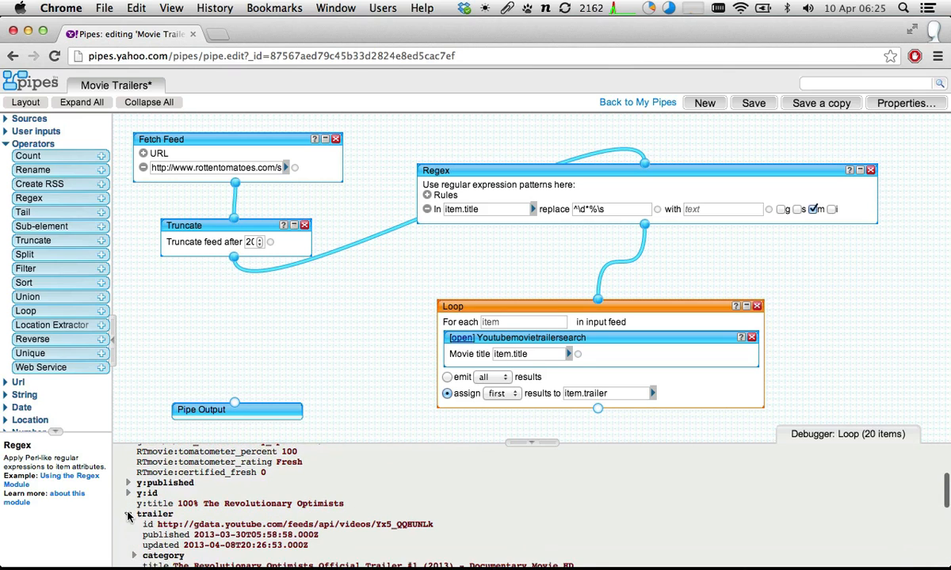
{"action": "scroll", "coordinate": [129, 515], "scroll_direction": "down", "scroll_amount": 3}
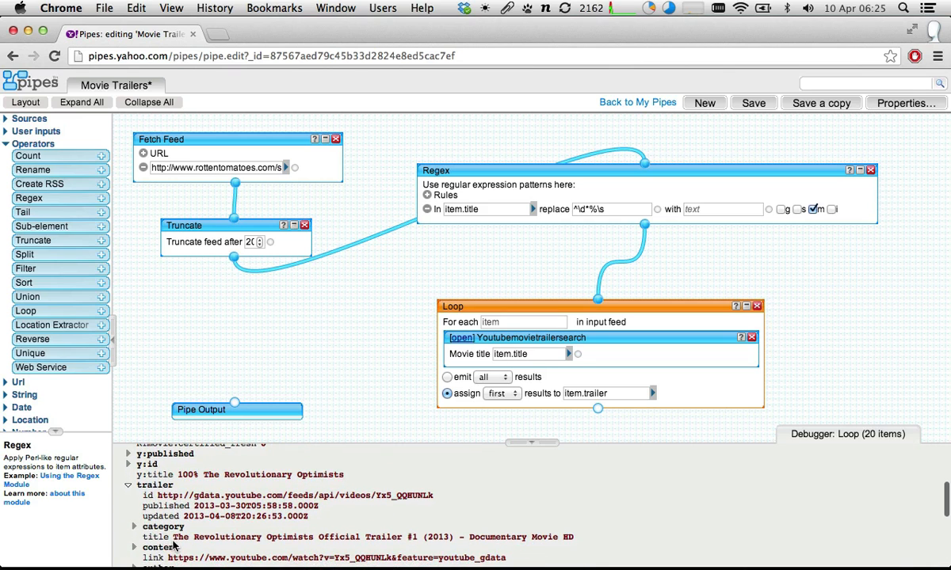
{"action": "left_click_drag", "start_coordinate": [173, 537], "coordinate": [584, 536]}
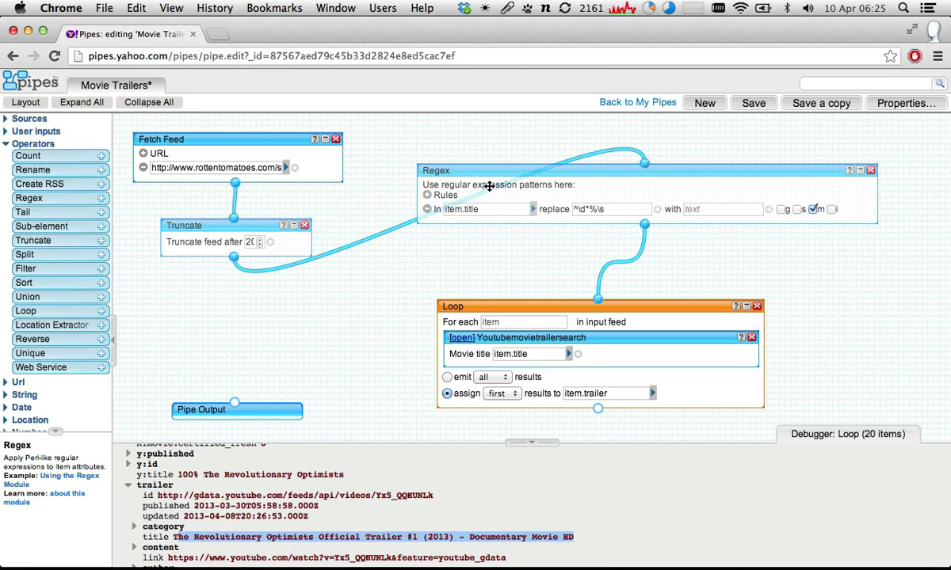
- Reposition the Regex module so that its output sits directly above the Loop module's input
{"action": "mouse_move", "coordinate": [489, 173]}
{"action": "left_mouse_down"}
{"action": "mouse_move", "coordinate": [581, 181]}
{"action": "mouse_move", "coordinate": [539, 191]}
{"action": "mouse_move", "coordinate": [456, 174]}
{"action": "mouse_move", "coordinate": [497, 147]}
{"action": "mouse_move", "coordinate": [478, 182]}
{"action": "mouse_move", "coordinate": [482, 175]}
{"action": "left_mouse_up"}
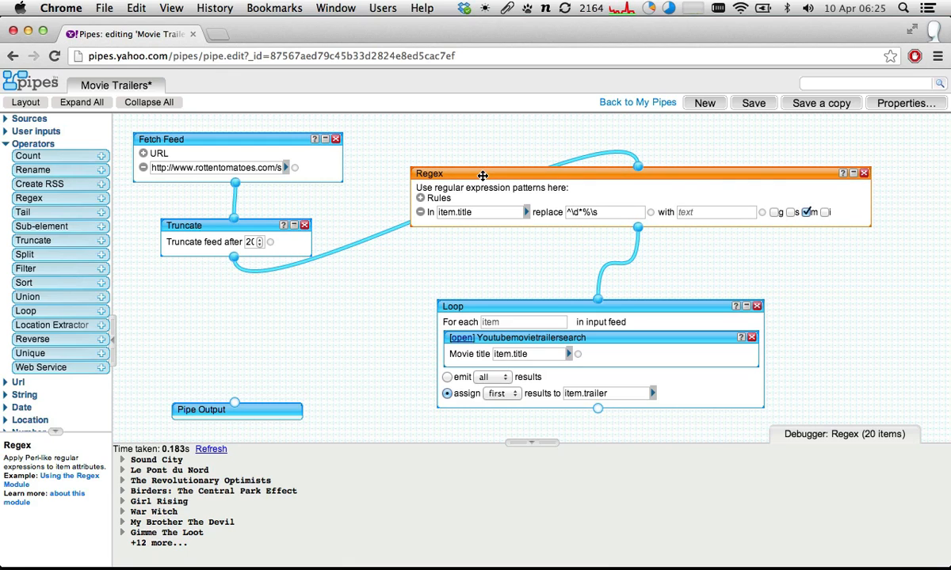
{"action": "left_click_drag", "start_coordinate": [482, 175], "coordinate": [512, 173]}
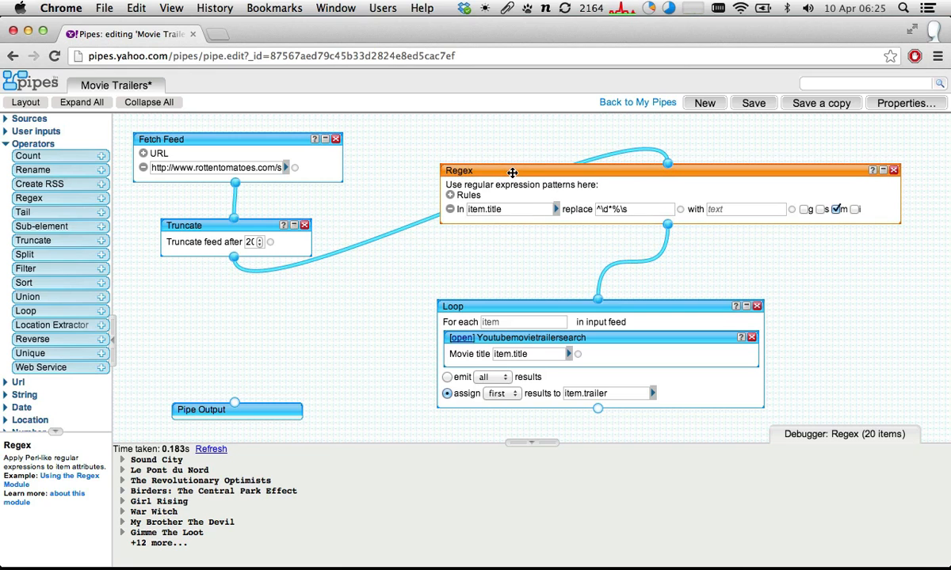
{"action": "left_click_drag", "start_coordinate": [512, 173], "coordinate": [448, 193]}
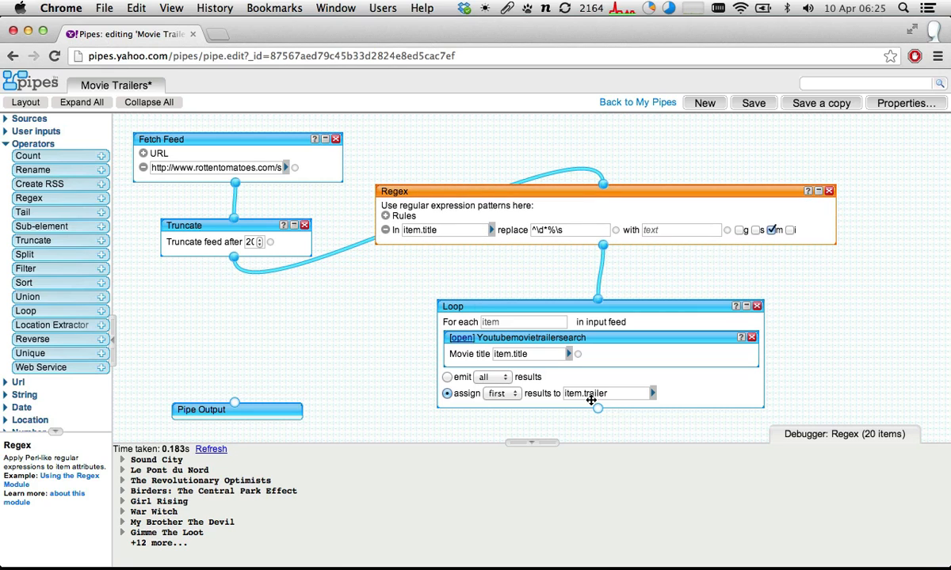
- Connect the Loop output to the Pipe Output and arrange all modules with the automatic layout
{"action": "left_click_drag", "start_coordinate": [598, 408], "coordinate": [243, 417]}
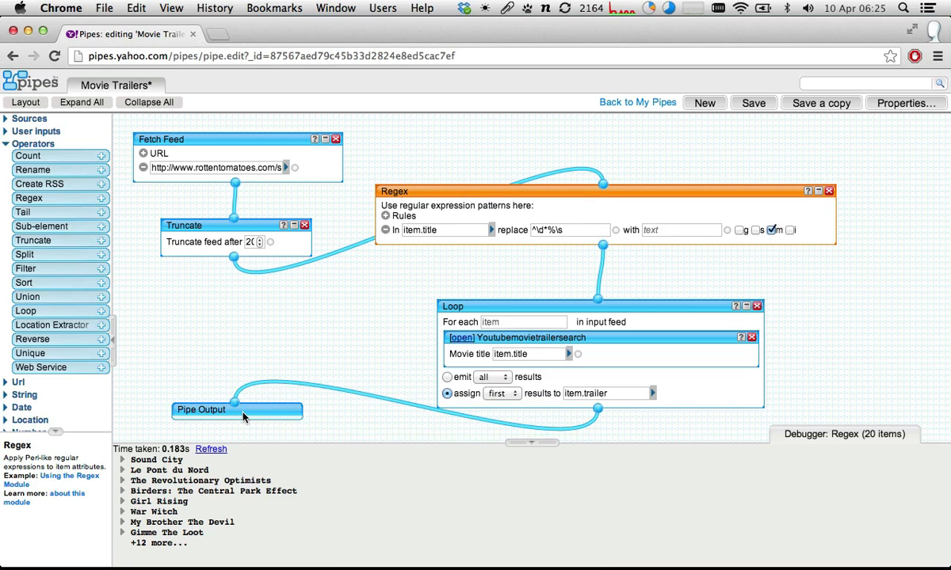
{"action": "left_click", "coordinate": [25, 102]}
- Save the Movie Trailers pipe and run it
{"action": "left_click", "coordinate": [755, 103]}
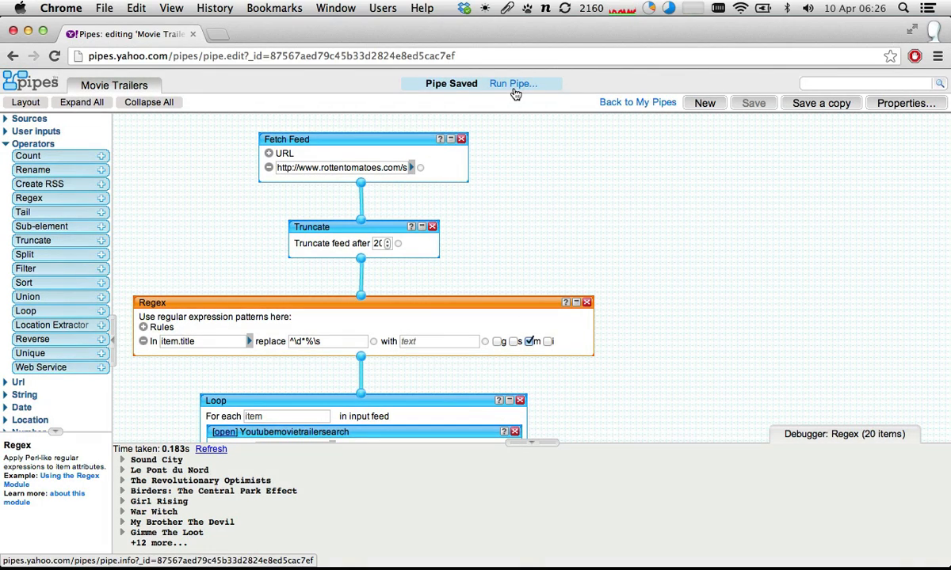
{"action": "left_click", "coordinate": [513, 89]}
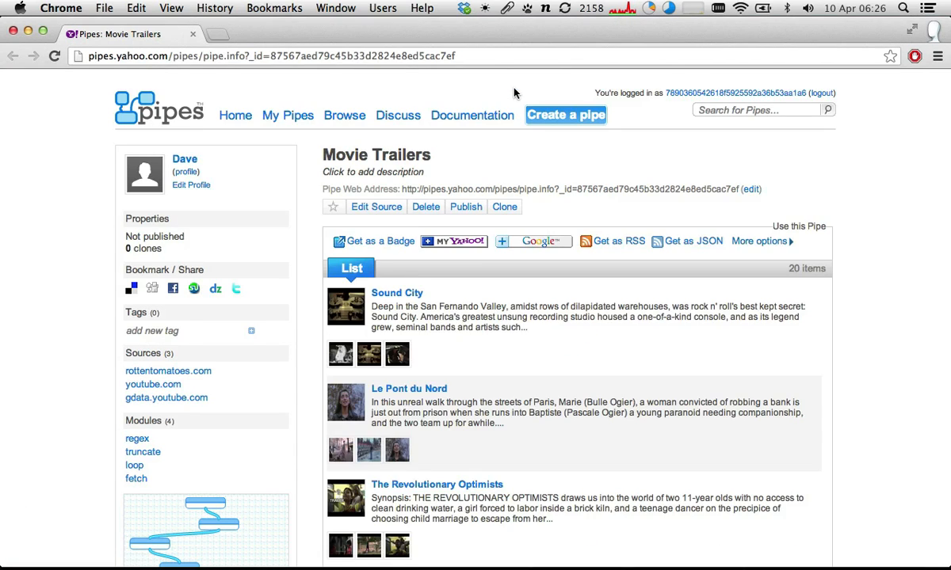
- Look through the pipe's movie list and check the Rotten Tomatoes pages linked from Sound City and The Revolutionary Optimists
{"action": "scroll", "coordinate": [483, 210], "scroll_direction": "down", "scroll_amount": 5}
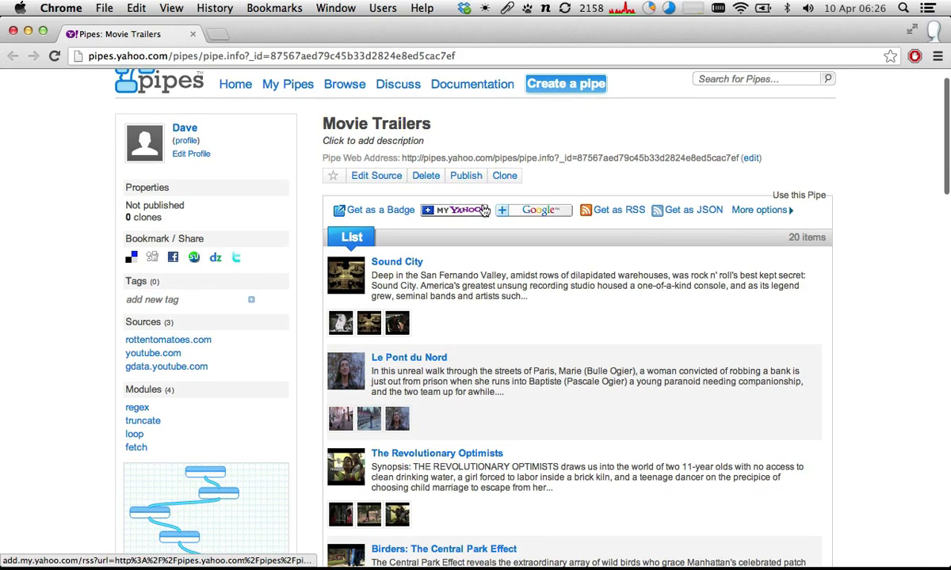
{"action": "scroll", "coordinate": [484, 210], "scroll_direction": "down", "scroll_amount": 6}
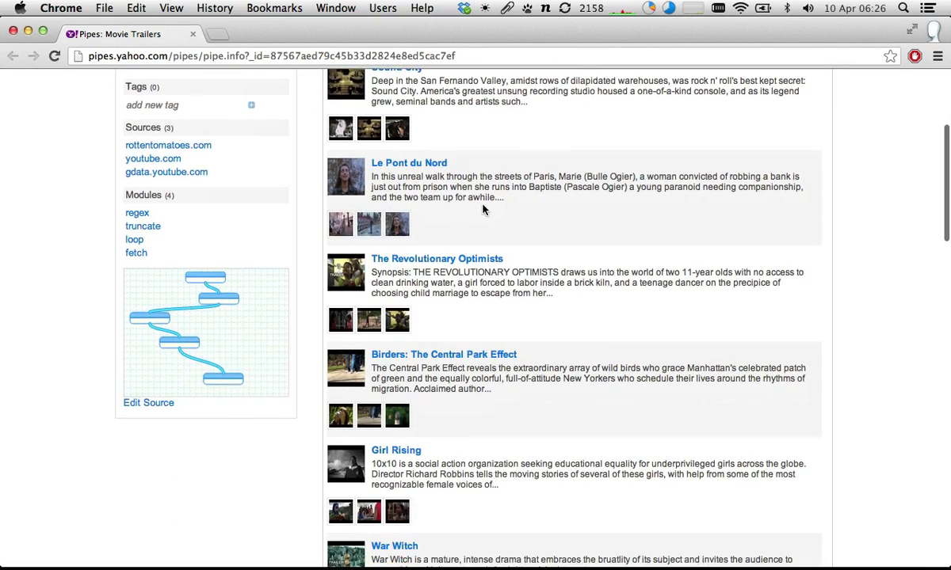
{"action": "scroll", "coordinate": [484, 210], "scroll_direction": "down", "scroll_amount": 10}
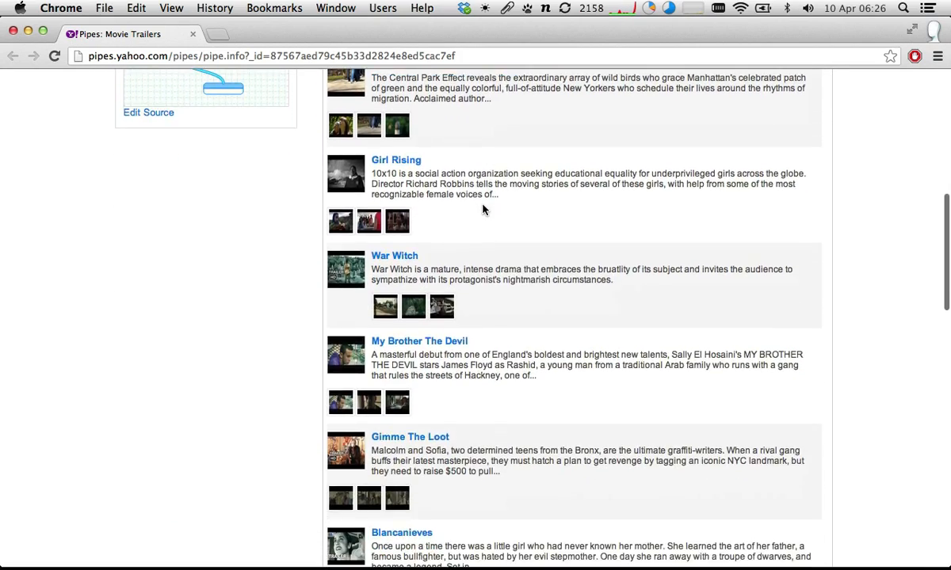
{"action": "scroll", "coordinate": [483, 209], "scroll_direction": "down", "scroll_amount": 9}
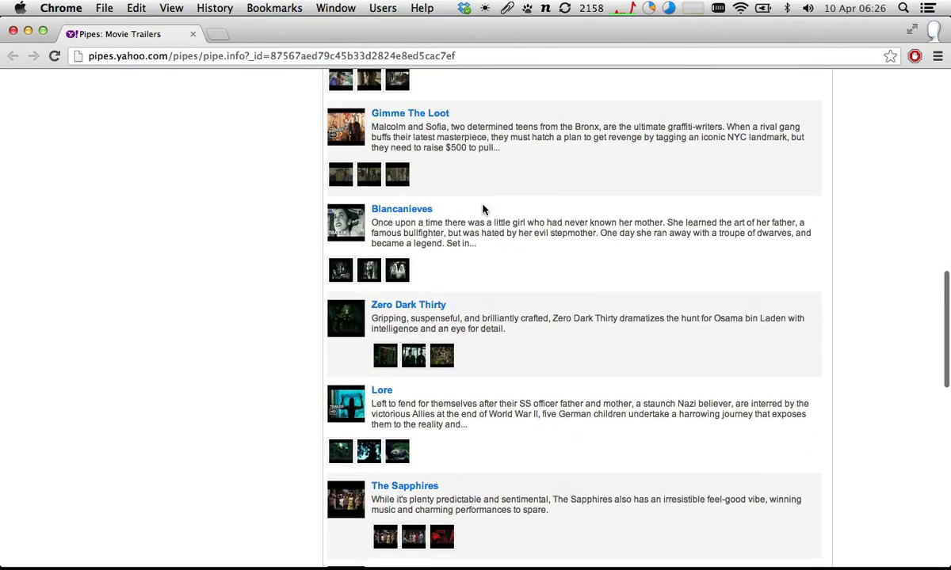
{"action": "scroll", "coordinate": [483, 208], "scroll_direction": "down", "scroll_amount": 4}
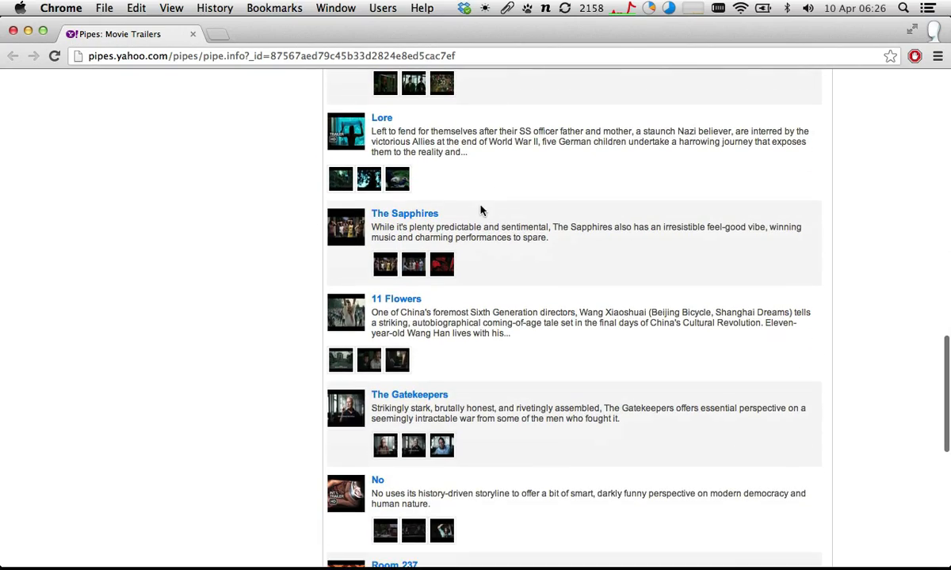
{"action": "scroll", "coordinate": [420, 222], "scroll_direction": "up", "scroll_amount": 20}
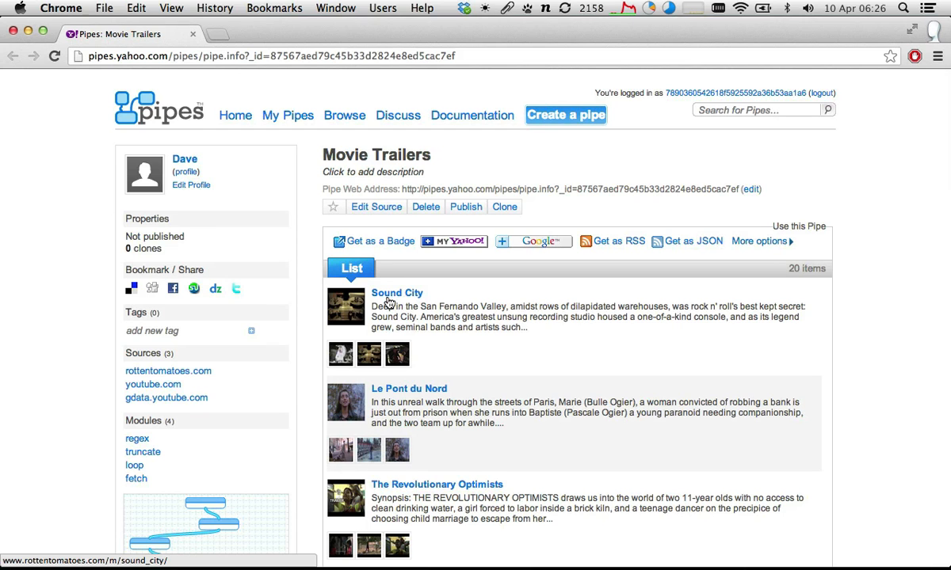
{"action": "left_click", "coordinate": [388, 301]}
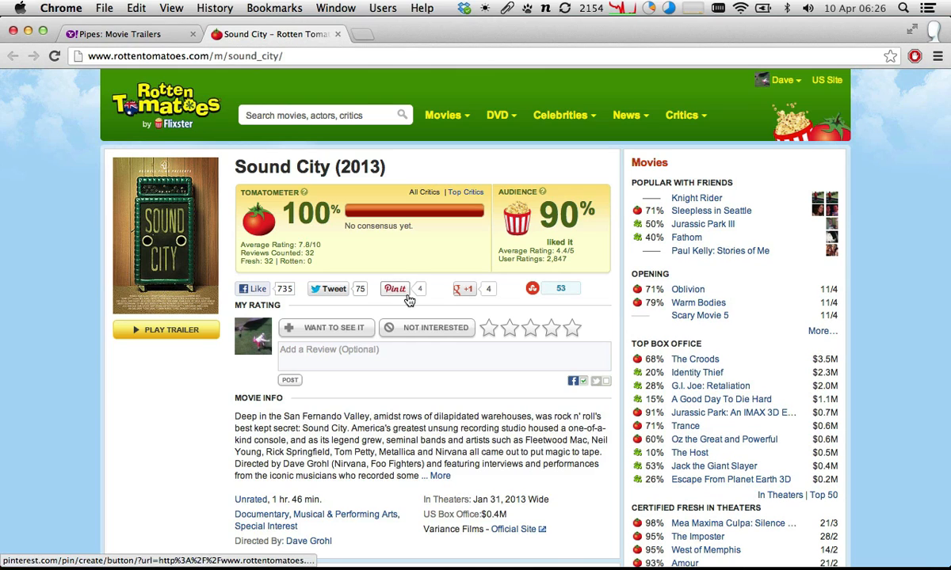
{"action": "key", "text": "super+w"}
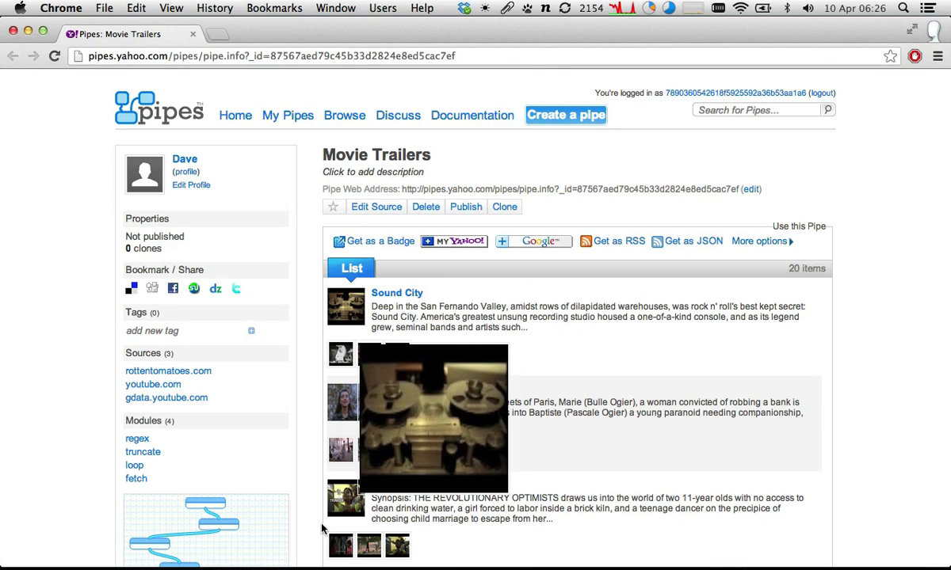
{"action": "left_click", "coordinate": [420, 487]}
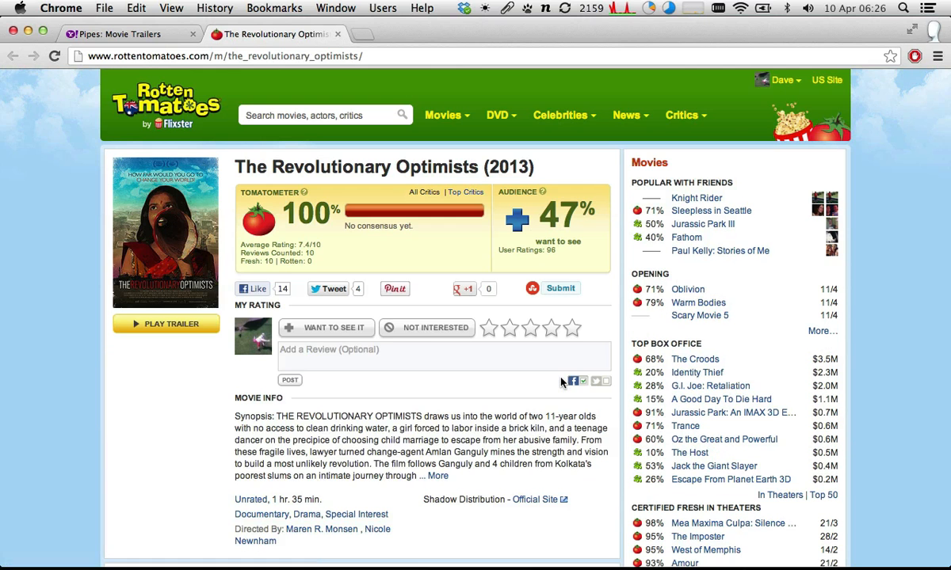
{"action": "key", "text": "super+w"}
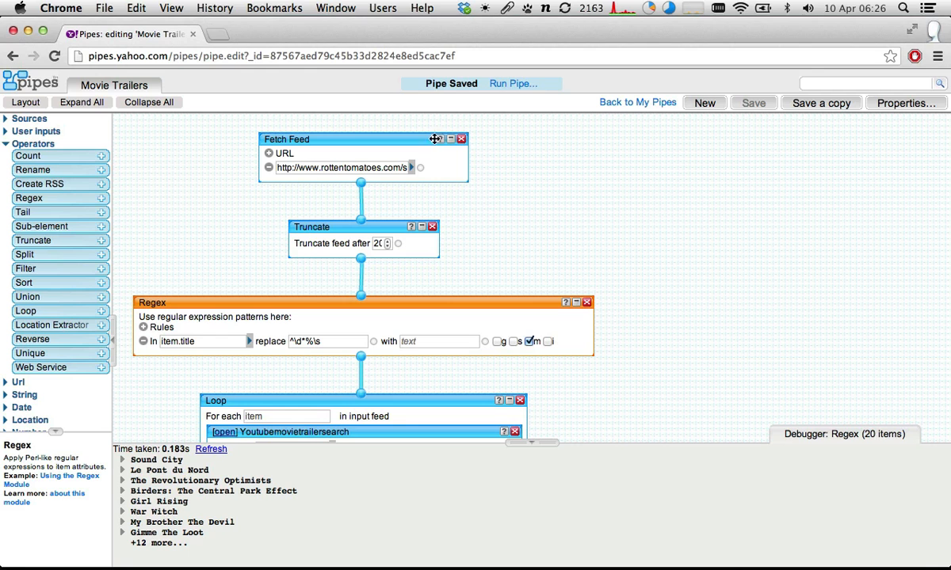
- Return to the pipe editor, add a Rename module beside the Loop, and connect the Loop output to its input
{"action": "scroll", "coordinate": [456, 167], "scroll_direction": "down", "scroll_amount": 3}
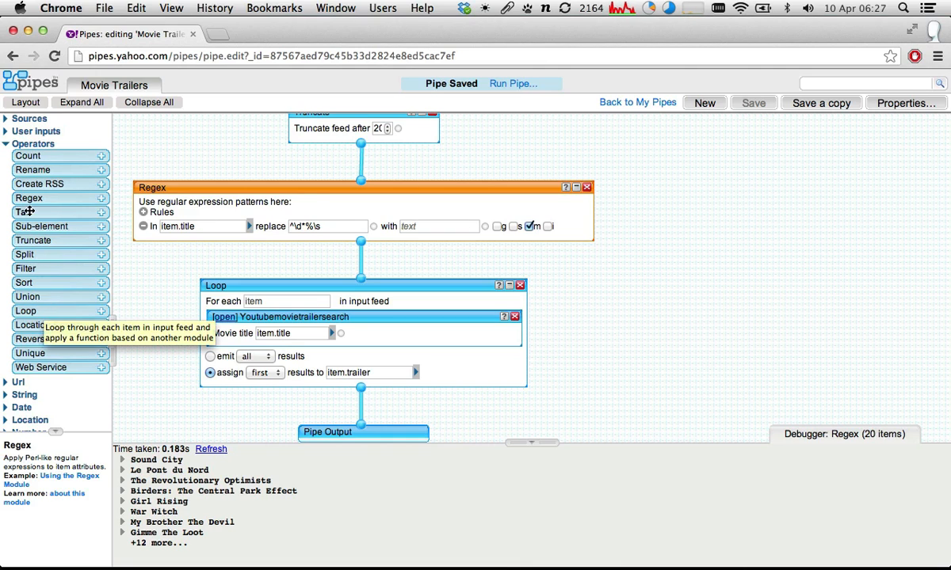
{"action": "left_click_drag", "start_coordinate": [32, 165], "coordinate": [665, 309]}
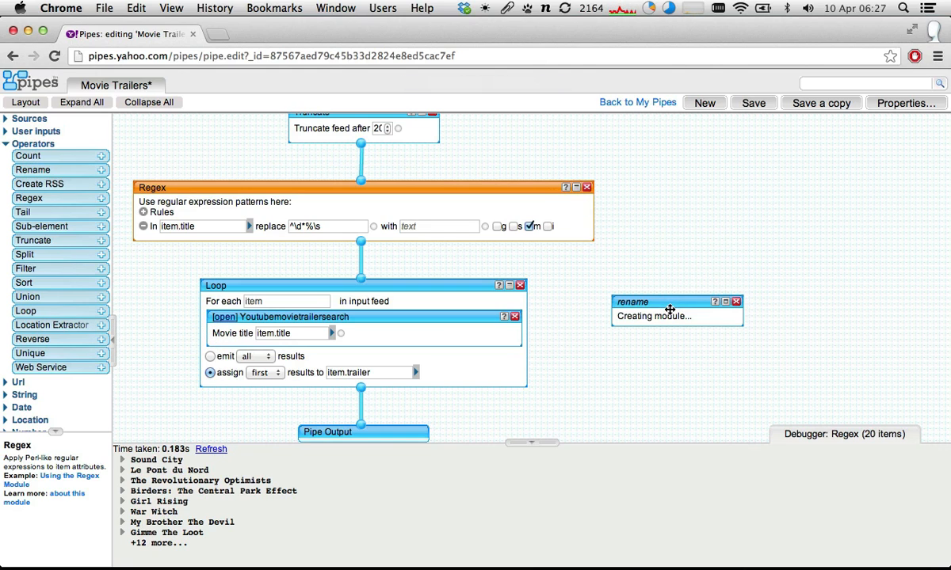
{"action": "left_click_drag", "start_coordinate": [324, 286], "coordinate": [295, 272]}
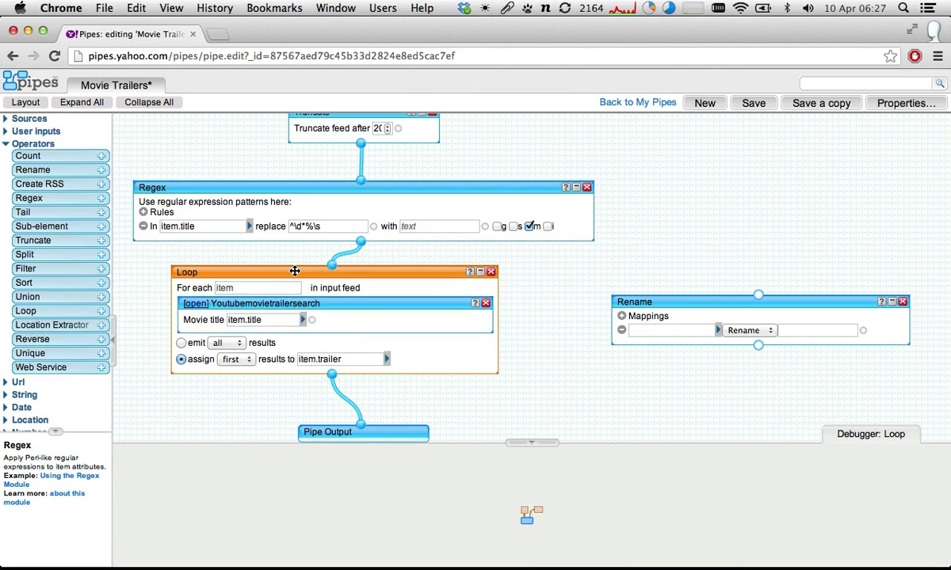
{"action": "left_click_drag", "start_coordinate": [331, 375], "coordinate": [761, 296]}
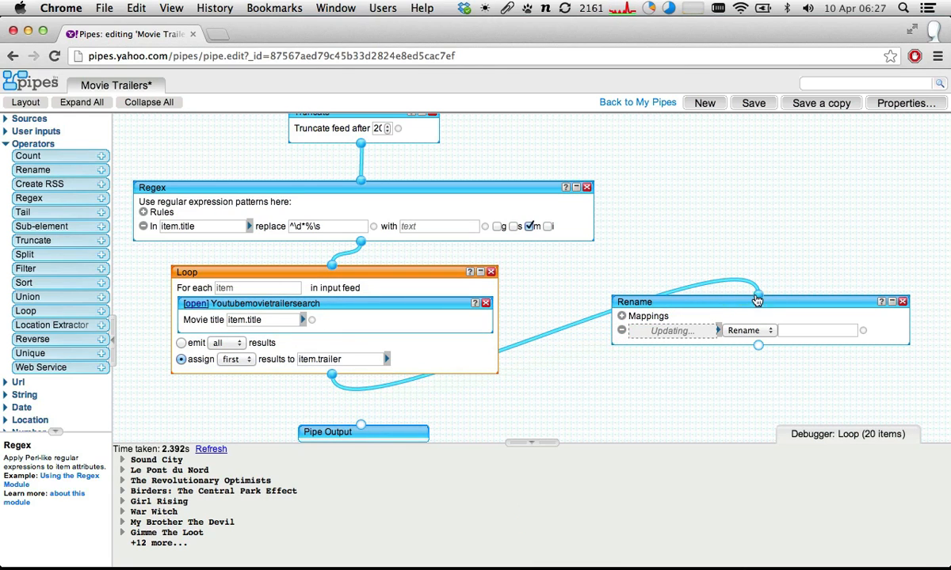
- Enlarge the debugger area slightly and examine the link field of Sound City in the Loop module's output
{"action": "left_click", "coordinate": [696, 304]}
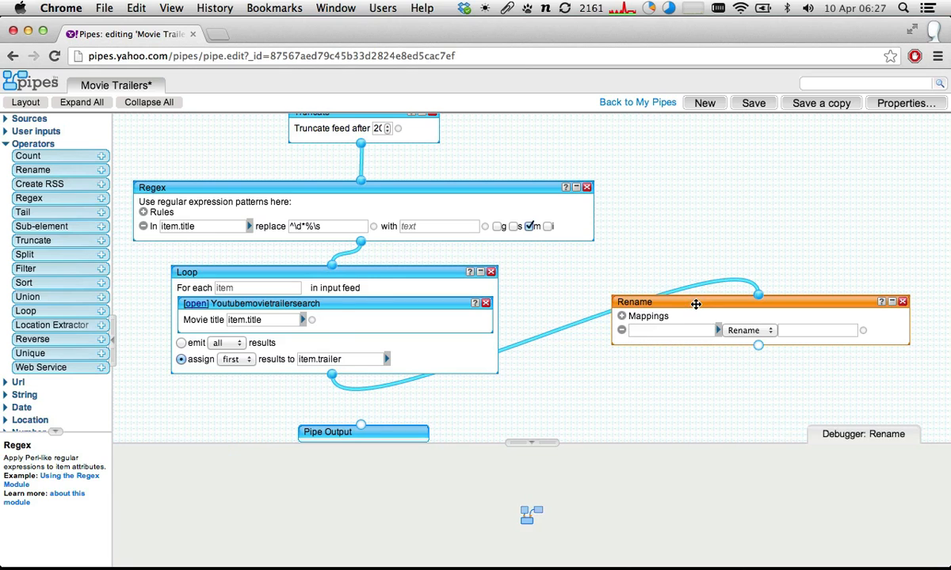
{"action": "left_click", "coordinate": [383, 274]}
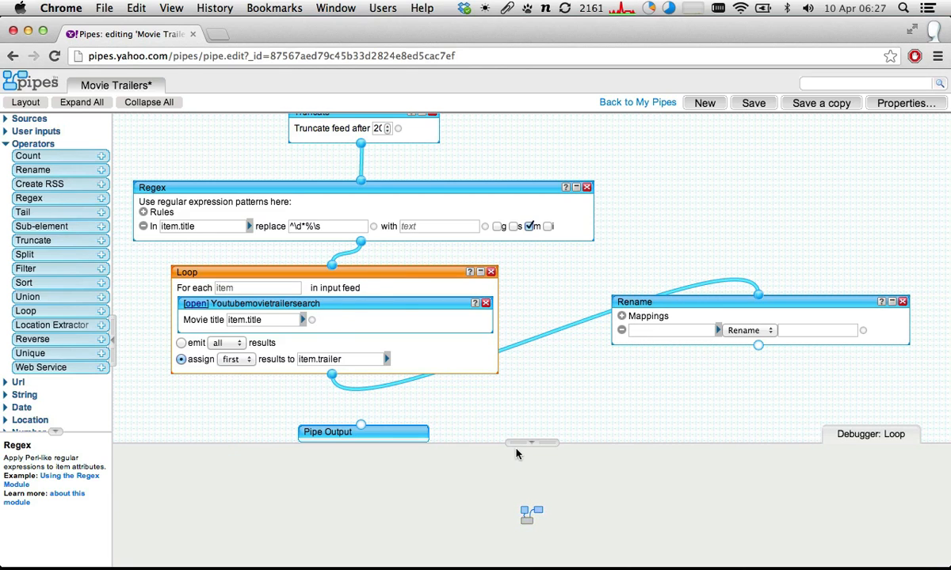
{"action": "left_click_drag", "start_coordinate": [516, 443], "coordinate": [515, 422]}
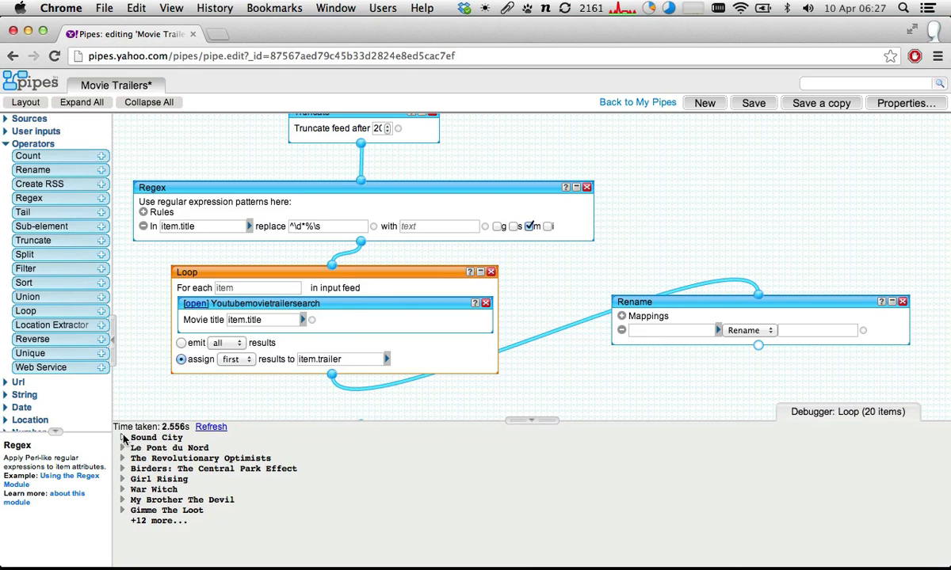
{"action": "left_click", "coordinate": [122, 439]}
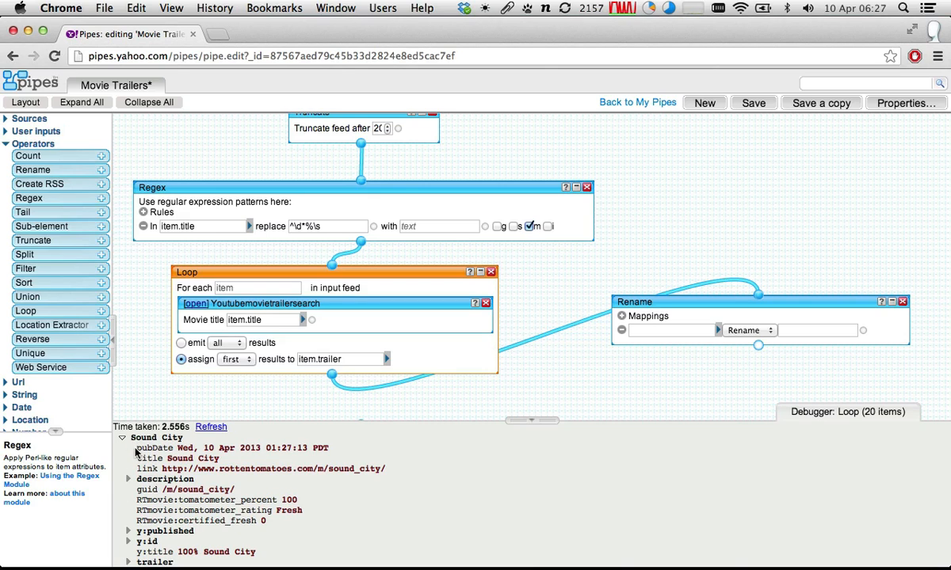
{"action": "left_click_drag", "start_coordinate": [141, 470], "coordinate": [157, 470]}
{"action": "double_click", "coordinate": [150, 472]}
{"action": "left_click", "coordinate": [150, 473]}
{"action": "double_click", "coordinate": [143, 471]}
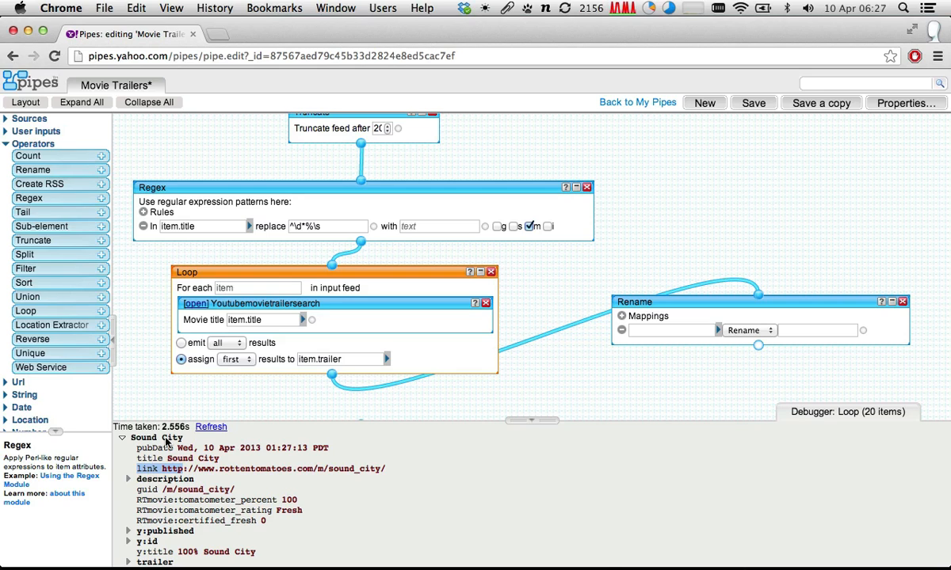
{"action": "left_click", "coordinate": [169, 473]}
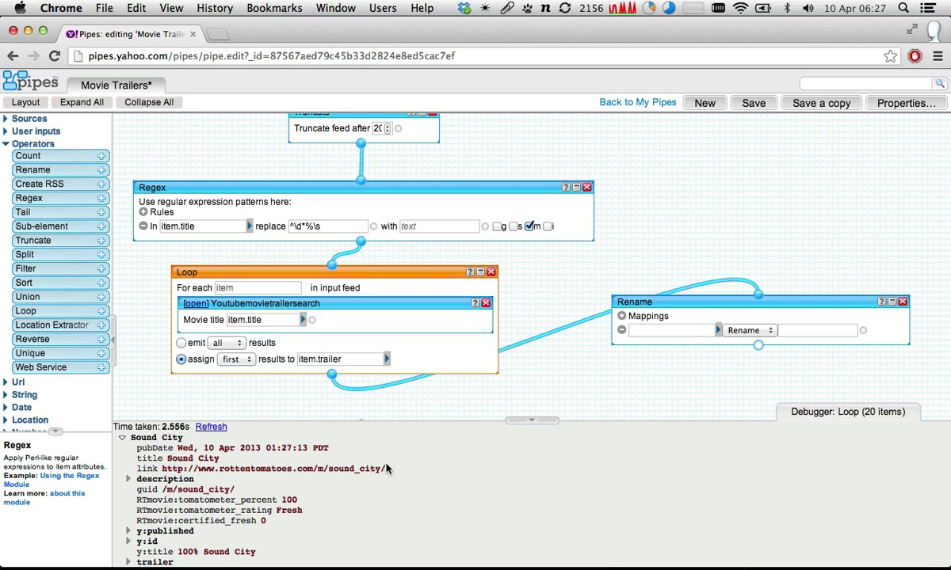
{"action": "left_click_drag", "start_coordinate": [388, 468], "coordinate": [295, 458]}
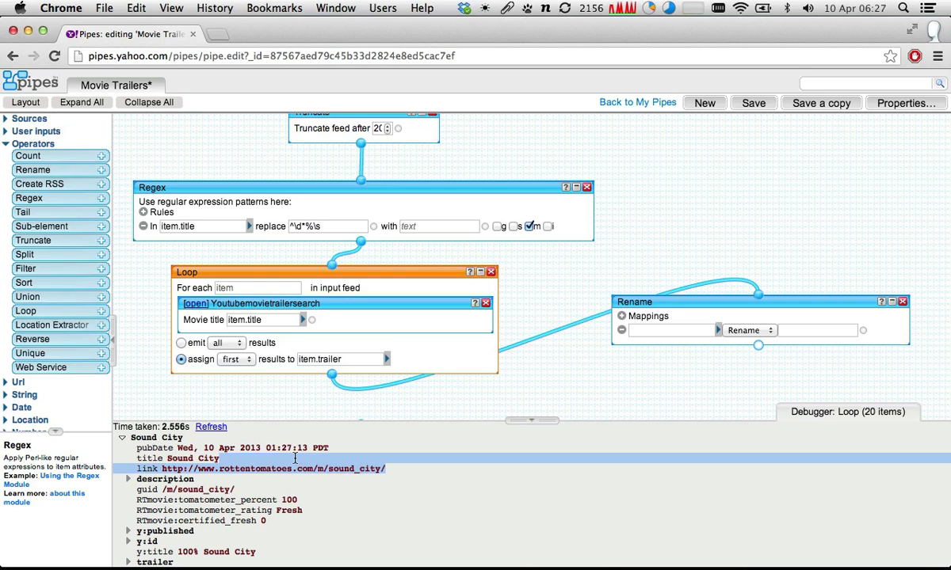
{"action": "left_click", "coordinate": [394, 474]}
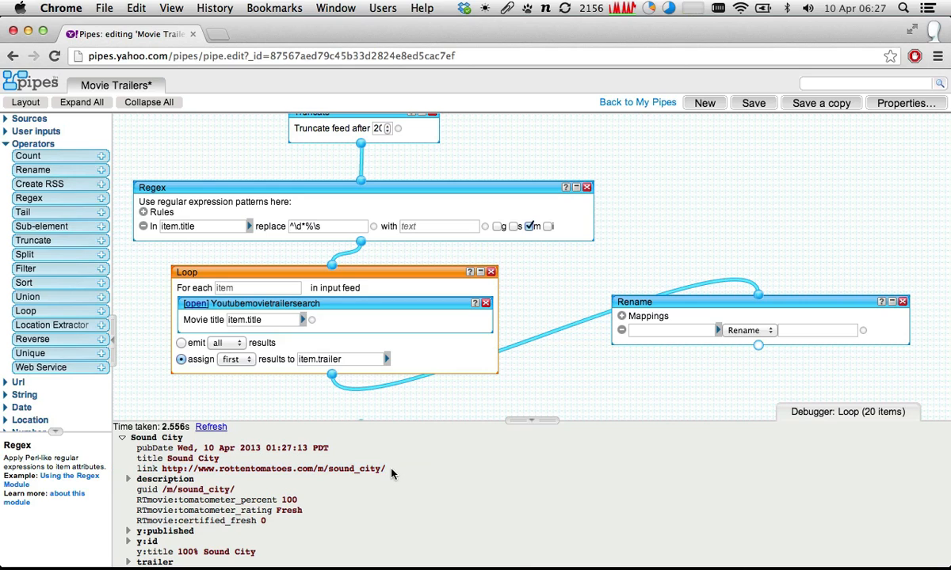
{"action": "left_click_drag", "start_coordinate": [390, 468], "coordinate": [195, 471]}
- Compare Sound City's main link with the YouTube link inside its trailer element in the Loop output
{"action": "scroll", "coordinate": [195, 471], "scroll_direction": "down", "scroll_amount": 3}
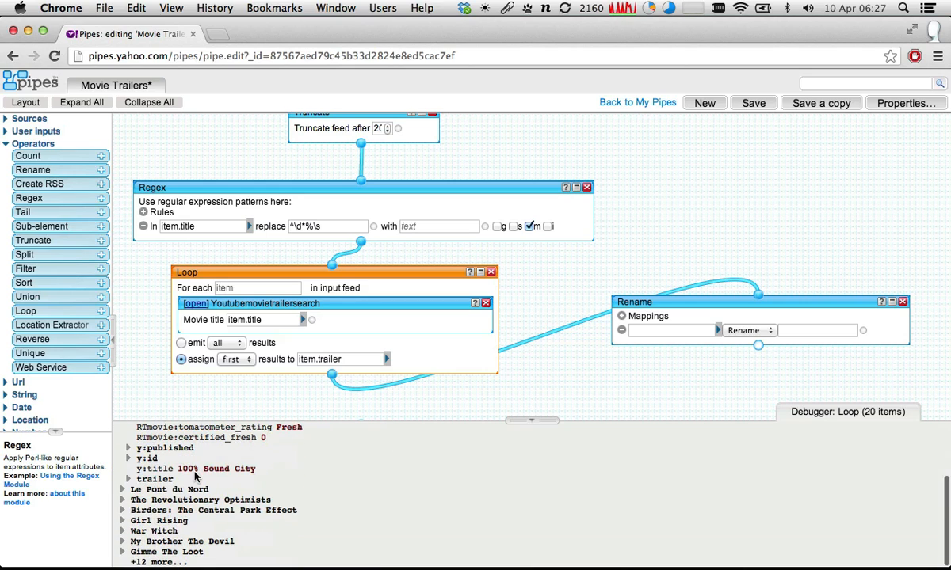
{"action": "scroll", "coordinate": [135, 487], "scroll_direction": "down", "scroll_amount": 3}
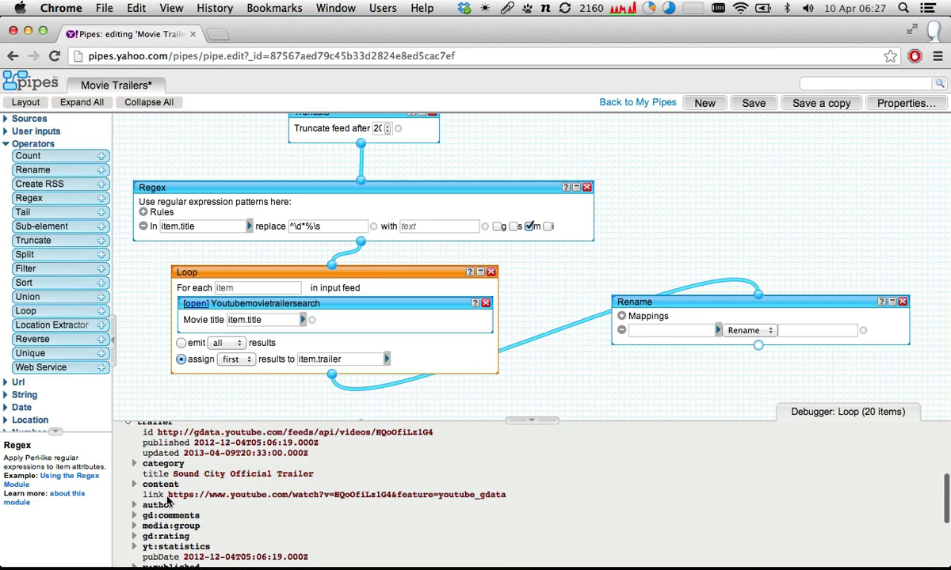
{"action": "left_click_drag", "start_coordinate": [168, 495], "coordinate": [519, 495]}
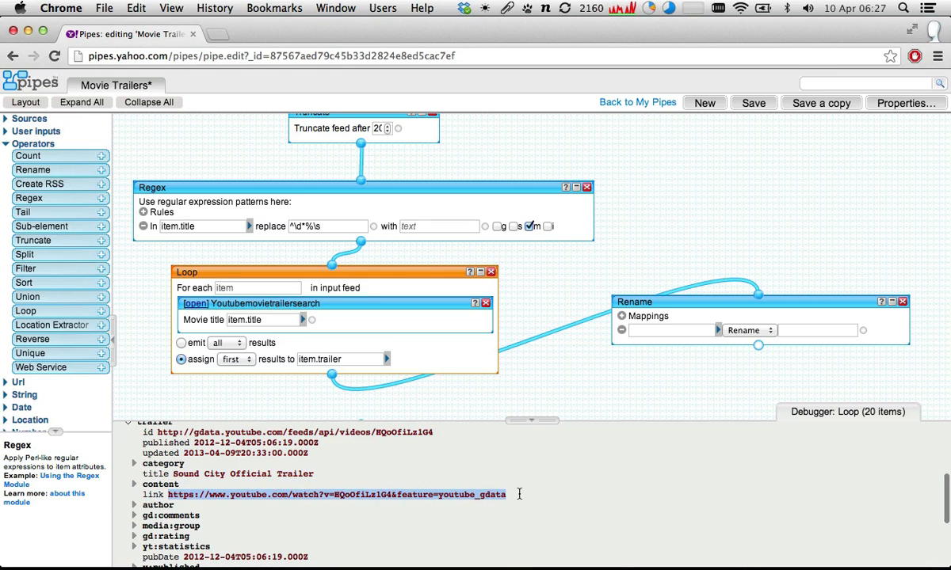
{"action": "scroll", "coordinate": [519, 495], "scroll_direction": "up", "scroll_amount": 3}
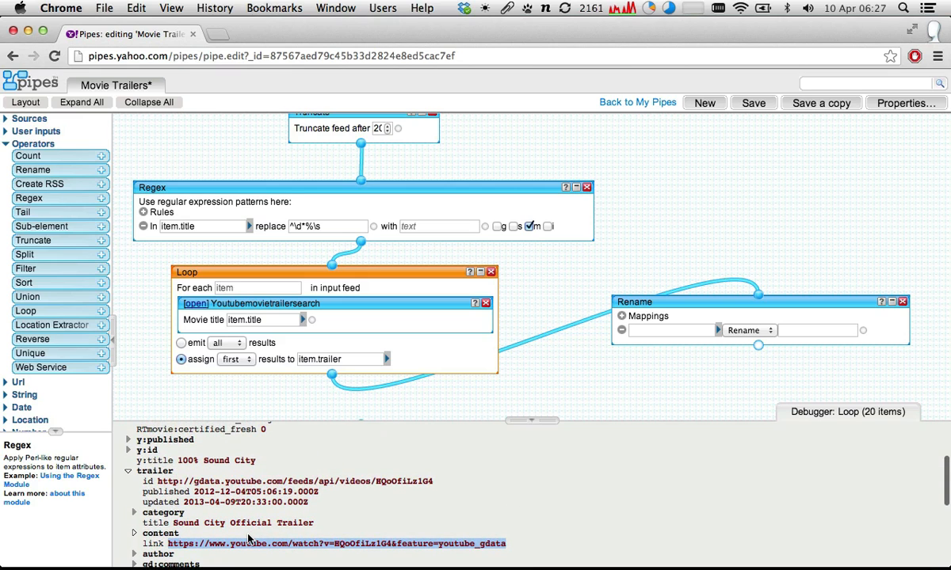
{"action": "scroll", "coordinate": [248, 539], "scroll_direction": "up", "scroll_amount": 5}
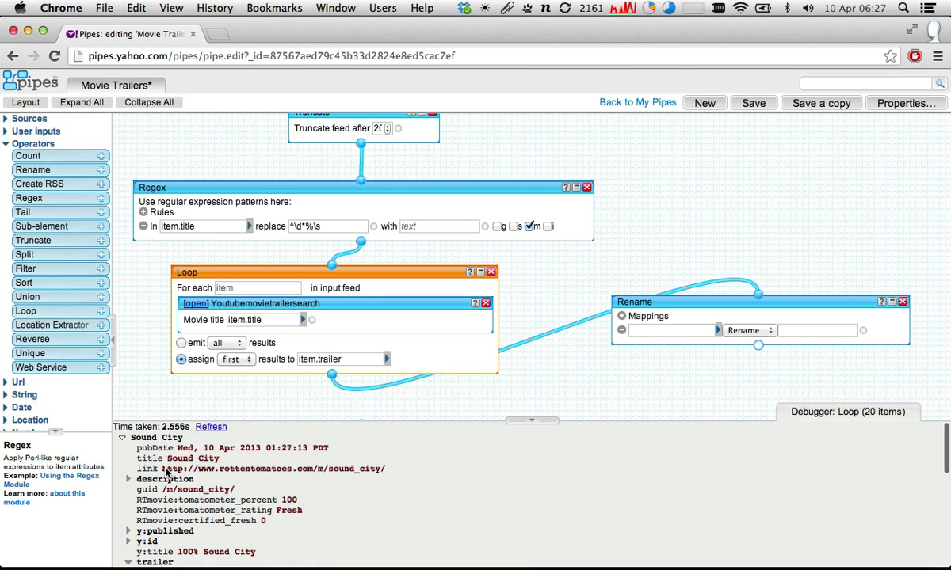
{"action": "left_click_drag", "start_coordinate": [163, 469], "coordinate": [387, 469]}
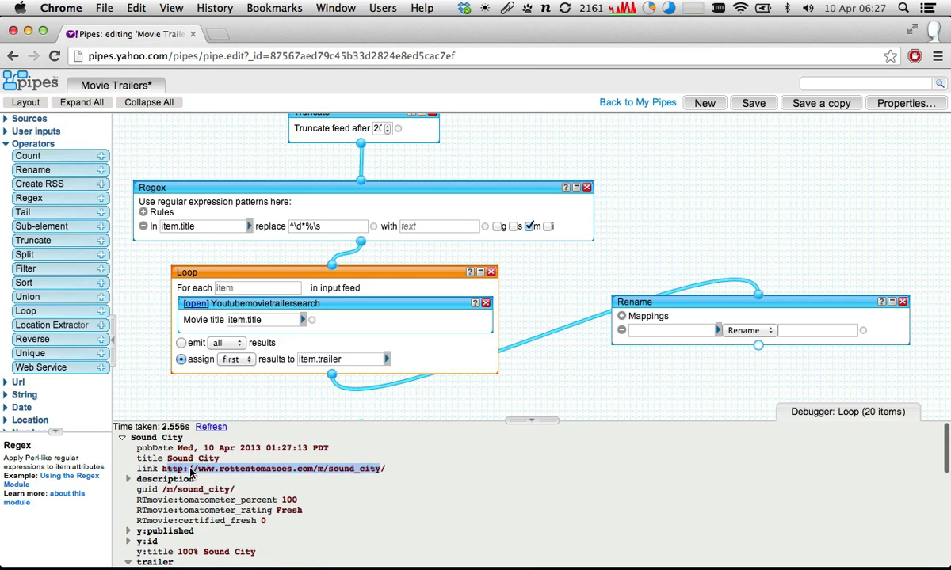
{"action": "scroll", "coordinate": [156, 478], "scroll_direction": "down", "scroll_amount": 5}
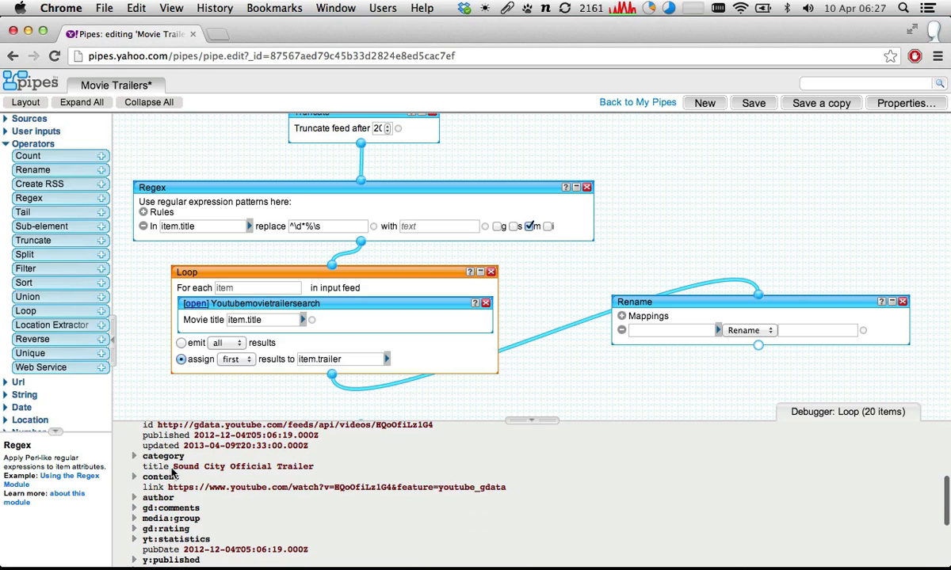
{"action": "scroll", "coordinate": [172, 473], "scroll_direction": "down", "scroll_amount": 2}
{"action": "left_click_drag", "start_coordinate": [167, 468], "coordinate": [536, 465]}
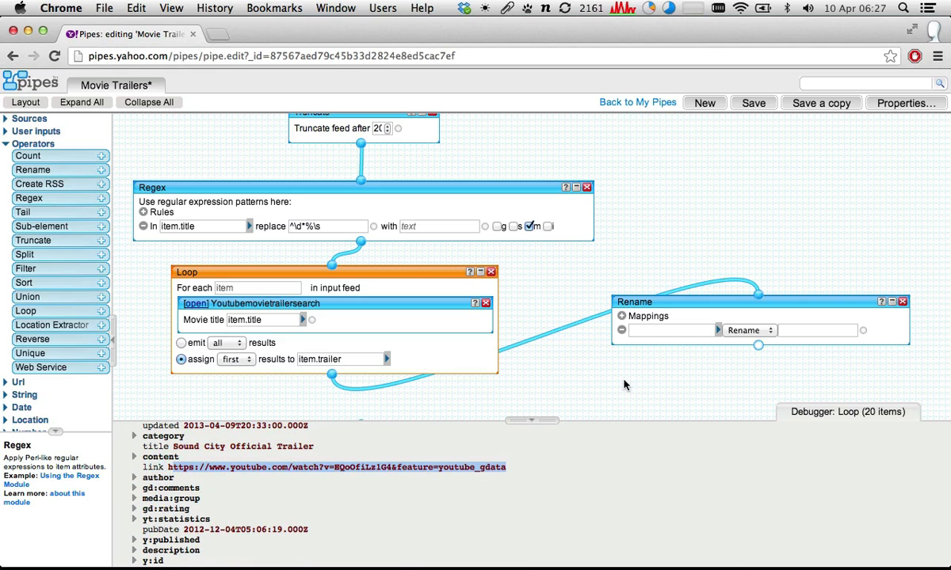
- Move the Rename module nearer the Loop and set its mapping source to item.trailer.link, using the Rename option
{"action": "left_click_drag", "start_coordinate": [664, 301], "coordinate": [594, 287]}
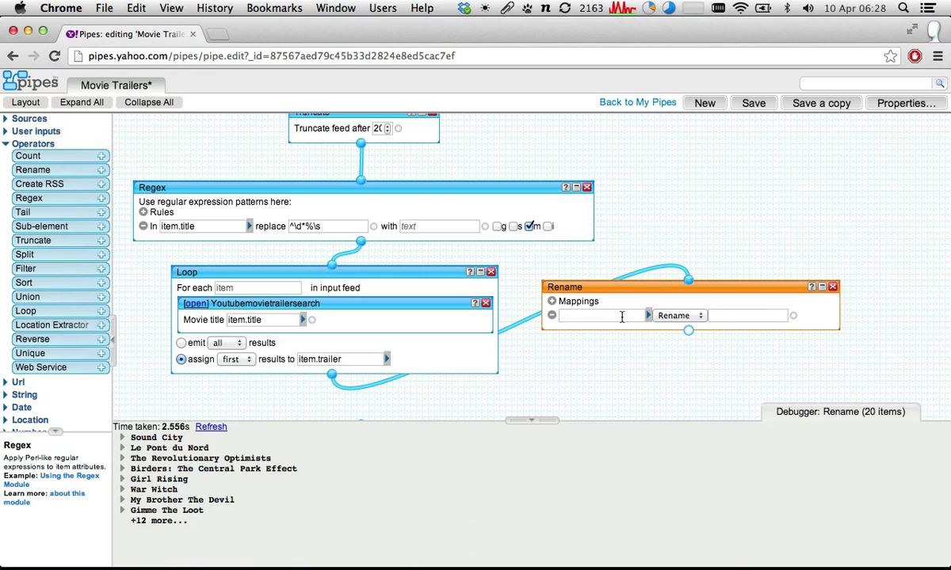
{"action": "left_click", "coordinate": [675, 315]}
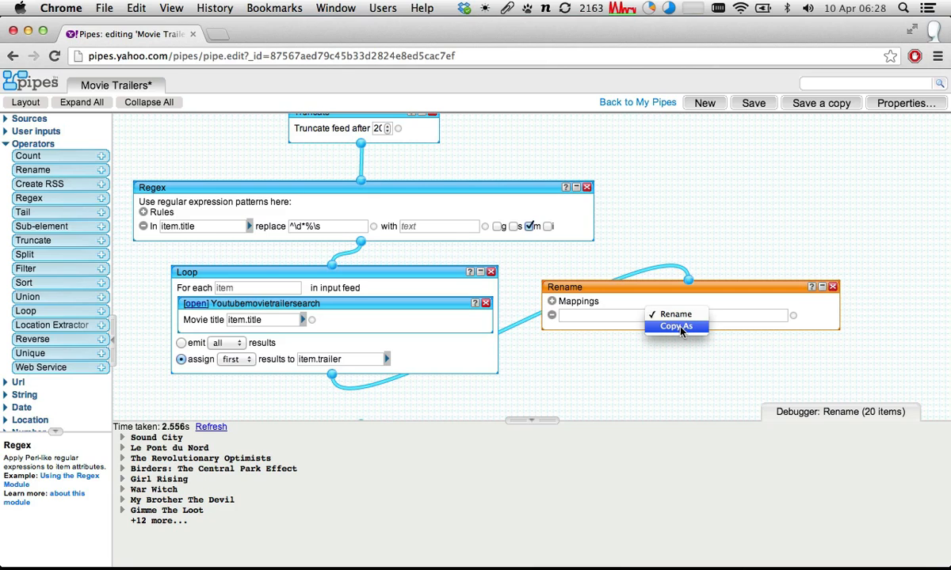
{"action": "left_click", "coordinate": [672, 315]}
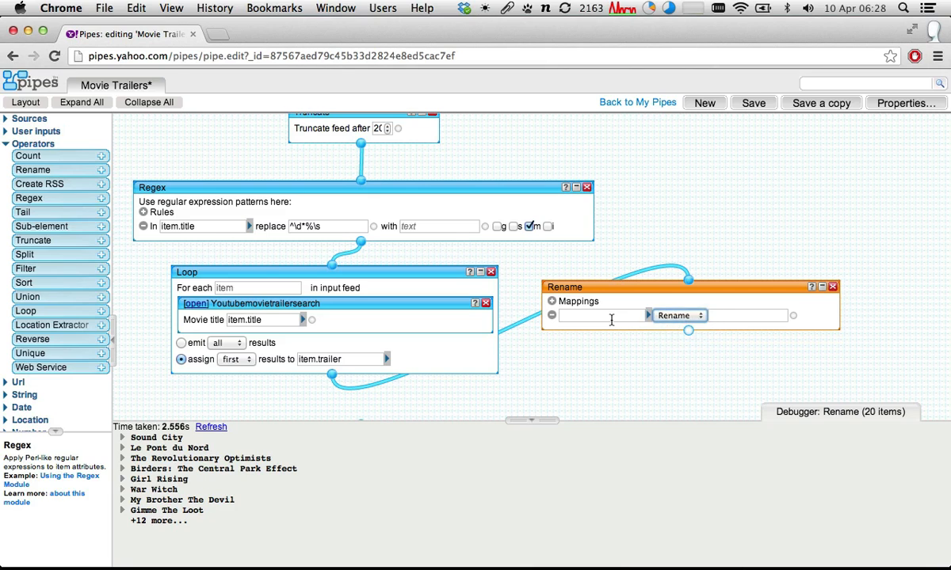
{"action": "left_click", "coordinate": [611, 317]}
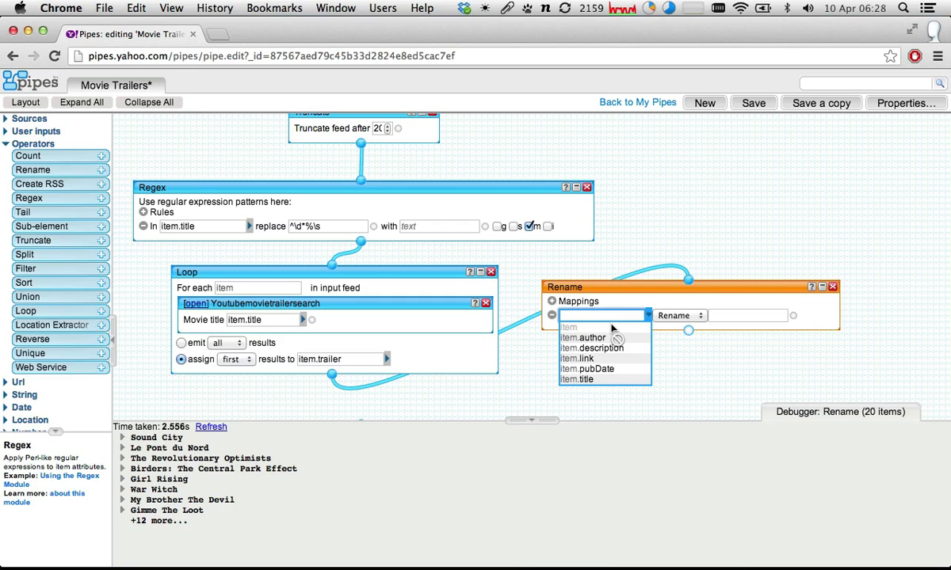
{"action": "type", "text": "item"}
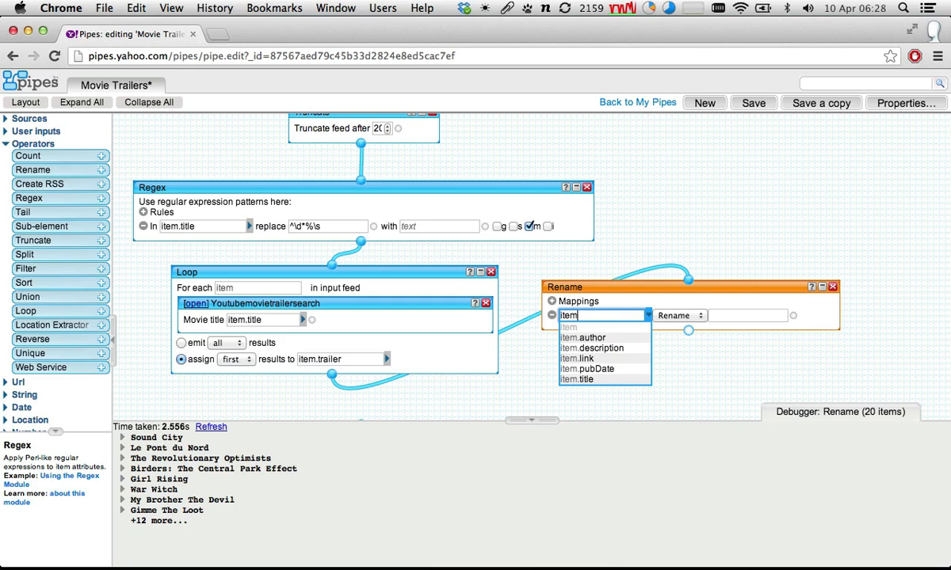
{"action": "type", "text": ".trailer.link"}
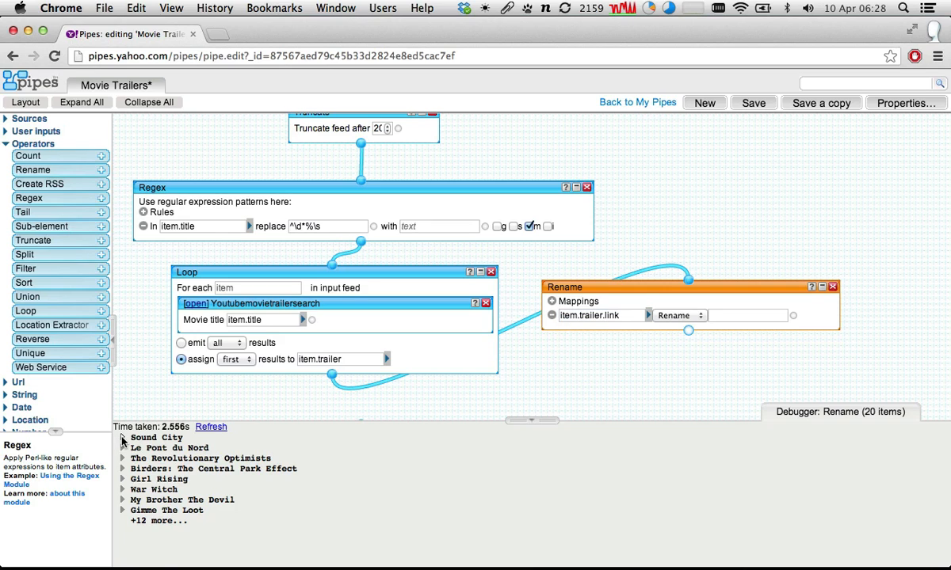
- Check Sound City's trailer fields in the Rename output and set the mapping's target name to item.link
{"action": "left_click", "coordinate": [121, 438]}
{"action": "scroll", "coordinate": [141, 428], "scroll_direction": "down", "scroll_amount": 4}
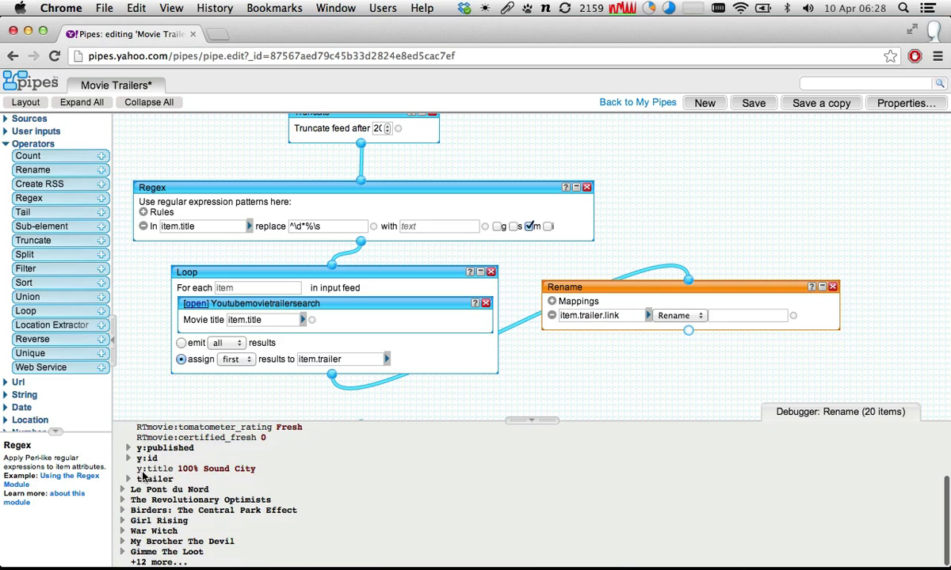
{"action": "left_click", "coordinate": [127, 479]}
{"action": "scroll", "coordinate": [130, 491], "scroll_direction": "down", "scroll_amount": 1}
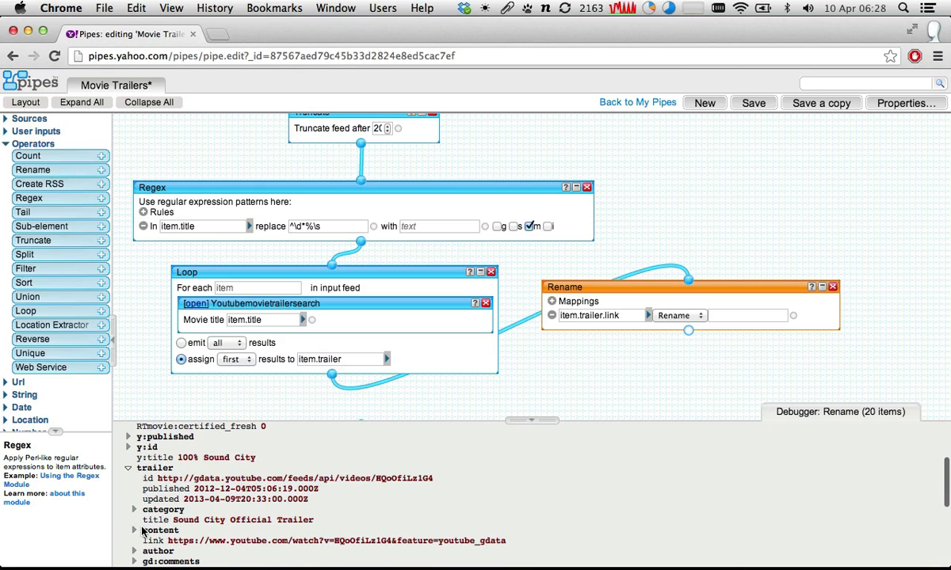
{"action": "left_click", "coordinate": [744, 316]}
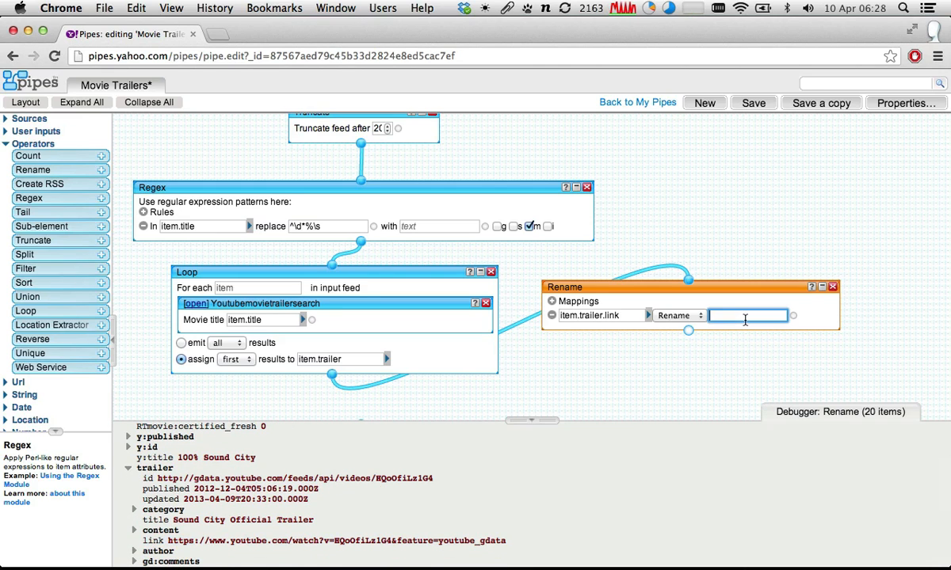
{"action": "type", "text": "item.link"}
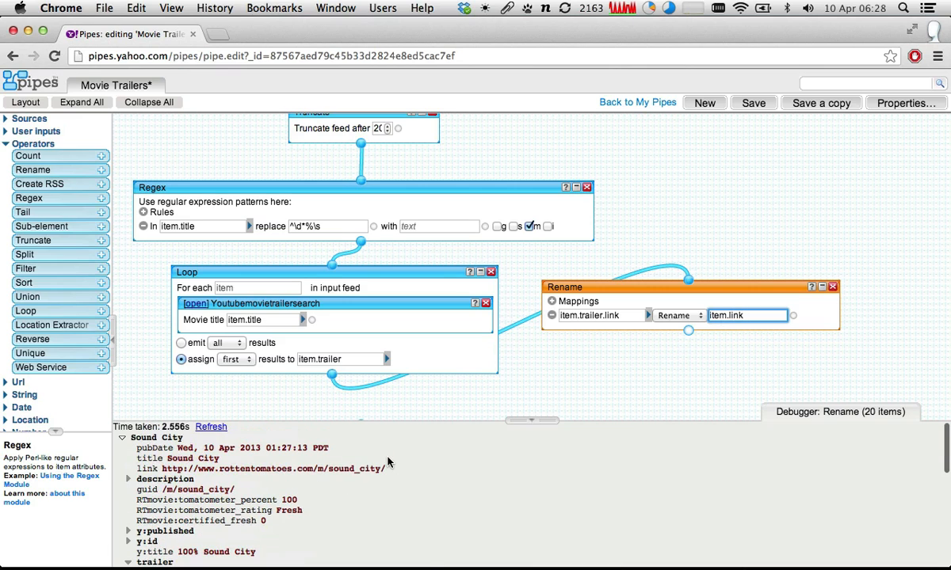
{"action": "left_click_drag", "start_coordinate": [162, 469], "coordinate": [395, 467]}
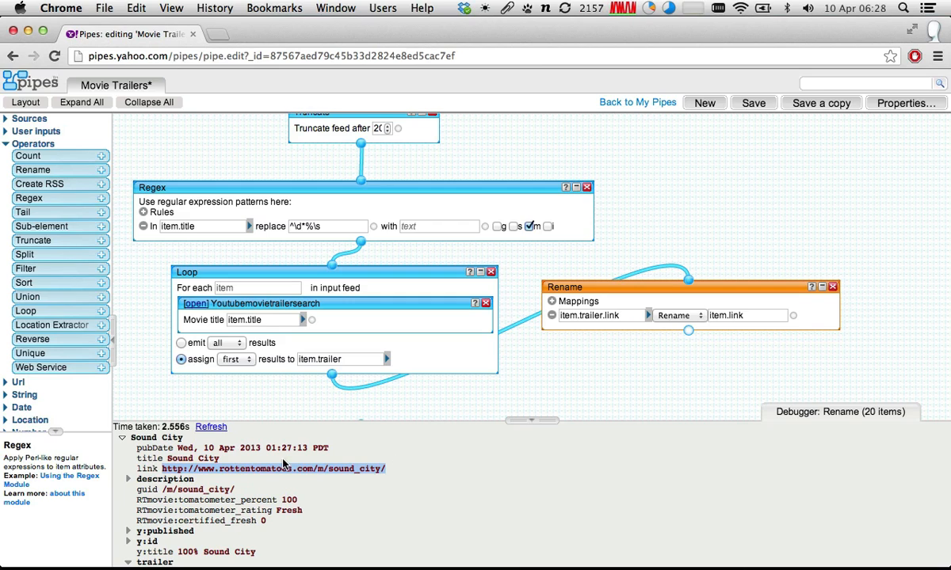
- Refresh the Rename output and inspect the fields of Sound City and Le Pont du Nord, including the latter's item element
{"action": "left_click", "coordinate": [212, 428]}
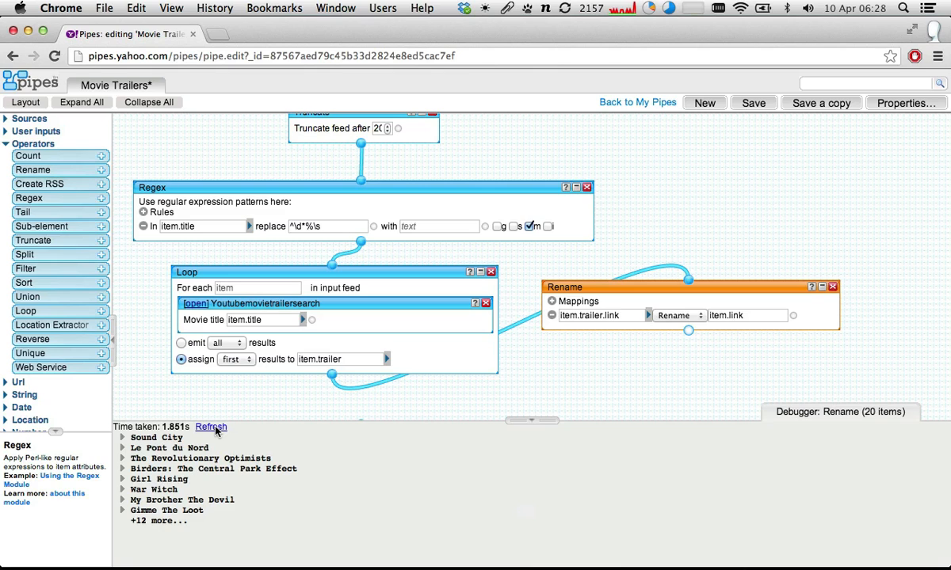
{"action": "left_click", "coordinate": [122, 437]}
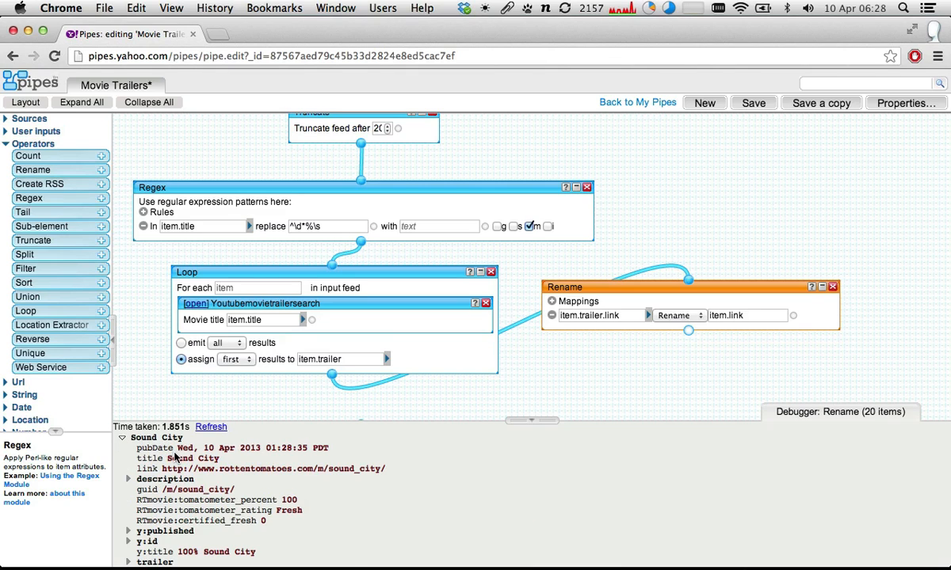
{"action": "left_click", "coordinate": [122, 437]}
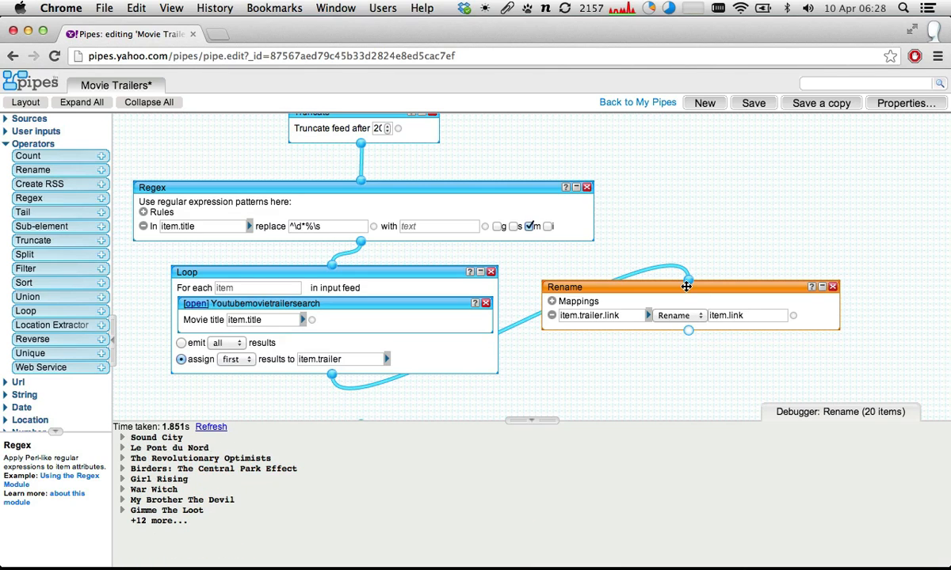
{"action": "left_click_drag", "start_coordinate": [686, 286], "coordinate": [696, 286]}
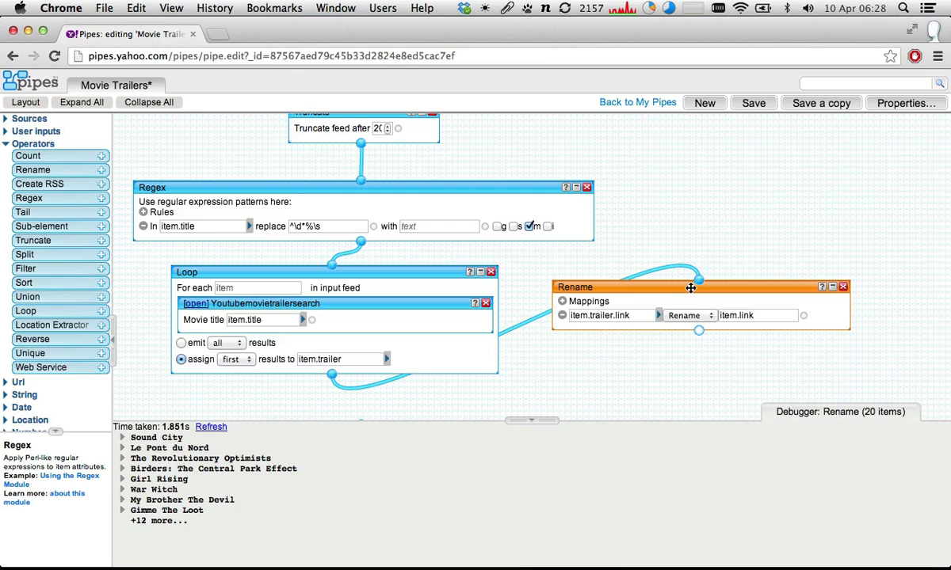
{"action": "left_click", "coordinate": [210, 428]}
{"action": "left_click", "coordinate": [123, 448]}
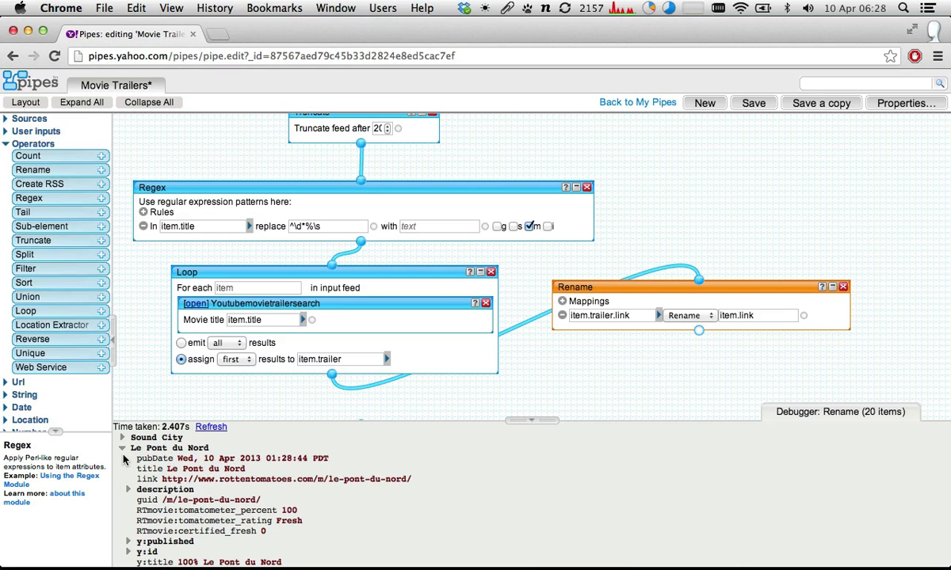
{"action": "scroll", "coordinate": [162, 479], "scroll_direction": "down", "scroll_amount": 3}
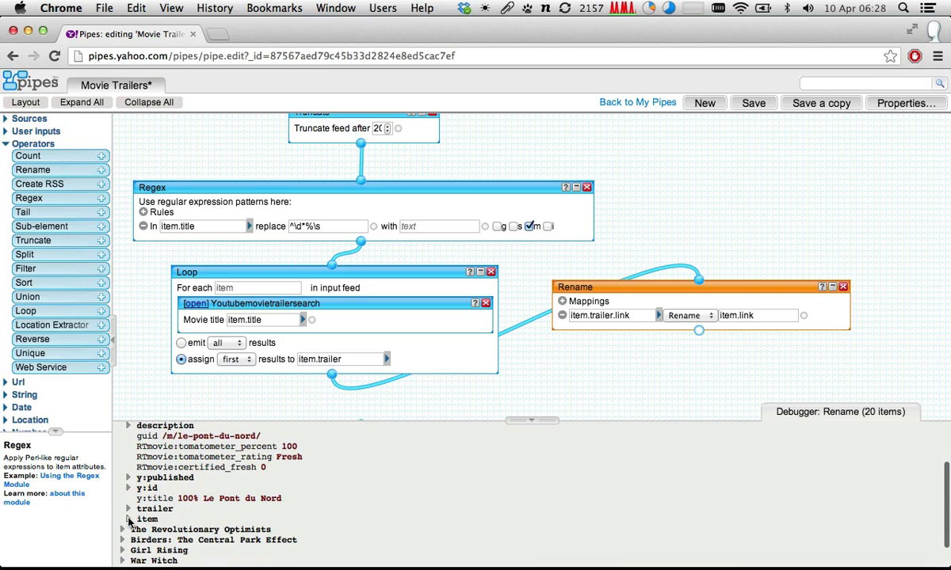
{"action": "left_click", "coordinate": [127, 520]}
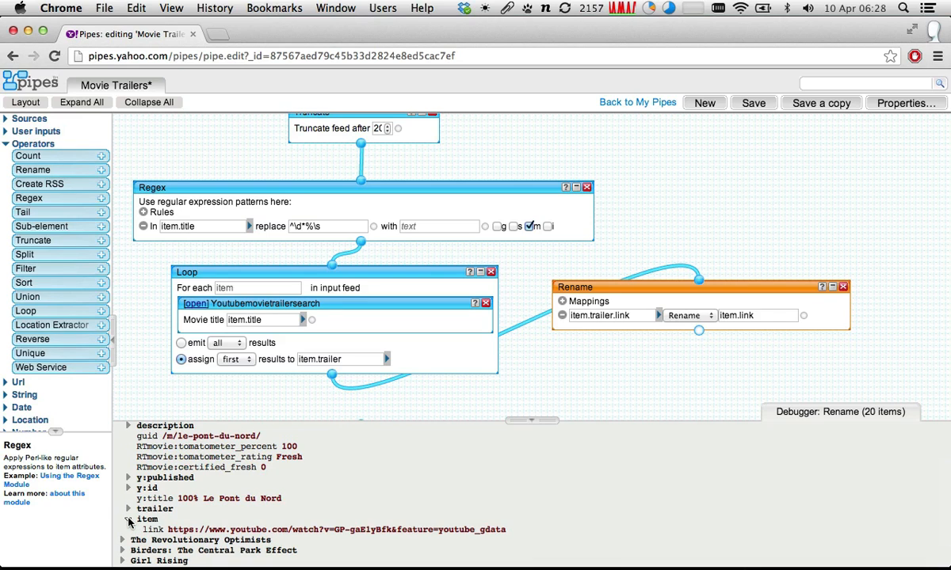
- Set the Rename mapping's target name to link, without the item prefix, and refresh the module's output
{"action": "left_click", "coordinate": [753, 316]}
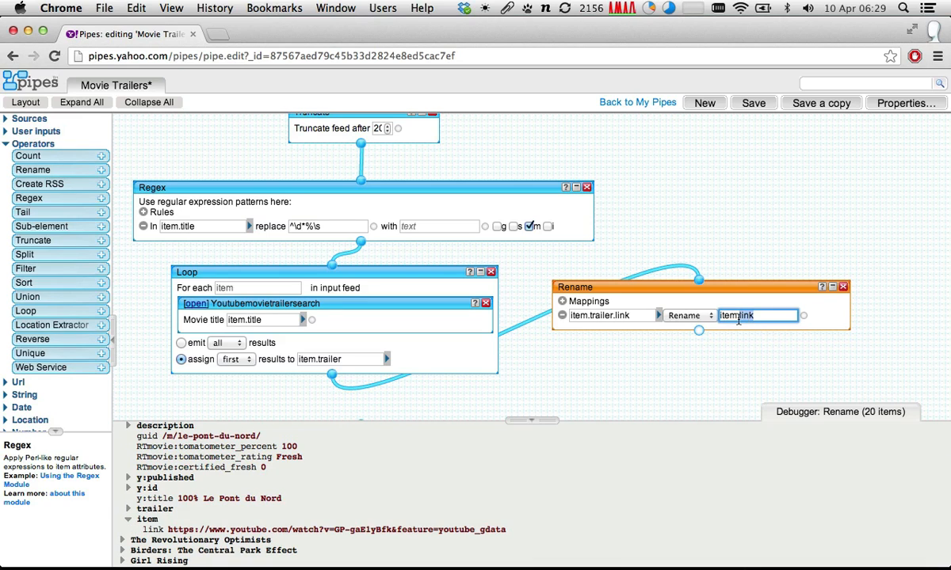
{"action": "left_click", "coordinate": [739, 316]}
{"action": "key", "text": "BackSpace"}
{"action": "key", "text": "BackSpace"}
{"action": "key", "text": "BackSpace"}
{"action": "key", "text": "BackSpace"}
{"action": "key", "text": "BackSpace"}
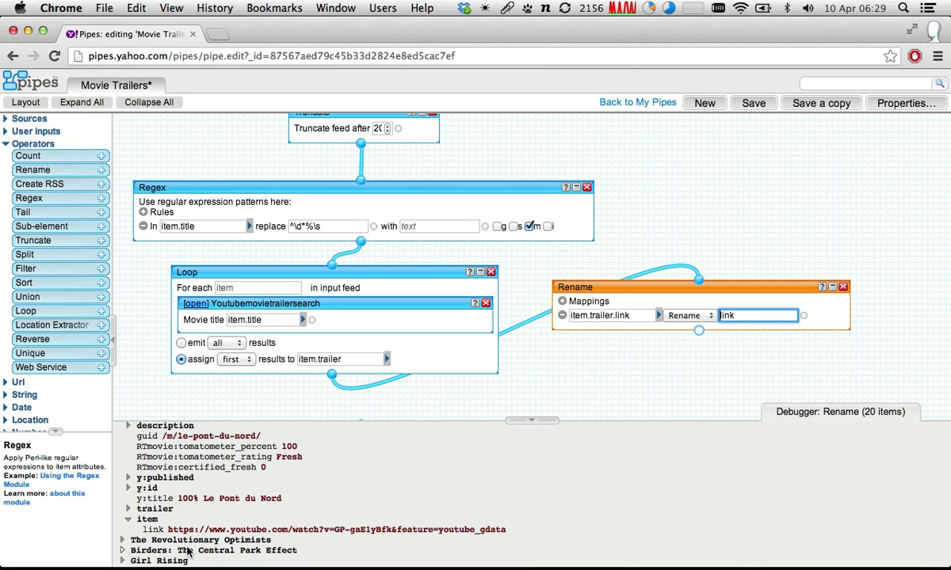
{"action": "left_click", "coordinate": [208, 428]}
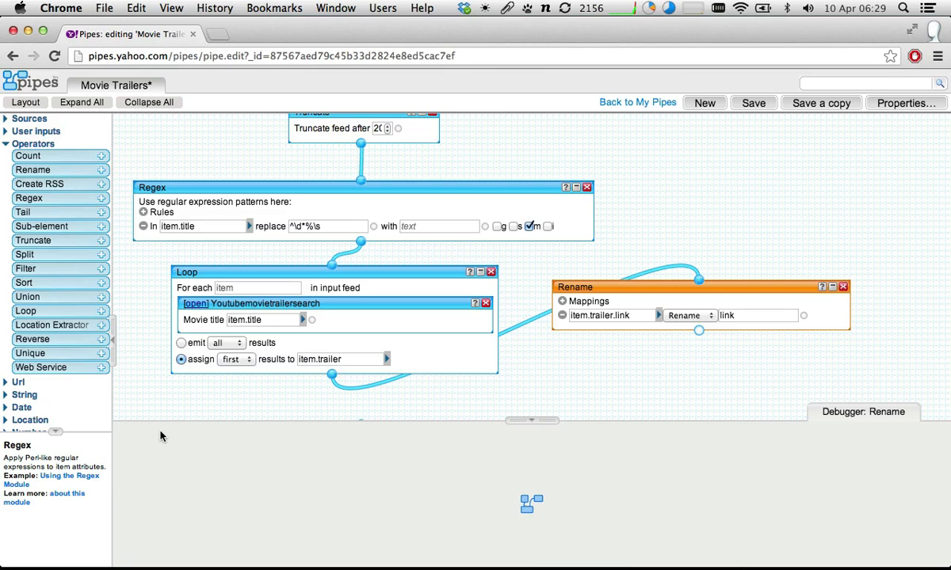
- Examine Sound City's main link and the fields inside its trailer element in the Rename output
{"action": "left_click", "coordinate": [122, 438]}
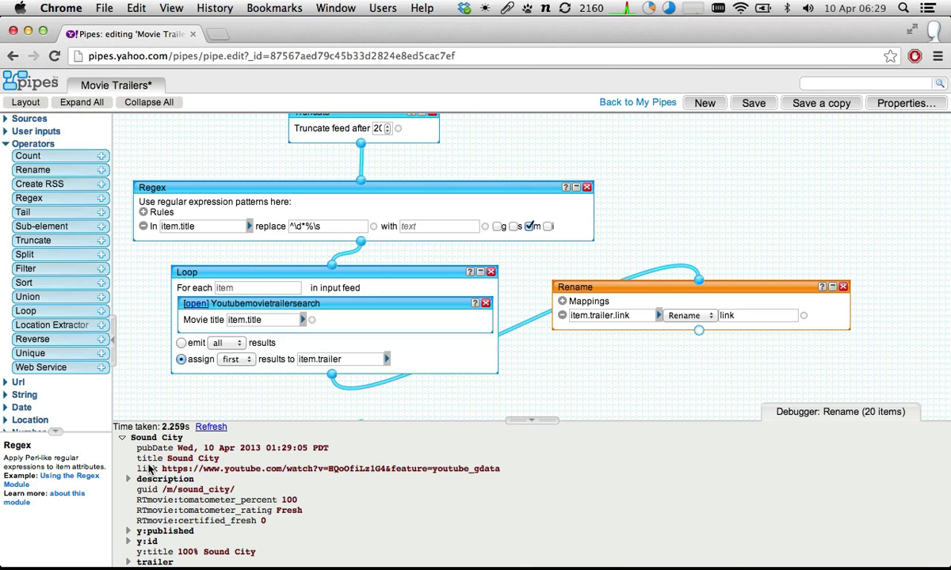
{"action": "left_click_drag", "start_coordinate": [161, 469], "coordinate": [510, 471]}
{"action": "scroll", "coordinate": [403, 464], "scroll_direction": "down", "scroll_amount": 5}
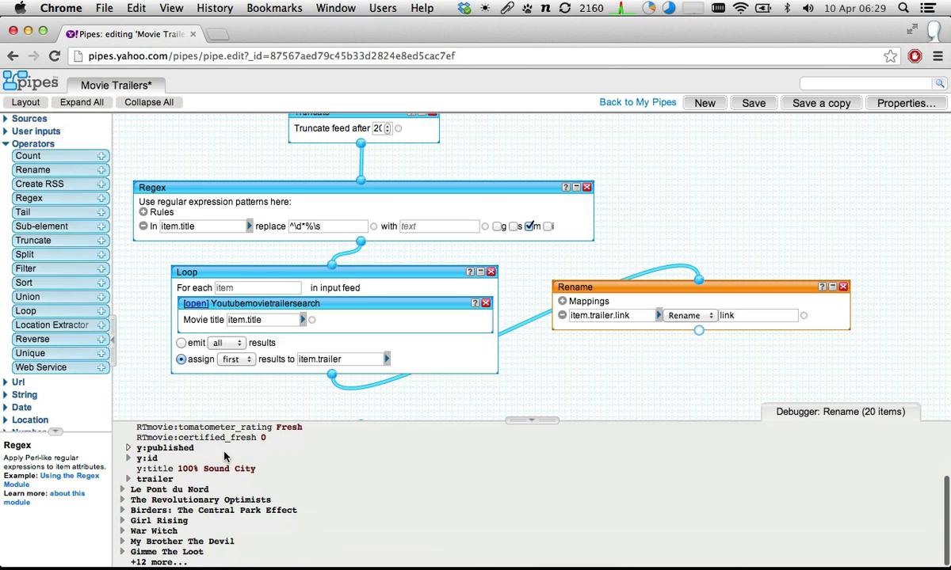
{"action": "left_click", "coordinate": [128, 479]}
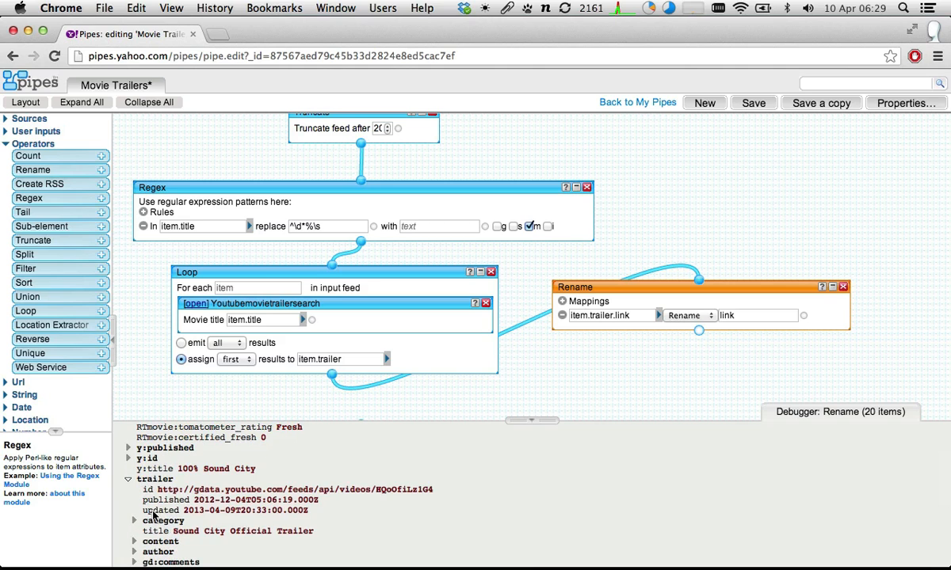
{"action": "scroll", "coordinate": [149, 495], "scroll_direction": "down", "scroll_amount": 2}
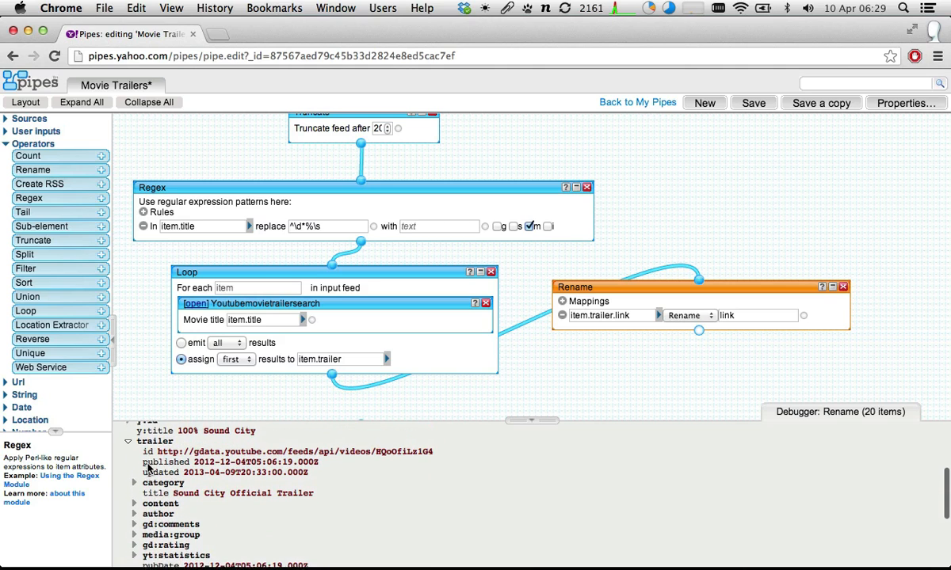
{"action": "scroll", "coordinate": [150, 507], "scroll_direction": "down", "scroll_amount": 2}
{"action": "scroll", "coordinate": [148, 475], "scroll_direction": "up", "scroll_amount": 3}
{"action": "scroll", "coordinate": [148, 469], "scroll_direction": "down", "scroll_amount": 3}
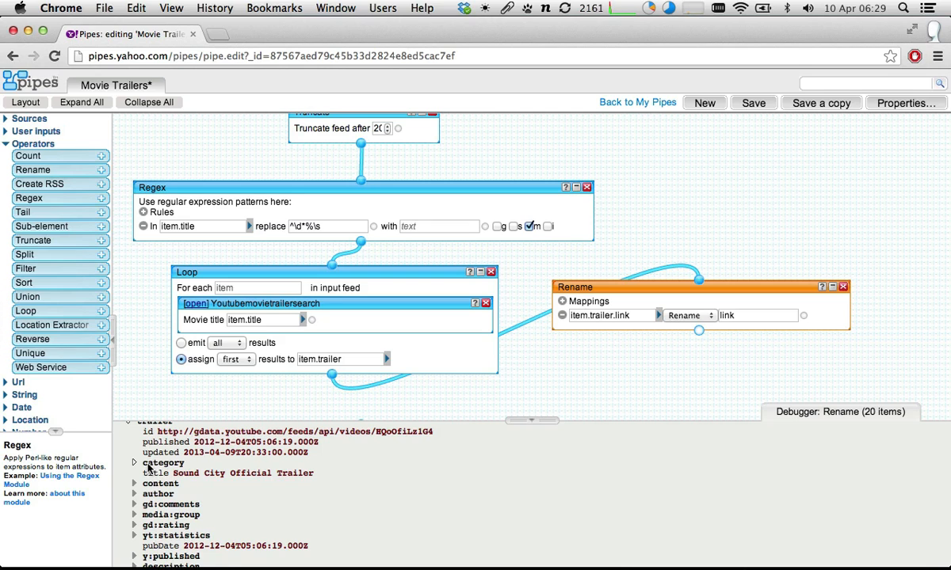
{"action": "scroll", "coordinate": [147, 469], "scroll_direction": "down", "scroll_amount": 3}
{"action": "scroll", "coordinate": [147, 469], "scroll_direction": "up", "scroll_amount": 4}
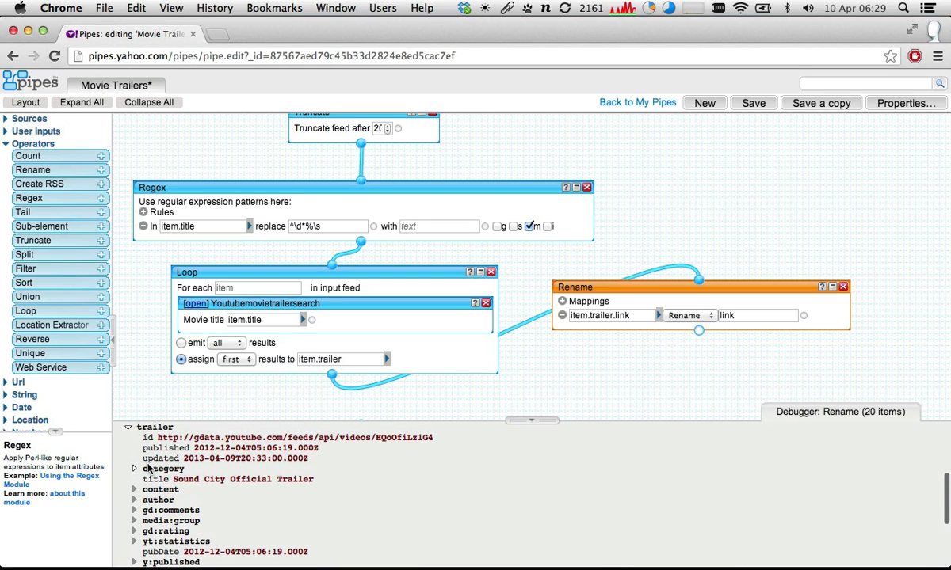
{"action": "scroll", "coordinate": [147, 469], "scroll_direction": "up", "scroll_amount": 8}
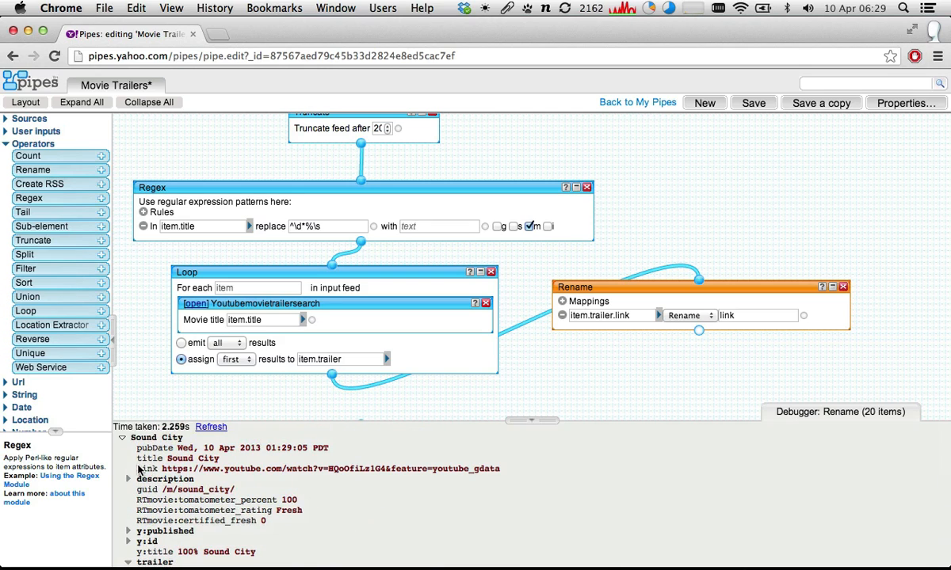
{"action": "left_click_drag", "start_coordinate": [138, 469], "coordinate": [296, 472]}
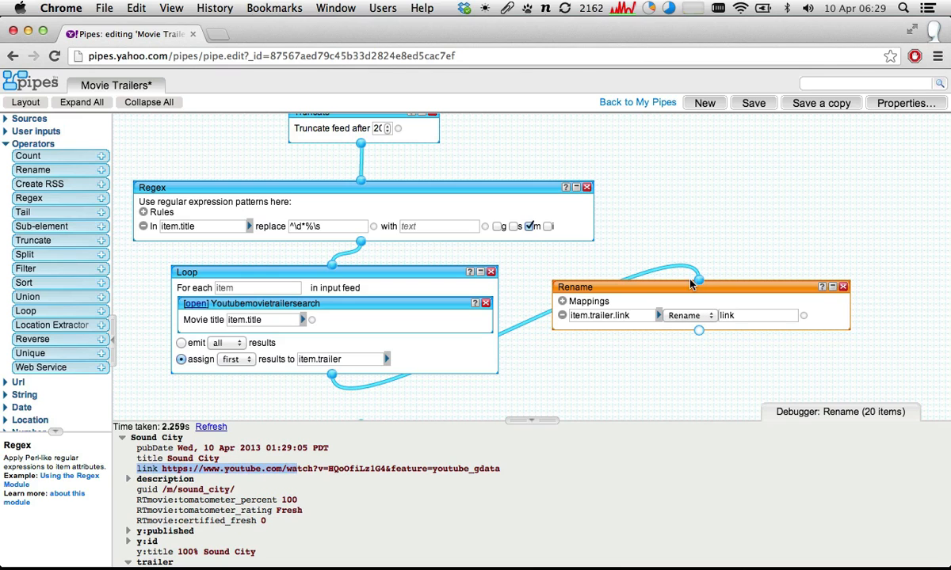
- Wire the Rename module's output to Pipe Output and auto-arrange the pipe's modules
{"action": "left_click_drag", "start_coordinate": [675, 285], "coordinate": [688, 279]}
{"action": "scroll", "coordinate": [694, 314], "scroll_direction": "down", "scroll_amount": 2}
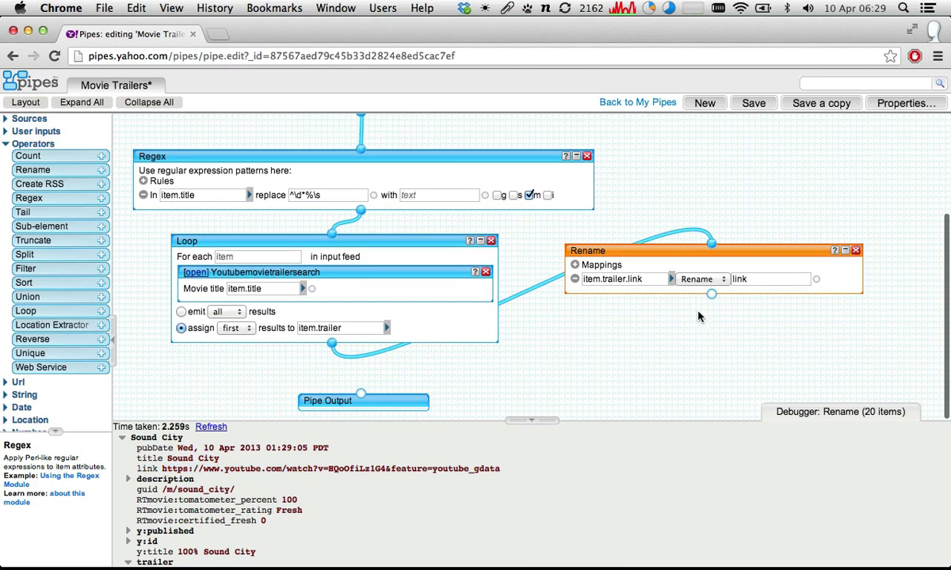
{"action": "left_click_drag", "start_coordinate": [712, 294], "coordinate": [365, 398]}
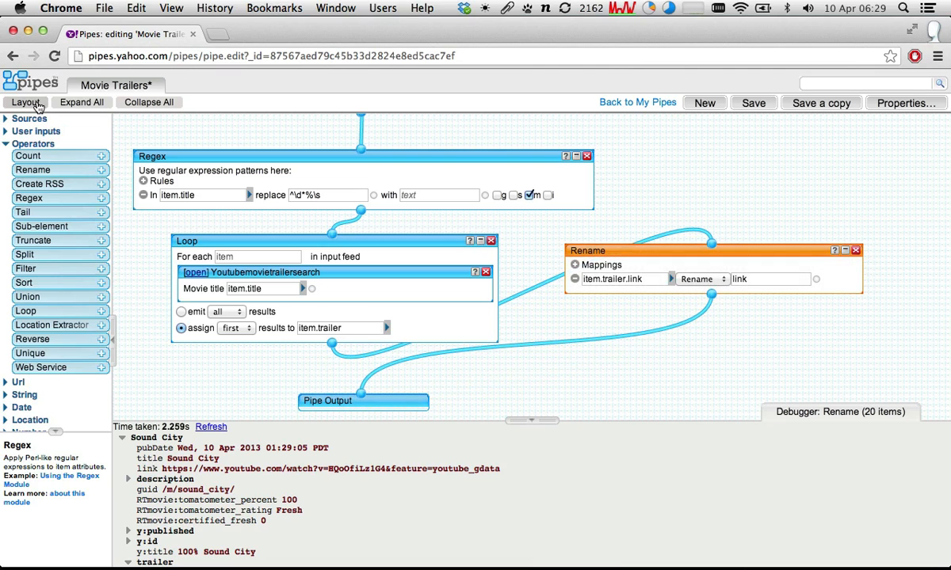
{"action": "left_click", "coordinate": [37, 104]}
- Save the Movie Trailers pipe and run it, bringing up its results page beside the editor
{"action": "left_click", "coordinate": [753, 104]}
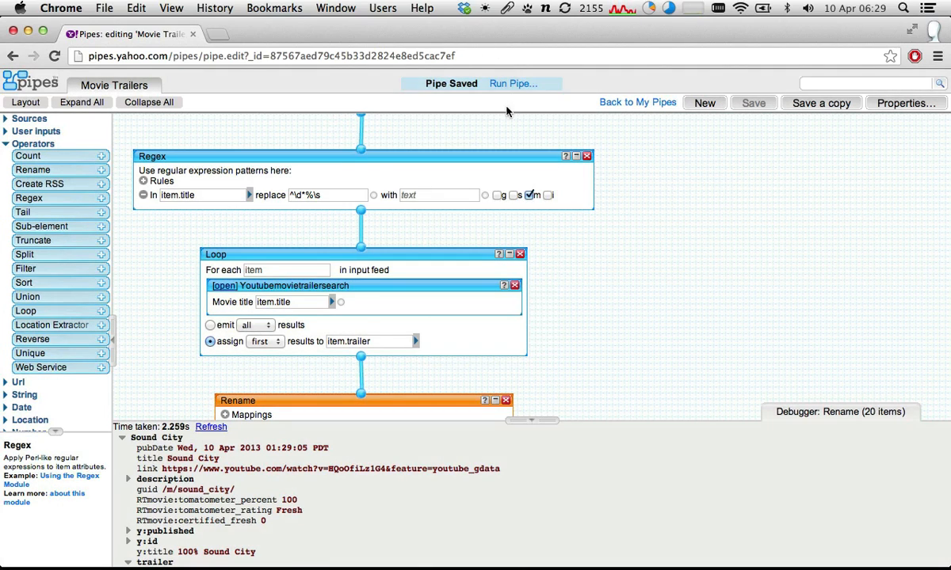
{"action": "left_click", "coordinate": [511, 84]}
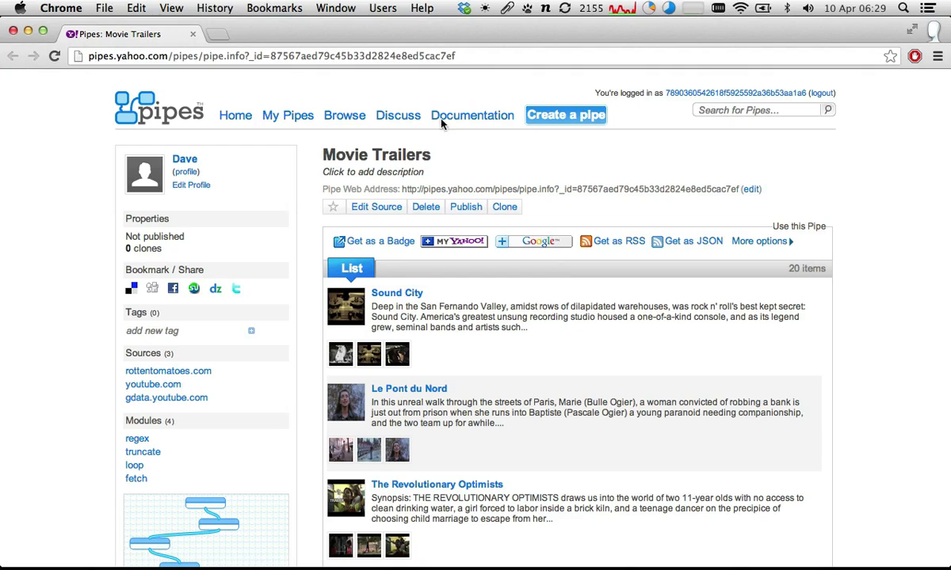
{"action": "key", "text": "super+grave"}
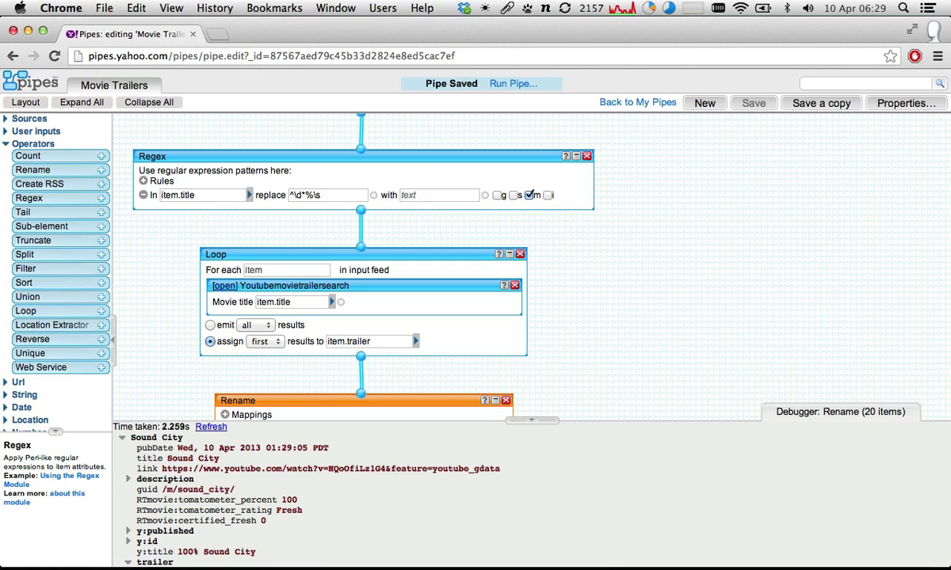
{"action": "left_click", "coordinate": [495, 85]}
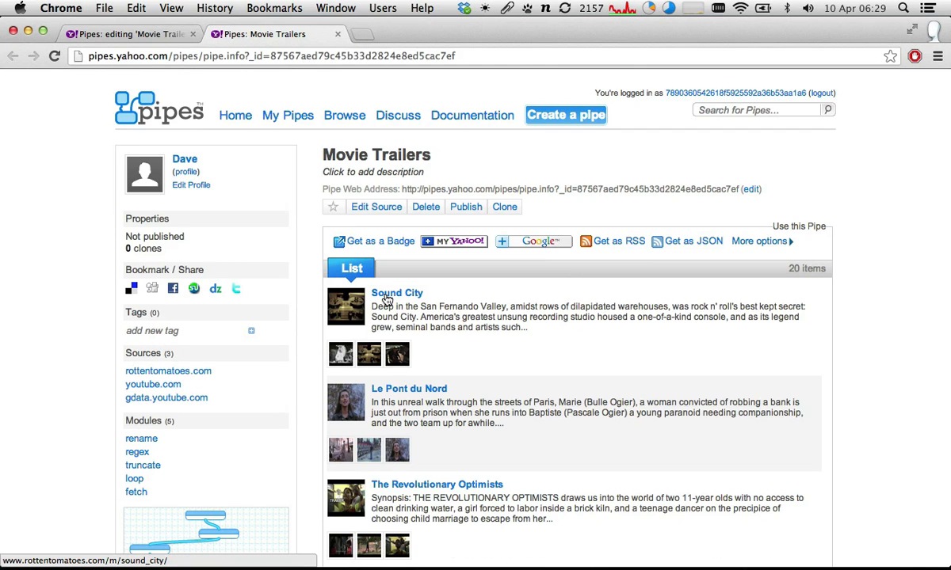
- Browse the Movie Trailers results and test where The Sapphires title links, closing the page it opens
{"action": "scroll", "coordinate": [386, 299], "scroll_direction": "down", "scroll_amount": 10}
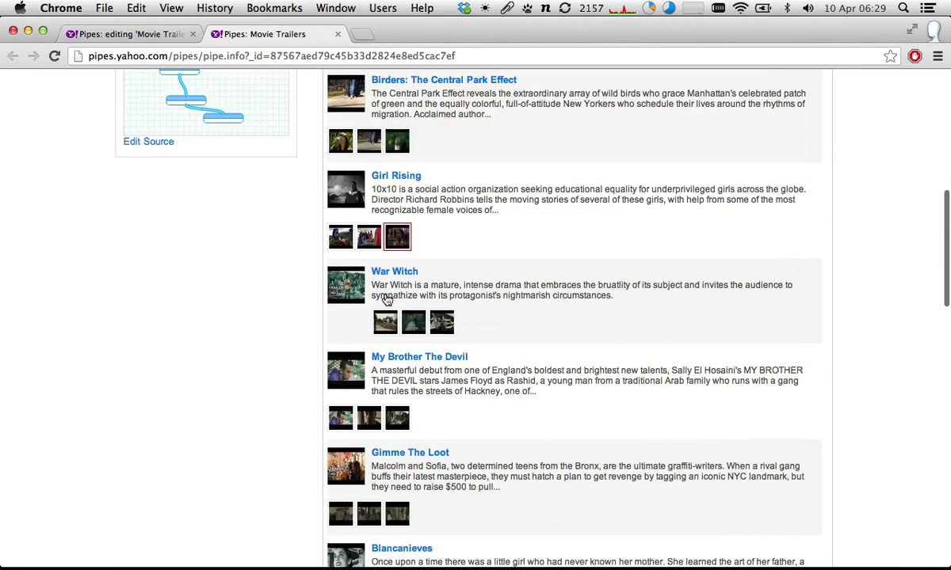
{"action": "scroll", "coordinate": [386, 299], "scroll_direction": "down", "scroll_amount": 12}
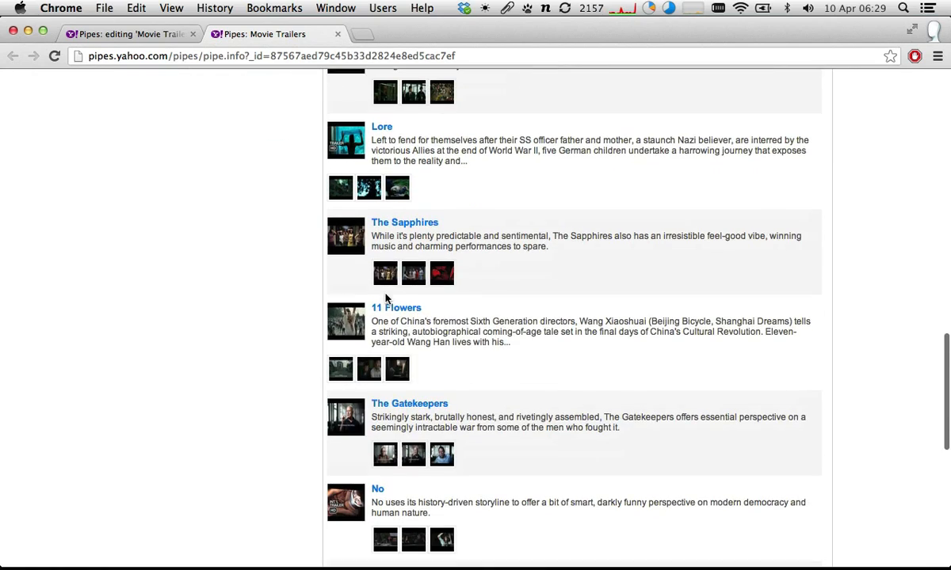
{"action": "left_click", "coordinate": [402, 225]}
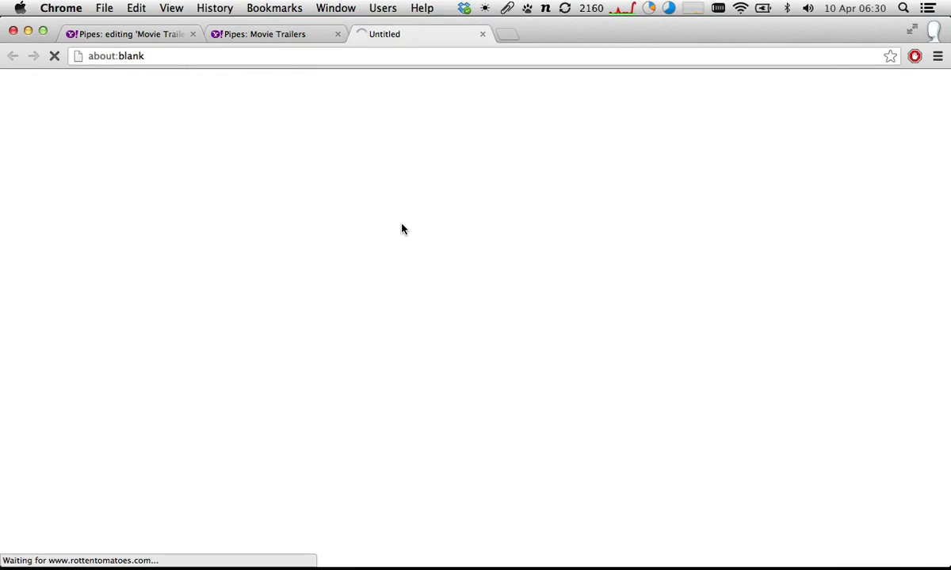
{"action": "key", "text": "super+w"}
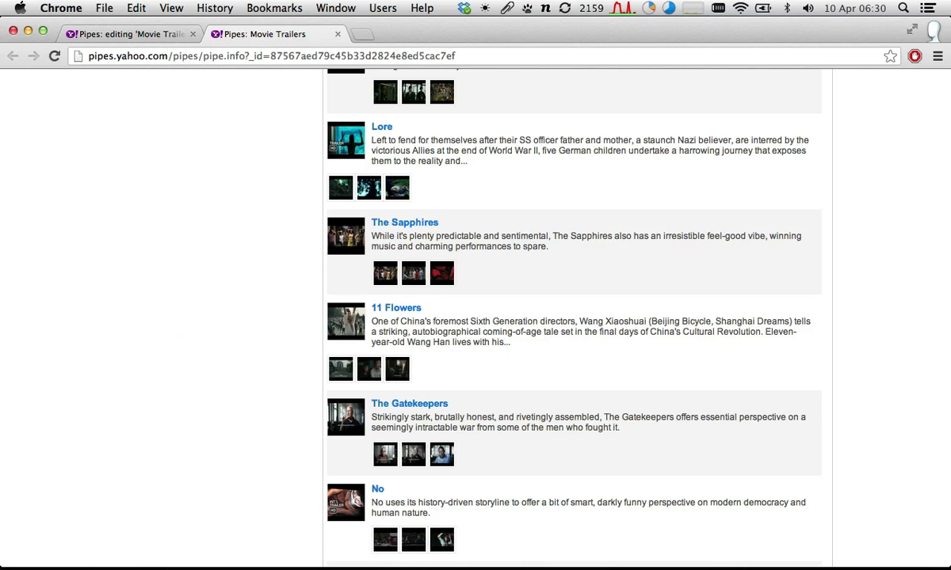
{"action": "scroll", "coordinate": [176, 229], "scroll_direction": "up", "scroll_amount": 15}
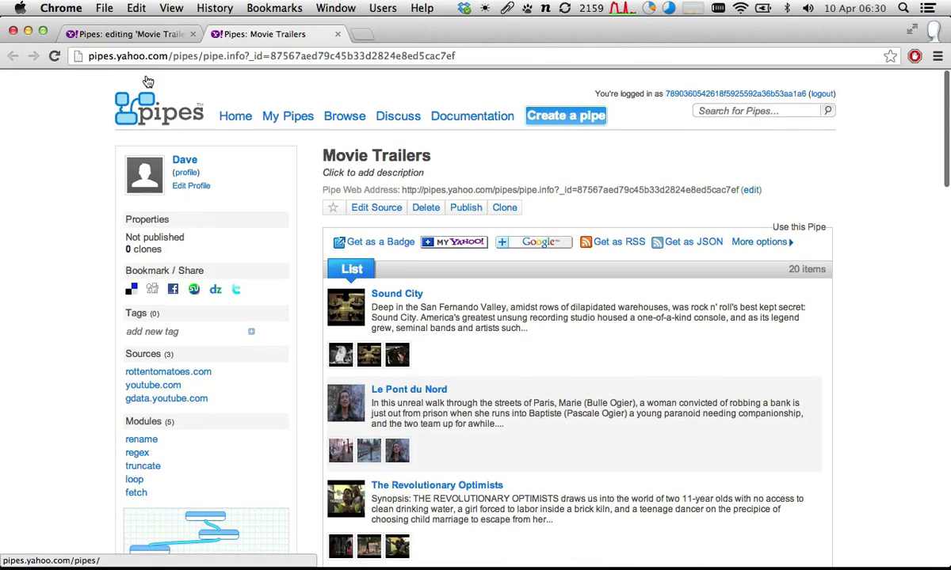
- Return to the pipe editor, reload the Movie Trailers source and save a copy of the pipe
{"action": "left_click", "coordinate": [119, 34]}
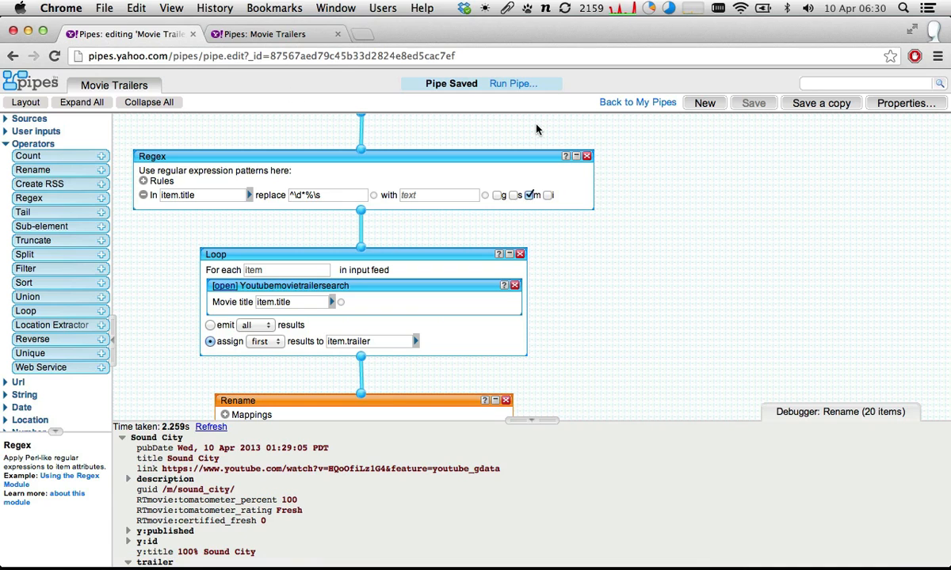
{"action": "scroll", "coordinate": [523, 190], "scroll_direction": "down", "scroll_amount": 5}
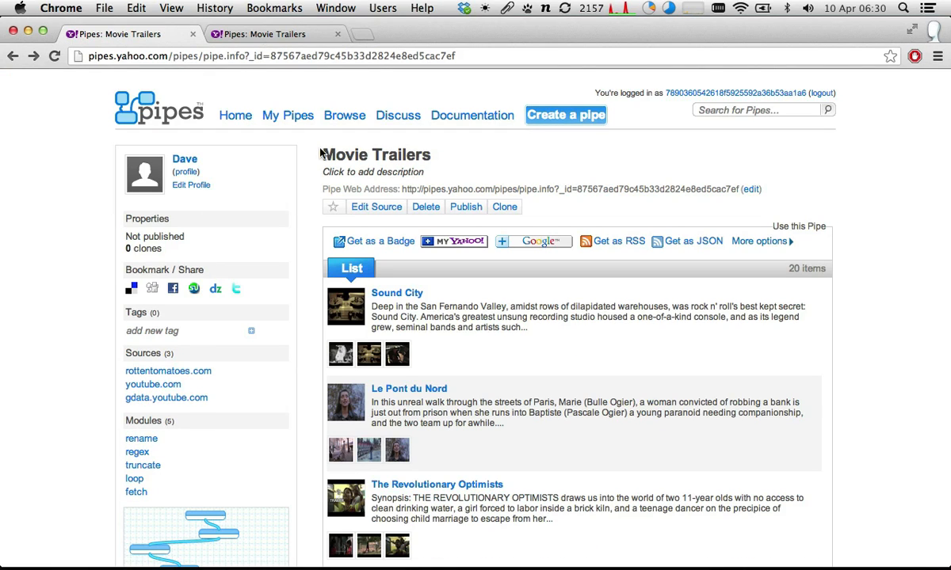
{"action": "left_click", "coordinate": [379, 207]}
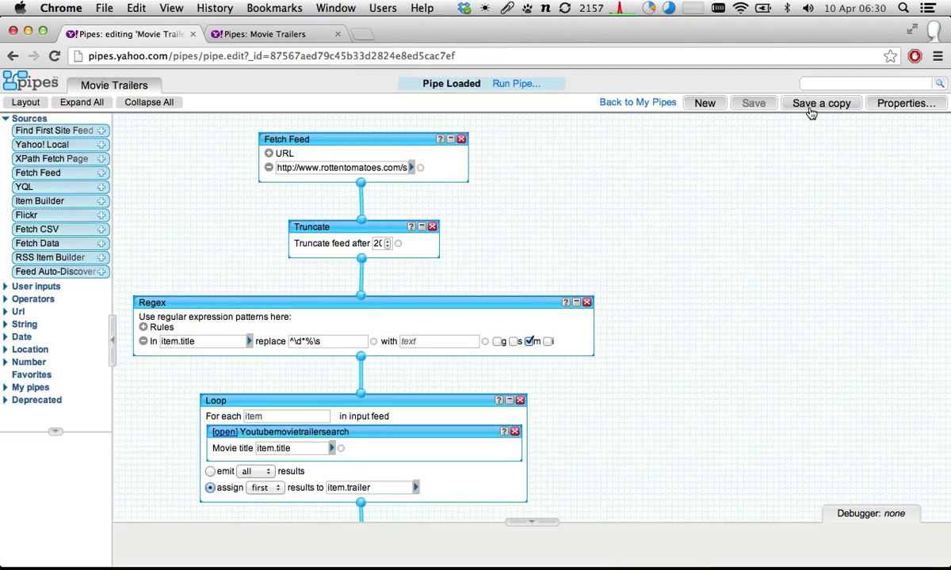
{"action": "left_click", "coordinate": [809, 112]}
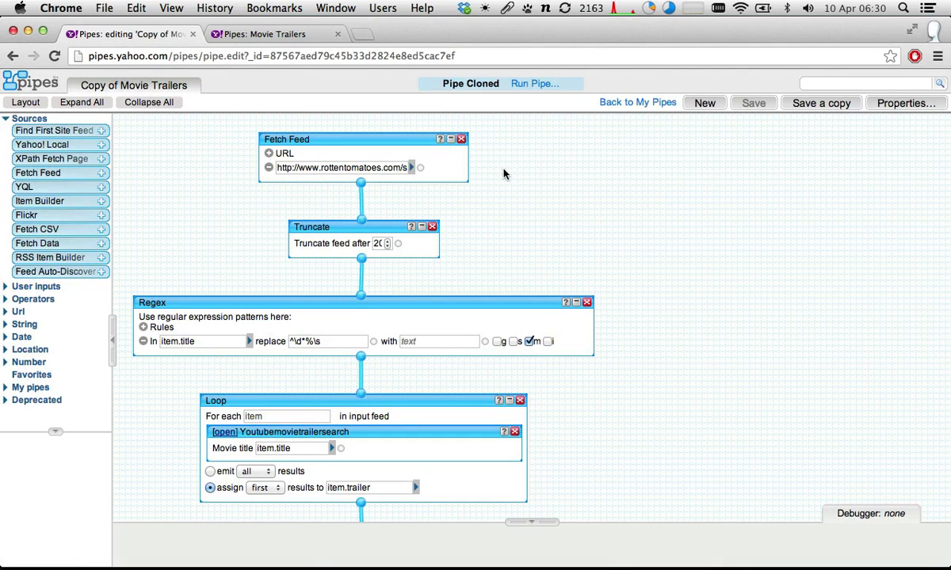
- Run the copied Movie Trailers pipe and browse its list of movies down to Zero Dark Thirty
{"action": "left_click", "coordinate": [554, 84]}
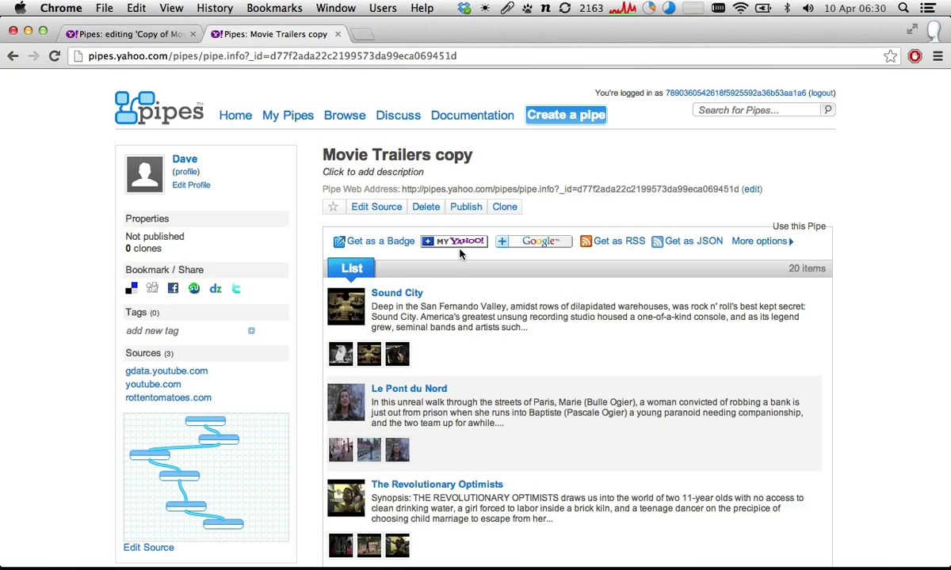
{"action": "scroll", "coordinate": [428, 262], "scroll_direction": "down", "scroll_amount": 5}
{"action": "scroll", "coordinate": [429, 294], "scroll_direction": "down", "scroll_amount": 5}
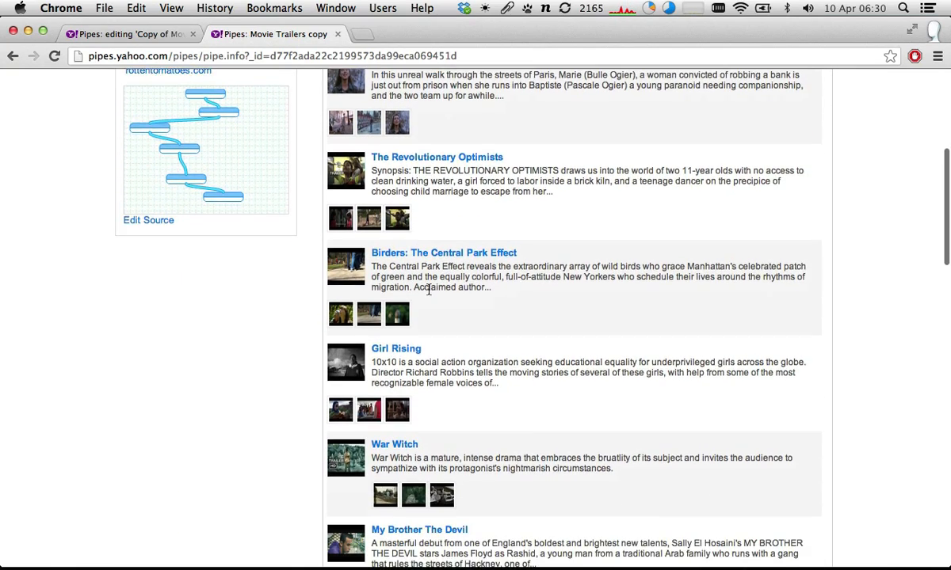
{"action": "scroll", "coordinate": [428, 300], "scroll_direction": "down", "scroll_amount": 5}
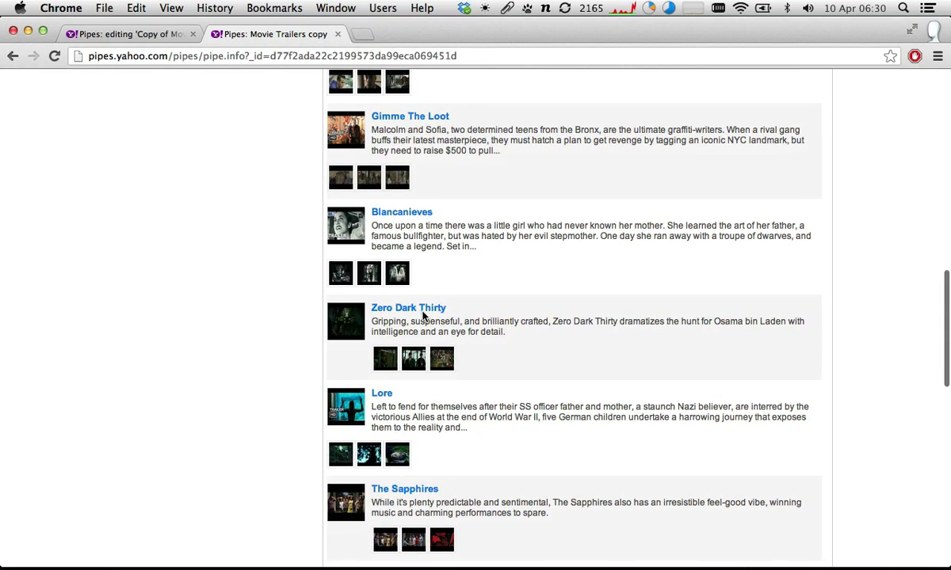
- Open the Zero Dark Thirty link, skip through its YouTube trailer and close the video page
{"action": "left_click", "coordinate": [424, 307]}
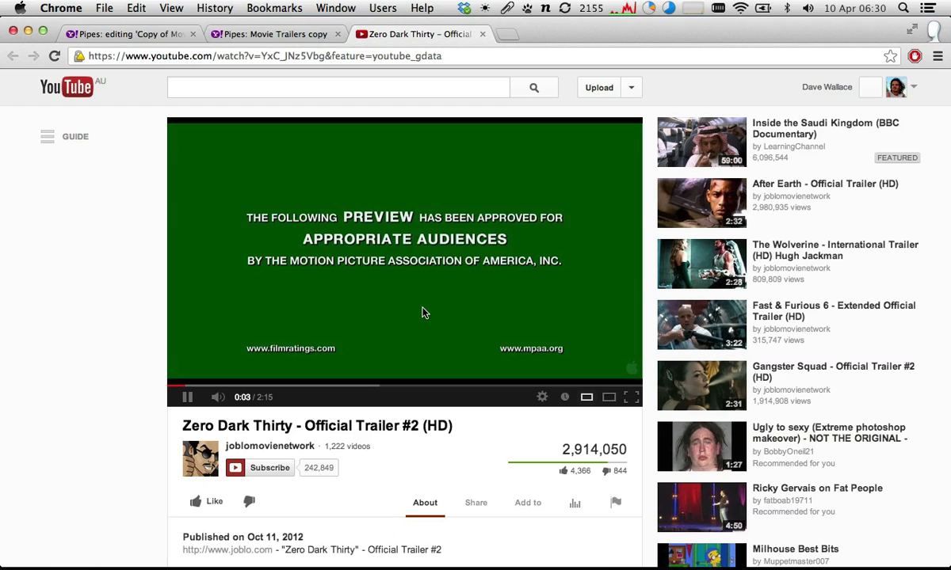
{"action": "left_click", "coordinate": [271, 386]}
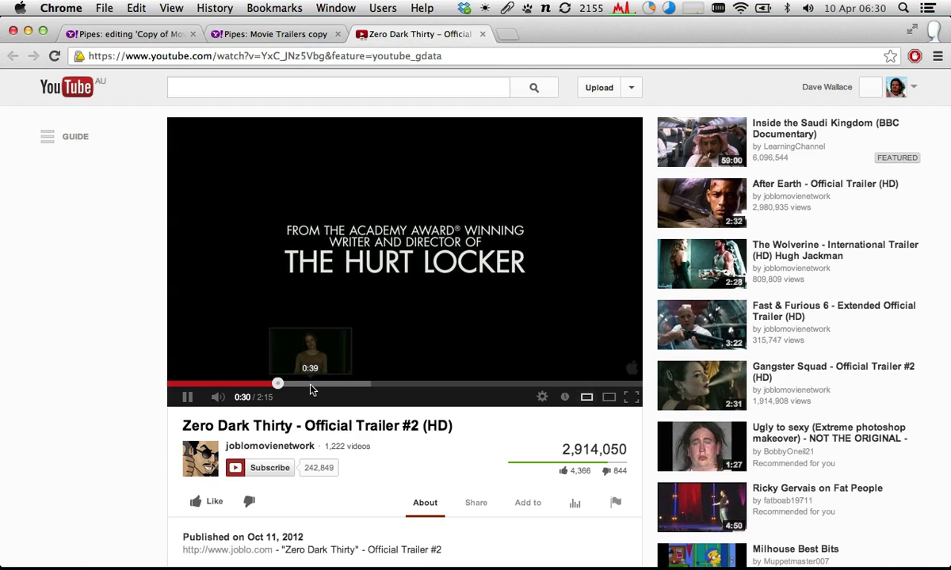
{"action": "left_click", "coordinate": [312, 386]}
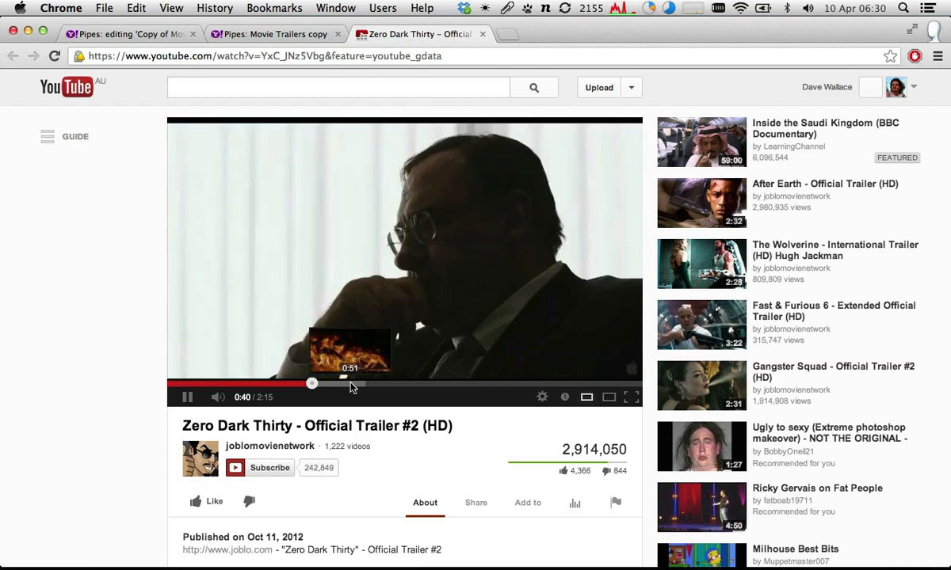
{"action": "left_click", "coordinate": [351, 386]}
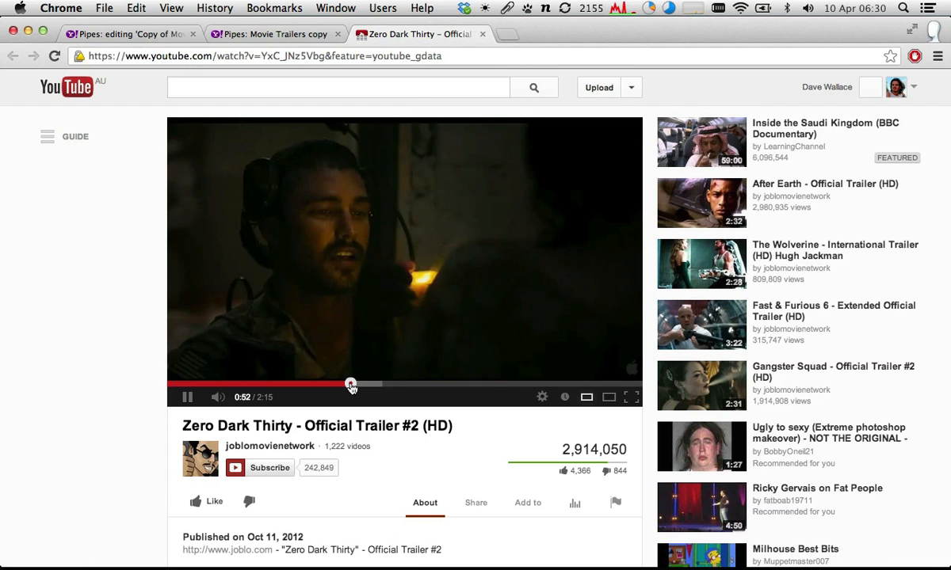
{"action": "key", "text": "super+w"}
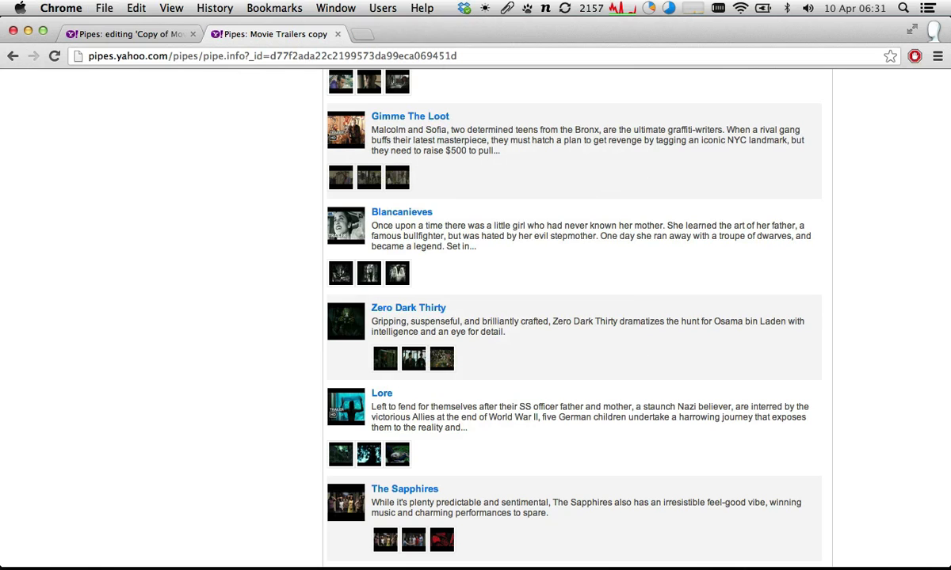
- Open The Sapphires trailer from the results, skip ahead in the video and close its page
{"action": "scroll", "coordinate": [245, 276], "scroll_direction": "down", "scroll_amount": 3}
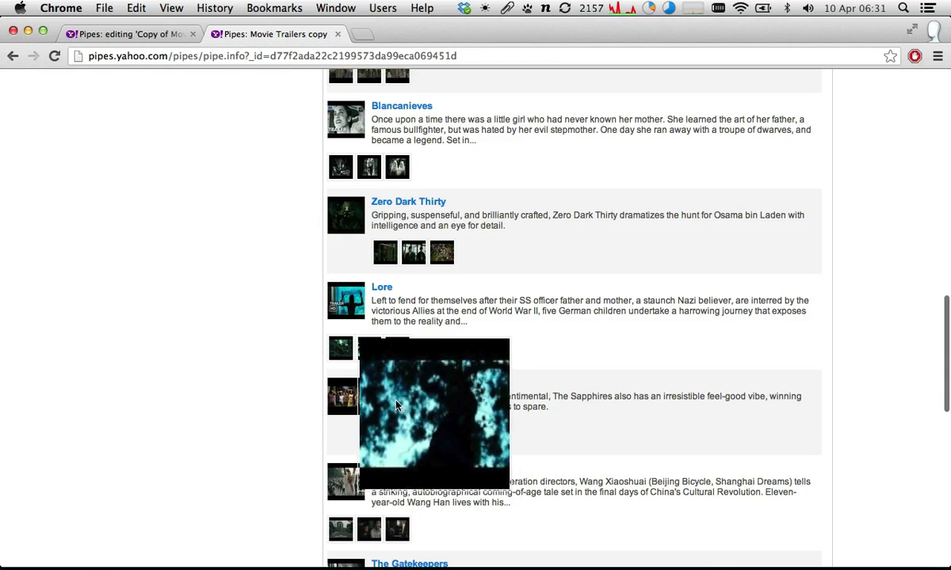
{"action": "left_click", "coordinate": [433, 384]}
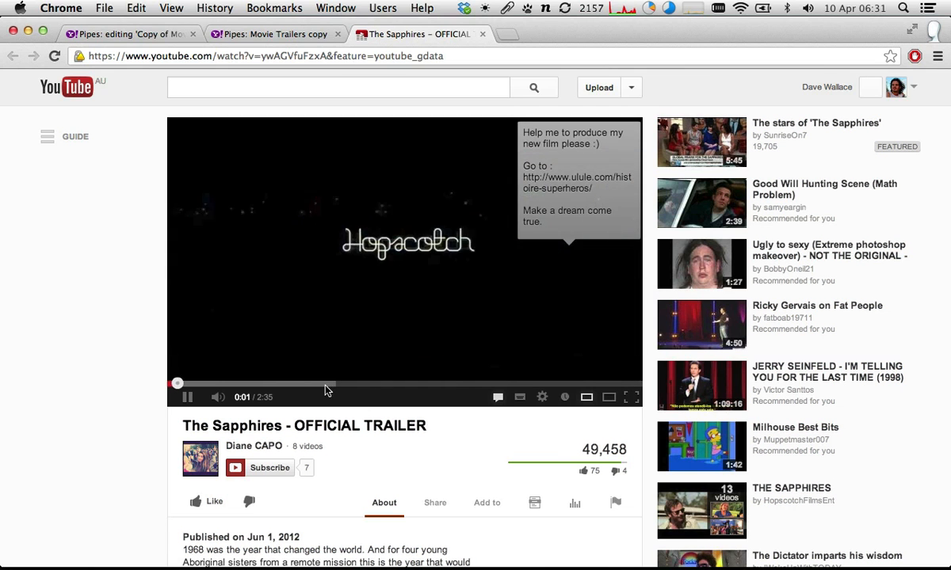
{"action": "left_click", "coordinate": [321, 385]}
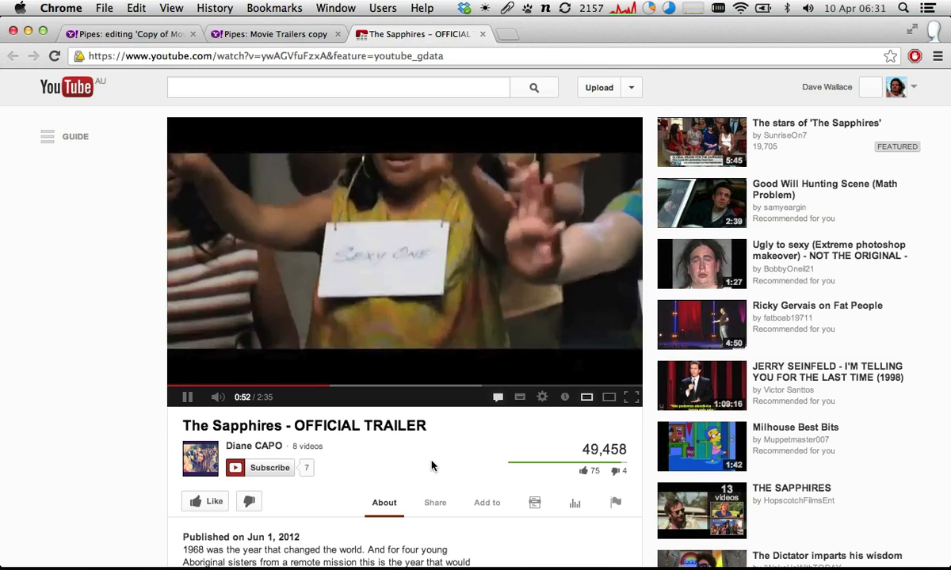
{"action": "key", "text": "super+w"}
- Open the Jurassic Park: An IMAX 3D Experience link, check the YouTube video's title and skip through the trailer
{"action": "scroll", "coordinate": [277, 398], "scroll_direction": "down", "scroll_amount": 5}
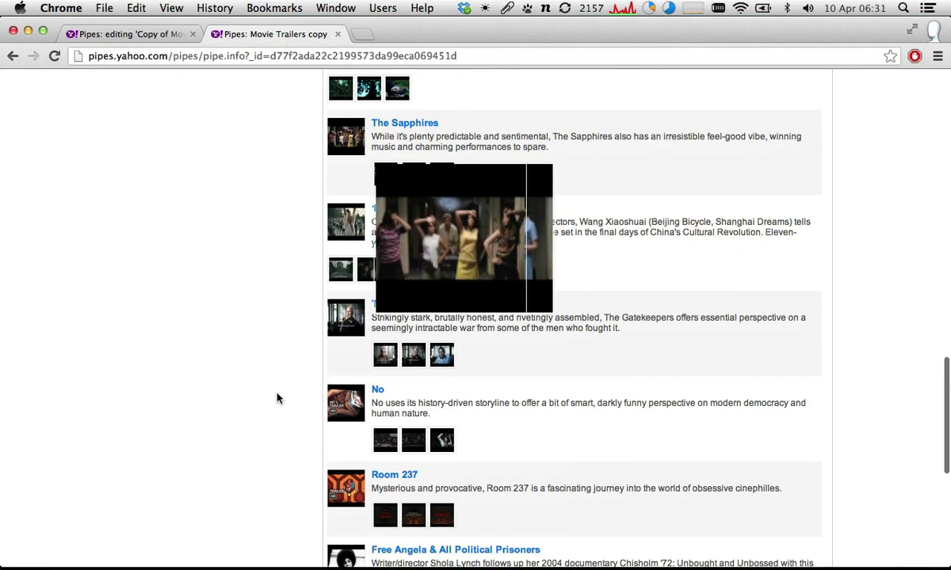
{"action": "scroll", "coordinate": [277, 398], "scroll_direction": "down", "scroll_amount": 5}
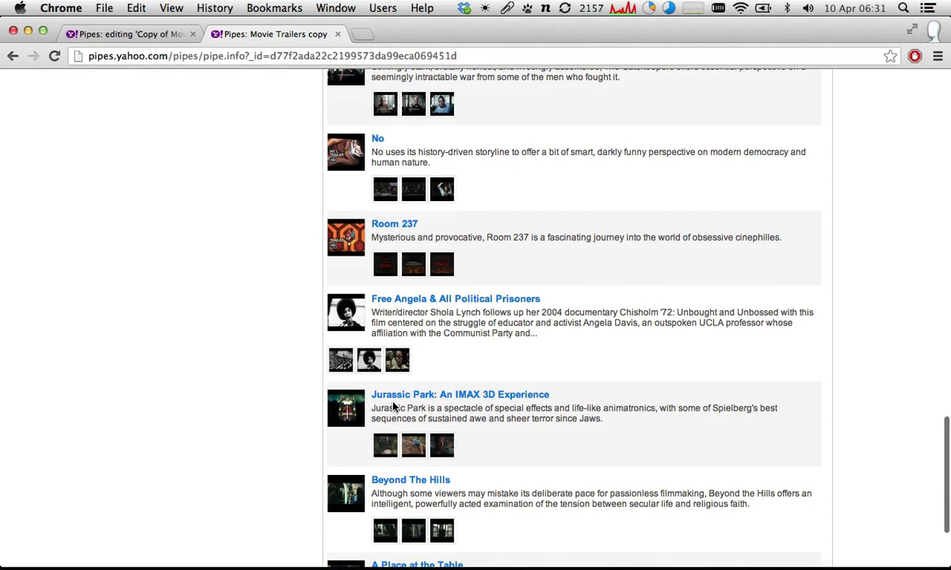
{"action": "left_click", "coordinate": [415, 396]}
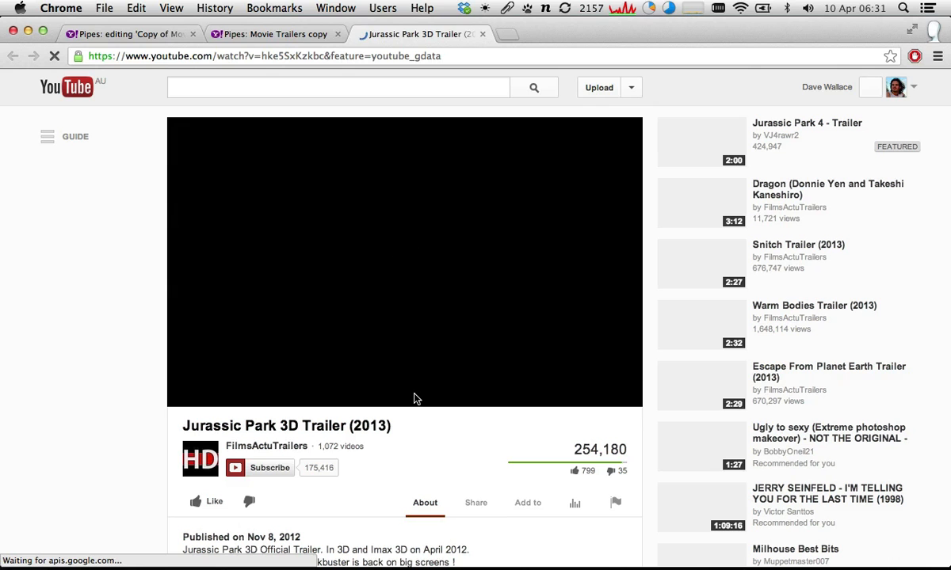
{"action": "left_click_drag", "start_coordinate": [399, 426], "coordinate": [176, 428]}
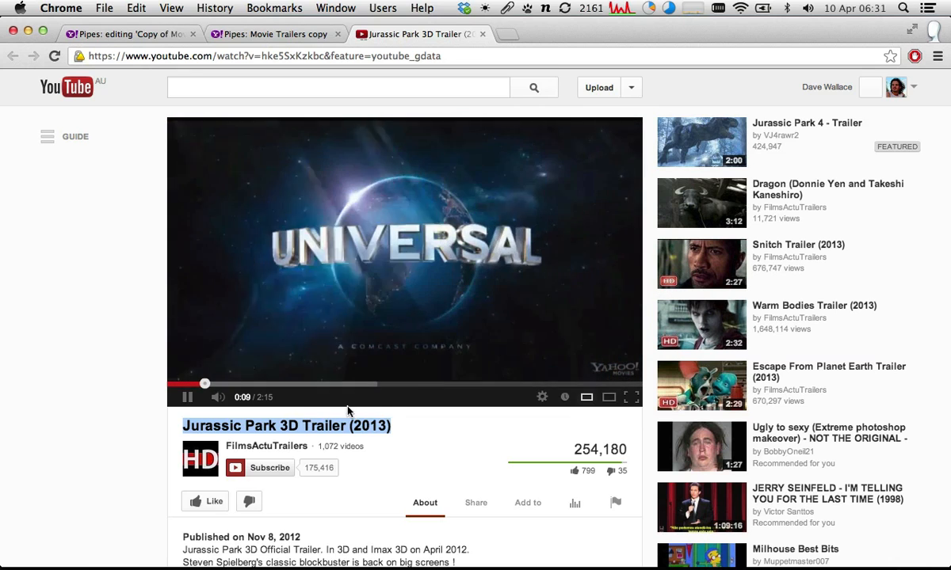
{"action": "left_click", "coordinate": [285, 383]}
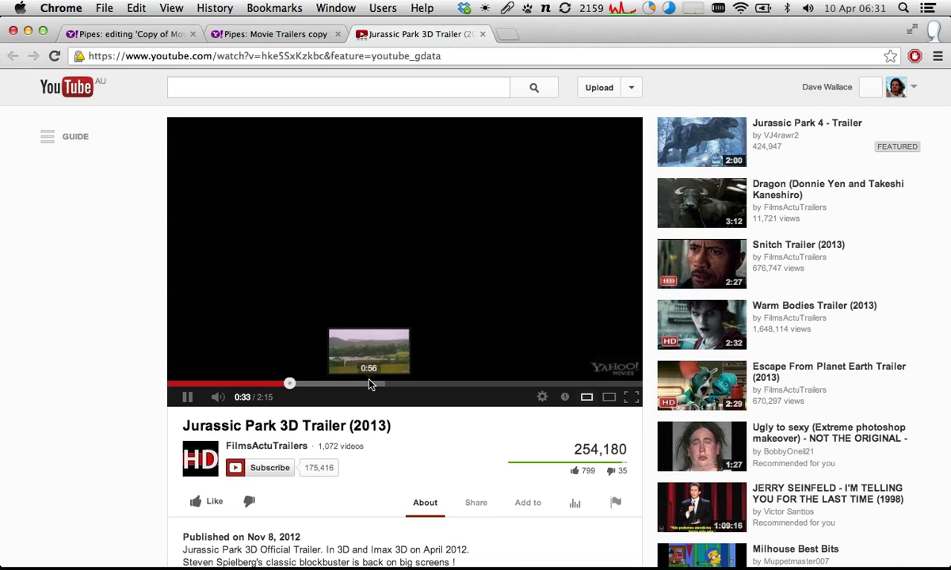
{"action": "left_click", "coordinate": [370, 384]}
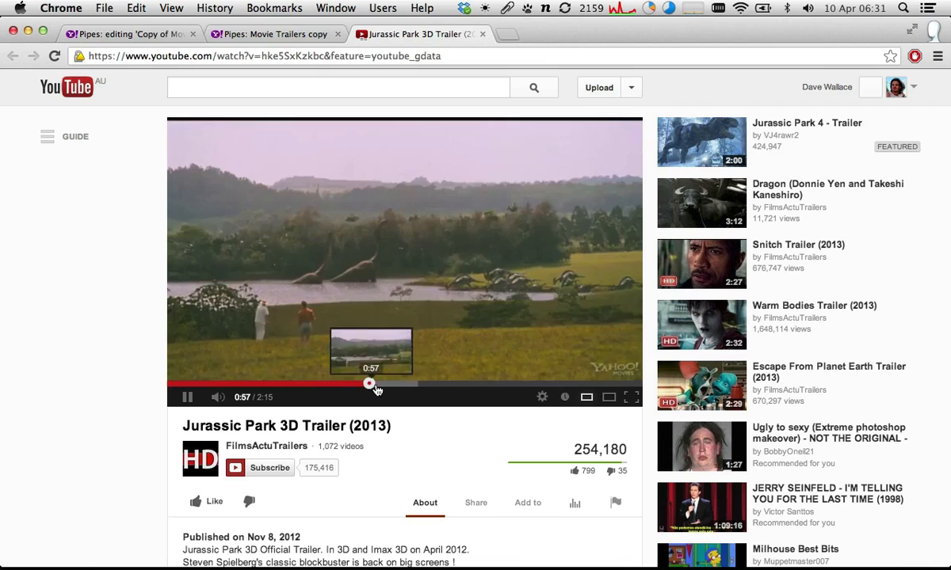
{"action": "left_click", "coordinate": [438, 384]}
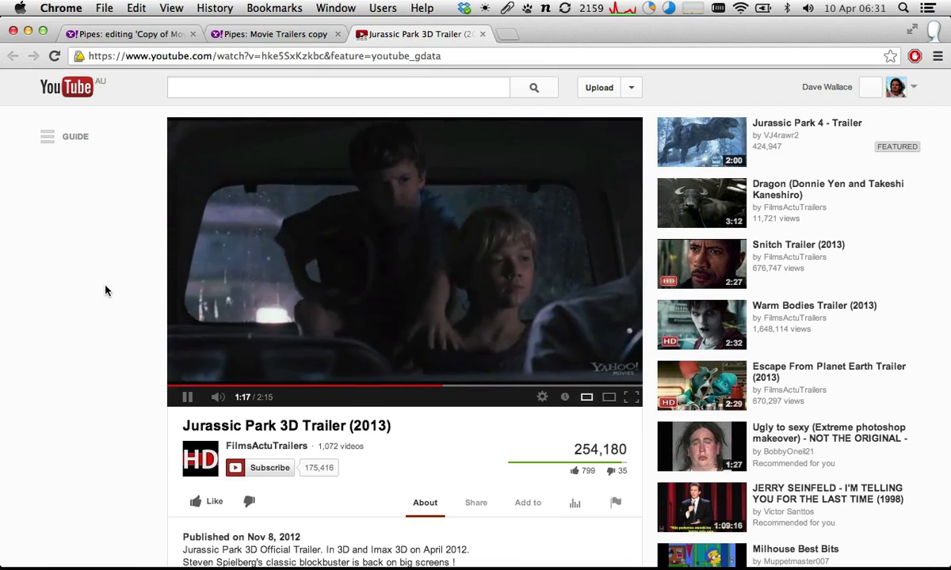
- Close the Jurassic Park trailer and return to the beginning of the Movie Trailers copy results
{"action": "key", "text": "super+w"}
{"action": "scroll", "coordinate": [411, 388], "scroll_direction": "down", "scroll_amount": 3}
{"action": "scroll", "coordinate": [410, 388], "scroll_direction": "up", "scroll_amount": 10}
{"action": "scroll", "coordinate": [414, 511], "scroll_direction": "up", "scroll_amount": 5}
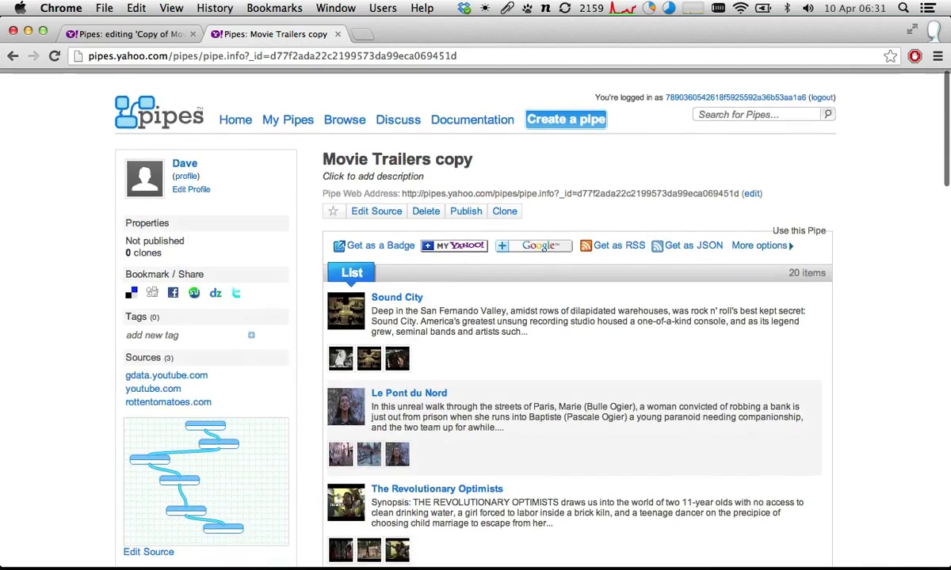